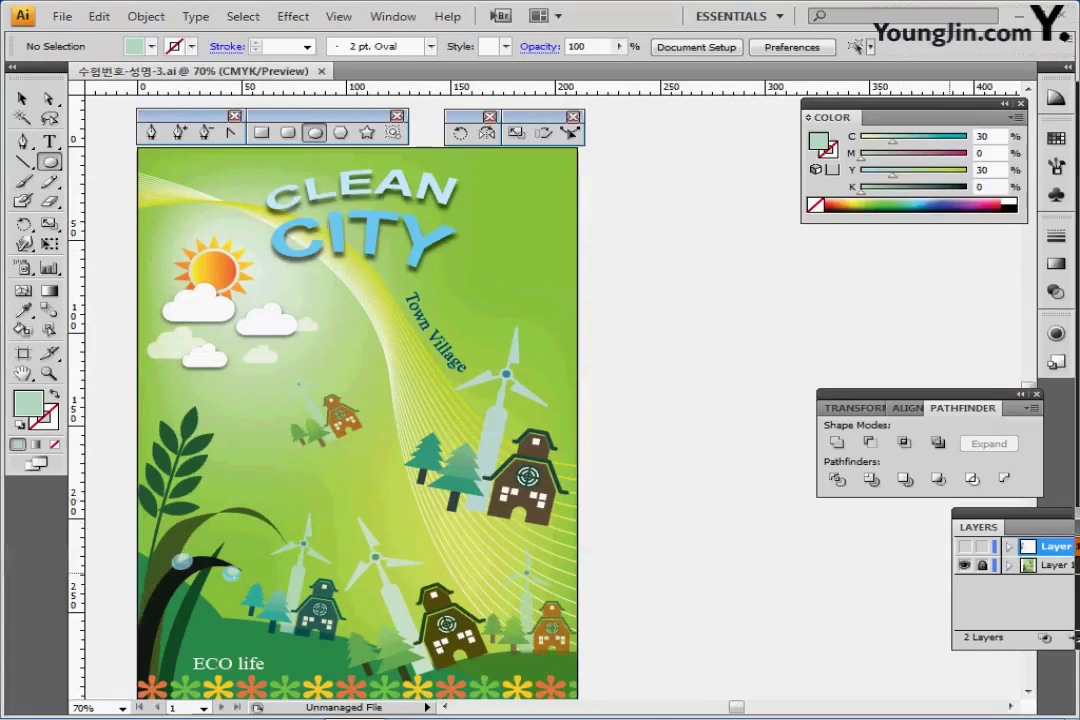
- Hide the layer with the finished poster and show the layer holding the separate illustration parts
left_click(964, 565)
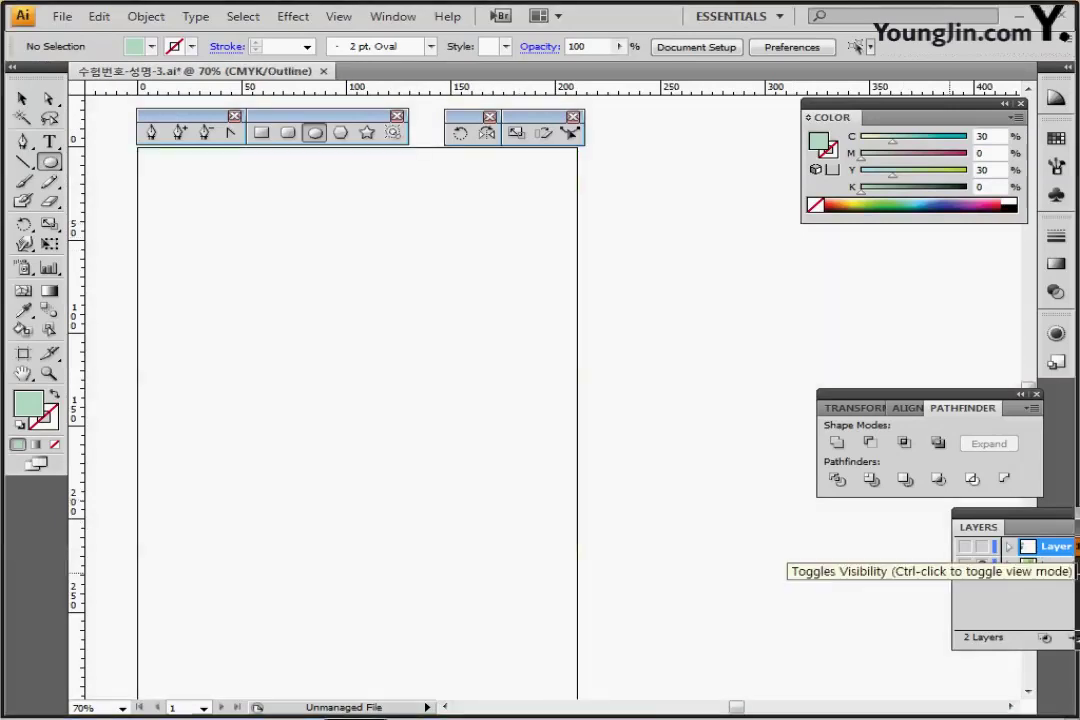
left_click(964, 546)
- Create a 7 mm circle filled in pale green on the empty canvas beside the windmill and barn artwork
left_click_drag(260, 300, 722, 415)
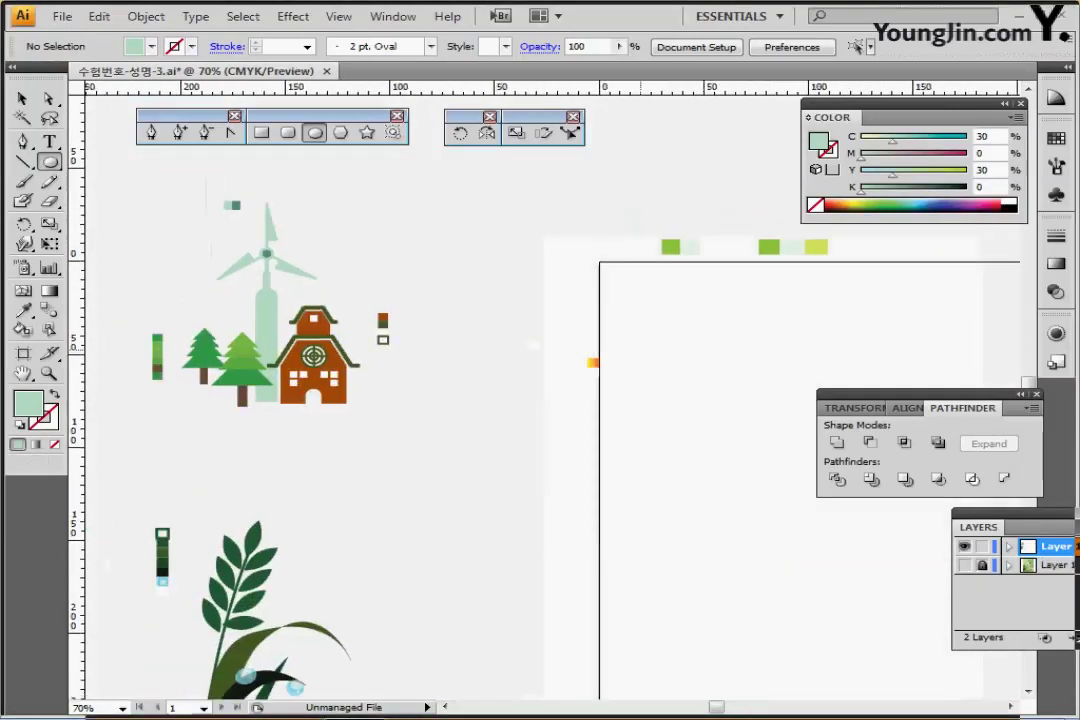
key("ctrl+equal")
key("ctrl+equal")
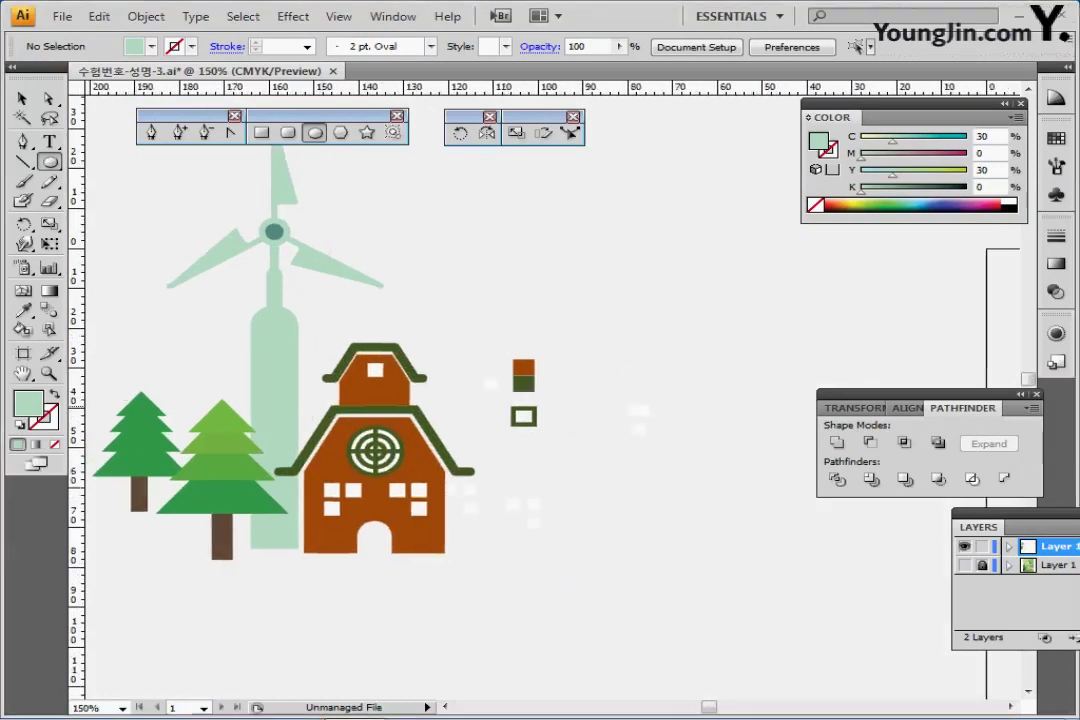
left_click_drag(467, 403, 478, 412)
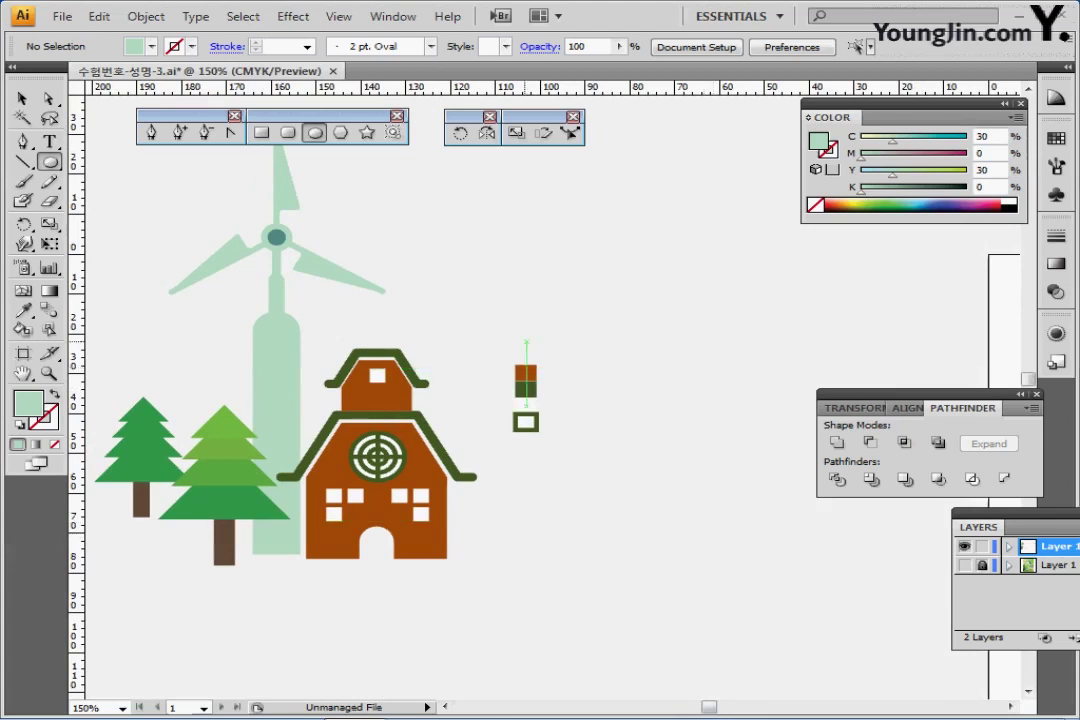
left_click_drag(567, 335, 502, 333)
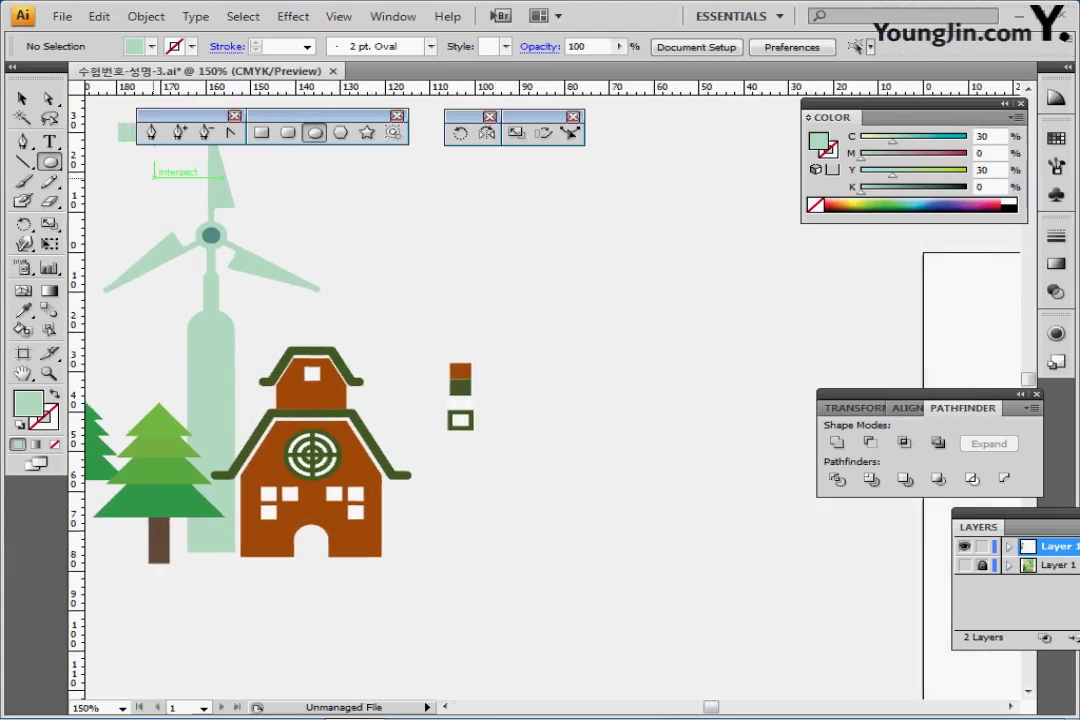
left_click_drag(602, 263, 595, 278)
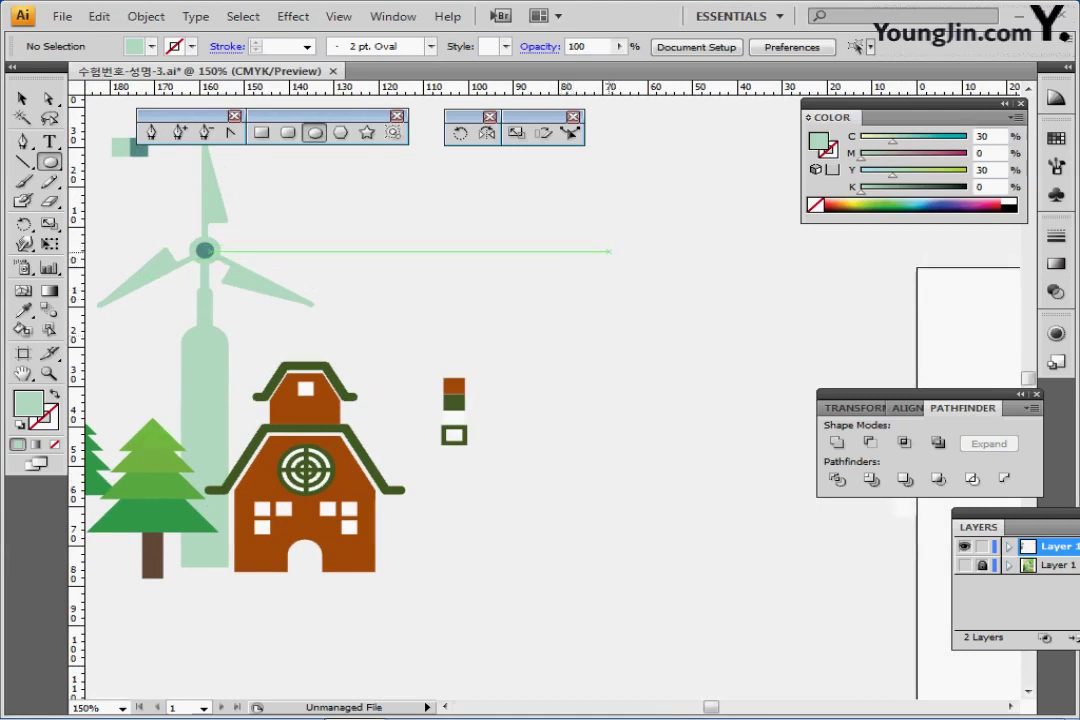
left_click(604, 244)
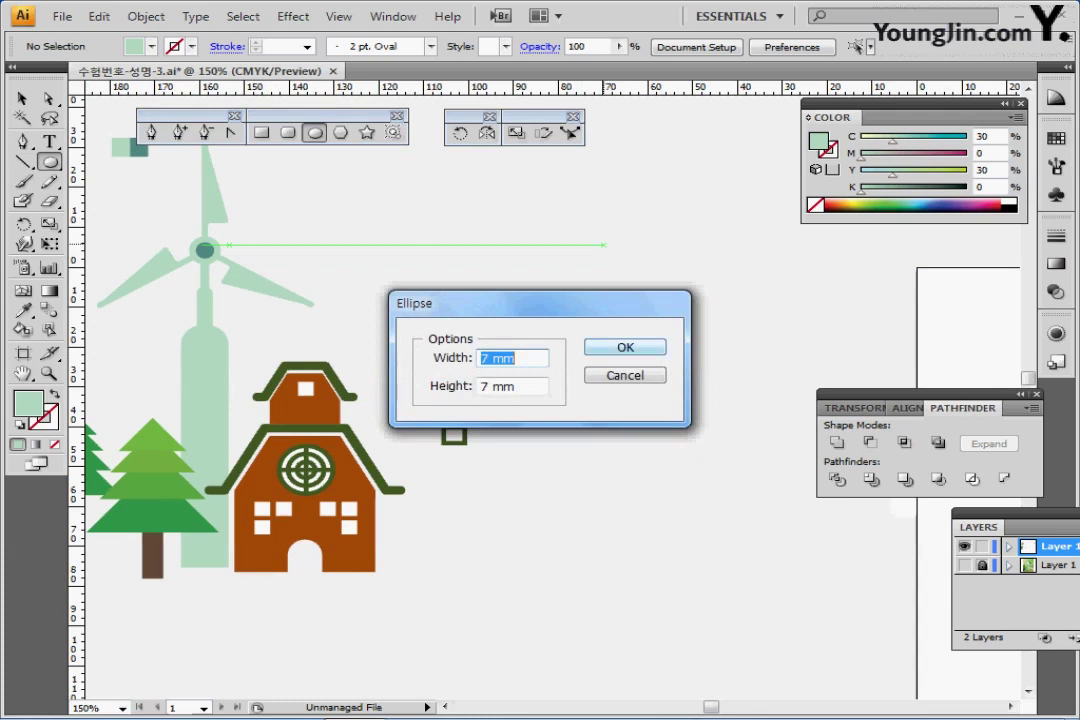
key("Return")
key("ctrl+=")
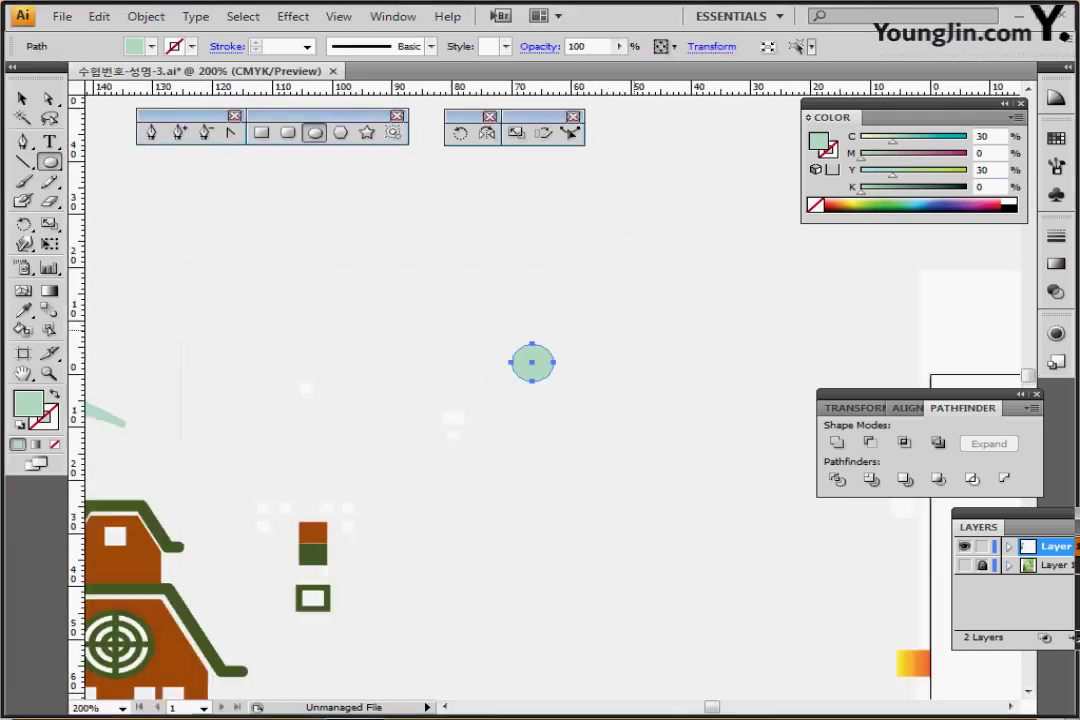
- Add a 4 mm circle at the centre of the 7 mm circle and fill it with the windmill hub's dark teal
left_click_drag(635, 330, 833, 246)
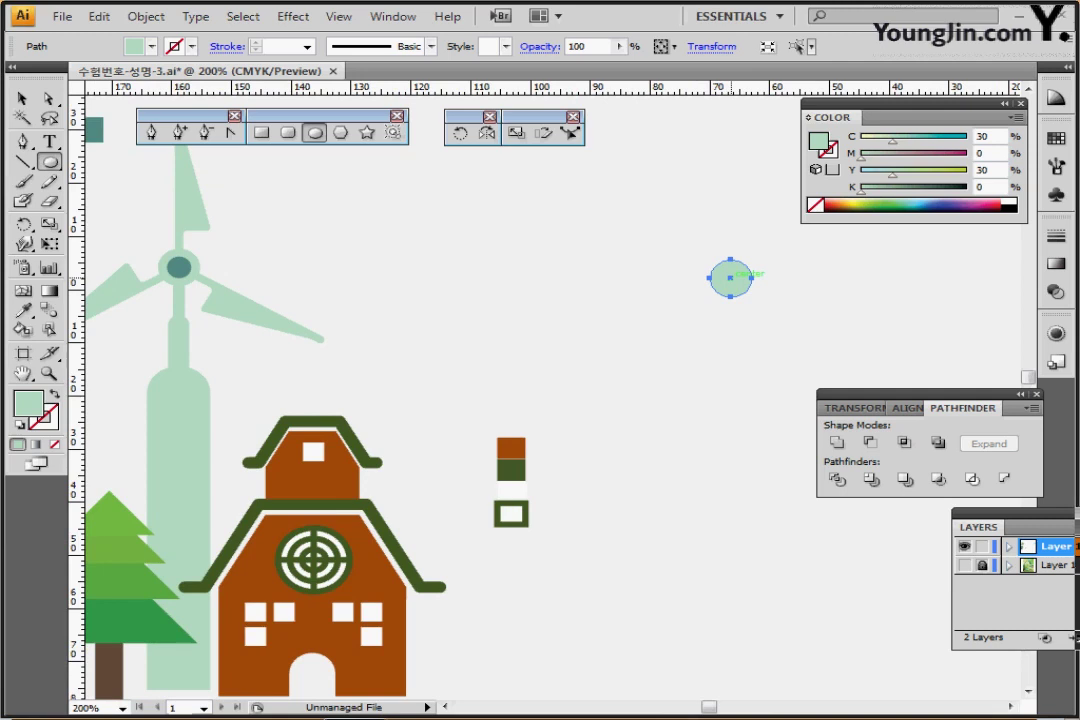
left_click(731, 277)
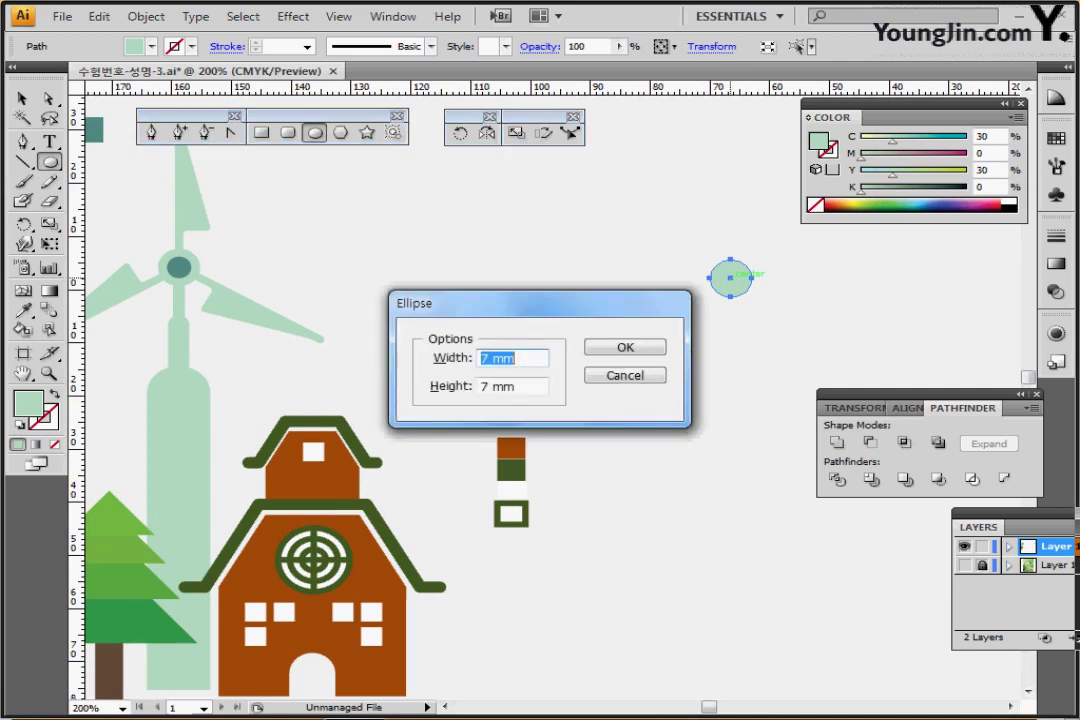
type("4")
key("Return")
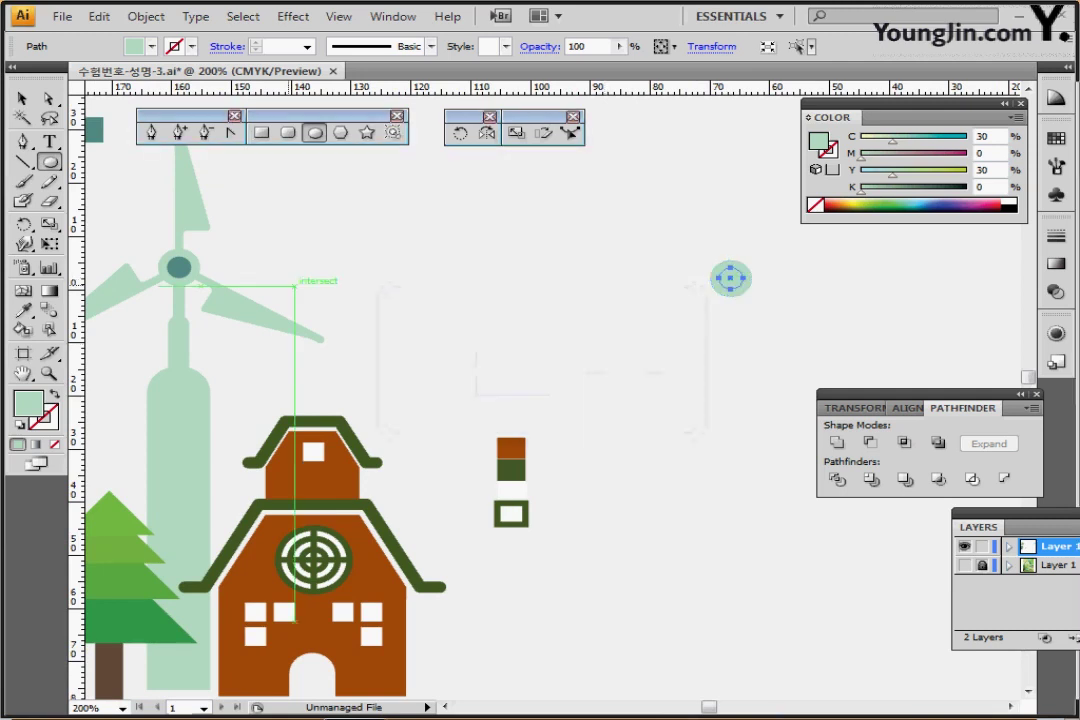
key("i")
left_click(178, 266)
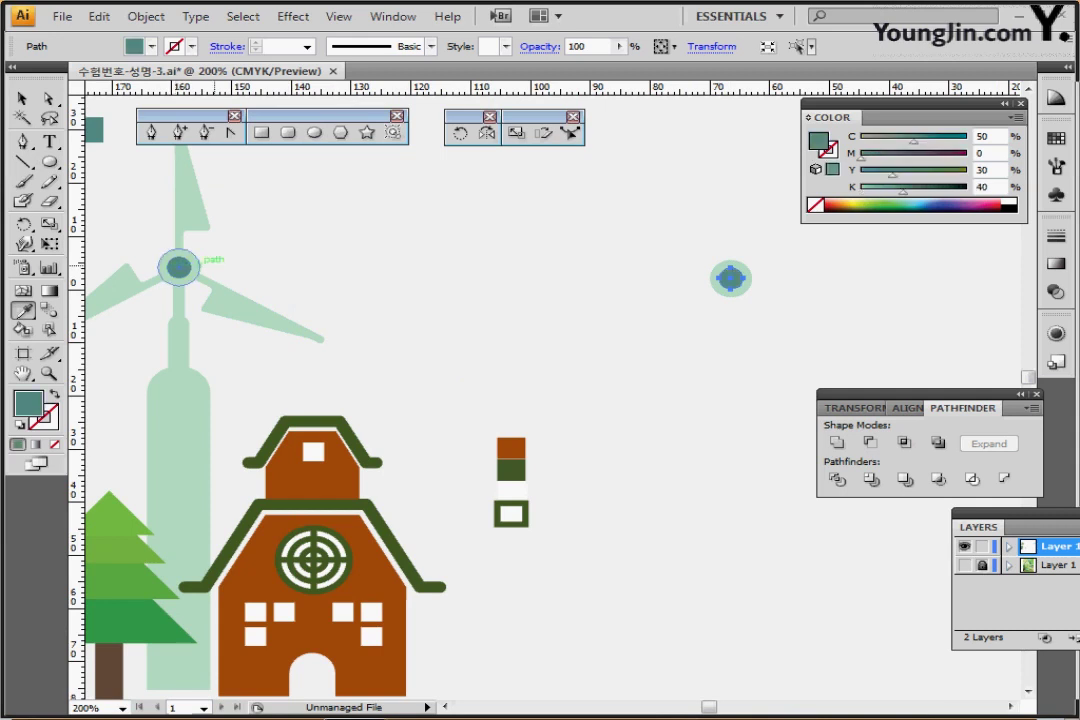
key("ctrl+shift+a")
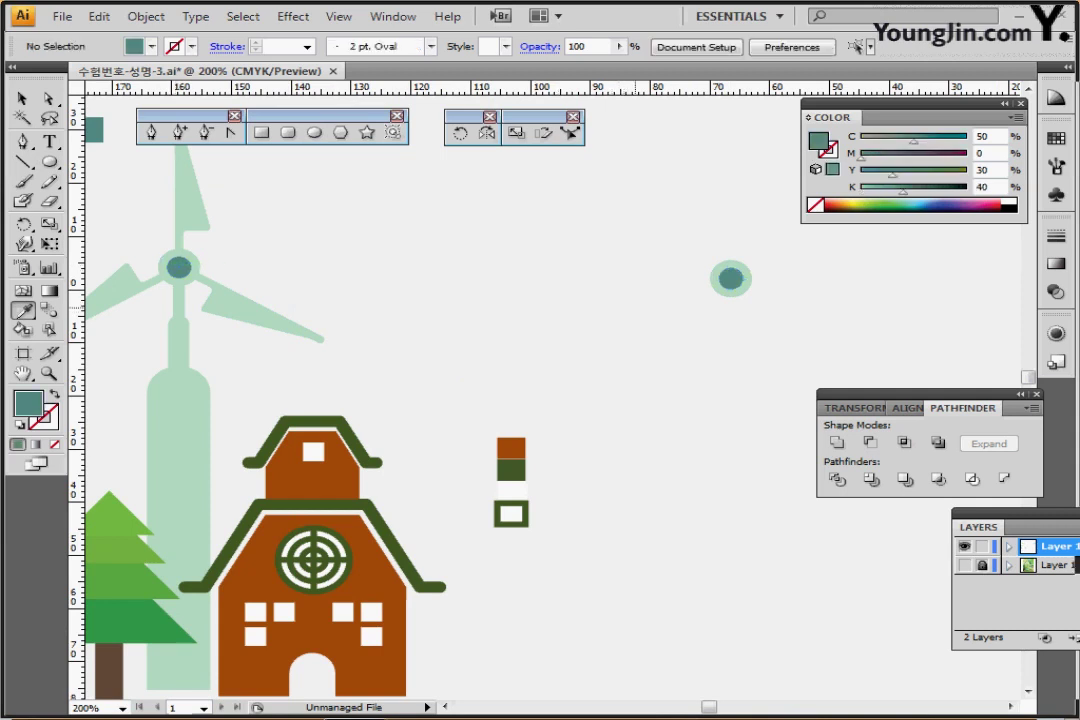
- Create a 1.5 mm wide, 27 mm high rectangle above the new circles and fill it with the outer circle's pale green
scroll(550, 400, "up", 2)
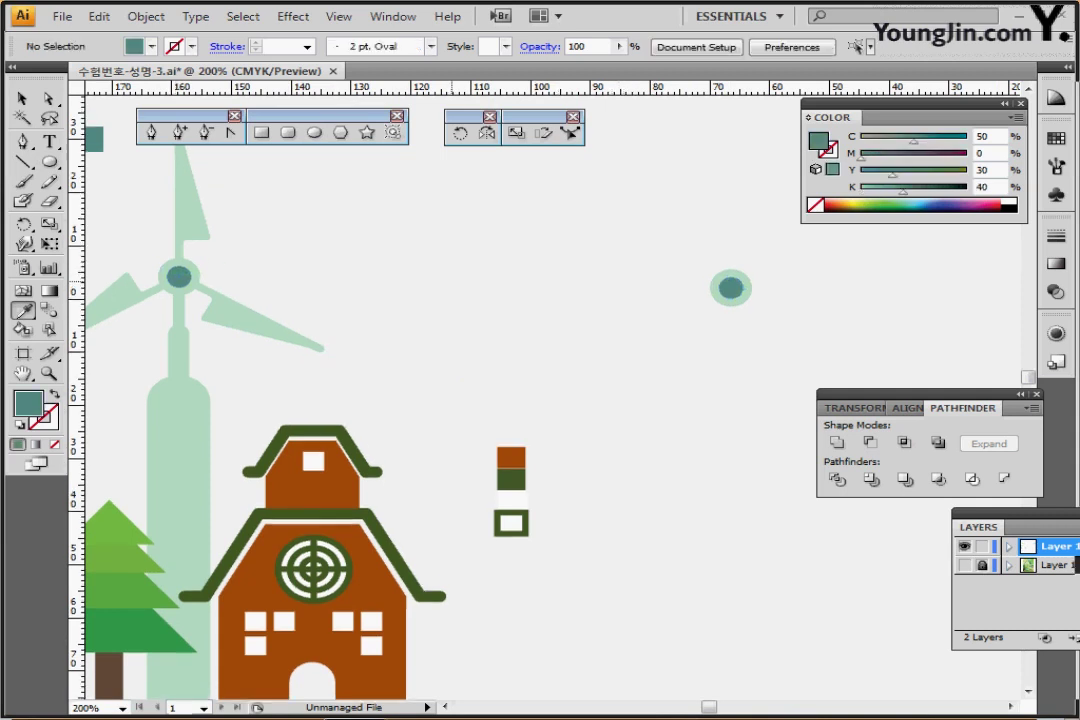
left_click(261, 132)
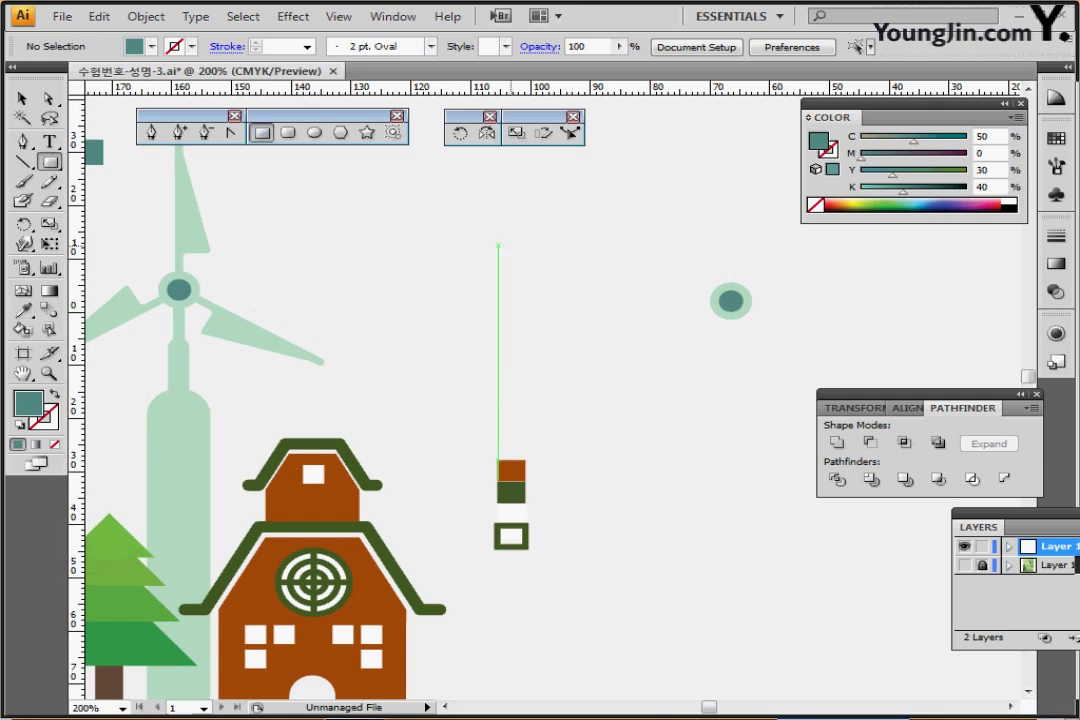
scroll(512, 236, "up", 3)
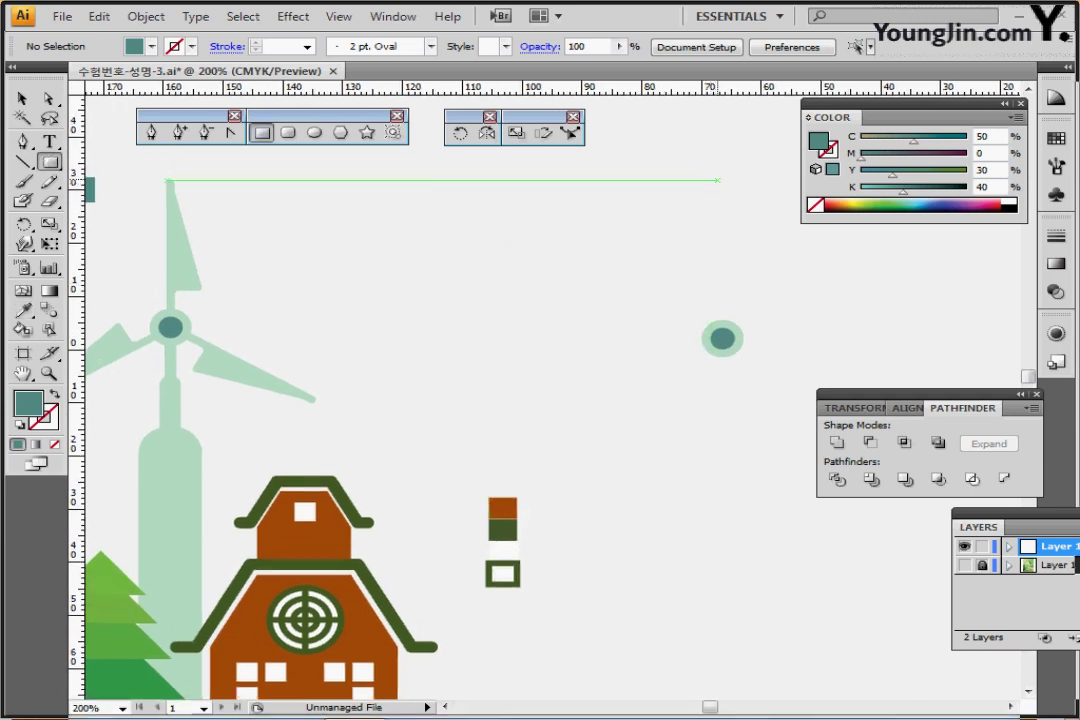
left_click(715, 180)
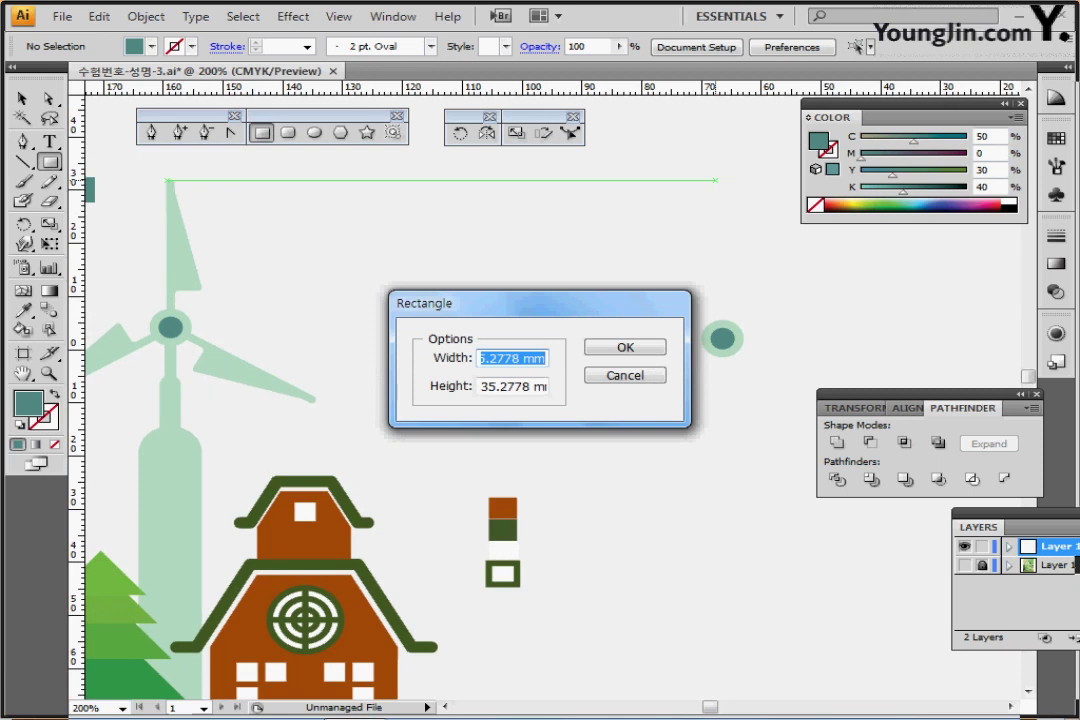
type("1.5")
key("Tab")
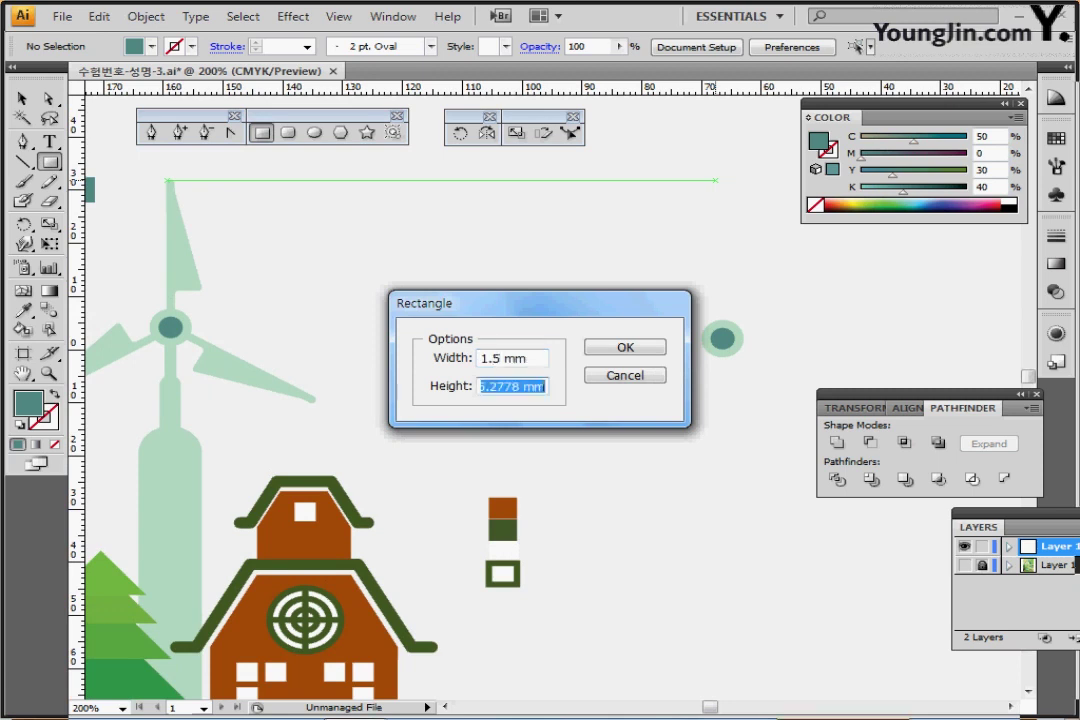
type("27")
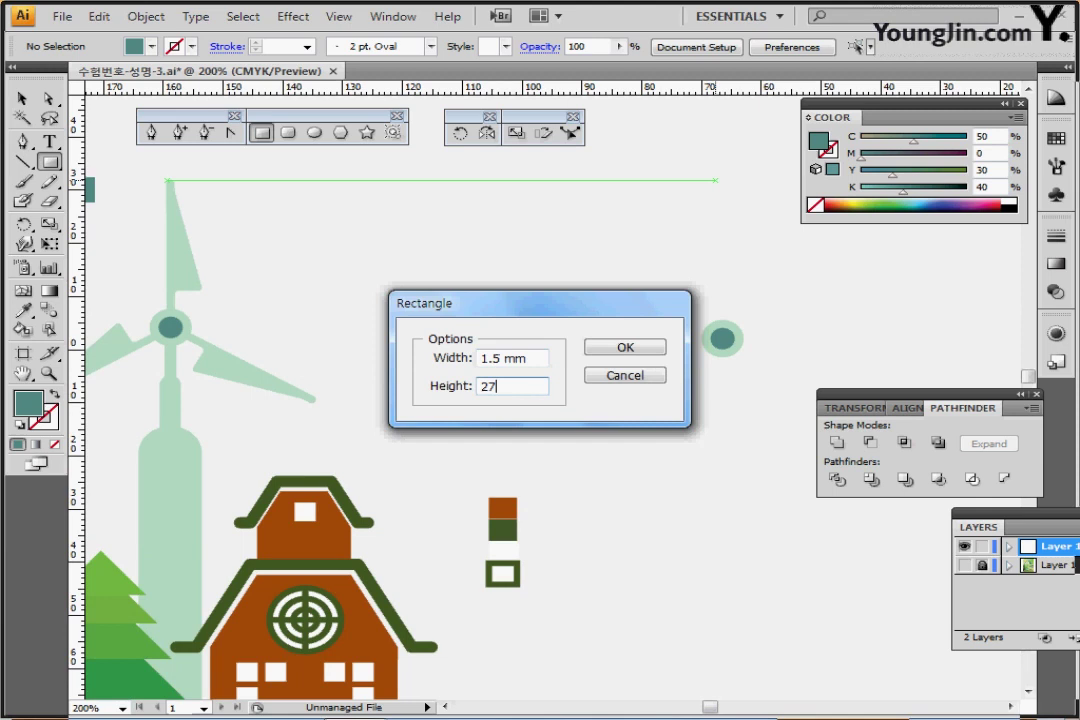
key("Return")
key("i")
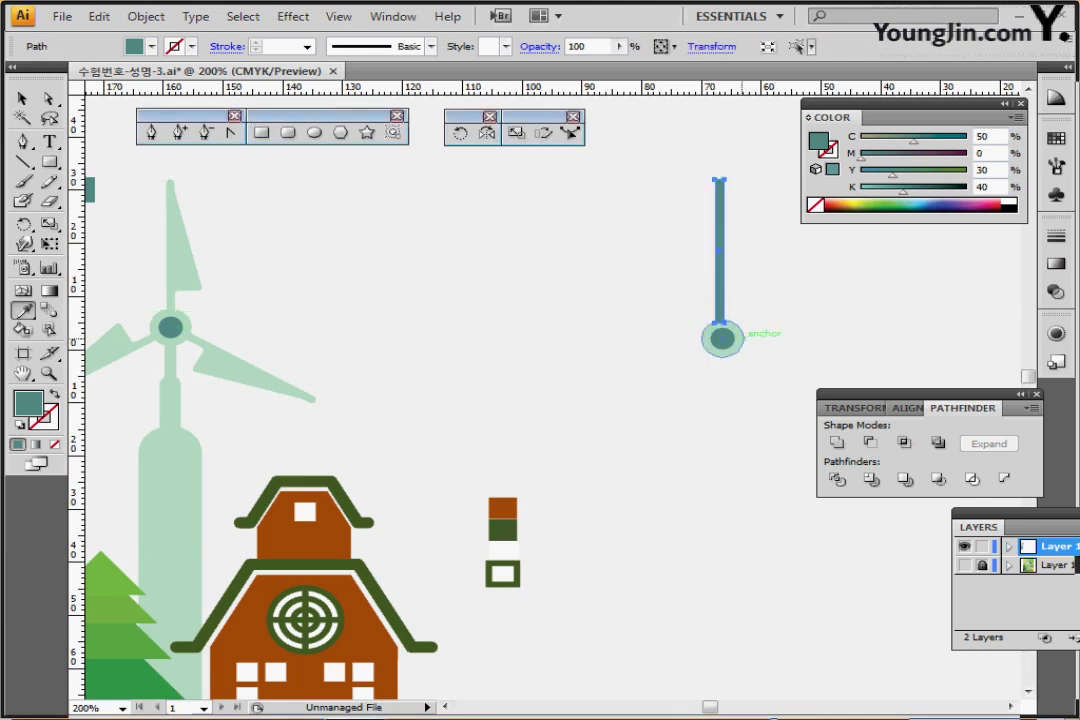
left_click(738, 337)
- Align the thin rectangle and both circles on their horizontal centres, and nudge the rectangle slightly down towards the hub
left_click_drag(672, 258, 745, 350)
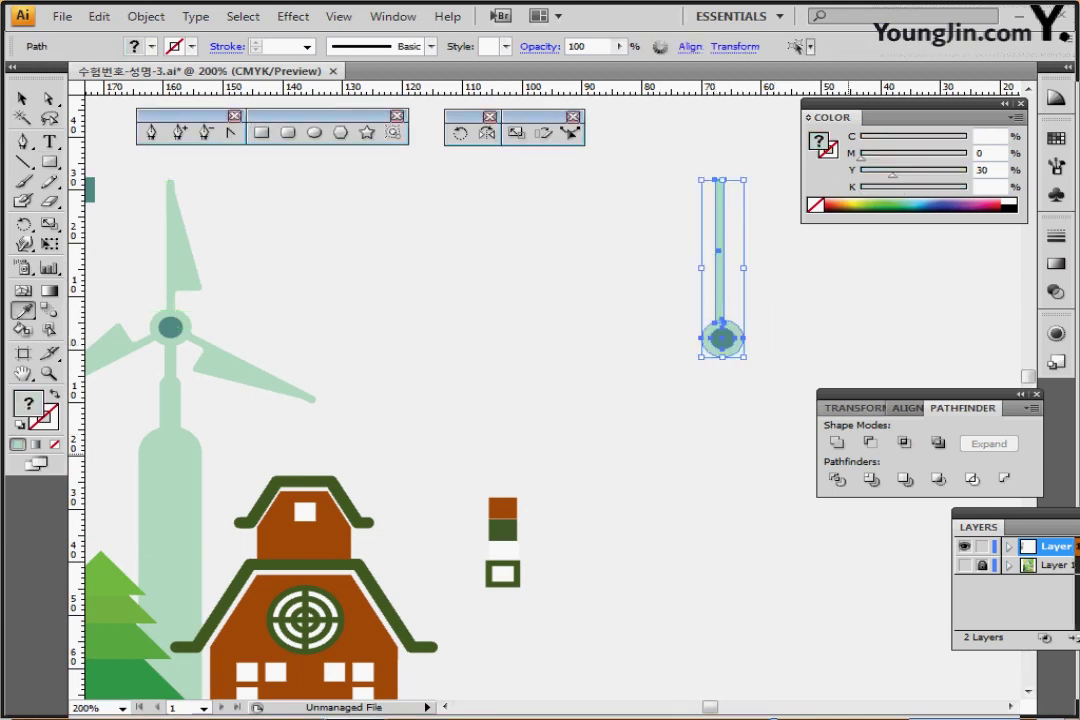
left_click(907, 408)
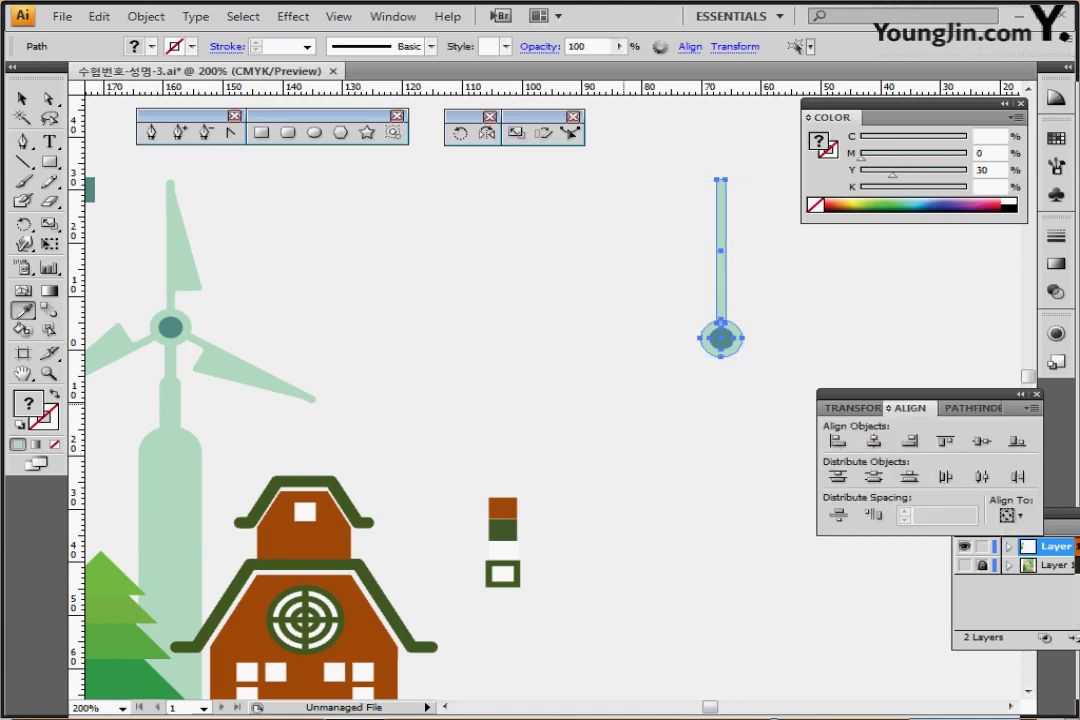
key("ctrl+shift+a")
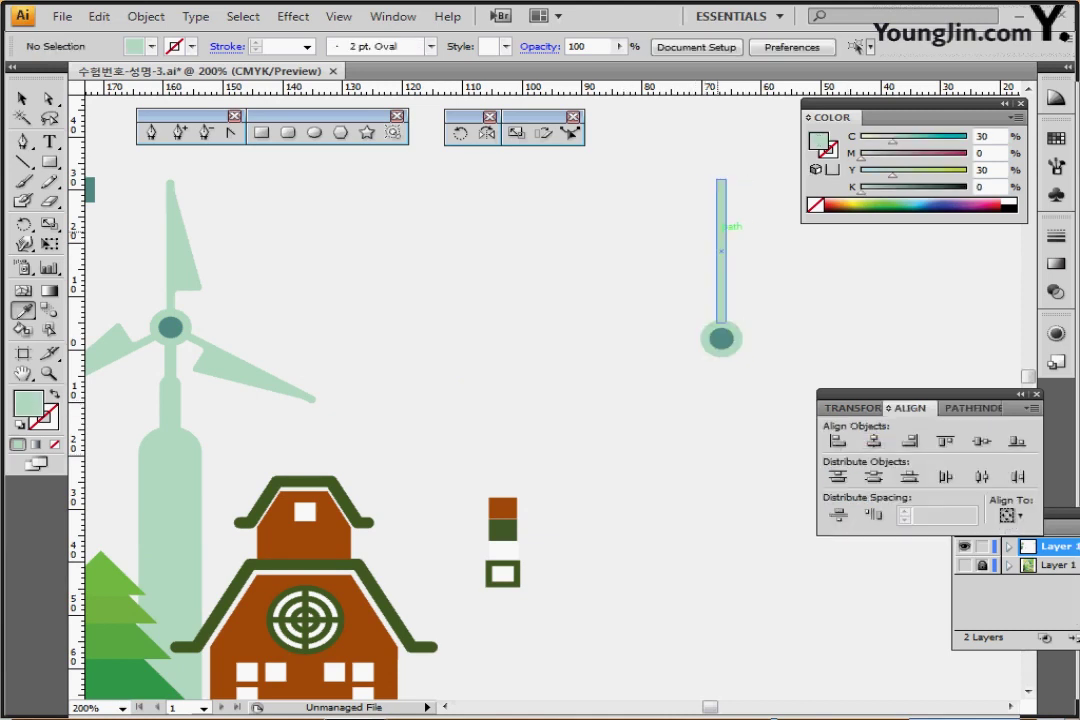
left_click(722, 222, "ctrl")
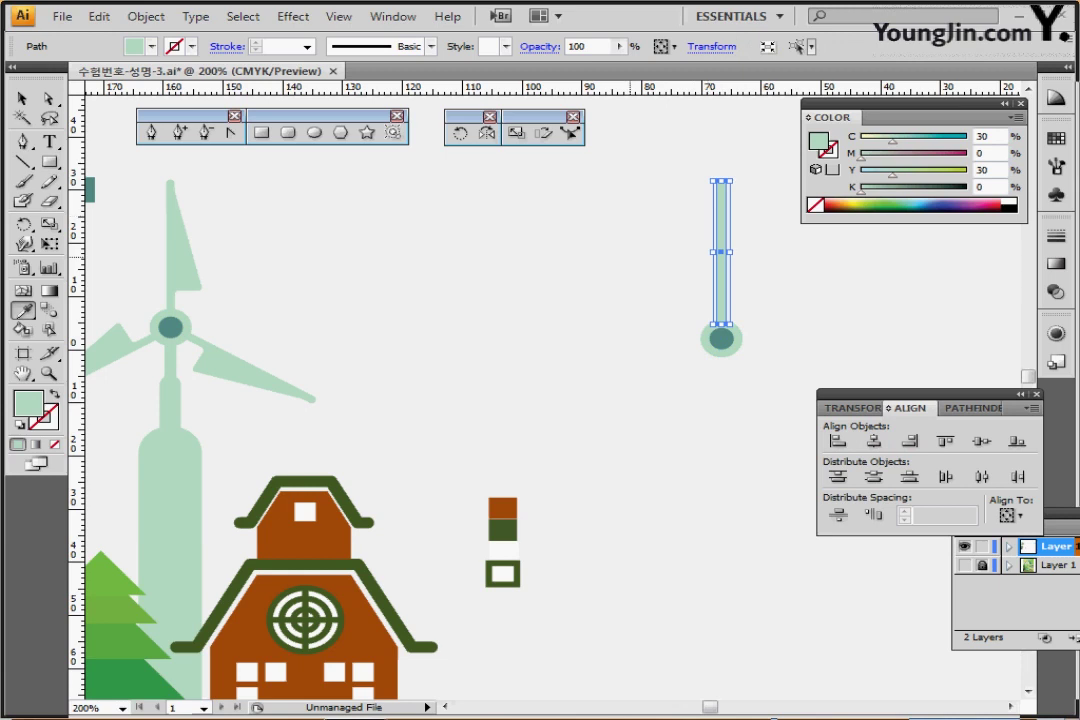
left_click(520, 202, "ctrl")
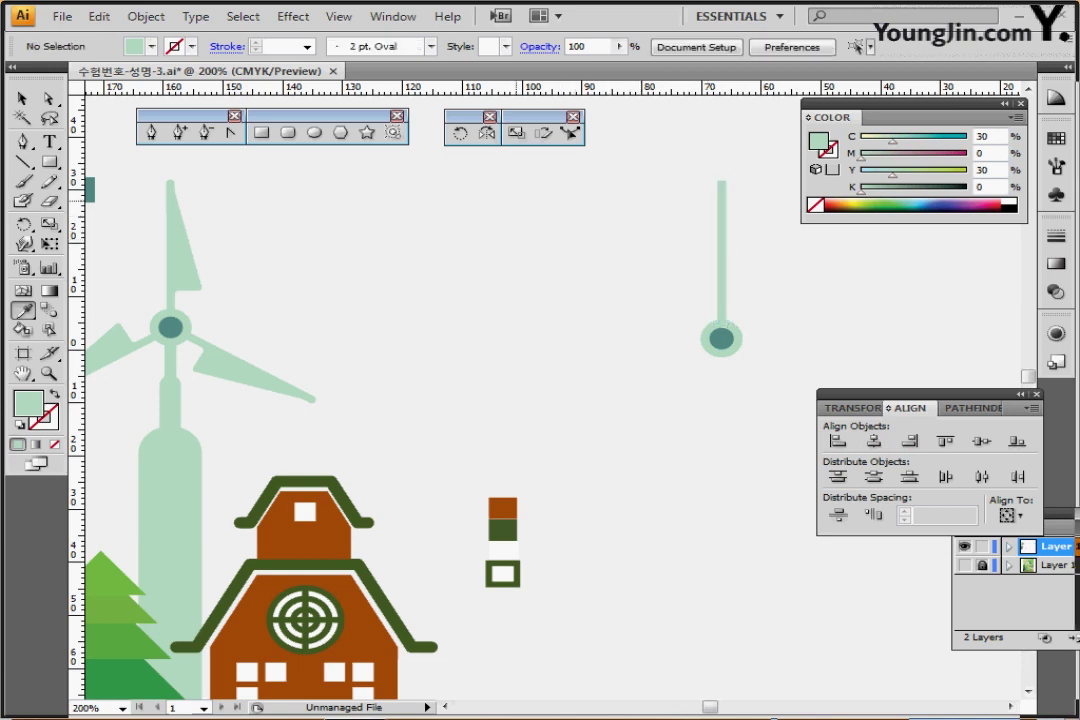
- Draw a rectangle along the thin bar's right edge and delete its upper-right anchor point to form a triangular blade
left_click(262, 133)
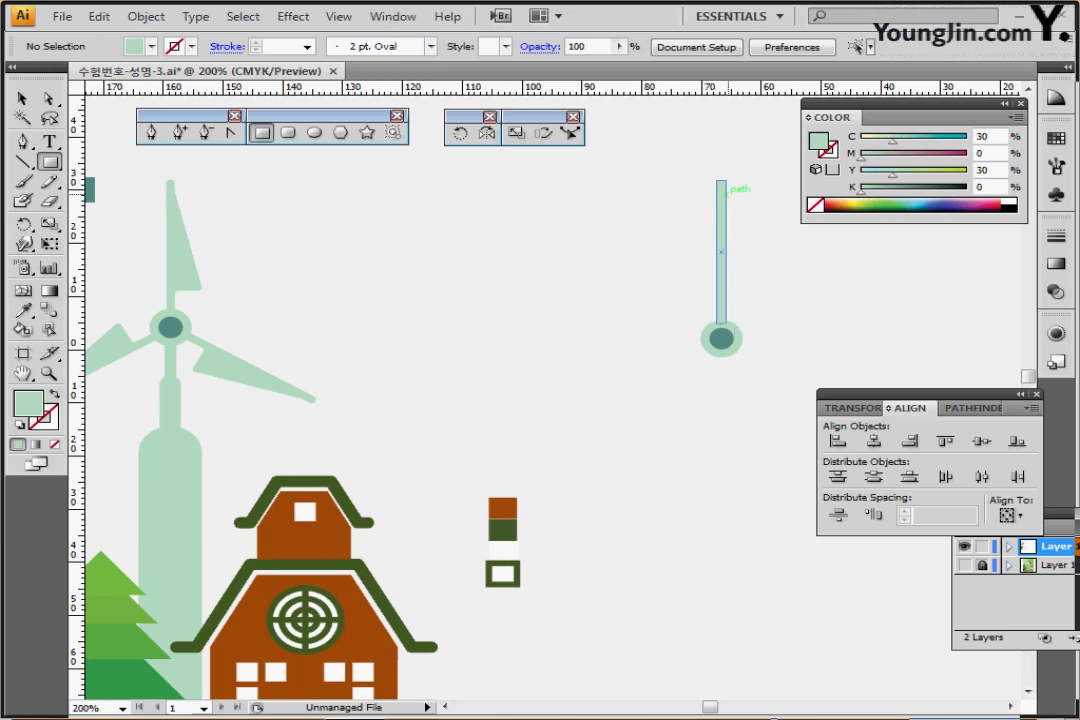
left_click_drag(726, 194, 761, 307)
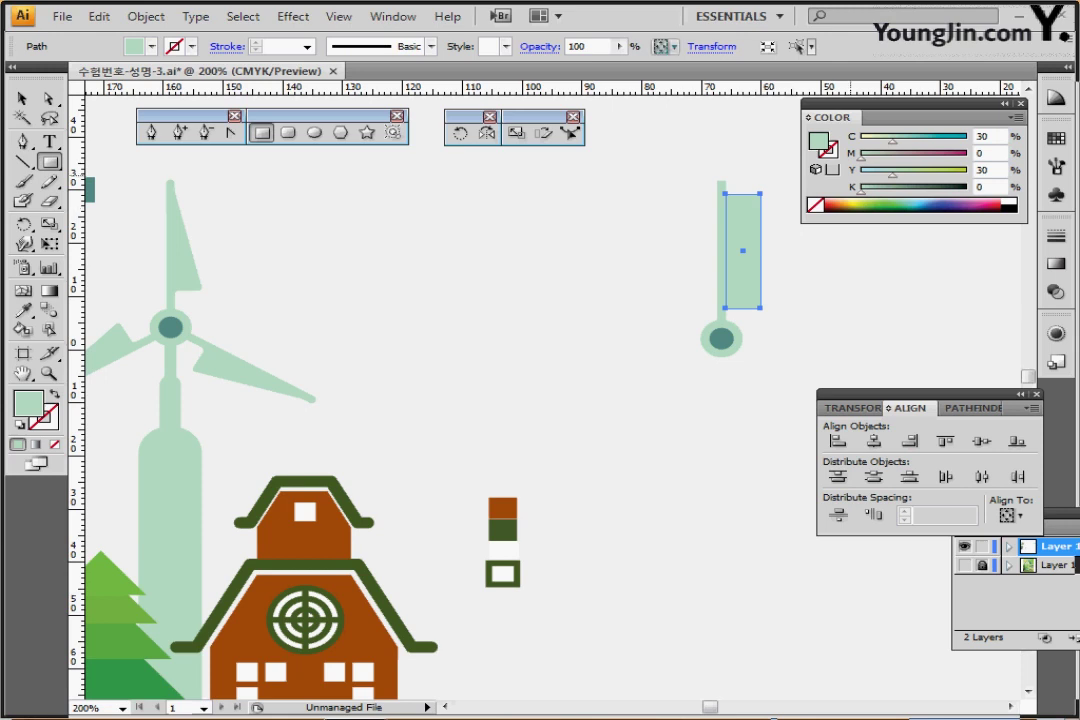
left_click(205, 132)
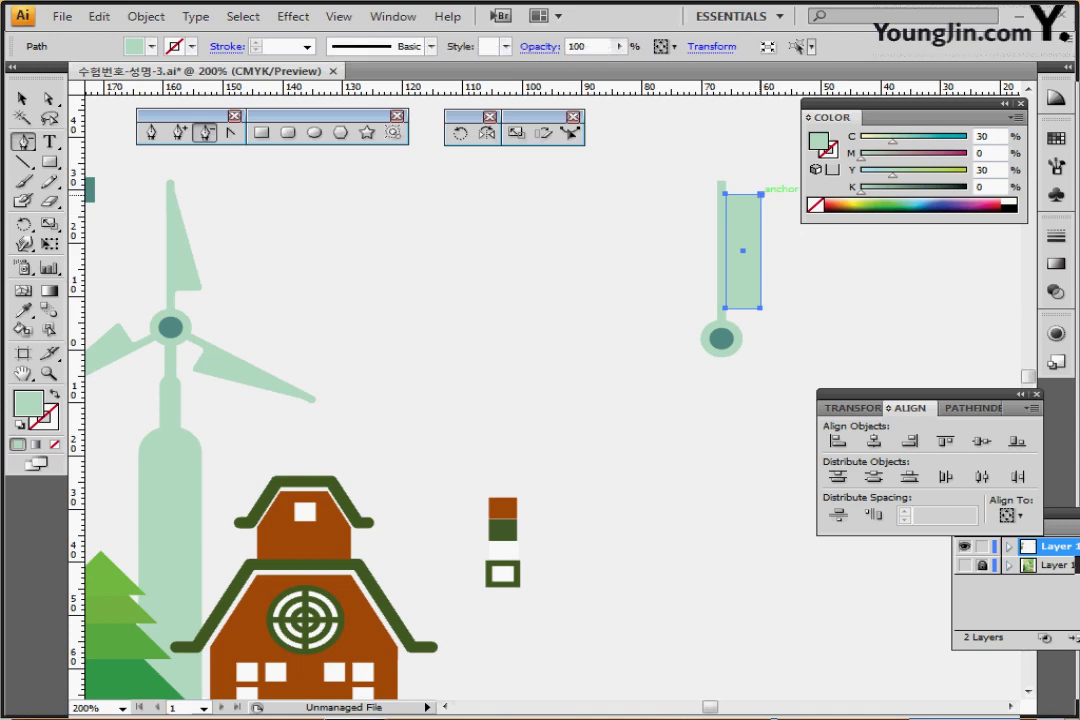
left_click(760, 194)
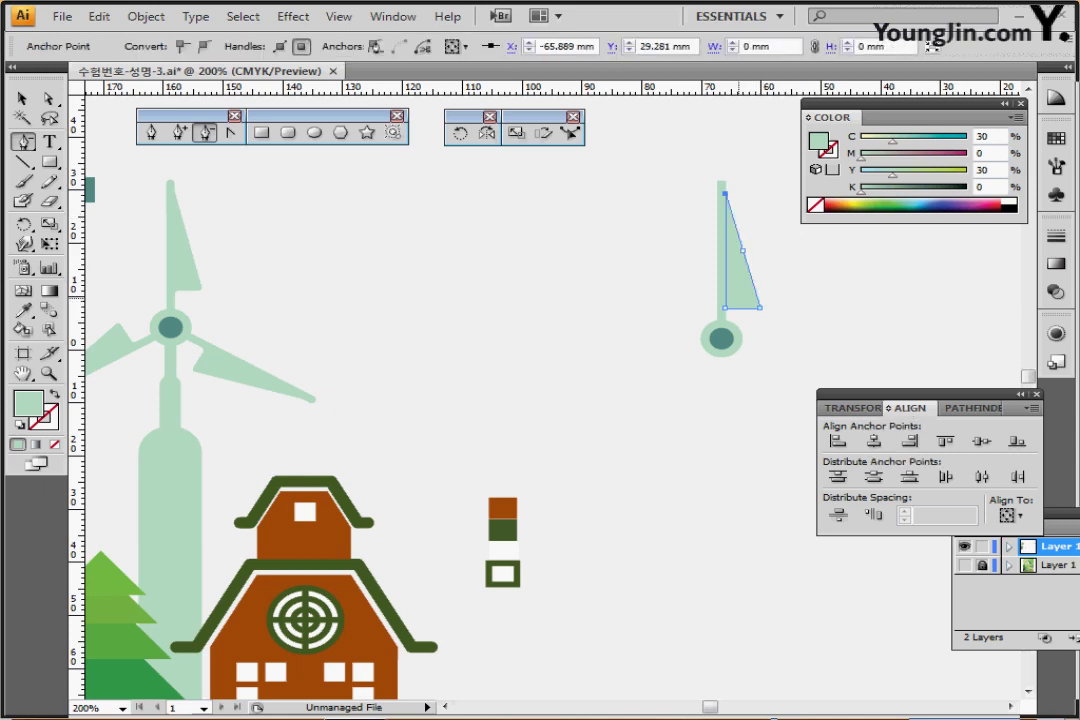
key("ctrl")
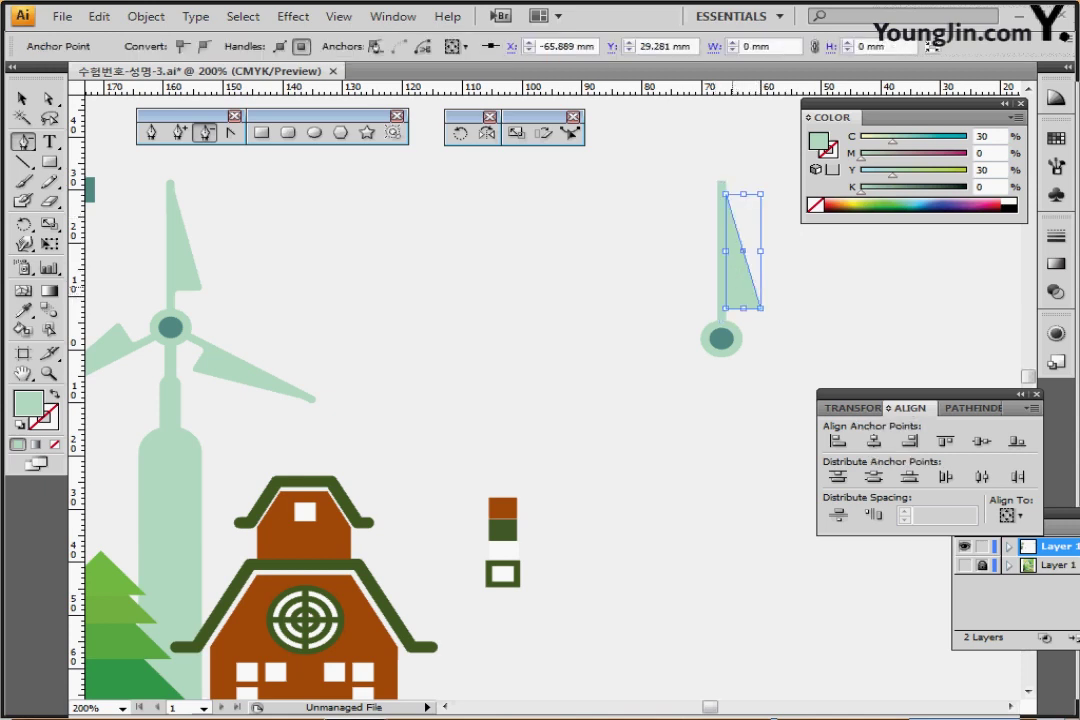
left_click(775, 208, "ctrl")
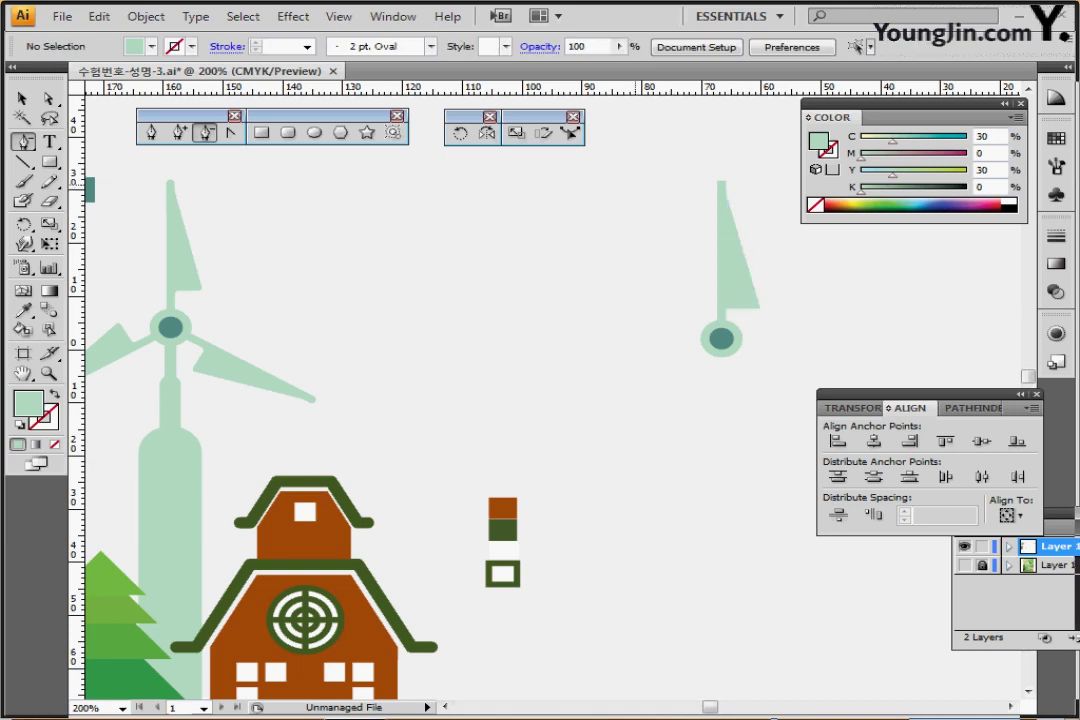
- Merge the thin bar and the triangle into one blade shape with the Pathfinder Unite operation
left_click_drag(636, 185, 744, 249)
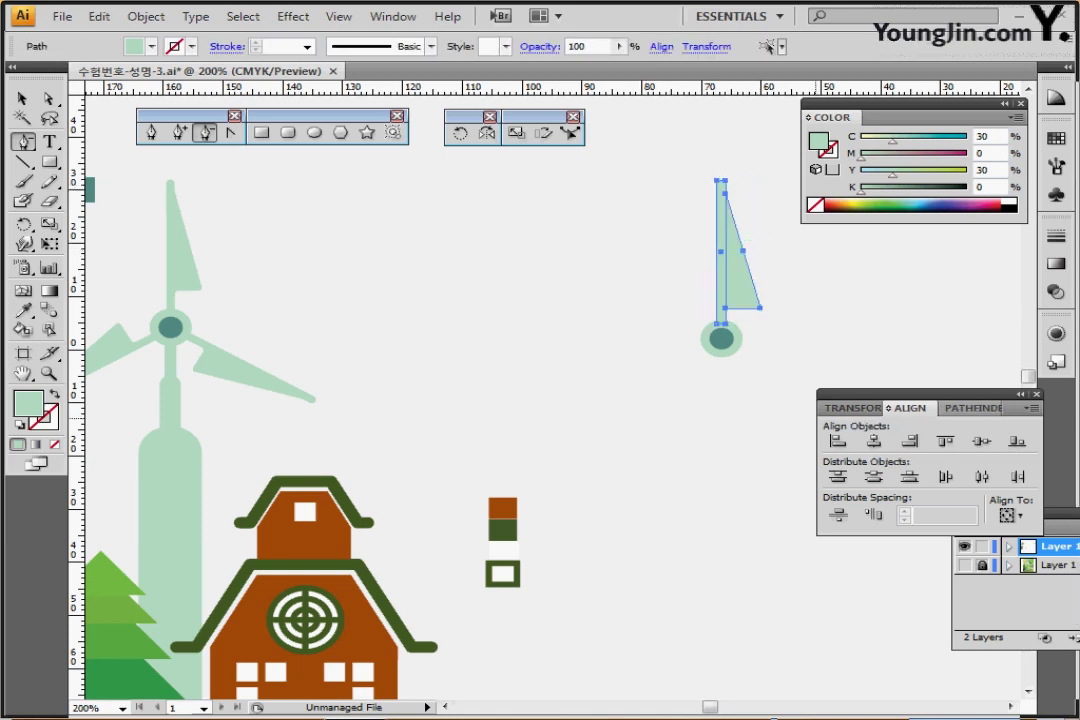
left_click(972, 408)
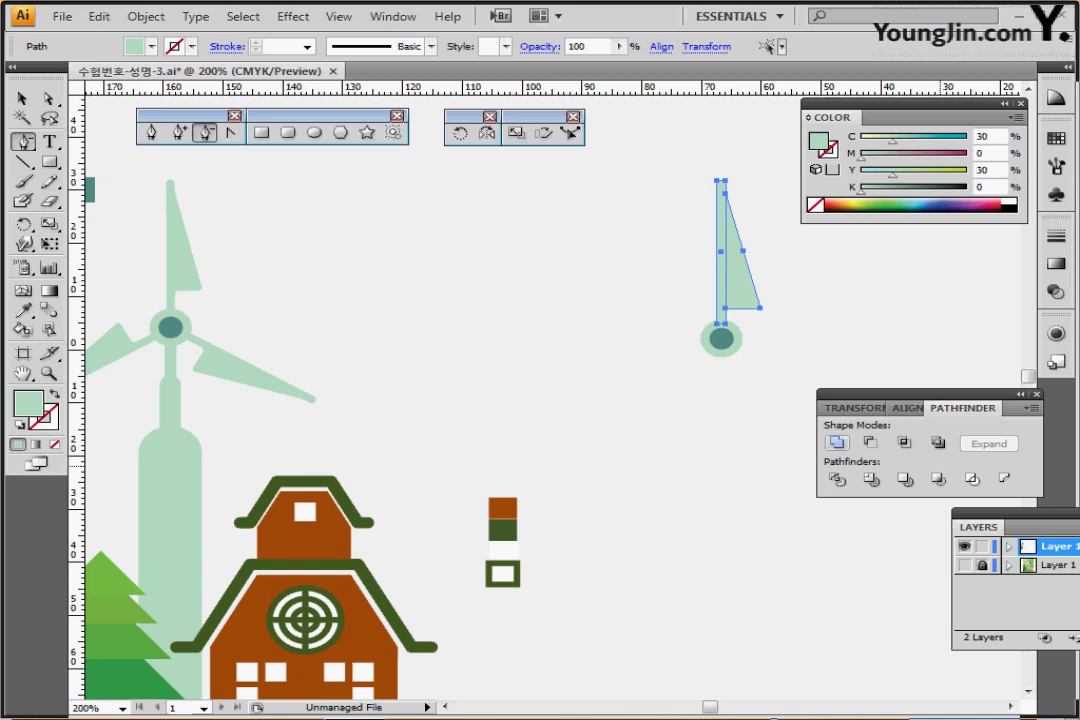
left_click(838, 442)
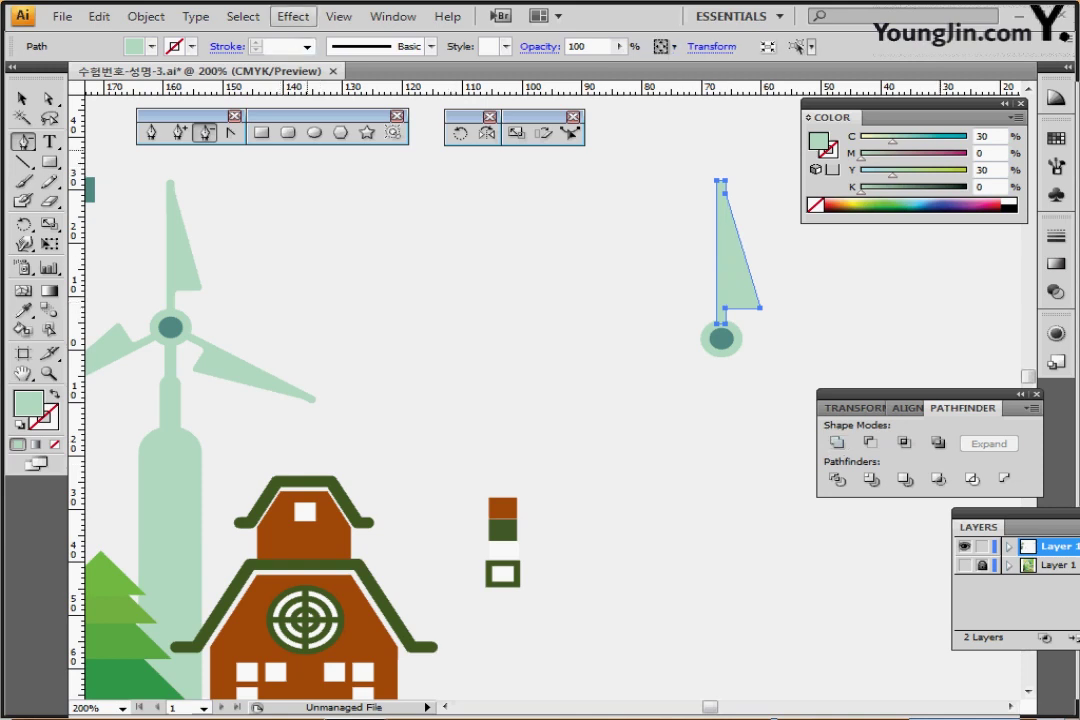
- Round the blade shape's corners with a 0.7 mm radius and expand its appearance into an editable path
left_click(293, 16)
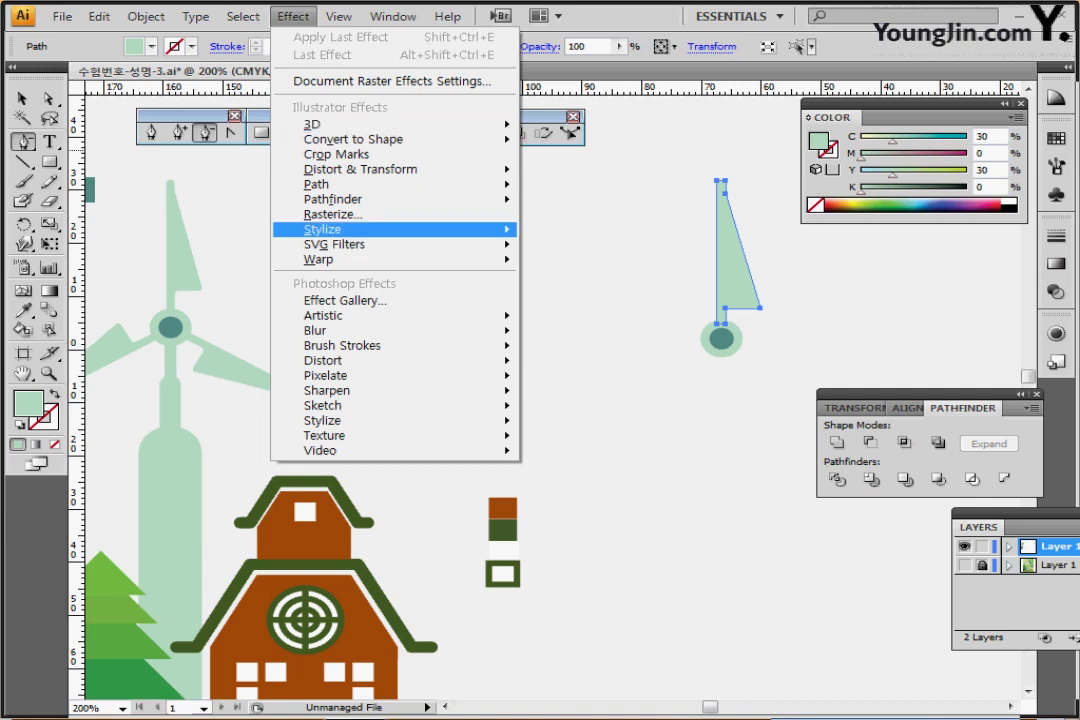
mouse_move(322, 229)
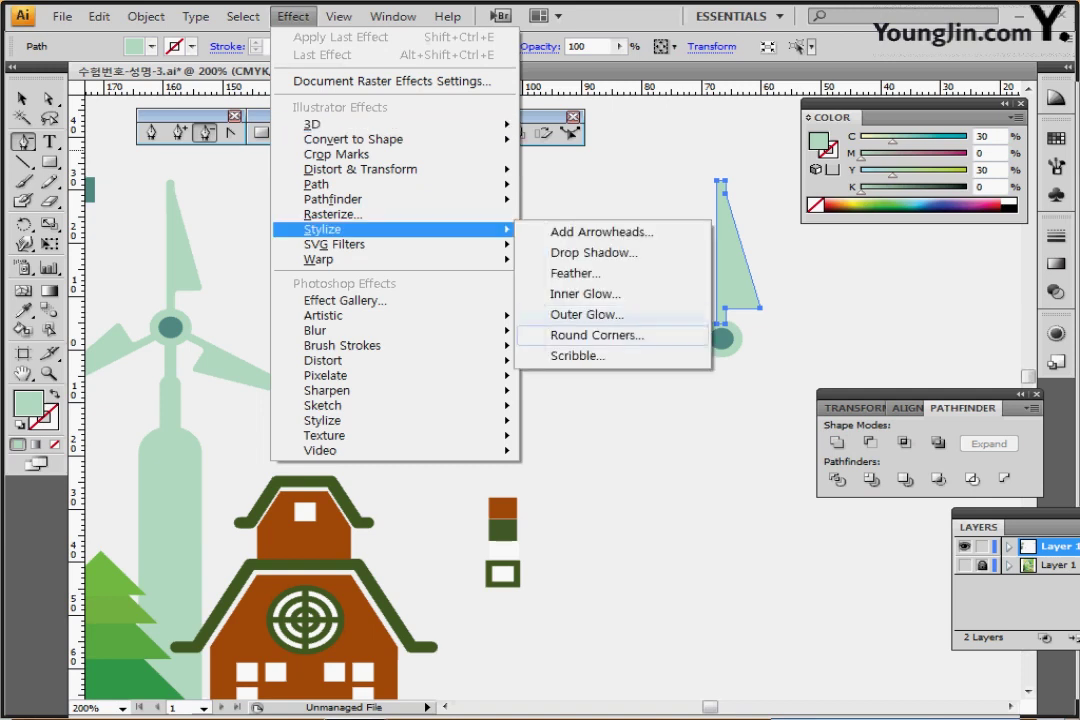
left_click(597, 335)
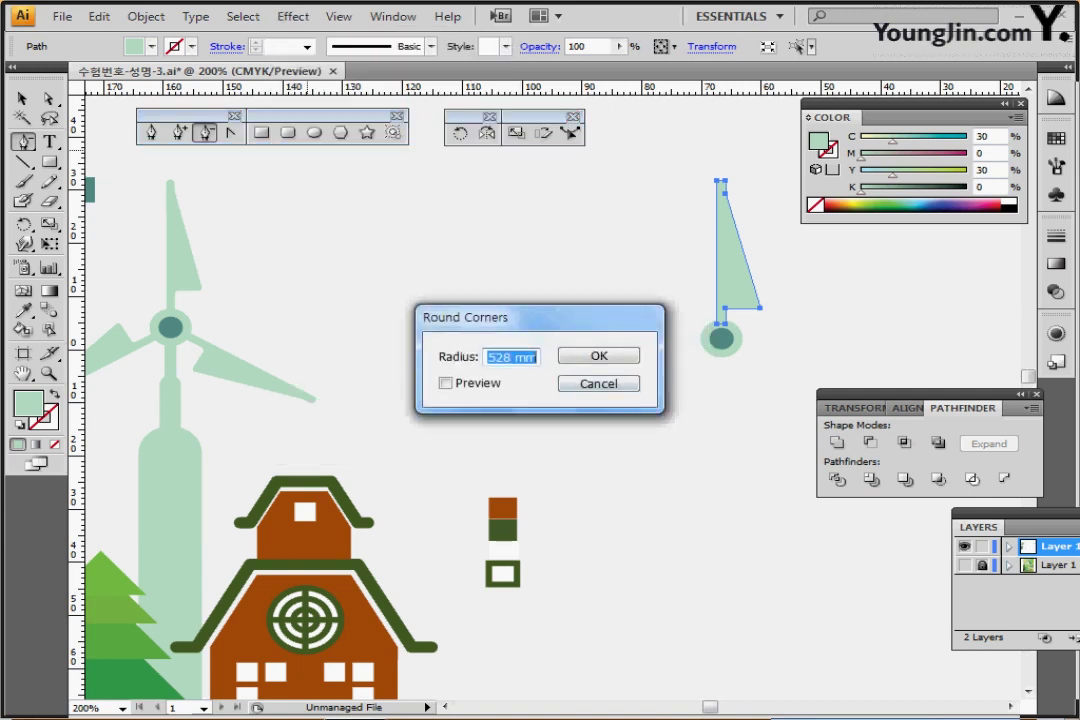
type("0.7")
key("Return")
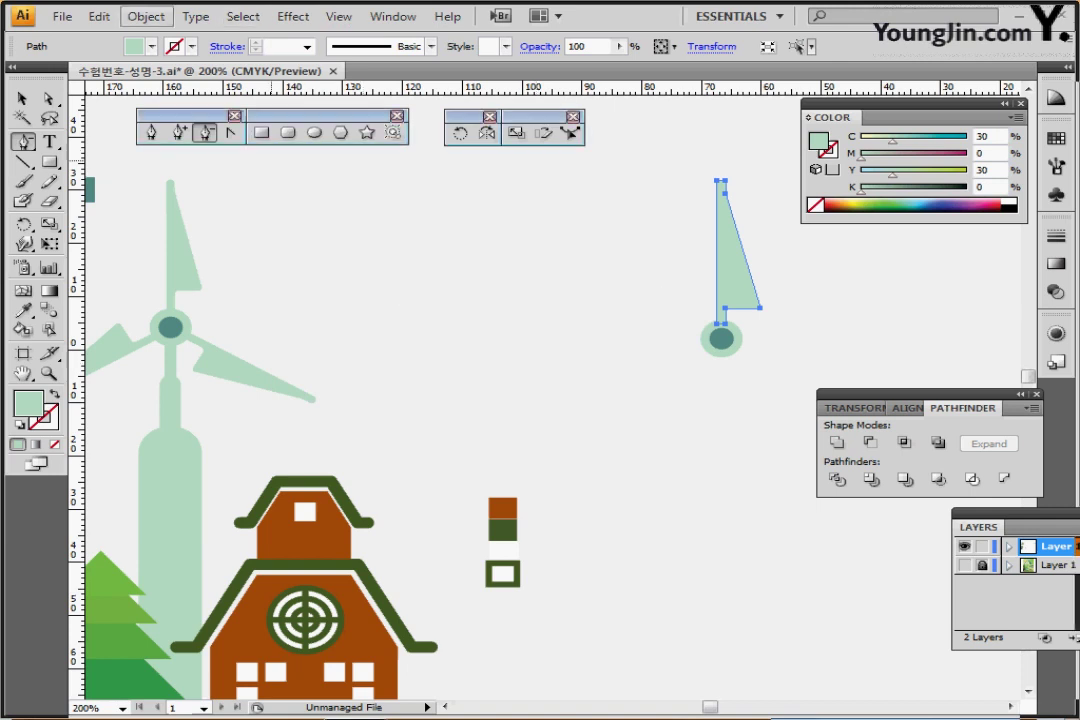
left_click(146, 16)
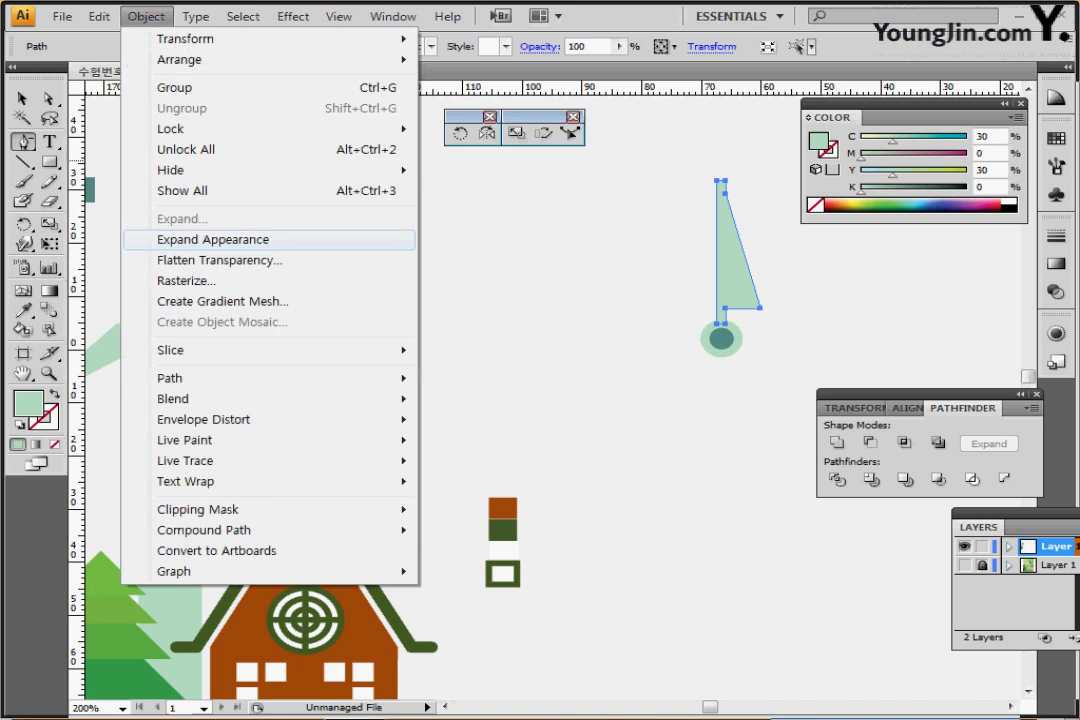
left_click(212, 239)
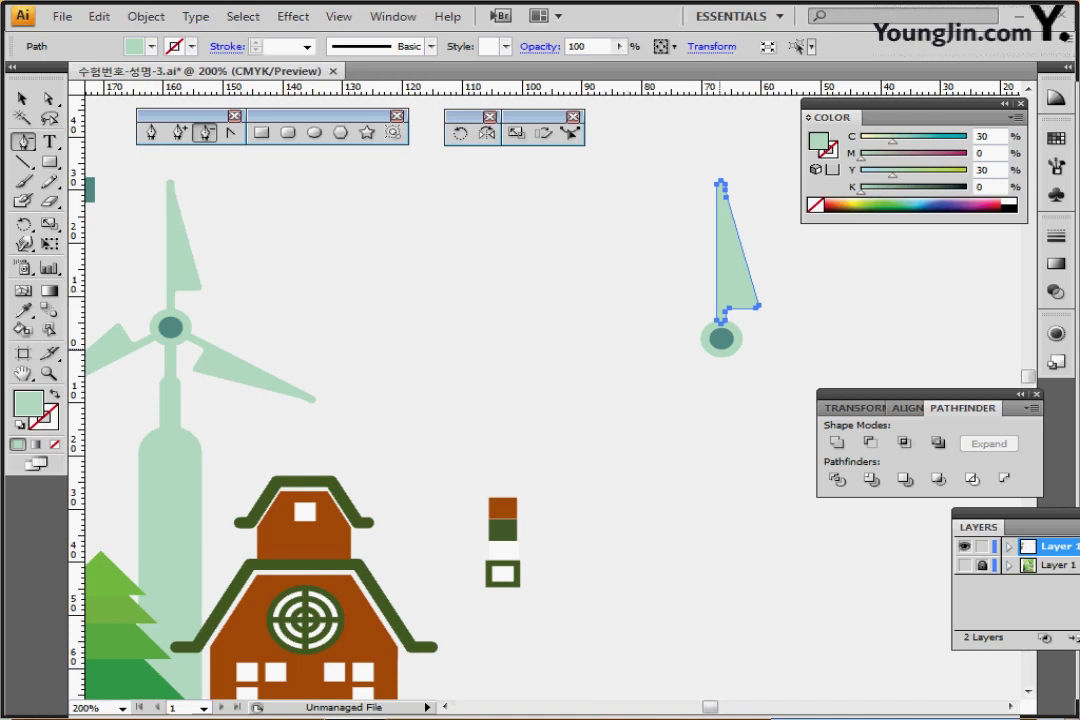
- Rotate a copy of the blade by 120° about the hub's centre and repeat the transformation to complete the three-blade rotor
left_click_drag(721, 350, 696, 333)
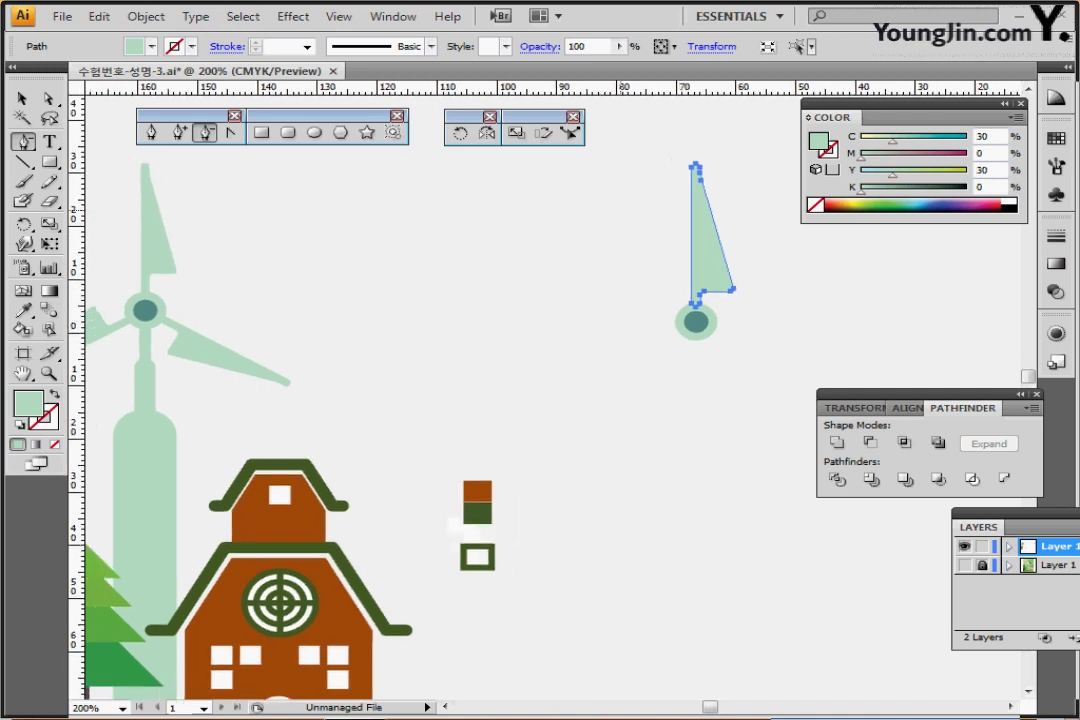
key("r")
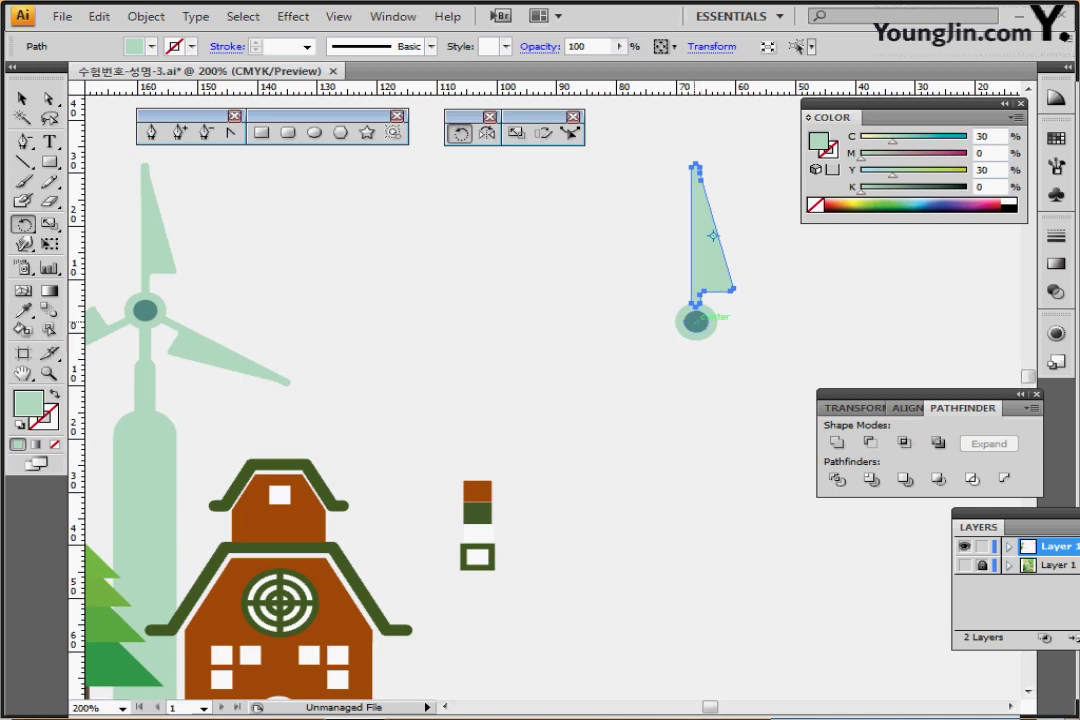
left_click(697, 320, "alt")
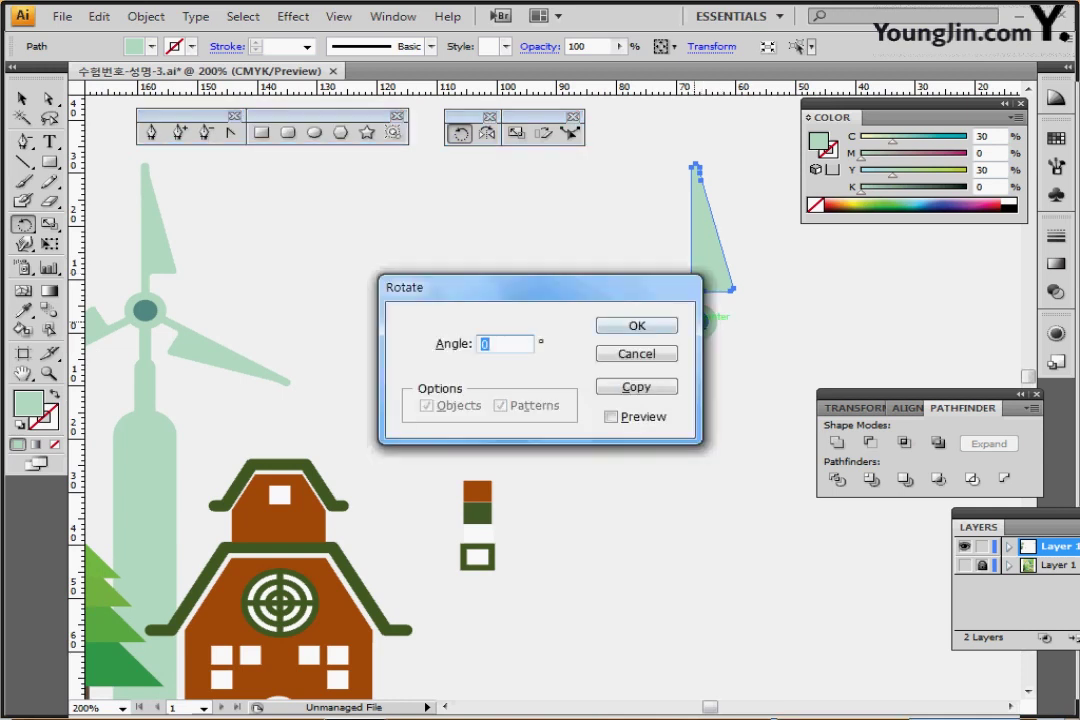
type("120")
left_click(636, 387)
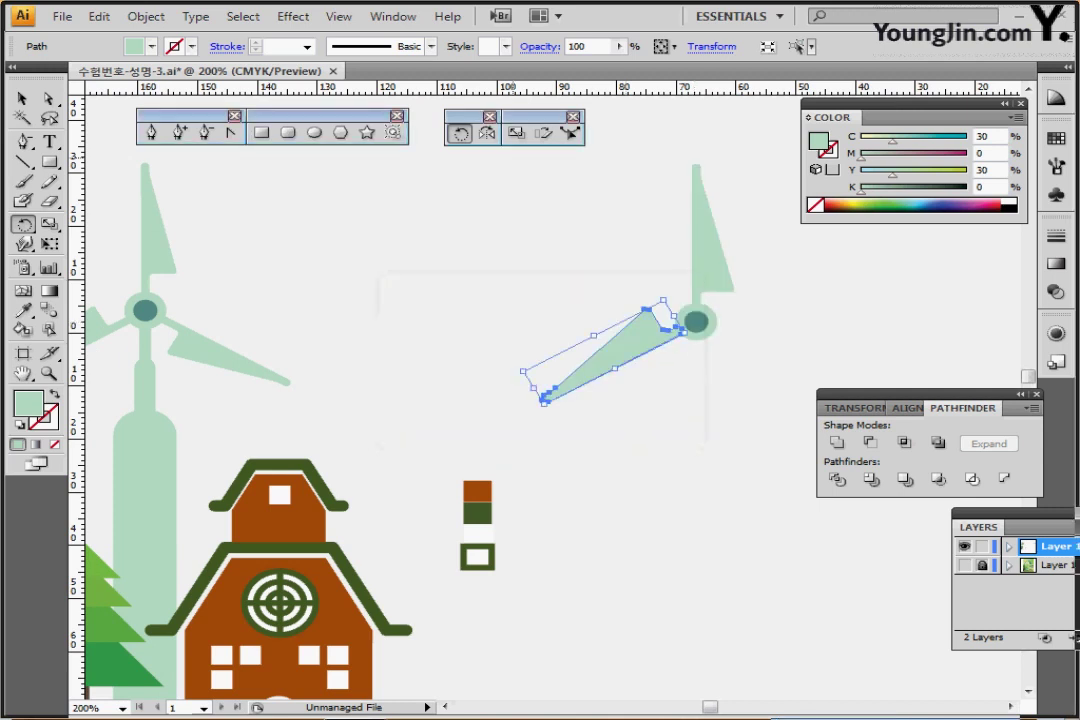
key("ctrl+d")
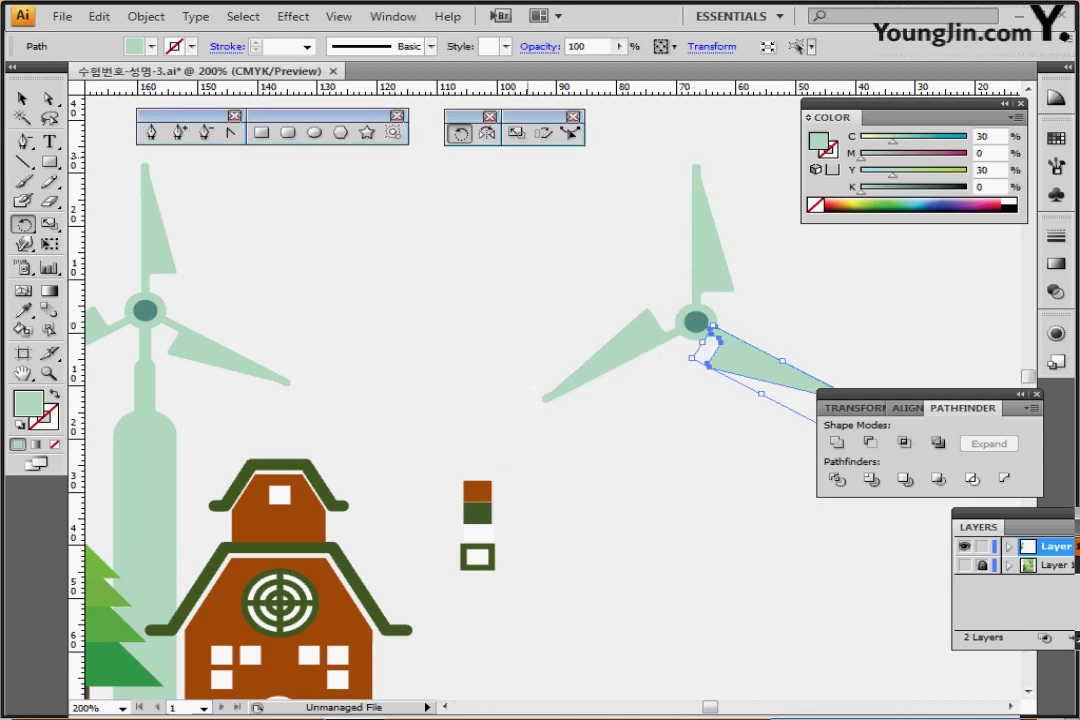
key("ctrl+shift+a")
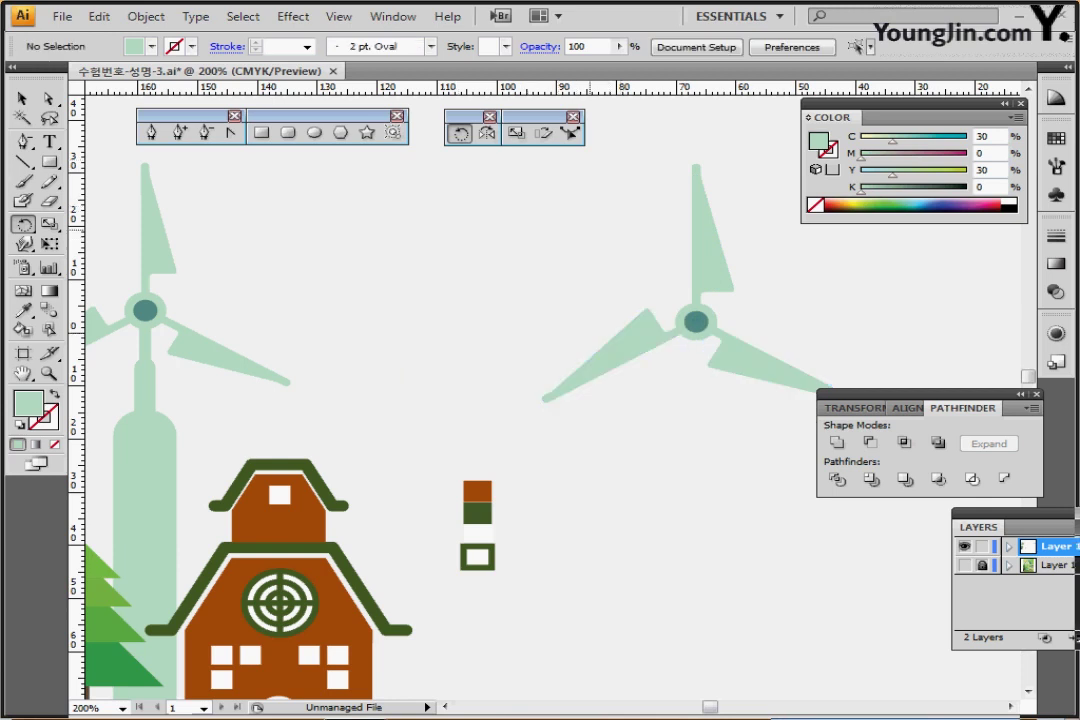
left_click(710, 280, "ctrl")
left_click(630, 350, "ctrl+shift")
left_click(736, 355, "ctrl+shift")
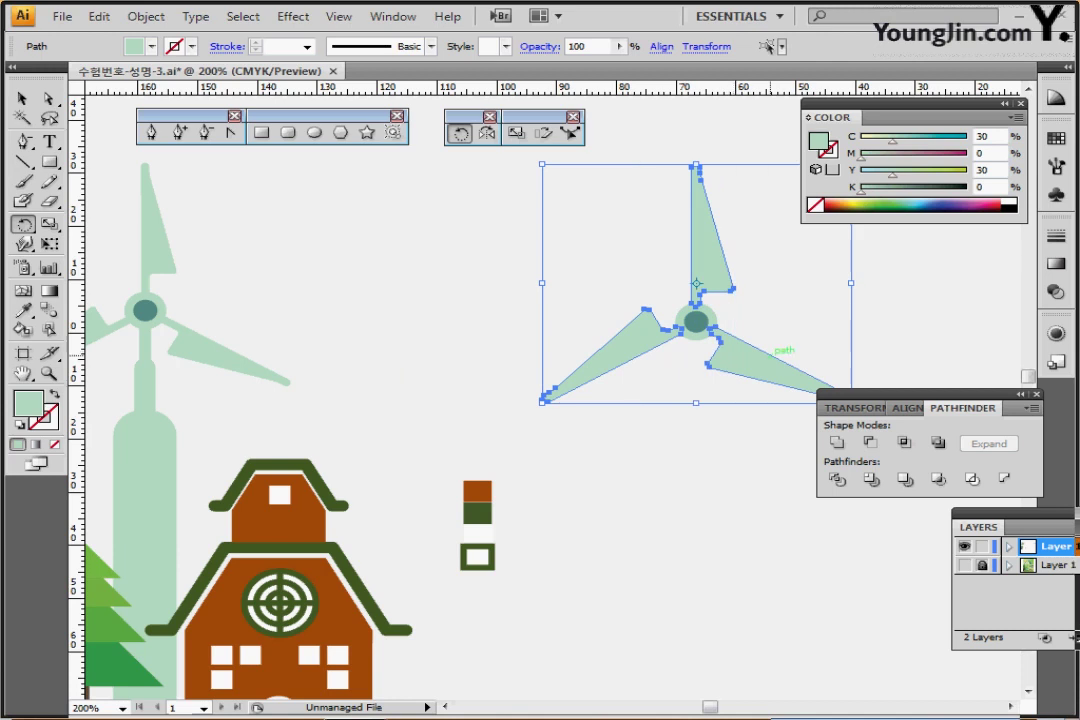
left_click(546, 222, "ctrl")
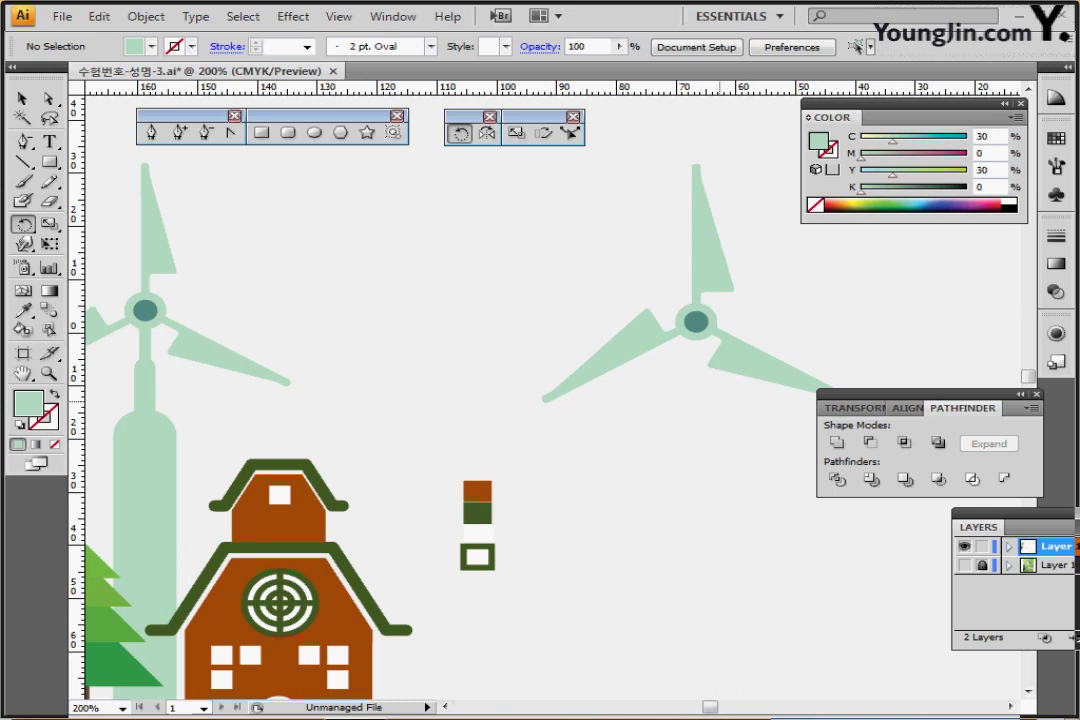
- Draw two rounded rectangles below the hub for the tower's neck, a thin one on top and a wider one beneath it
left_click_drag(720, 402, 790, 338)
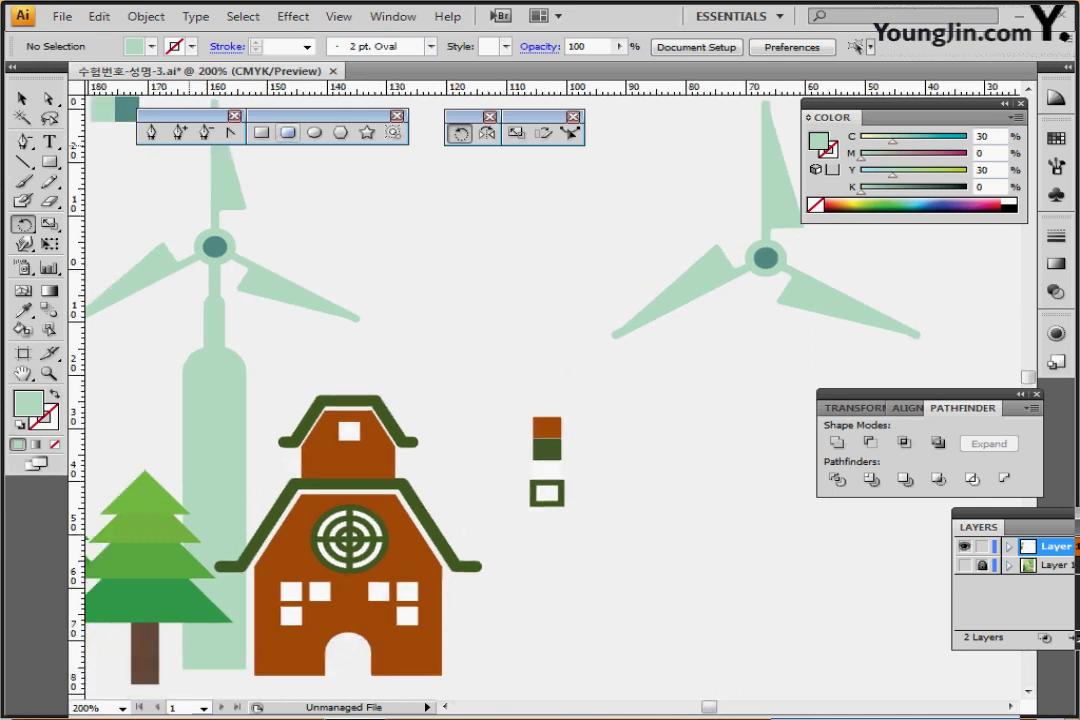
left_click(288, 133)
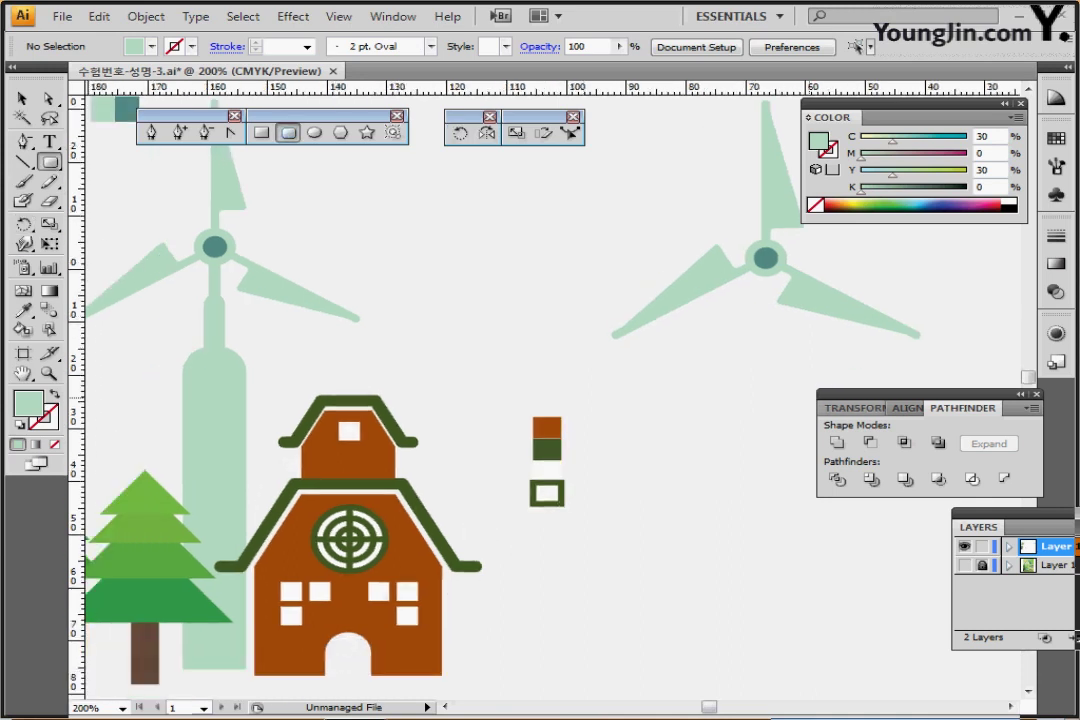
left_click(1020, 394)
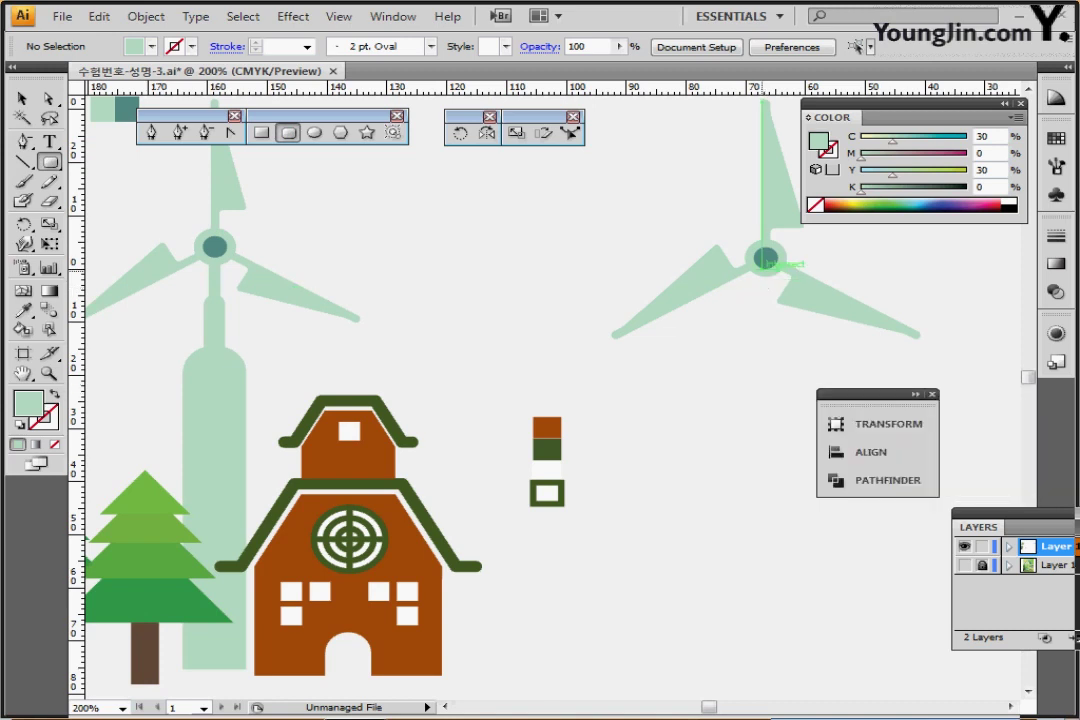
left_click_drag(765, 290, 758, 394)
- Draw a rounded rectangle about 11 mm wide and 57 mm high under the neck as the tower body, and stretch its lower edge slightly downwards
left_click_drag(747, 367, 786, 668)
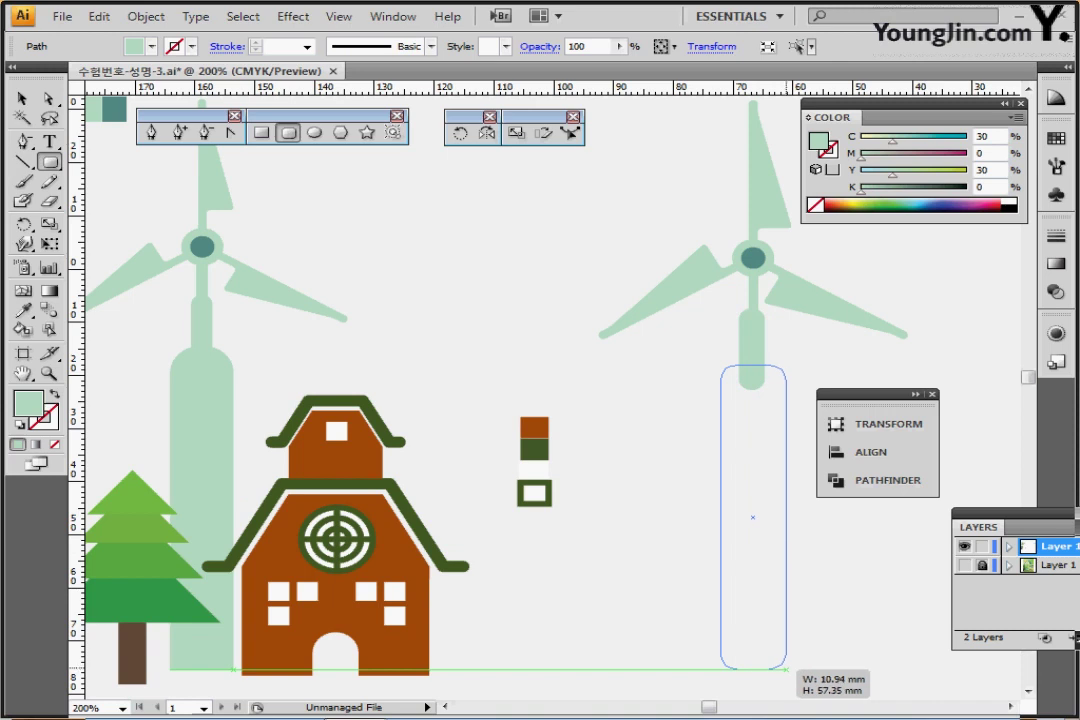
left_click_drag(786, 668, 784, 664)
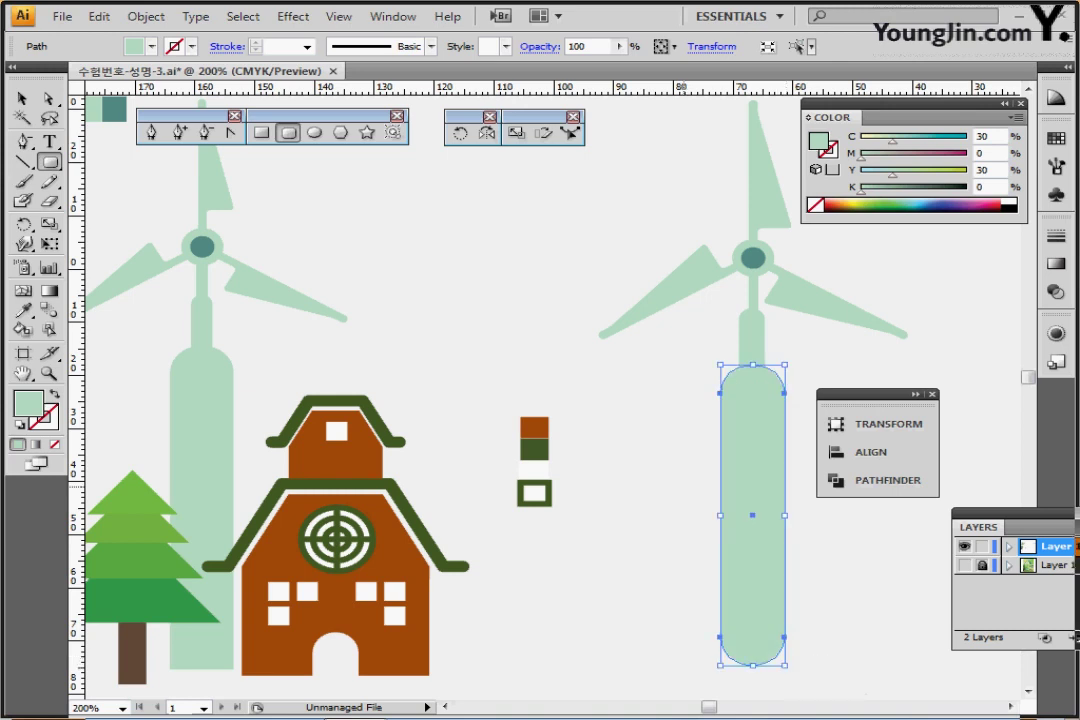
key("space")
left_click_drag(670, 406, 651, 387)
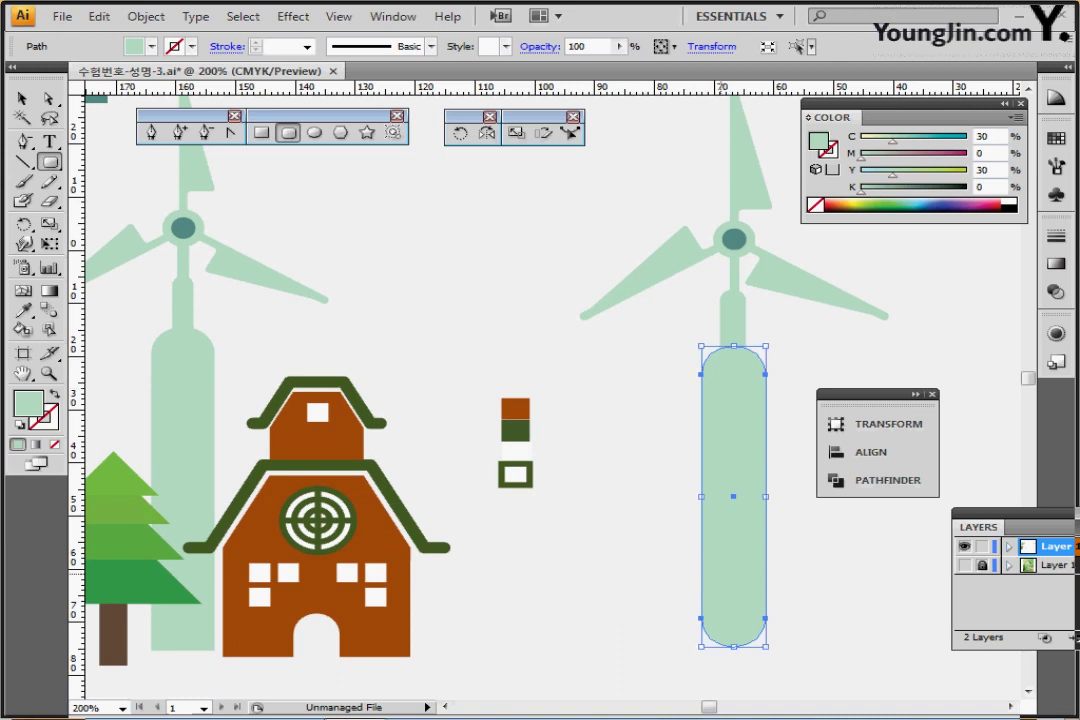
left_click_drag(734, 647, 734, 657)
left_click(672, 488, "ctrl")
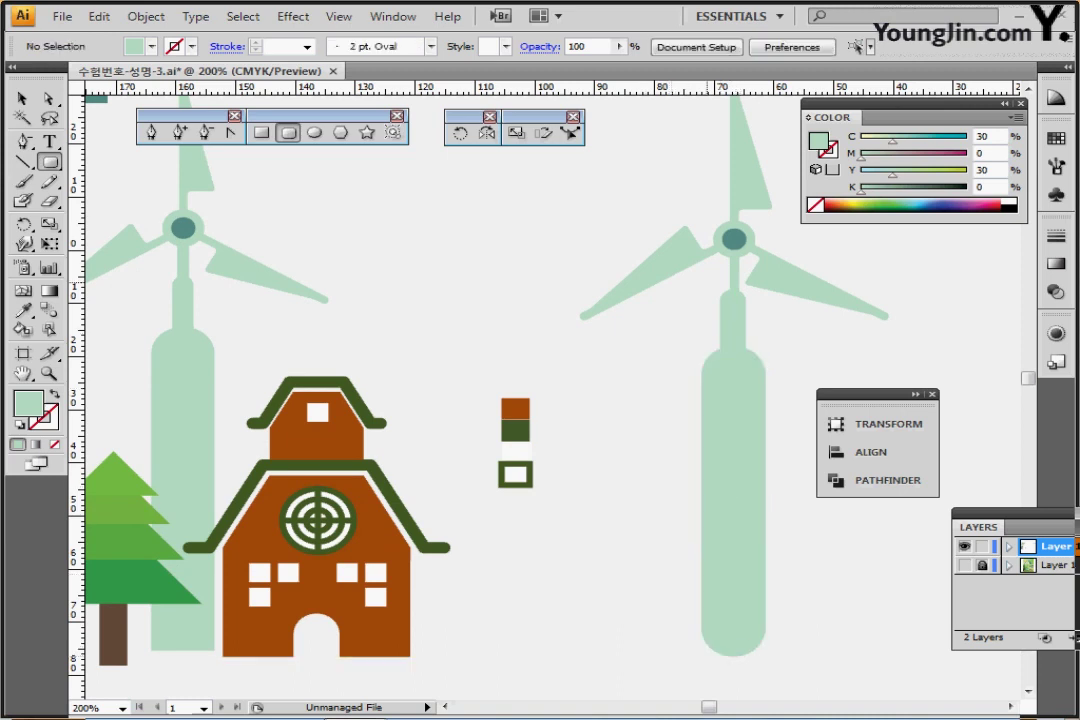
- Align the two neck pieces and the tower body on their horizontal centres
left_click_drag(709, 274, 740, 423)
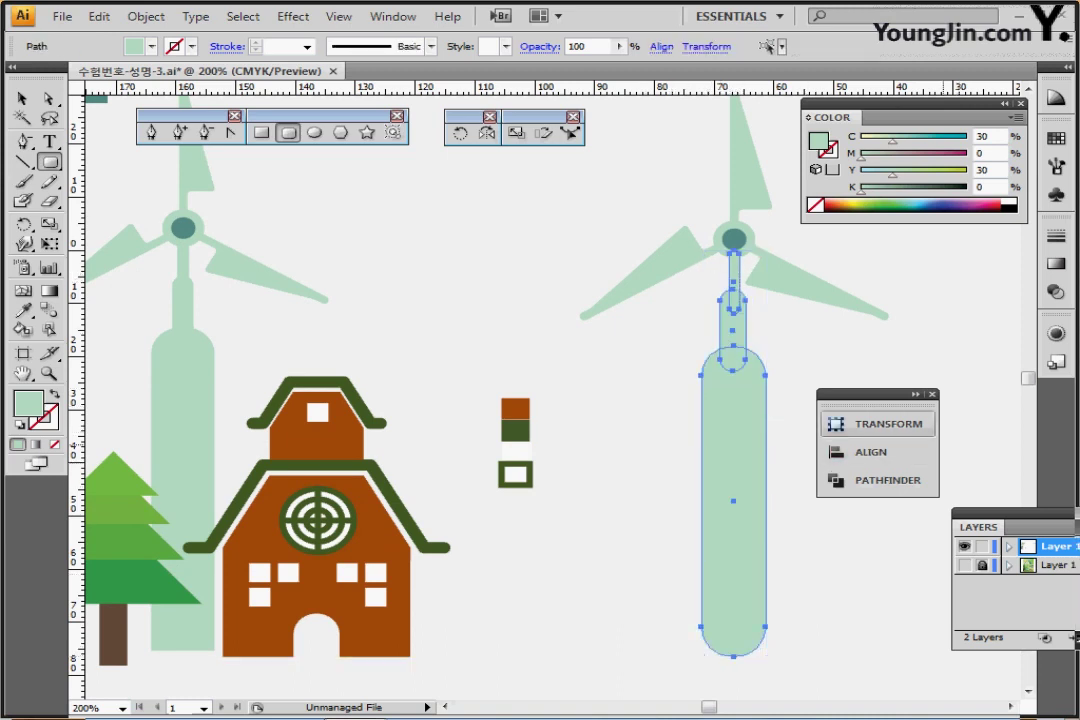
left_click(870, 480)
left_click(907, 408)
left_click(874, 441)
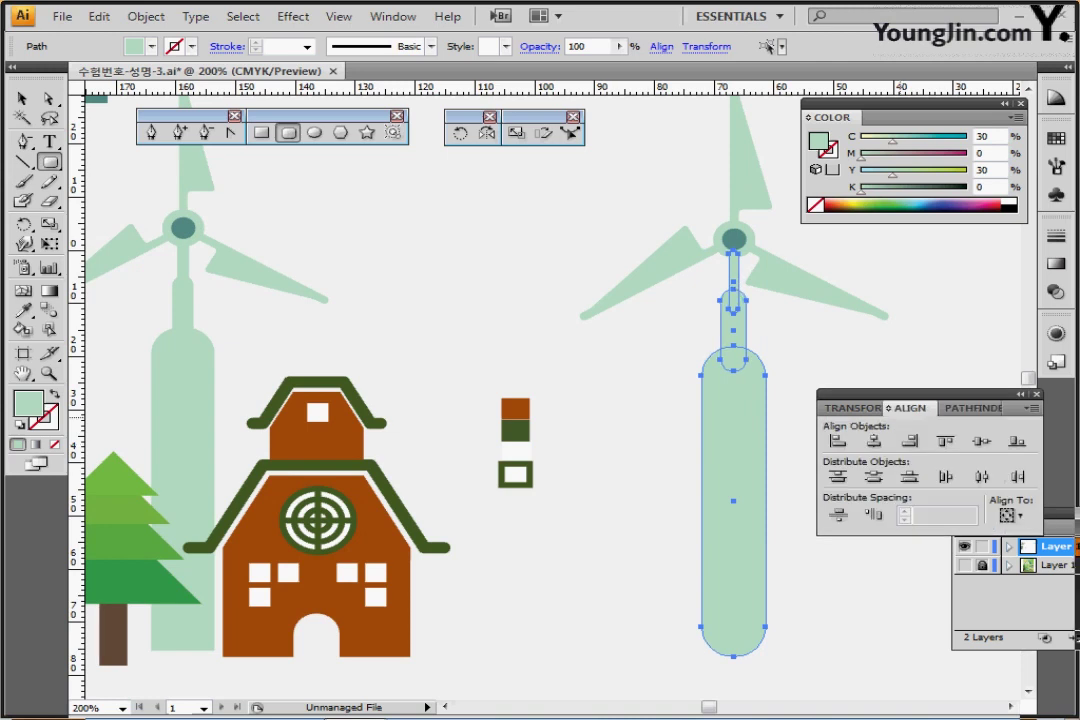
key("ctrl+shift+a")
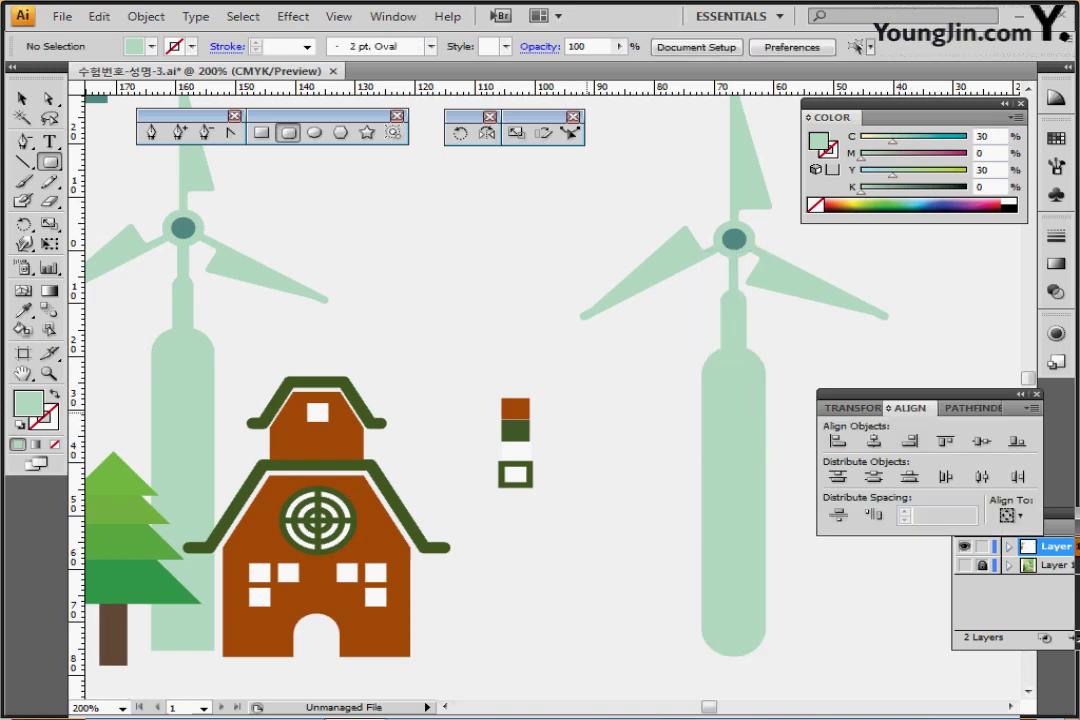
- Delete the tower body's bottom anchor point and join the two open end points to give it a flat base
key("a")
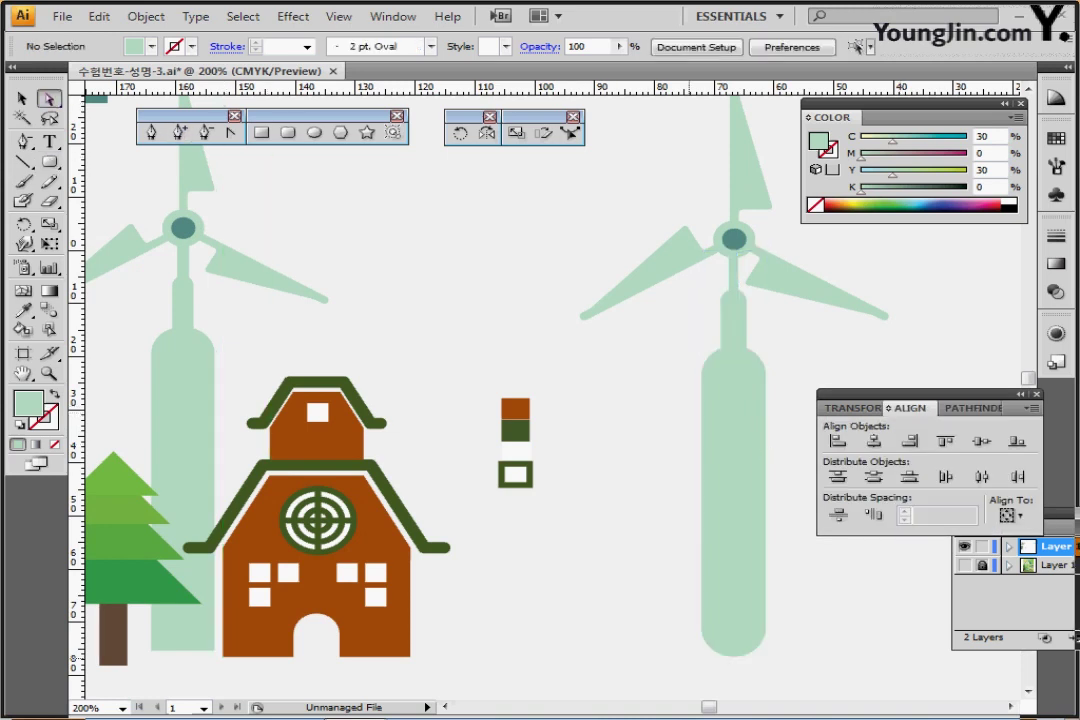
left_click_drag(688, 661, 774, 640)
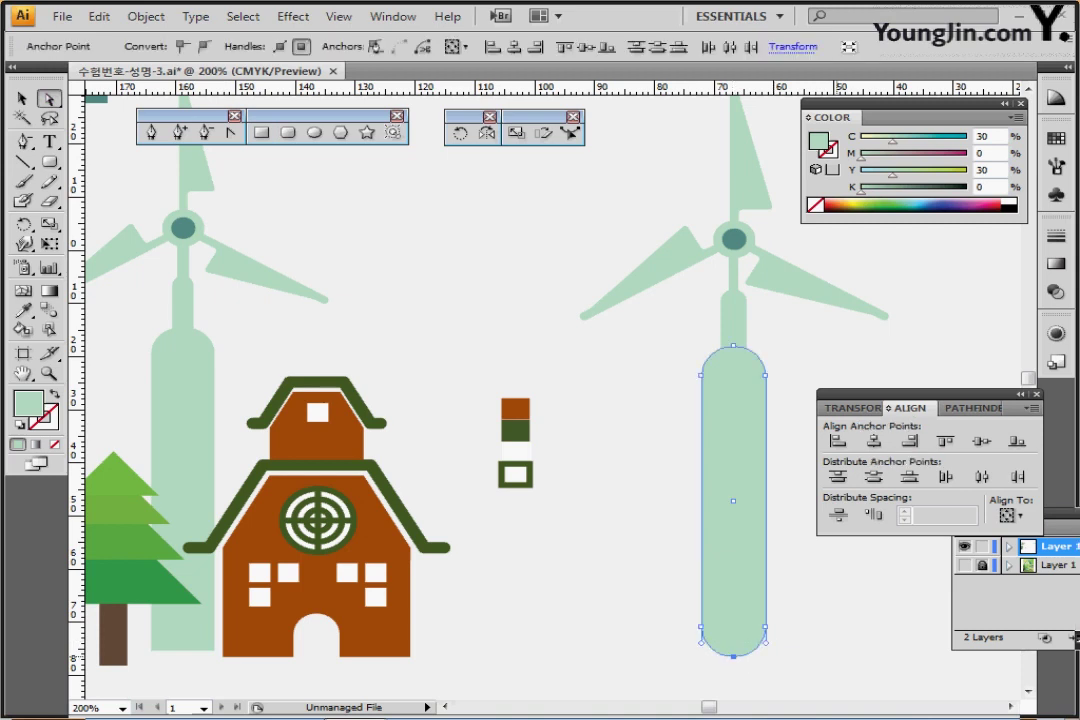
key("Delete")
left_click_drag(673, 611, 823, 641)
right_click(809, 337)
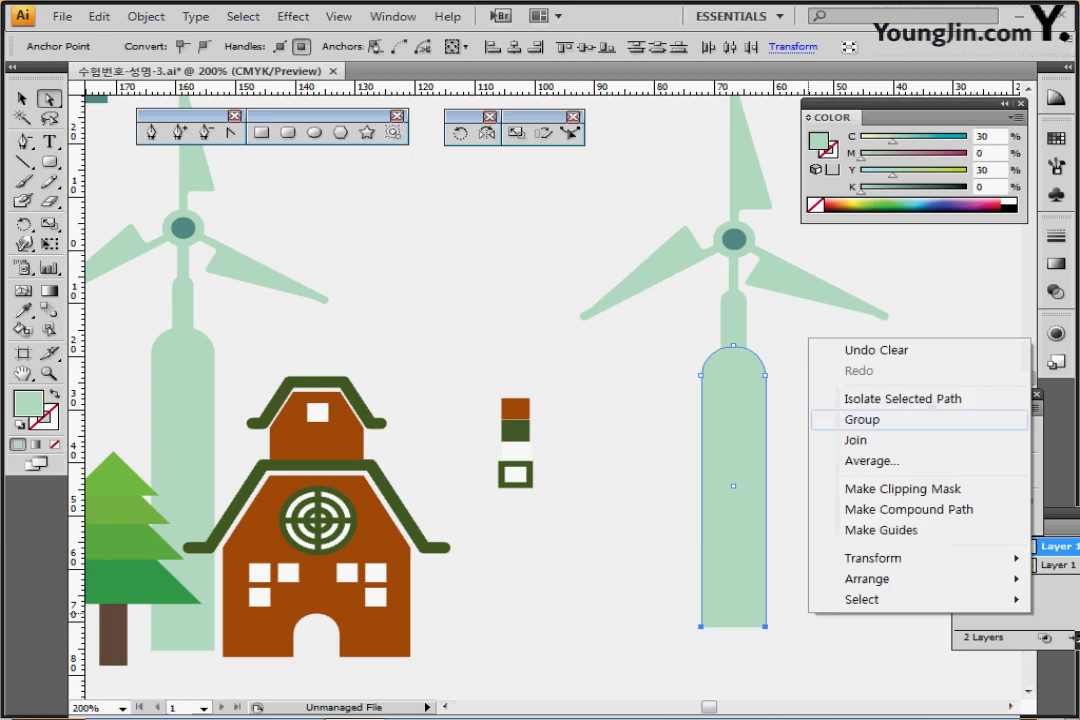
left_click(856, 441)
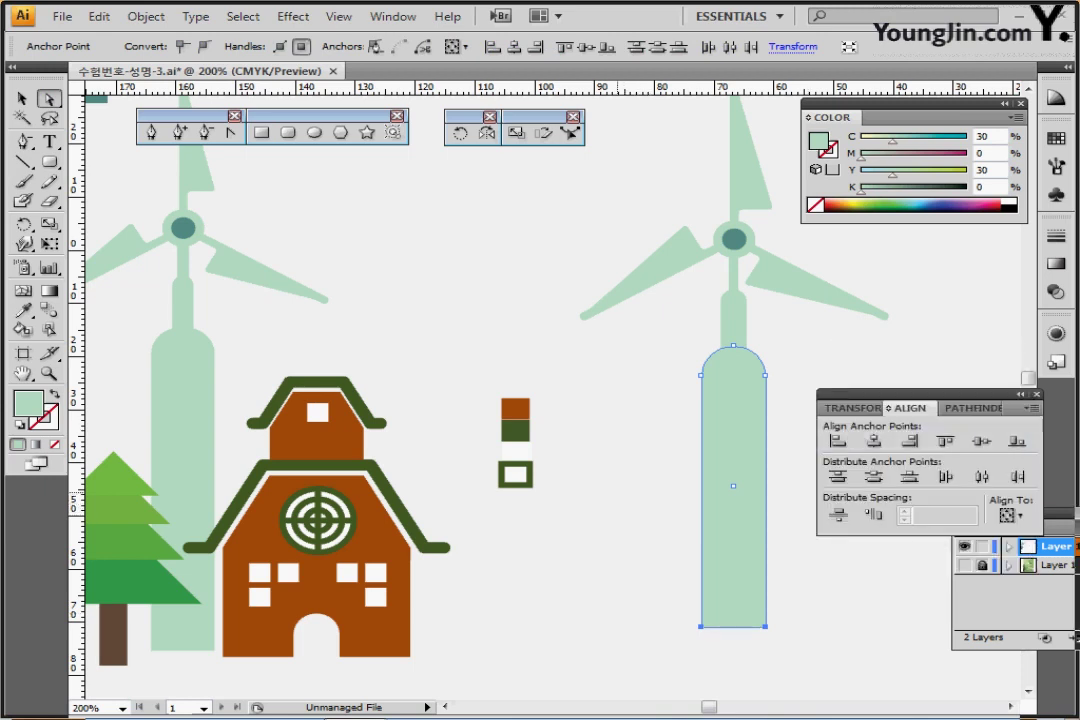
left_click(617, 493)
- Merge the two neck pieces and the tower body into one shape with the Pathfinder Unite operation
left_click(21, 98)
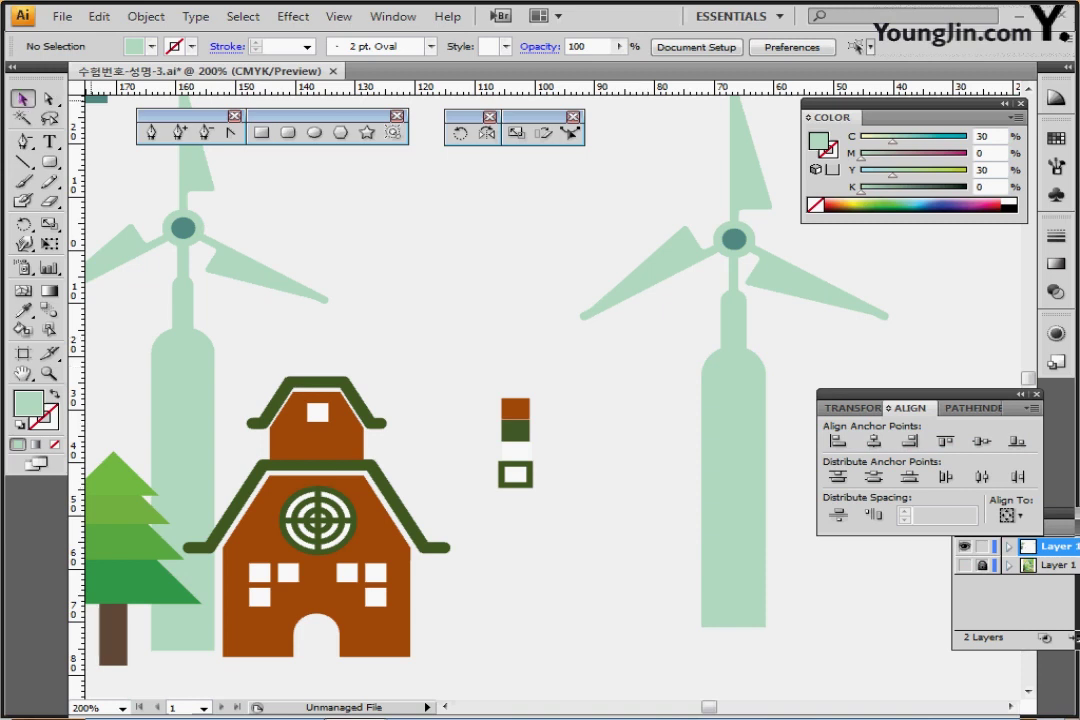
left_click_drag(726, 392, 730, 402)
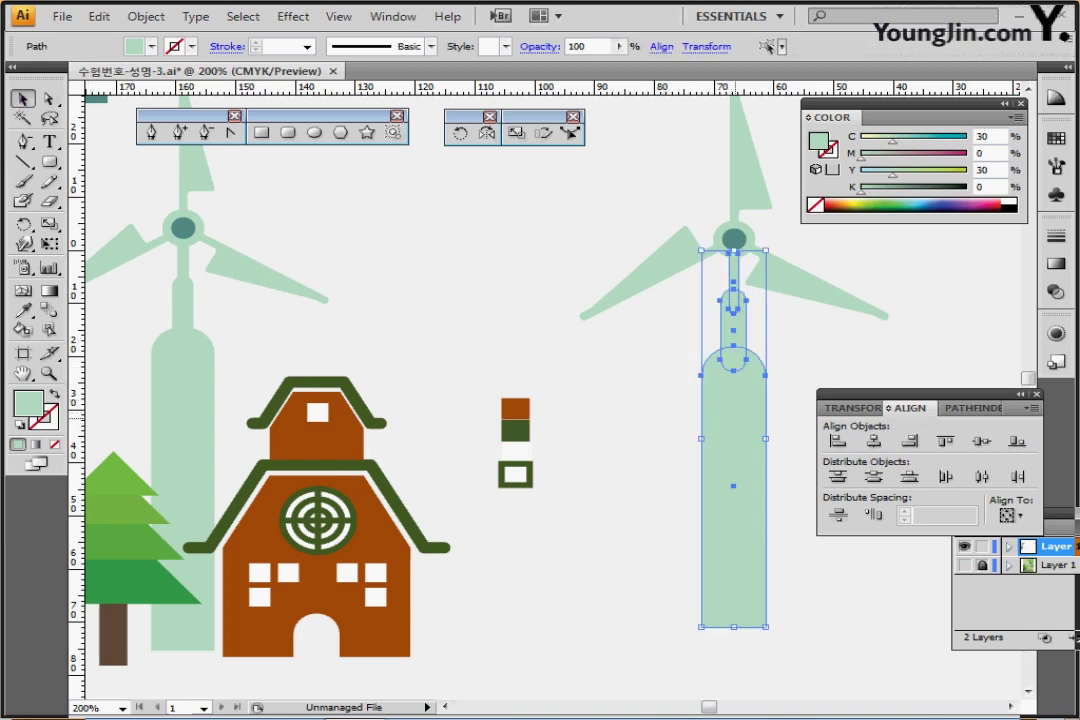
left_click(968, 408)
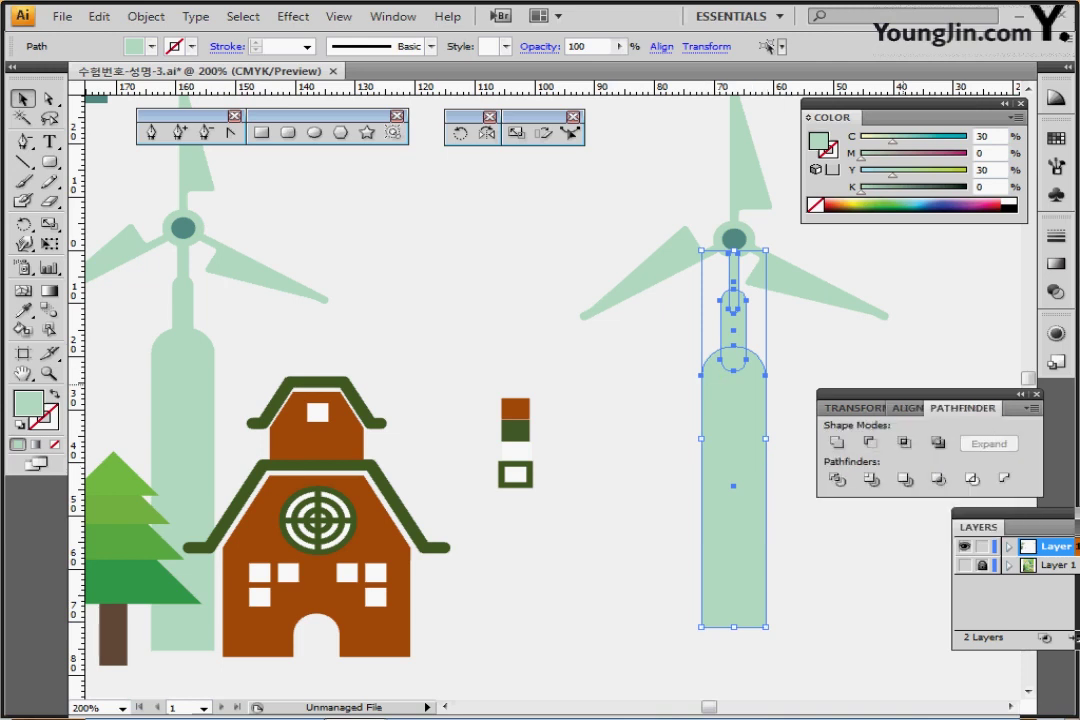
left_click(836, 442)
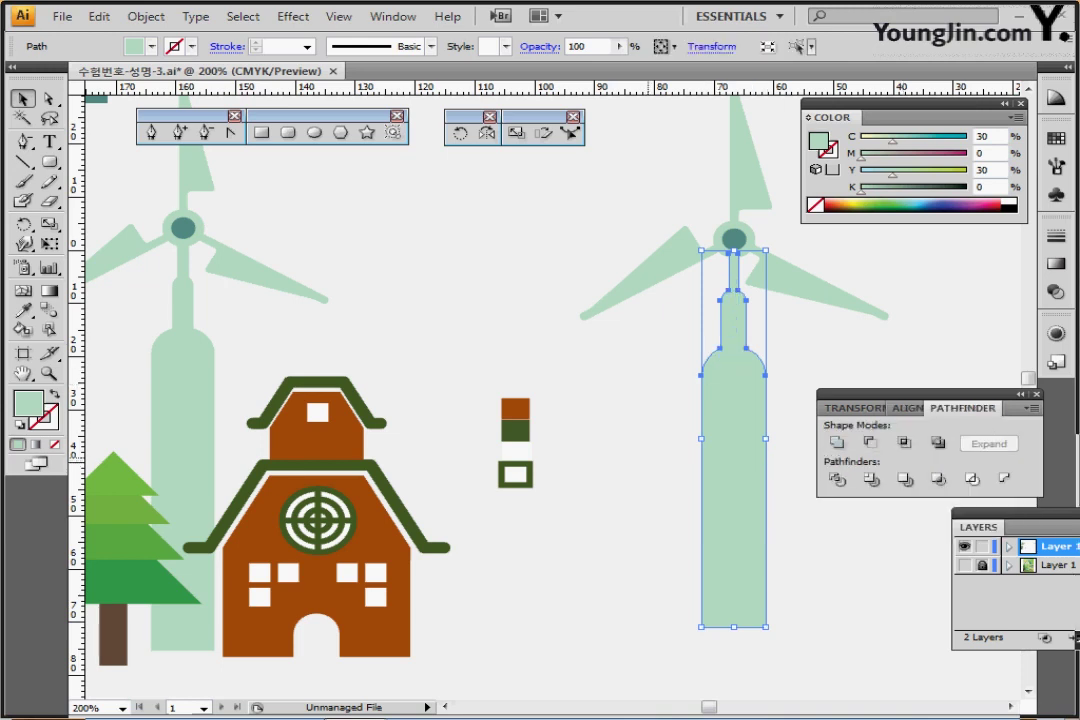
left_click(660, 402)
- Hide the bounding box of the merged tower shape, show it again and deselect the tower
left_click(722, 418)
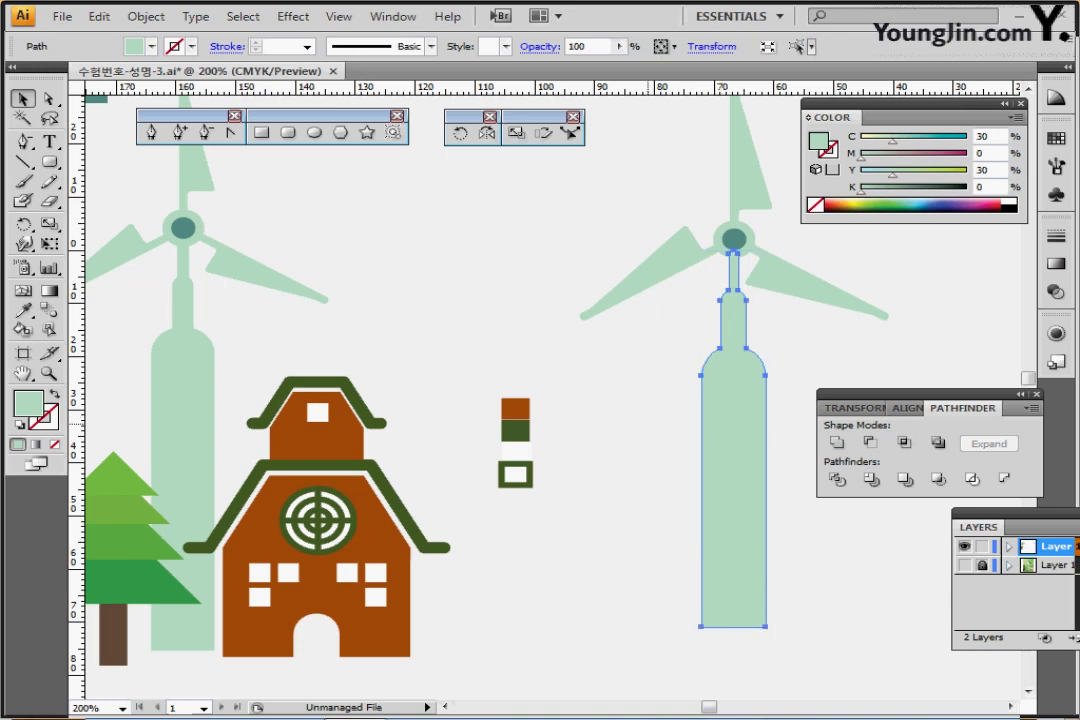
key("ctrl+shift+b")
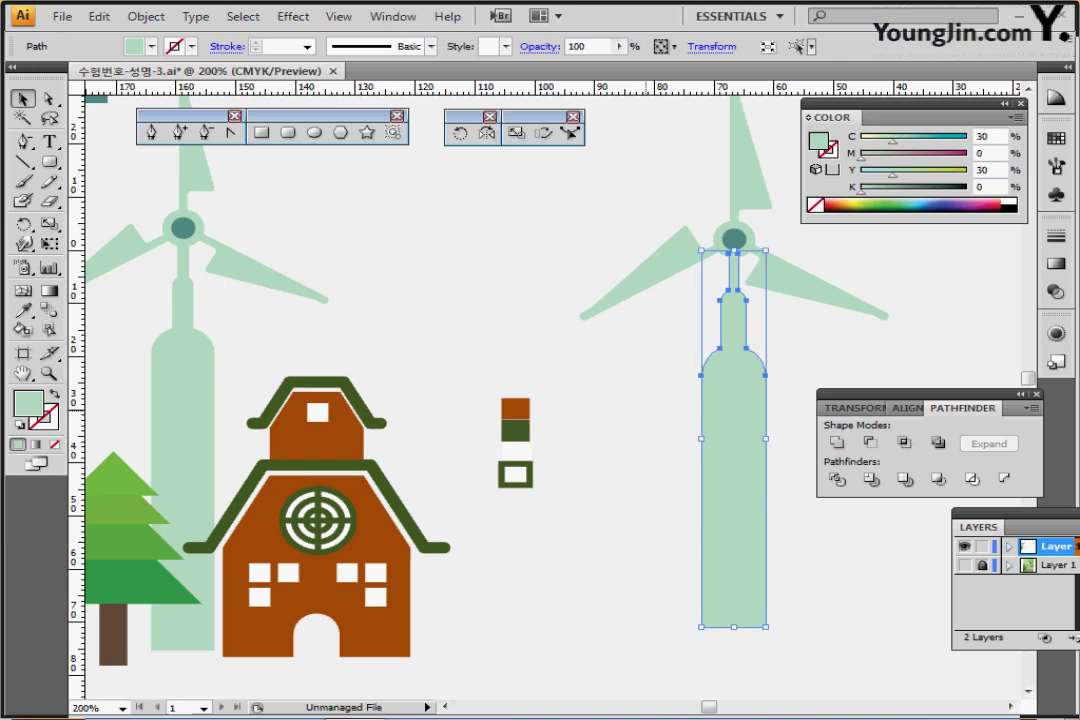
key("ctrl+shift+b")
left_click(634, 428)
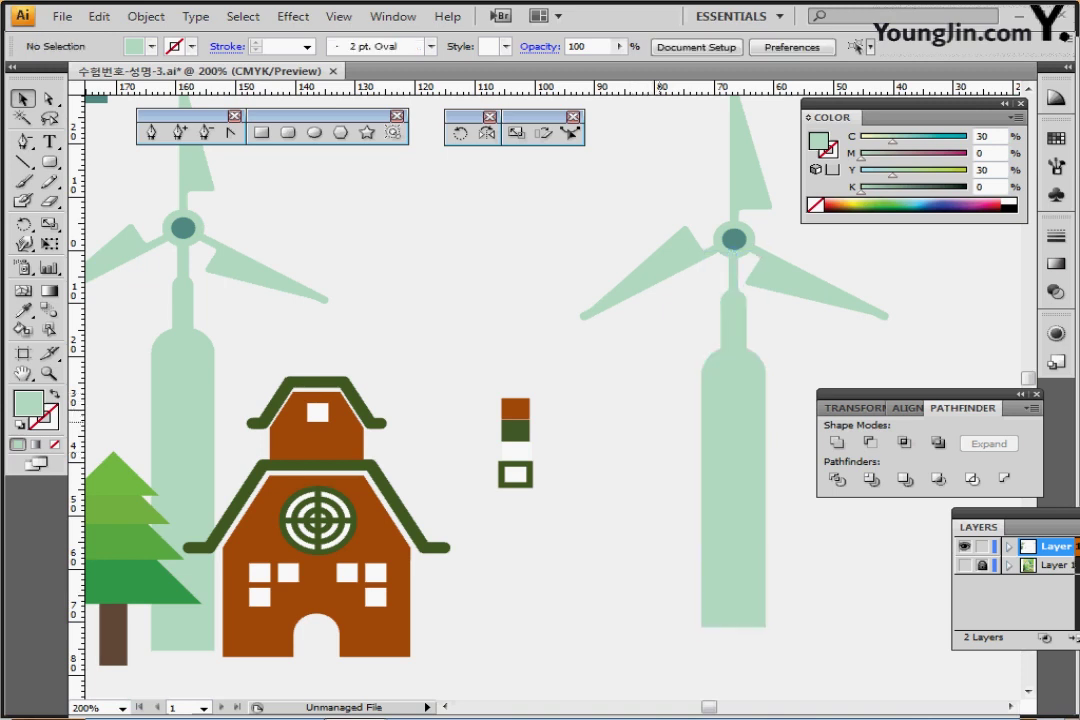
- Draw a six-sided polygon with an 18 mm radius and position it just right of the wind turbine tower
left_click_drag(634, 474, 615, 375)
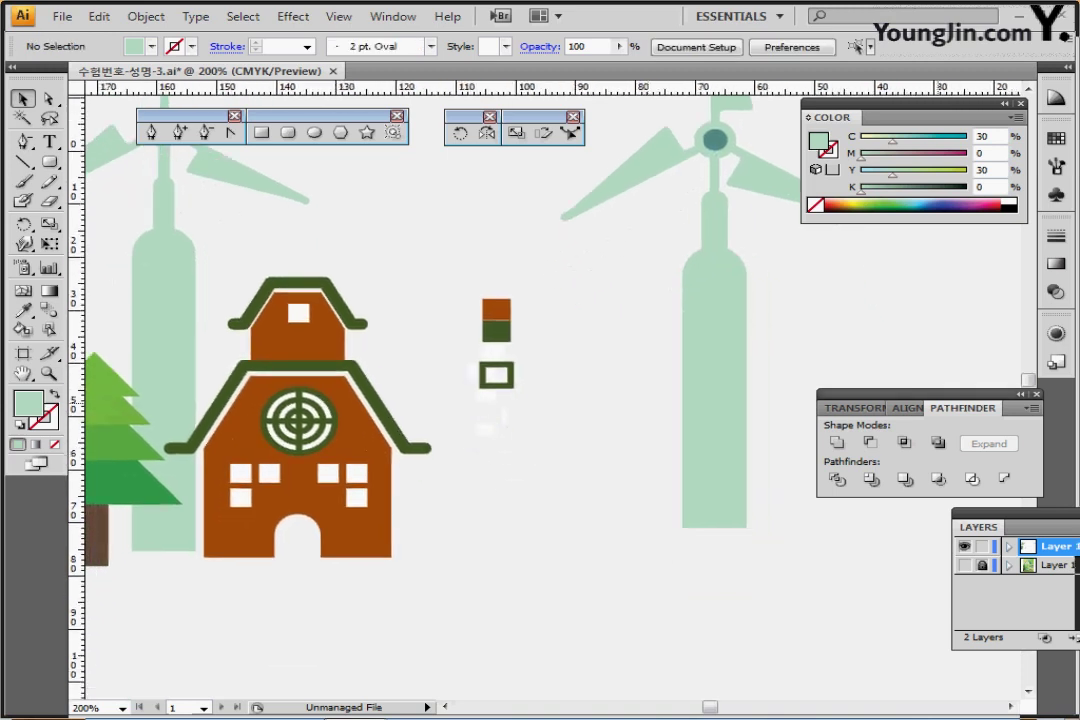
left_click_drag(927, 395, 809, 576)
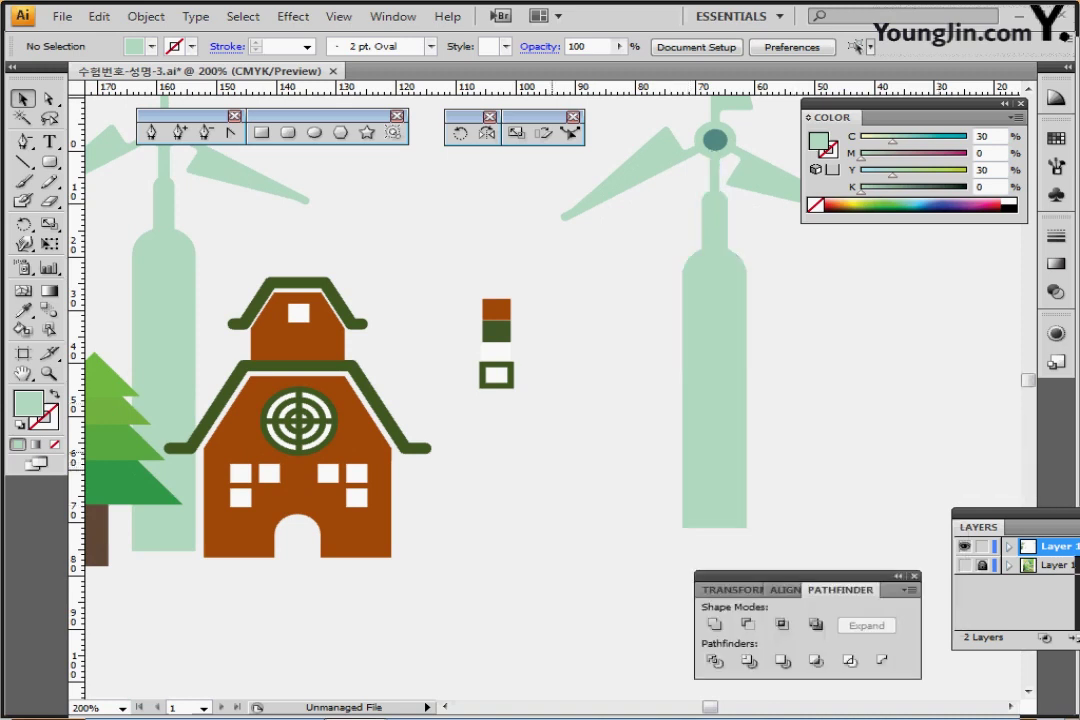
scroll(540, 380, "down", 1)
left_click(340, 132)
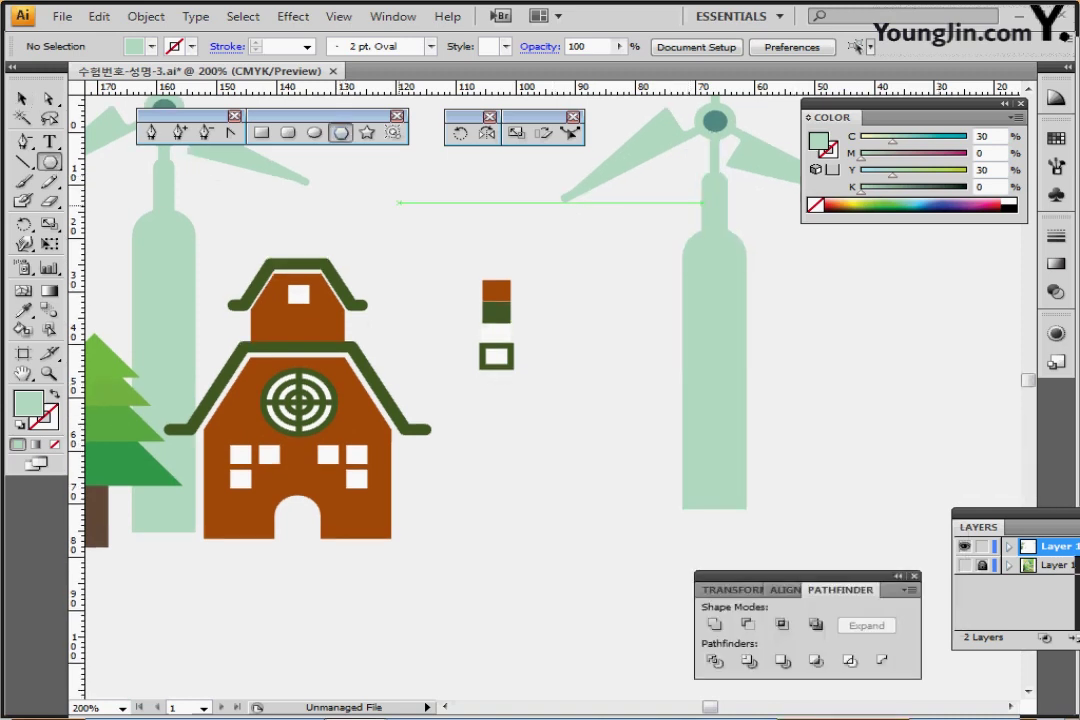
scroll(644, 367, "right", 2)
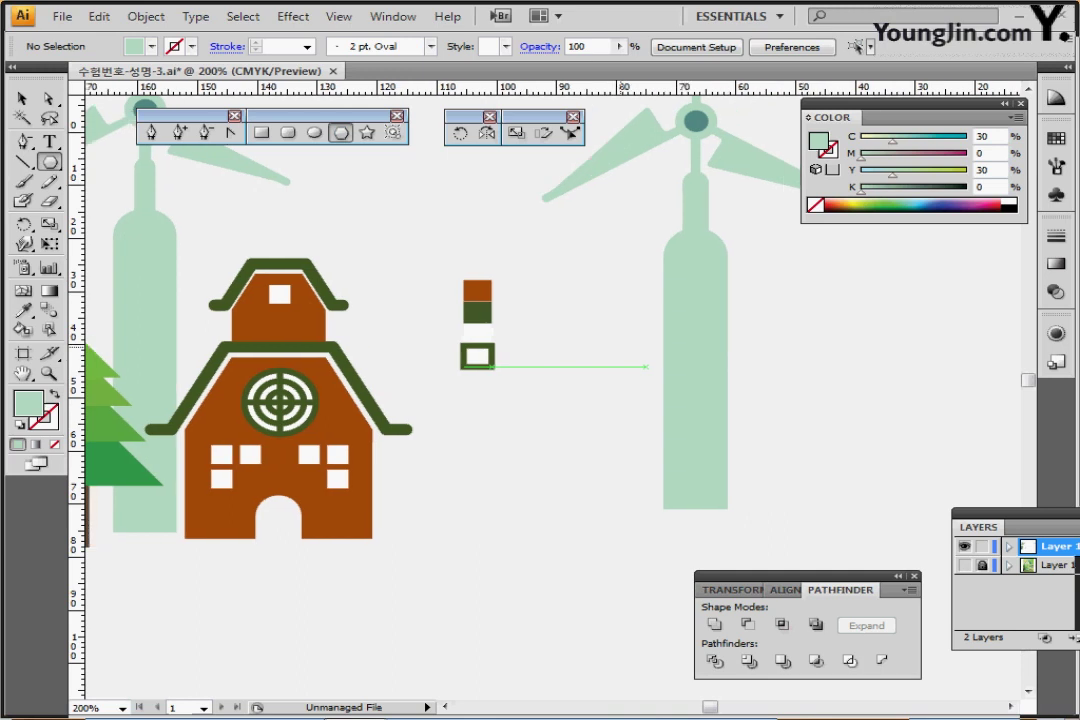
scroll(540, 380, "up", 1)
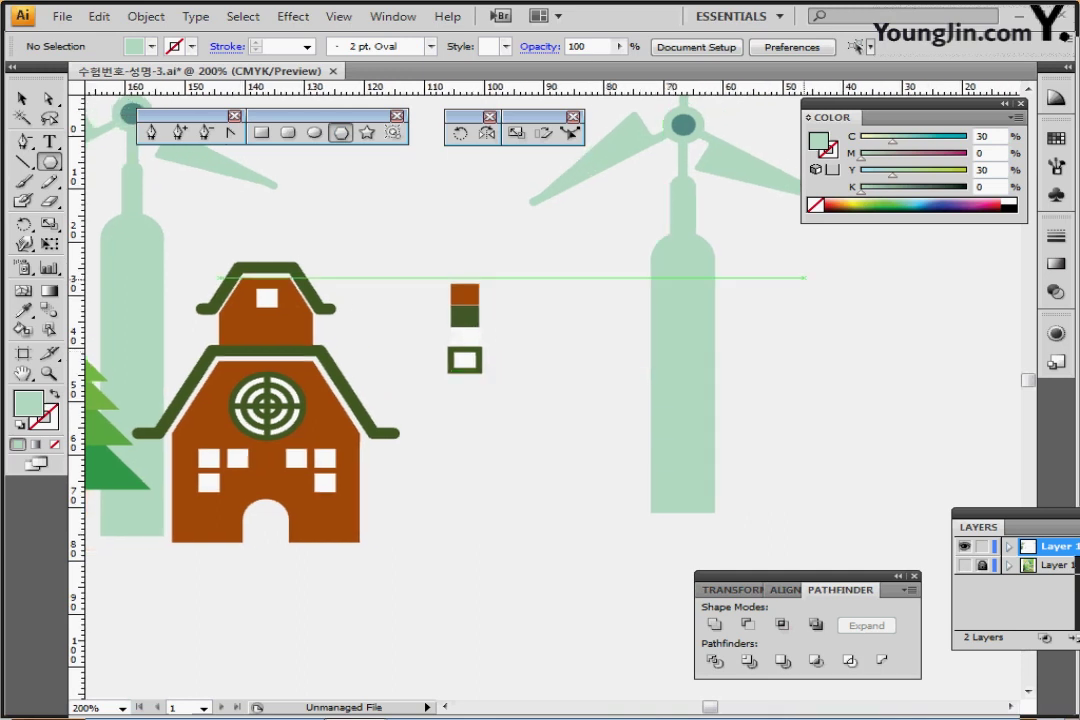
left_click(805, 277)
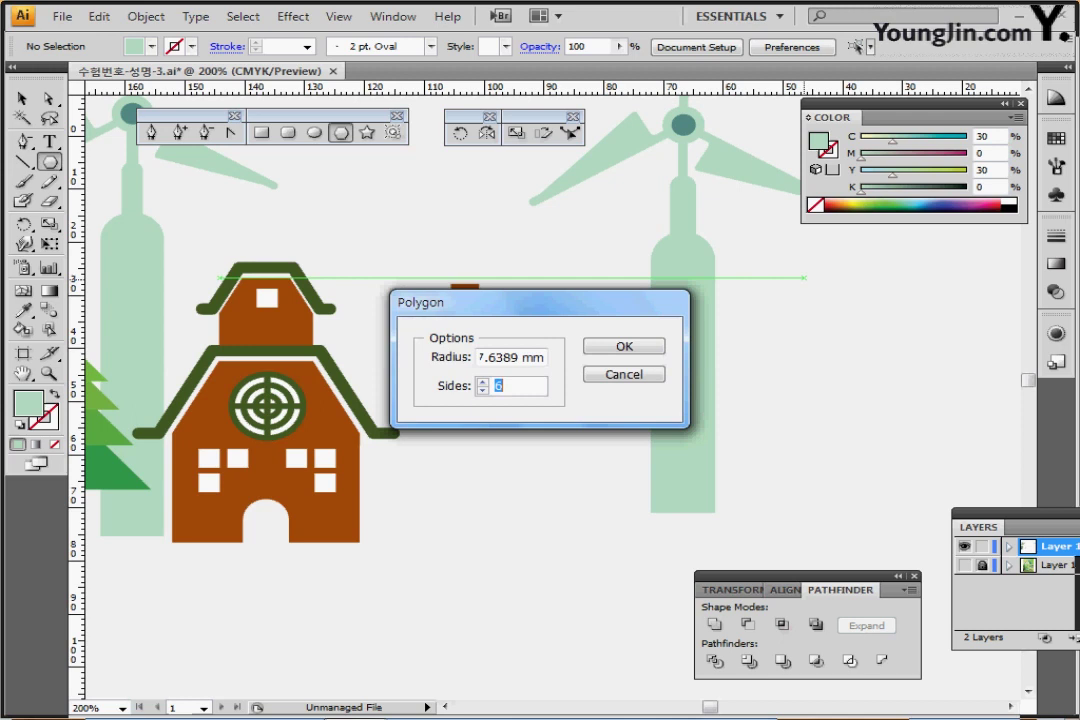
key("shift+Tab")
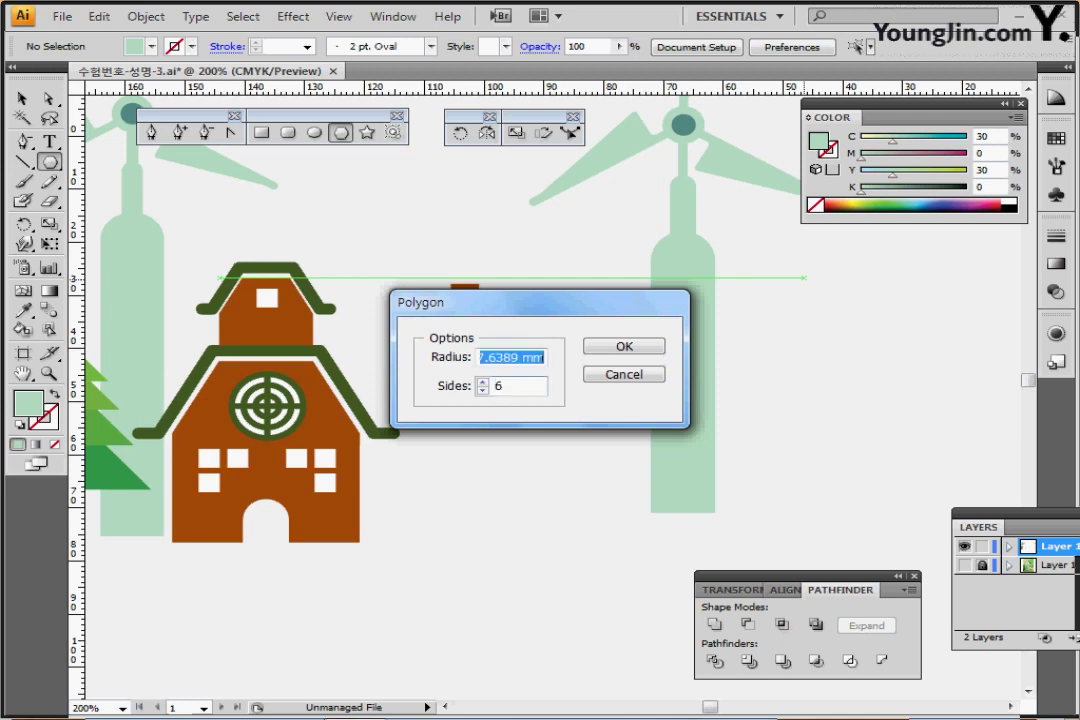
type("18")
key("Tab")
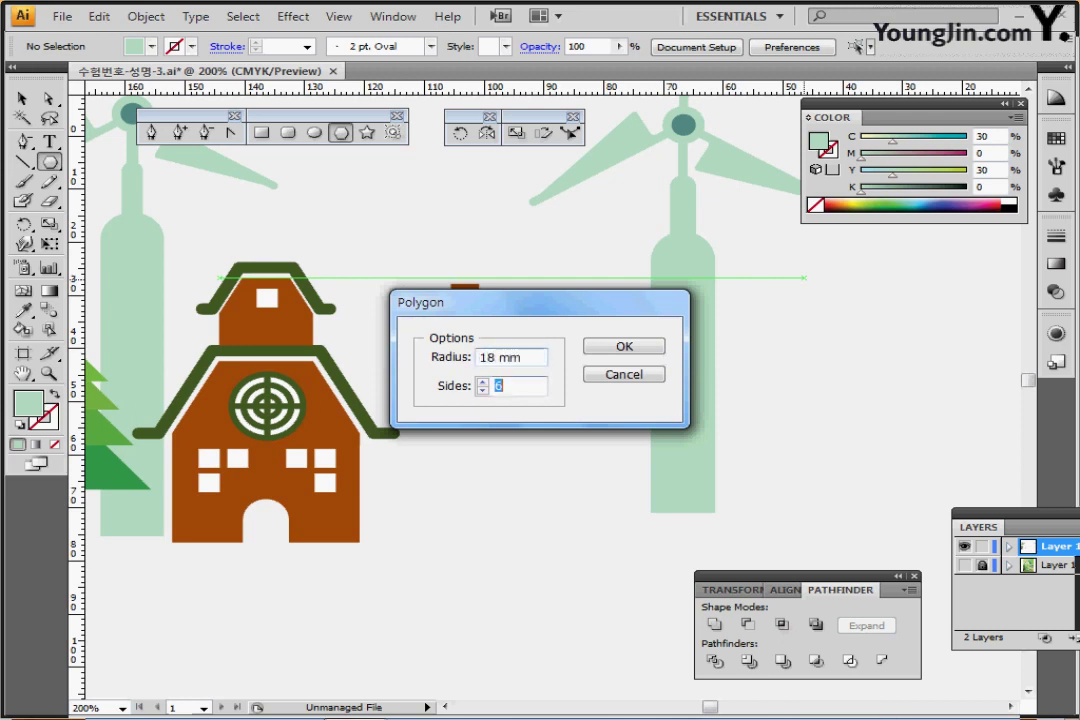
type("6")
key("Return")
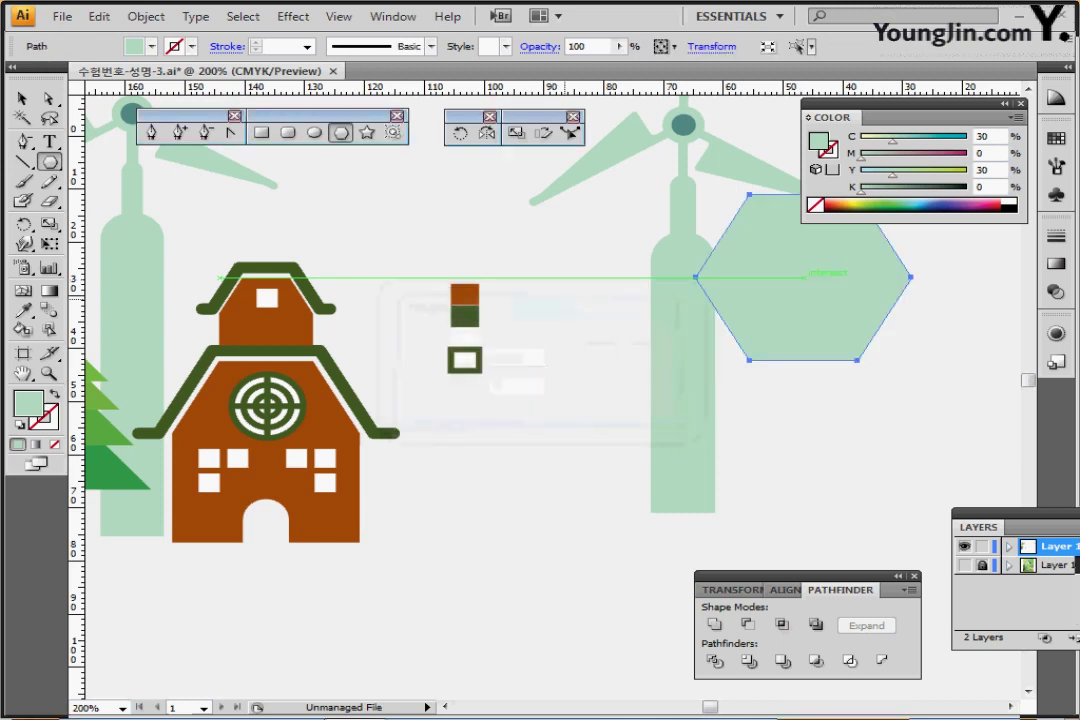
left_click_drag(748, 318, 782, 385)
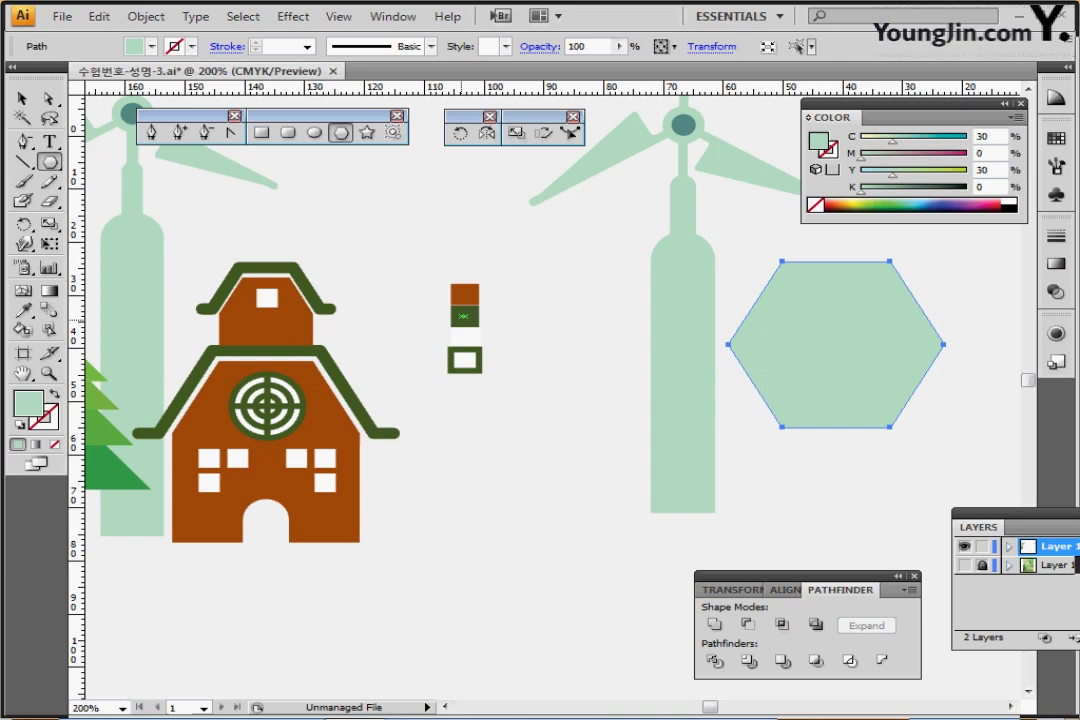
- Give the hexagon the dark green of the colour samples as its stroke and no fill
key("i")
left_click(463, 316)
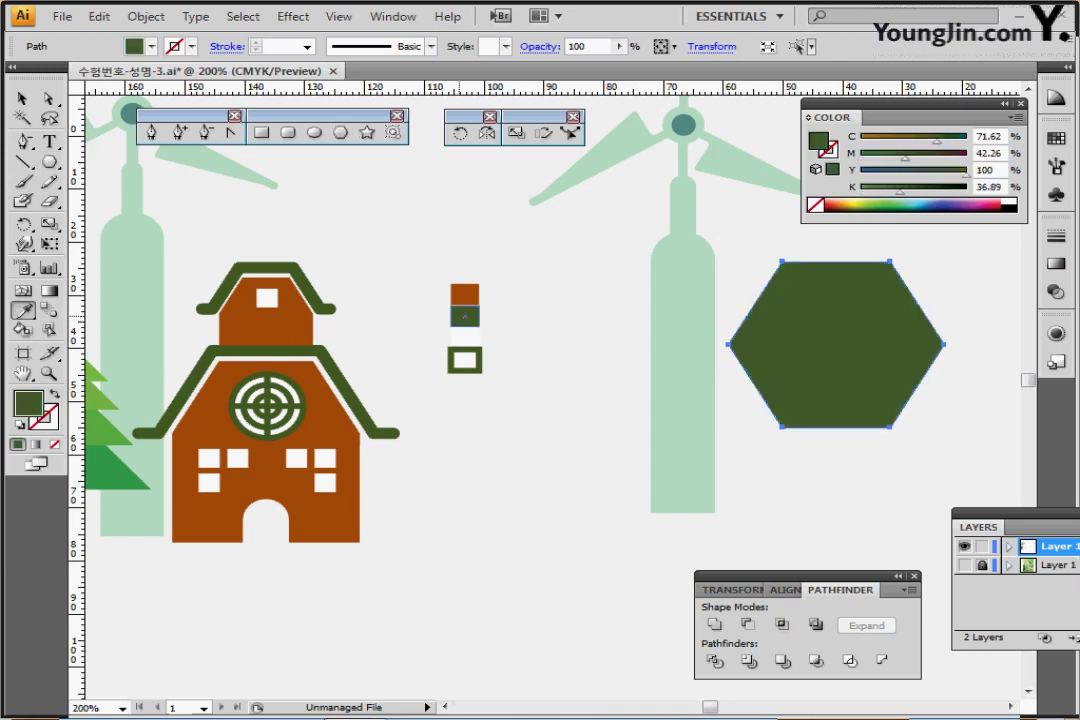
key("shift+x")
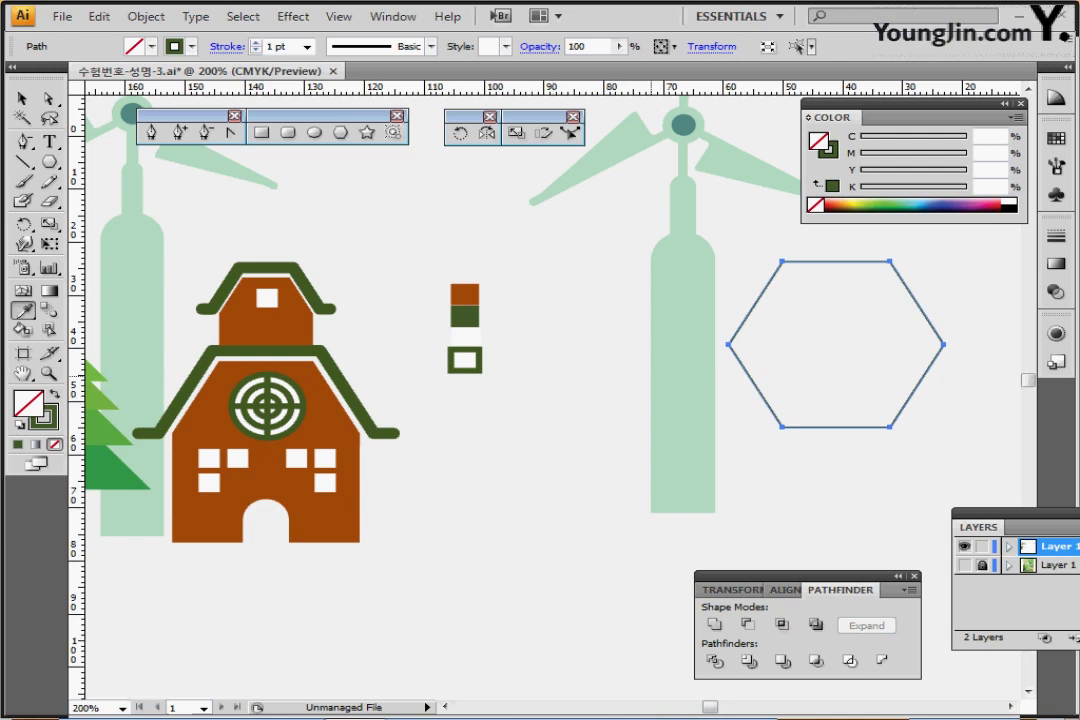
- Create an inner copy of the hexagon by offsetting its path by -2 mm
left_click(146, 16)
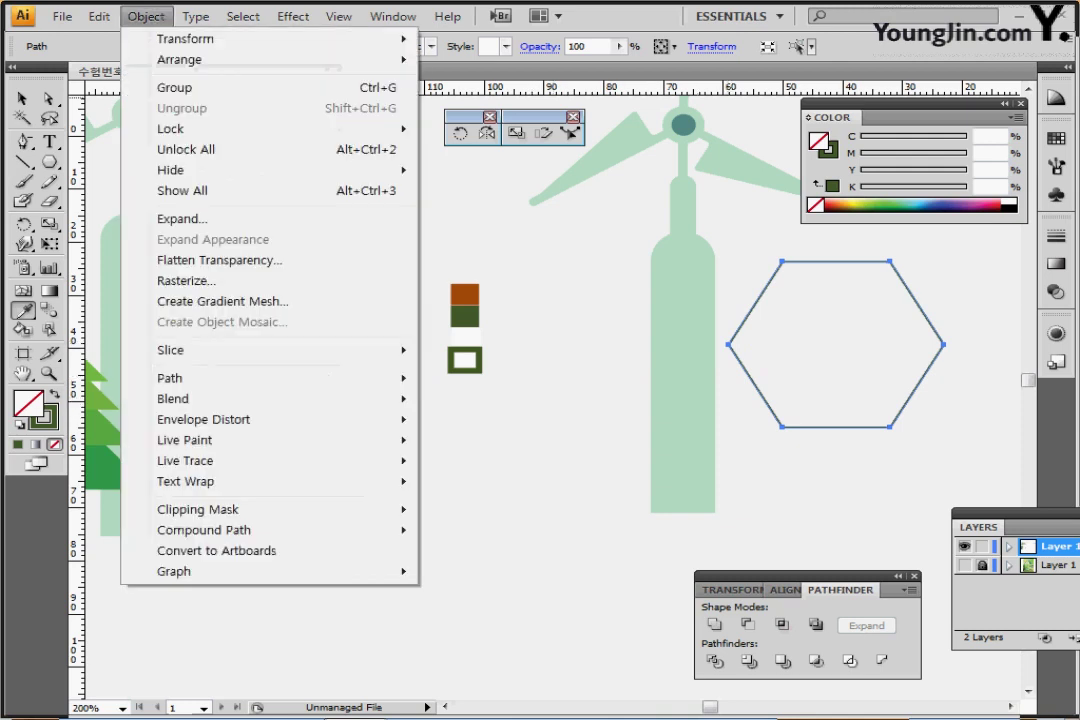
mouse_move(200, 378)
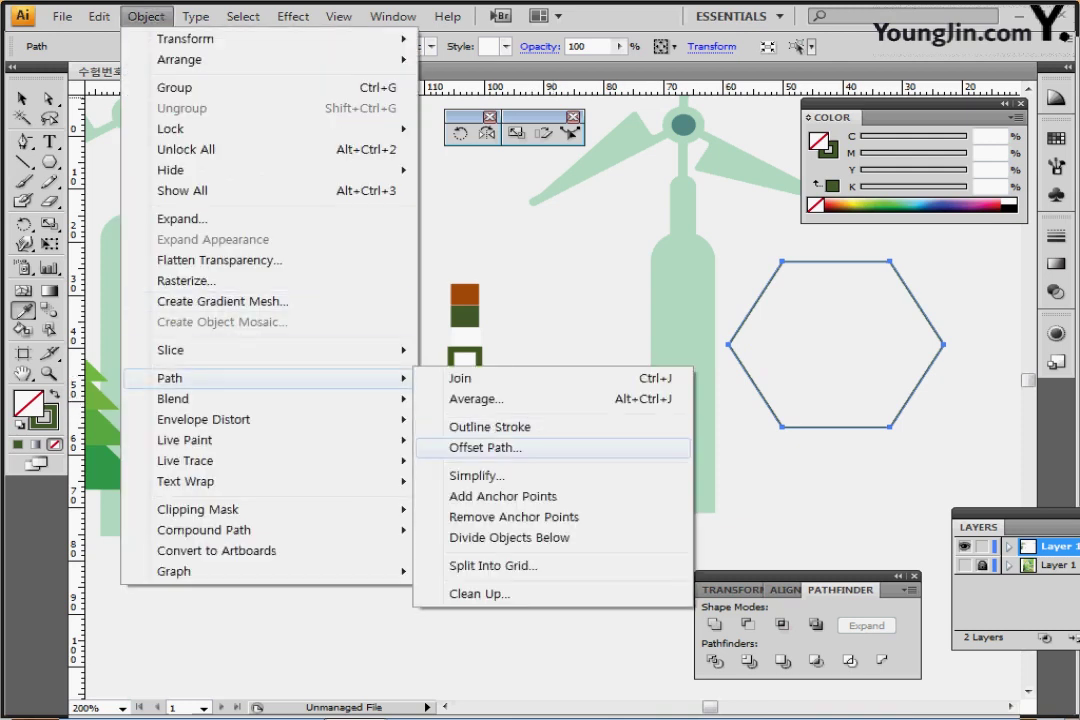
left_click(485, 447)
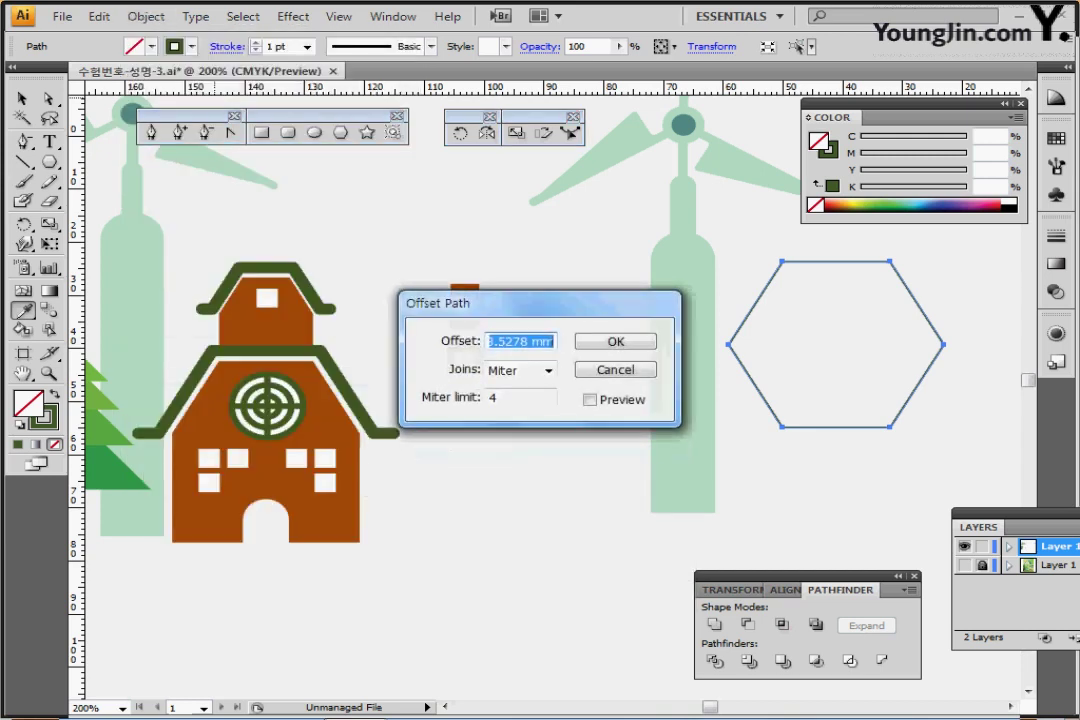
type("-2")
key("Return")
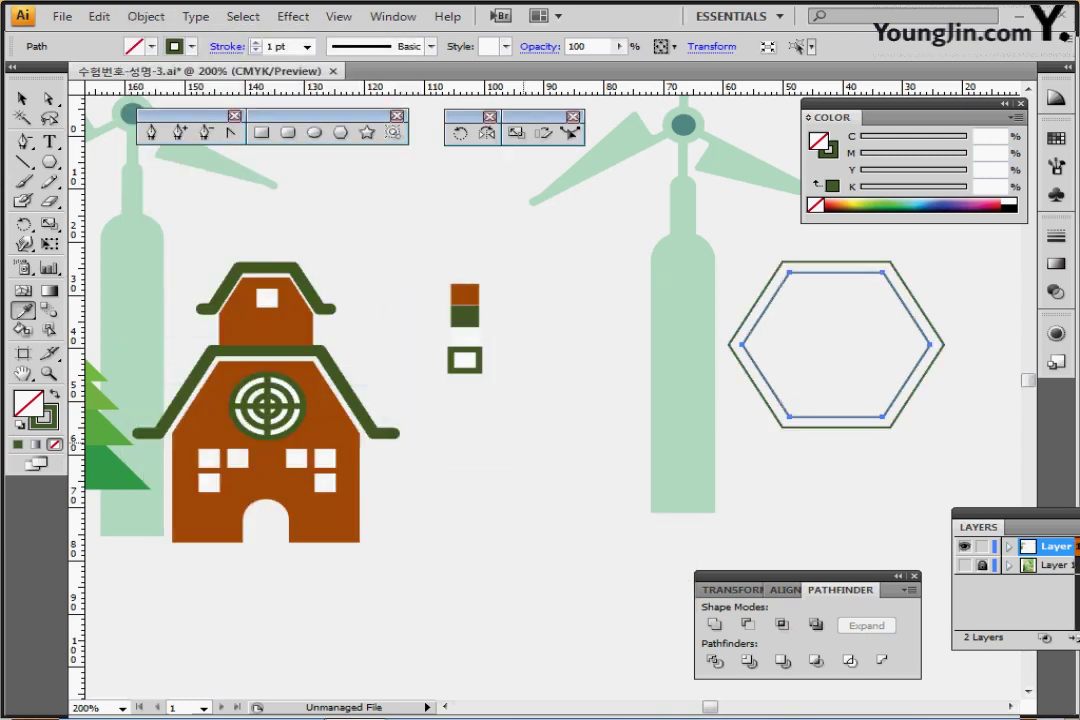
- Delete the bottom anchor points of both hexagons to leave two open roof-shaped paths
key("v")
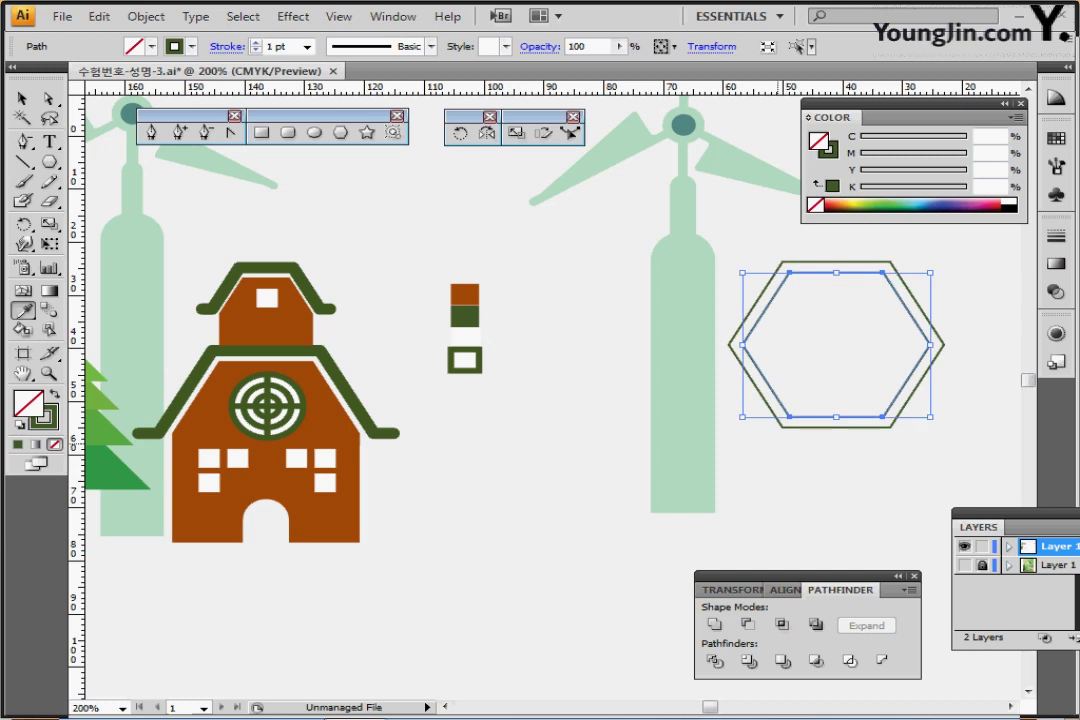
key("a")
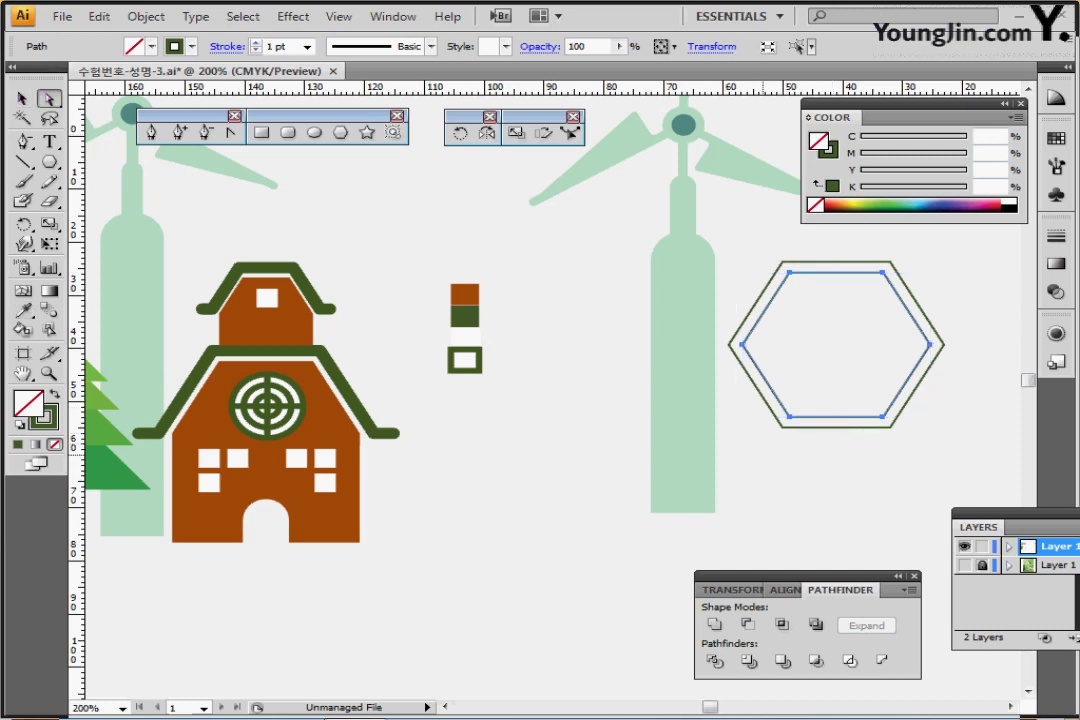
left_click_drag(763, 454, 929, 394)
key("Delete")
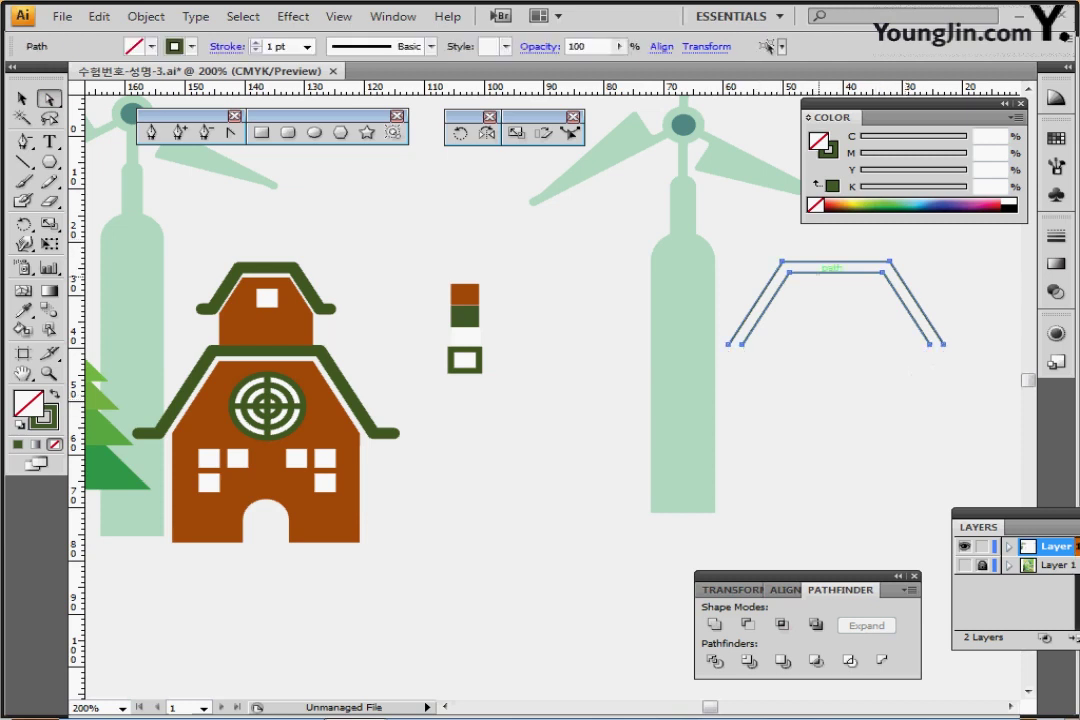
- Extend the left end of the outer roof path horizontally outward by about 4 mm with the Pen tool
left_click_drag(890, 264, 936, 351)
left_click_drag(930, 431, 888, 412)
key("ctrl+minus")
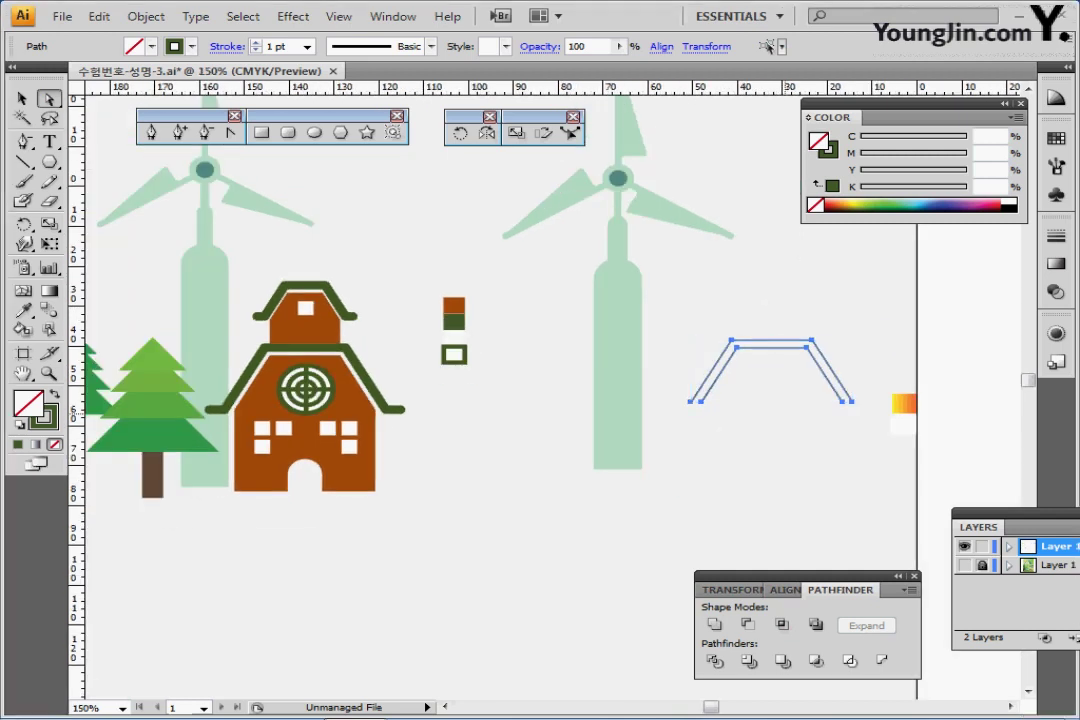
key("ctrl+plus")
scroll(550, 390, "left", 3)
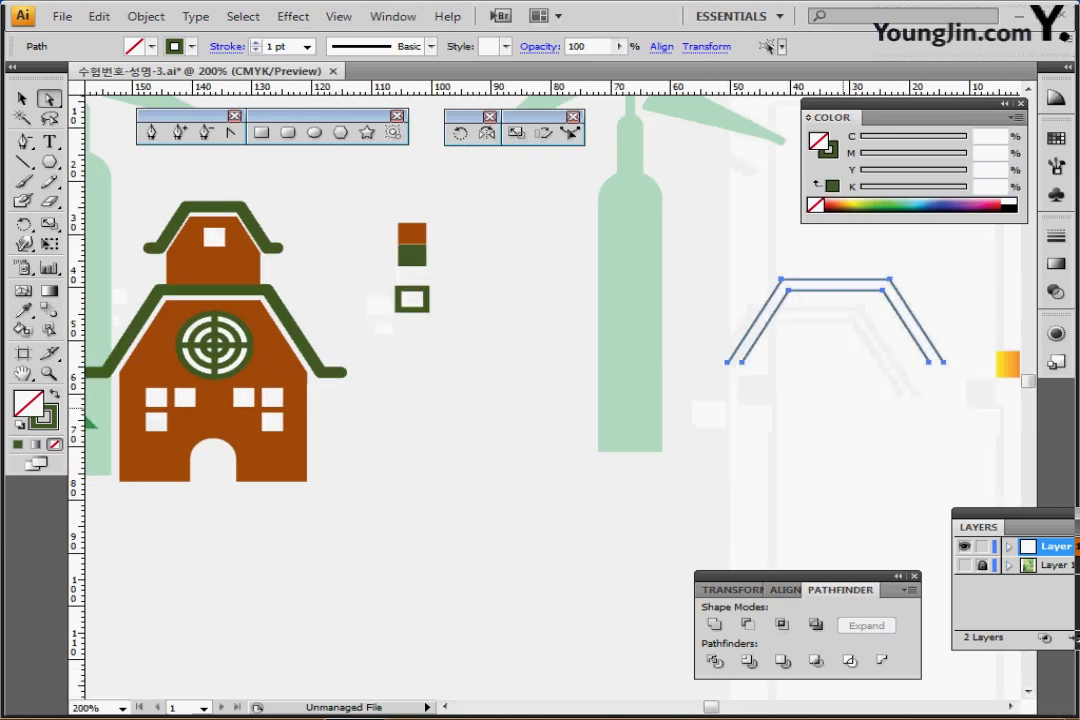
left_click_drag(868, 401, 874, 405)
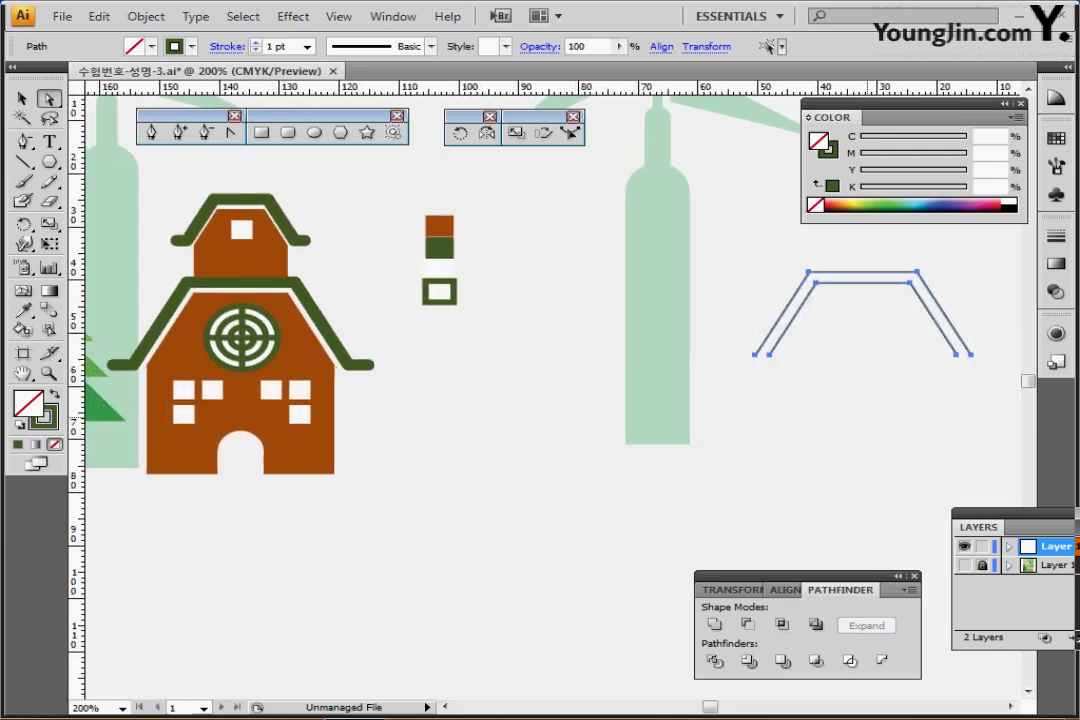
left_click(856, 419)
left_click(150, 132)
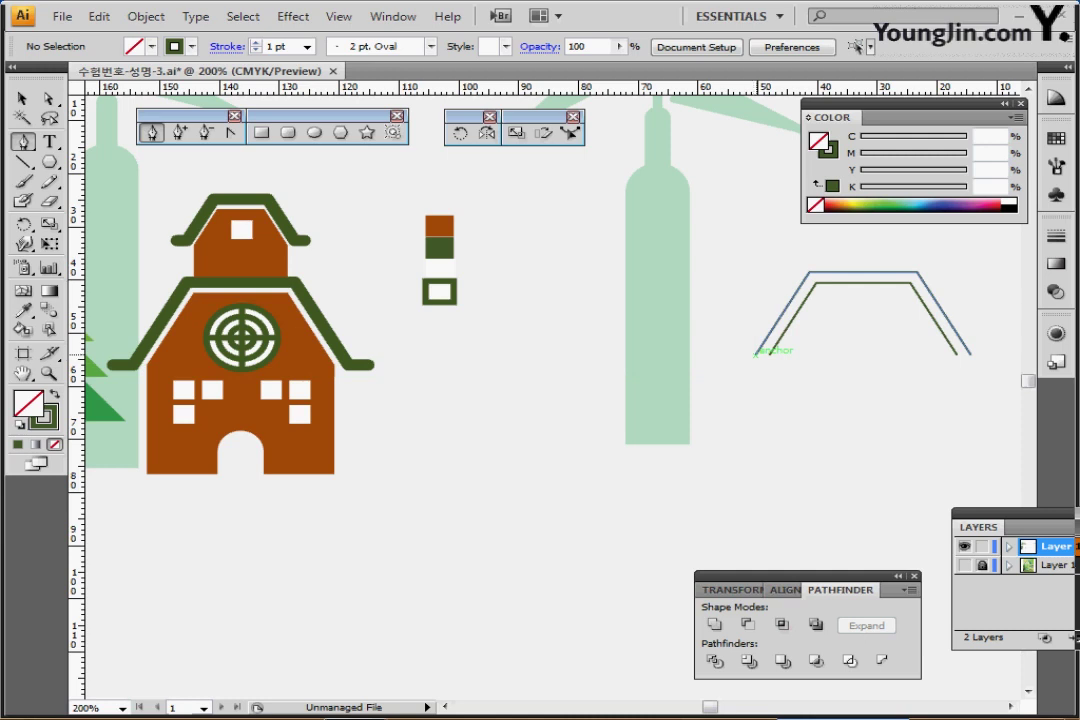
left_click(755, 352)
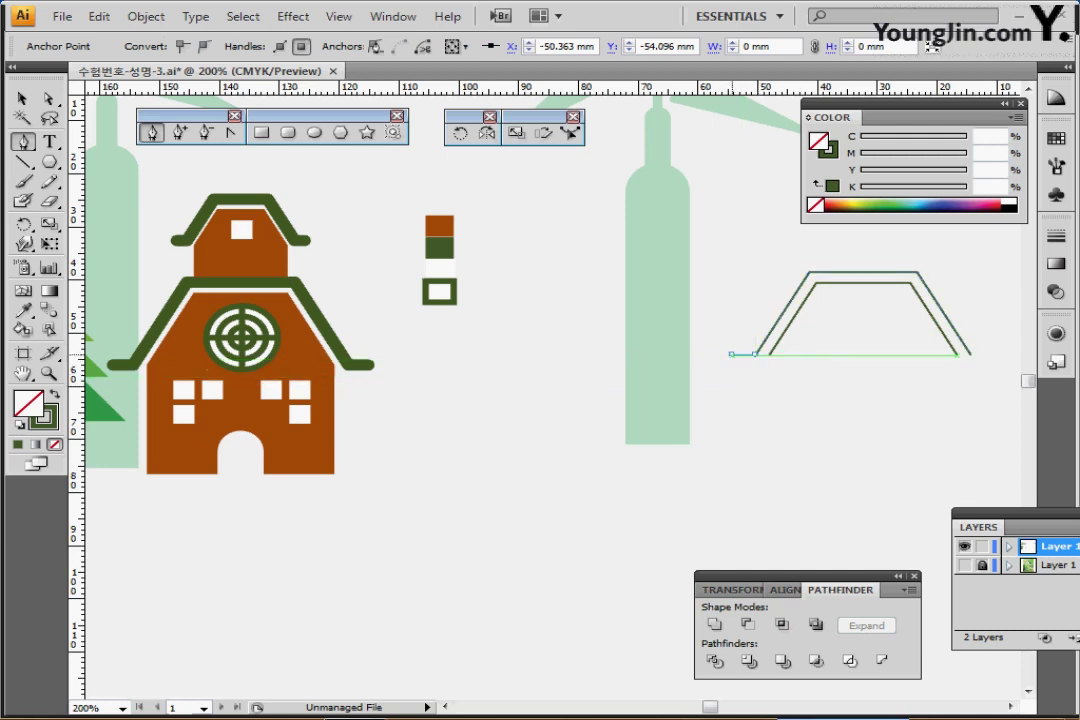
left_click(731, 354)
left_click(806, 406, "ctrl")
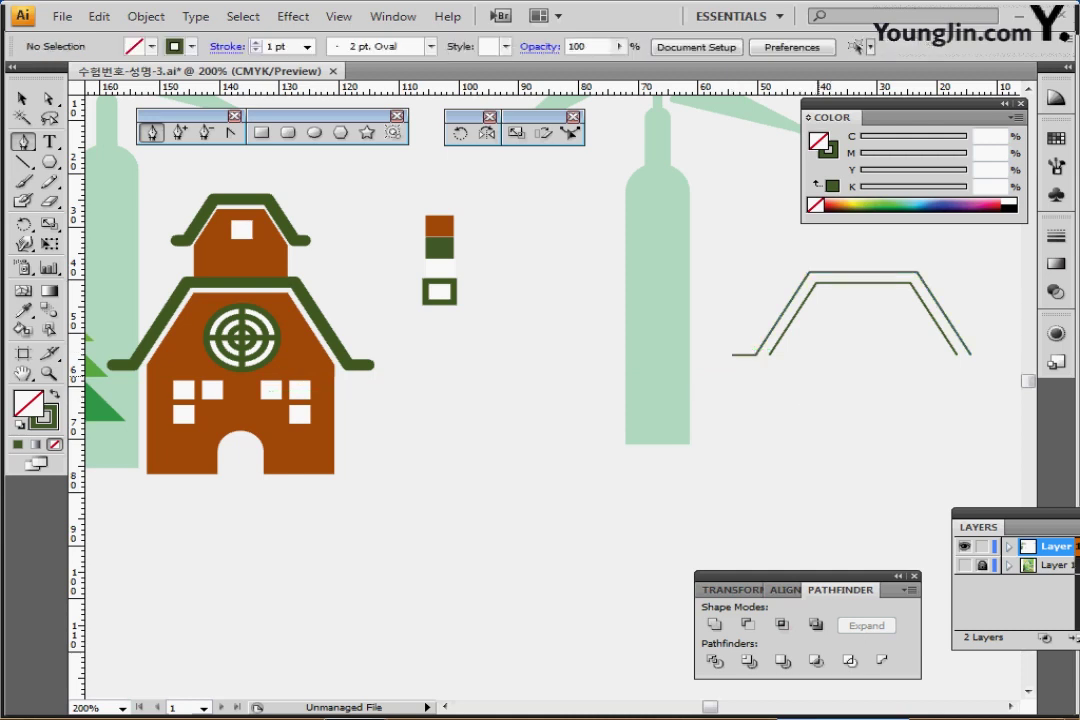
- Extend the right end of the outer roof path horizontally outward by about 4 mm and nudge its end point further out
left_click_drag(864, 405, 809, 405)
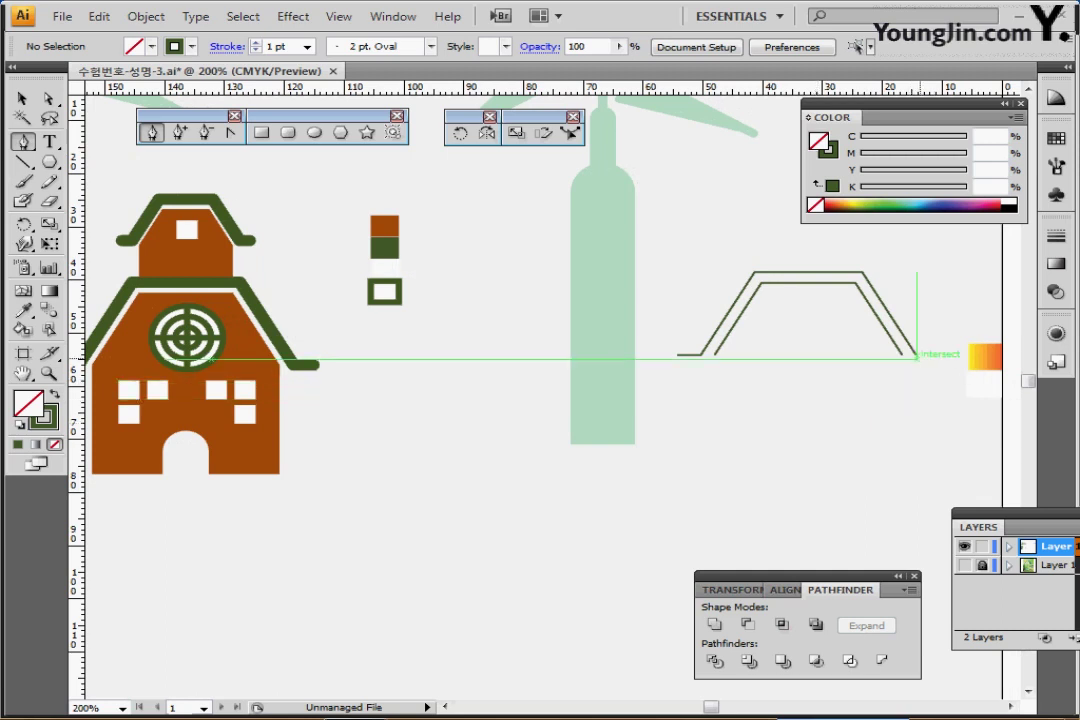
left_click_drag(914, 354, 936, 402)
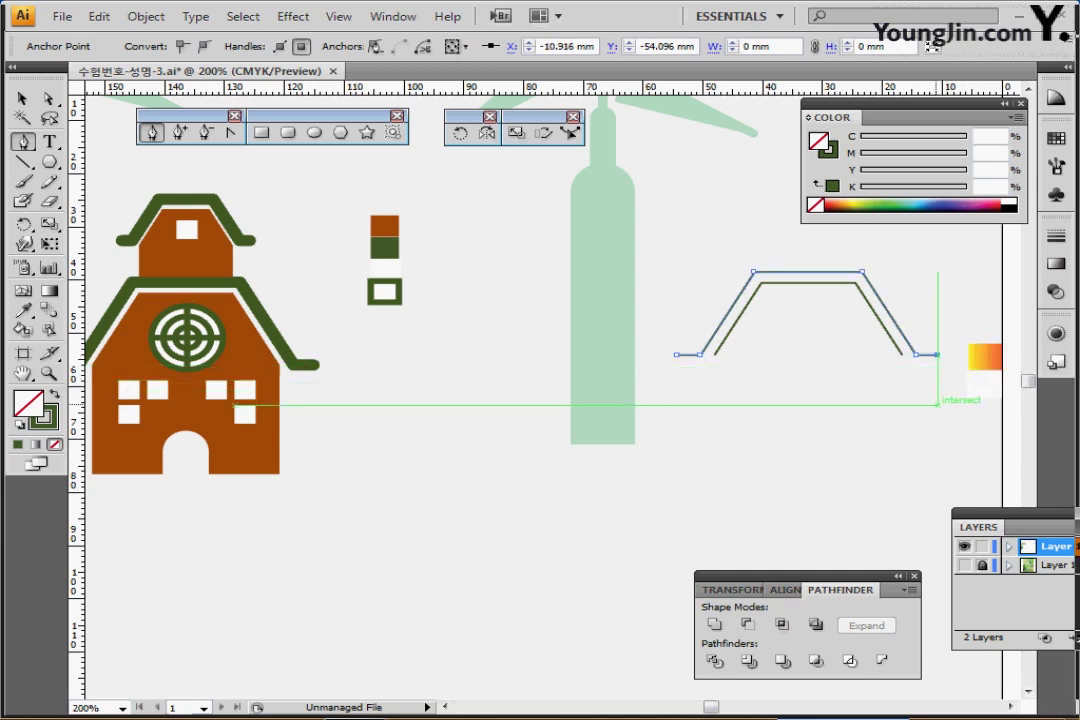
key("Right")
key("Right")
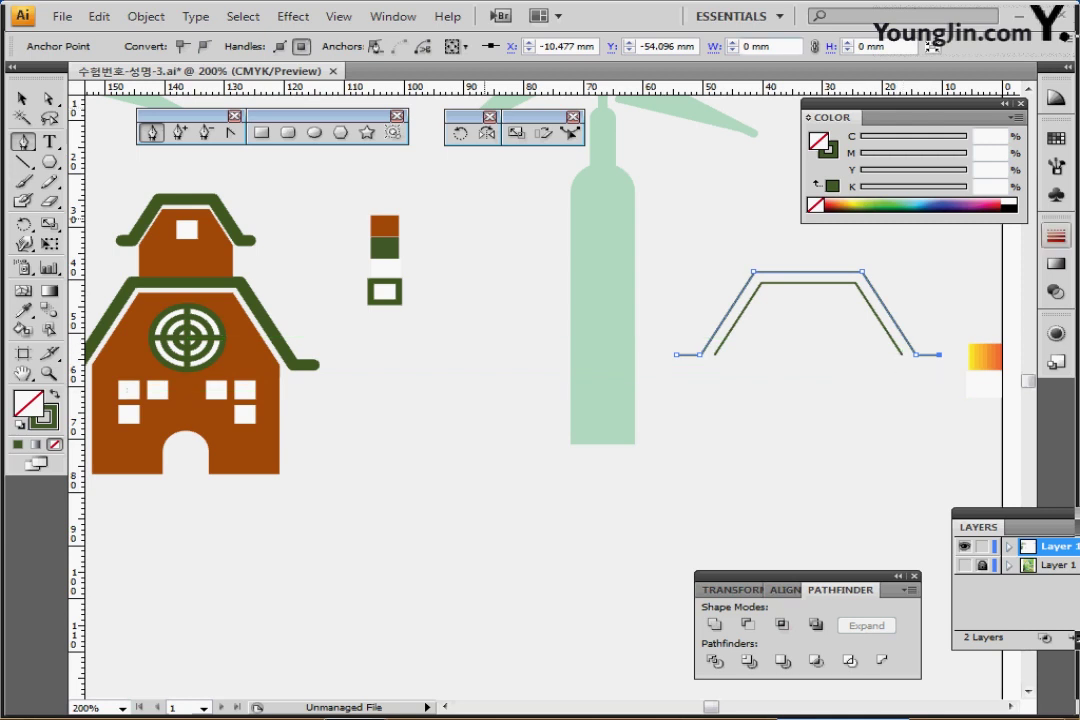
- Set the outer roof path's stroke weight to 6 pt with round caps and round joins
left_click(1055, 234)
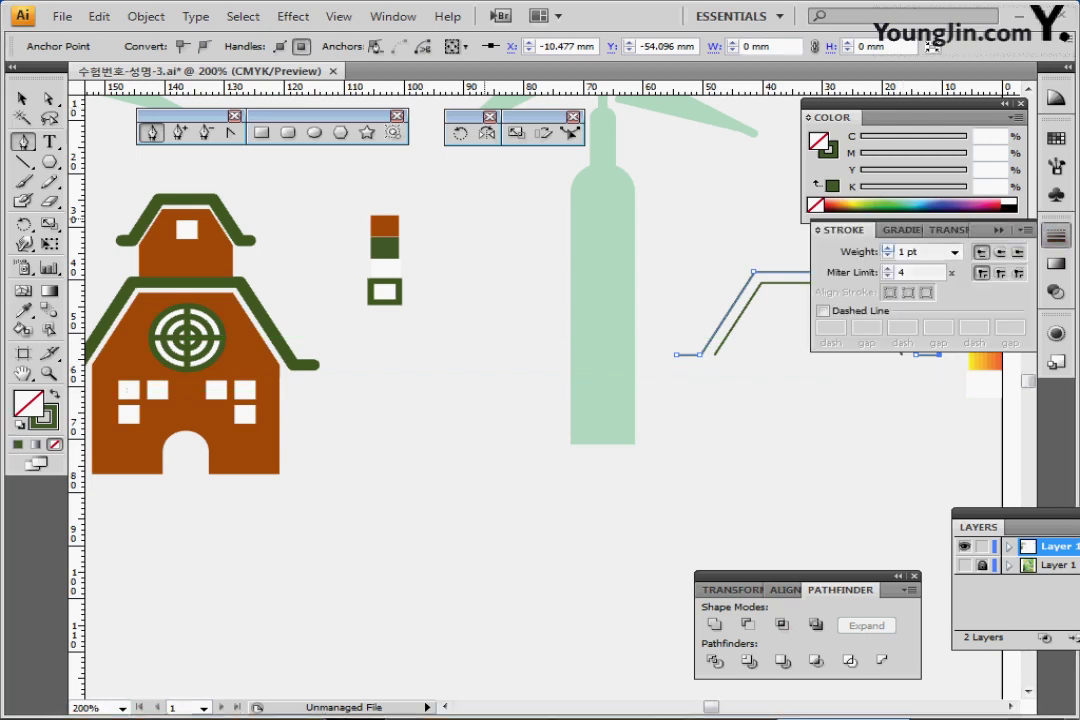
left_click(887, 249)
left_click(887, 249)
left_click(887, 249)
left_click(887, 248)
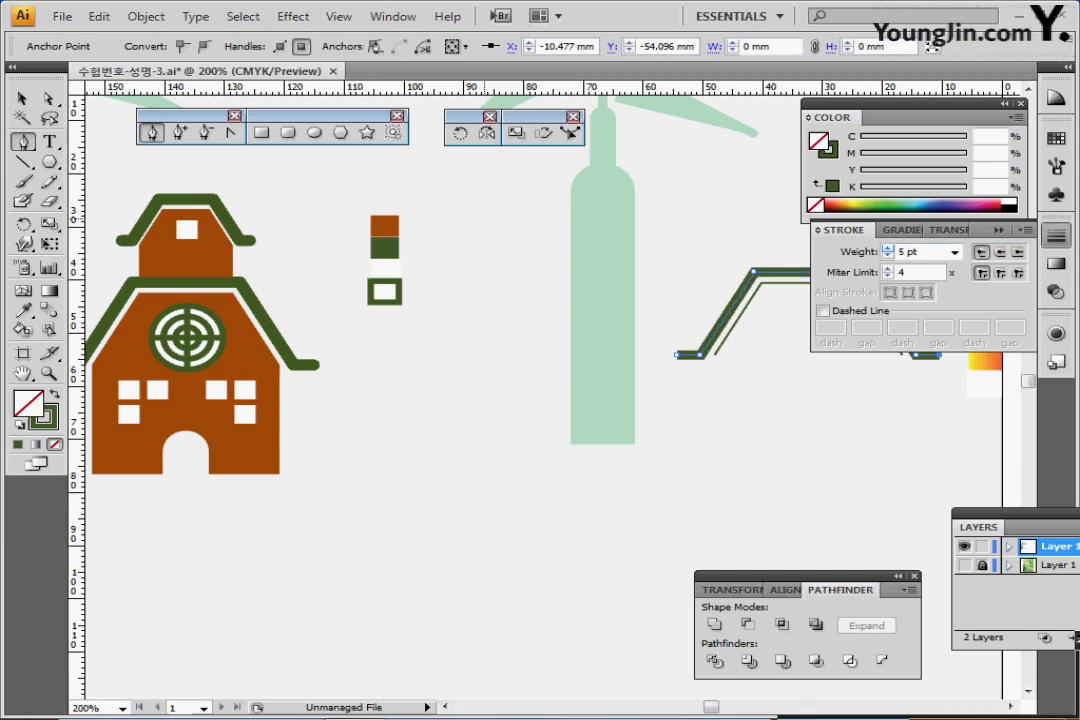
left_click(887, 248)
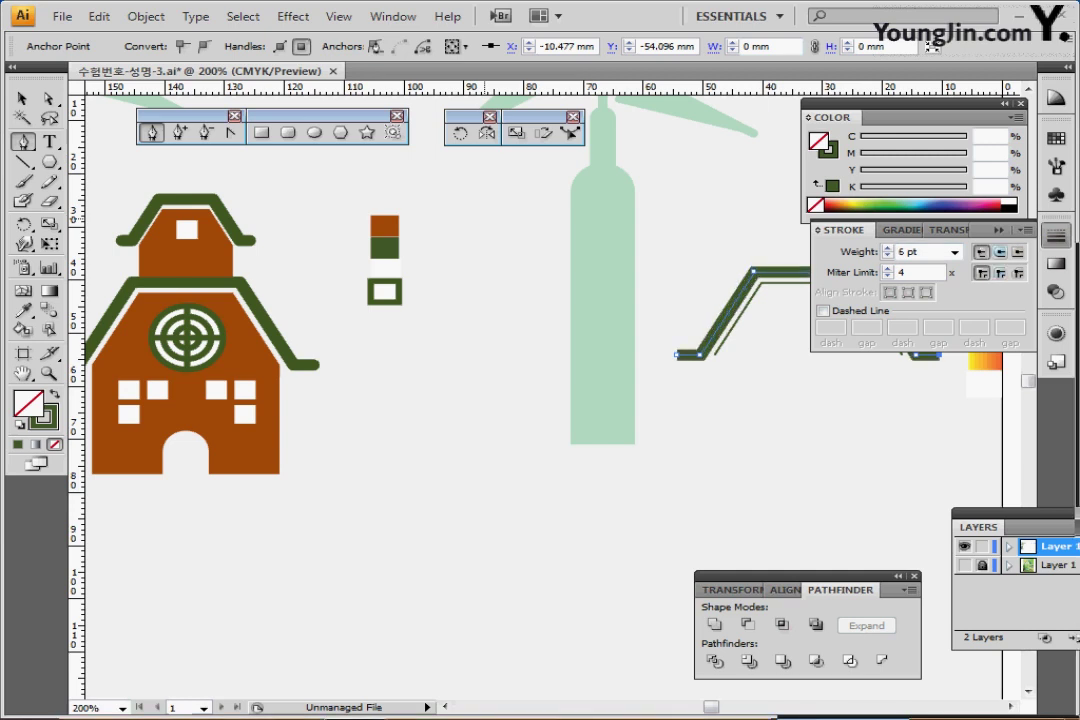
left_click(999, 252)
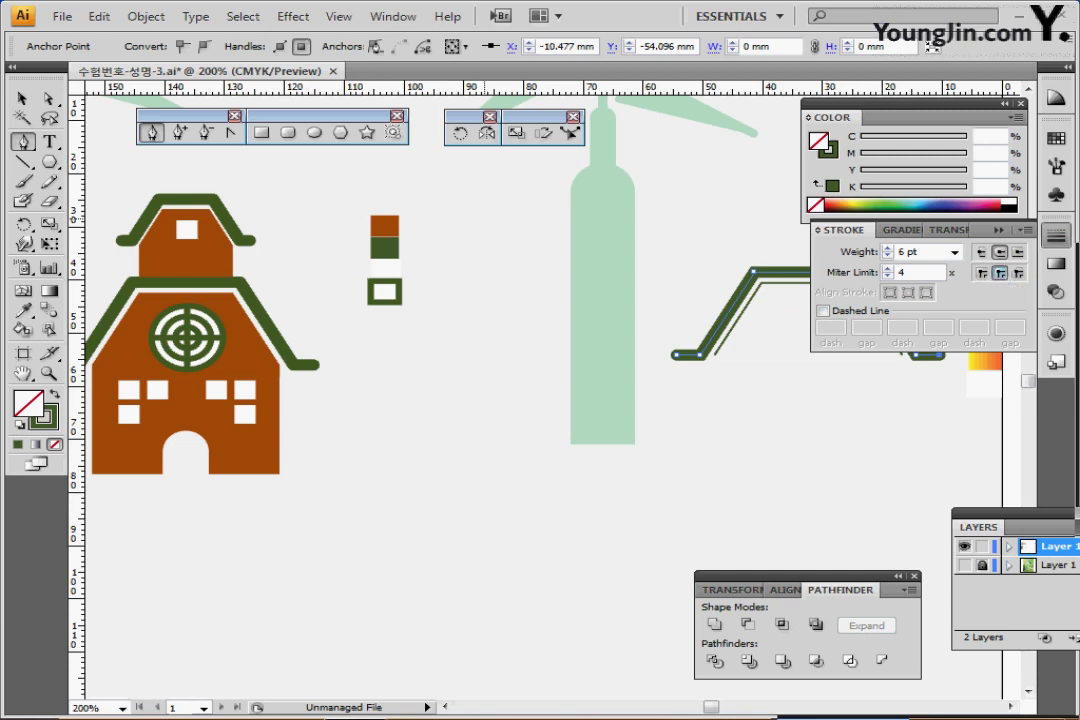
left_click(1000, 273)
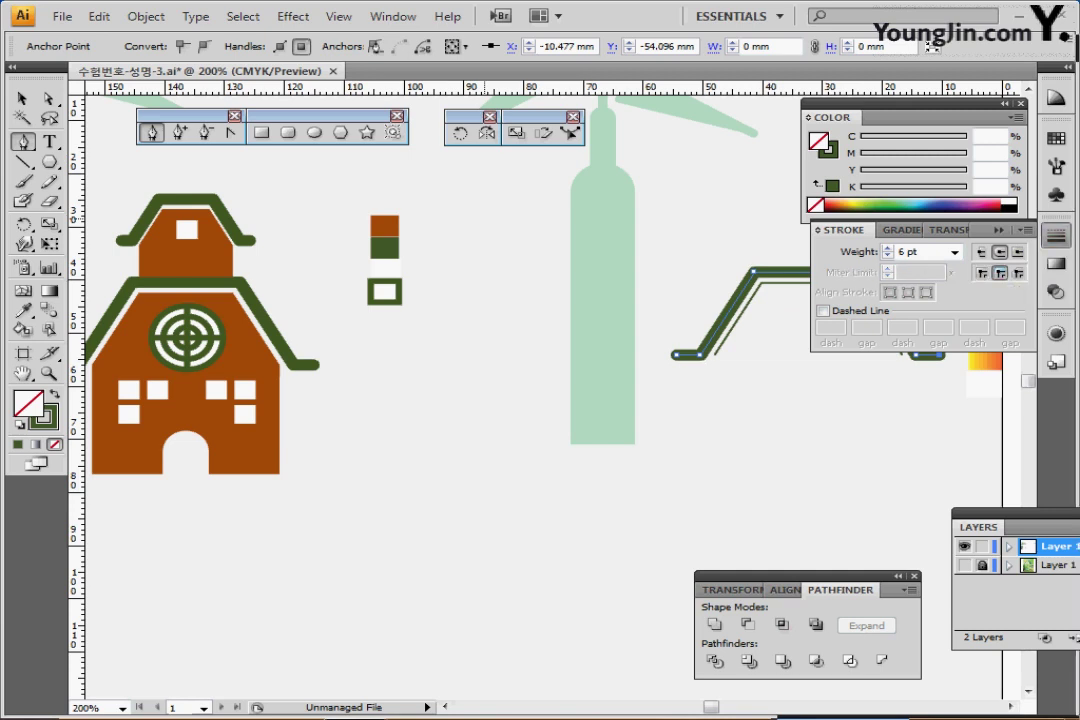
left_click(1056, 236)
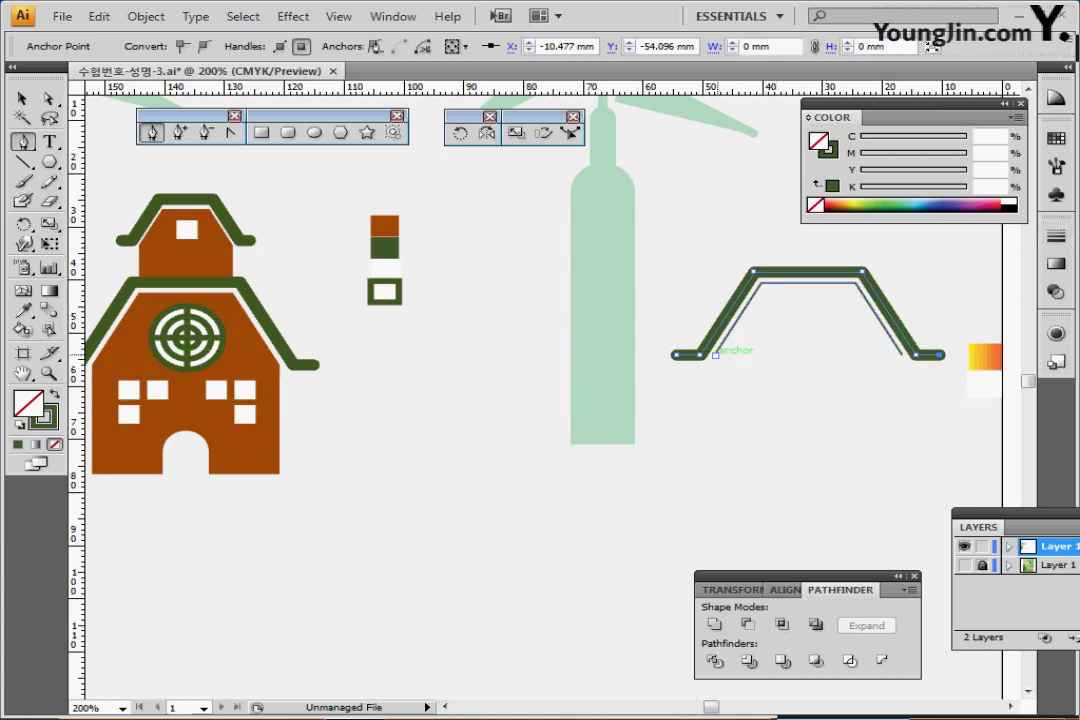
- Extend the inner roof path about 22 mm down and close it into a barn wall, filled with the reference barn's brown
left_click(716, 354)
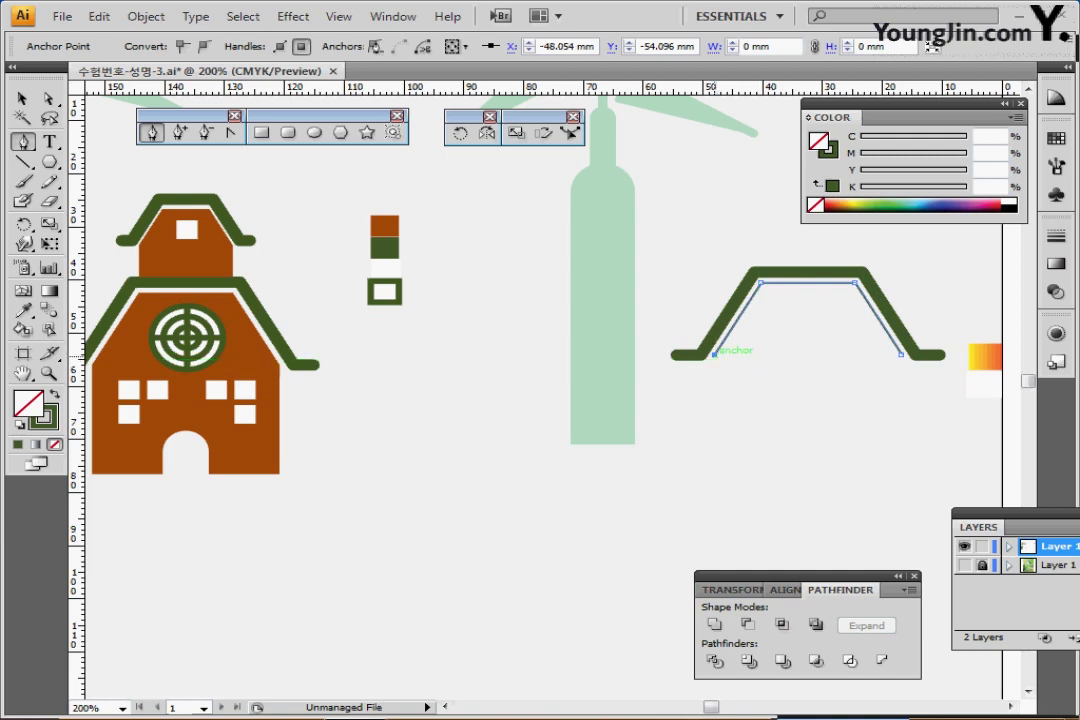
left_click_drag(714, 354, 716, 472)
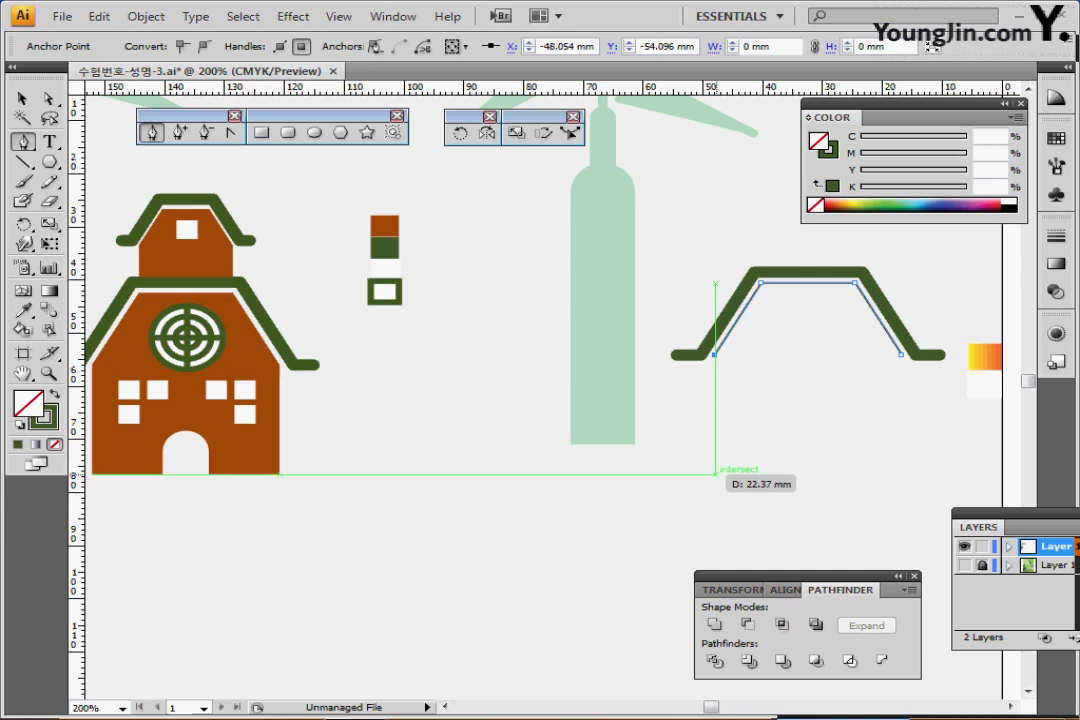
left_click(714, 473)
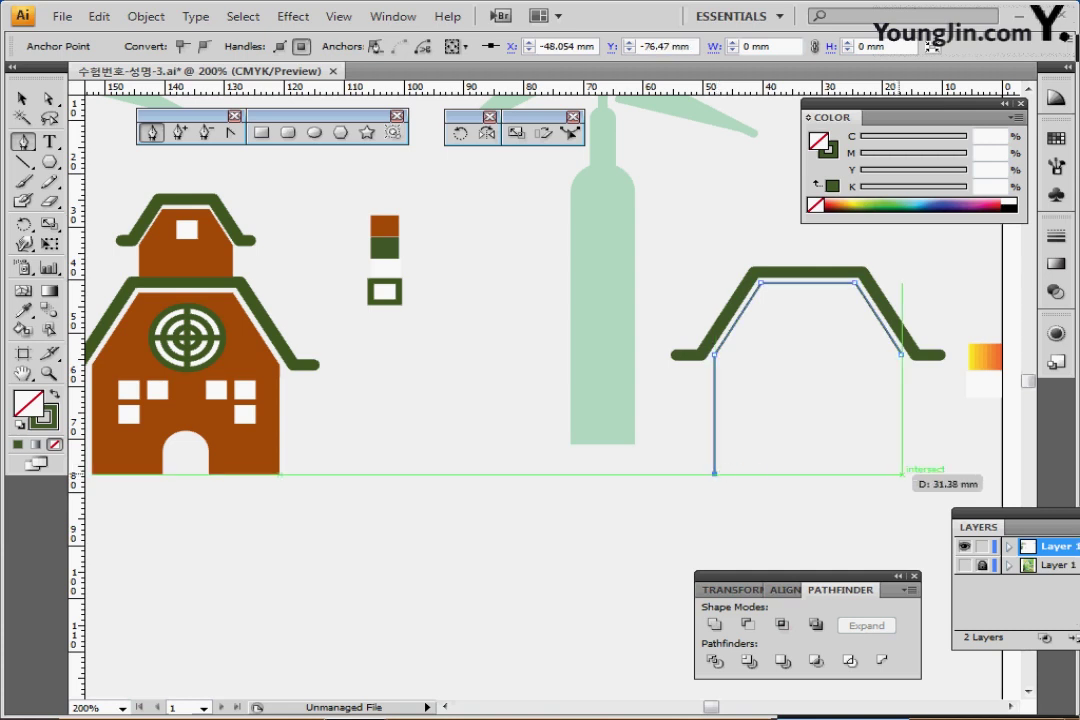
left_click(902, 473)
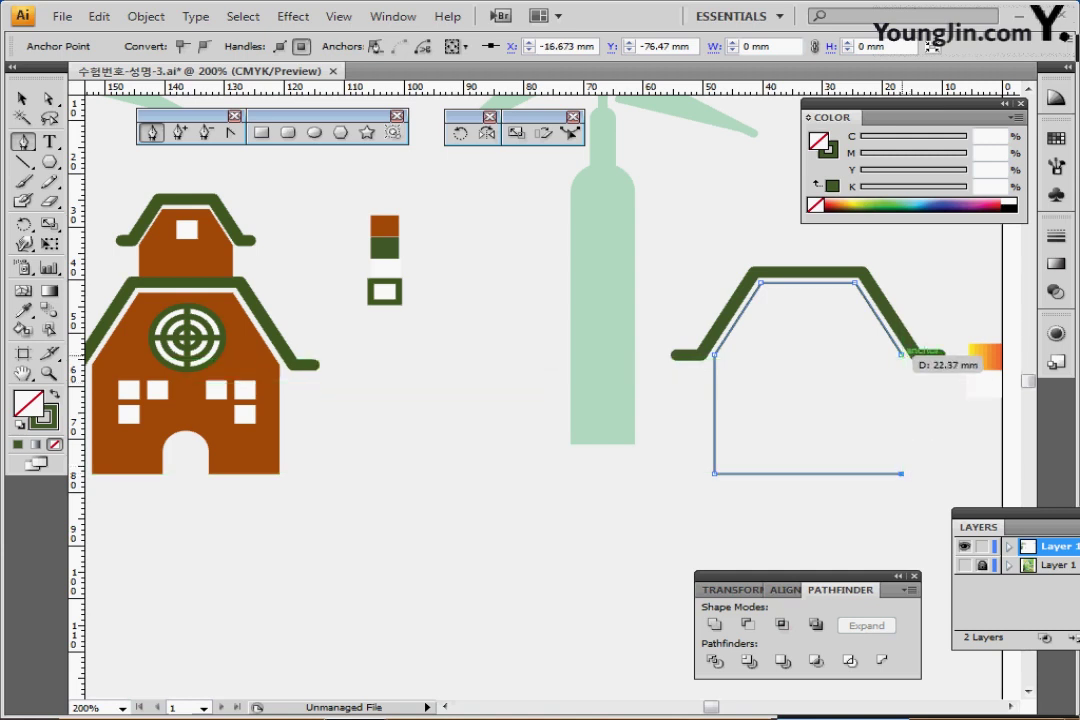
left_click(902, 353)
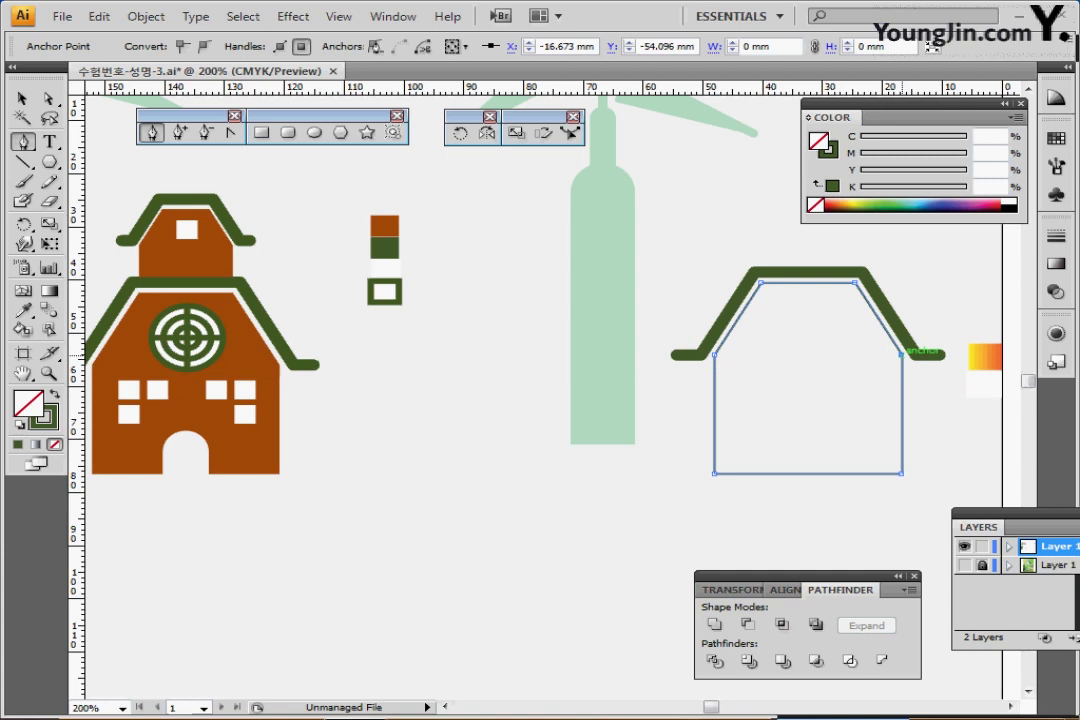
key("i")
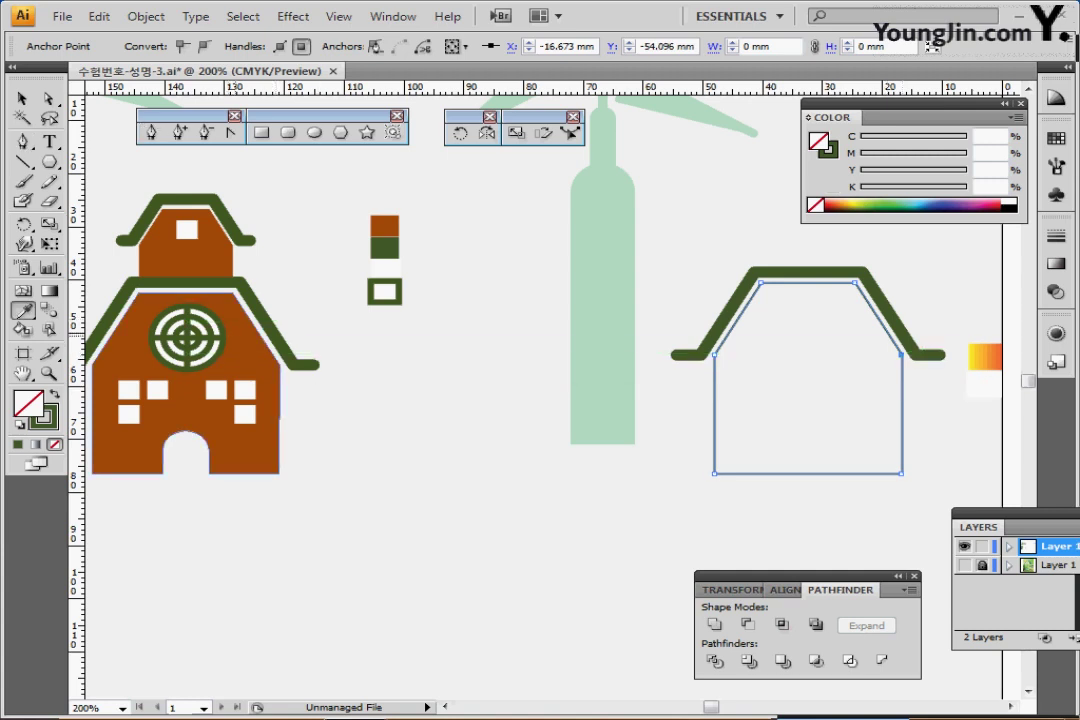
left_click(239, 336)
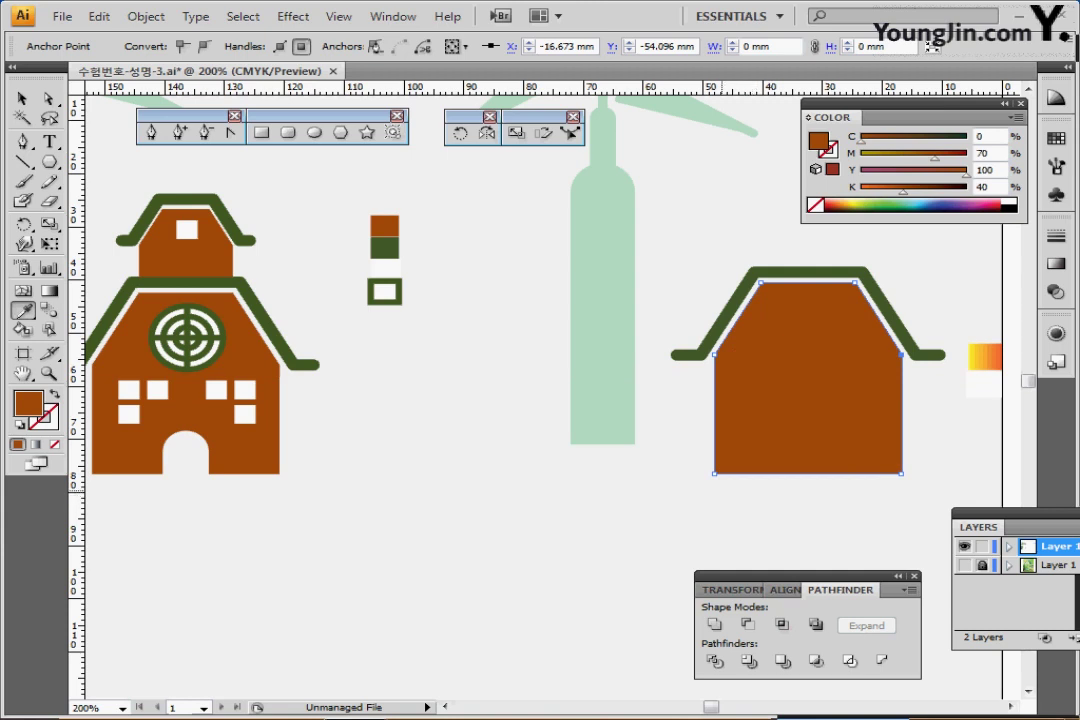
- Create a copy of the roof and wall uniformly scaled to 50%
key("v")
left_click_drag(713, 234, 807, 373)
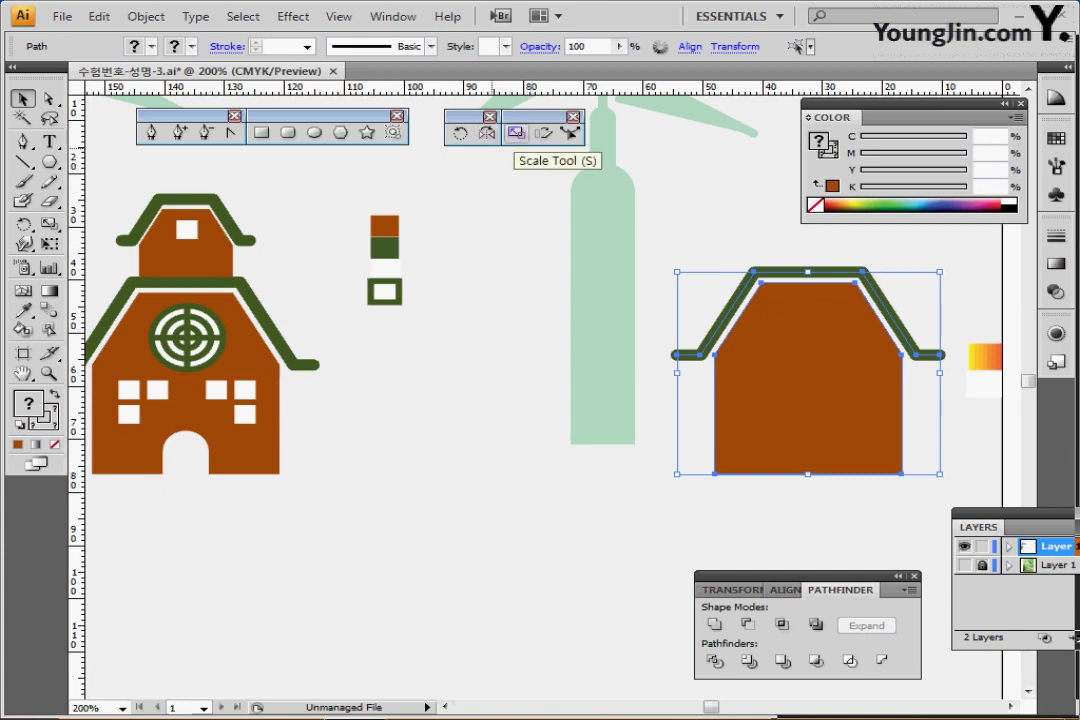
double_click(515, 132)
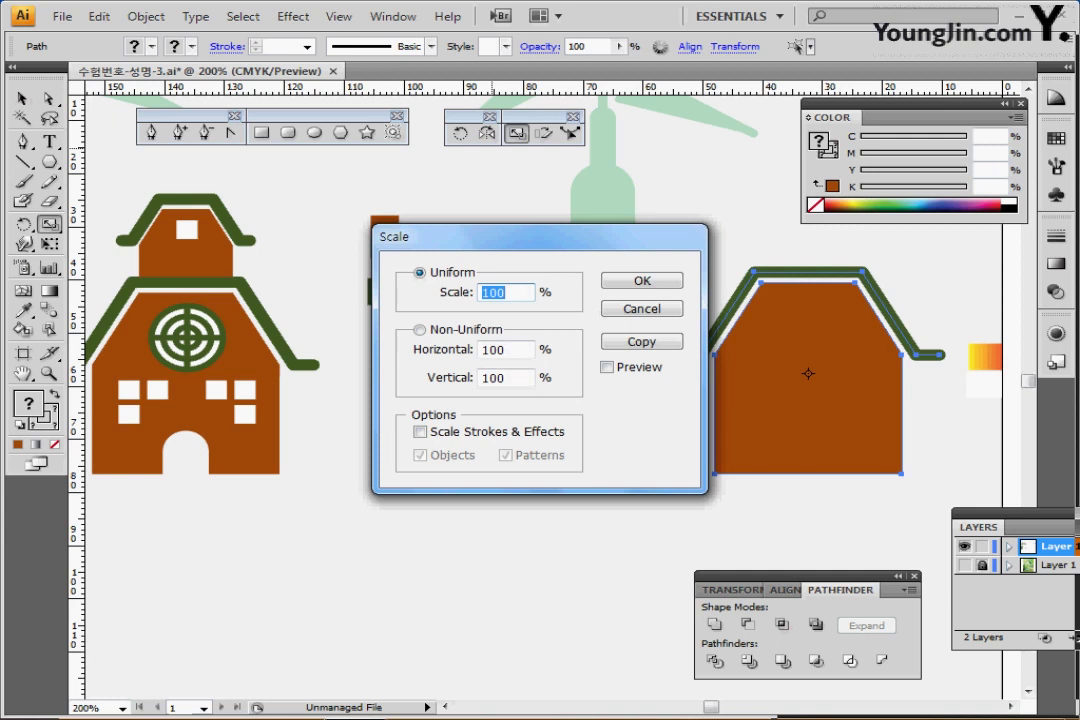
type("50")
left_click(642, 342)
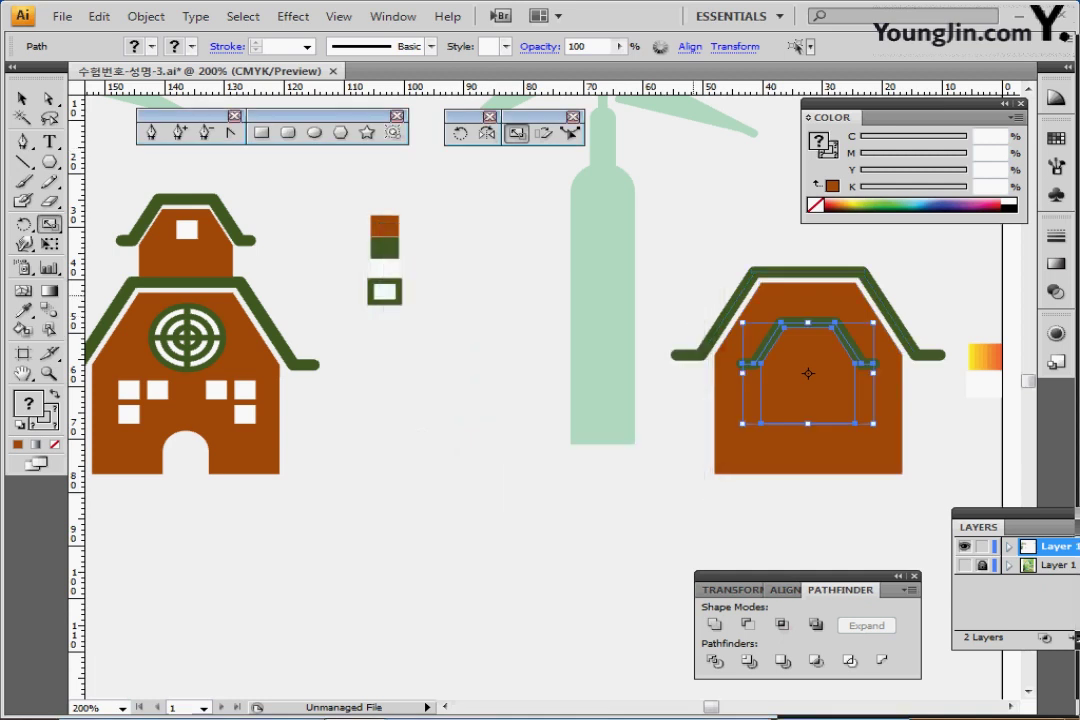
- Move the half-size roof and wall copy straight up until it sits clear above the main roof
key("Up")
key("Up")
key("Up")
key("Up")
key("Up")
key("Up")
key("Up")
key("Up")
key("Up")
key("Up")
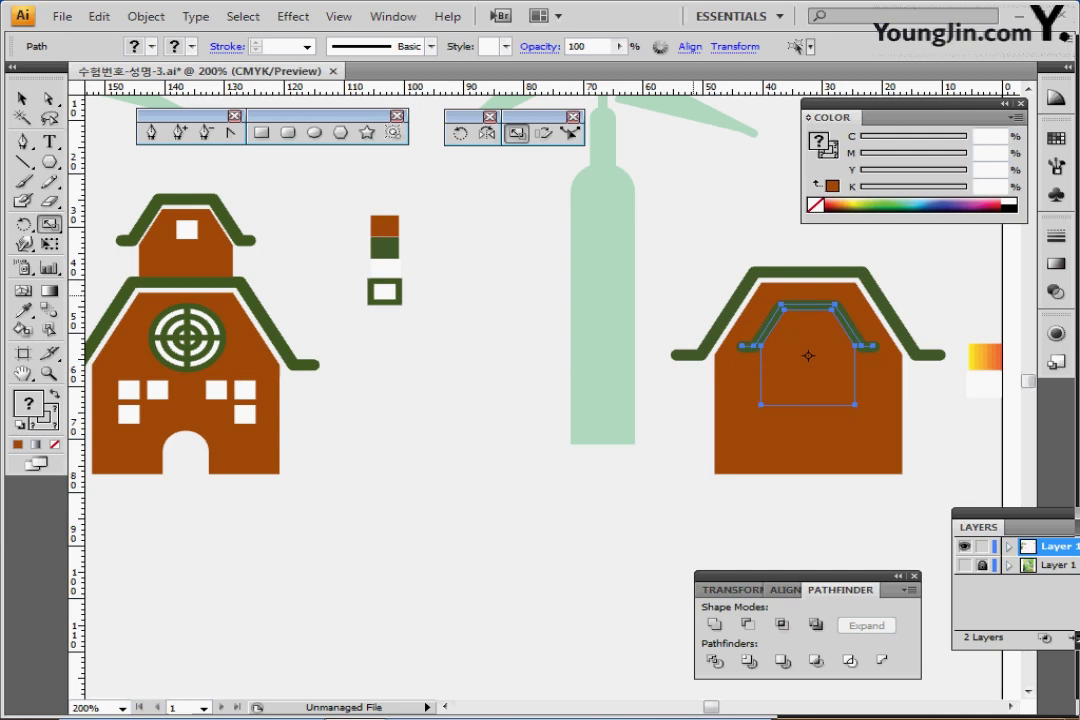
key("Up")
key("Up")
key("Up")
key("Up")
key("Up")
key("Up")
key("Up")
key("Up")
key("Up")
key("Up")
key("Up")
key("Up")
key("Up")
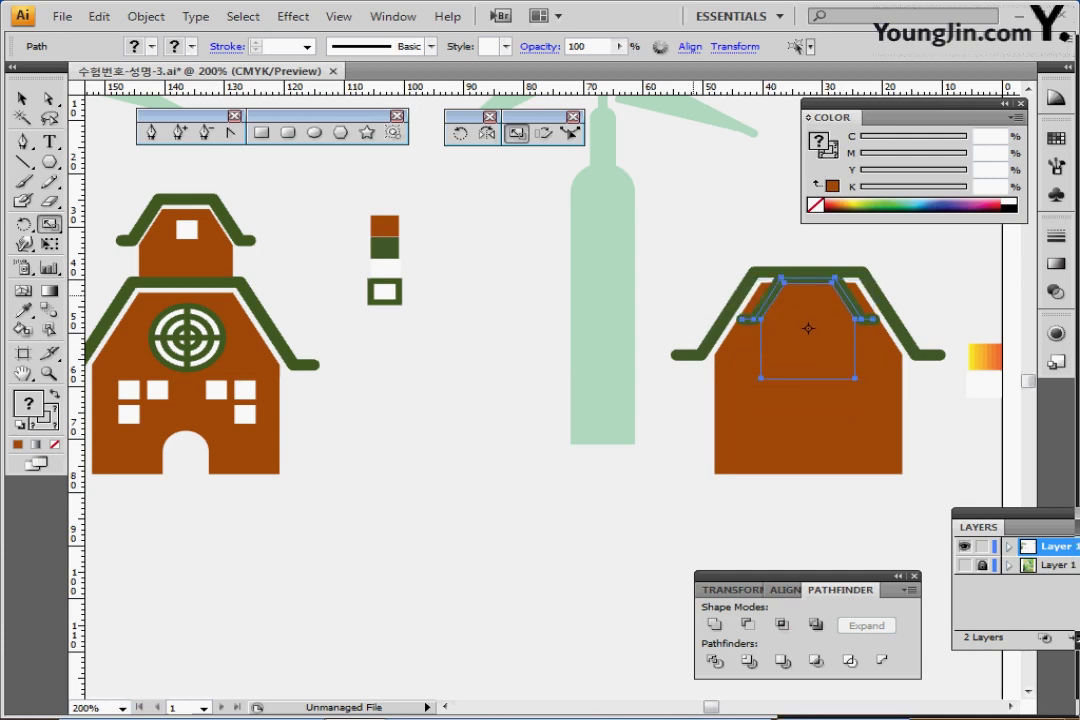
key("Up")
key("Up")
key("Up")
key("Up")
key("Up")
key("Up")
key("Up")
key("Up")
key("Up")
key("Up")
key("Up")
key("Up")
key("Up")
key("Up")
key("Up")
key("Up")
key("Up")
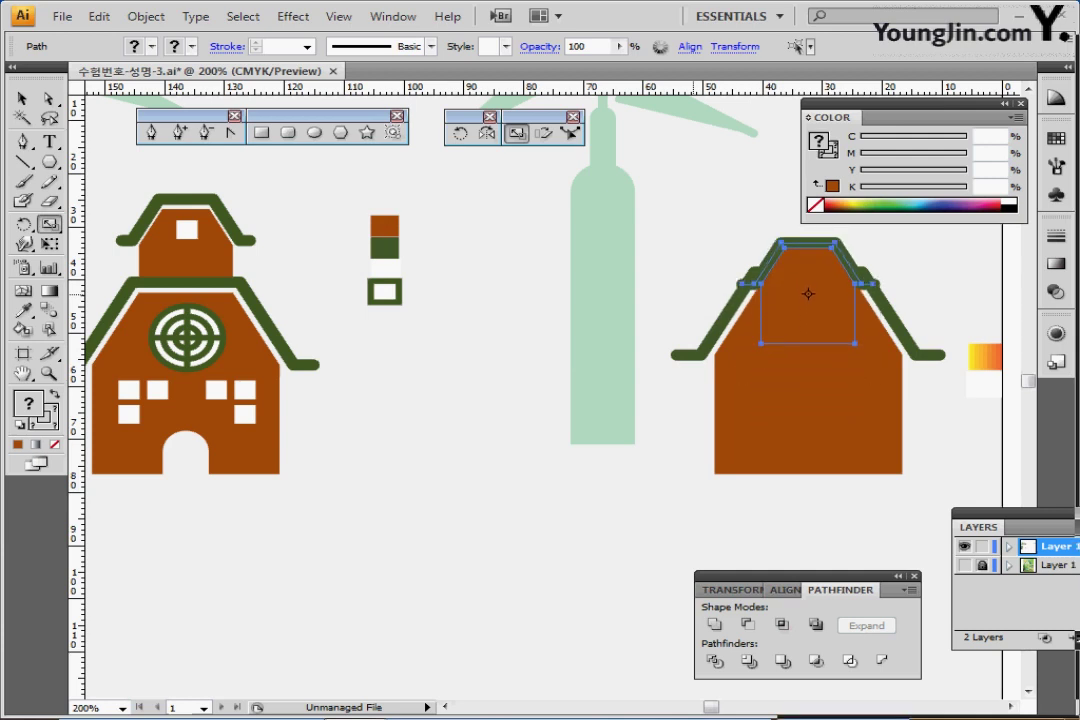
scroll(693, 296, "up", 1)
scroll(812, 372, "up", 3)
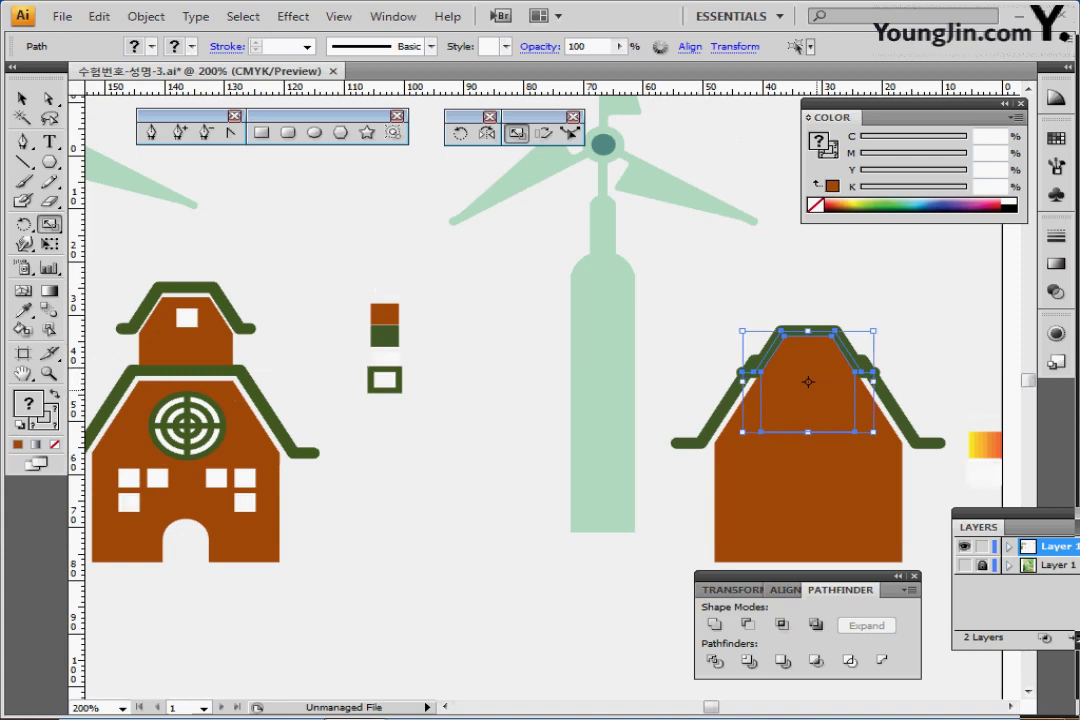
left_click_drag(808, 381, 808, 293)
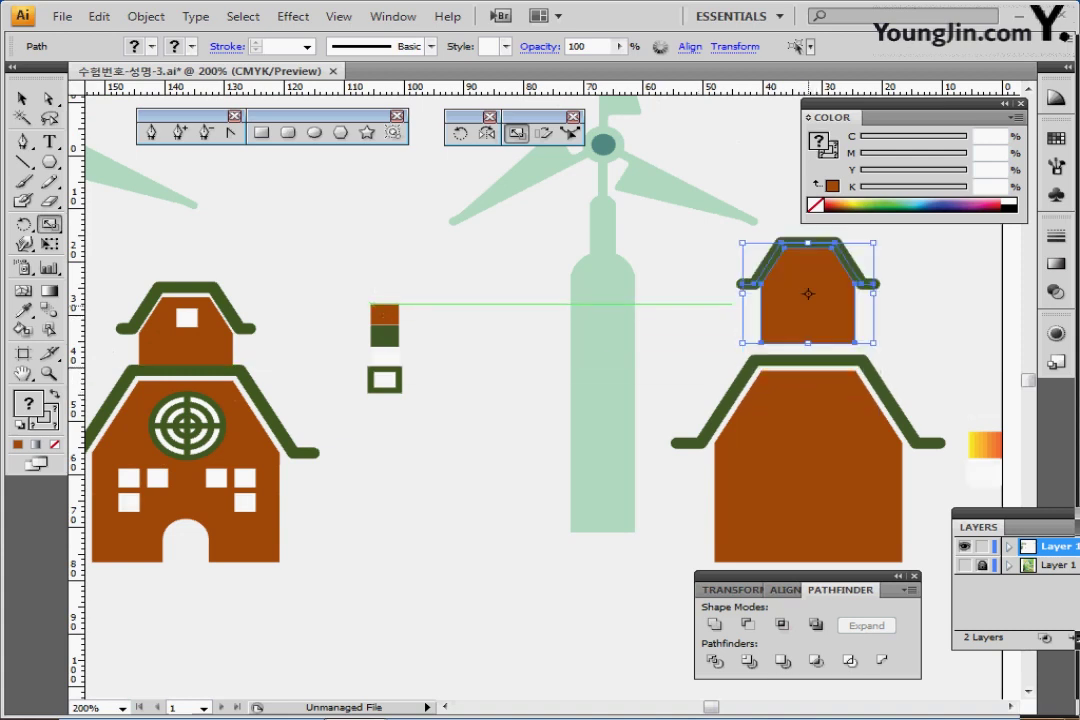
- Raise the bottom edge of the small upper wall to shorten it, and nudge the wall down to leave a gap below its roof
key("a")
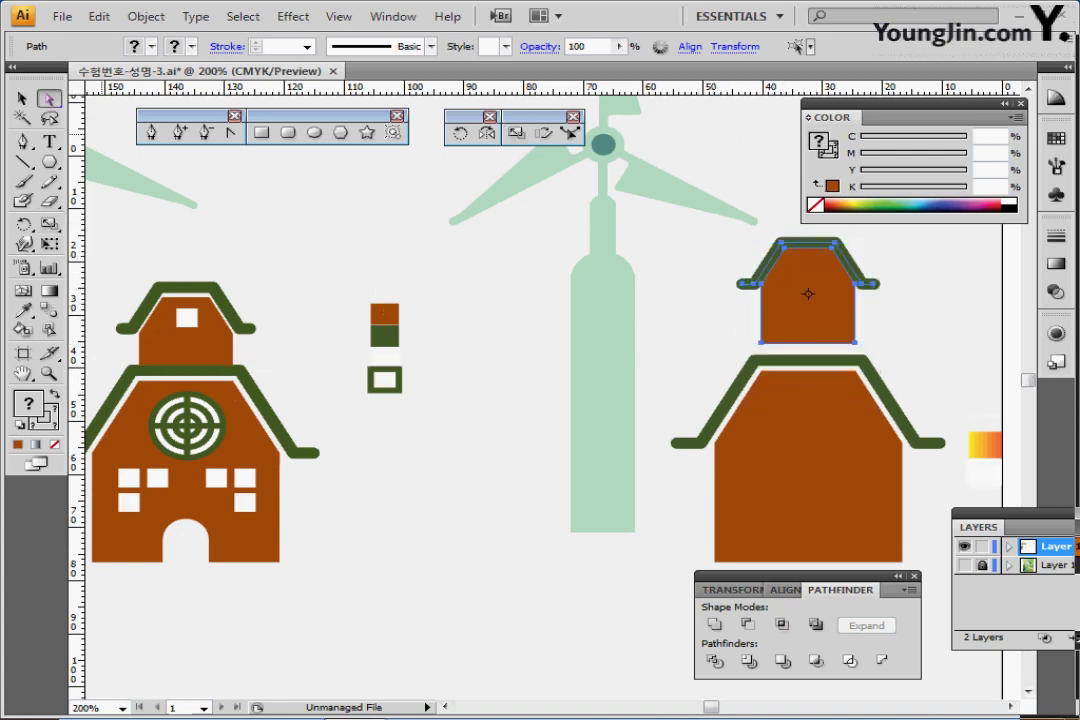
left_click_drag(720, 318, 808, 322)
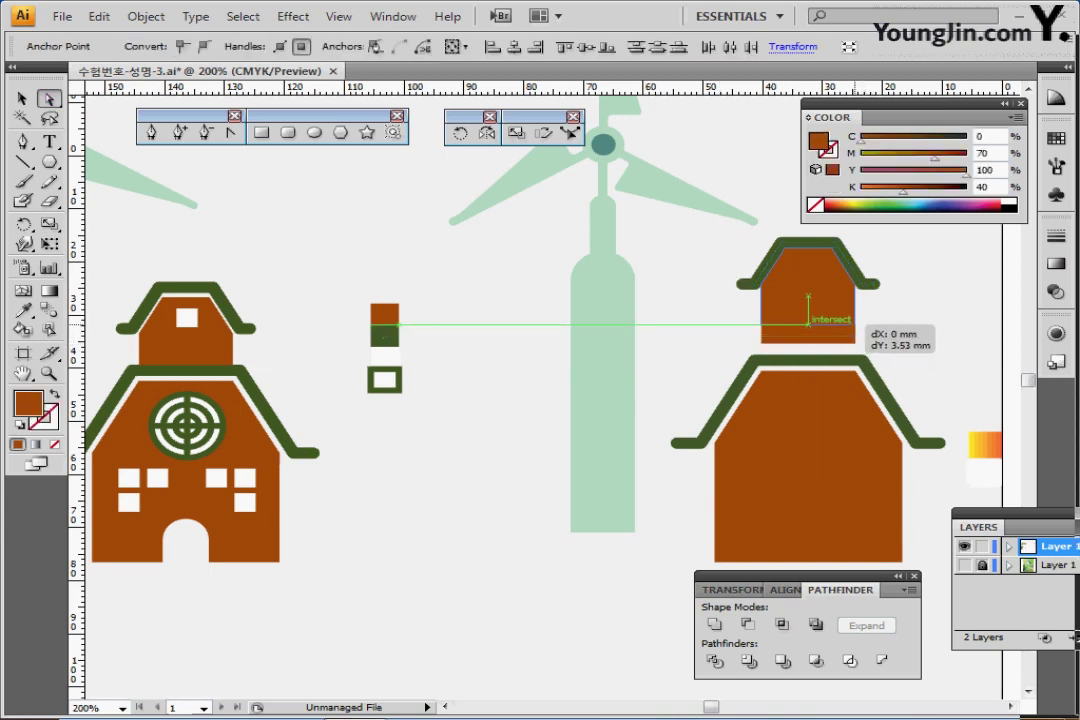
left_click_drag(808, 323, 808, 317)
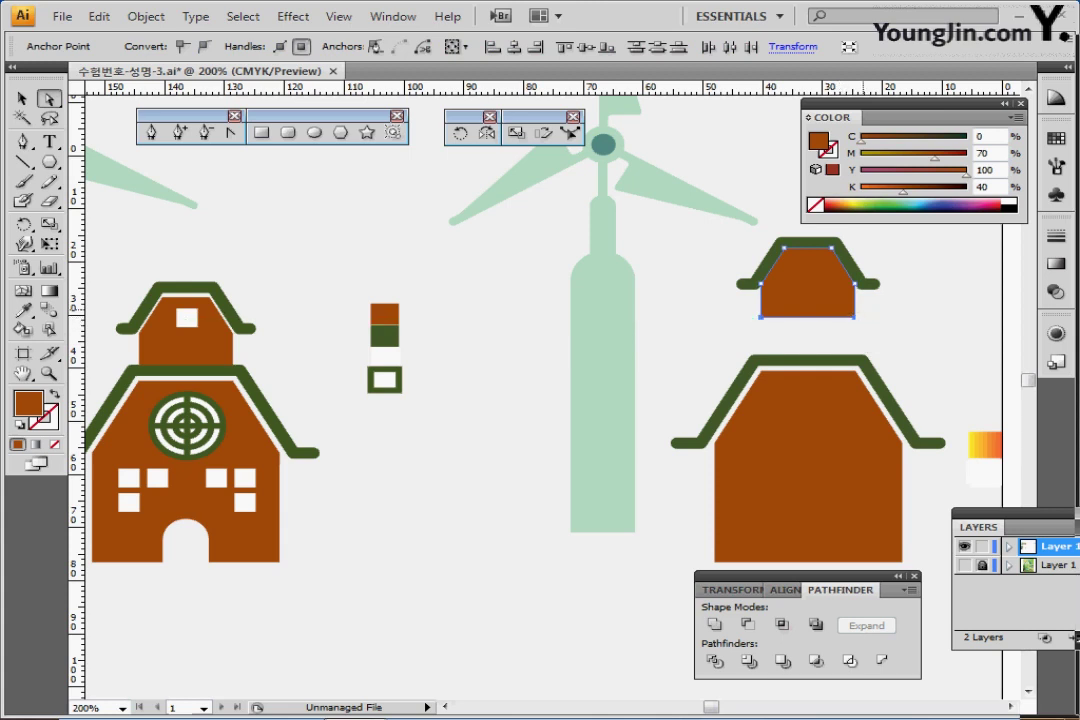
key("Down")
key("Down")
key("v")
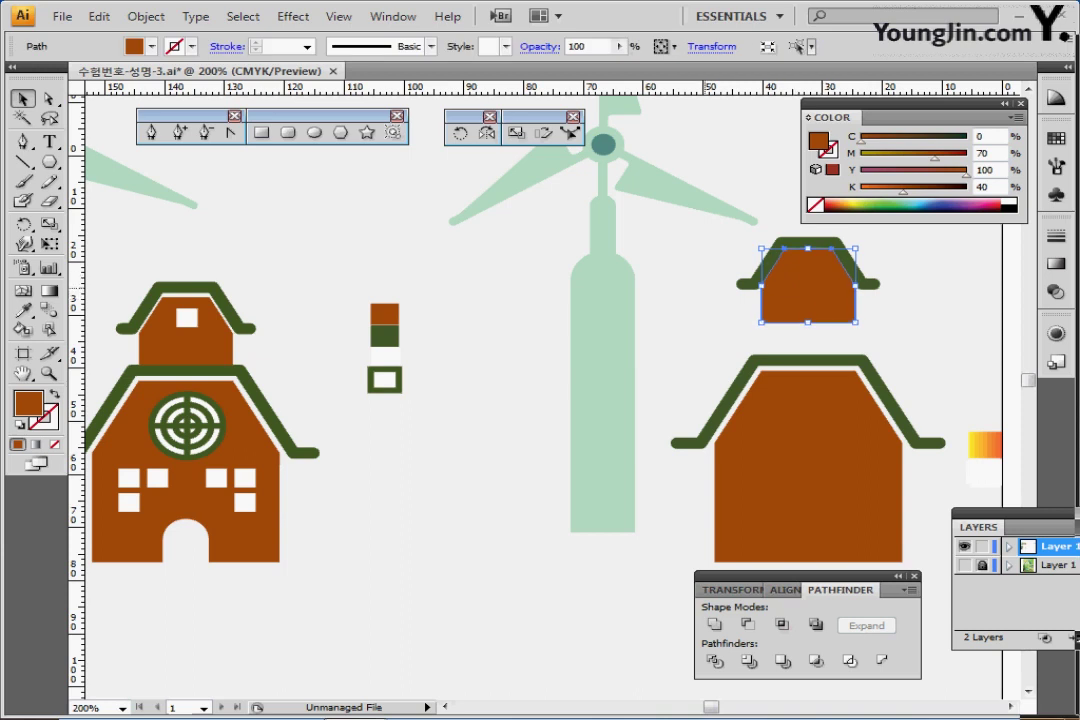
- Move the small roof and wall together down so the wall rests on the top edge of the main roof
key("ctrl+shift+a")
left_click(806, 283)
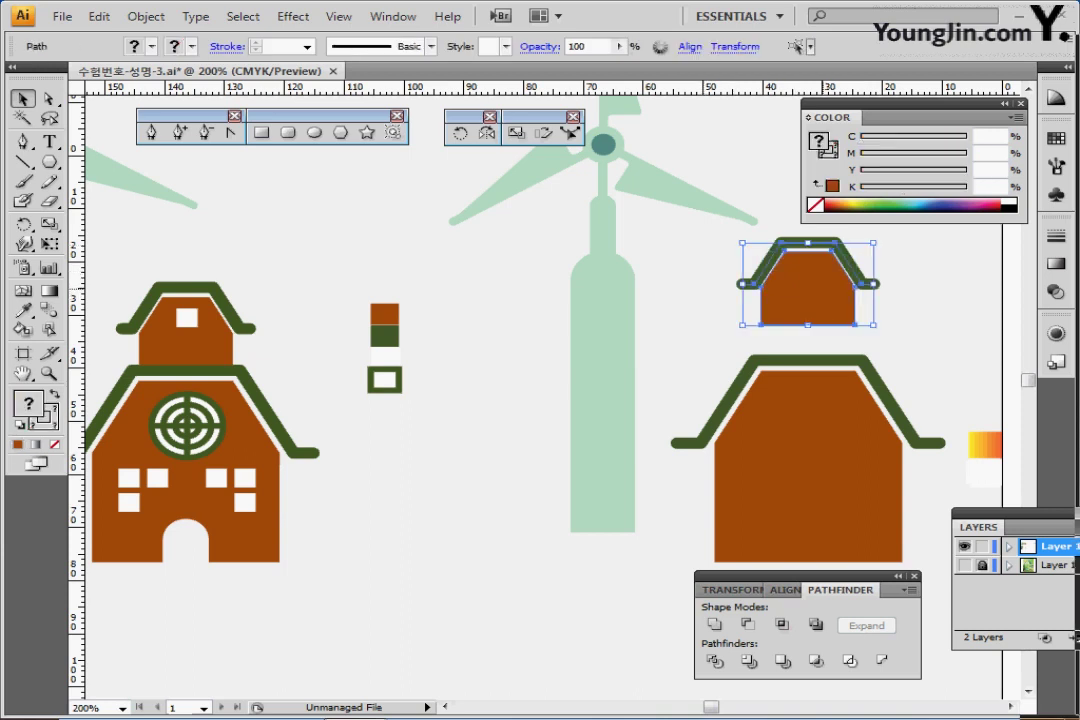
left_click_drag(806, 283, 809, 320)
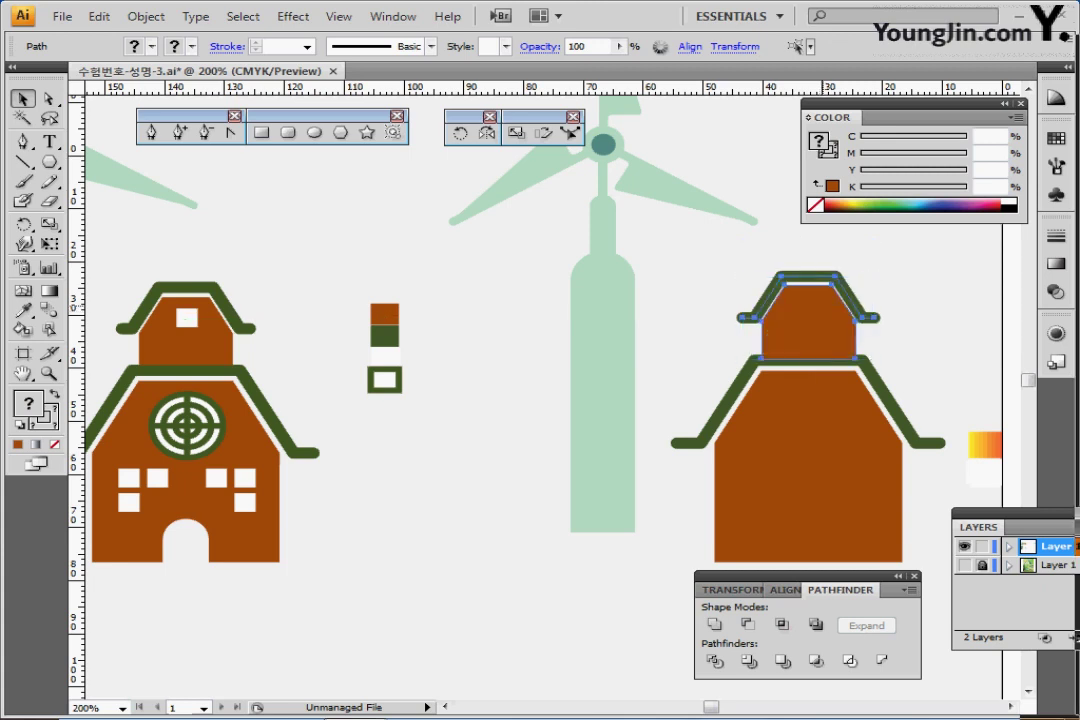
- Draw a narrow rounded rectangle for the door across the main wall's bottom edge, with the default white fill and black stroke
scroll(450, 380, "down", 2)
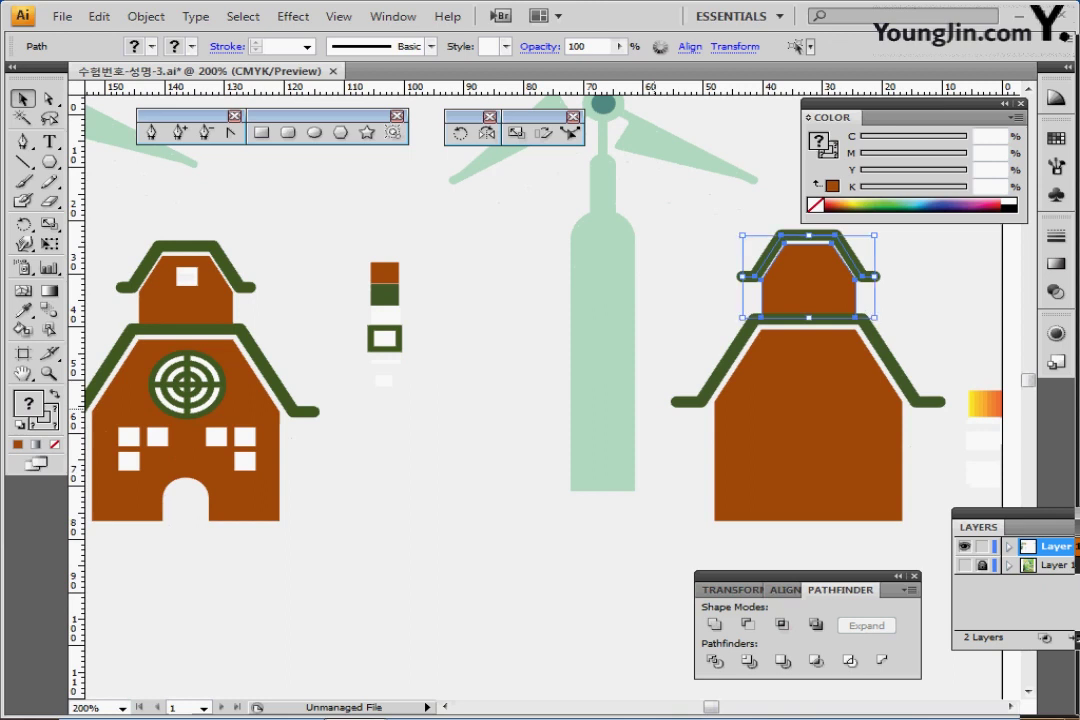
left_click(288, 132)
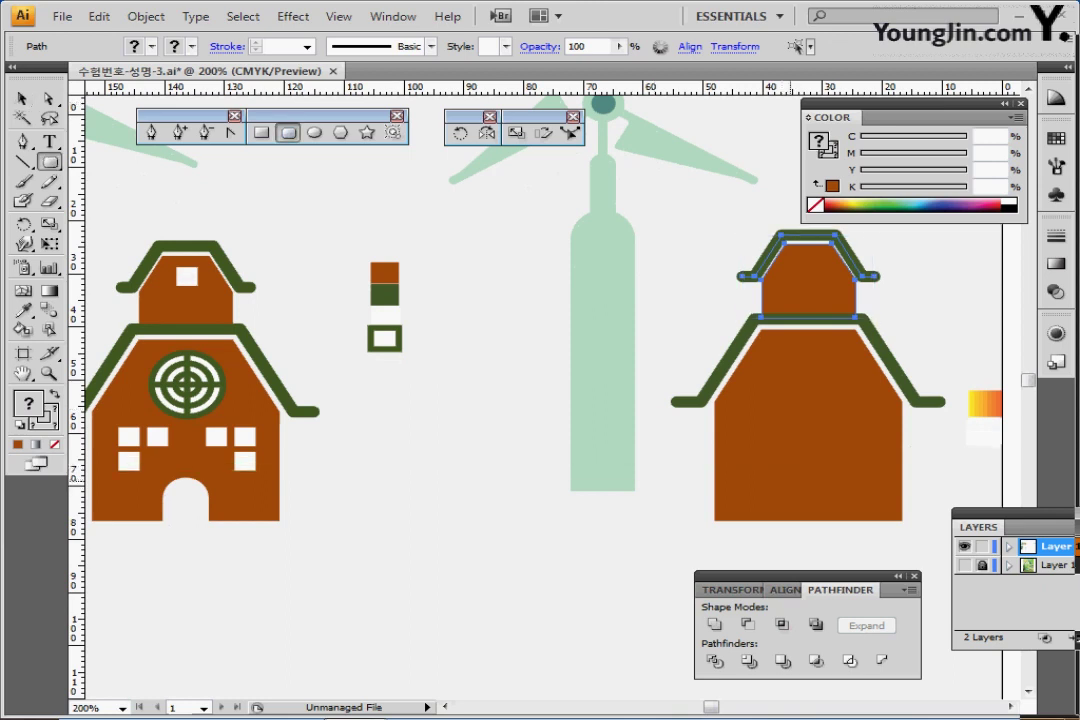
left_click_drag(788, 485, 824, 555)
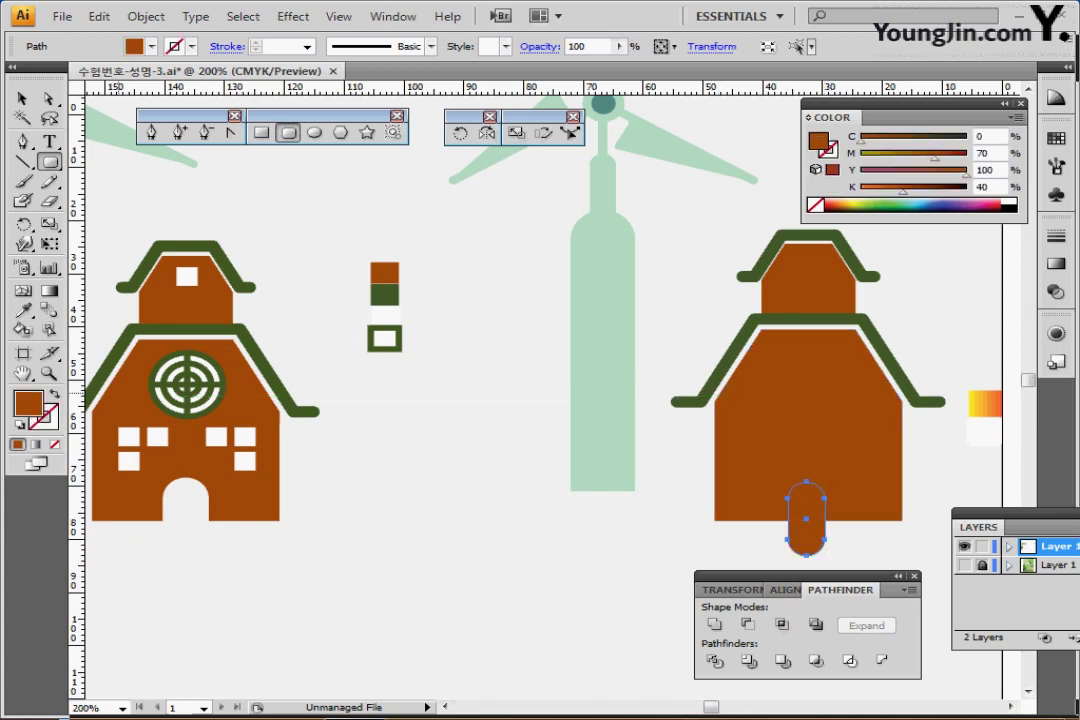
key("d")
- Align the door shape, walls and roofs of the new barn to their common horizontal centre
left_click_drag(737, 201, 850, 519)
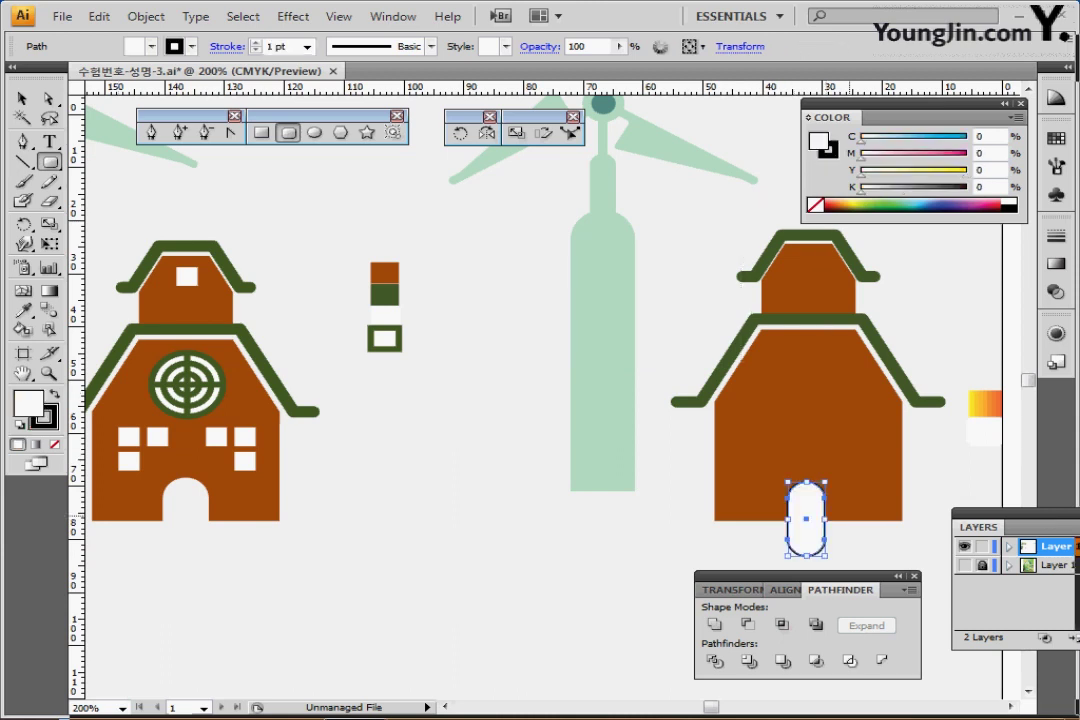
left_click(785, 590)
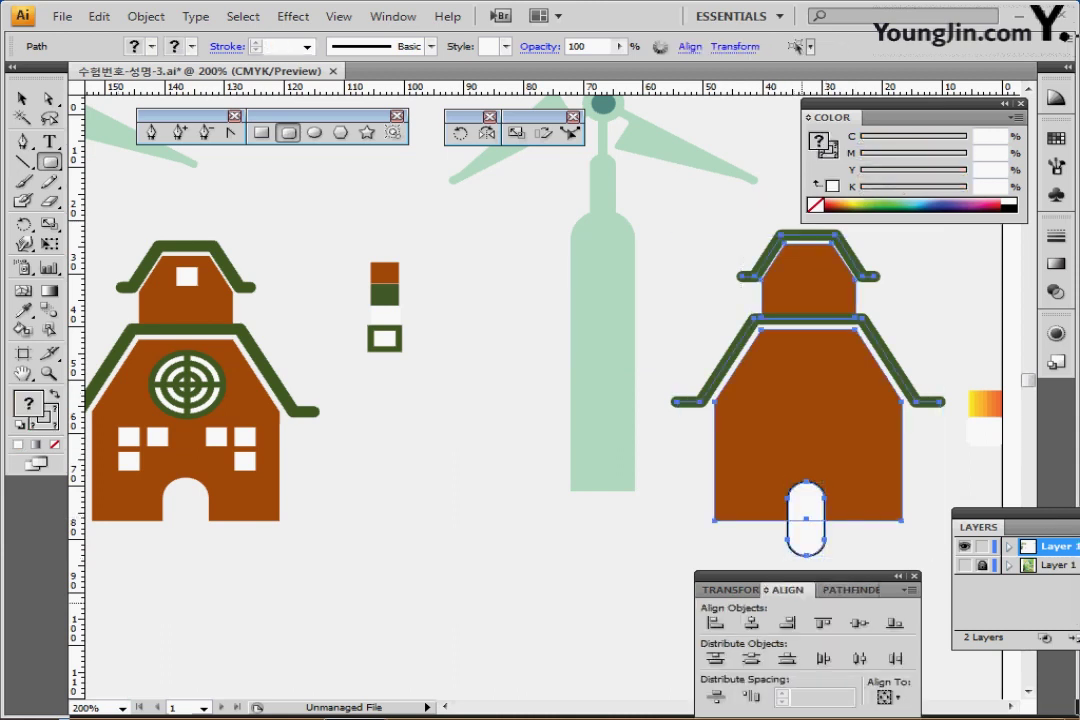
left_click(751, 623)
- Cut the arched doorway out of the main wall by subtracting the rounded rectangle with Minus Front, and deselect the wall
left_click_drag(680, 446, 855, 530)
key("ctrl+shift+b")
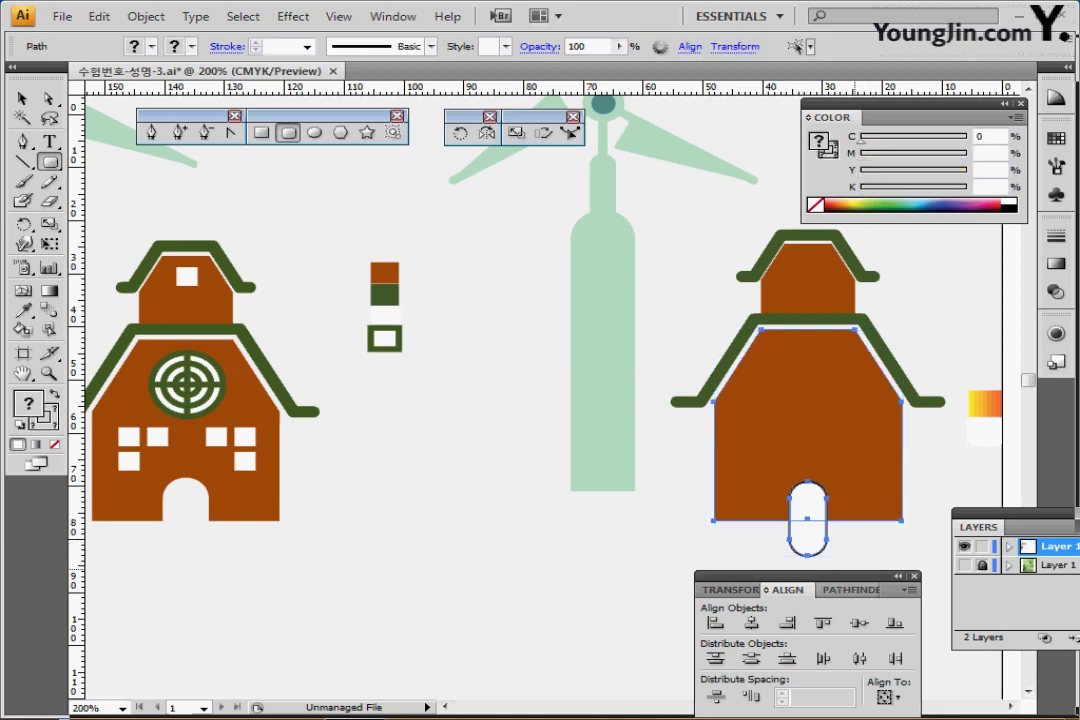
left_click(850, 590)
left_click_drag(838, 577, 640, 517)
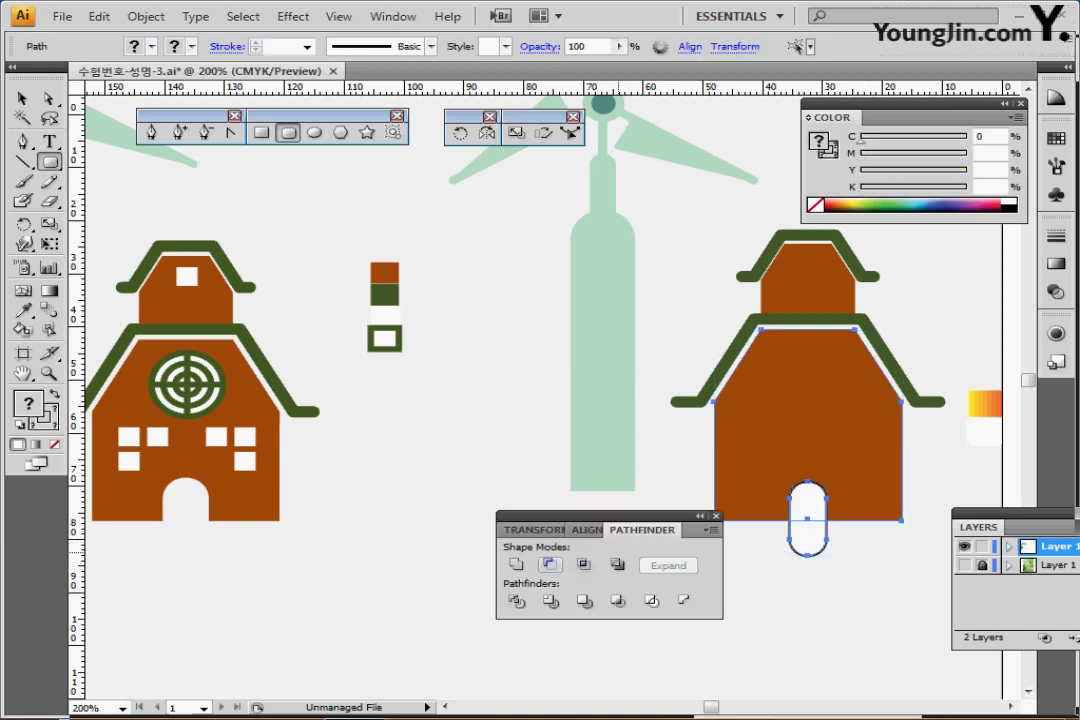
left_click(549, 564)
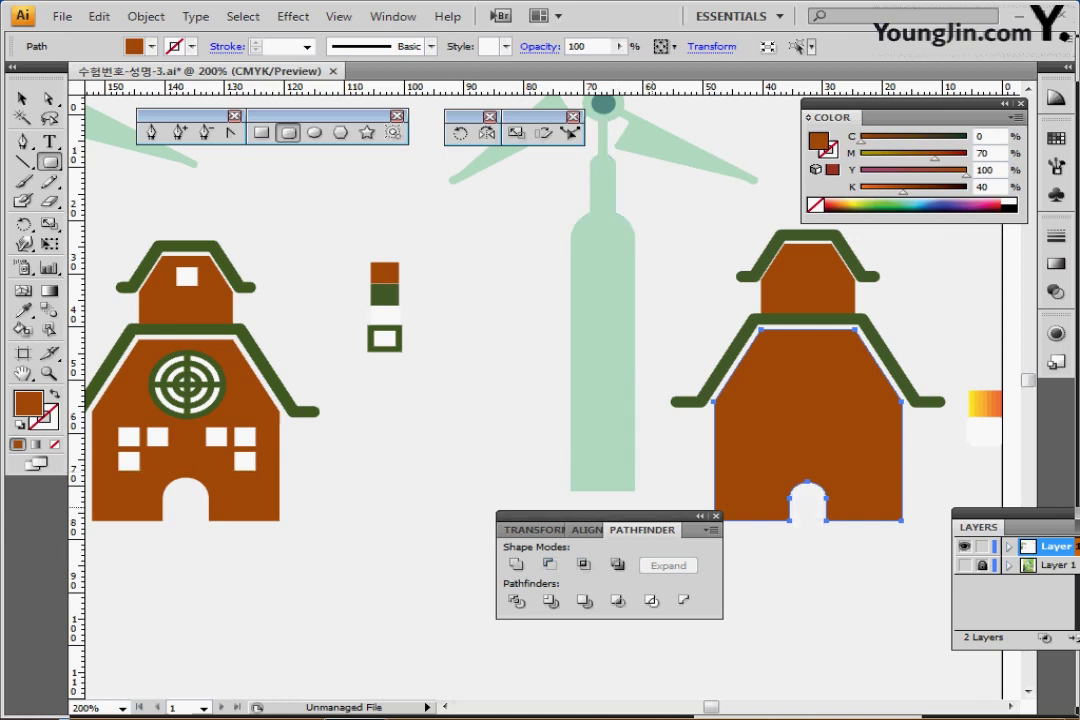
left_click_drag(602, 516, 742, 547)
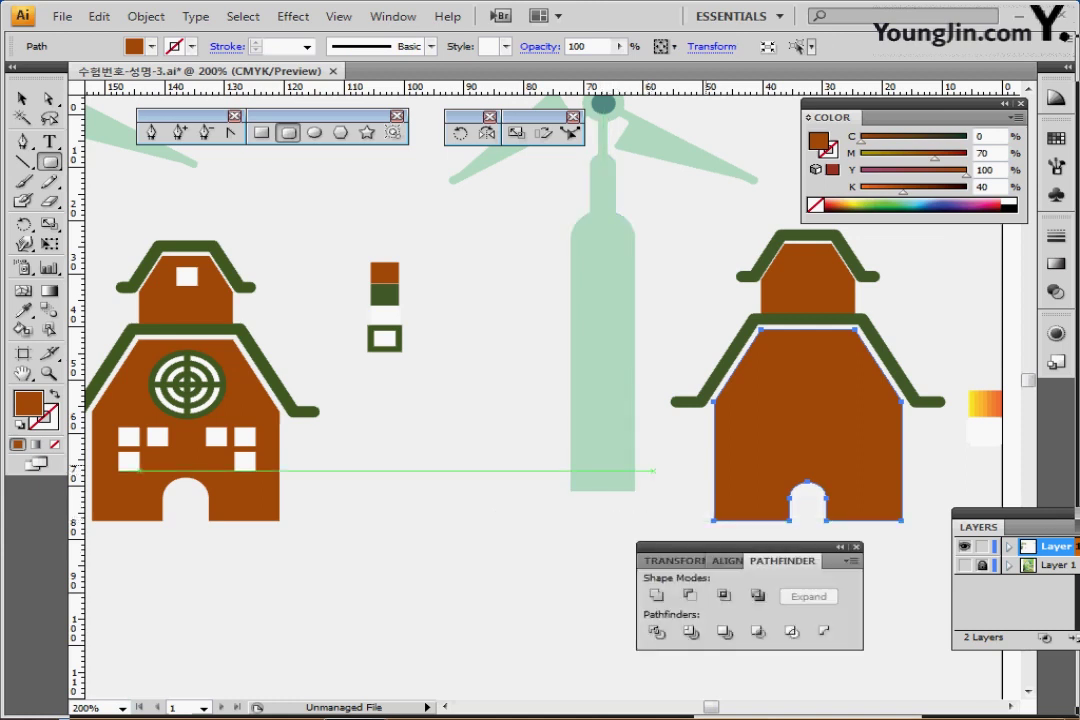
left_click_drag(652, 471, 656, 473)
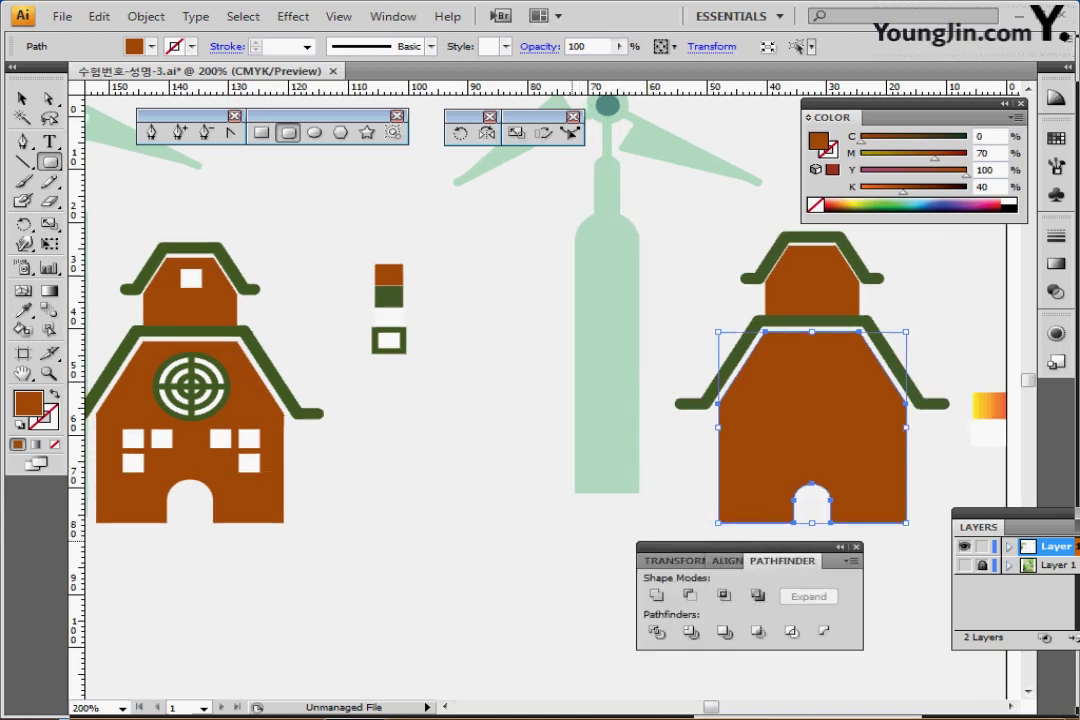
left_click(573, 541, "ctrl")
- Start a polar grid in the upper middle of the main wall, with a width and height of 12 mm
left_click(23, 162)
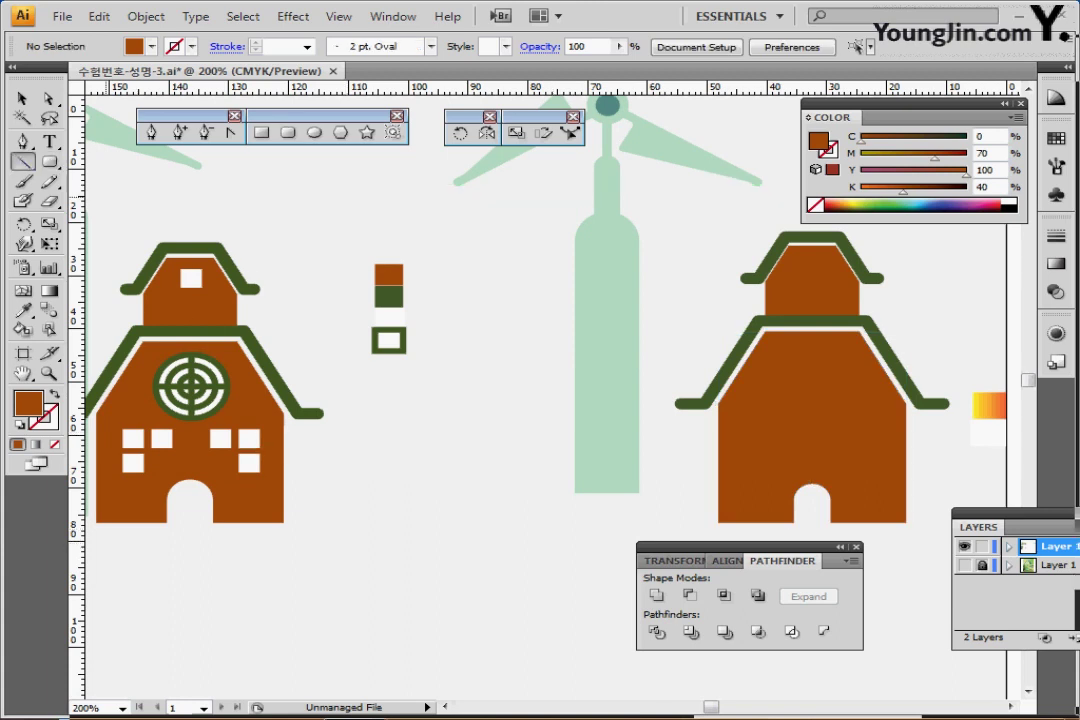
left_click(22, 162)
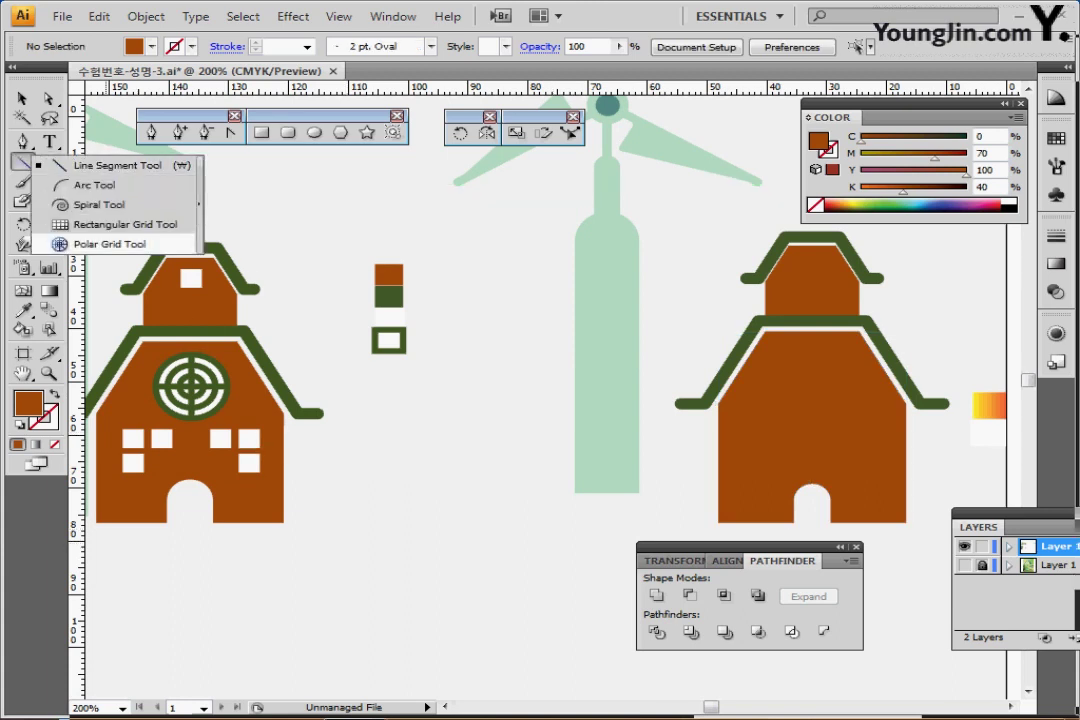
left_click(60, 244)
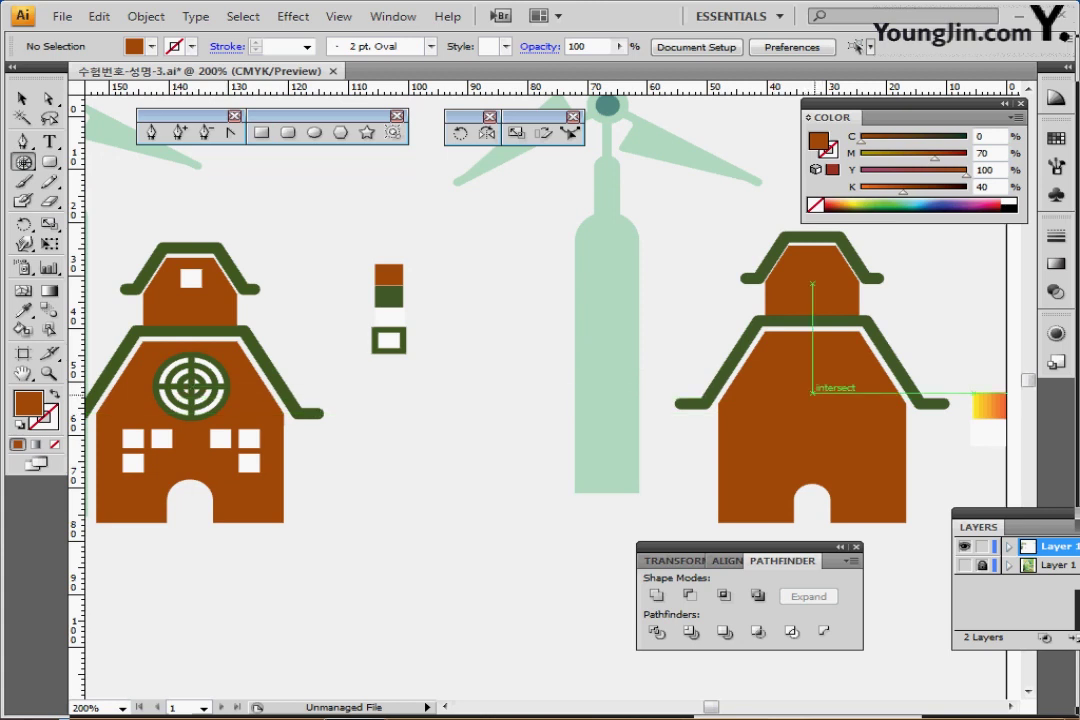
left_click(812, 394)
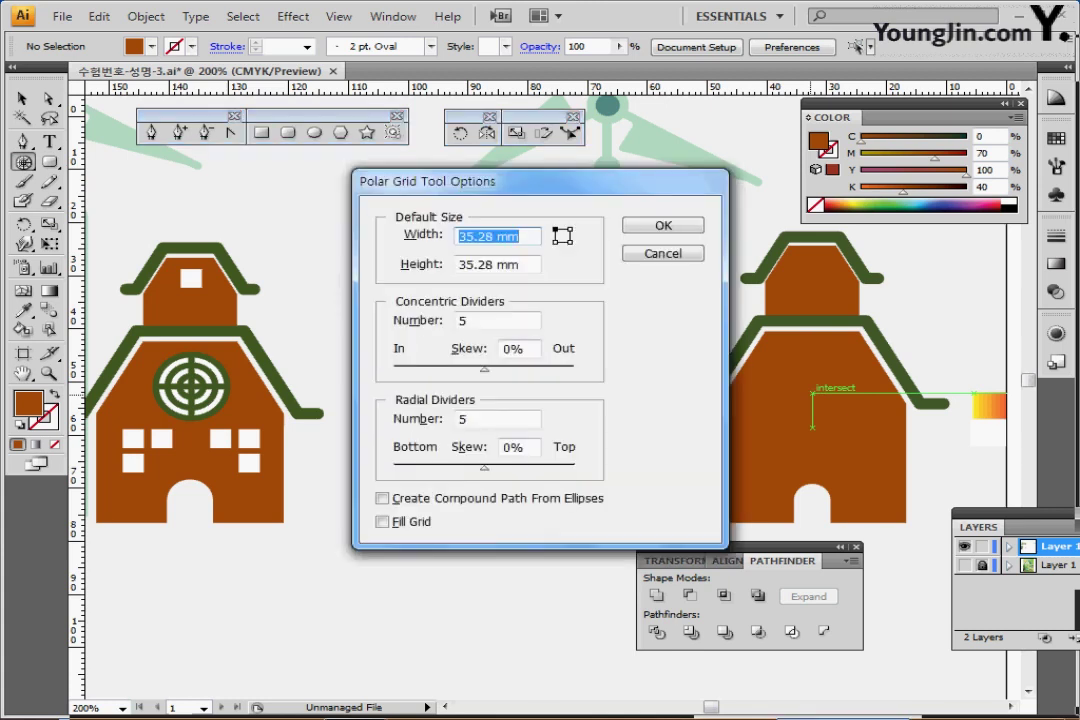
type("12")
key("Tab")
type("12")
key("Tab")
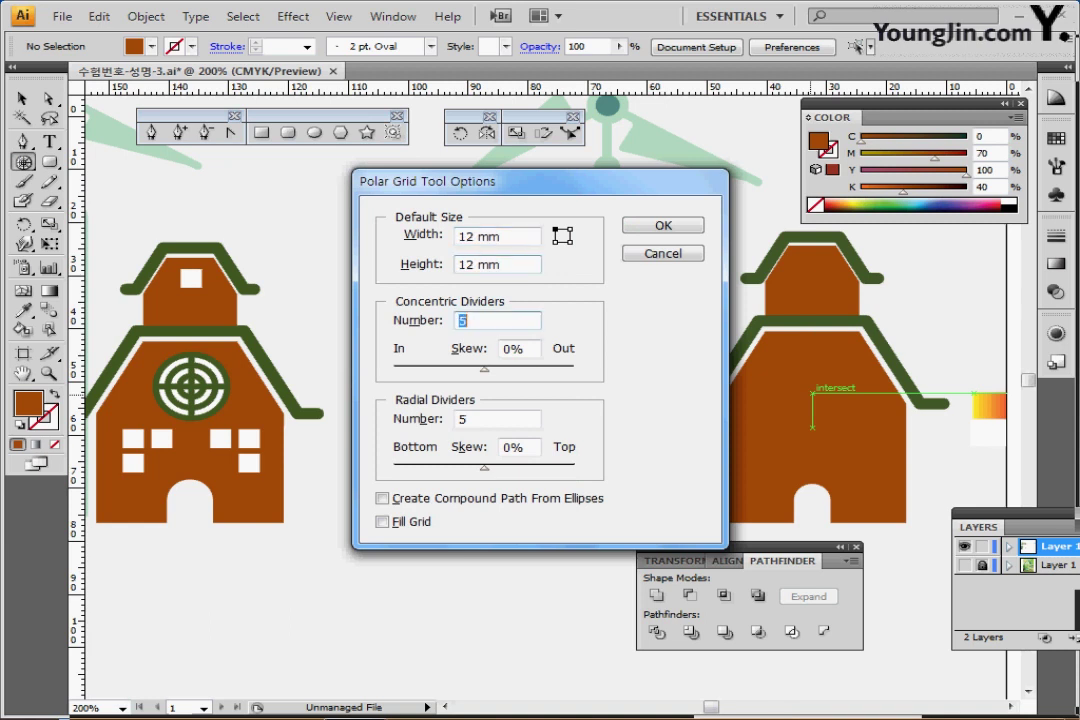
- Give the polar grid 2 concentric dividers and 4 radial dividers, and create it on the wall
key("Tab")
key("shift+Tab")
type("2")
key("Tab")
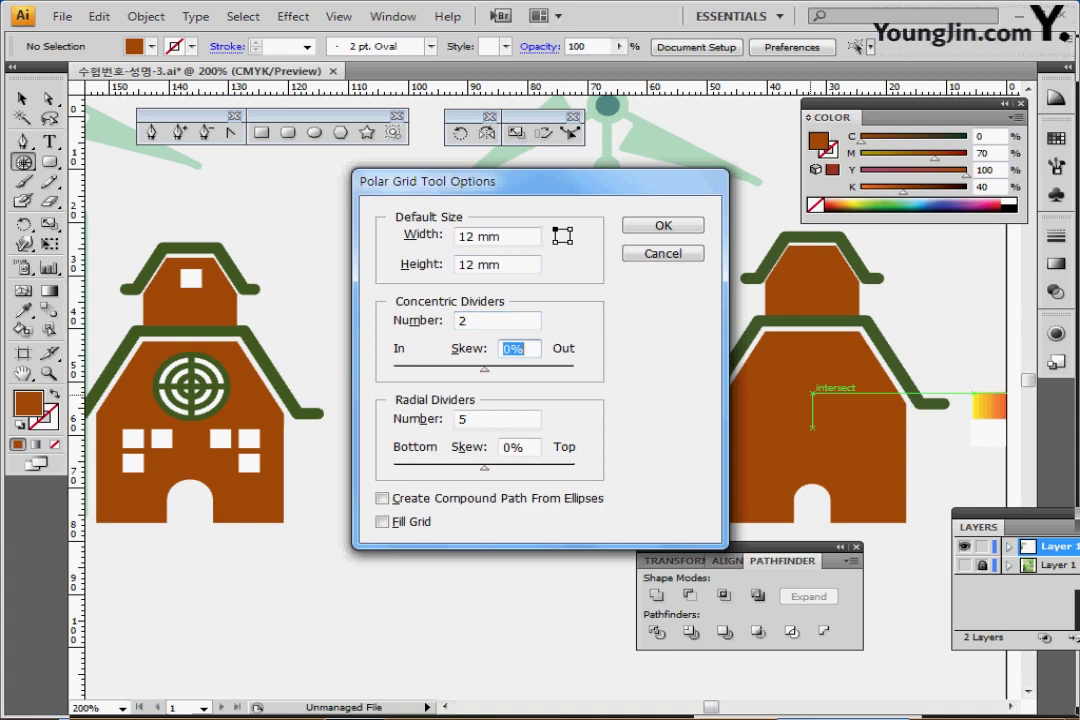
key("Tab")
type("4")
key("Return")
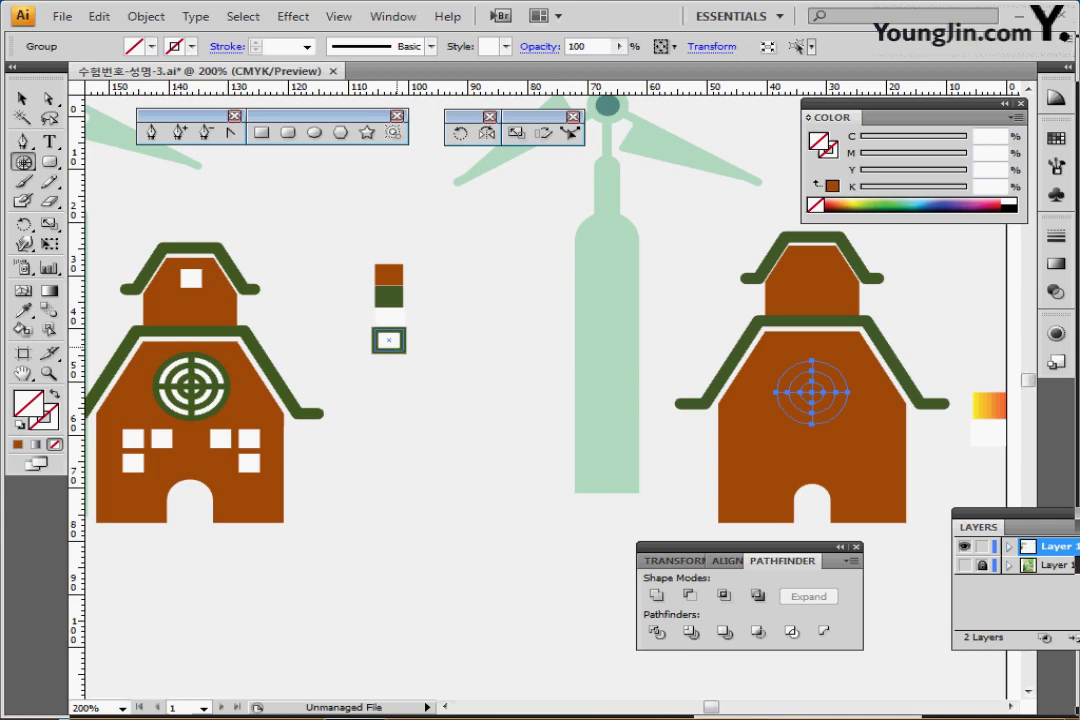
- Copy the white fill and 3 pt dark green stroke from the framed sample swatch onto the polar grid, and deselect it
key("i")
left_click(389, 340)
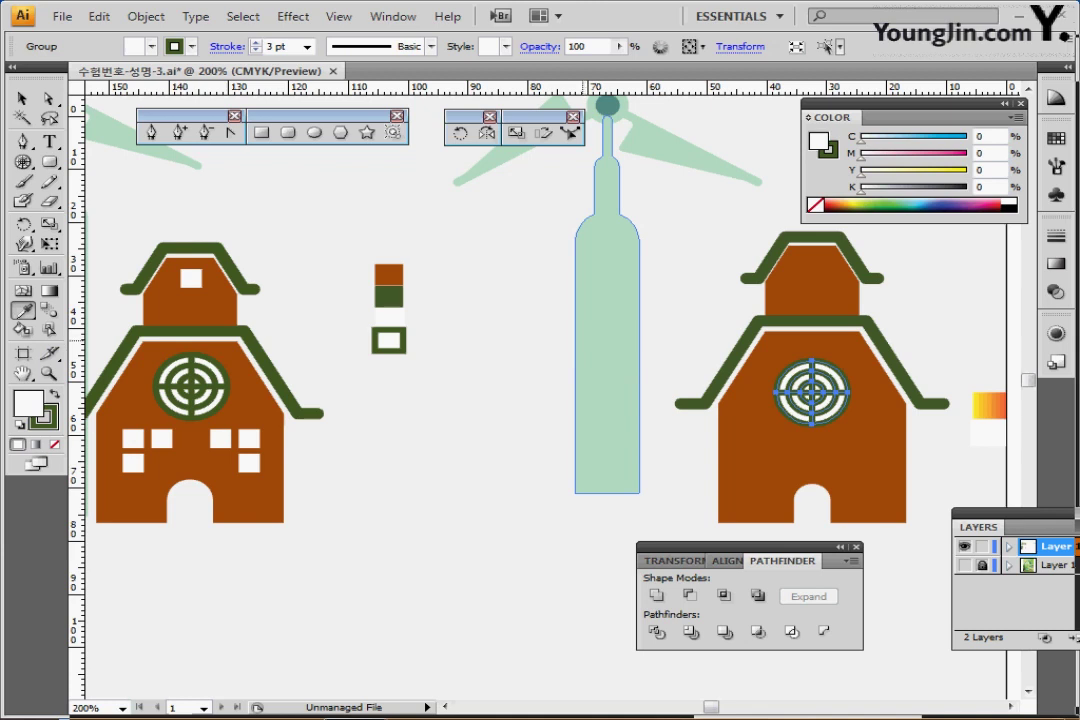
left_click(532, 332, "ctrl")
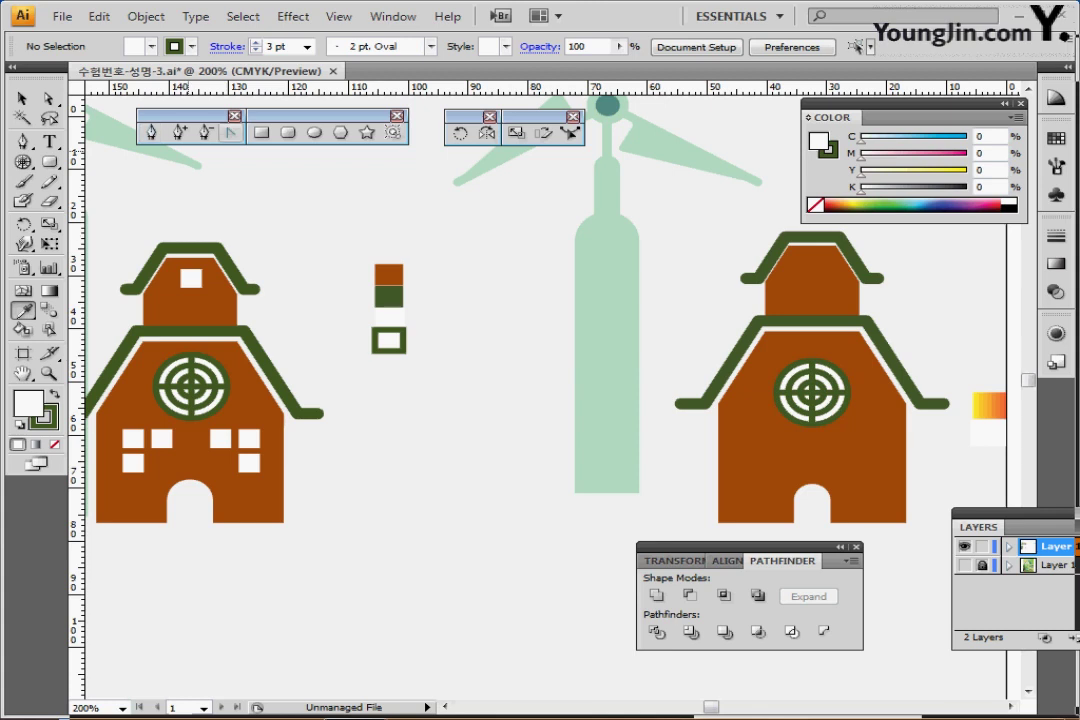
- Create a 3.5 mm square window with white fill and no stroke on the new barn's upper wall
left_click(261, 132)
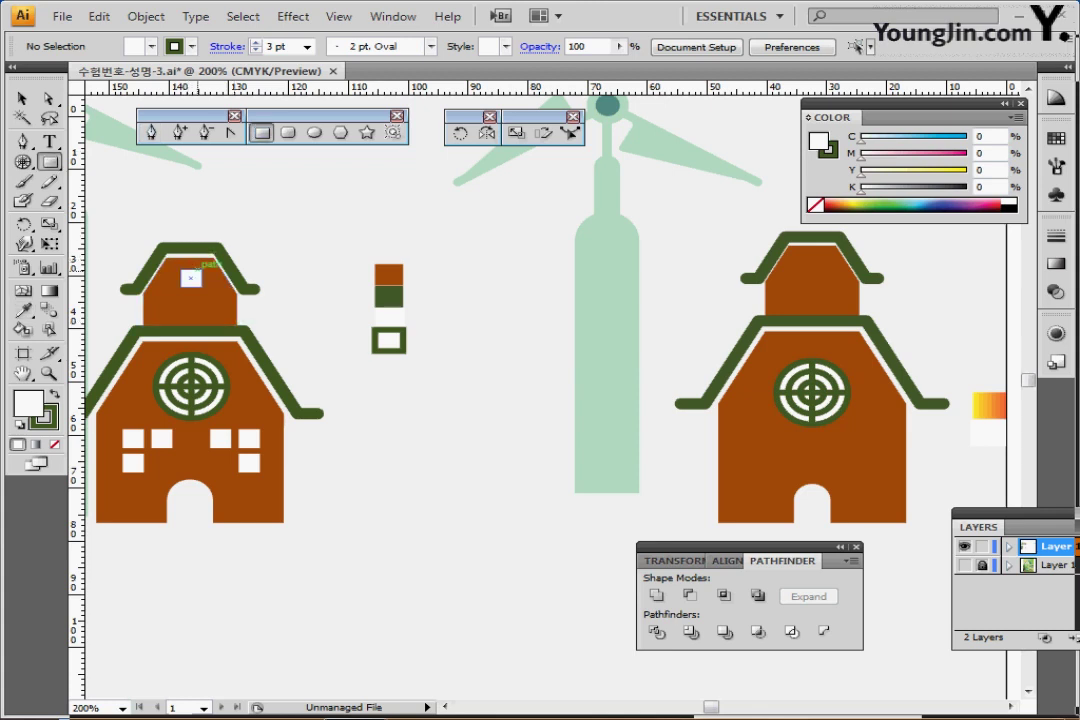
left_click(198, 270, "ctrl")
left_click(108, 335, "ctrl")
left_click(50, 422)
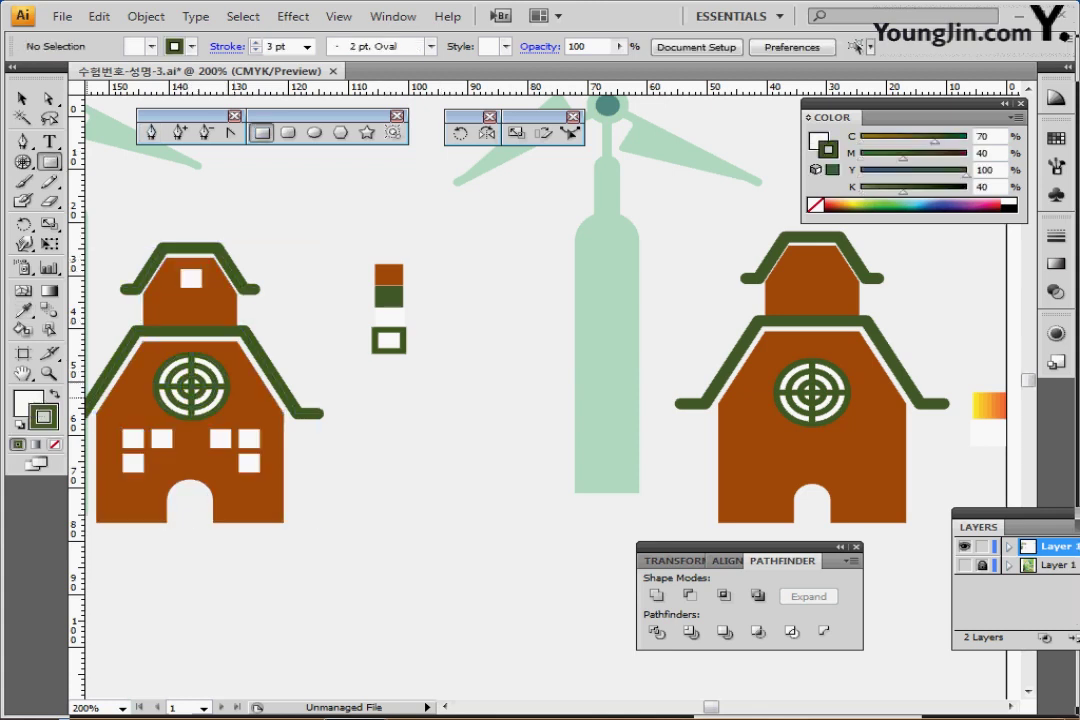
left_click(55, 444)
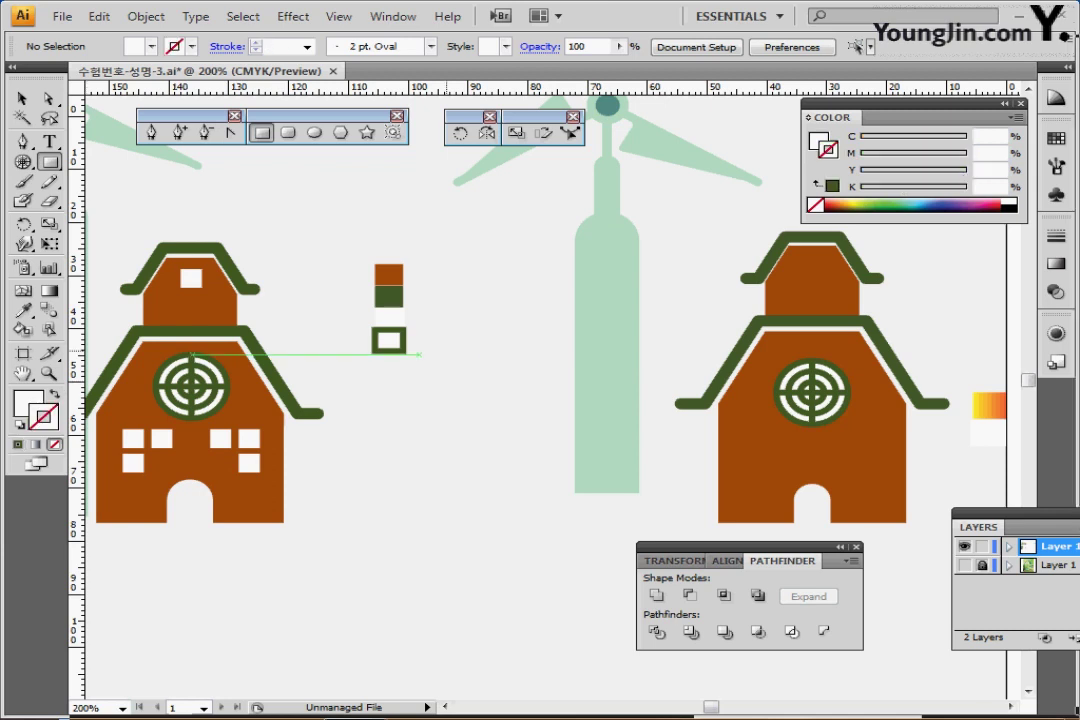
left_click_drag(516, 346, 392, 352)
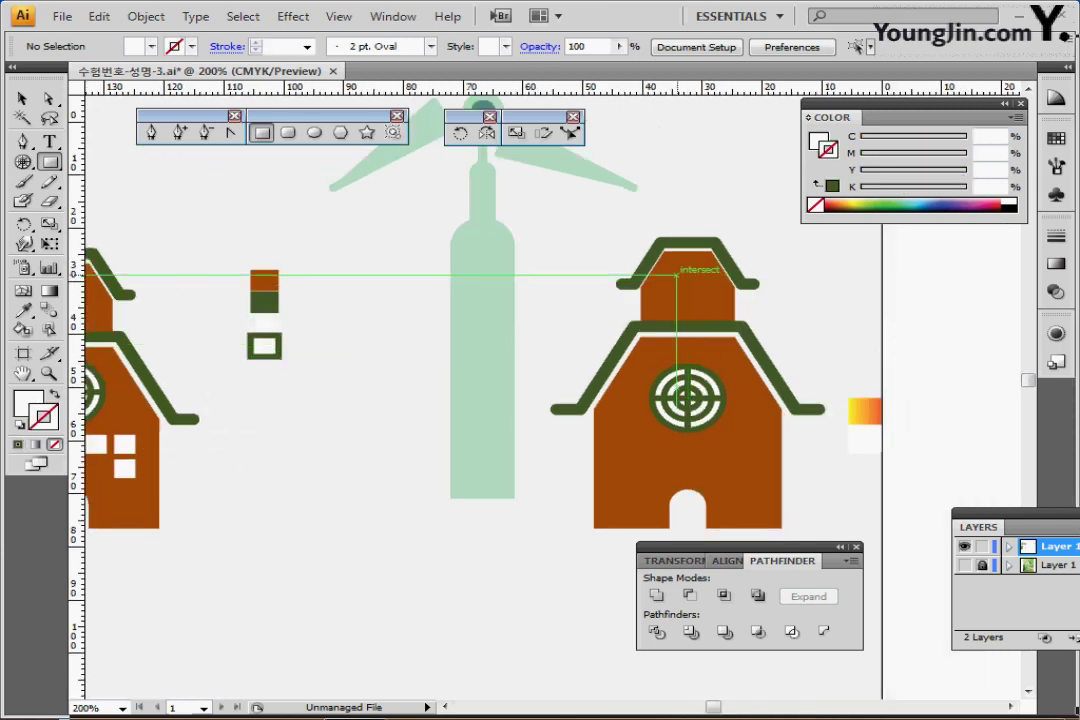
left_click(676, 269)
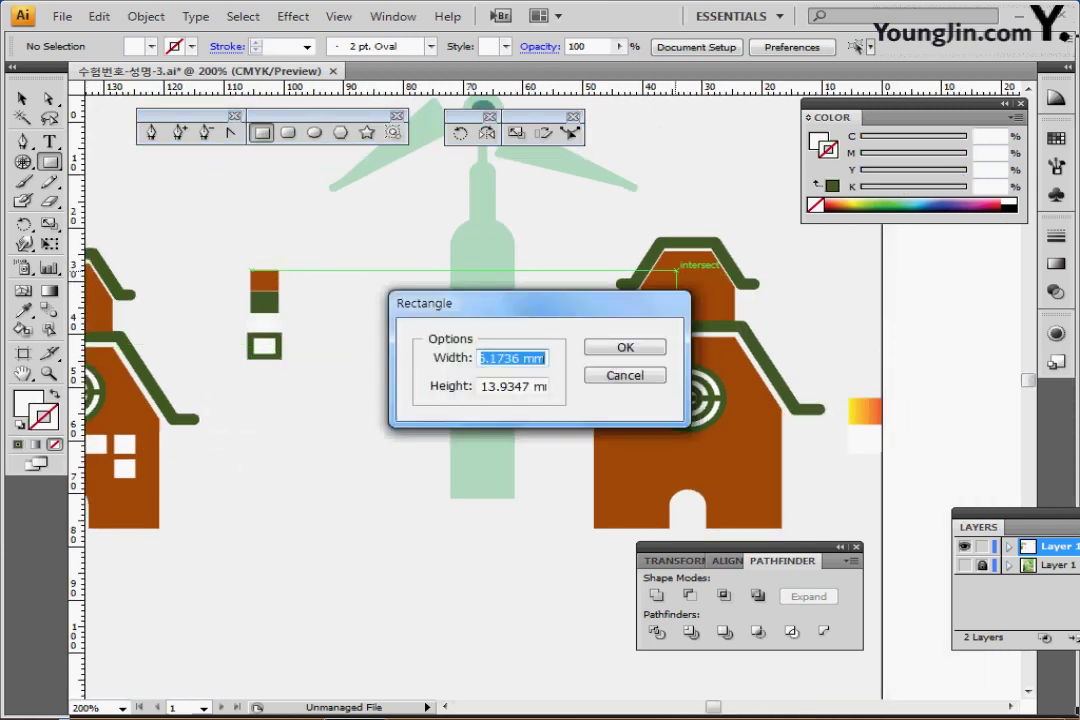
type("3.")
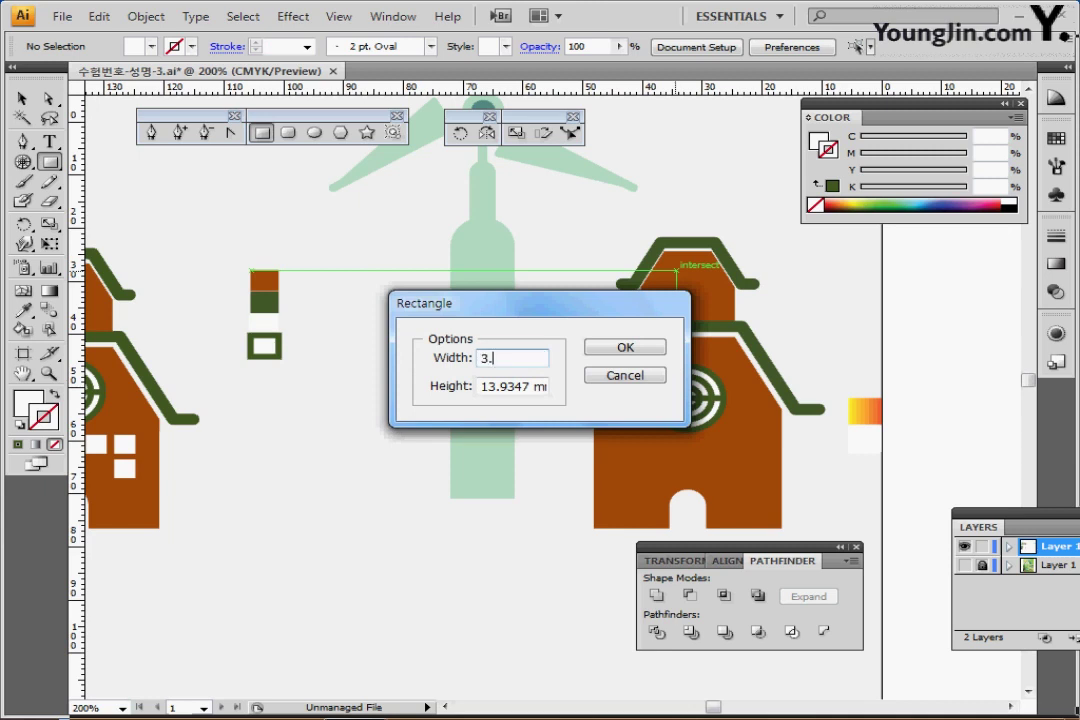
type("5")
left_click(449, 386)
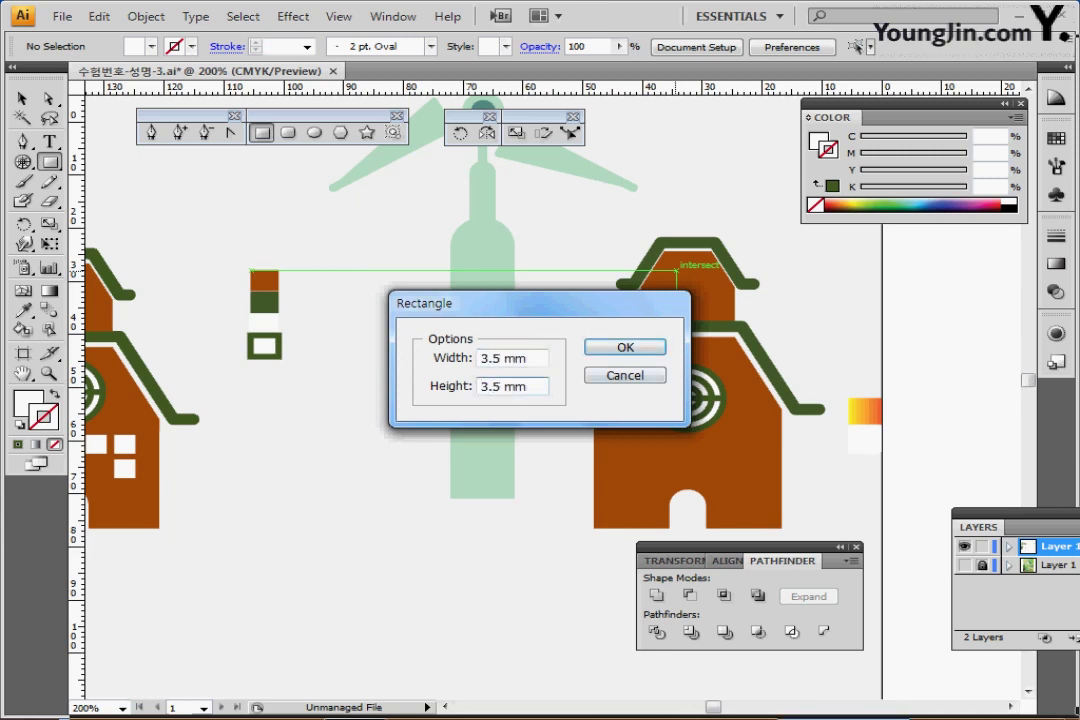
key("Return")
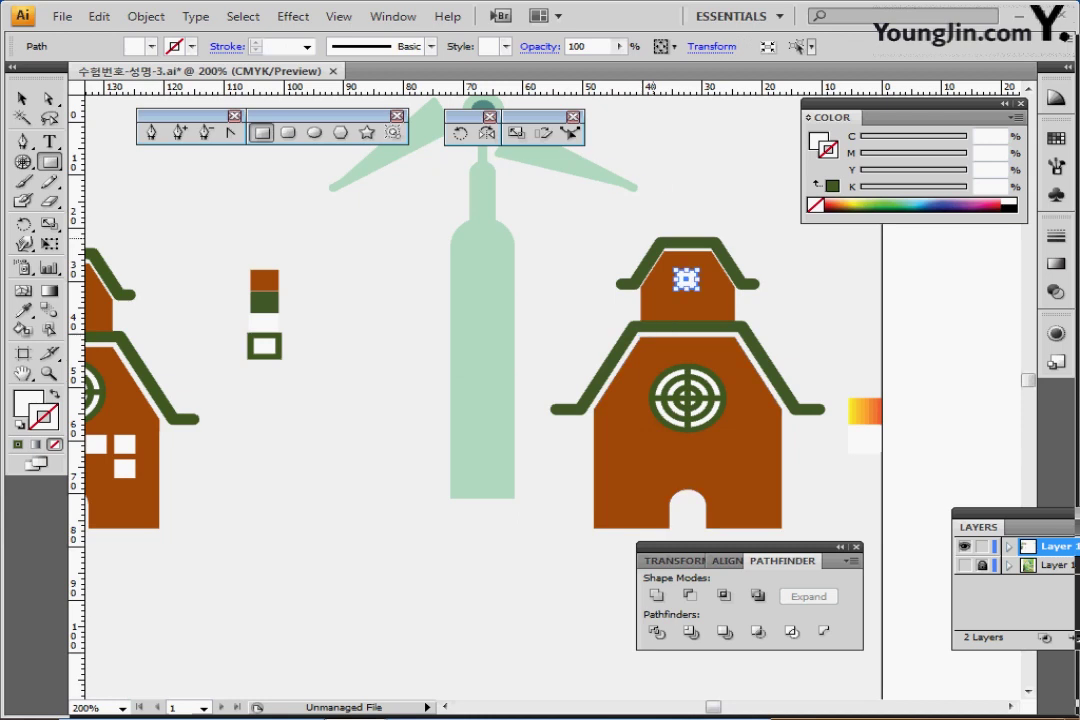
- Align the square window, round window, walls and roofs of the new barn to their common horizontal centre, and deselect them
key("ctrl+shift+a")
left_click_drag(552, 203, 707, 388)
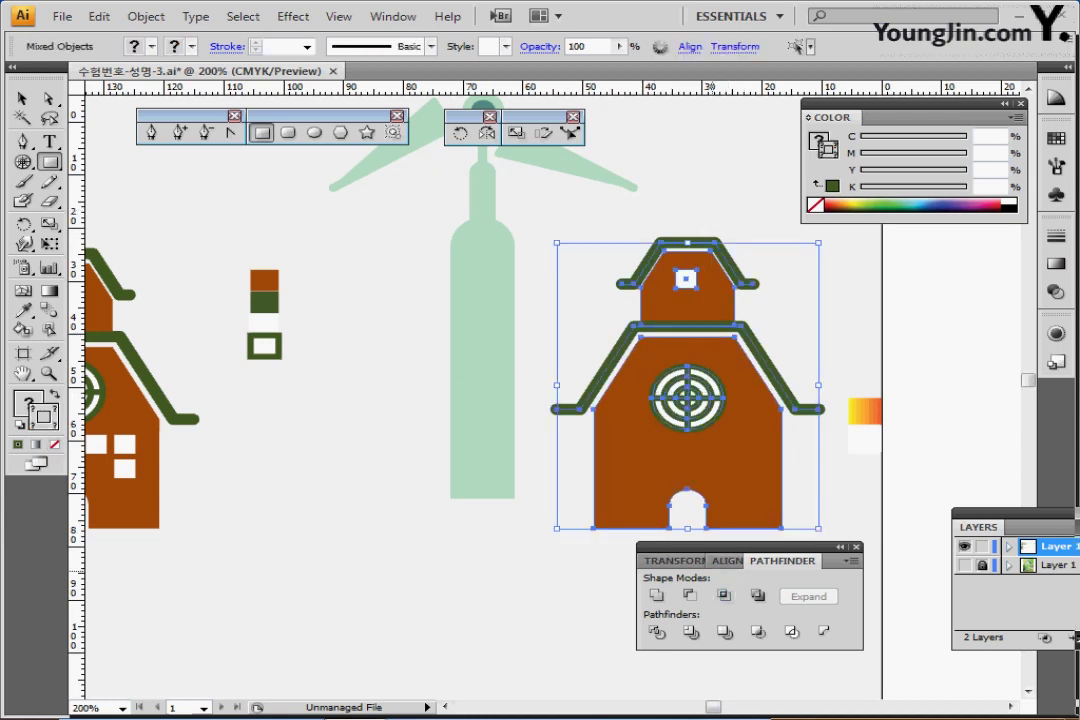
key("shift+F7")
left_click(693, 594)
key("ctrl+shift+a")
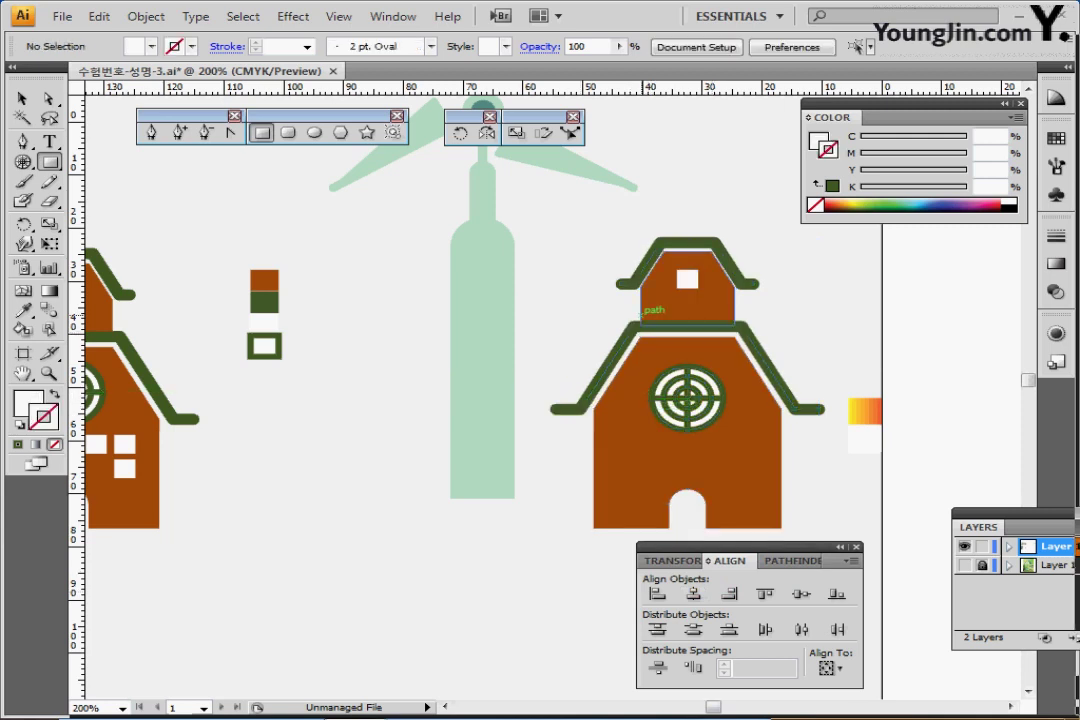
- Nudge the square window slightly up on the upper wall, closer to the small roof
left_click(687, 279, "ctrl")
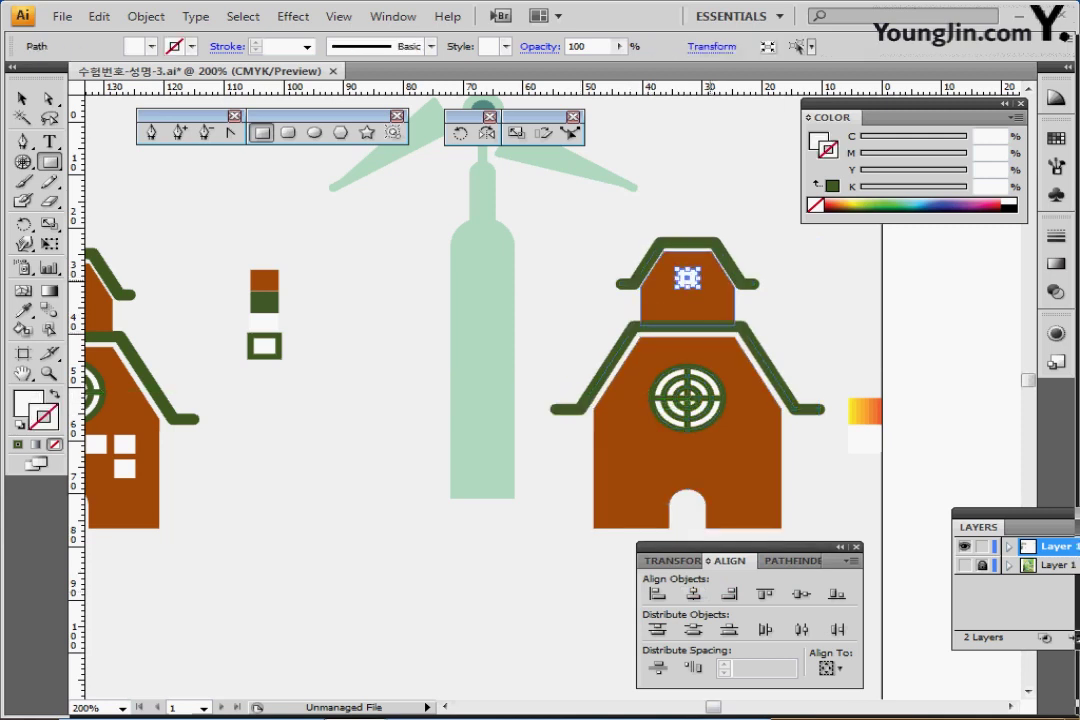
key("Up")
key("Up")
key("Up")
key("Up")
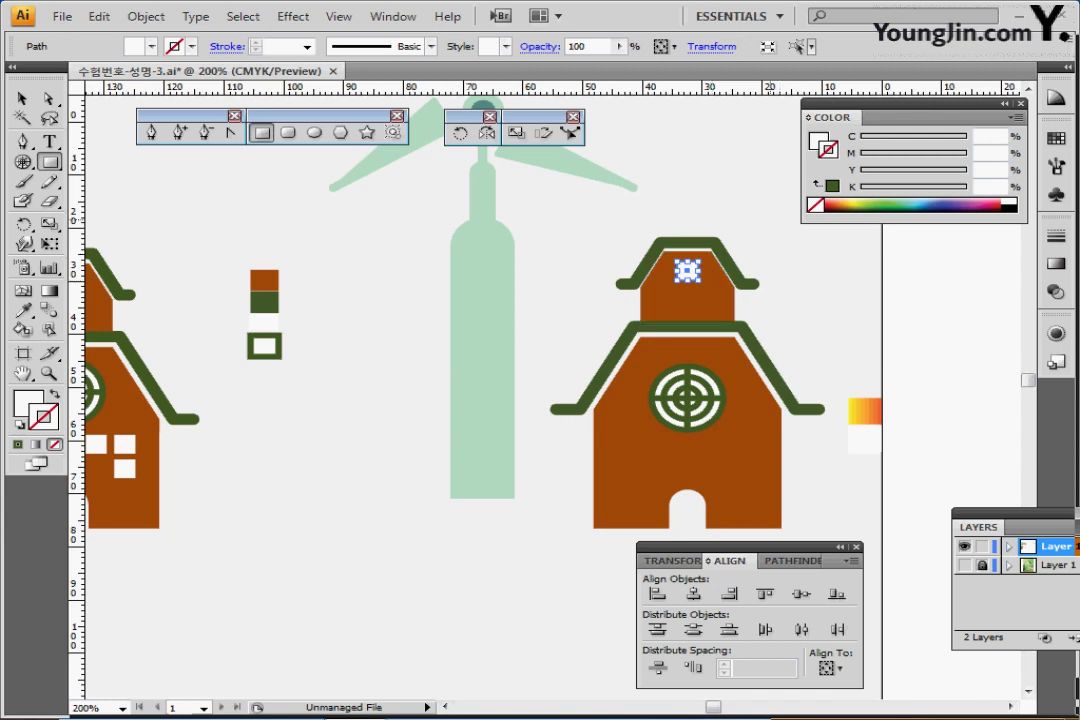
- Copy the square window three times onto the left half of the main wall, two side by side and one below the outer one
left_click_drag(688, 268, 615, 469)
left_click(576, 495, "ctrl")
left_click(622, 546, "ctrl")
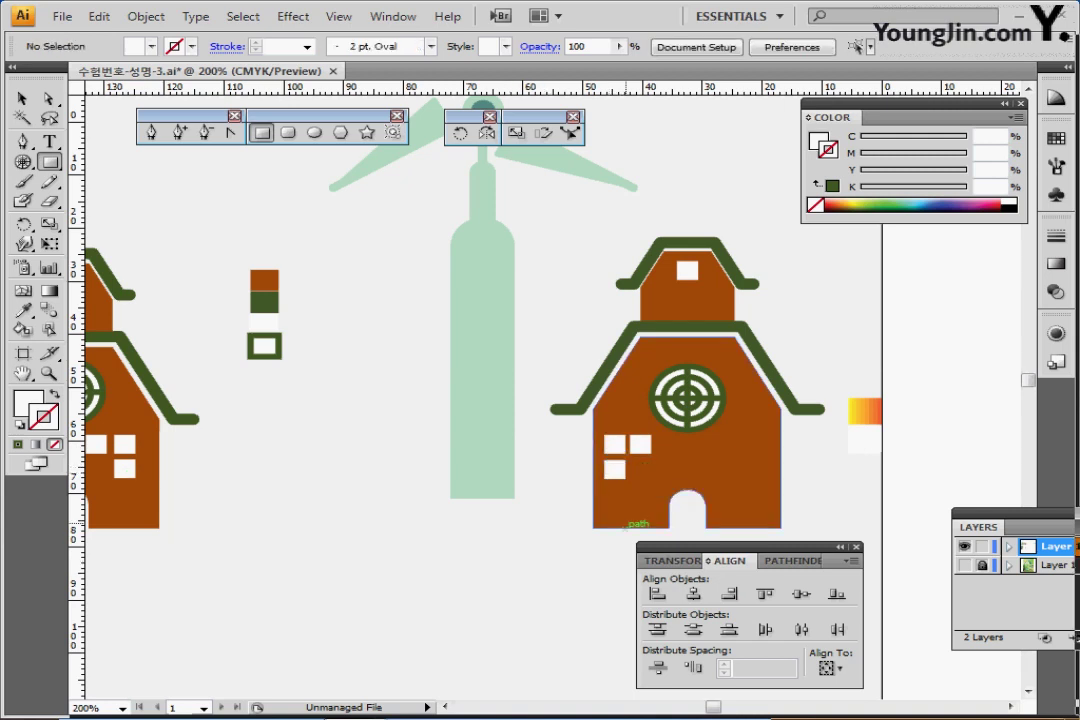
- Nudge the lower window copy up to narrow its gap to the window above, and deselect it
left_click(622, 475, "ctrl")
left_click(543, 388, "ctrl")
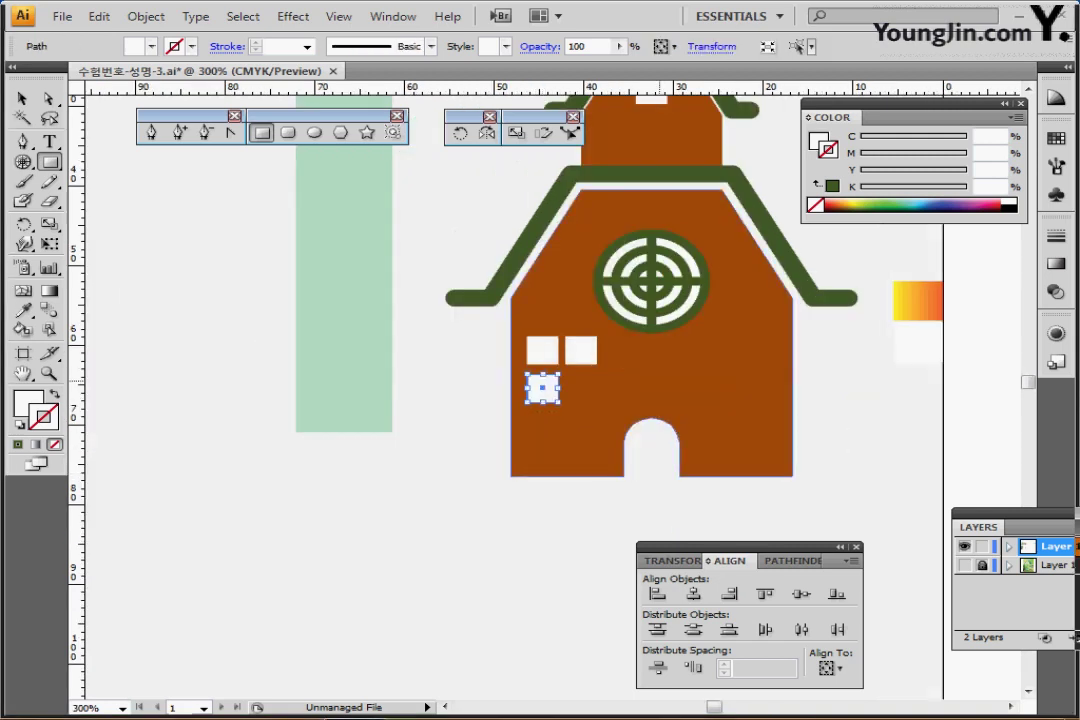
key("Up")
key("Up")
key("Up")
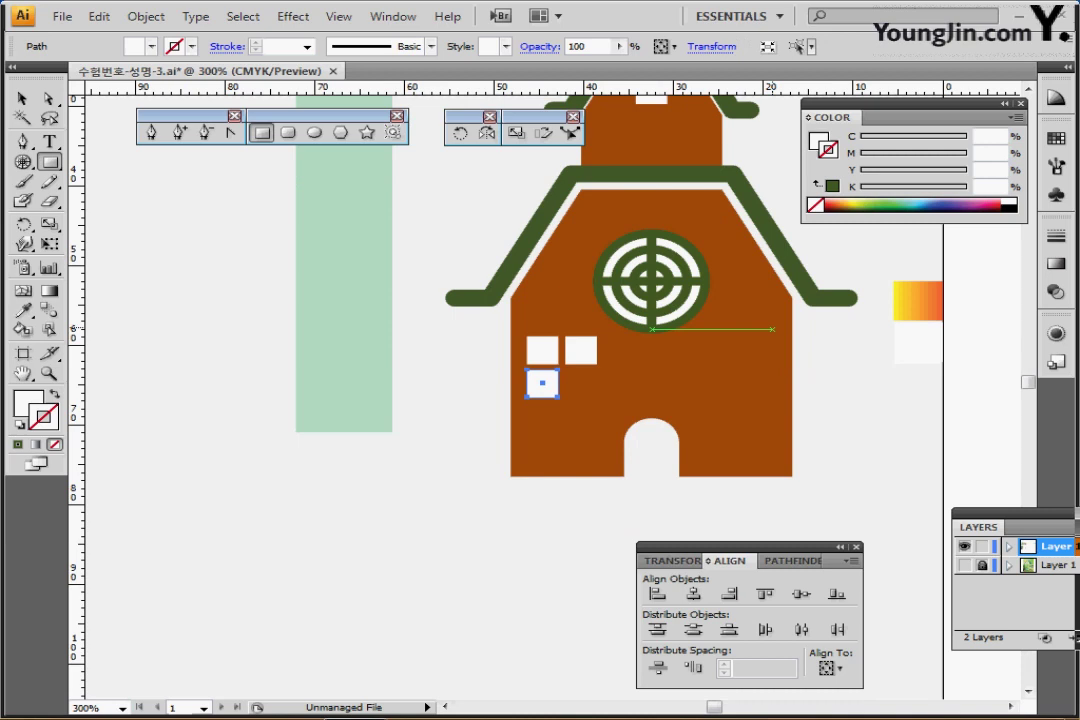
left_click(411, 580, "ctrl")
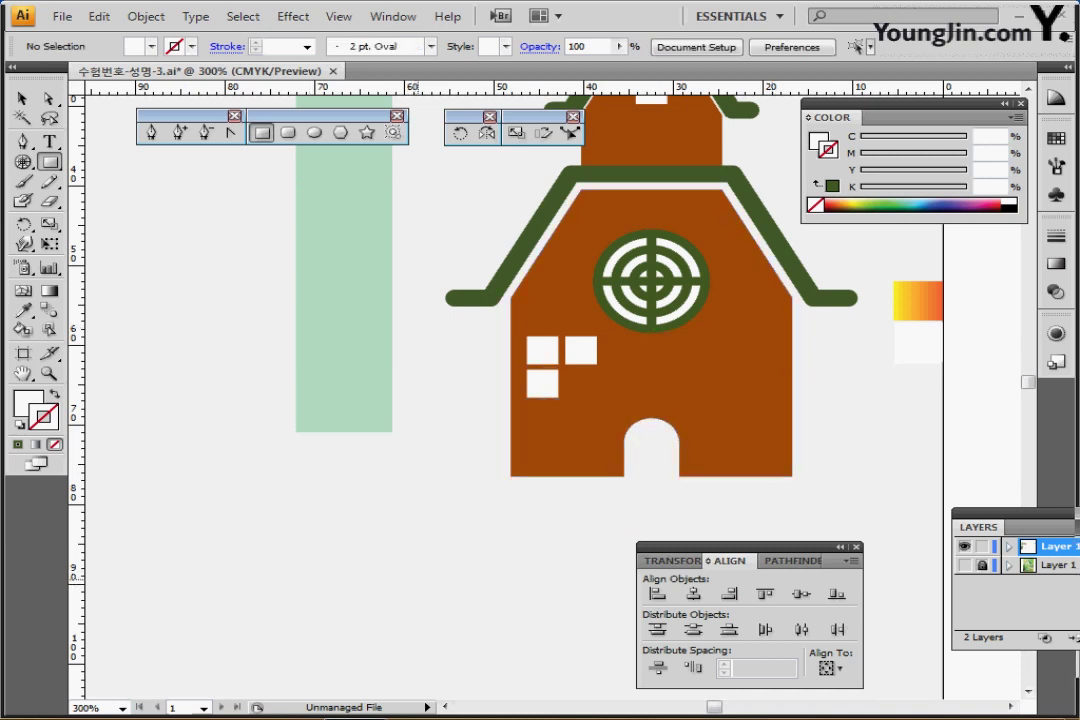
- Select the three windows on the main wall and nudge them together to the right, away from the wall's left edge
left_click(542, 350)
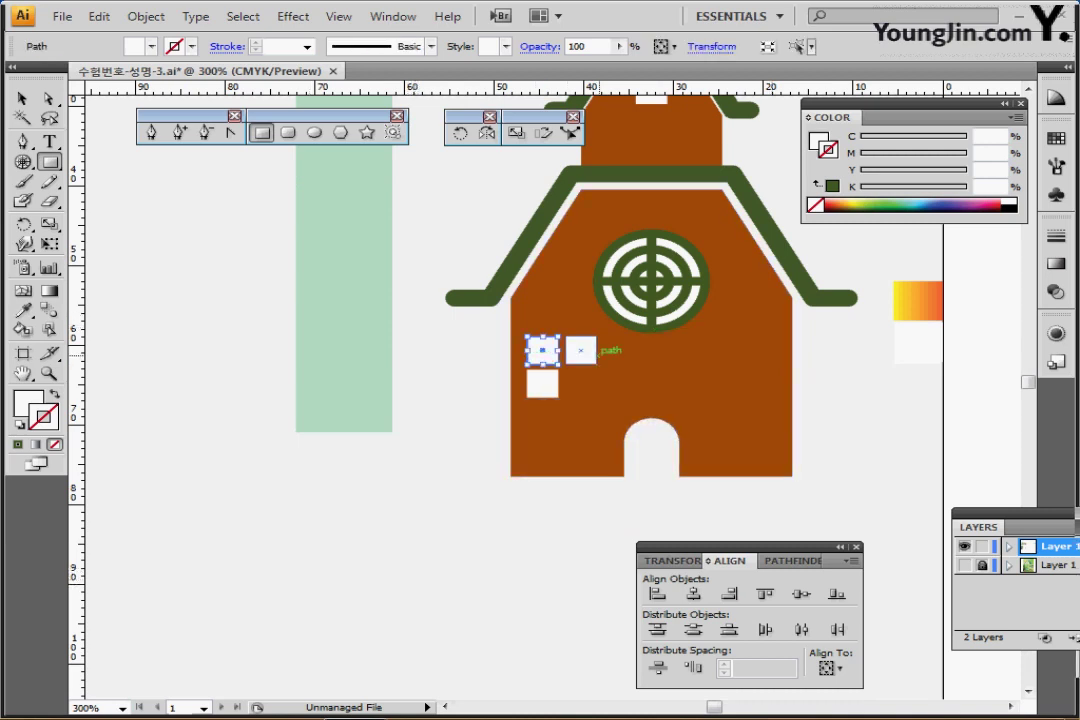
left_click(581, 350, "shift")
left_click(543, 384, "shift")
key("Right")
key("Right")
key("Right")
key("Right")
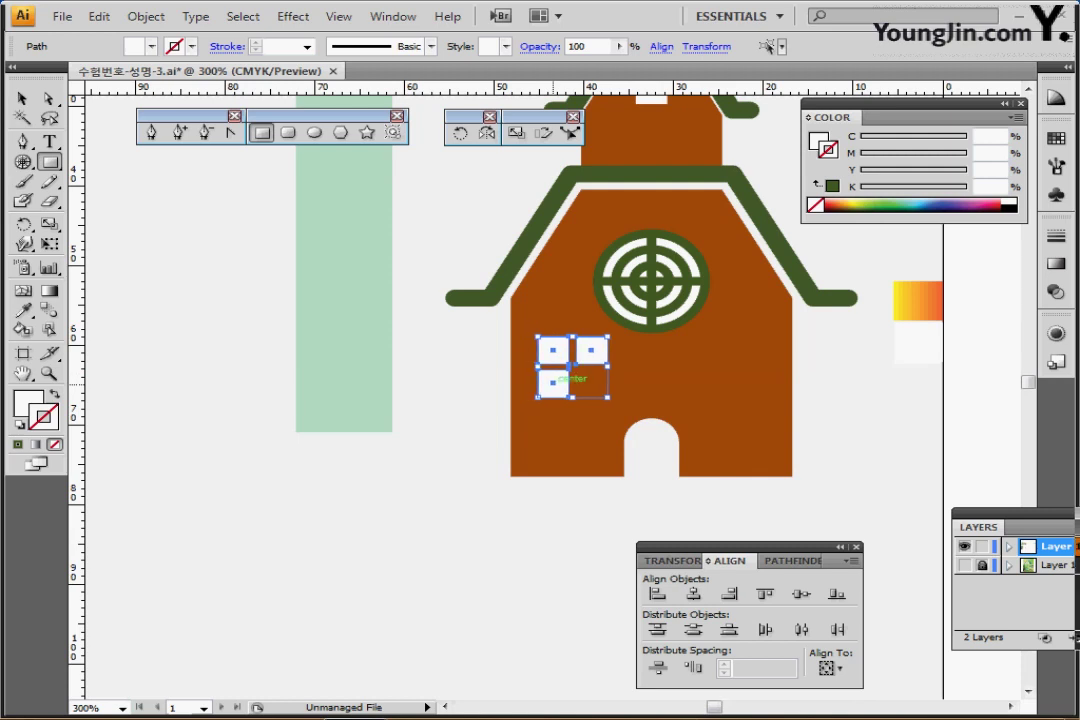
key("Right")
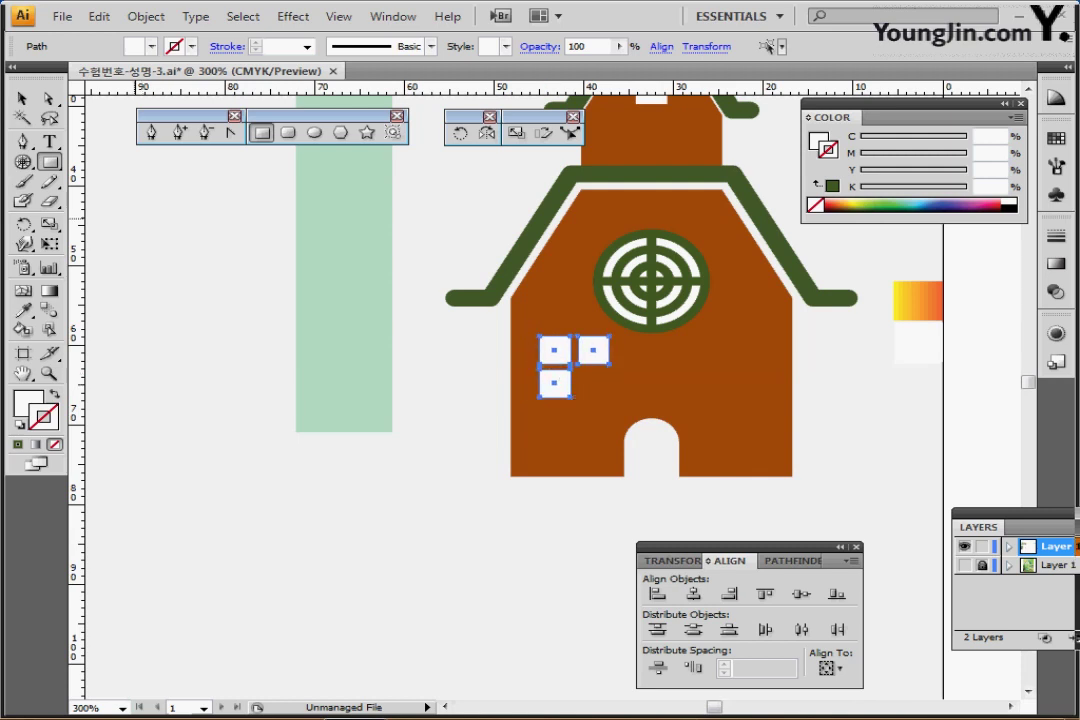
- Reflect a copy of the three windows across the barn's vertical centre axis onto the right half of the main wall
left_click(487, 133)
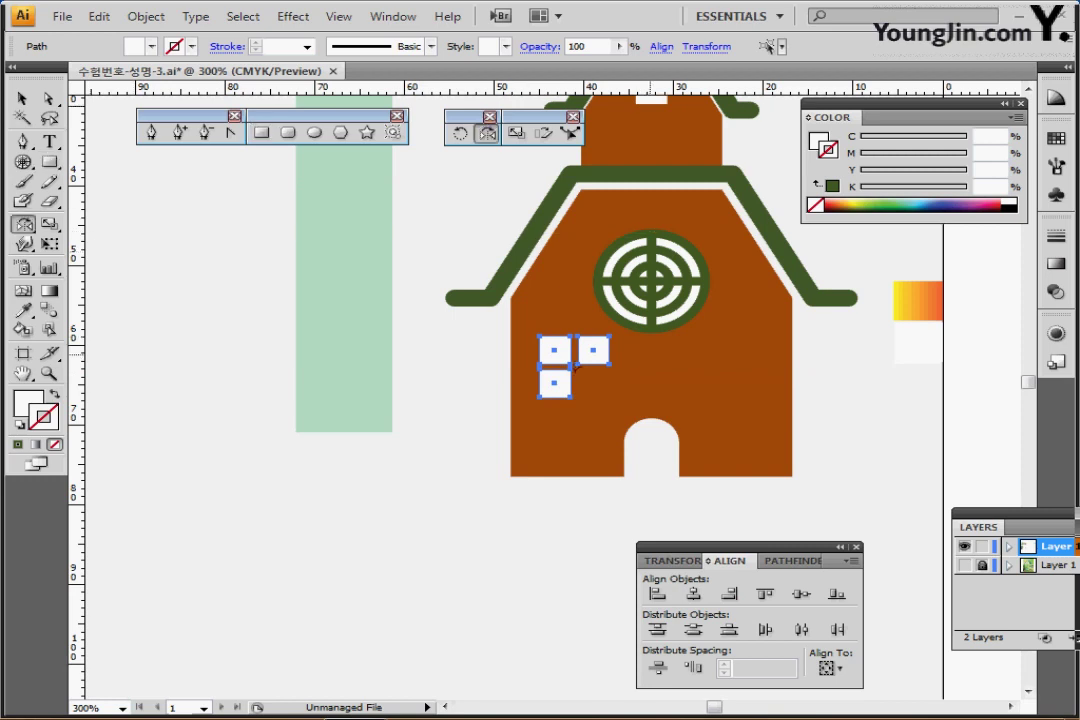
left_click(651, 352)
left_click_drag(593, 351, 815, 350)
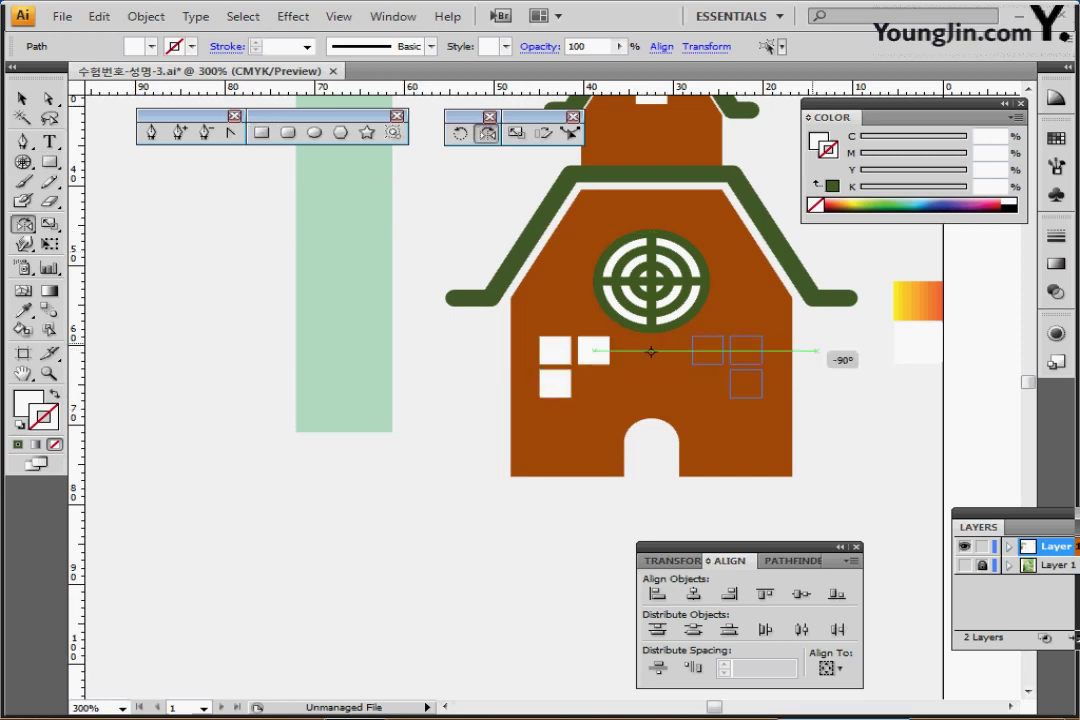
left_click_drag(651, 352, 651, 352)
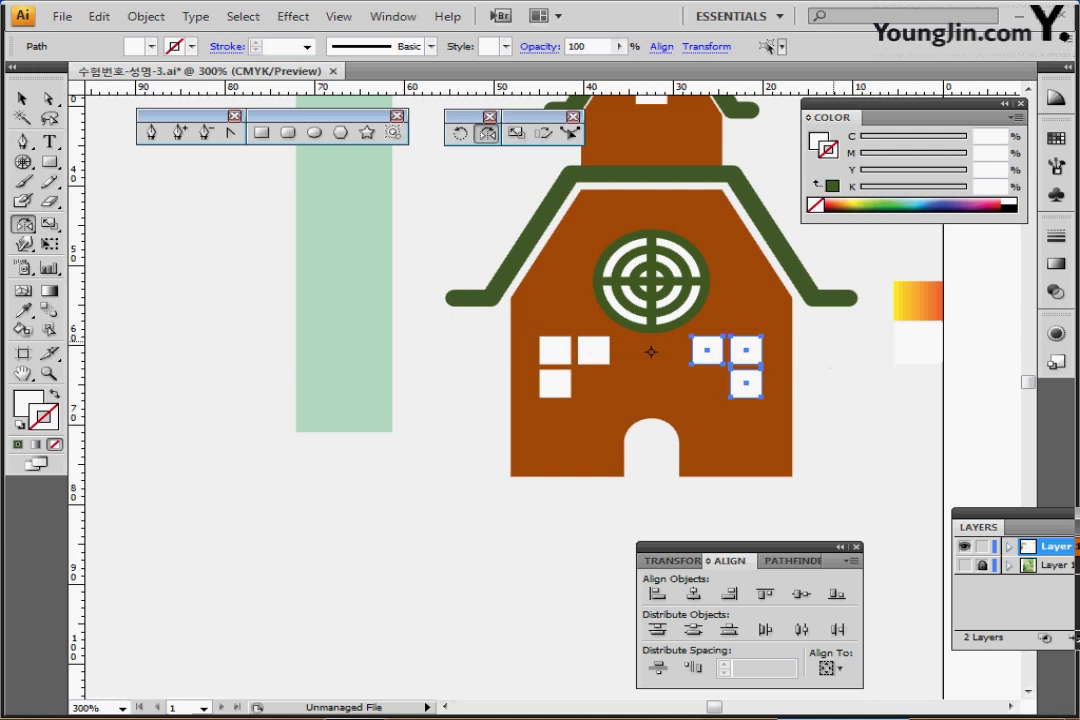
- Save the document with the completed barn
key("ctrl+minus")
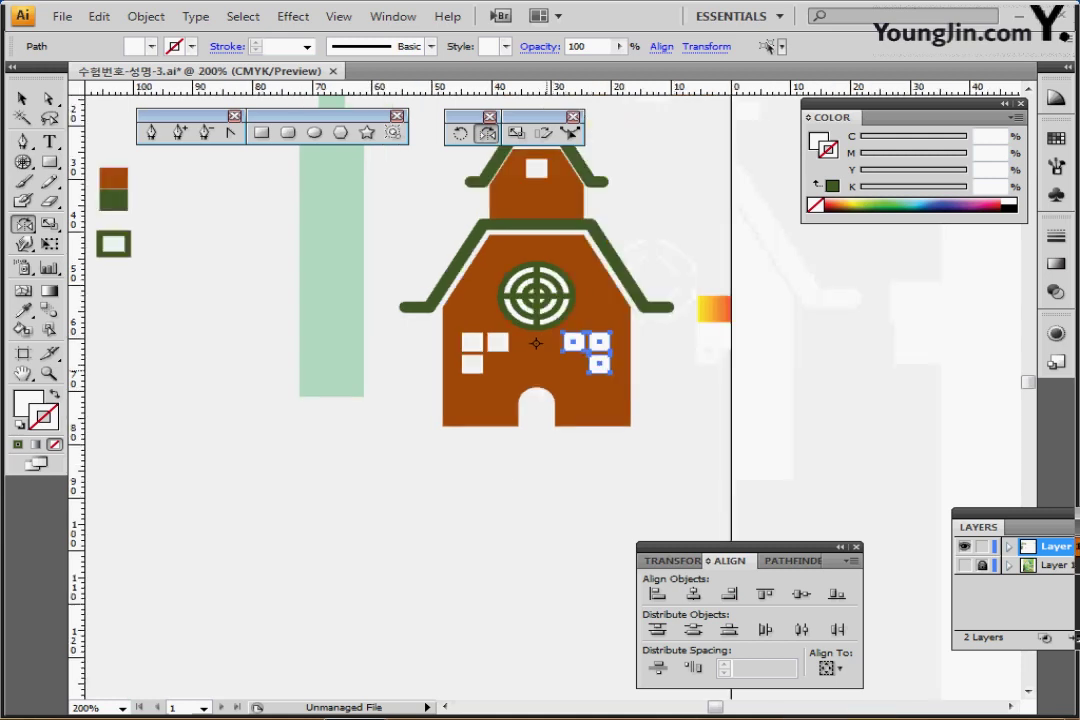
left_click_drag(538, 325, 631, 408)
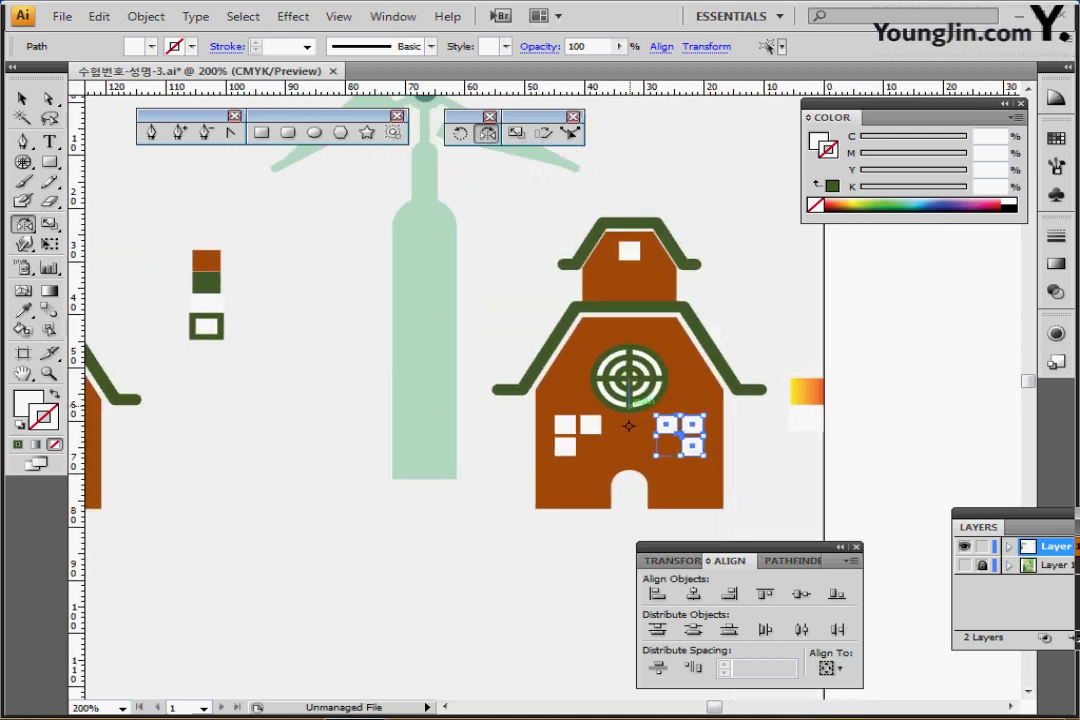
key("ctrl+s")
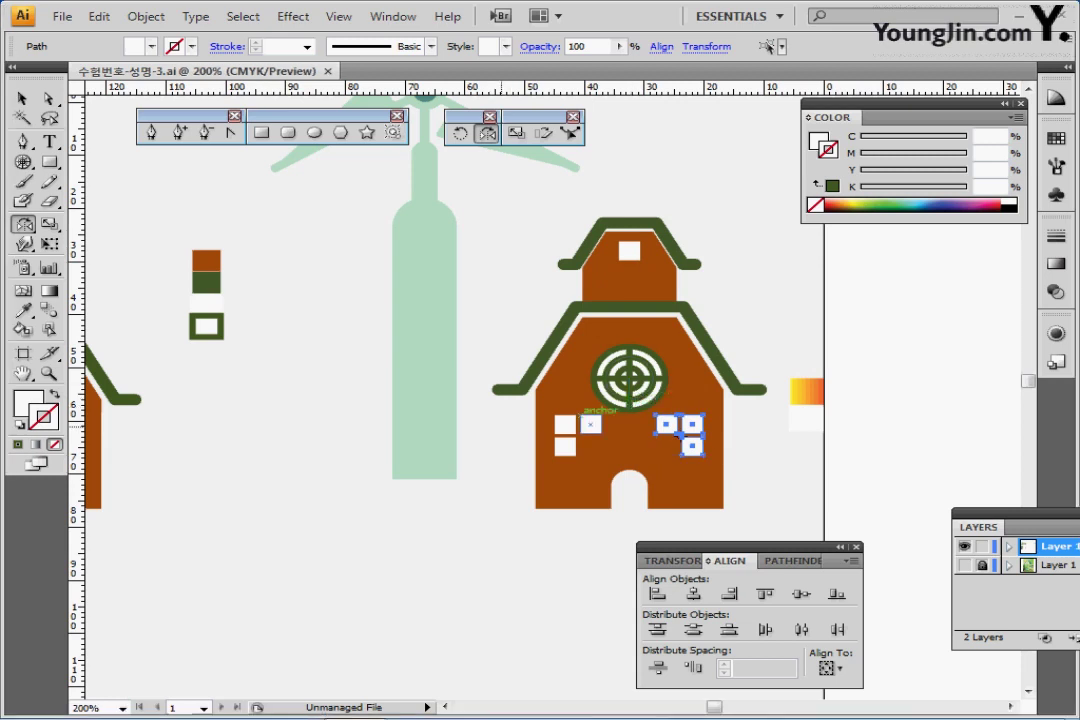
left_click_drag(499, 427, 598, 395)
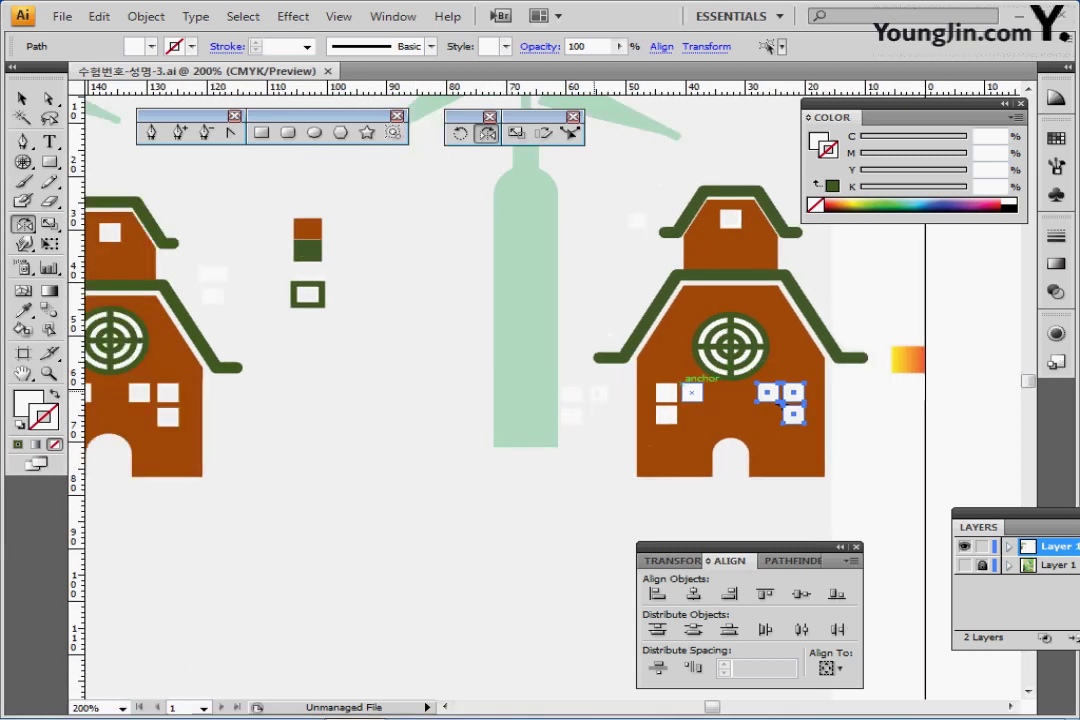
- Draw a dark green three-sided polygon with a 17 mm radius below the sample trees and flatten it to just over half its height
left_click_drag(691, 393, 876, 403)
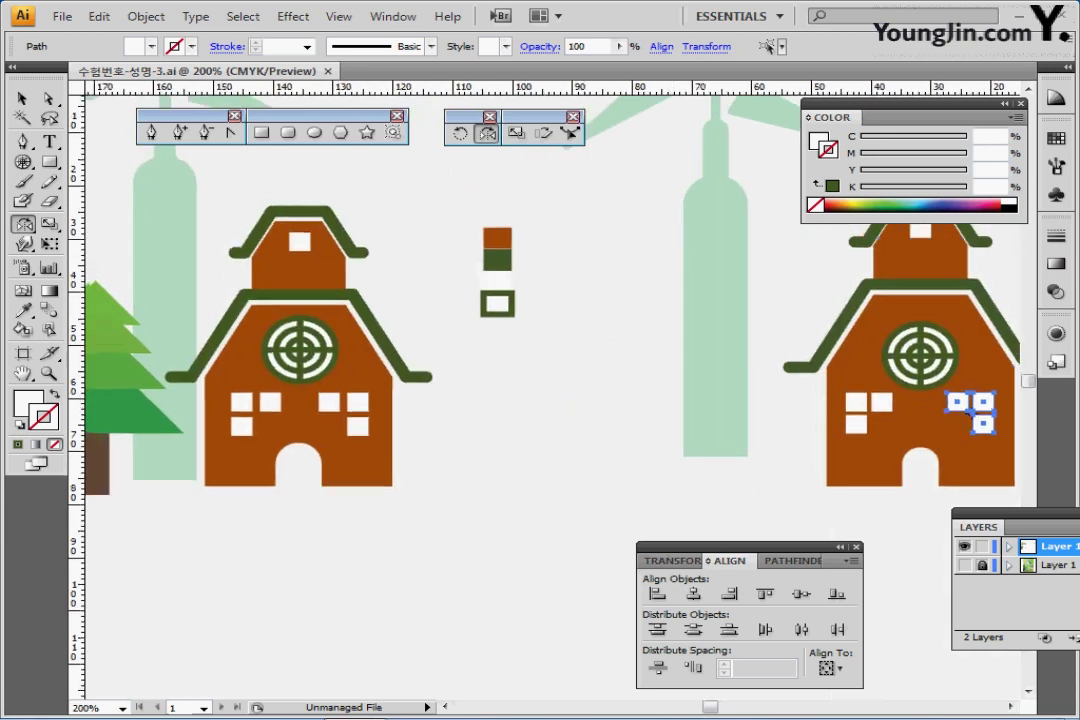
mouse_move(268, 414)
left_mouse_down()
mouse_move(518, 422)
mouse_move(684, 376)
mouse_move(658, 367)
mouse_move(653, 332)
mouse_move(656, 352)
left_mouse_up()
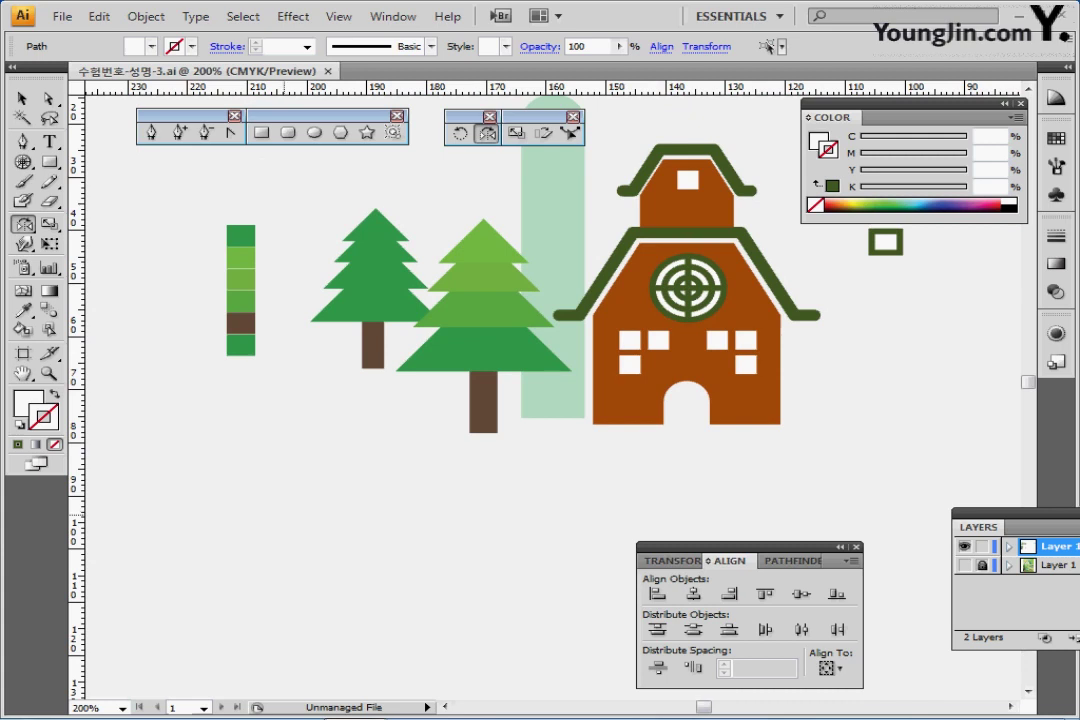
left_click(240, 236)
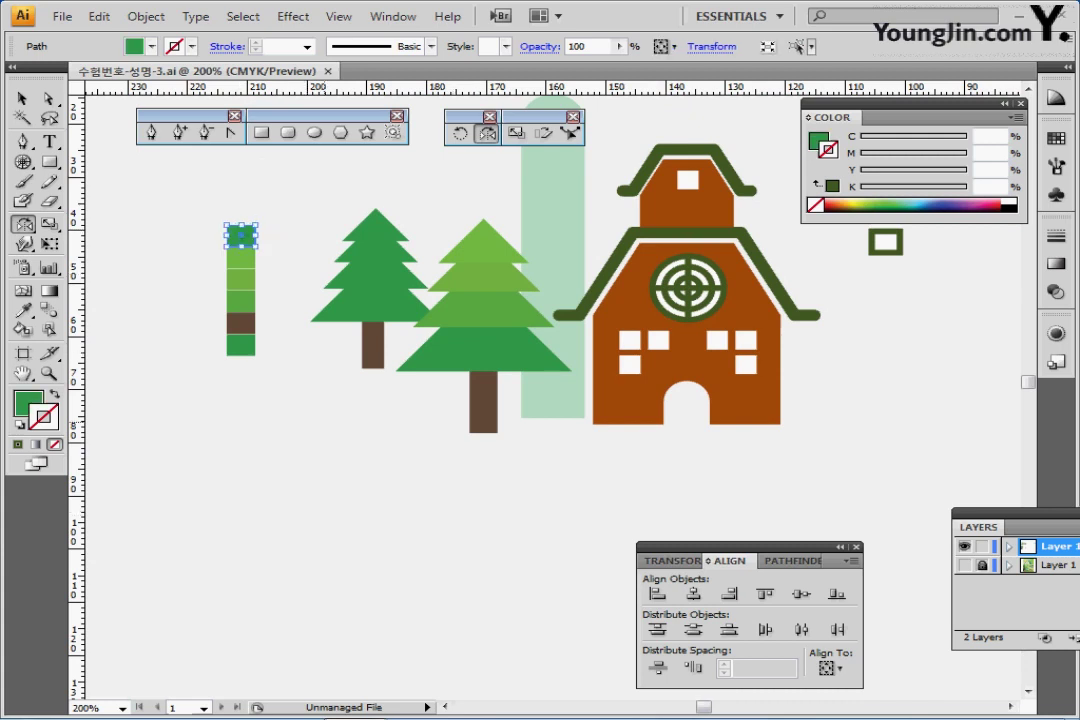
key("ctrl+shift+a")
left_click(341, 132)
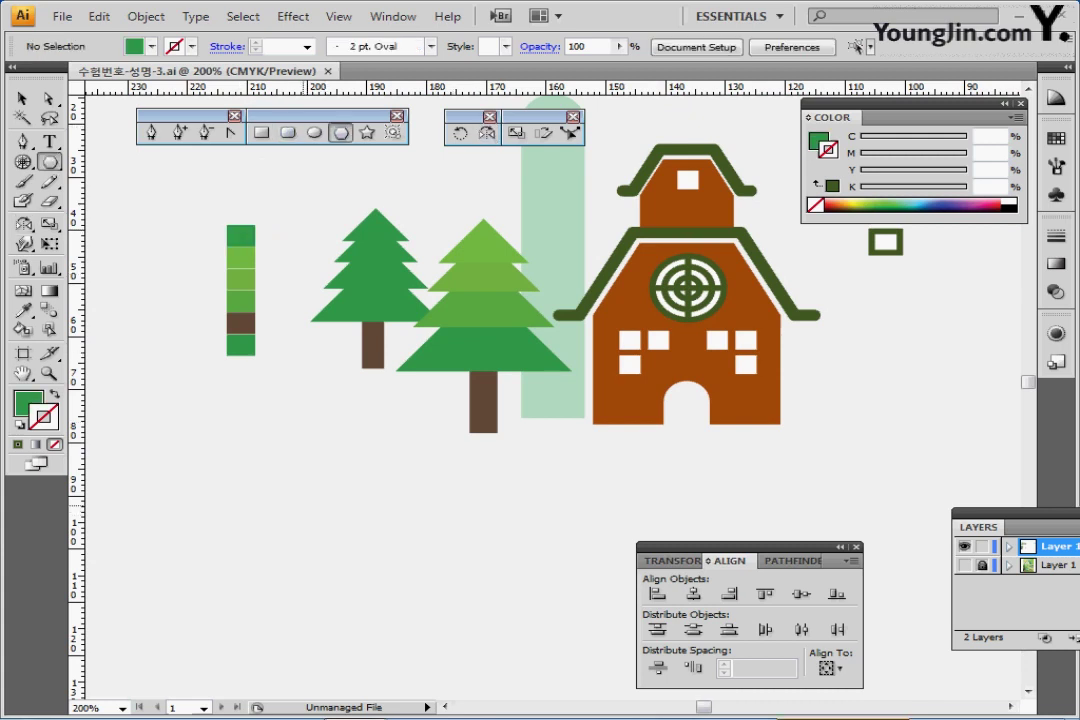
left_click(294, 531)
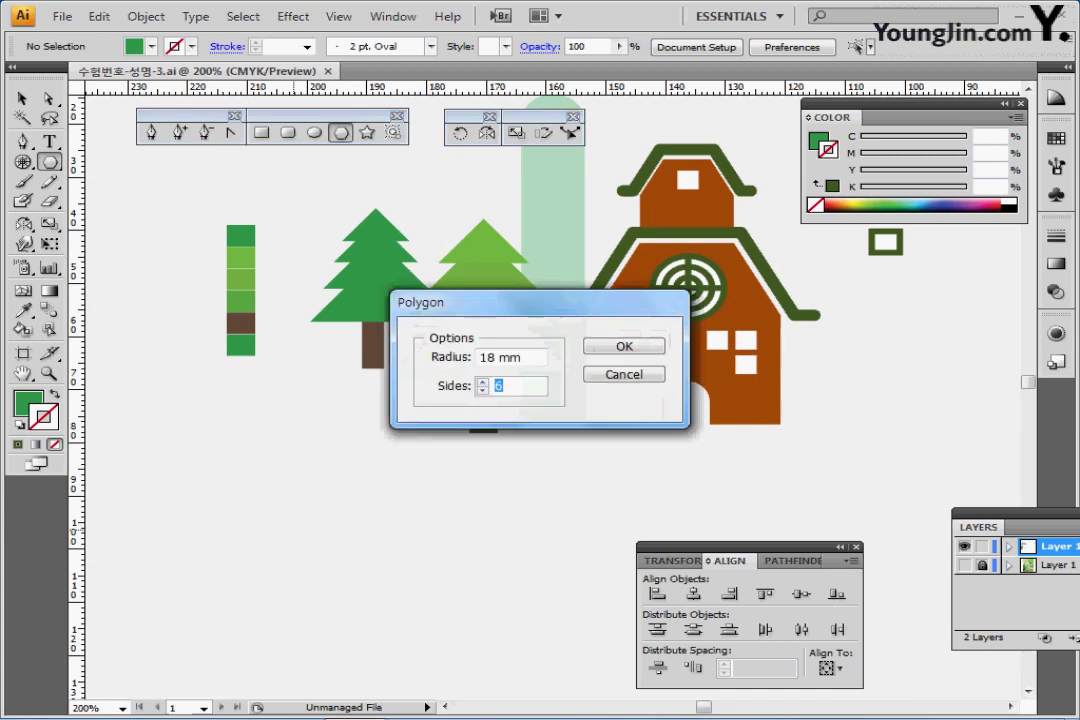
key("Tab")
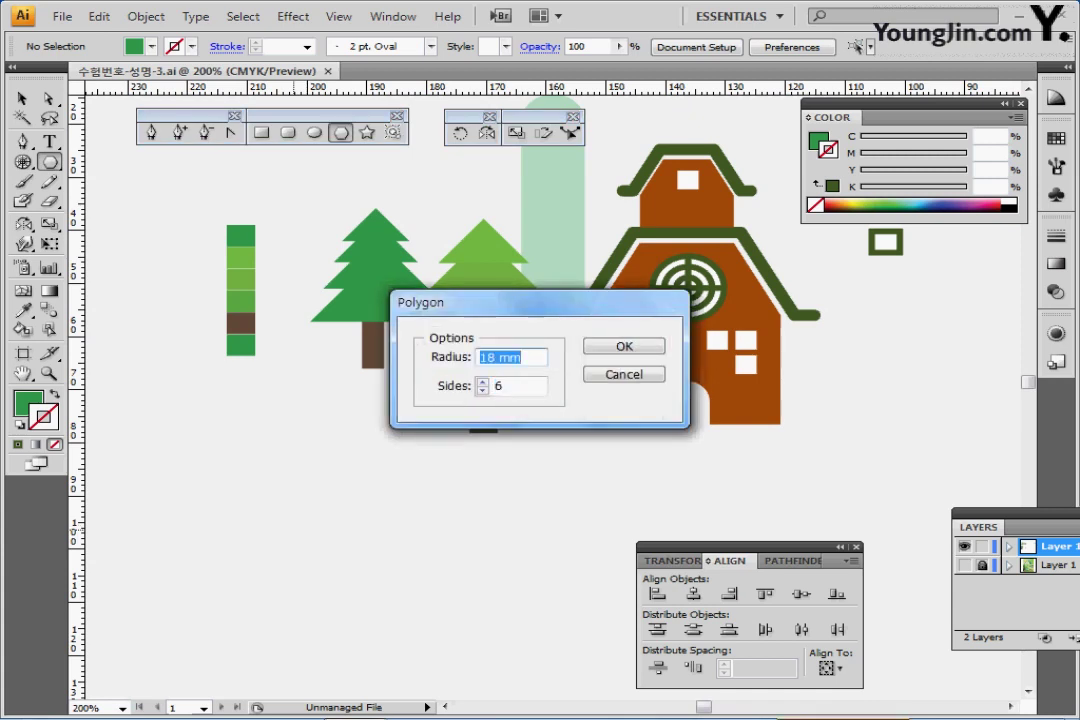
type("17")
key("Tab")
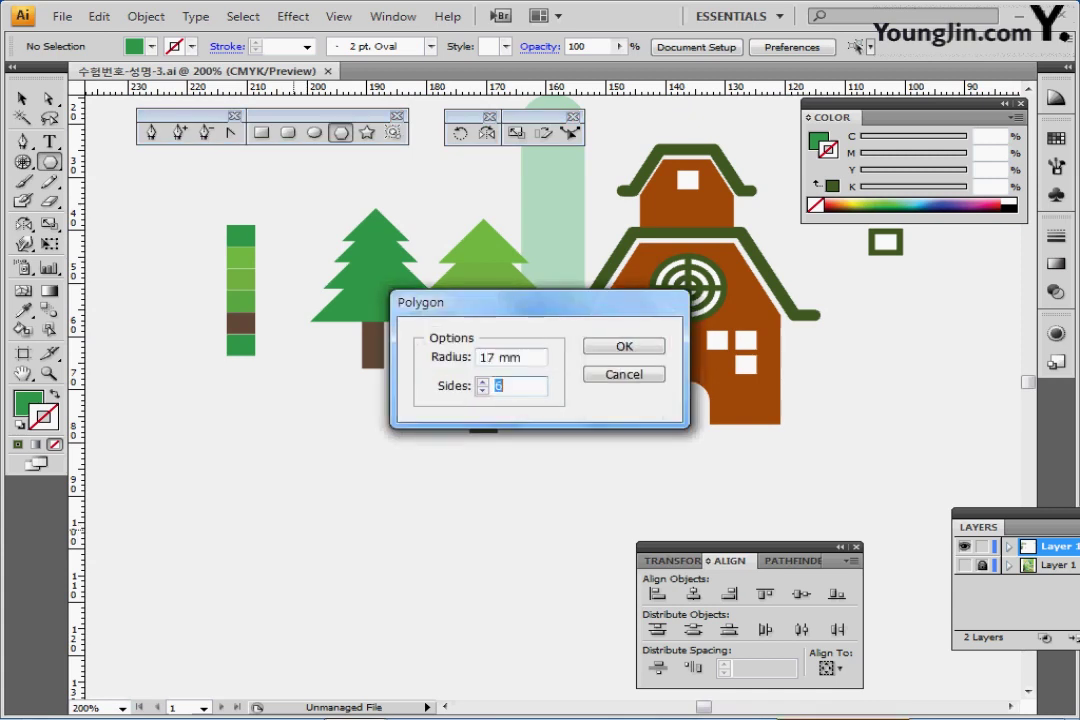
type("3")
key("Return")
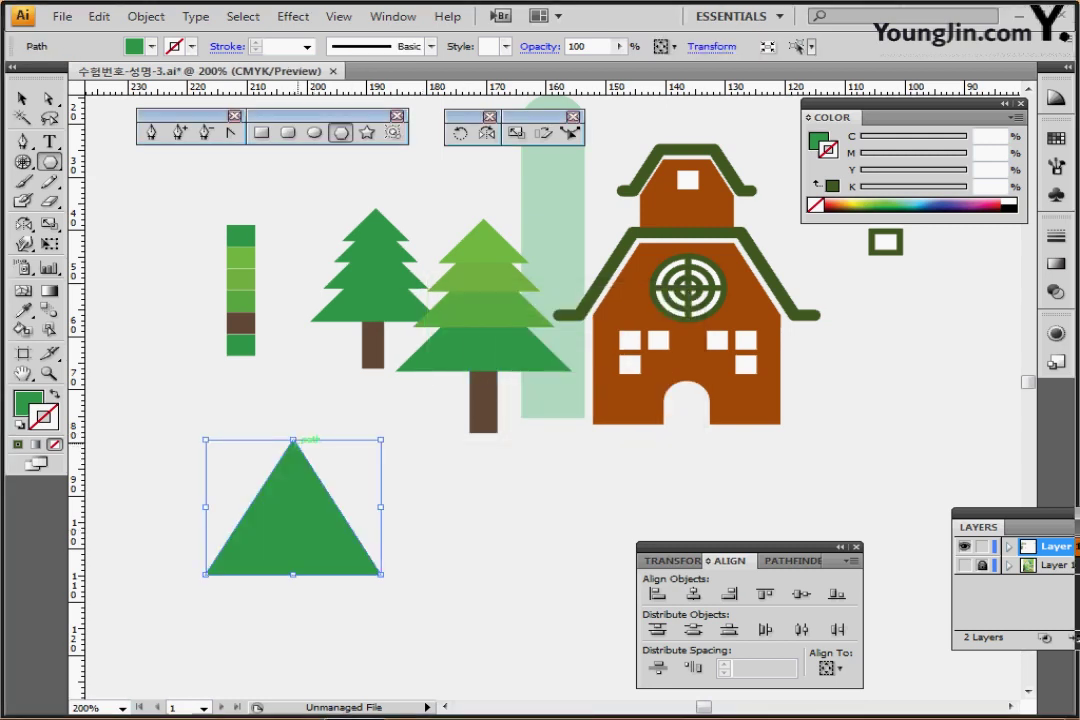
left_click_drag(293, 440, 293, 507)
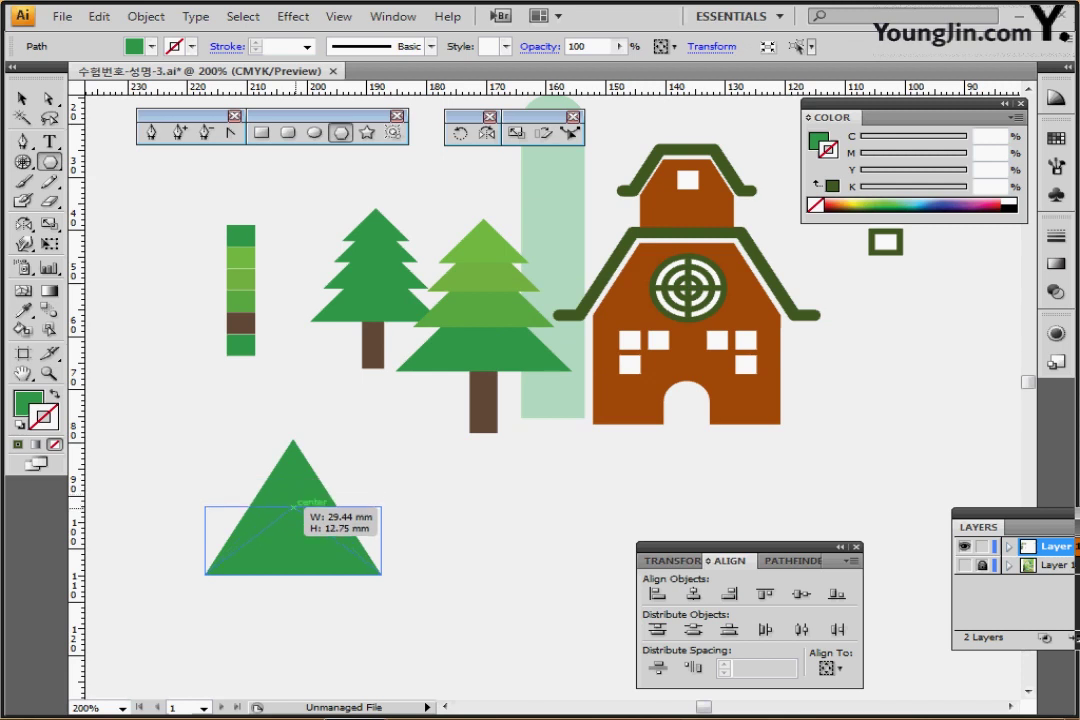
left_click_drag(293, 507, 293, 499)
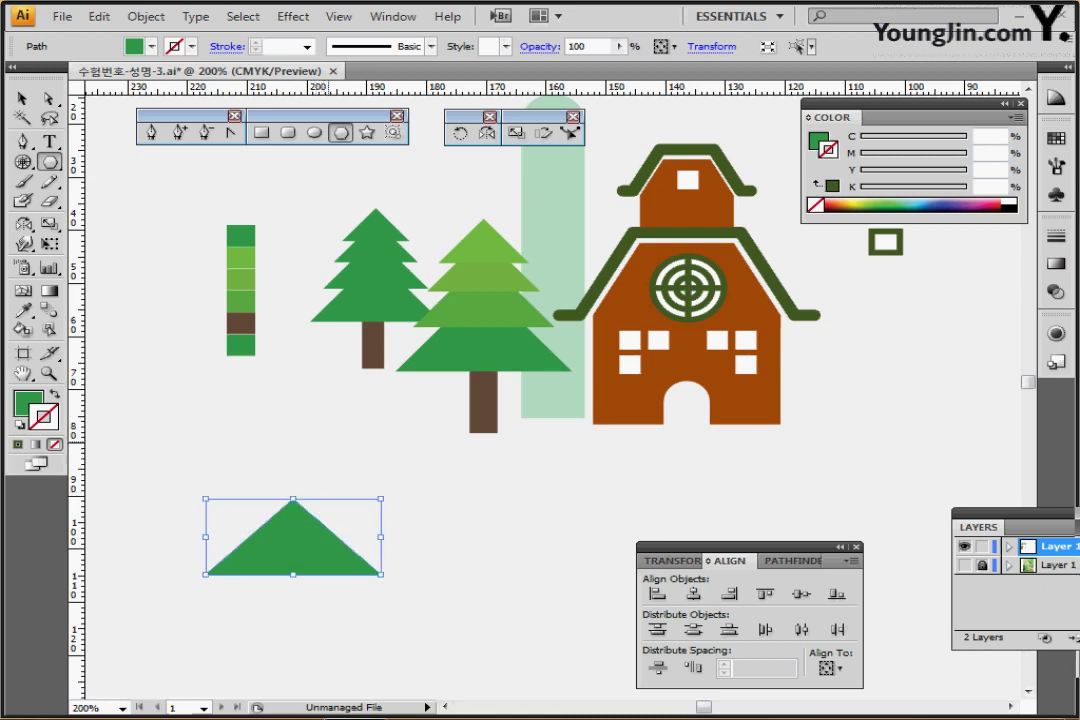
- Make a copy of the triangle scaled uniformly to 80% about a point above it, and repeat the transformation until four tiers are stacked
left_click(516, 132)
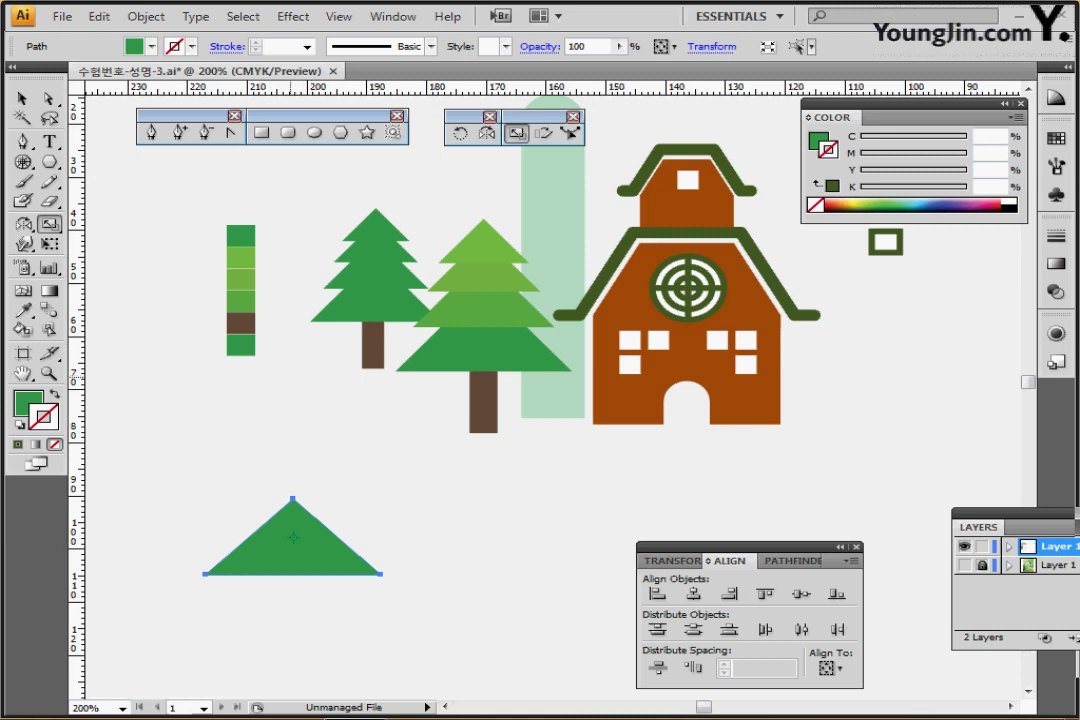
left_click(290, 377, "alt")
left_click_drag(480, 237, 571, 226)
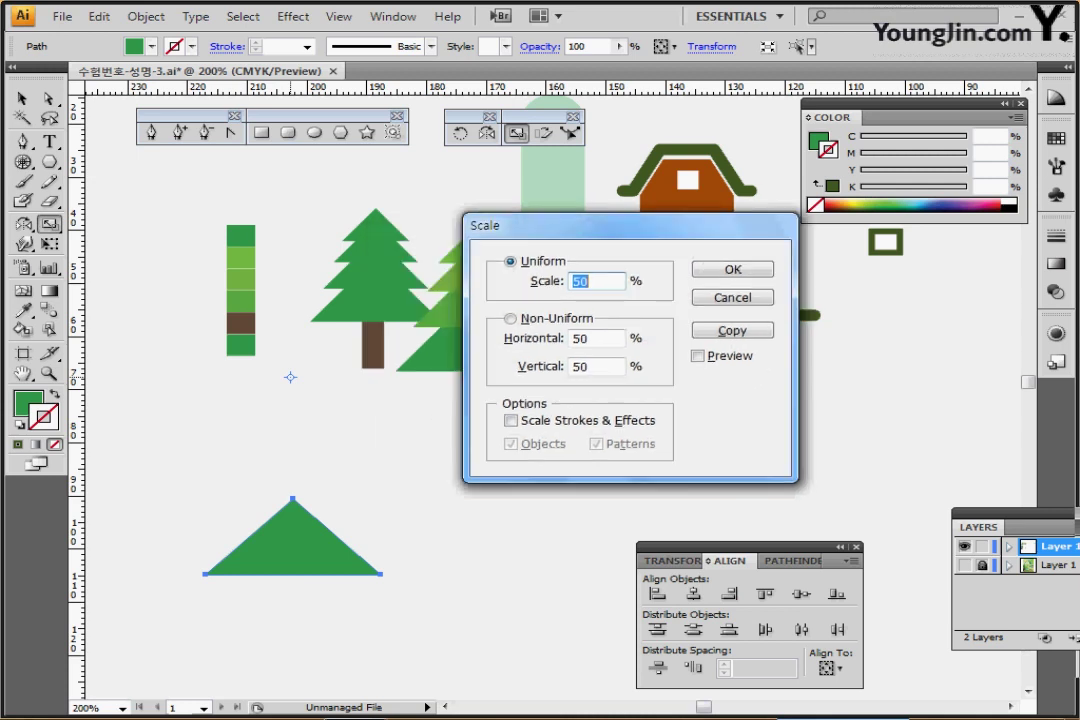
type("80")
key("alt+c")
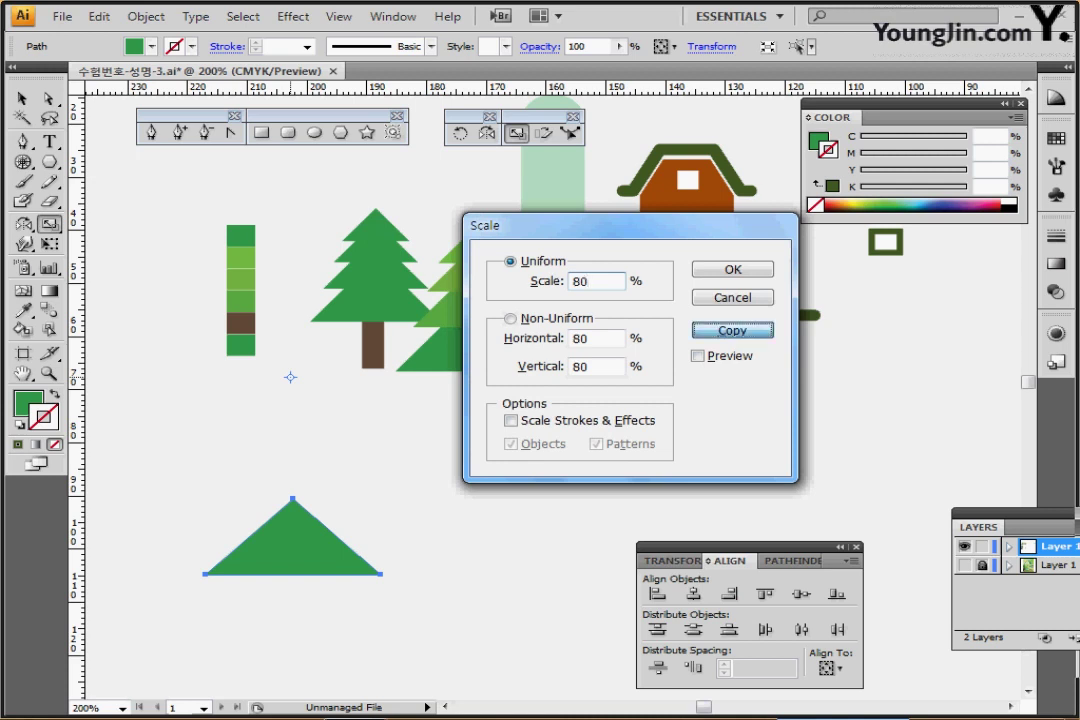
key("ctrl+d")
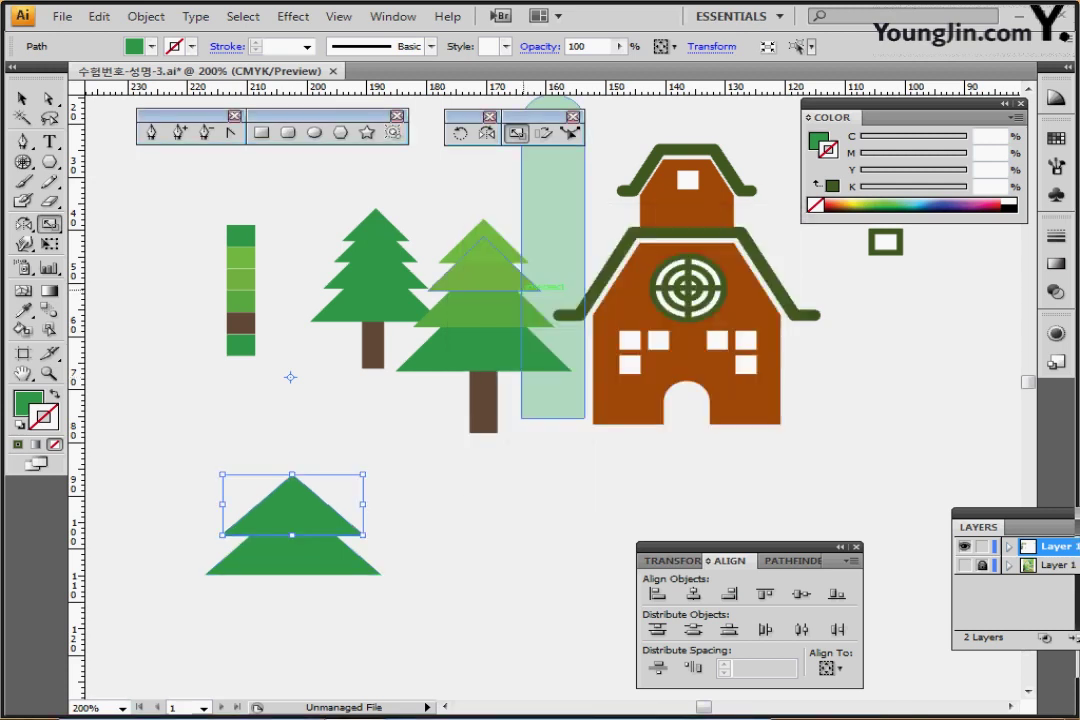
key("ctrl+shift+b")
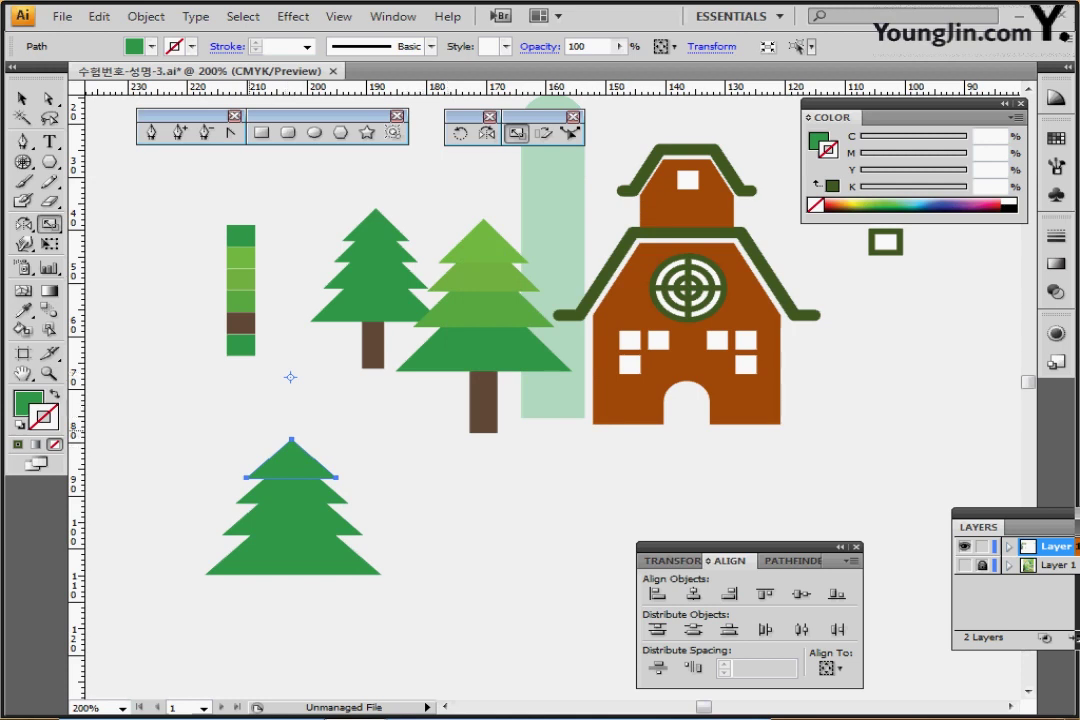
- Recolour the upper three tiers from the sample swatches, lightest green on top and darker downwards, and clear the selection
key("i")
left_click(241, 253)
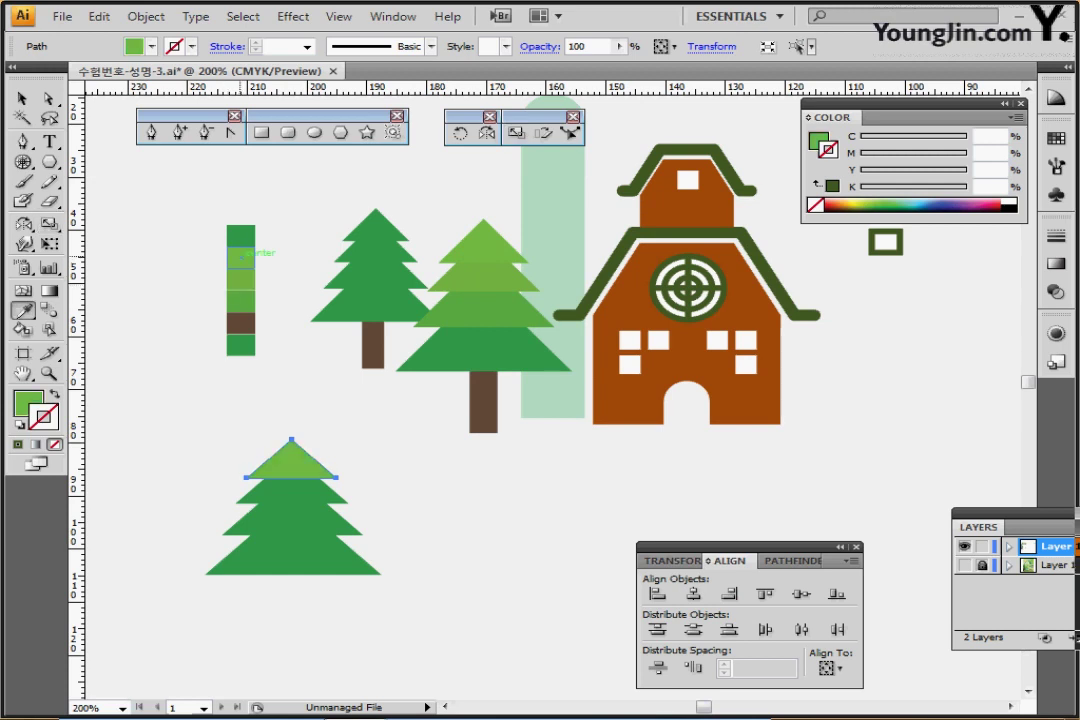
left_click(291, 490, "ctrl")
left_click(244, 282)
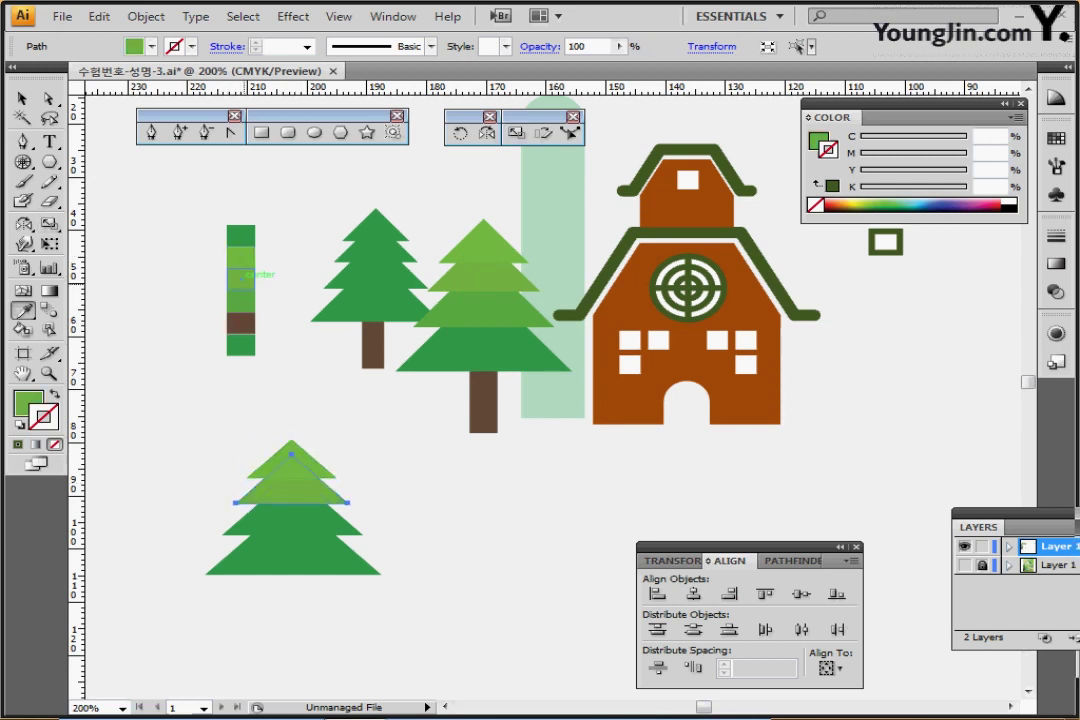
left_click(291, 518, "ctrl")
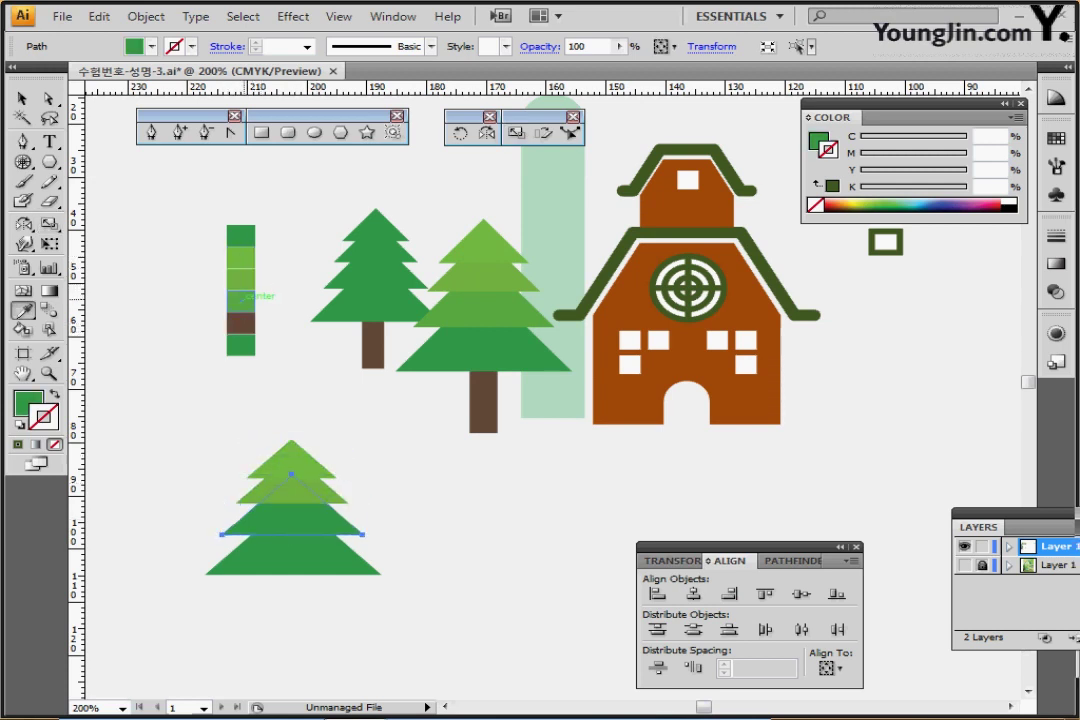
left_click(241, 296)
key("ctrl+shift+a")
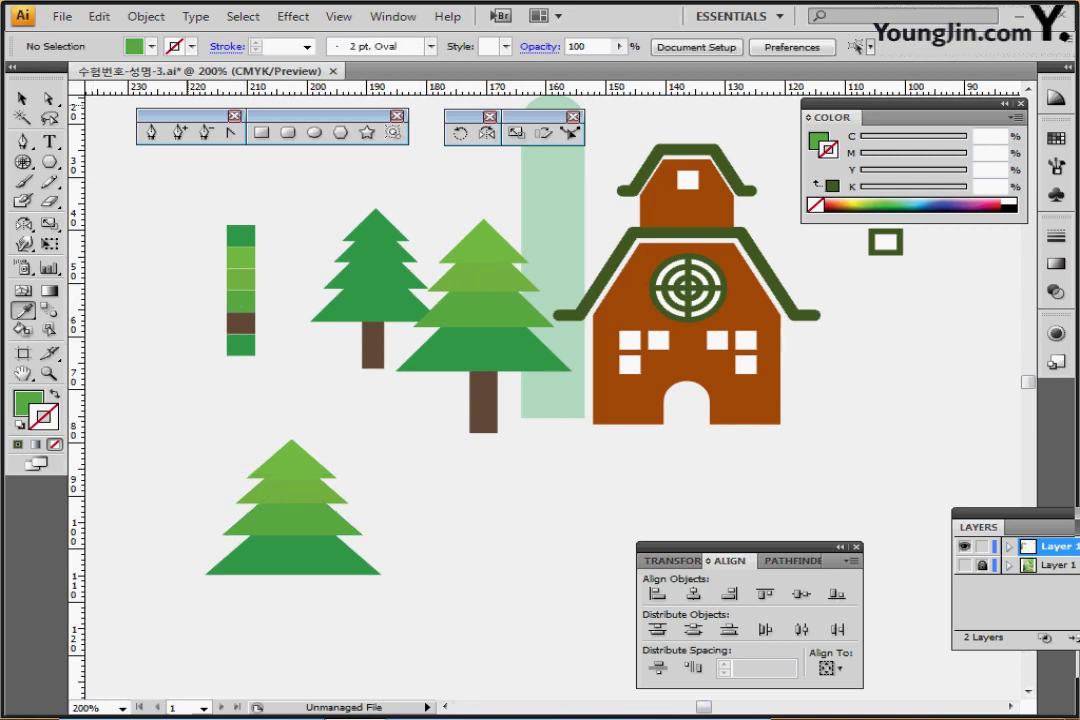
- Add a narrow rectangular trunk under the tiers, fill it with the brown swatch colour and send it to the back
left_click(261, 132)
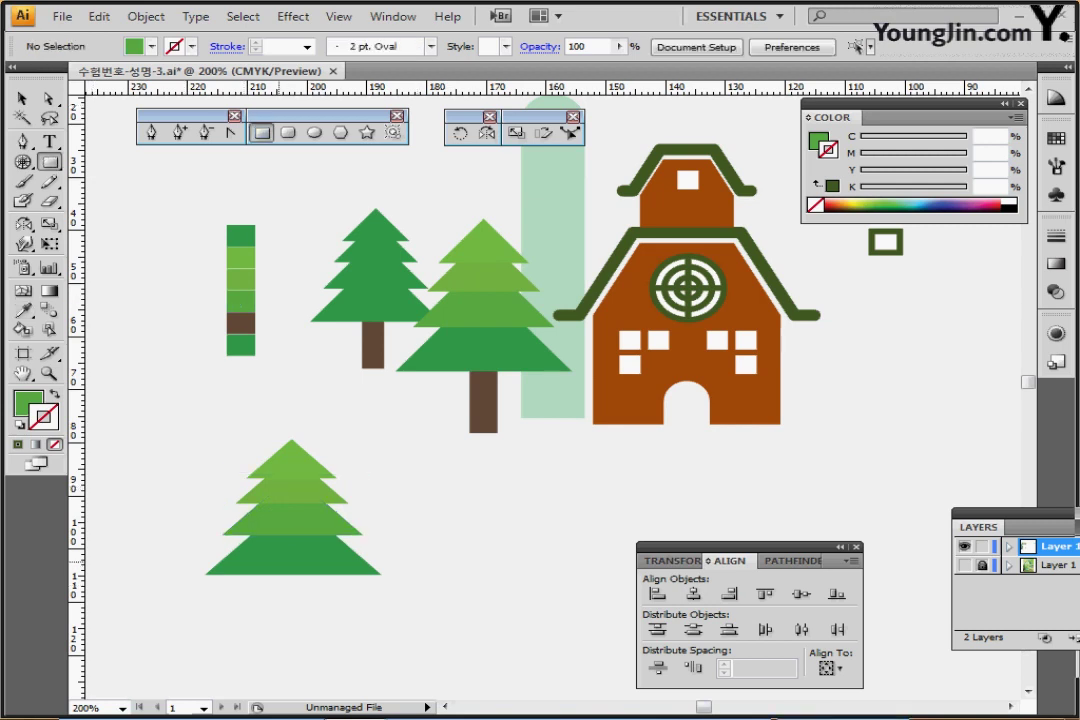
left_click_drag(279, 562, 302, 641)
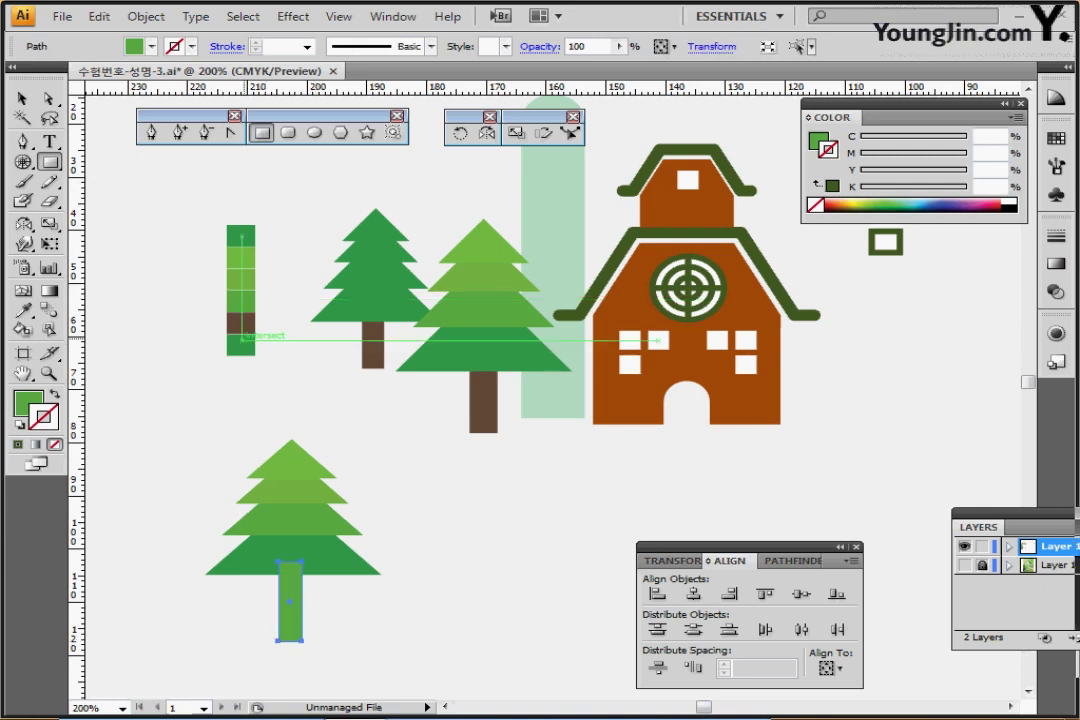
key("i")
left_click(240, 322)
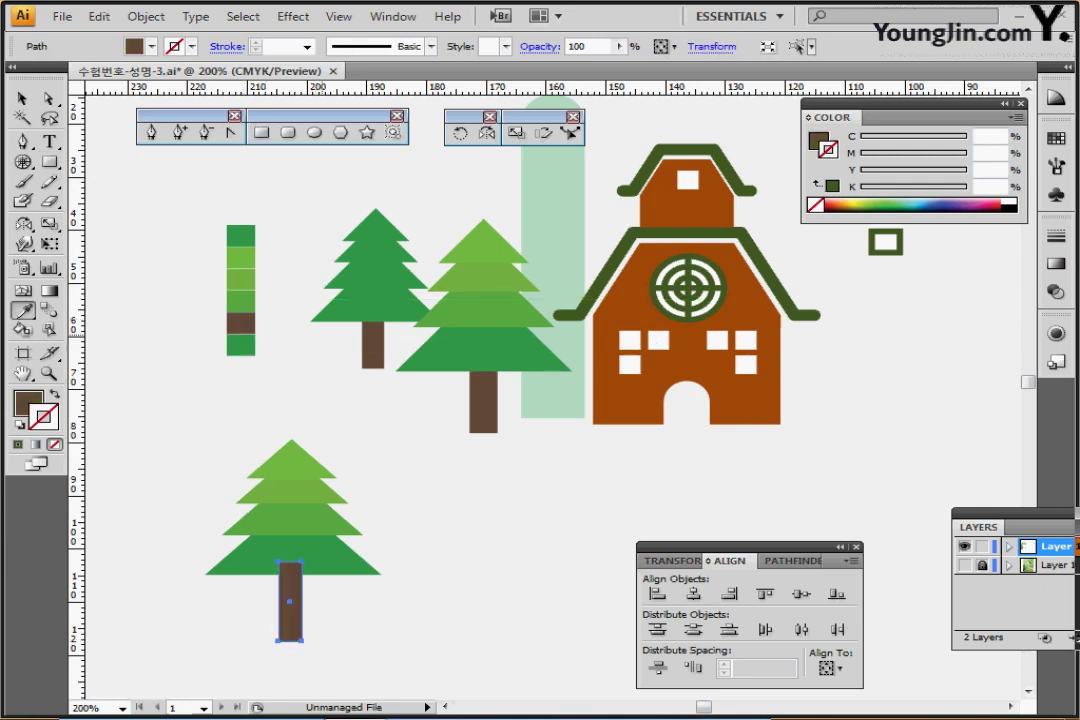
key("ctrl+shift+[")
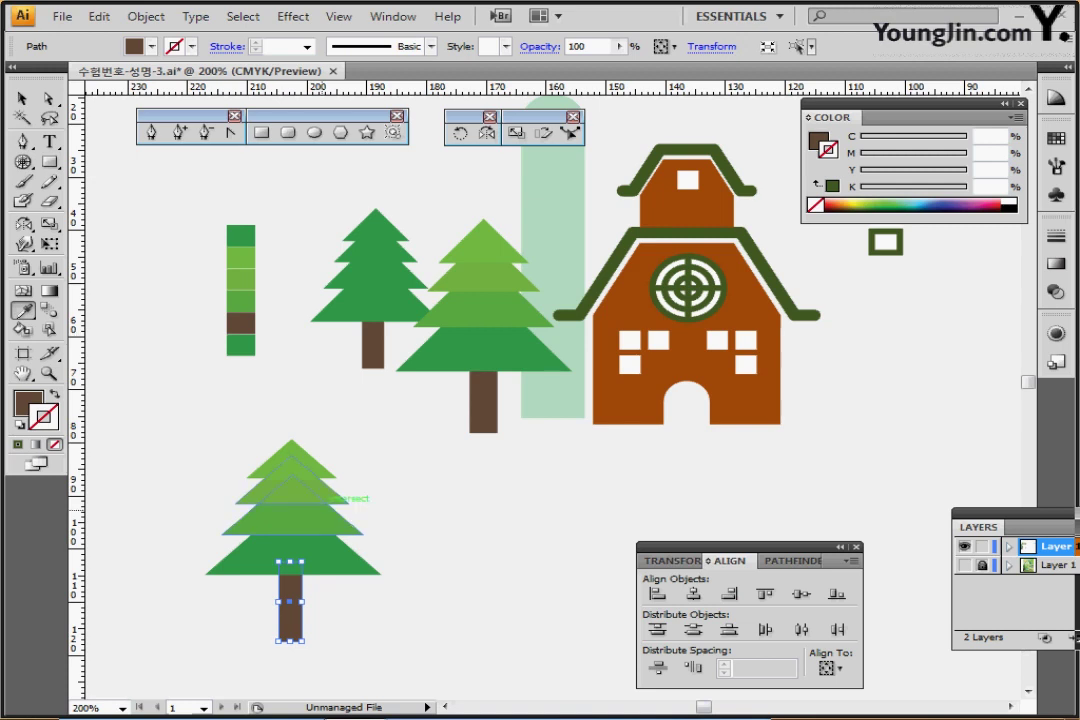
left_click(238, 428, "ctrl")
- Select the whole new tree, align its tiers and trunk on a common vertical centre axis, and deselect it
scroll(325, 466, "down", 1)
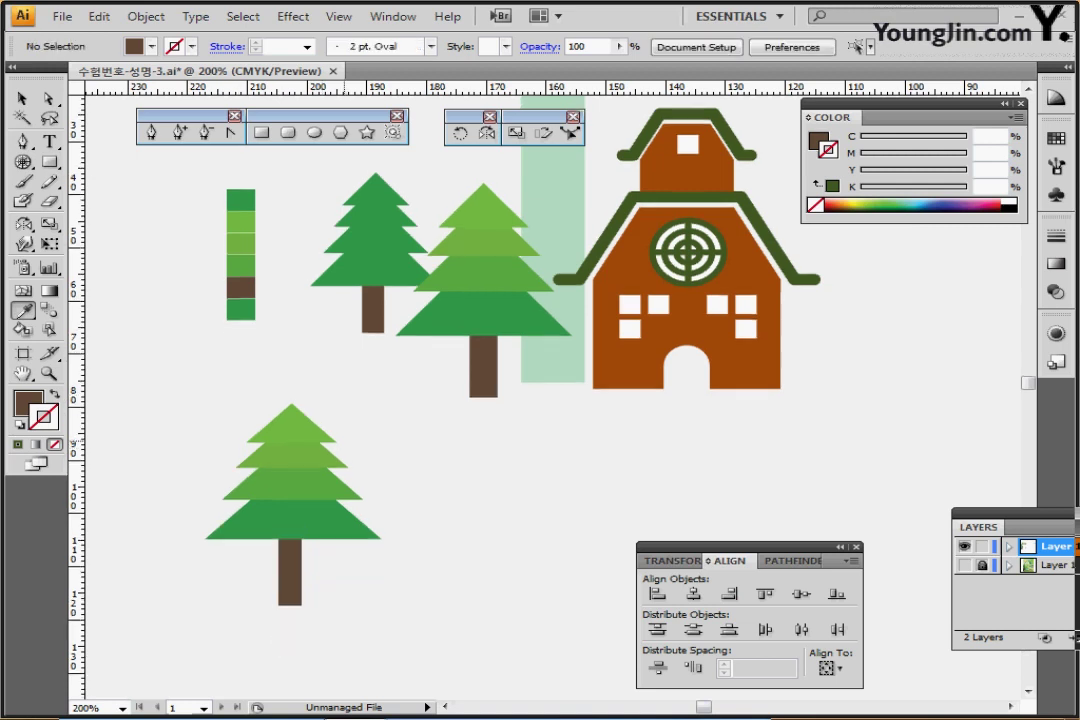
left_click_drag(223, 402, 358, 626)
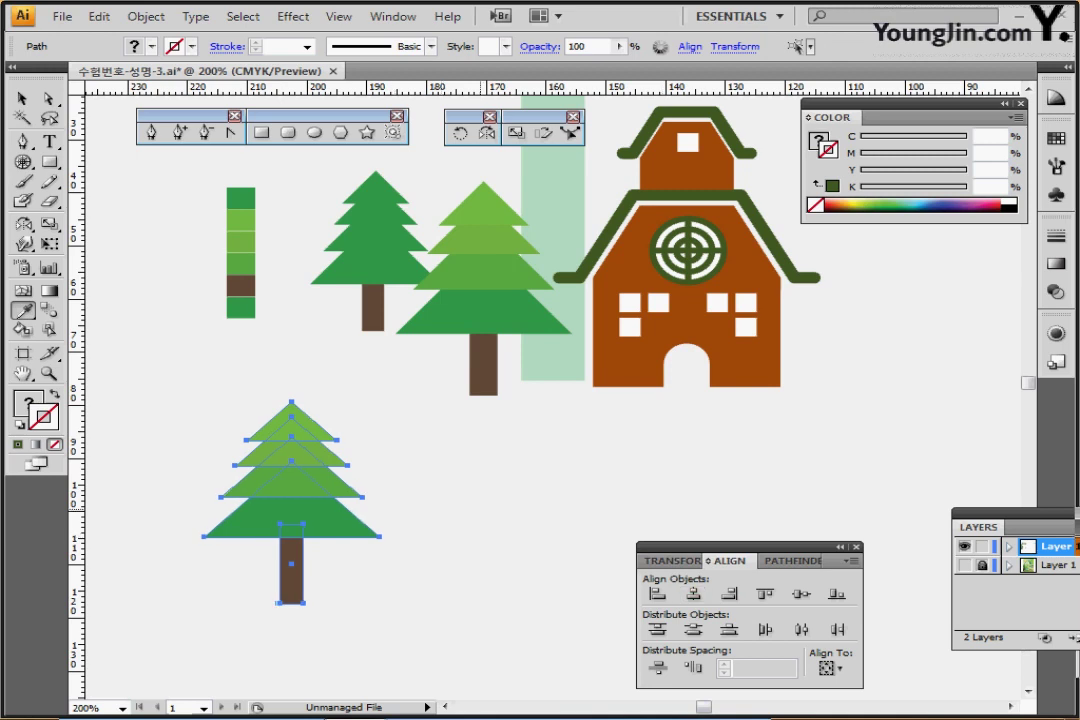
left_click(488, 476, "ctrl")
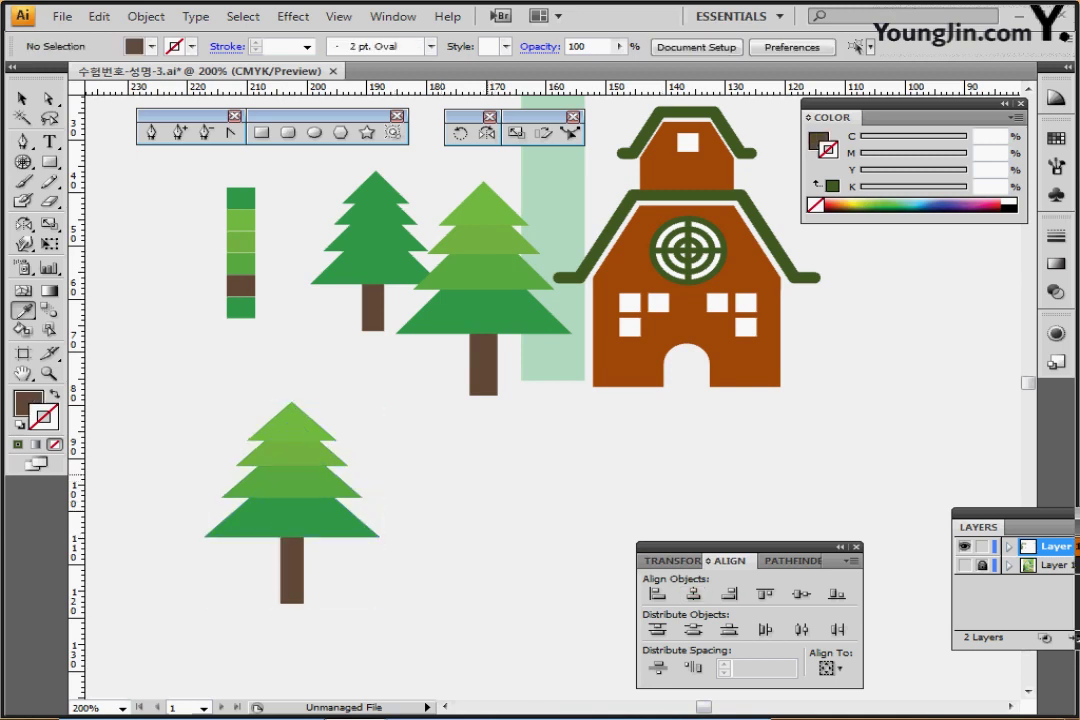
- Place a copy of the tree behind and to the upper left of the original, scaled down to about three quarters of its size
scroll(480, 380, "down", 1)
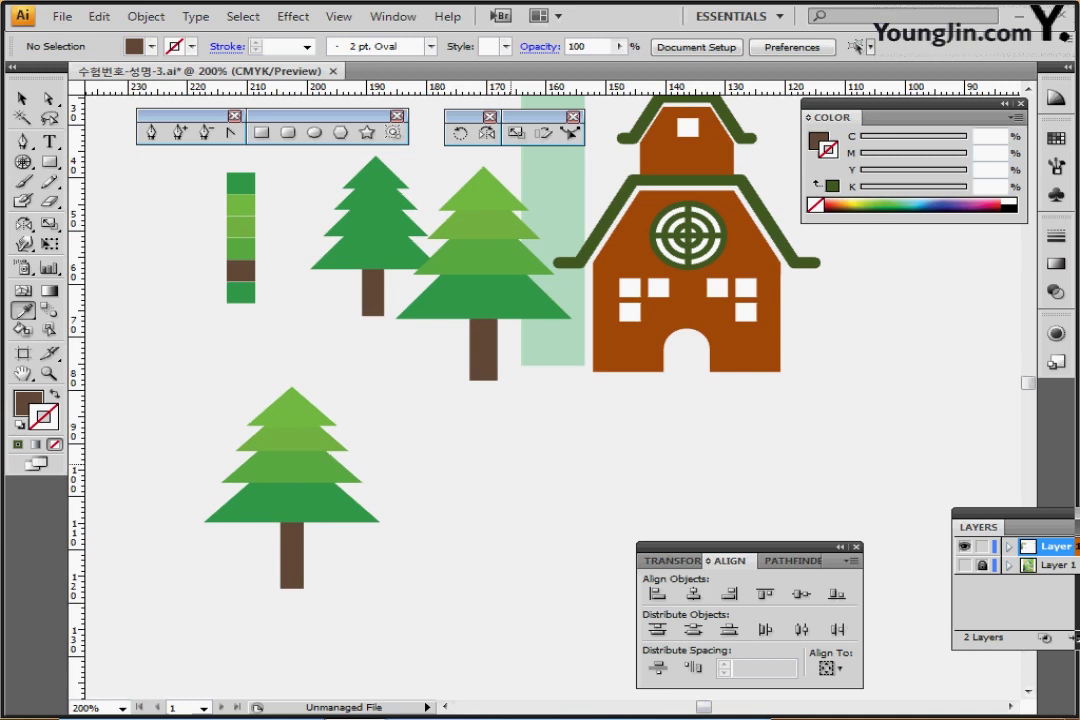
left_click_drag(318, 507, 375, 512)
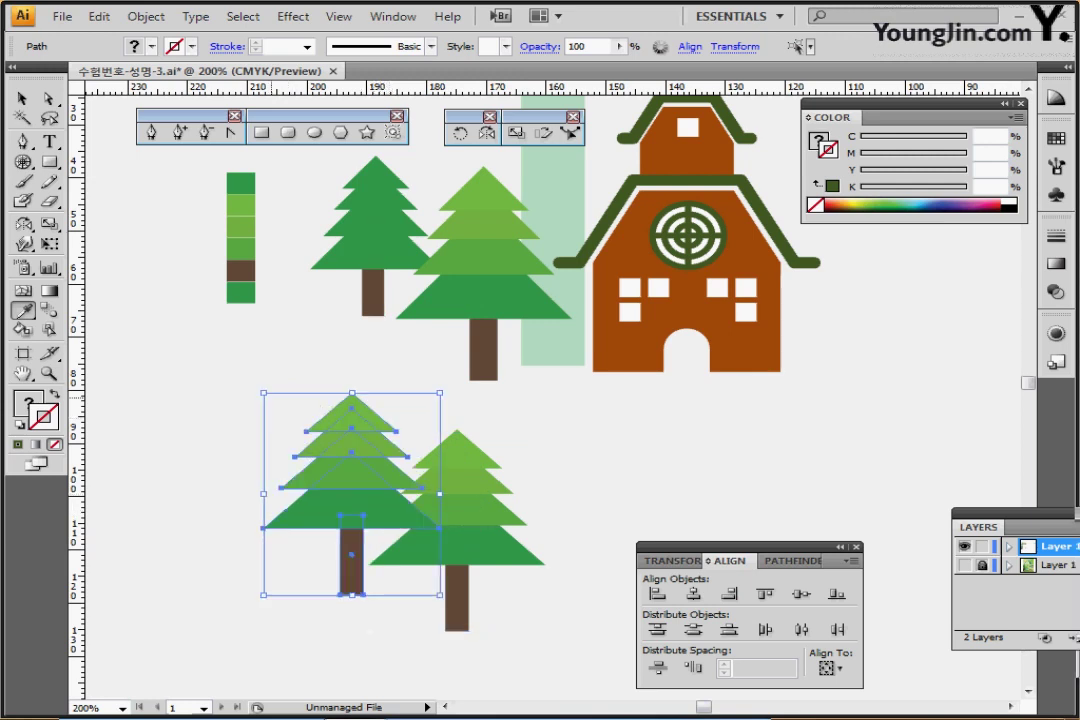
left_click_drag(263, 393, 326, 438)
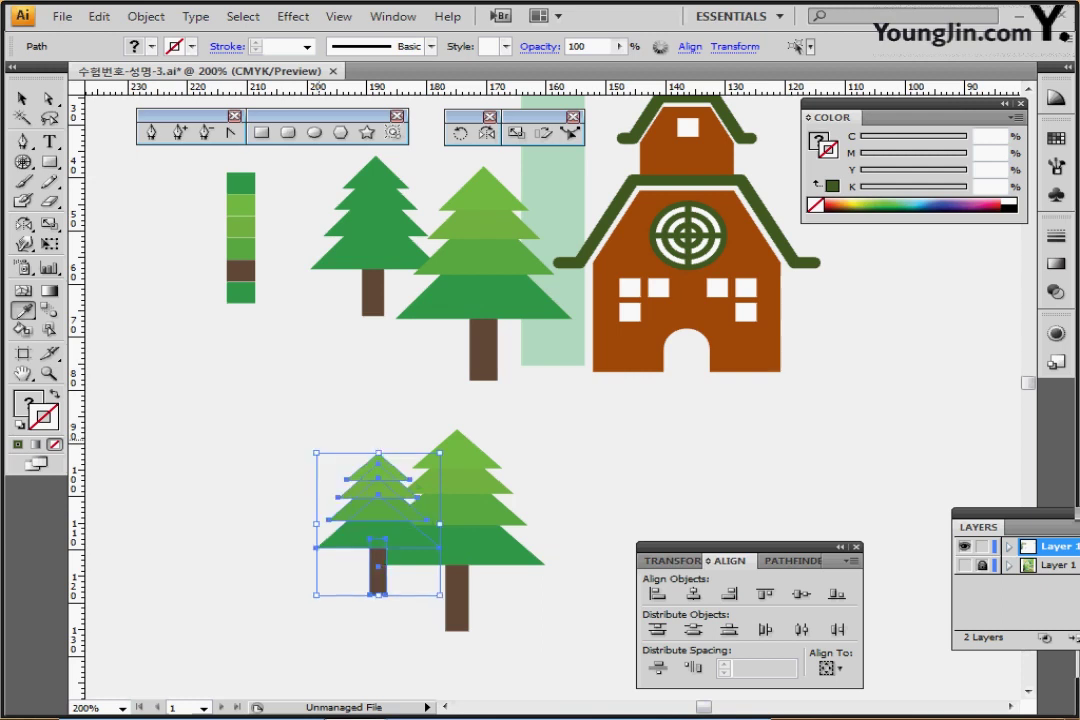
left_click_drag(375, 510, 345, 500)
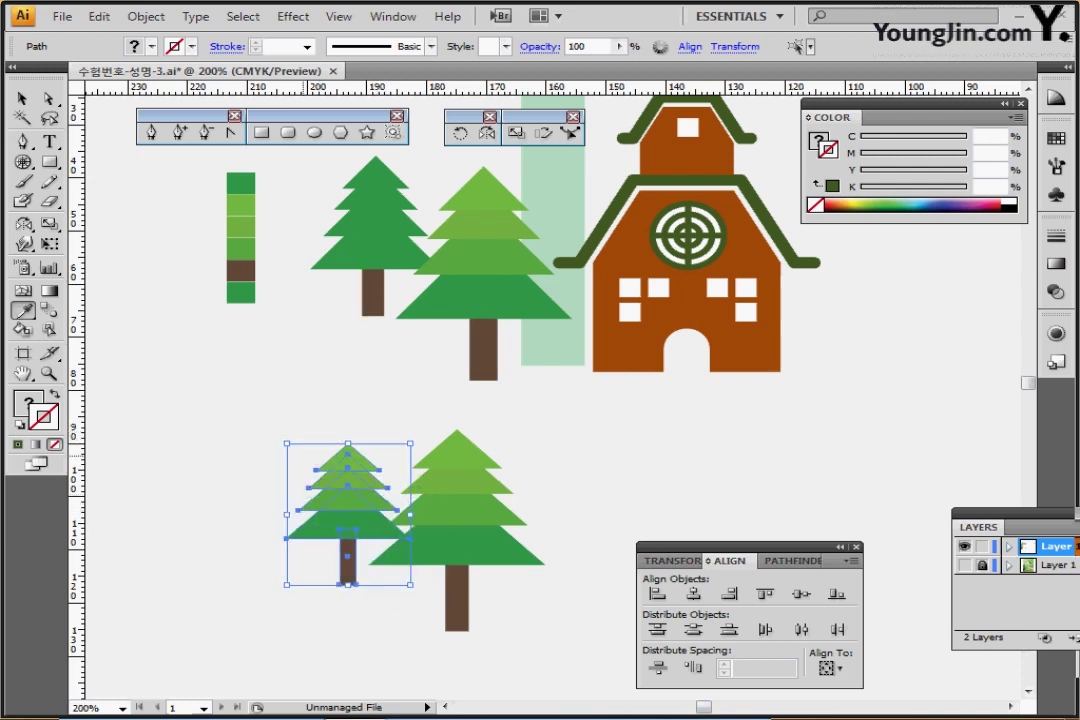
left_click_drag(288, 444, 278, 432)
mouse_move(349, 495)
left_mouse_down()
mouse_move(357, 500)
mouse_move(352, 482)
left_mouse_up()
left_click(300, 393, "ctrl")
- Select the four foliage tiers of the smaller tree and unite them into a single shape
left_click_drag(315, 395, 325, 490)
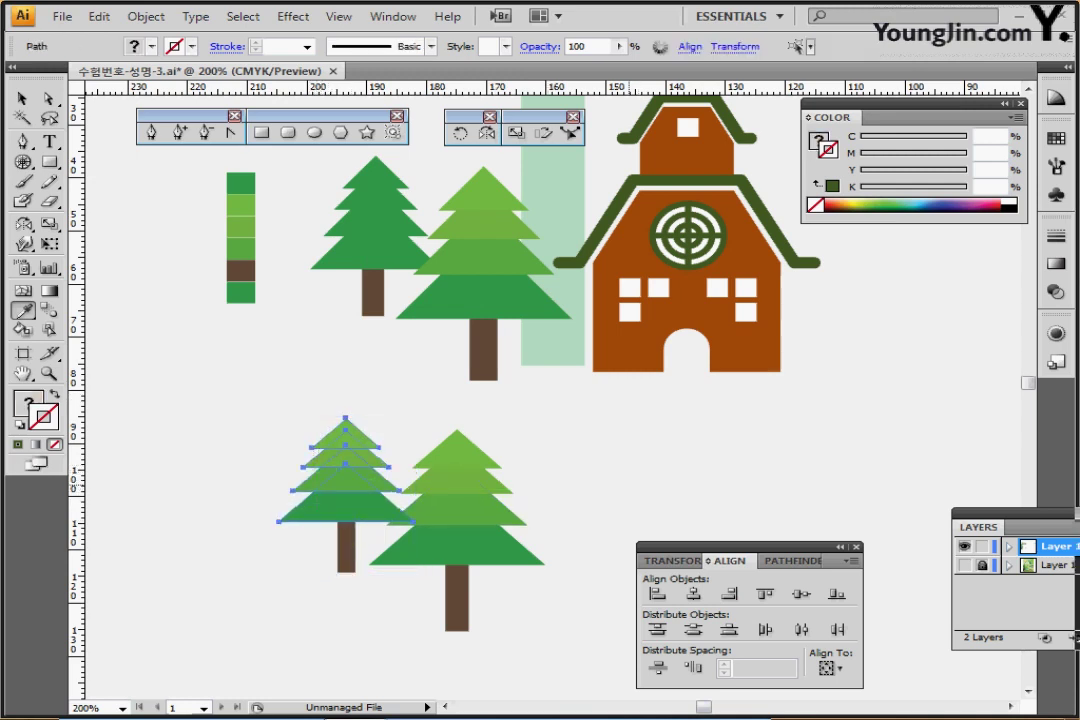
left_click(791, 561)
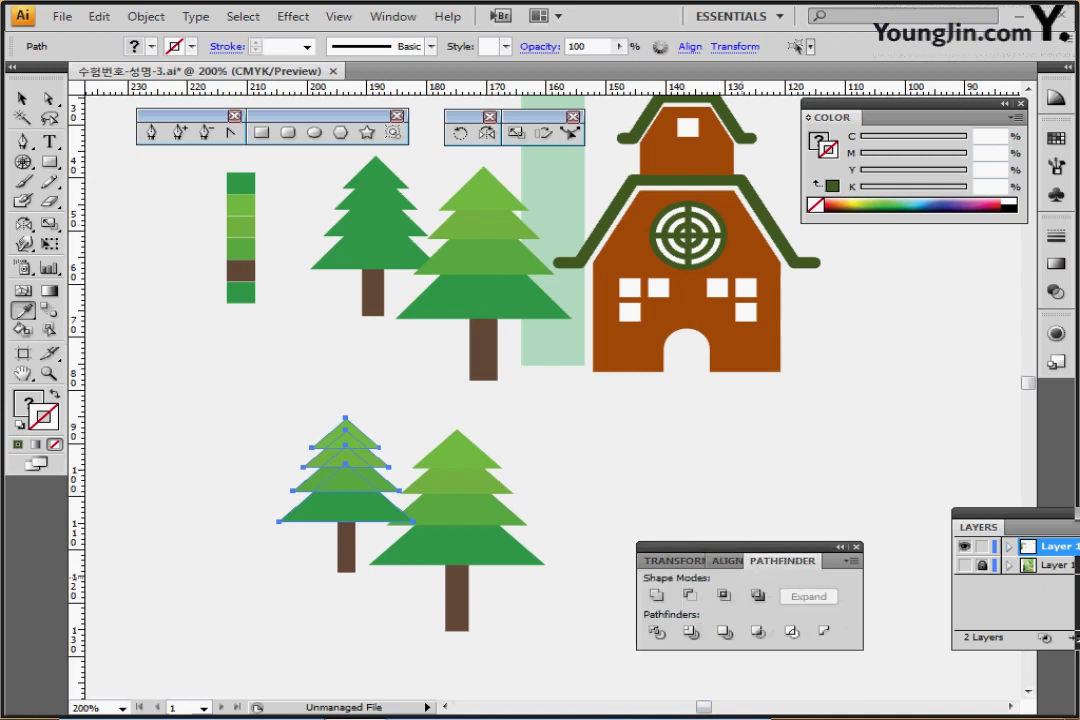
left_click(656, 595)
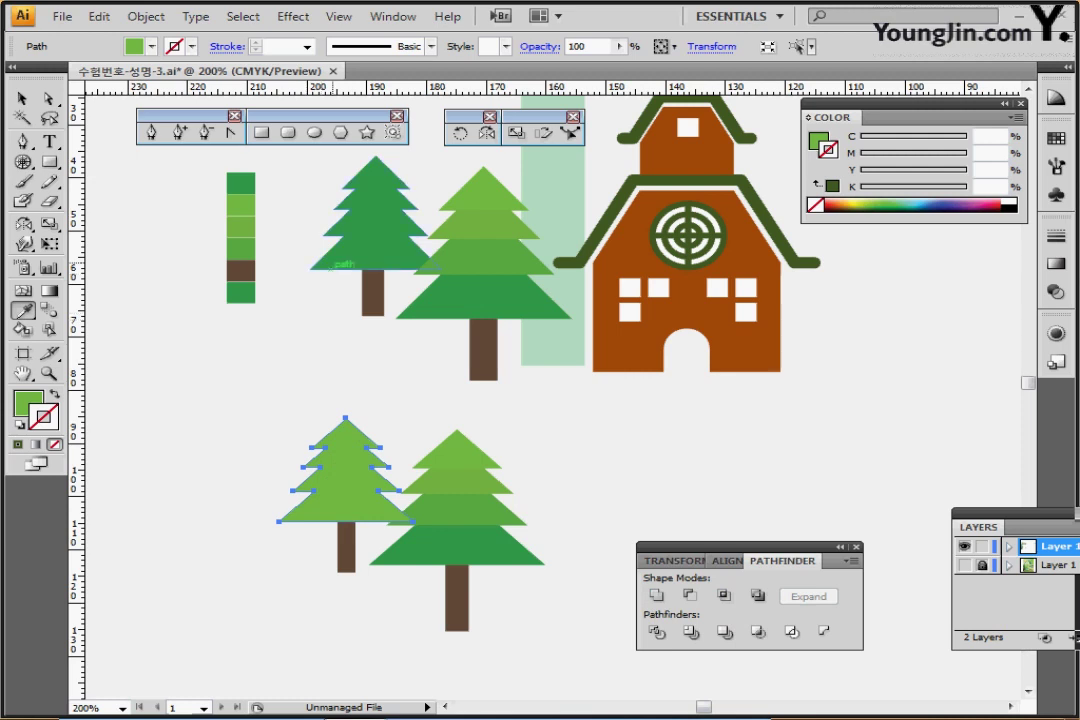
- Fill the united foliage with the dark green of the small sample tree and send it to the back
left_click(367, 250)
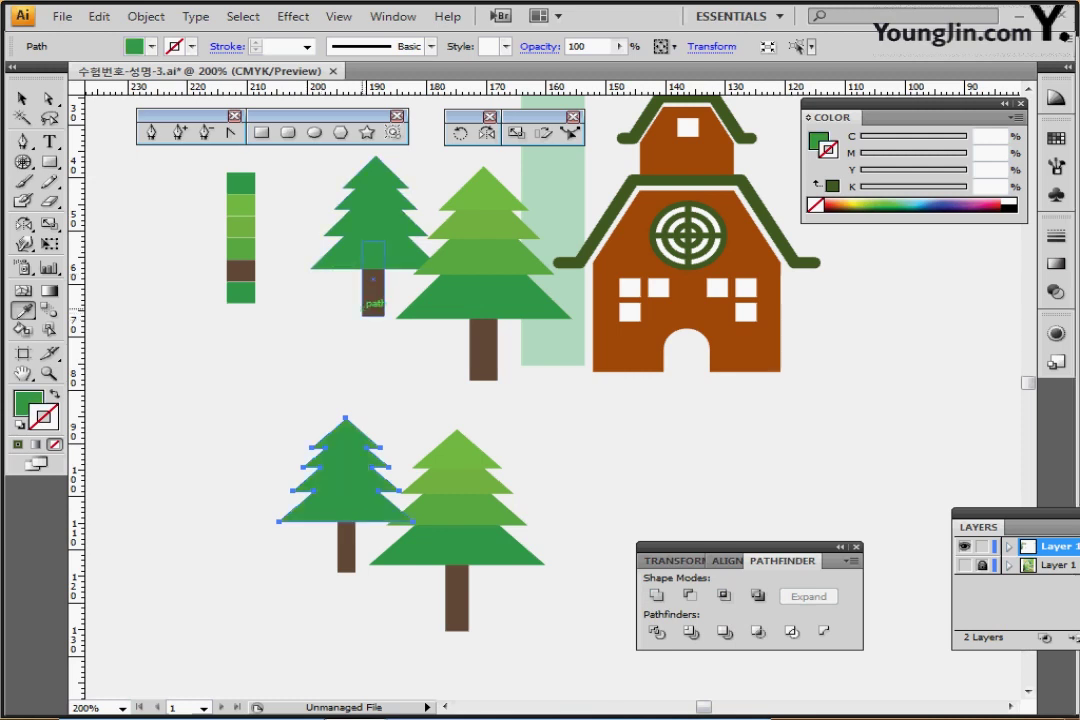
key("ctrl")
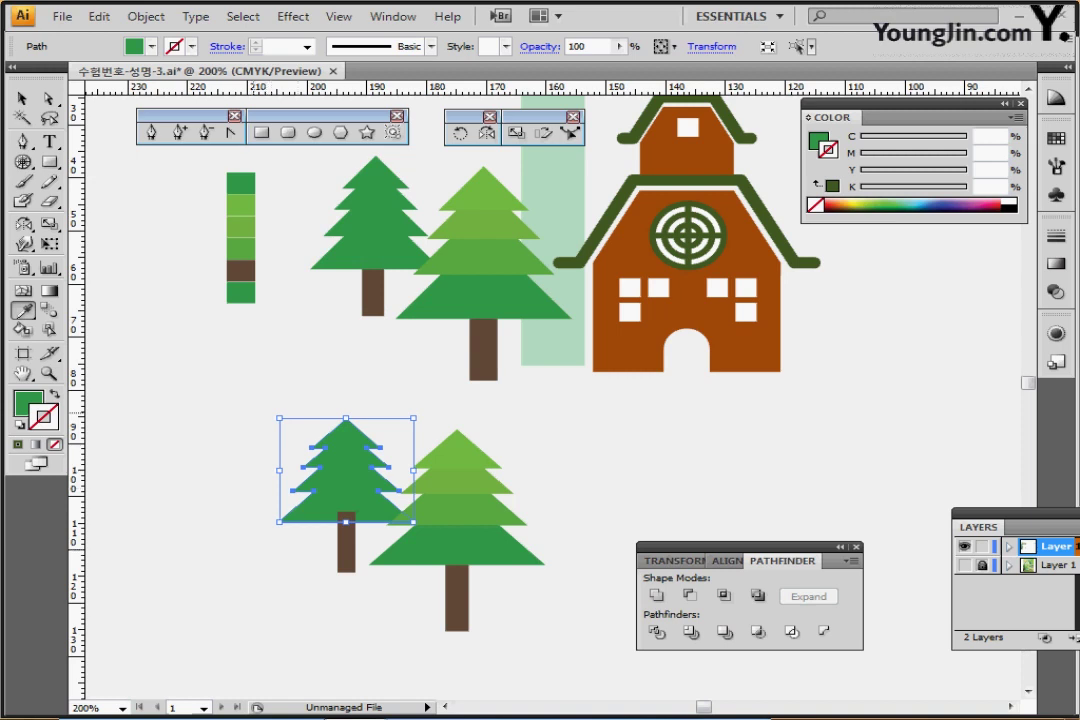
- Place the smaller tree's trunk behind its foliage, deselect the tree, and save the document
left_click_drag(260, 393, 348, 530)
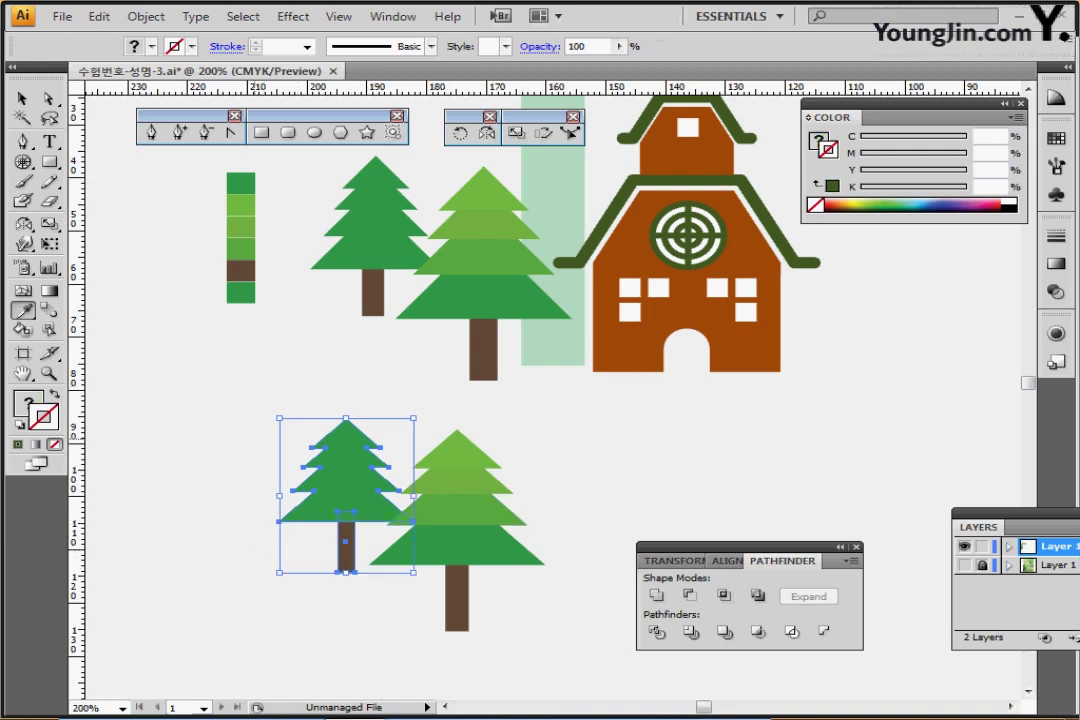
left_click(575, 449, "ctrl")
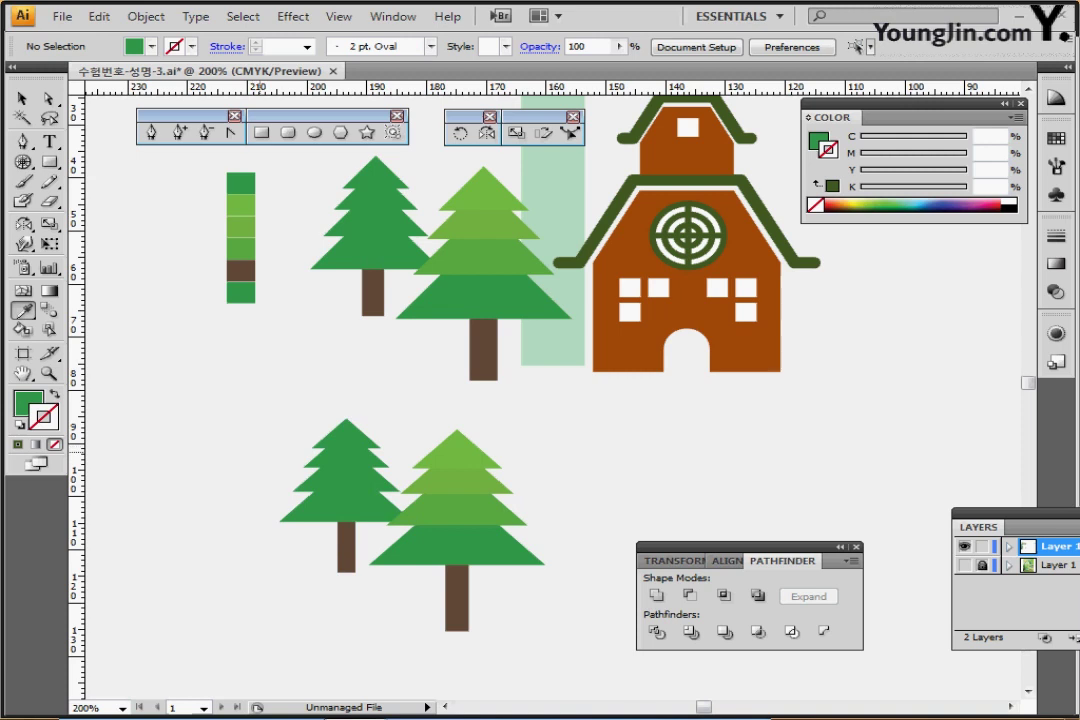
key("ctrl+s")
- Move the new pair of trees in front of the new turbine's base and shift the new barn closer to them as one scene
key("ctrl+minus")
key("ctrl+minus")
left_click_drag(575, 449, 306, 446)
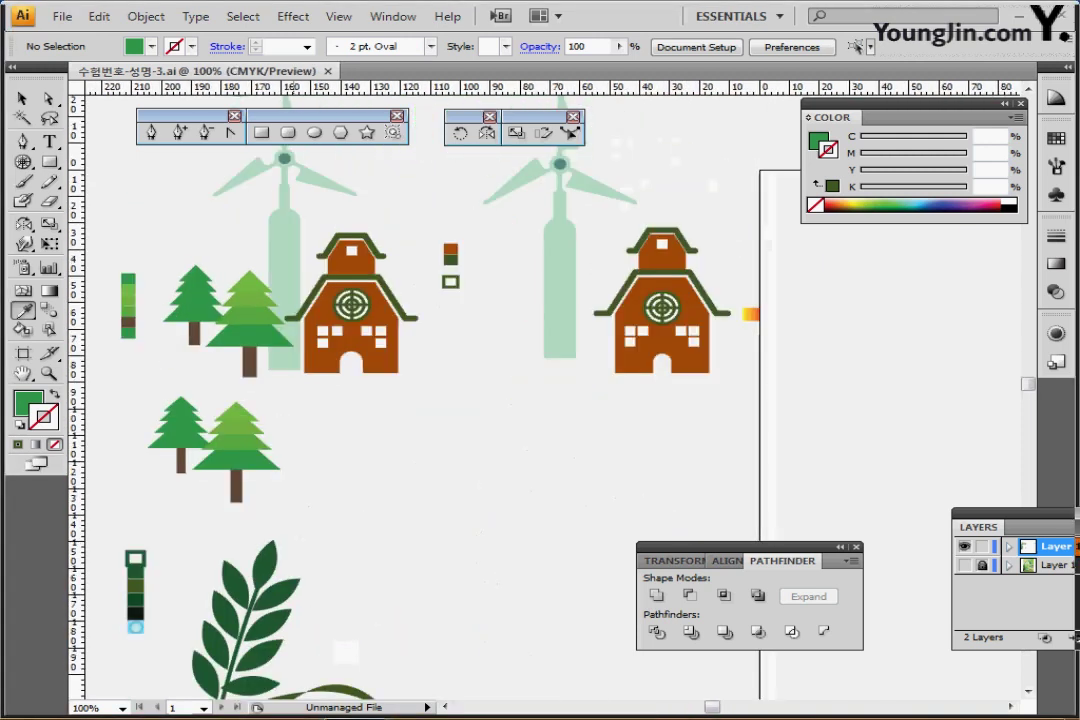
left_click(236, 466)
left_click_drag(236, 466, 558, 345)
left_click(620, 217)
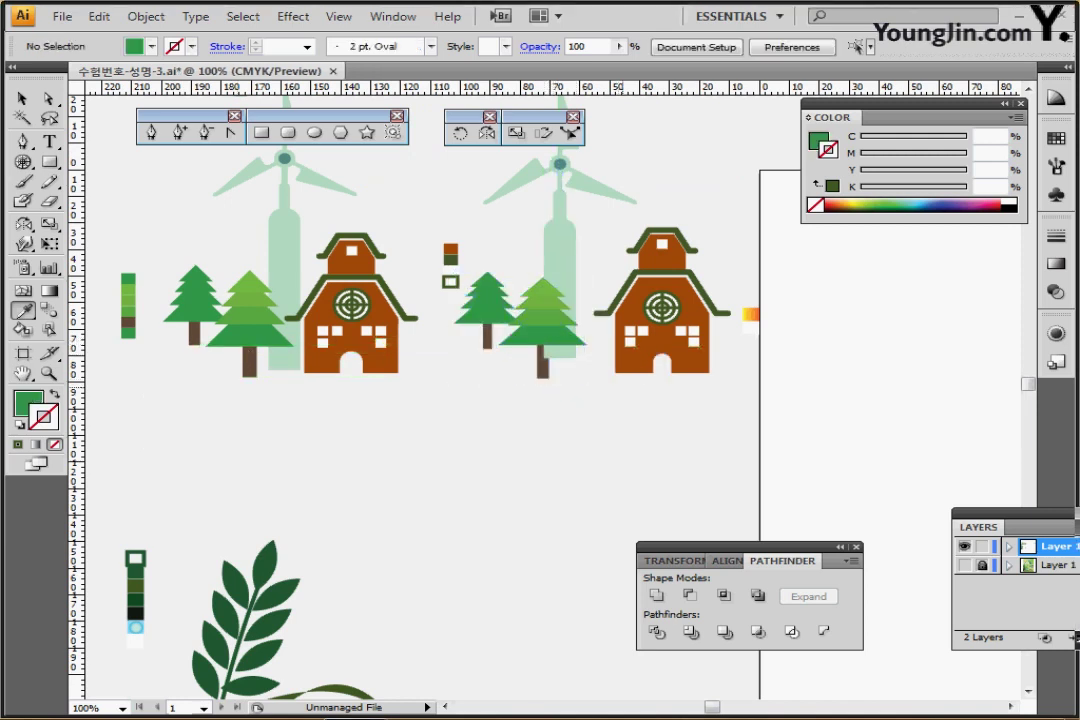
left_click_drag(620, 217, 677, 347)
left_click(650, 486, "ctrl")
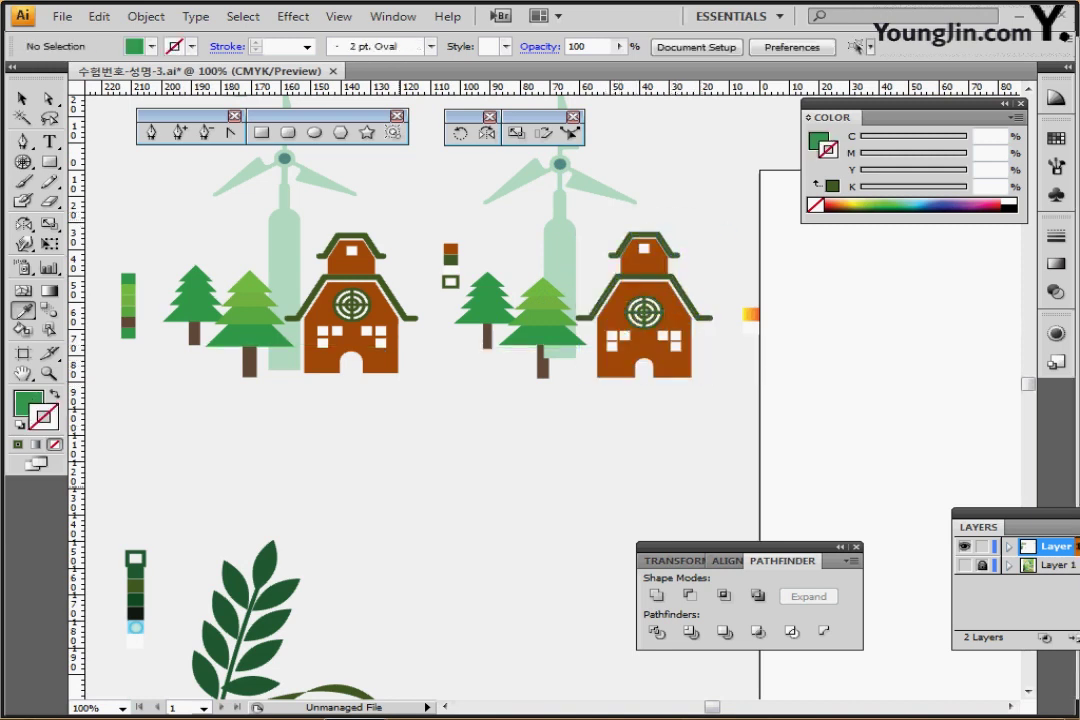
- Turn the turbine, trees and barn of the sample scene into a Graphic symbol named "집과 나무"
left_click_drag(414, 428, 454, 486)
left_click_drag(246, 200, 478, 408)
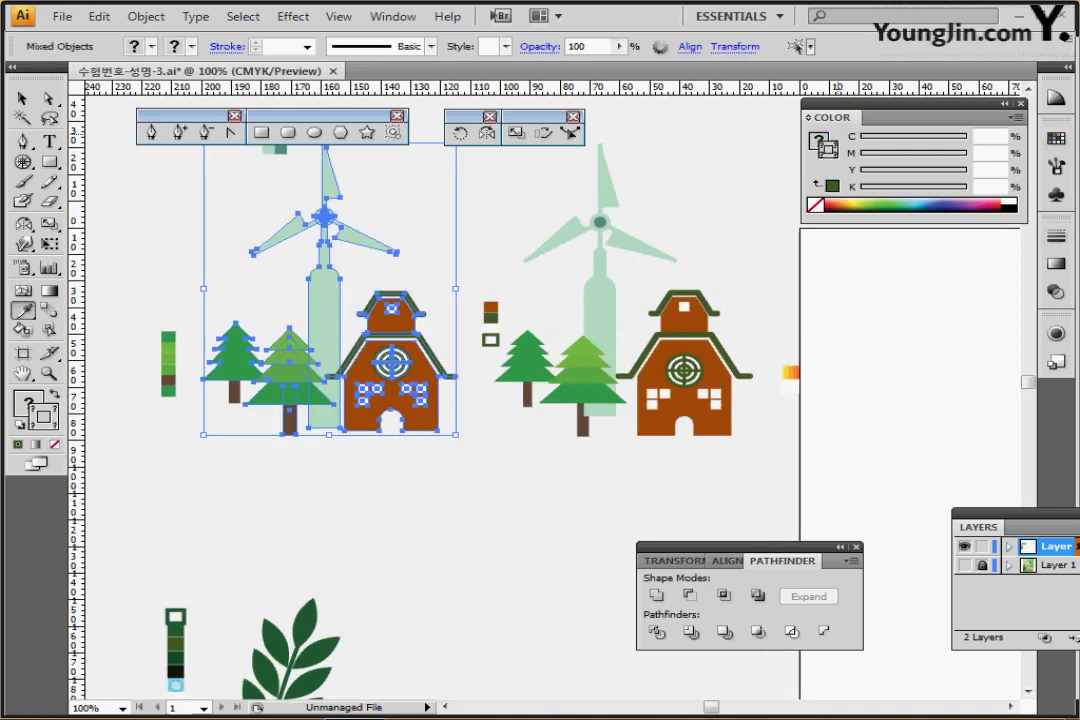
left_click(1056, 194)
key("ctrl+shift+b")
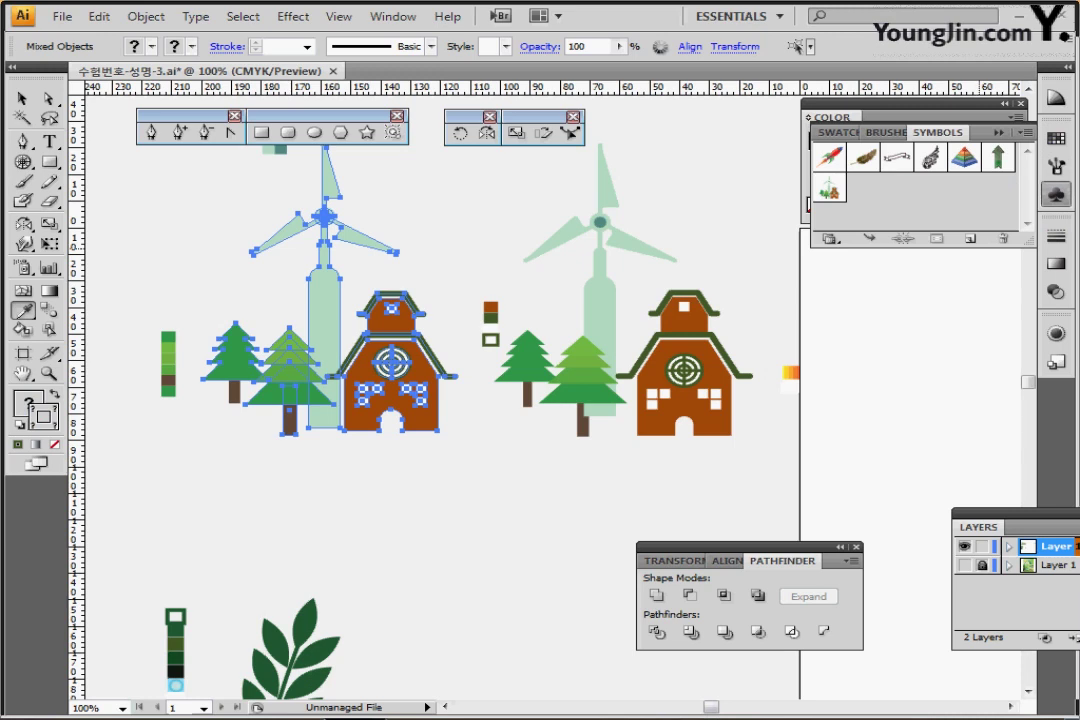
left_click(969, 238)
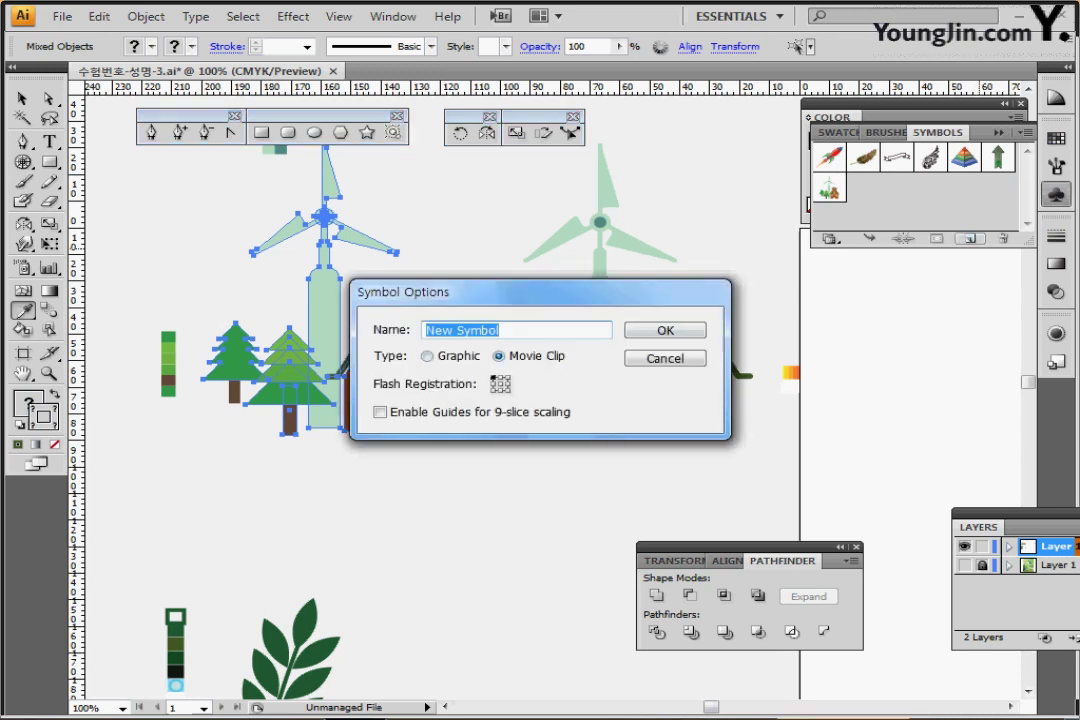
left_click(429, 356)
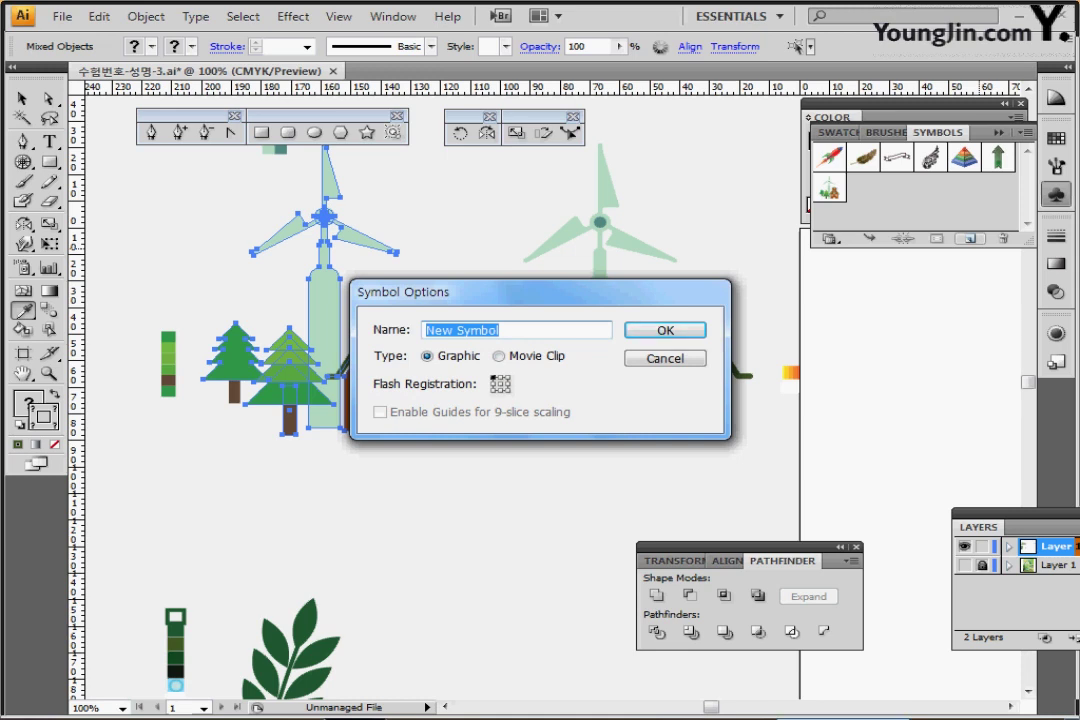
type("집")
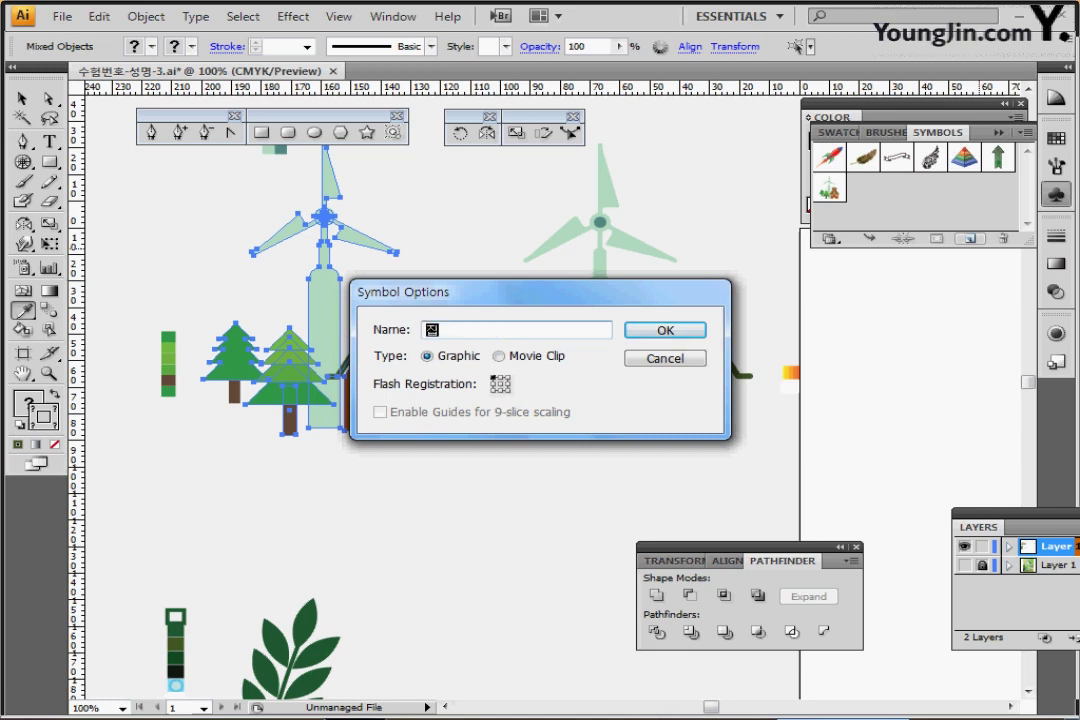
type("과 나무")
key("Return")
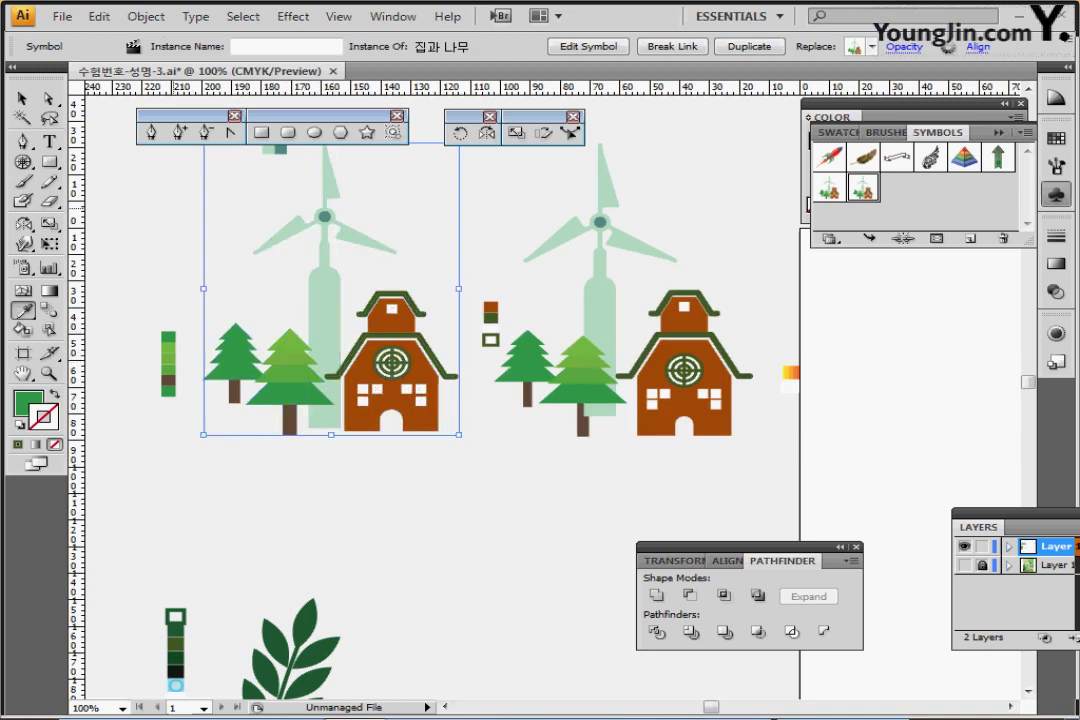
- Delete both turbine-and-barn scenes with their color swatches from the area beside the artboard, and save the document
left_click_drag(181, 189, 166, 247)
left_click_drag(107, 151, 624, 430)
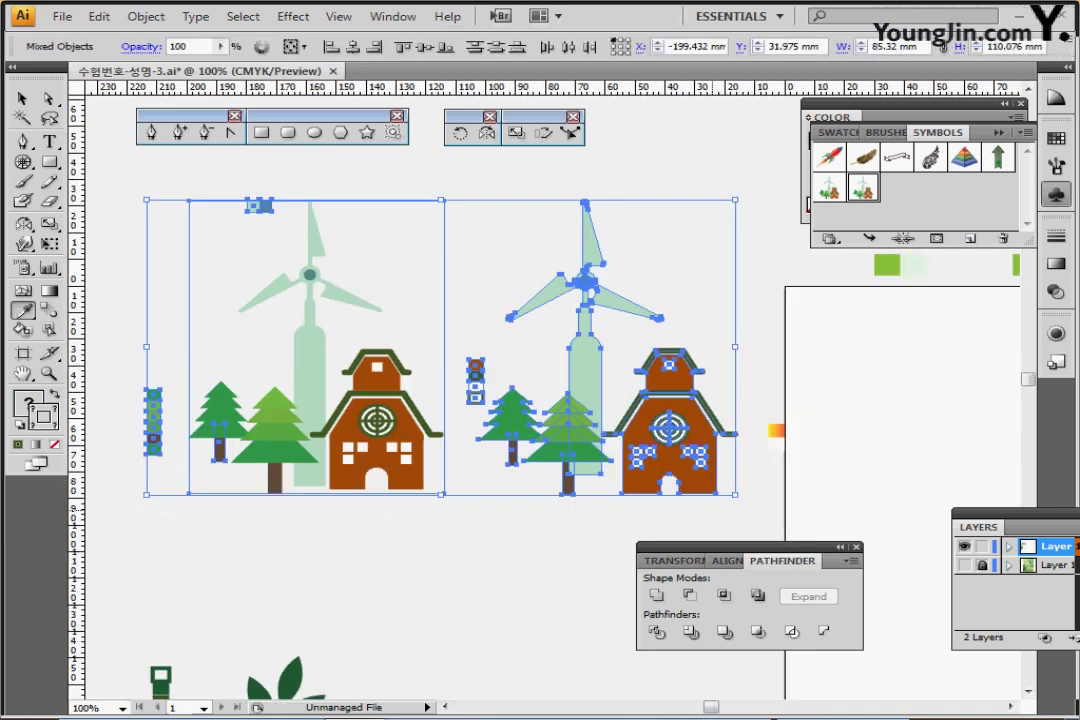
key("Delete")
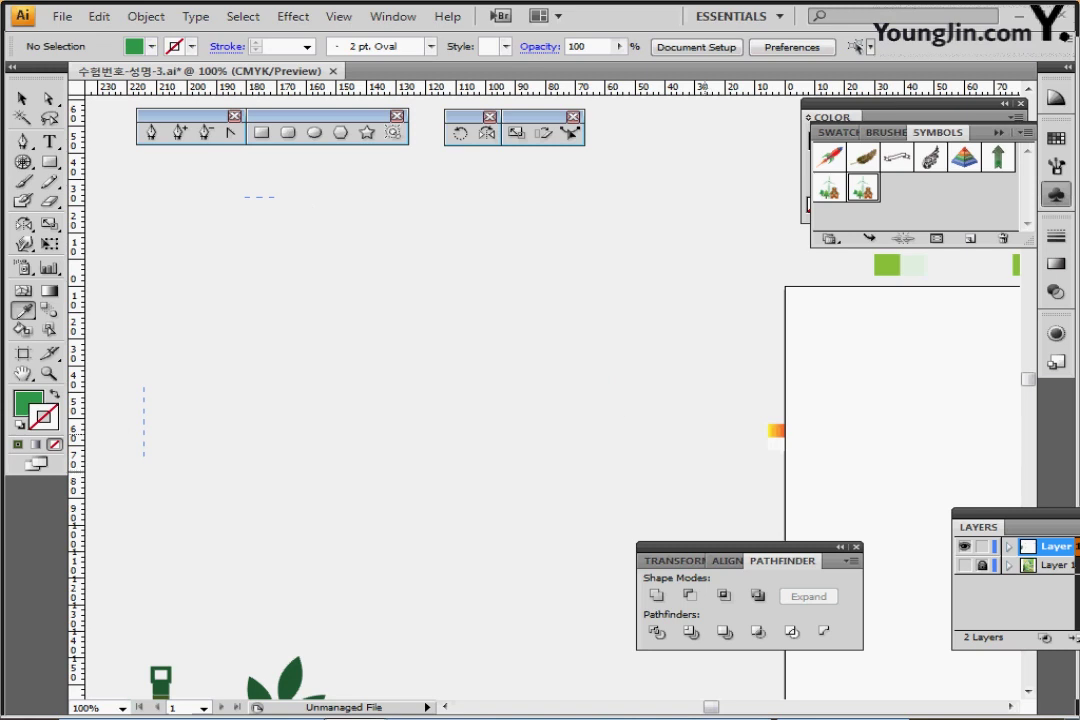
left_click_drag(713, 420, 586, 356)
key("ctrl+s")
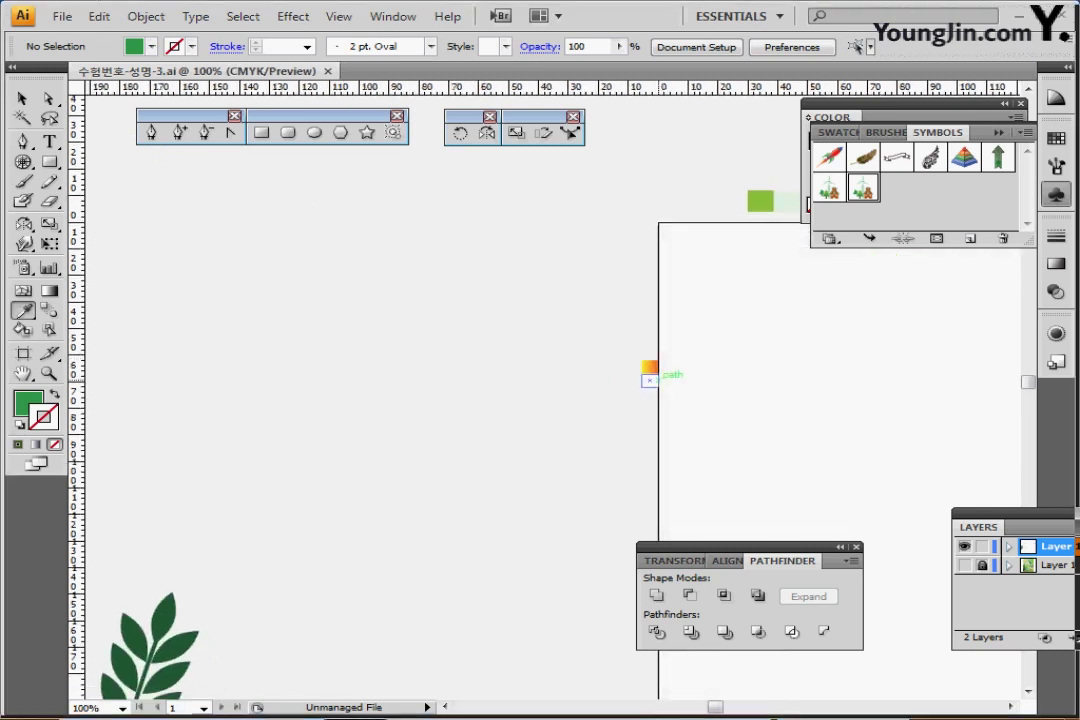
- Create a 210 × 297 mm rectangle from the artboard's upper-left corner, filled with the green of the leftmost swatch above it
left_click_drag(651, 376, 509, 311)
left_click_drag(628, 335, 576, 314)
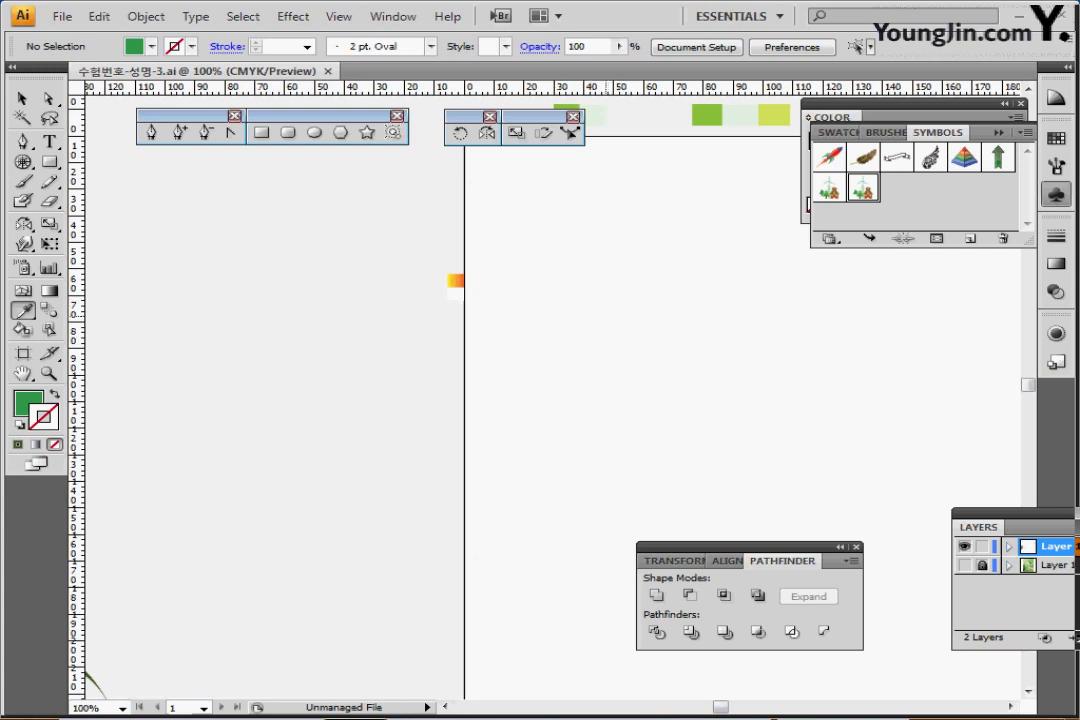
left_click(606, 316, "ctrl+alt")
left_click_drag(585, 315, 379, 209)
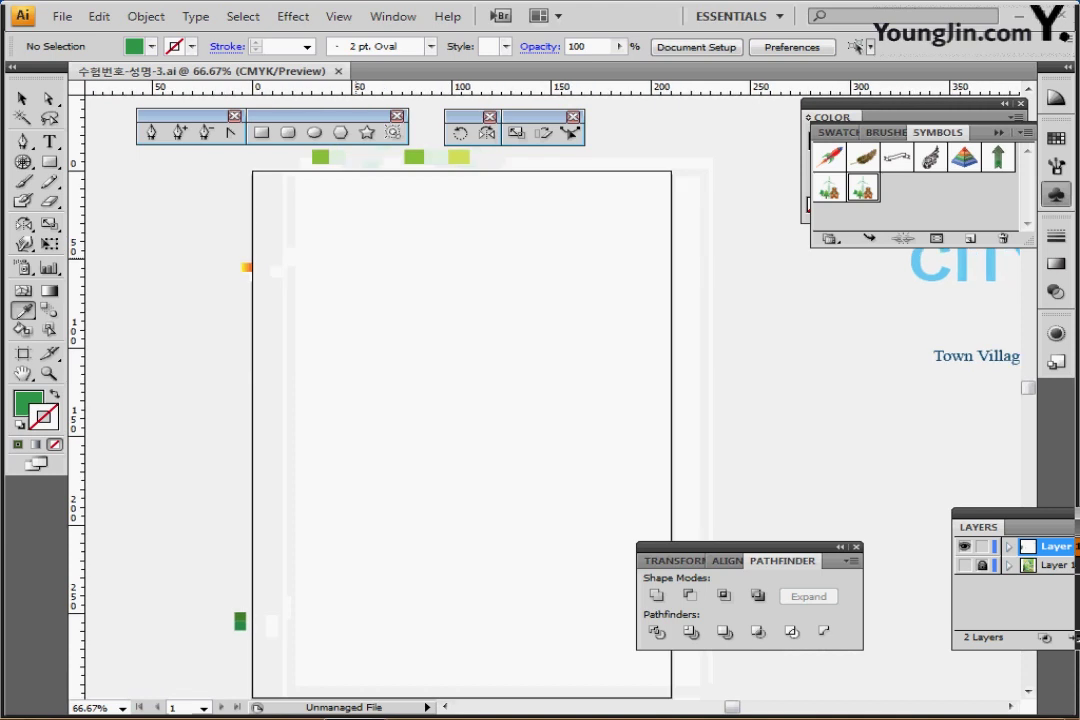
left_click(262, 133)
left_click(320, 157, "ctrl")
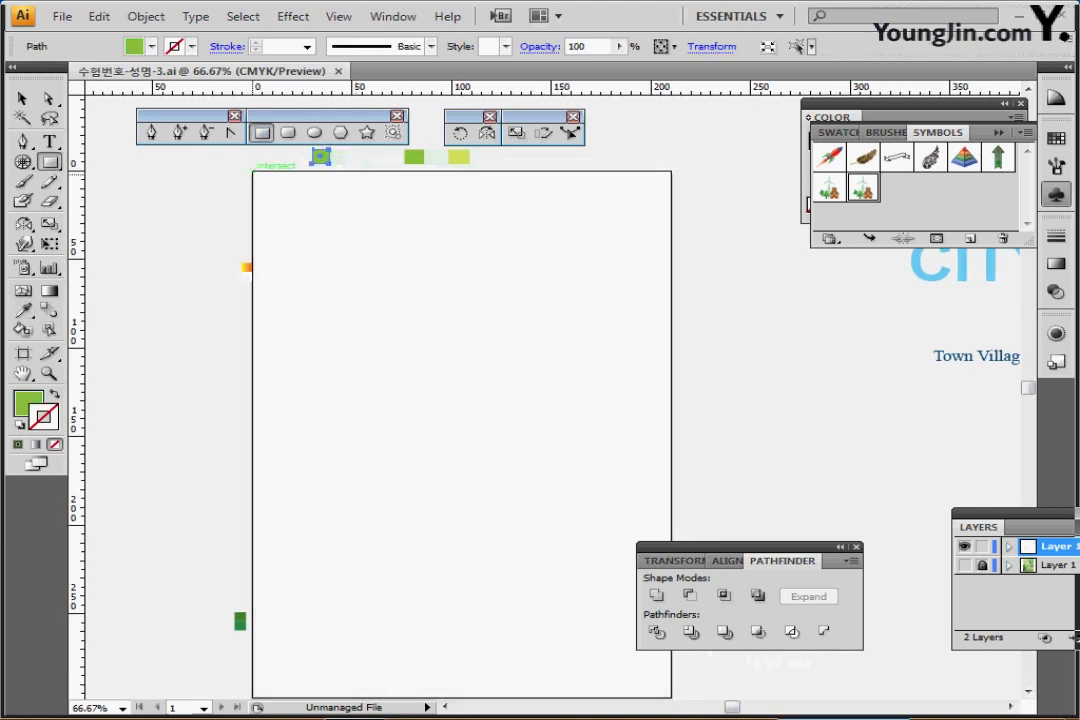
left_click(253, 171)
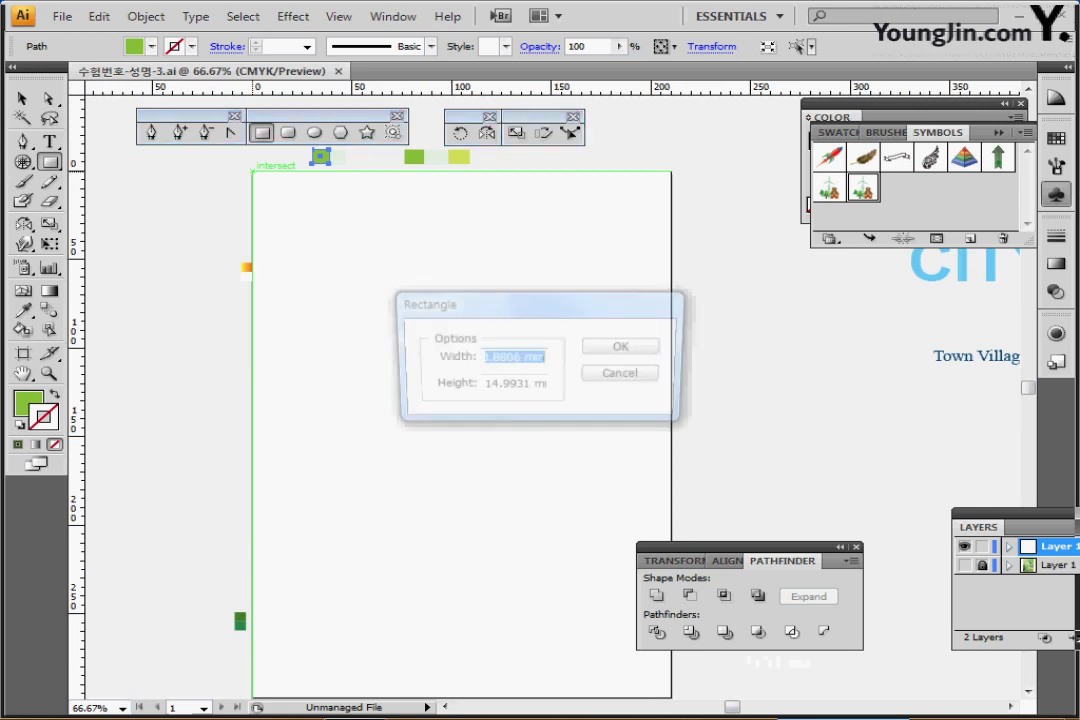
type("210")
key("Tab")
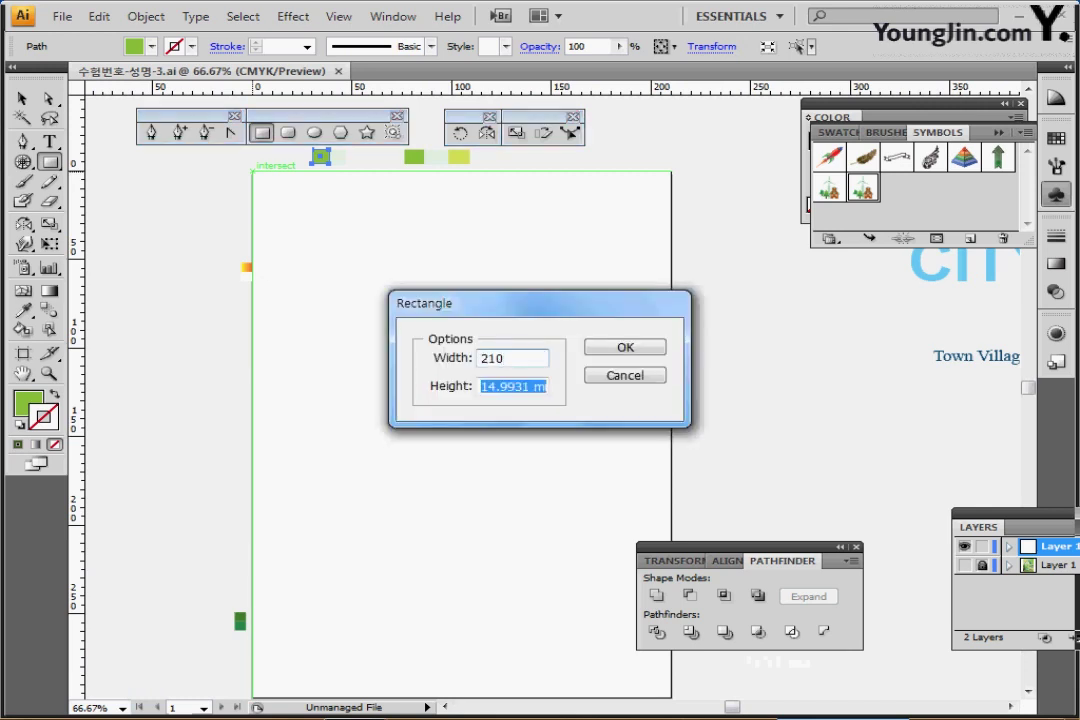
type("297")
key("Return")
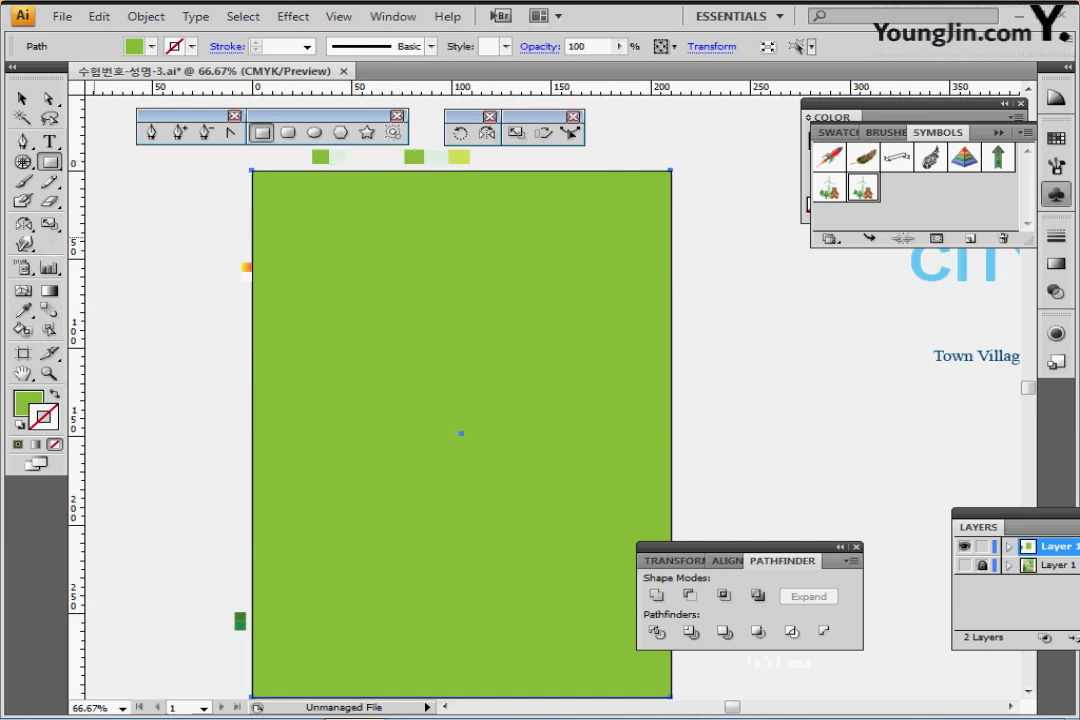
- Add mesh points in the rectangle's upper-left and lower-right areas, and color the lower-right point with the yellow-green swatch
left_click(22, 290)
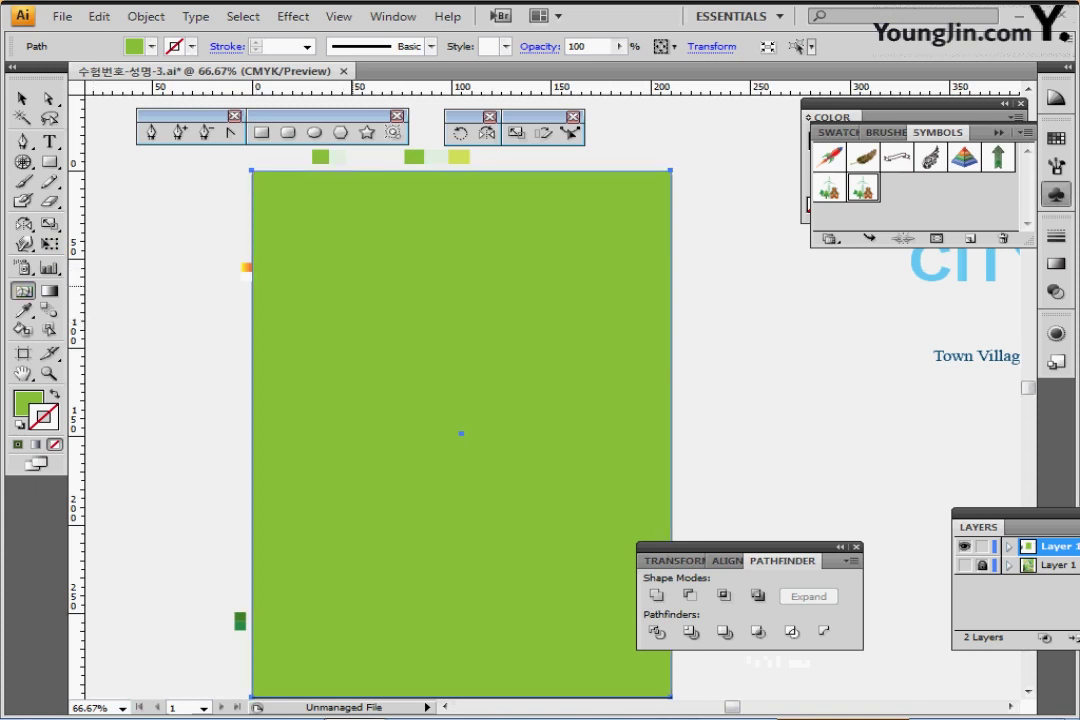
left_click(354, 286)
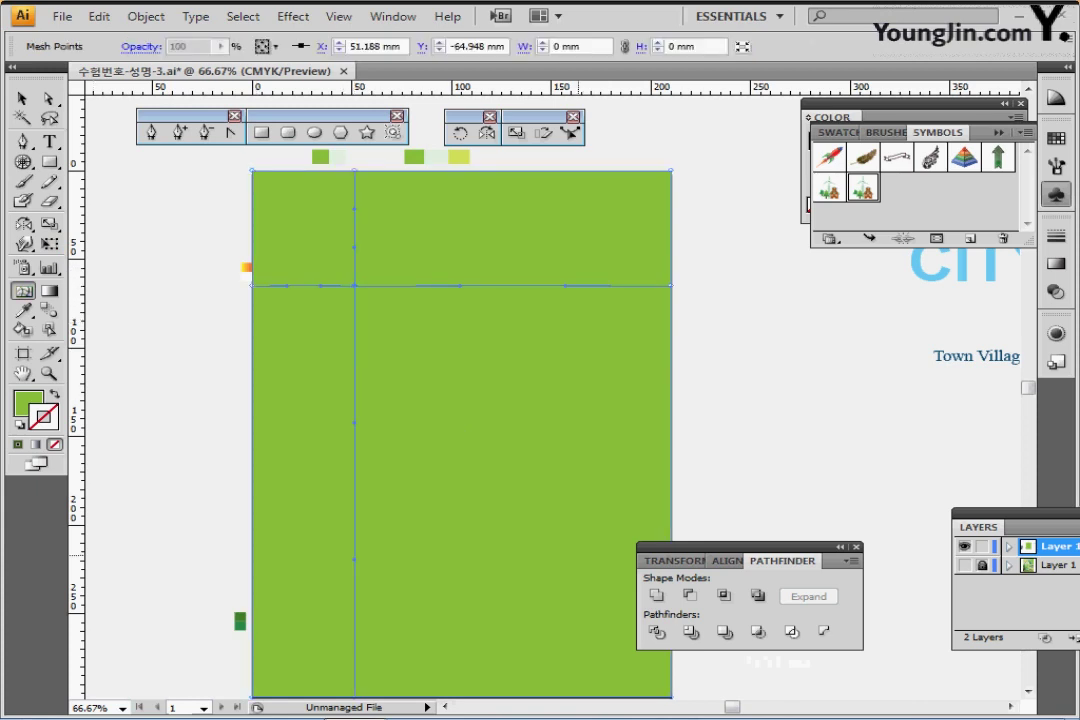
left_click(574, 578)
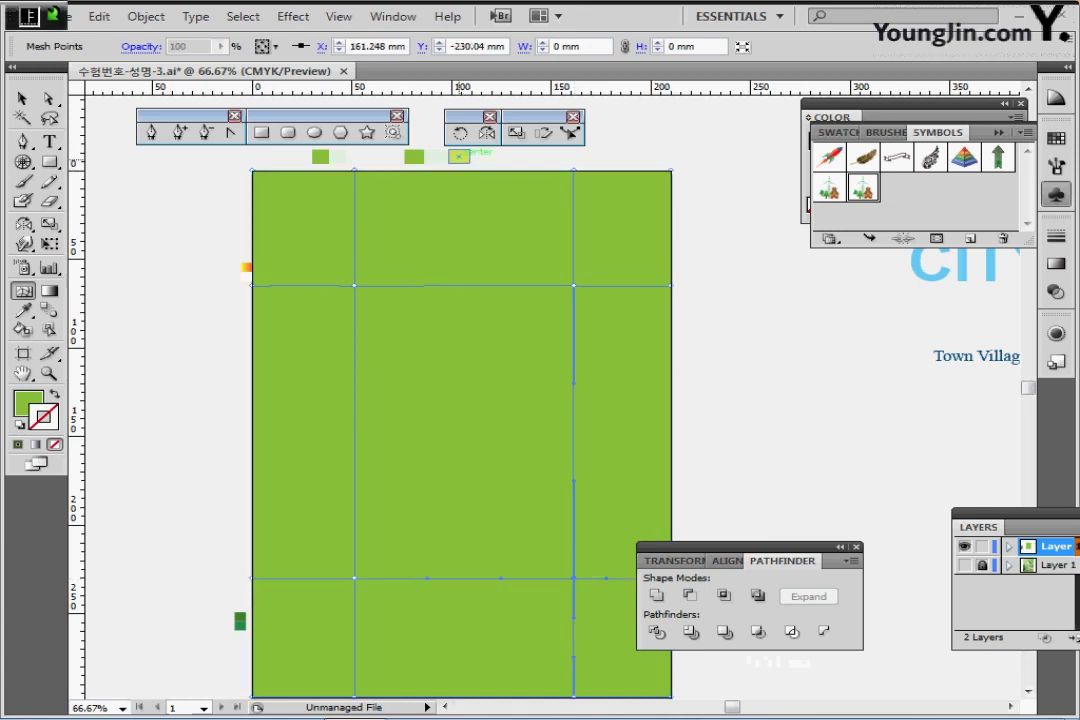
key("i")
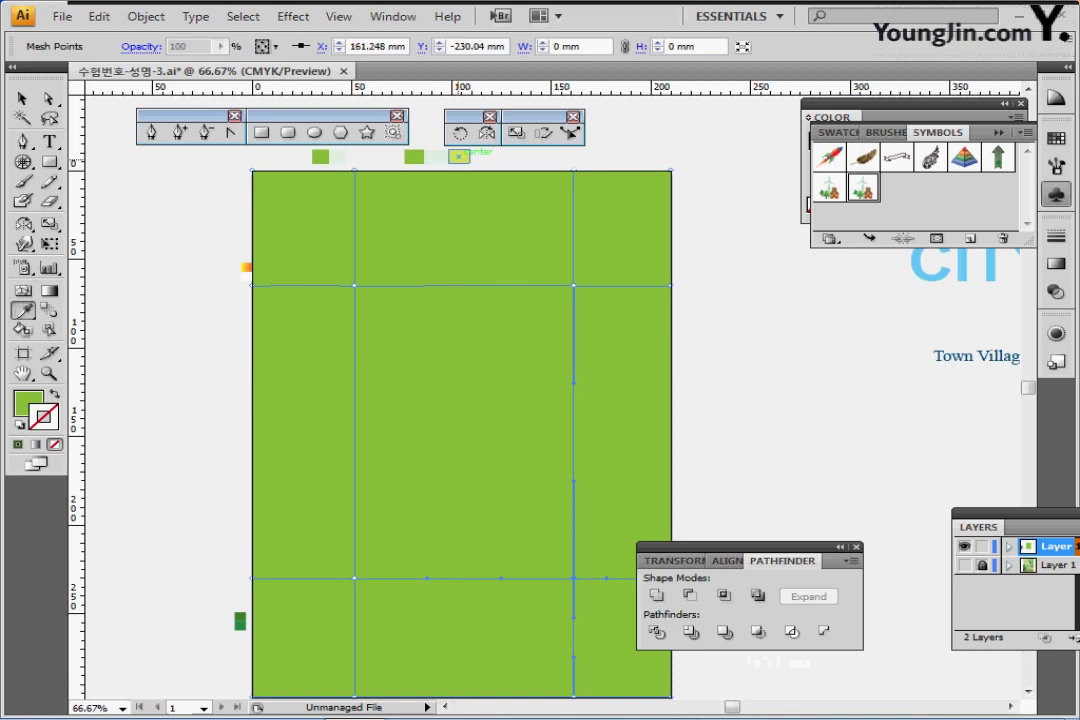
left_click(458, 156)
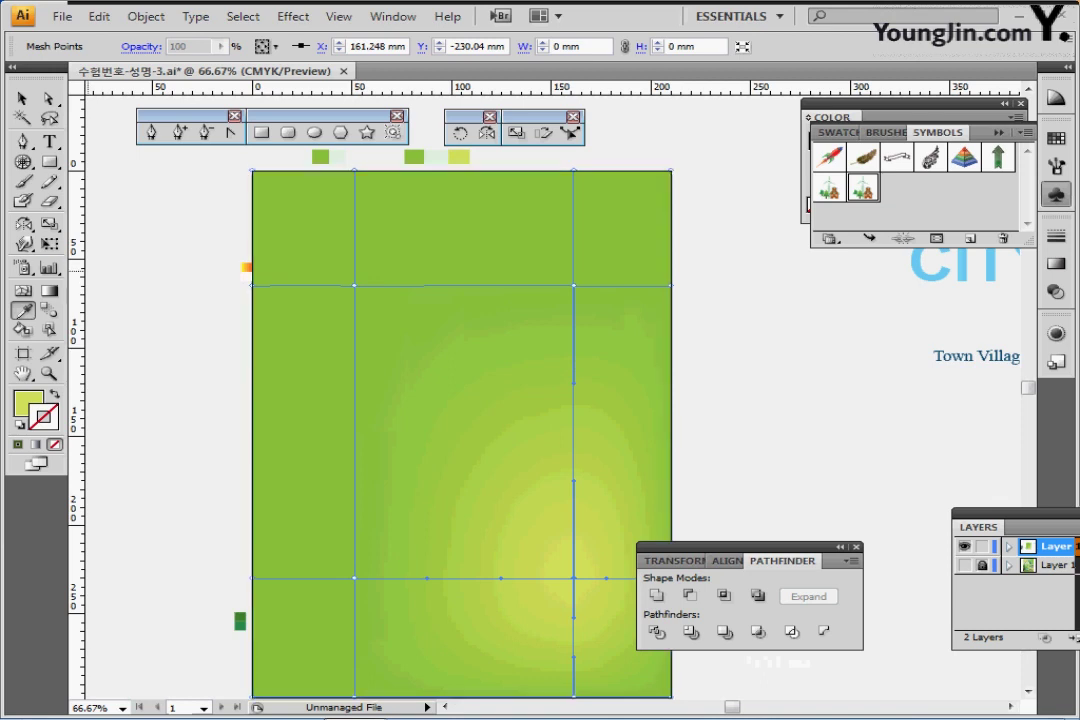
- Color the upper-left mesh point with the pale green swatch between the green and yellow-green ones
key("u")
left_click(23, 291)
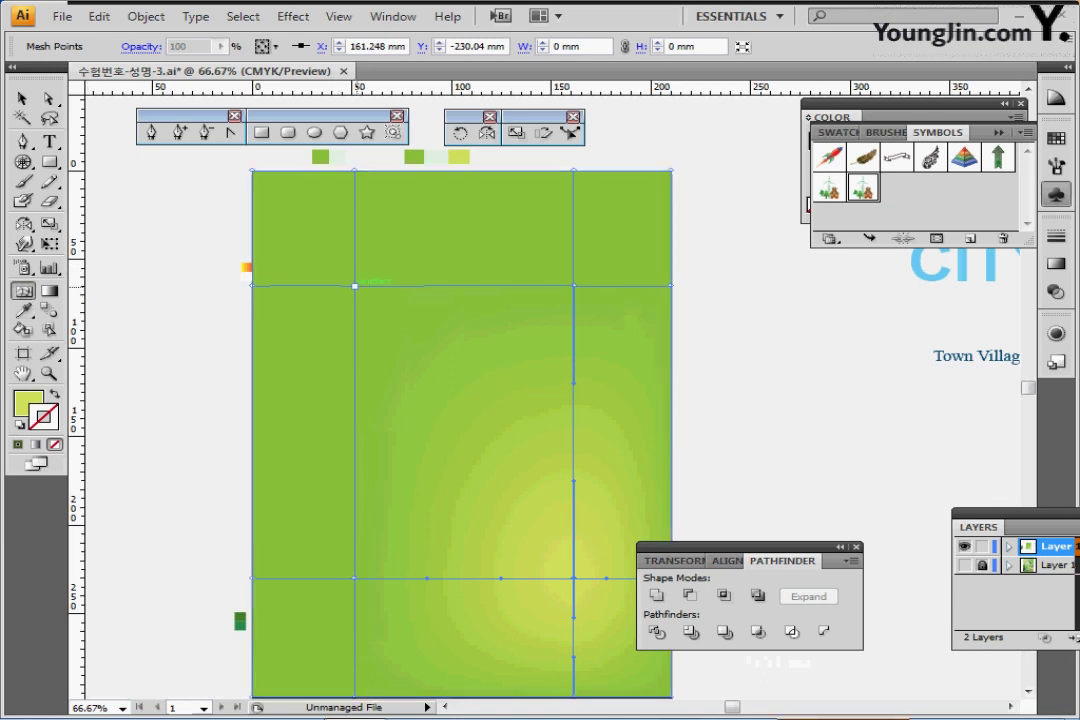
left_click(355, 286)
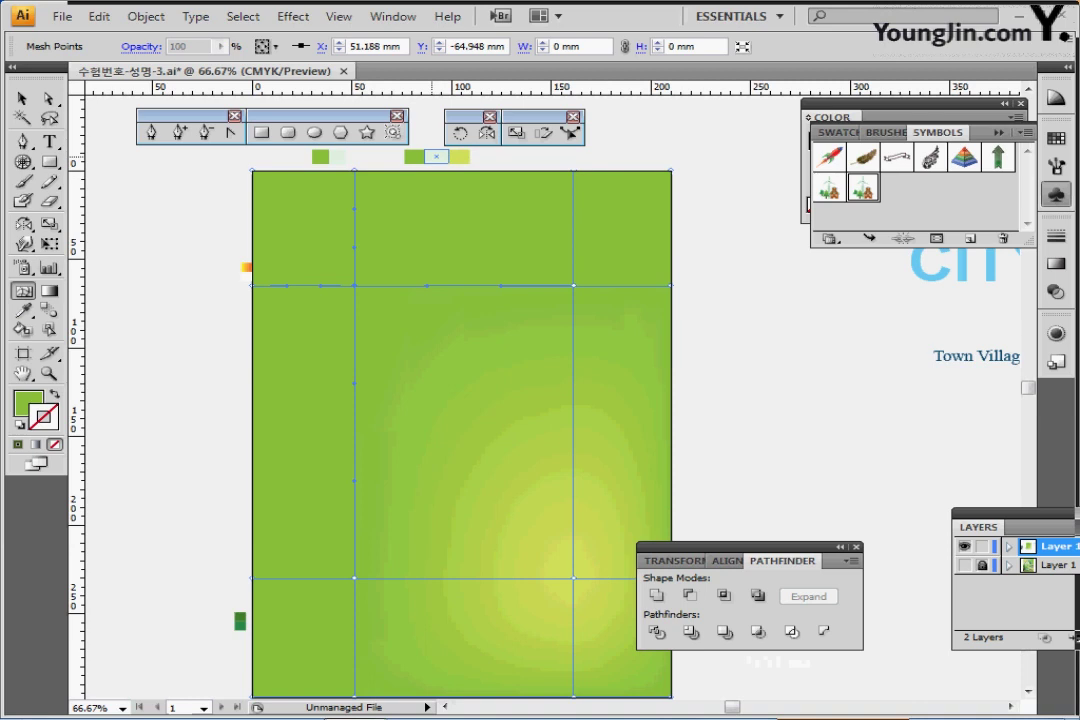
key("i")
left_click(436, 157)
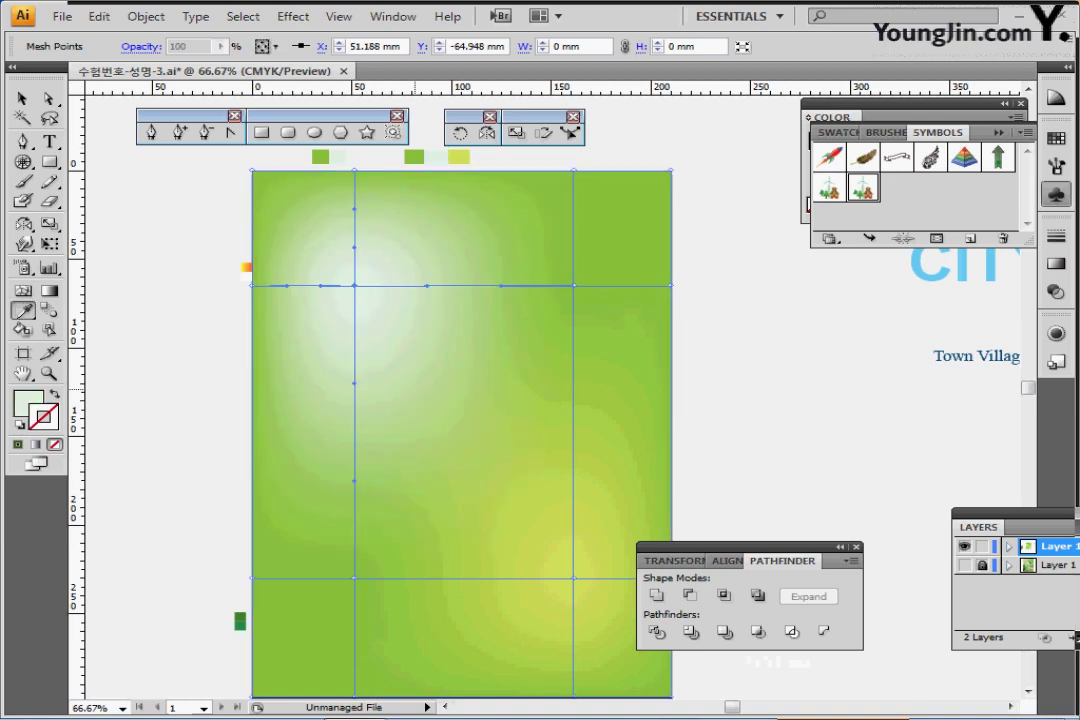
- Tilt the direction handles of the pale upper-left mesh point diagonally so its horizontal and vertical mesh lines curve
key("u")
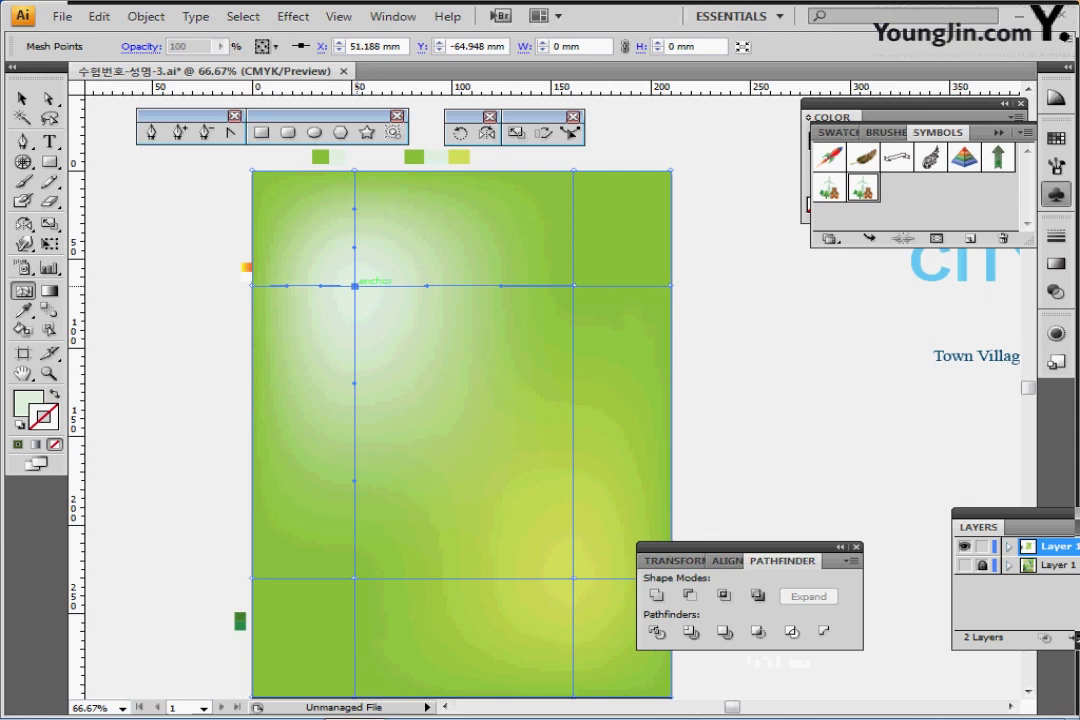
left_click_drag(354, 247, 331, 219)
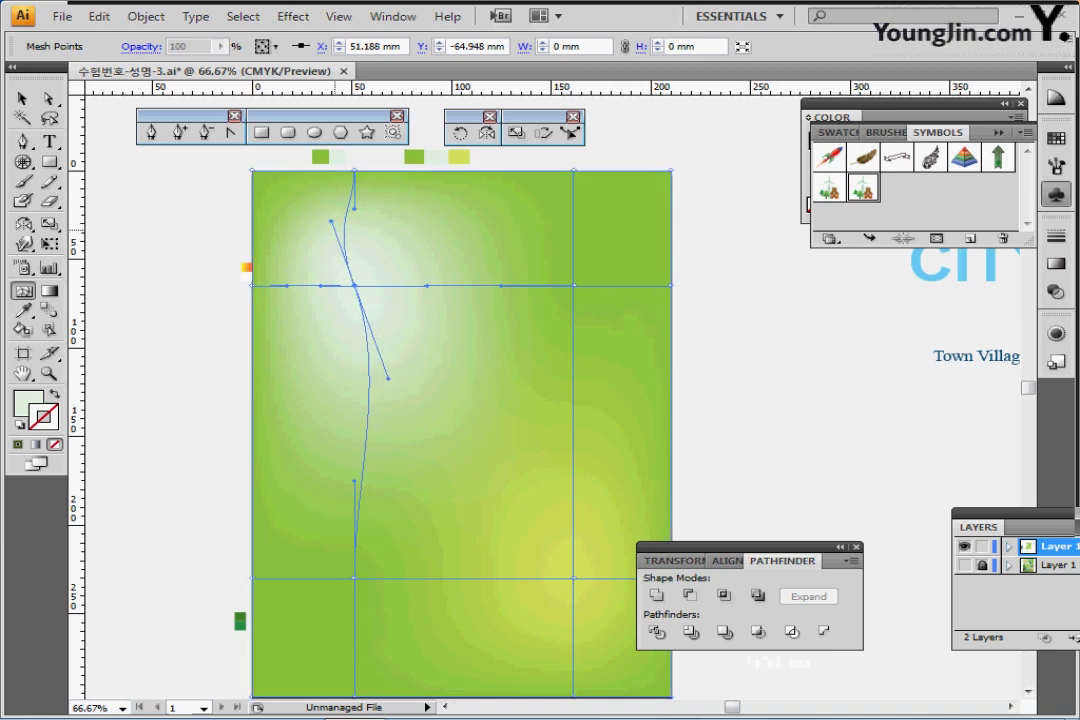
key("ctrl+z")
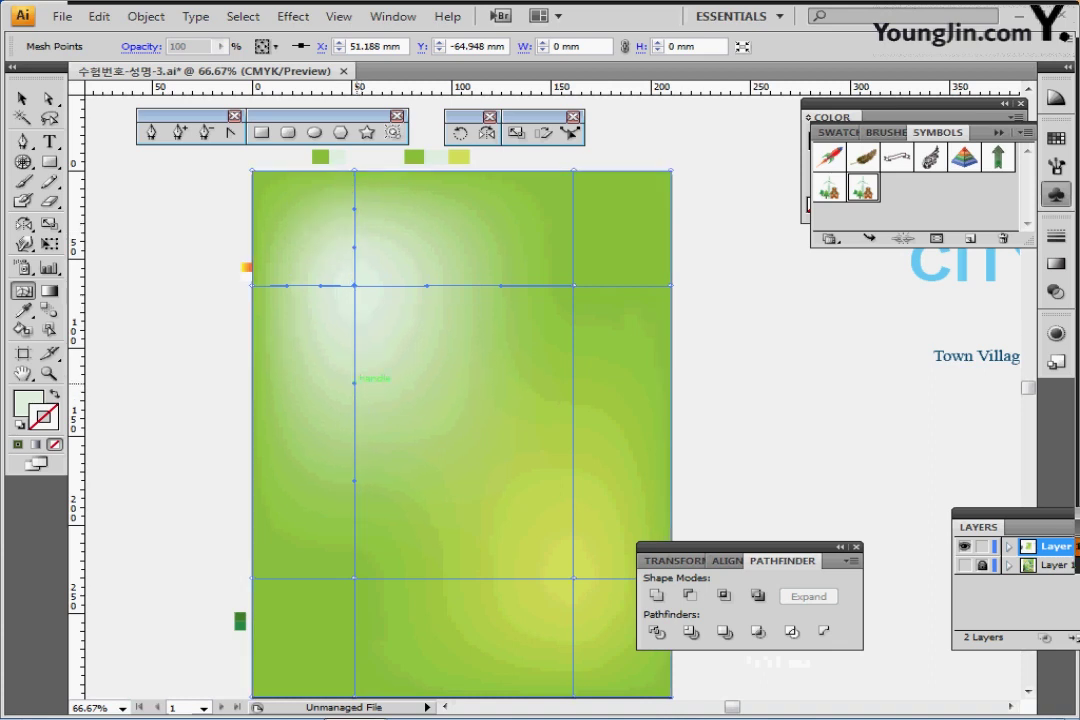
left_click_drag(355, 382, 414, 323)
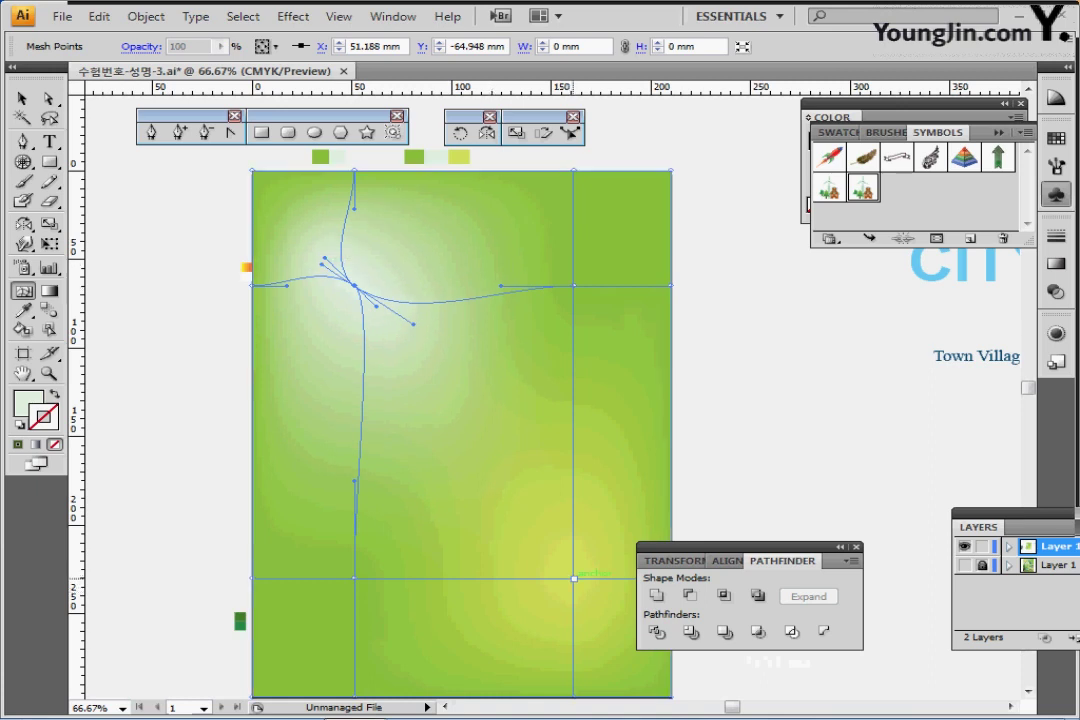
- Tilt the horizontal direction handles of the yellow-green lower-right mesh point diagonally so its mesh line curves, and save the document
left_click_drag(700, 547, 755, 562)
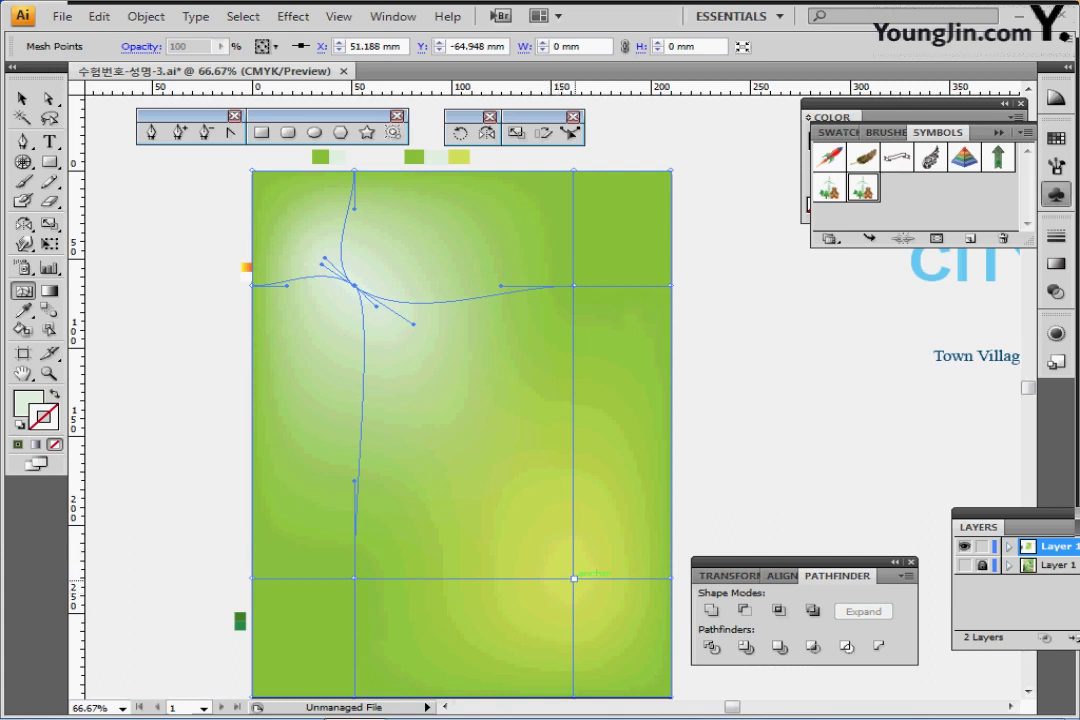
left_click(574, 578)
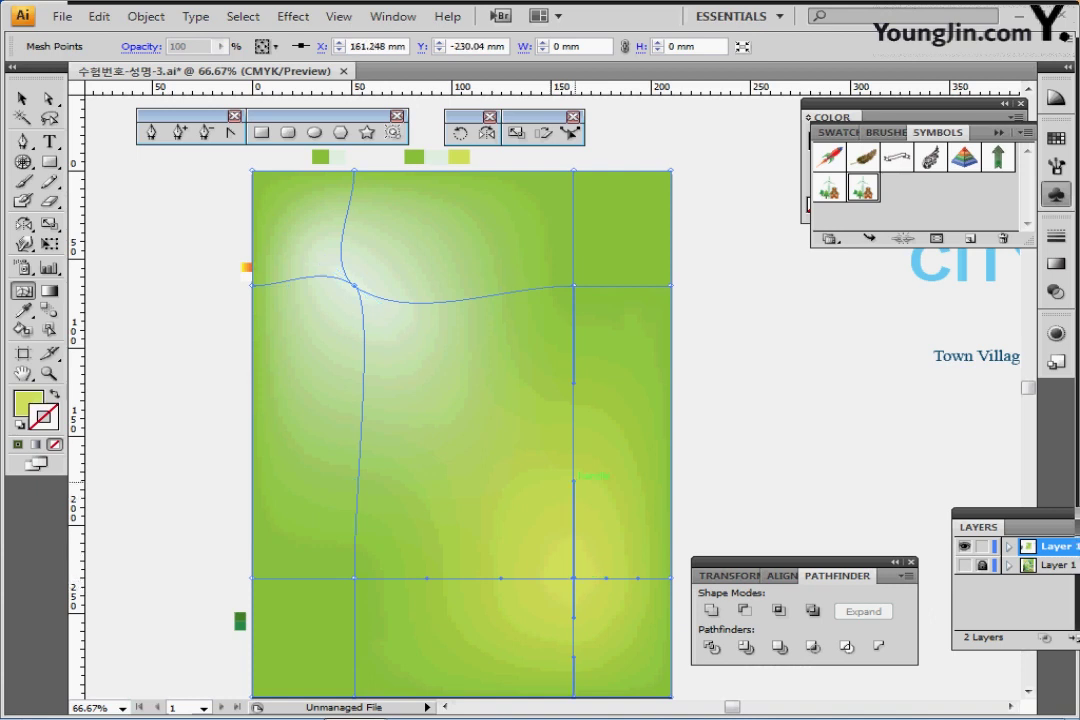
mouse_move(574, 481)
left_mouse_down()
mouse_move(512, 478)
mouse_move(583, 512)
mouse_move(575, 494)
left_mouse_up()
left_click_drag(501, 578, 484, 485)
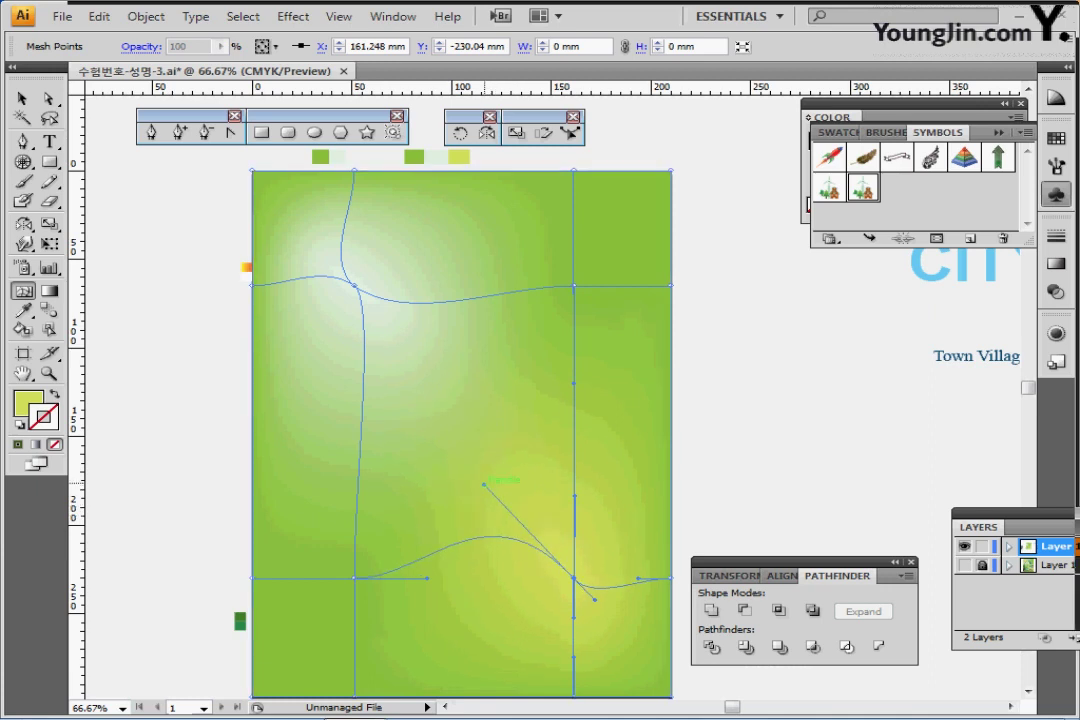
left_click_drag(484, 485, 484, 470)
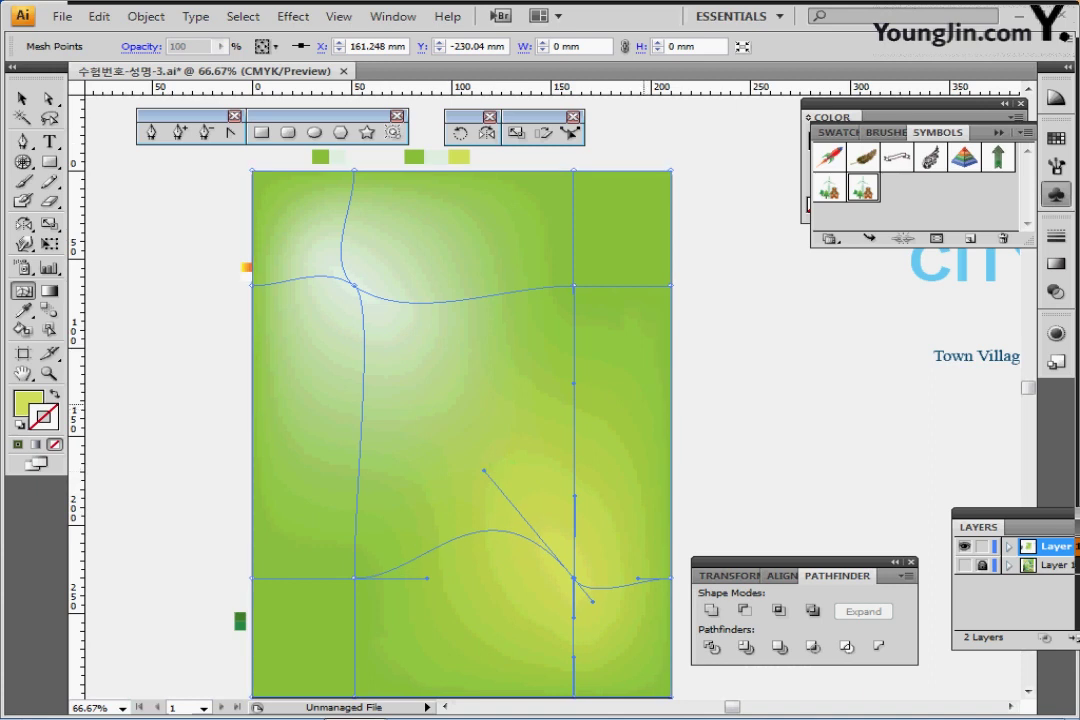
left_click(768, 406, "ctrl")
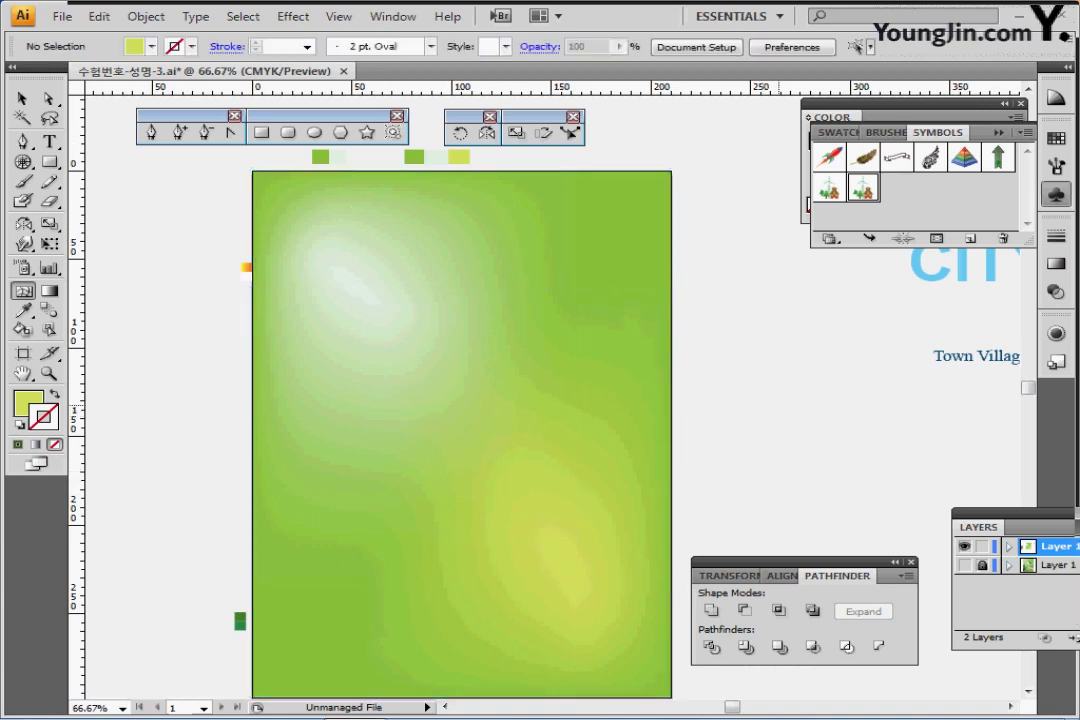
key("ctrl+s")
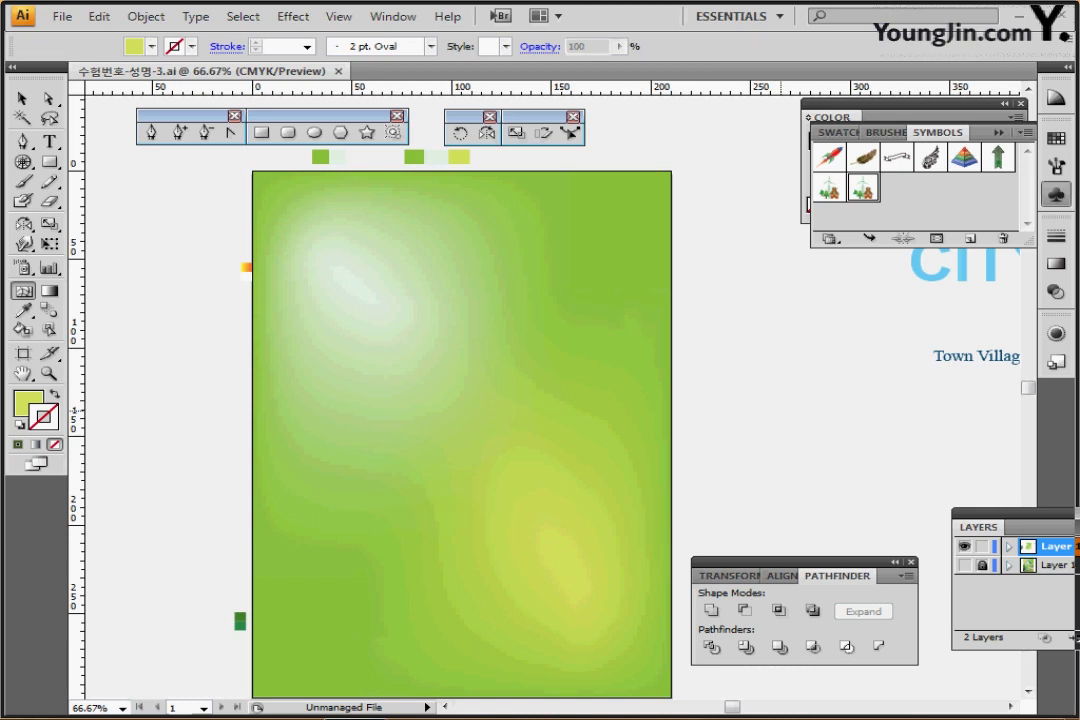
- Show the hidden white and yellow curves over the background and check the stroke of each one
key("ctrl+alt+3")
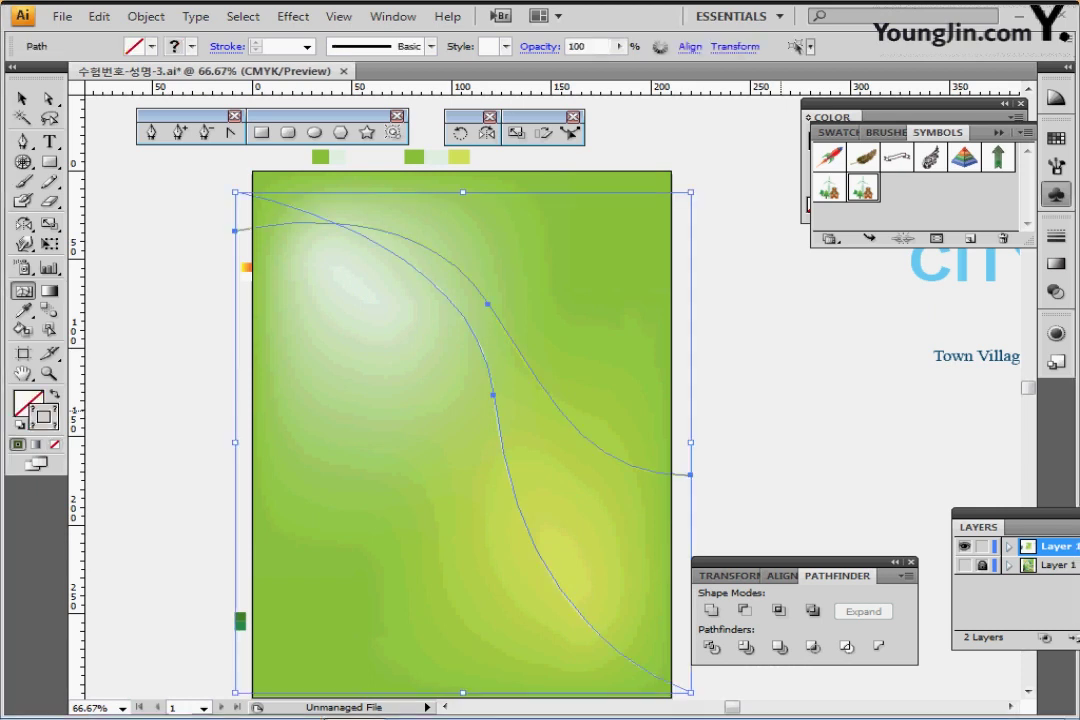
key("ctrl+shift+a")
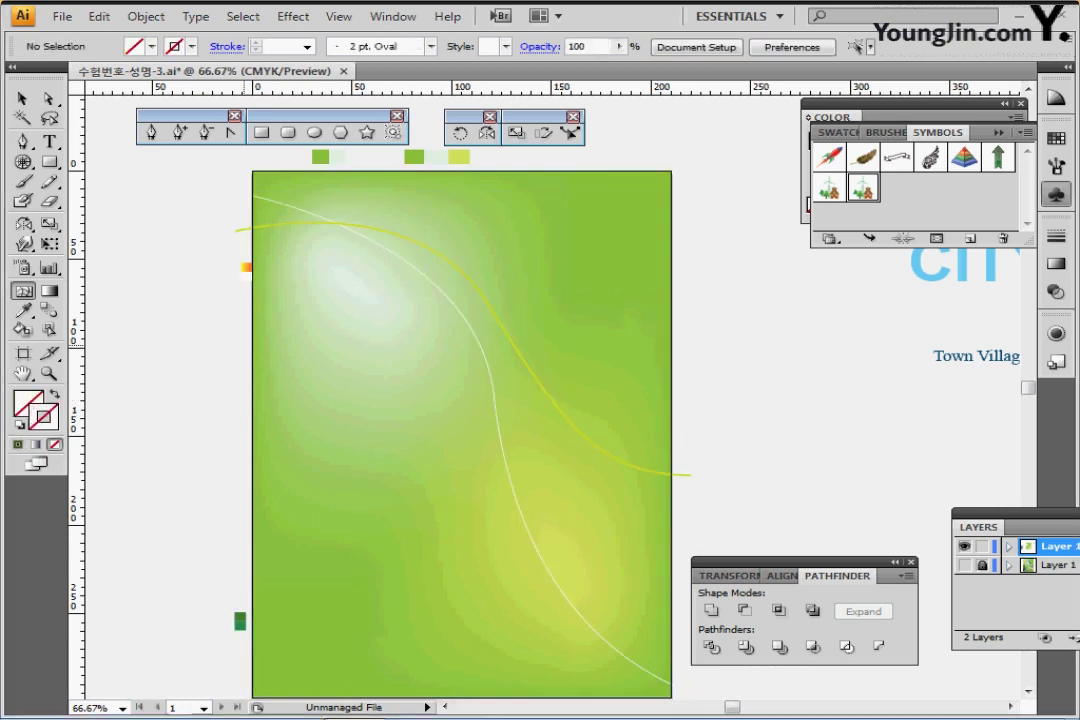
key("ctrl+a")
key("ctrl+shift+b")
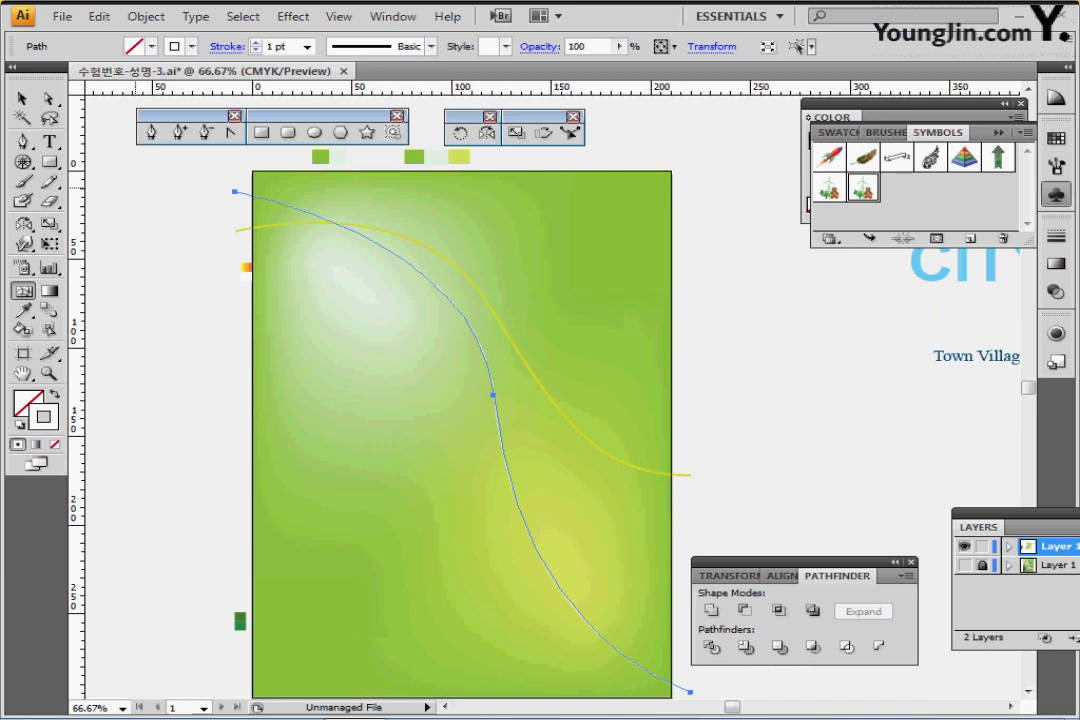
left_click(744, 519, "ctrl")
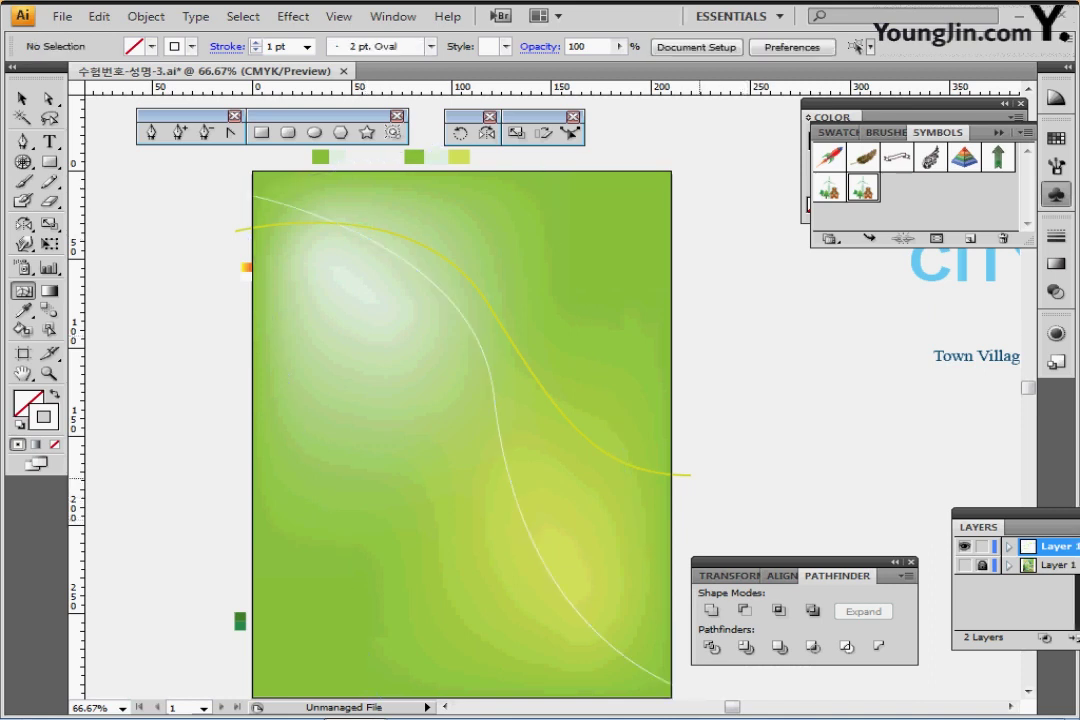
left_click(690, 475, "ctrl")
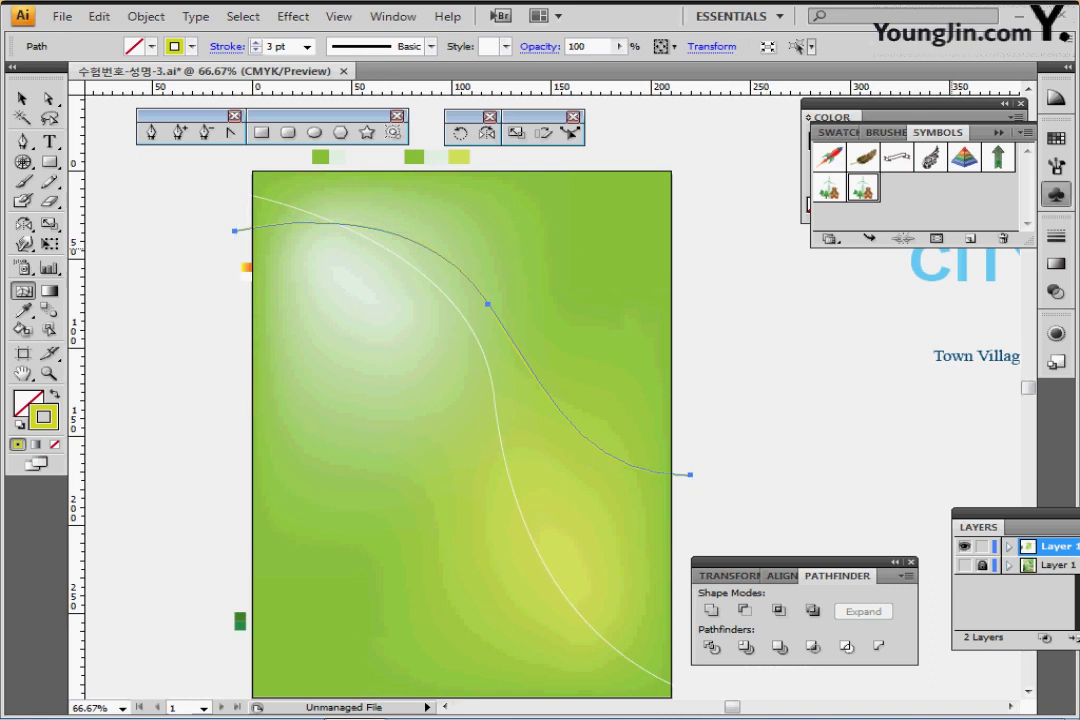
left_click(735, 340, "ctrl")
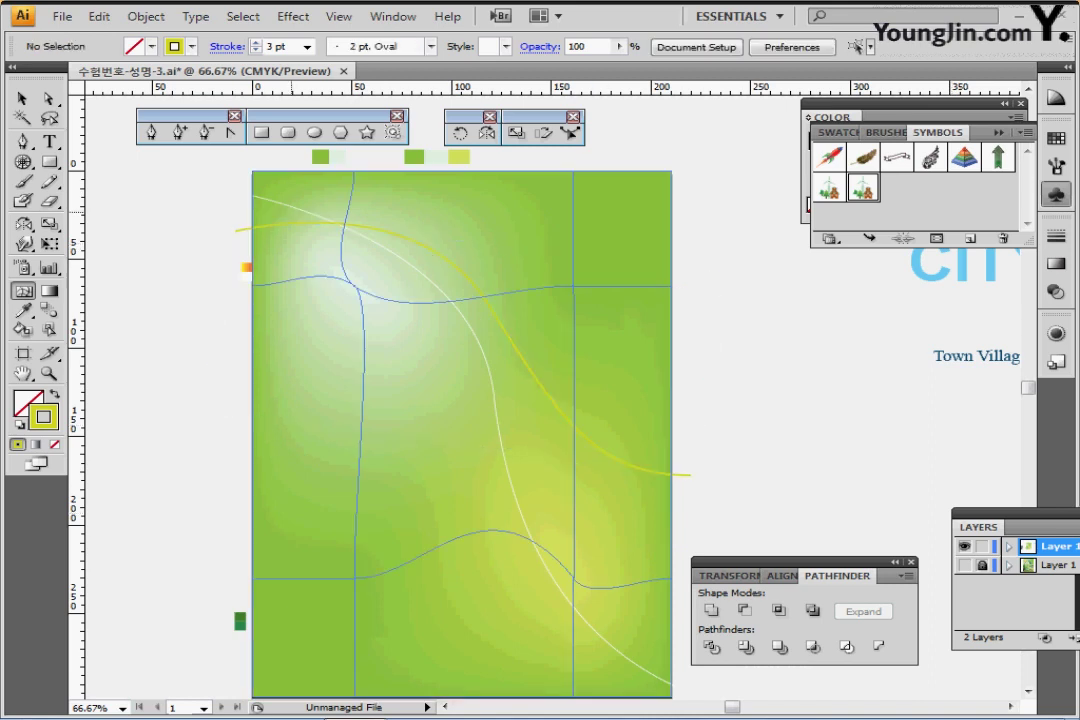
- Select the white and yellow curves together and make a blend between them
left_click(291, 209, "ctrl")
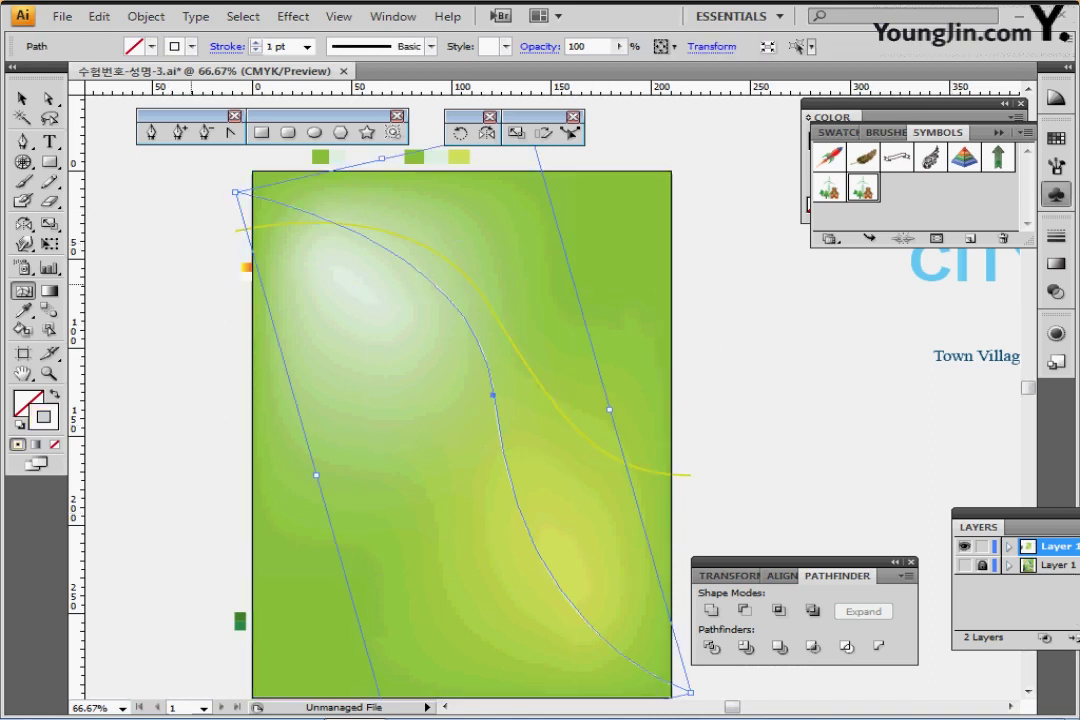
left_click(249, 227, "shift")
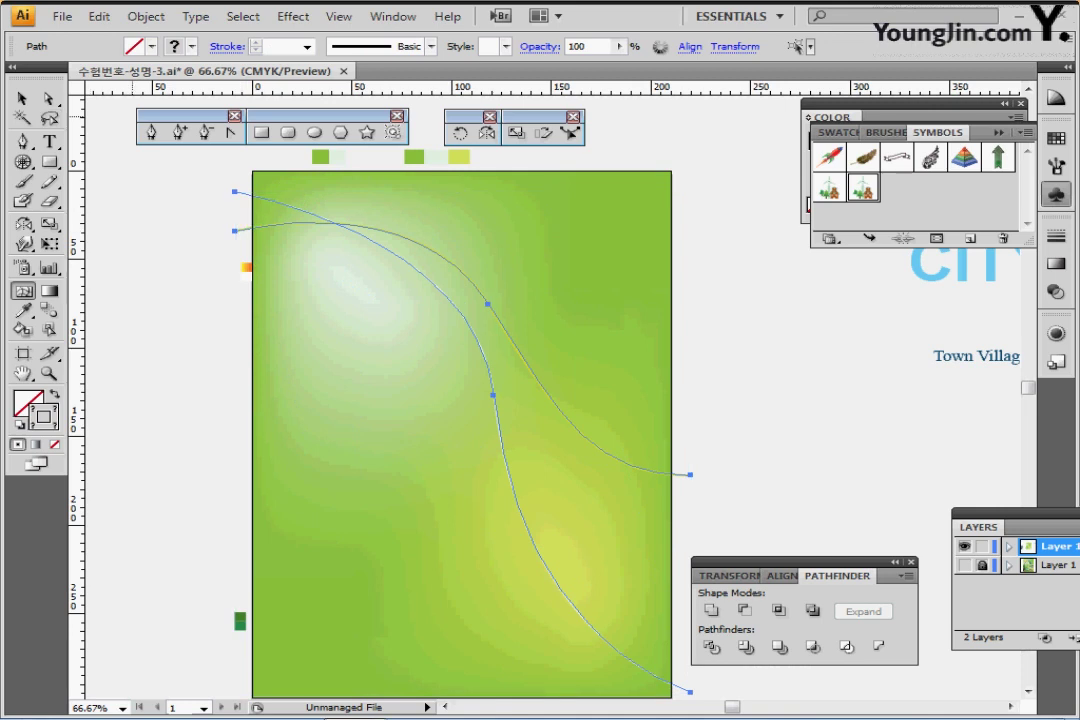
left_click(146, 16)
mouse_move(250, 398)
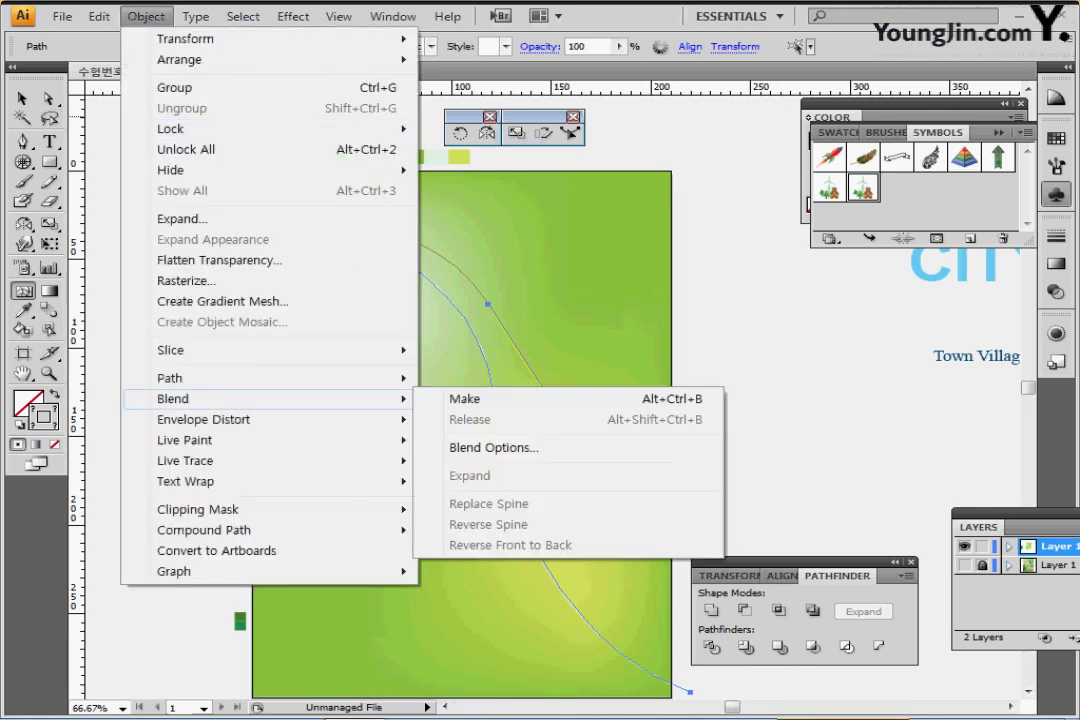
left_click(465, 398)
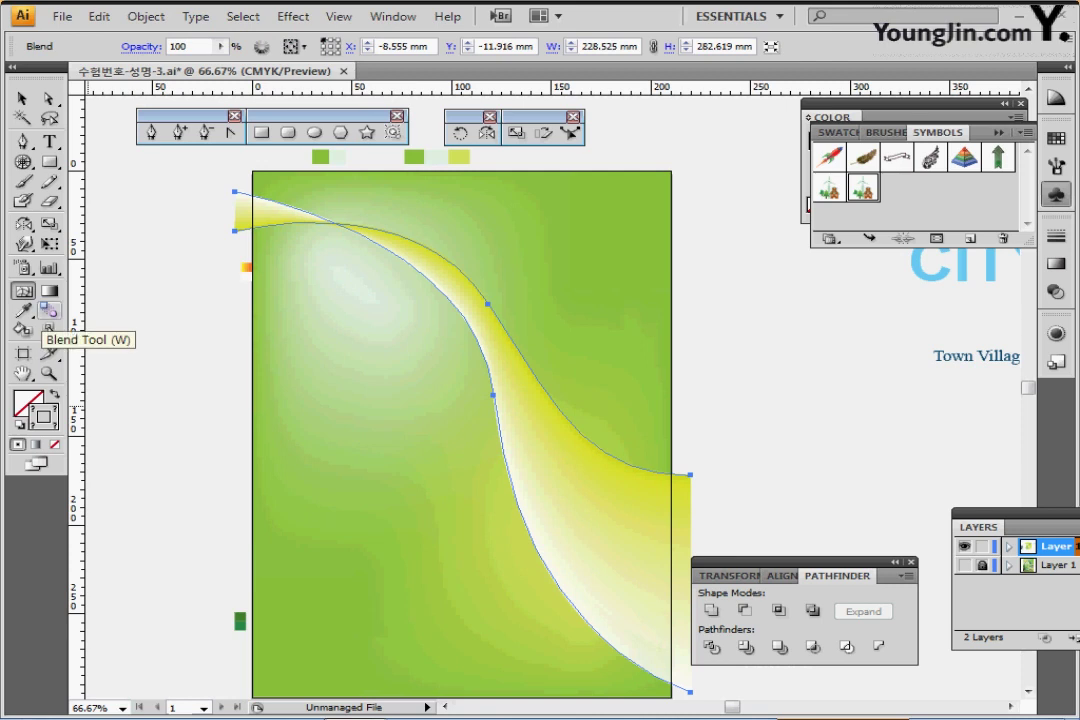
- Set the blend of the two curves to Specified Steps spacing with 15 steps, deselect everything and save the document
double_click(47, 311)
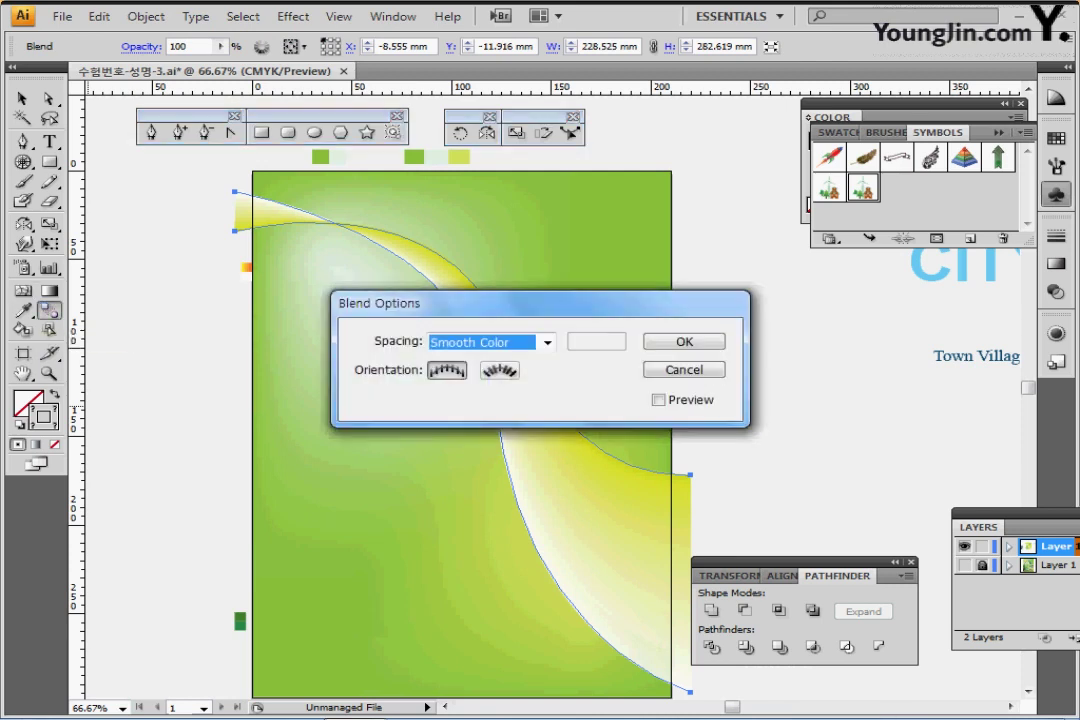
left_click(547, 342)
left_click(490, 378)
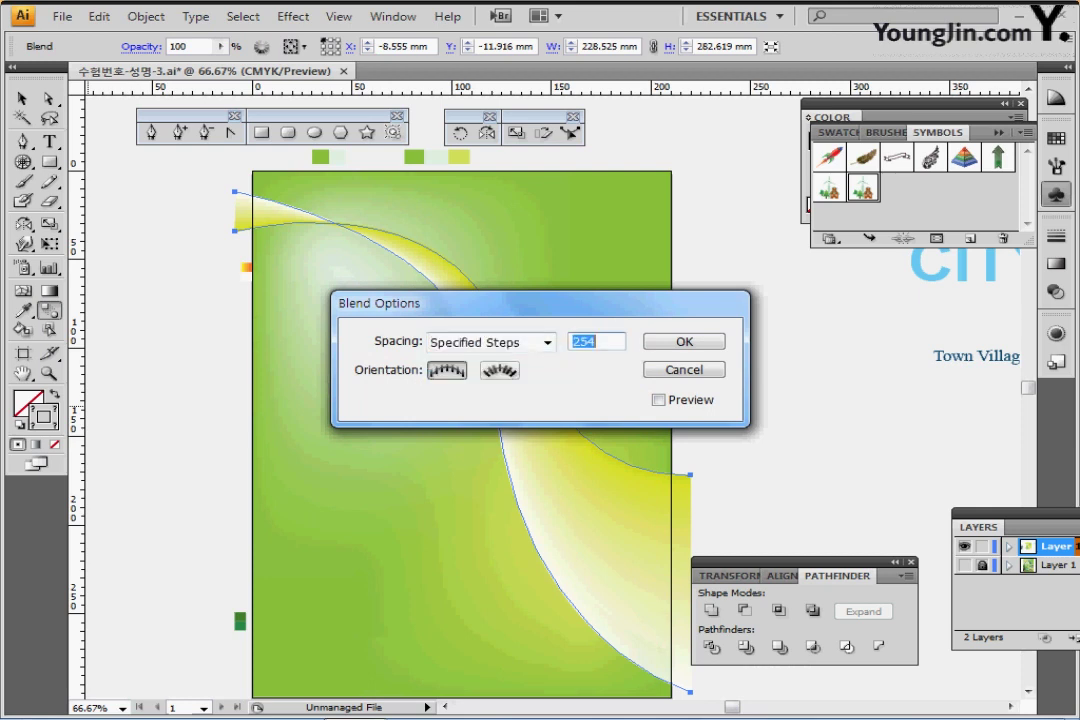
type("15")
key("Return")
key("ctrl+a")
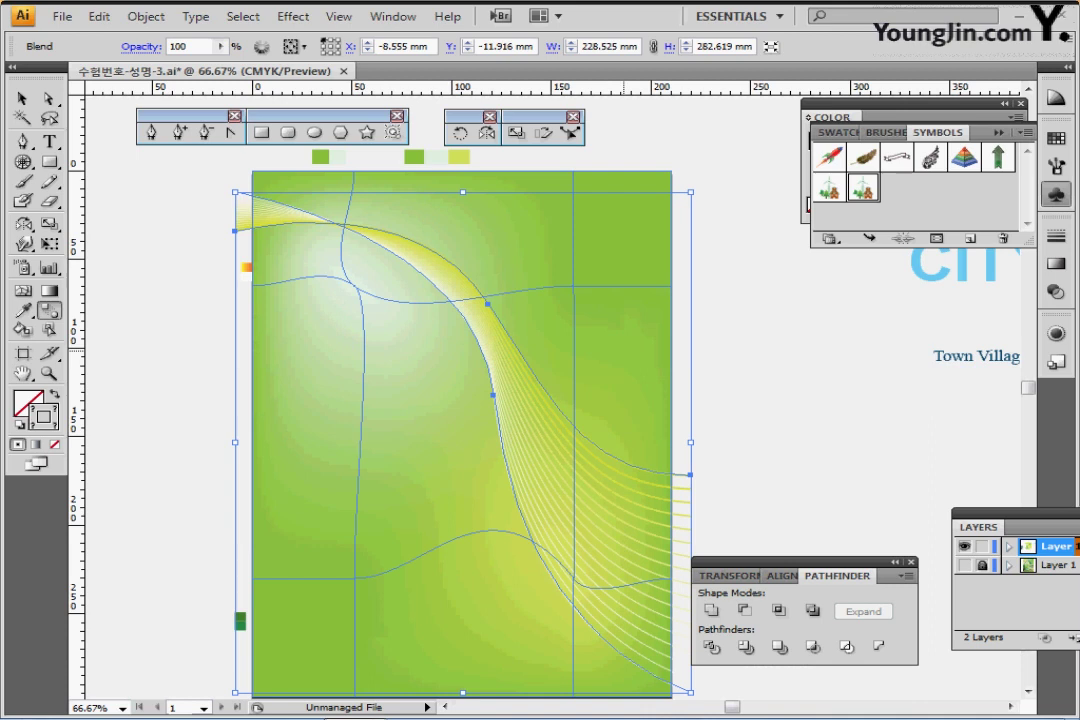
key("ctrl+shift+a")
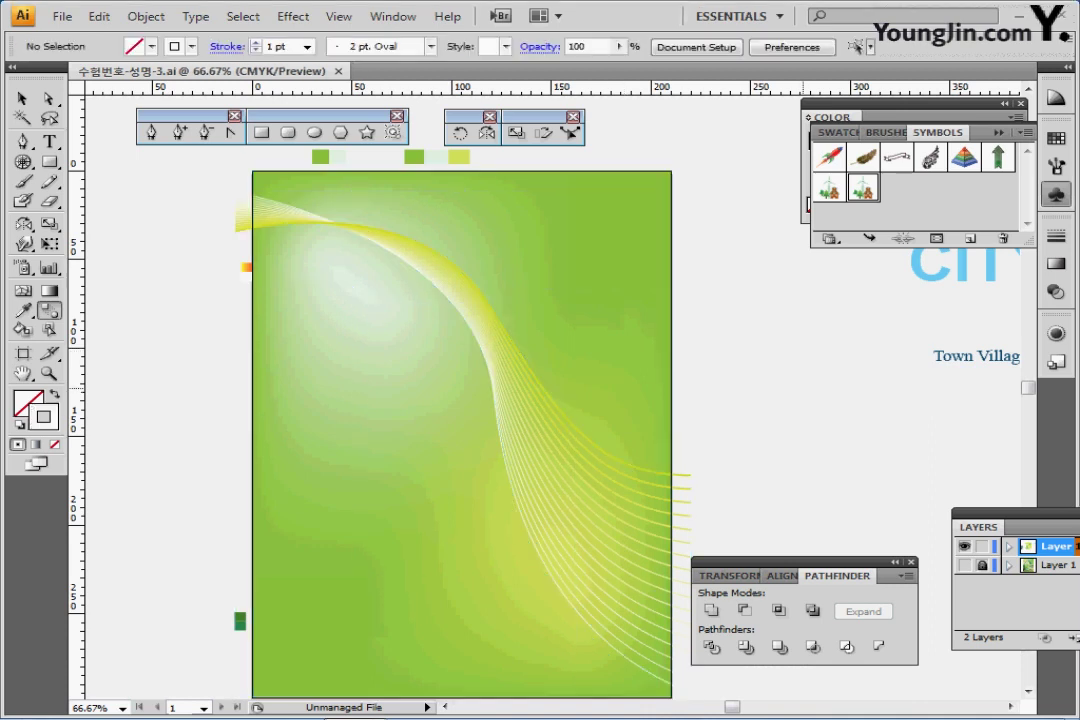
- Lock the blended ribbon of lines and the gradient-mesh background
left_click_drag(490, 357, 505, 351)
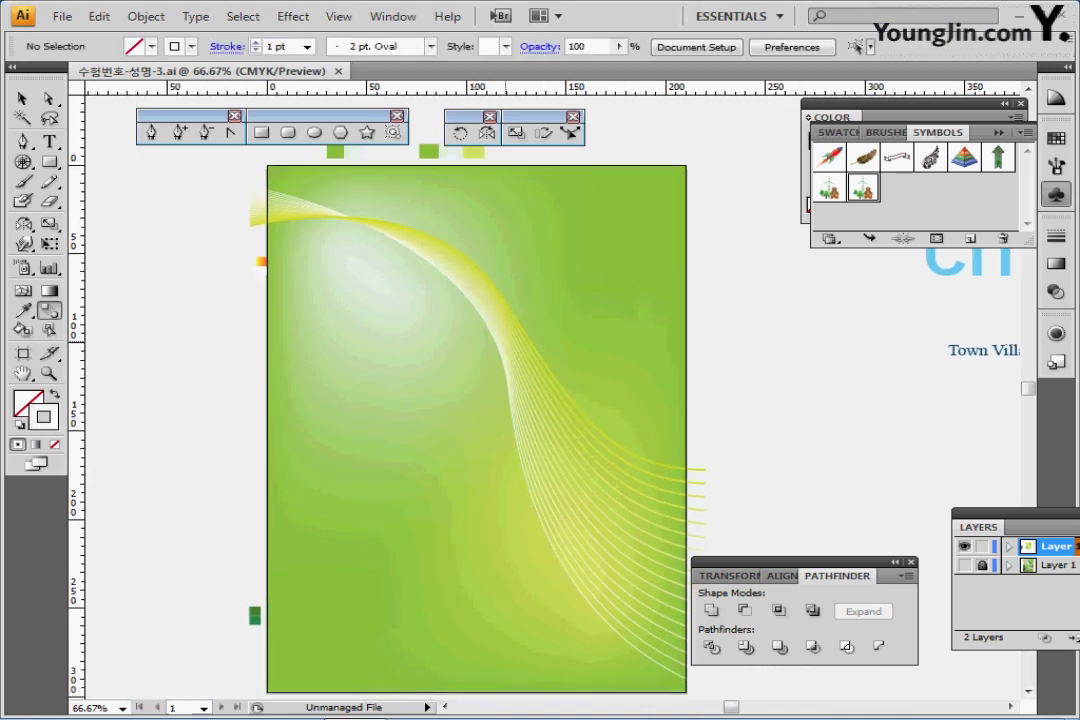
left_click_drag(420, 292, 416, 311)
left_click_drag(212, 195, 273, 234)
left_click_drag(224, 191, 291, 237)
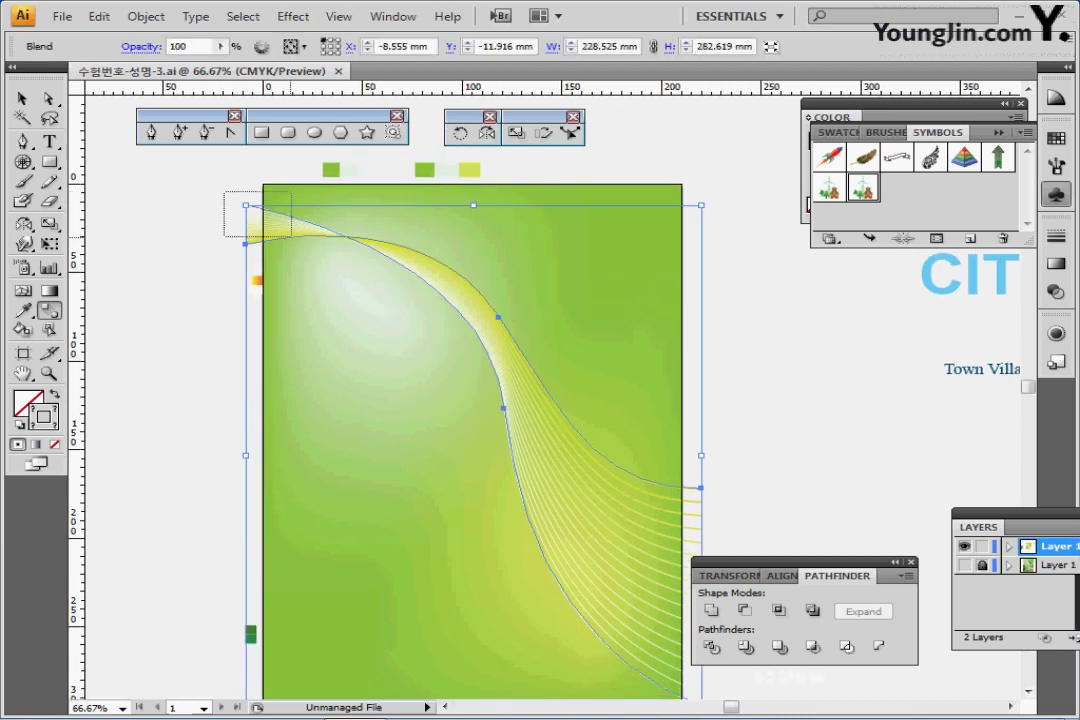
key("ctrl+2")
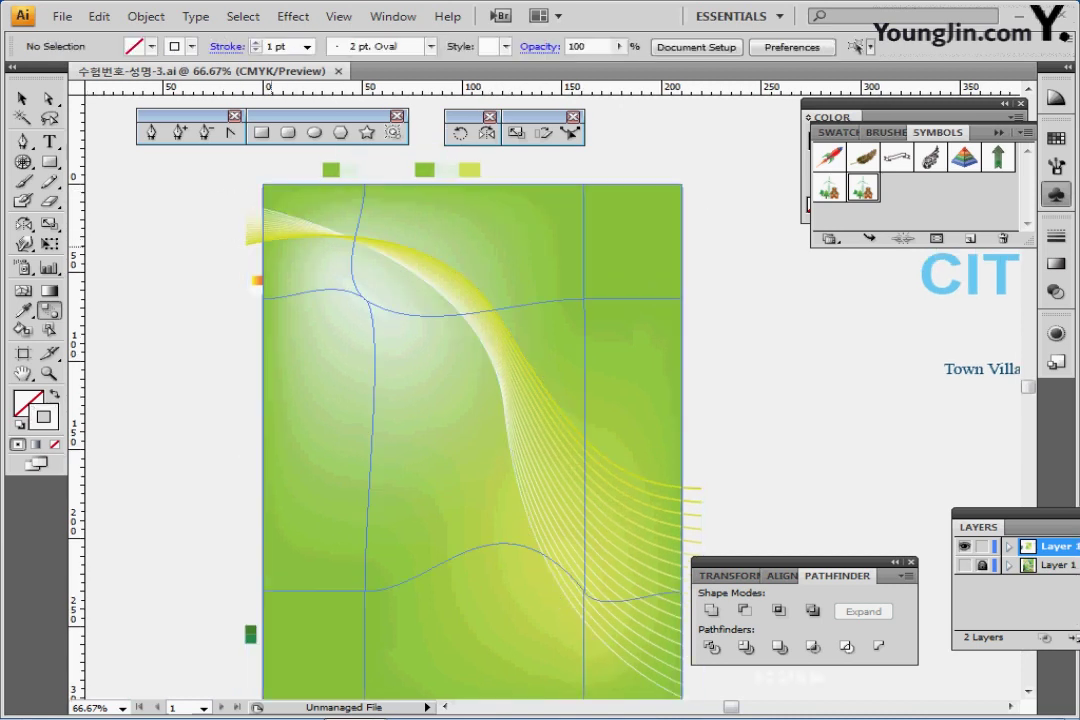
left_click(401, 319, "ctrl")
key("ctrl+shift+a")
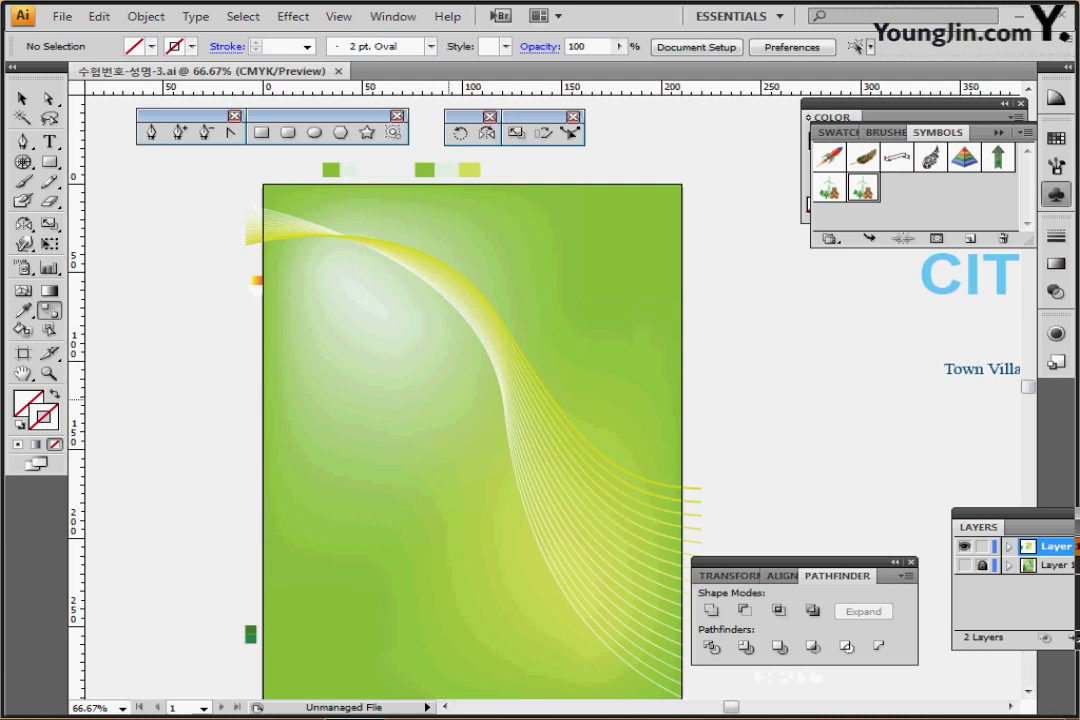
- Create a 14-point star with Radius 1 of 20 mm and Radius 2 of 12 mm on the empty canvas left of the artboard
left_click(451, 379, "ctrl")
left_click_drag(451, 379, 551, 316)
scroll(550, 400, "left", 1)
scroll(550, 400, "left", 1)
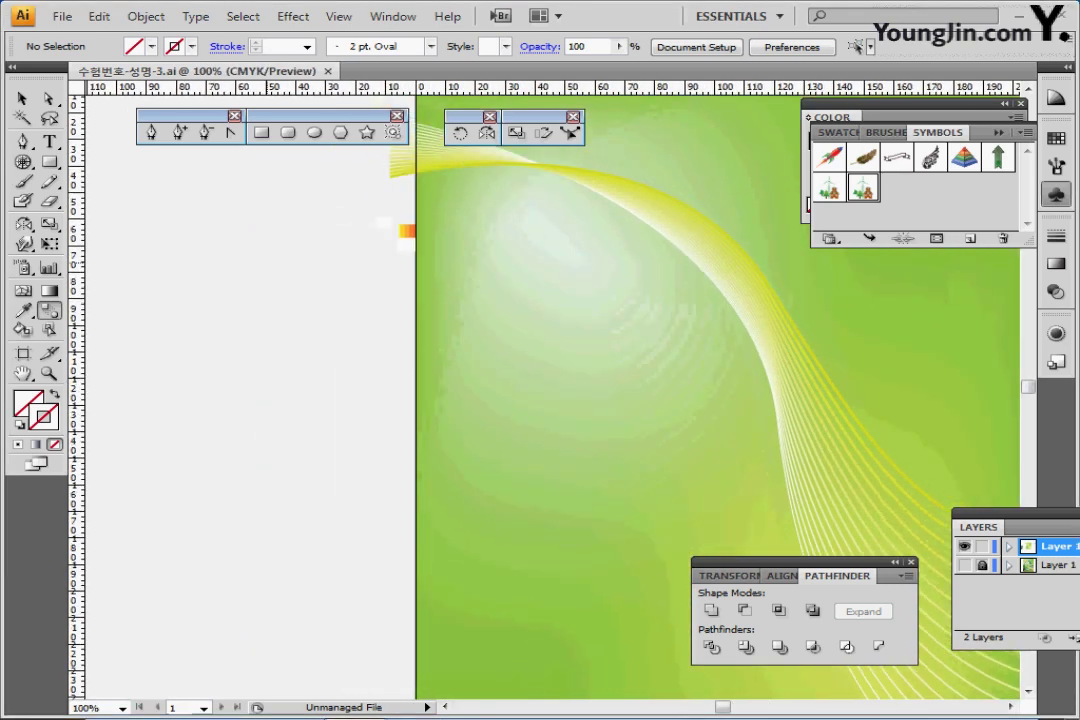
left_click(367, 132)
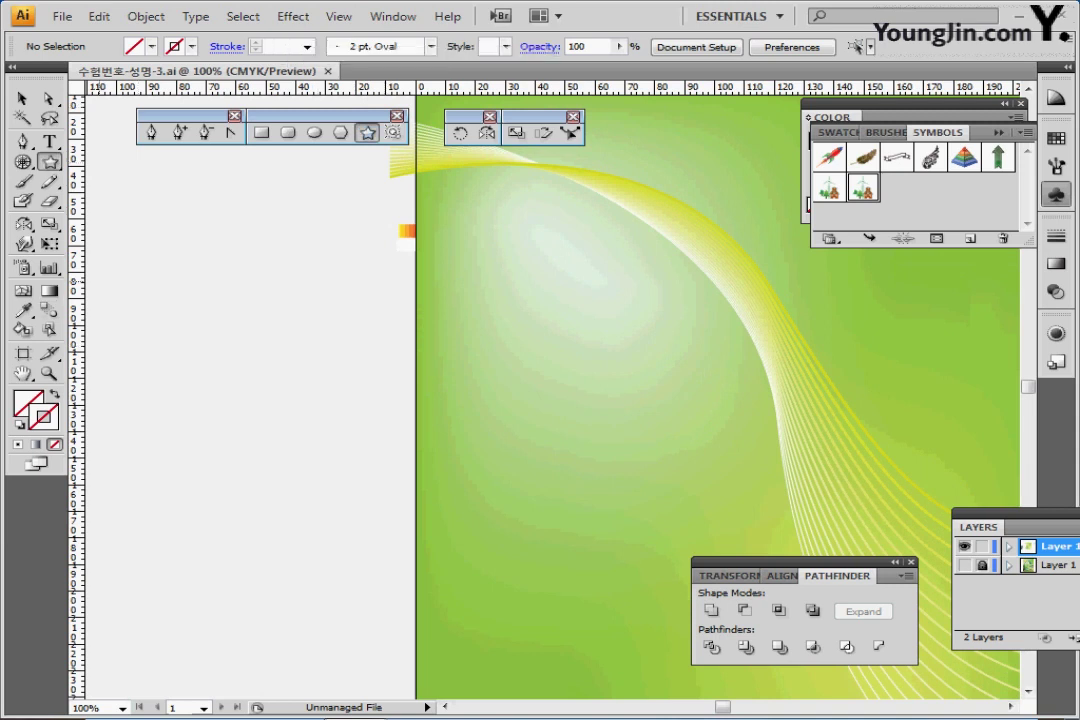
left_click(190, 279)
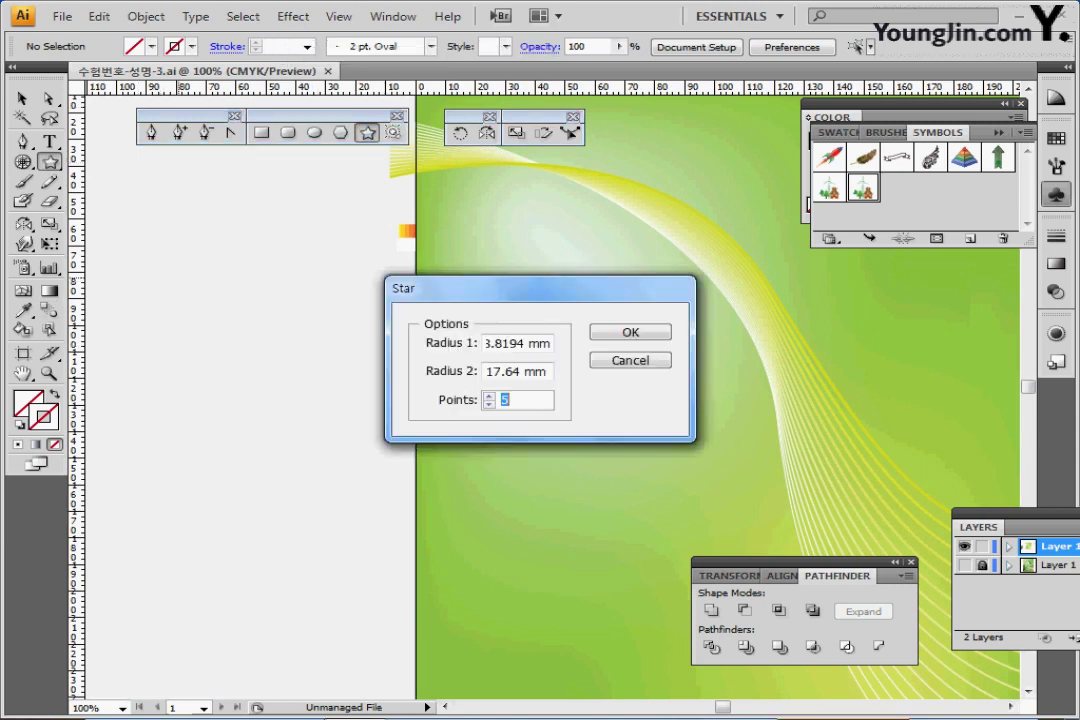
key("Tab")
key("Tab")
key("Tab")
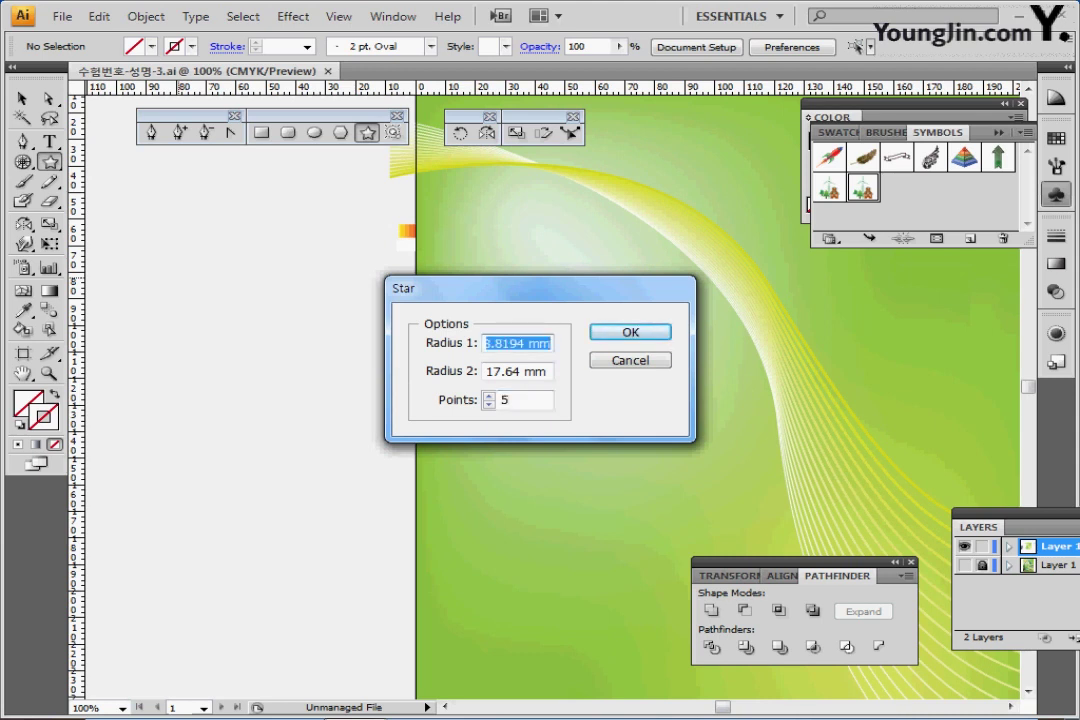
type("20")
key("Tab")
type("12")
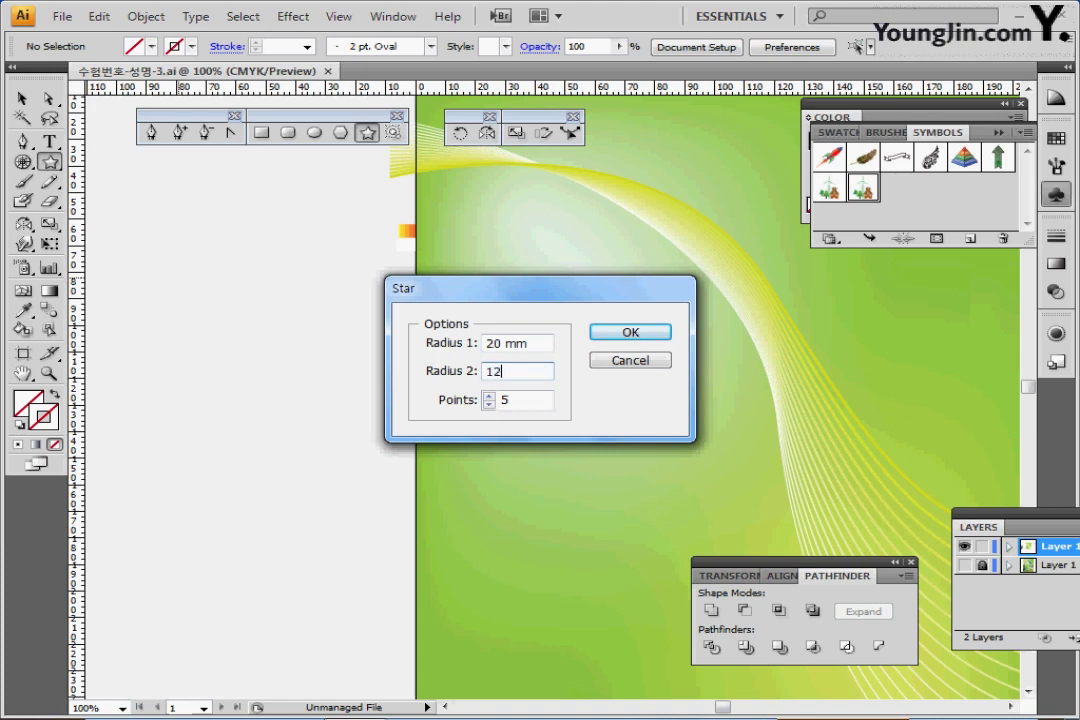
key("Tab")
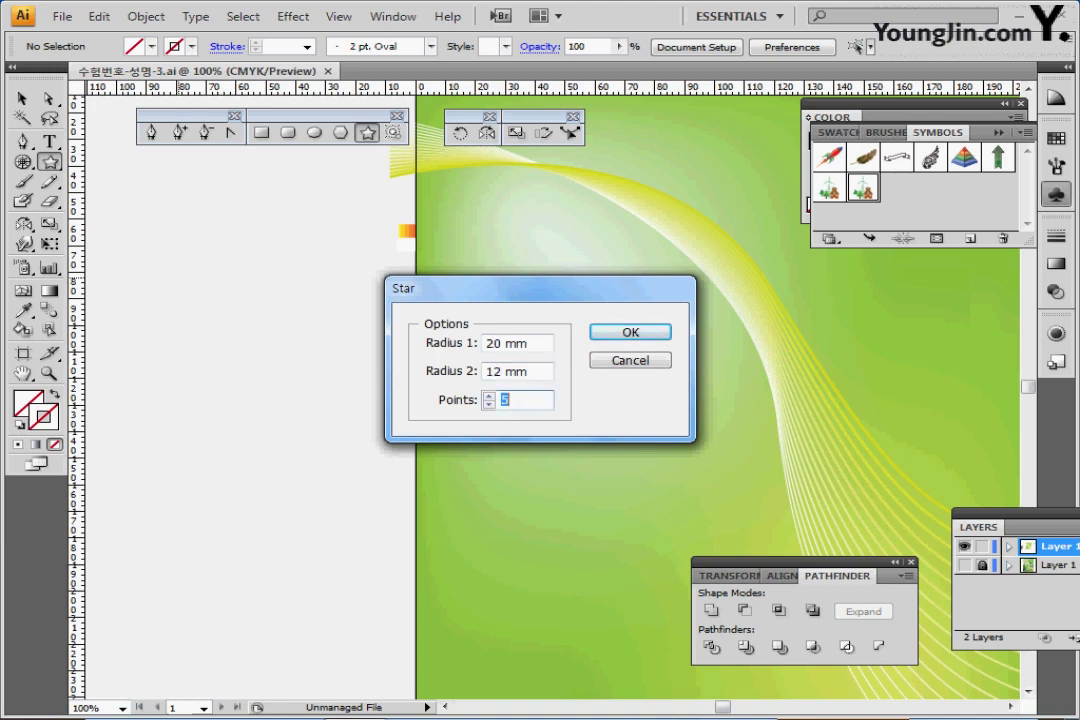
type("14")
key("Return")
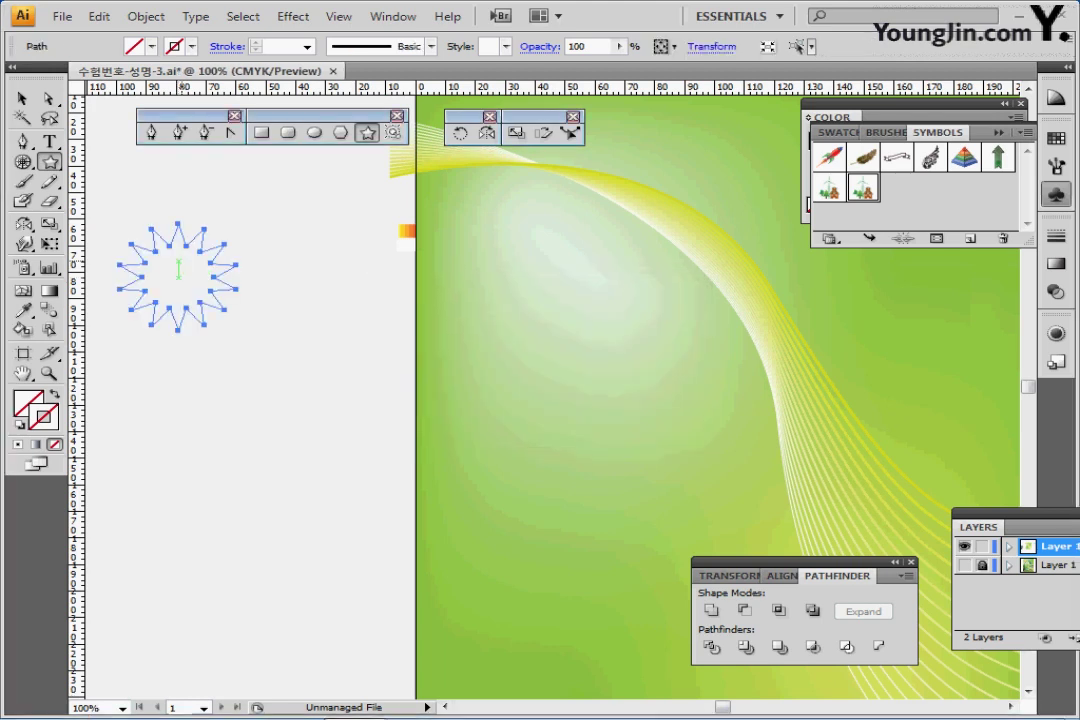
- Fill the star with the yellow-to-orange gradient sampled from the swatch at the artboard's left edge, and display the gradient settings
key("i")
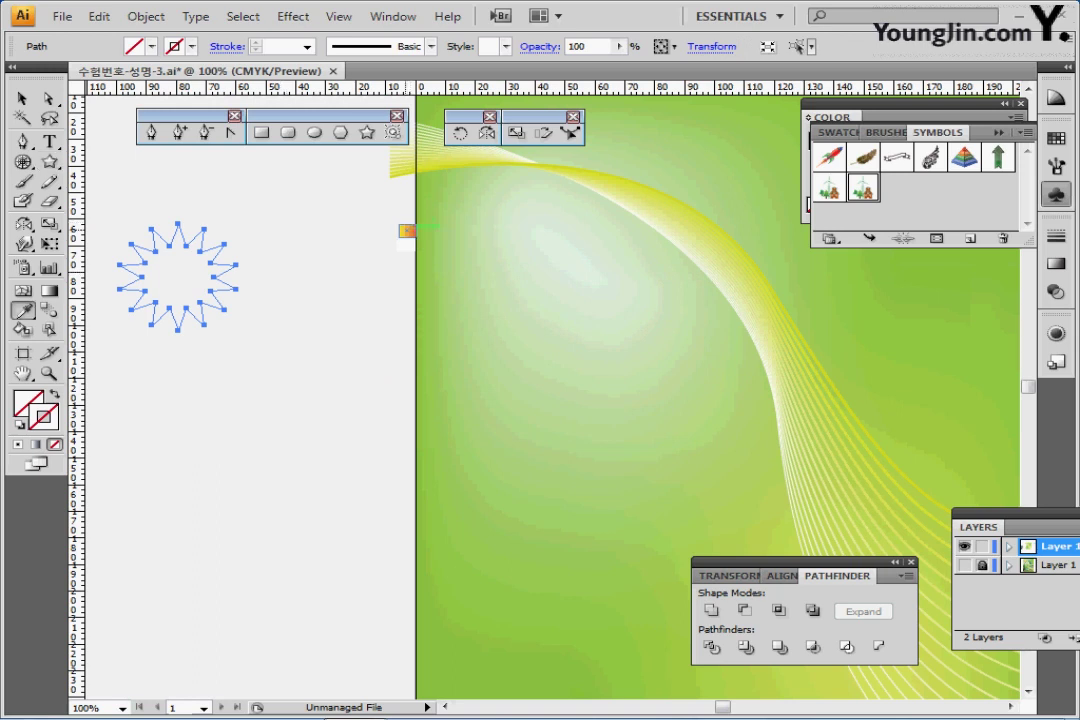
left_click(406, 231)
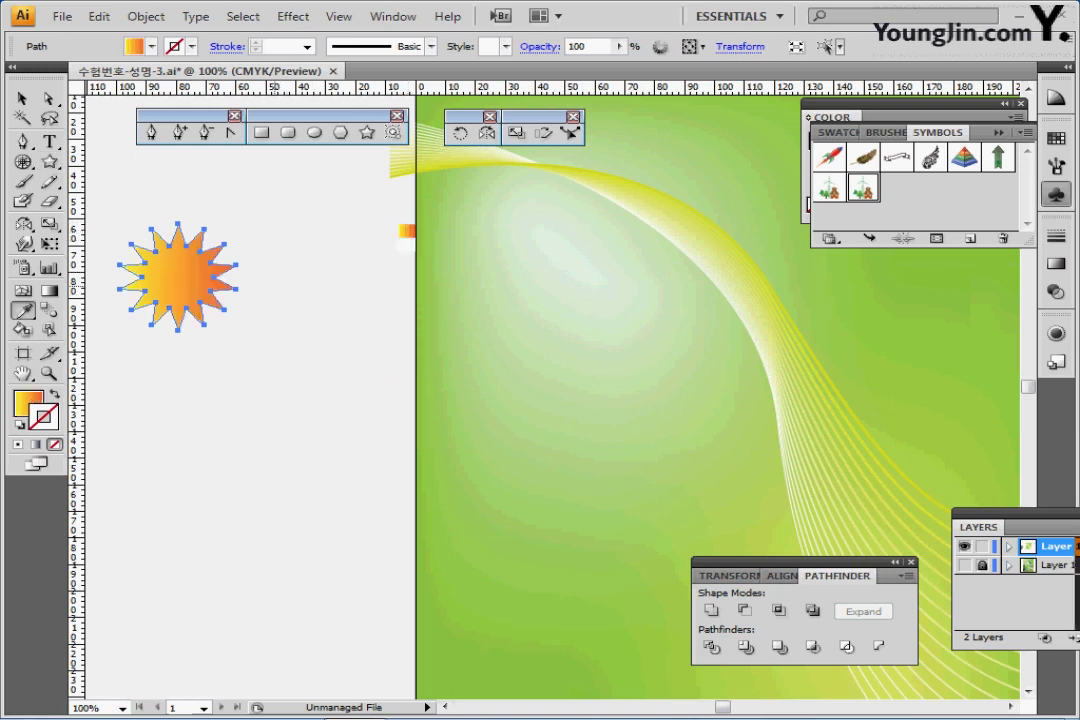
left_click_drag(409, 235, 501, 231)
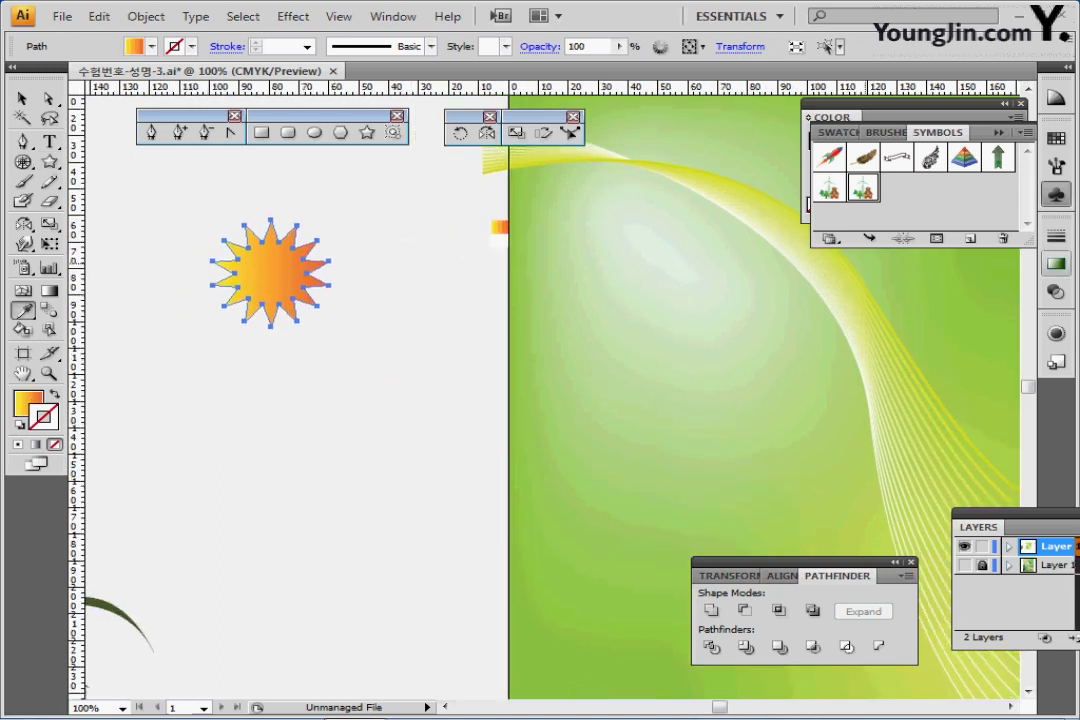
left_click(1056, 264)
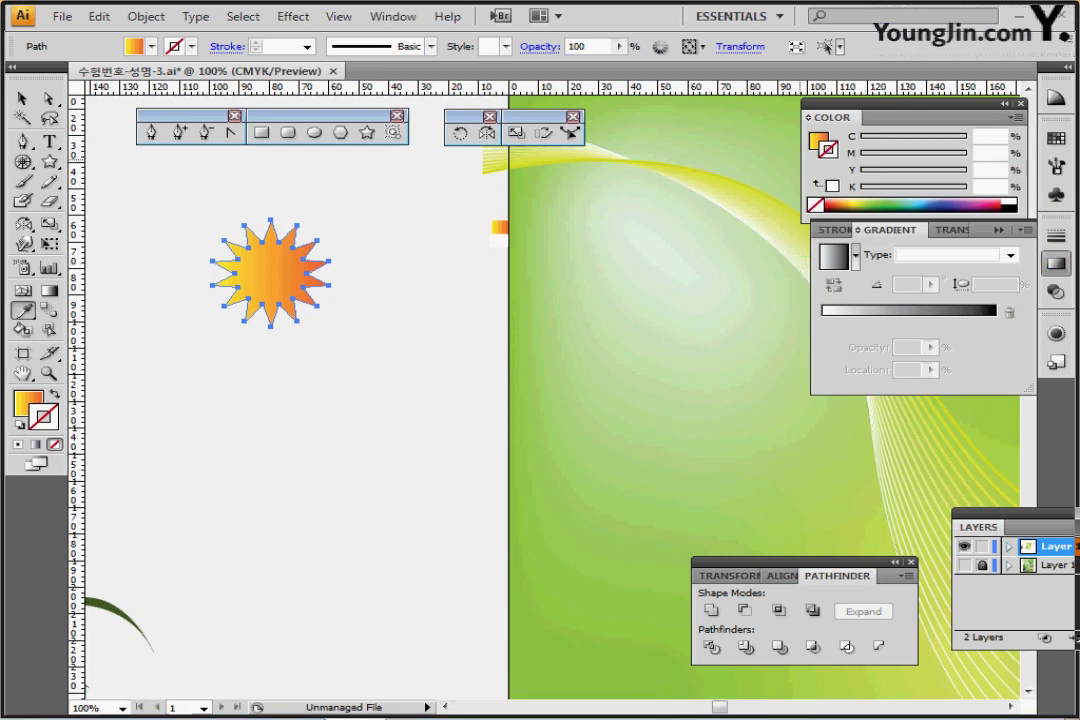
- Check the CMYK colors of the star gradient's start and end stops, and hide the gradient settings
left_click(818, 142)
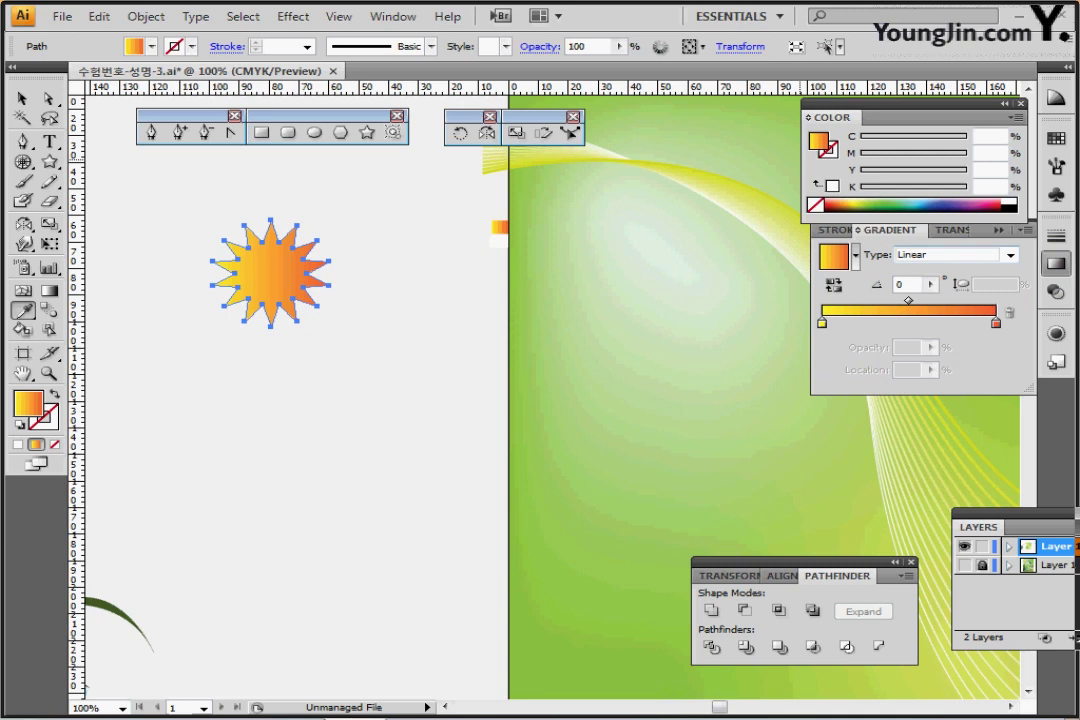
left_click(822, 323)
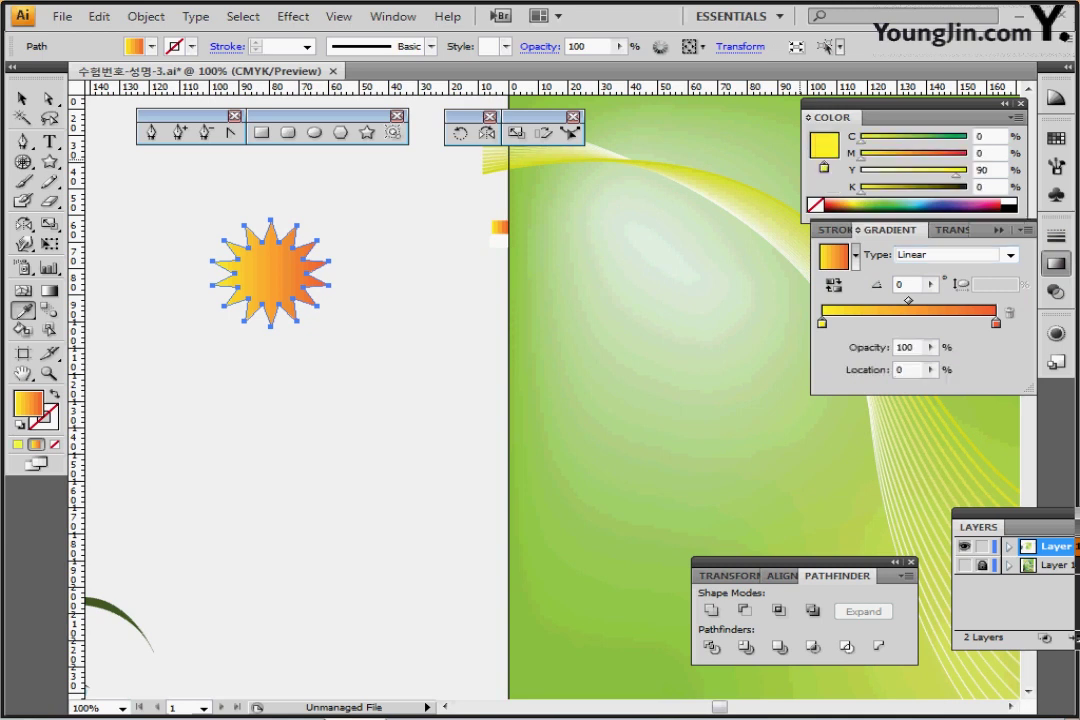
left_click(996, 323)
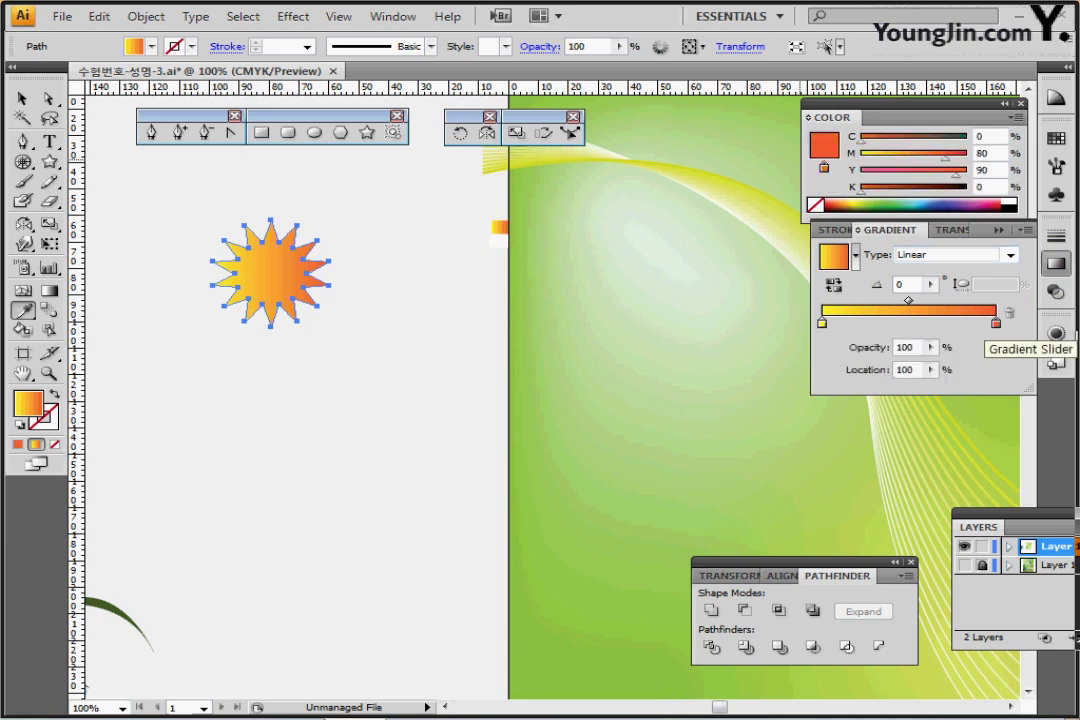
left_click(1056, 264)
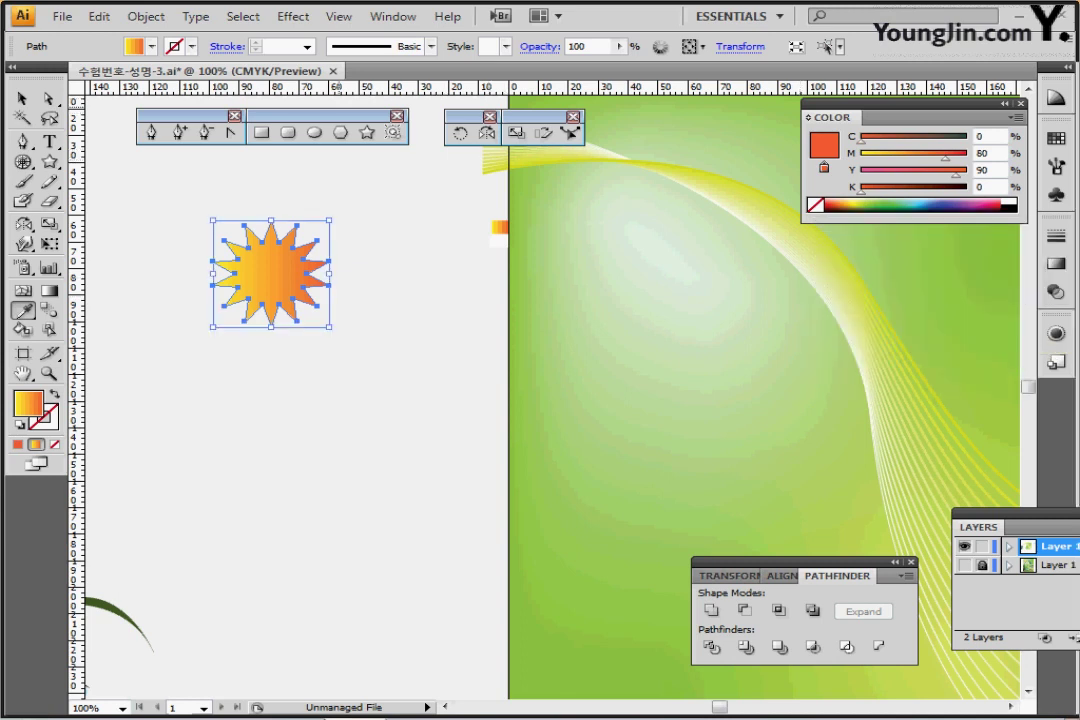
- Draw a circle about 24 mm in diameter from the star's center, reaching the inner corners between its points
left_click(314, 132)
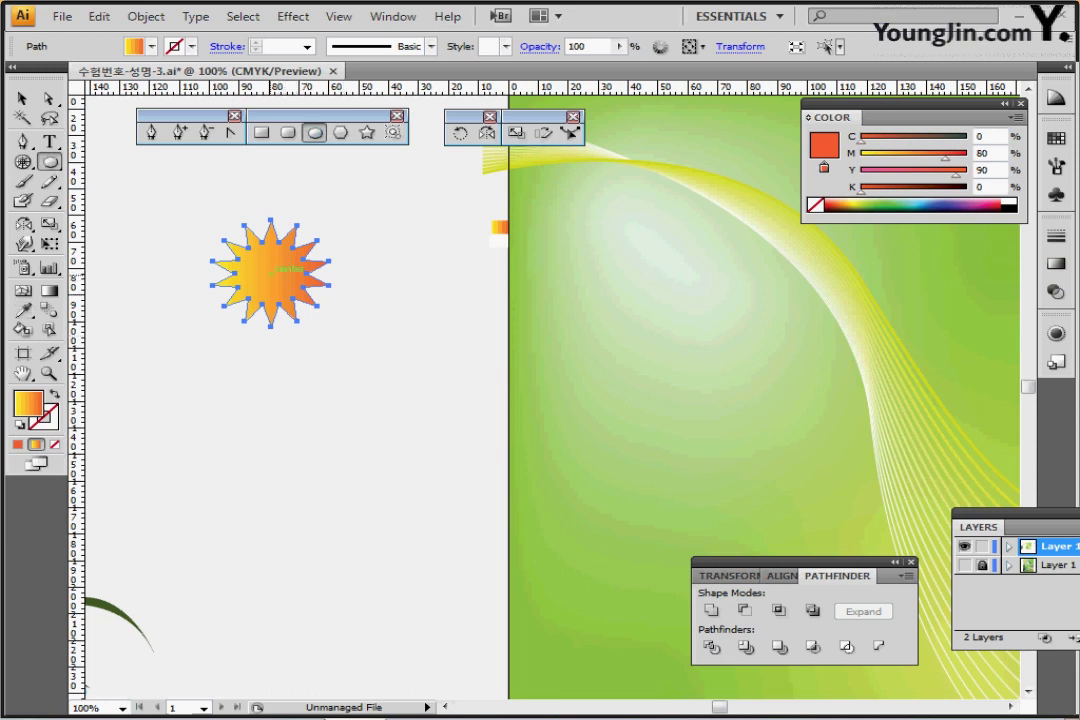
mouse_move(272, 270)
left_mouse_down()
mouse_move(300, 232)
mouse_move(305, 307)
mouse_move(301, 240)
mouse_move(303, 298)
left_mouse_up()
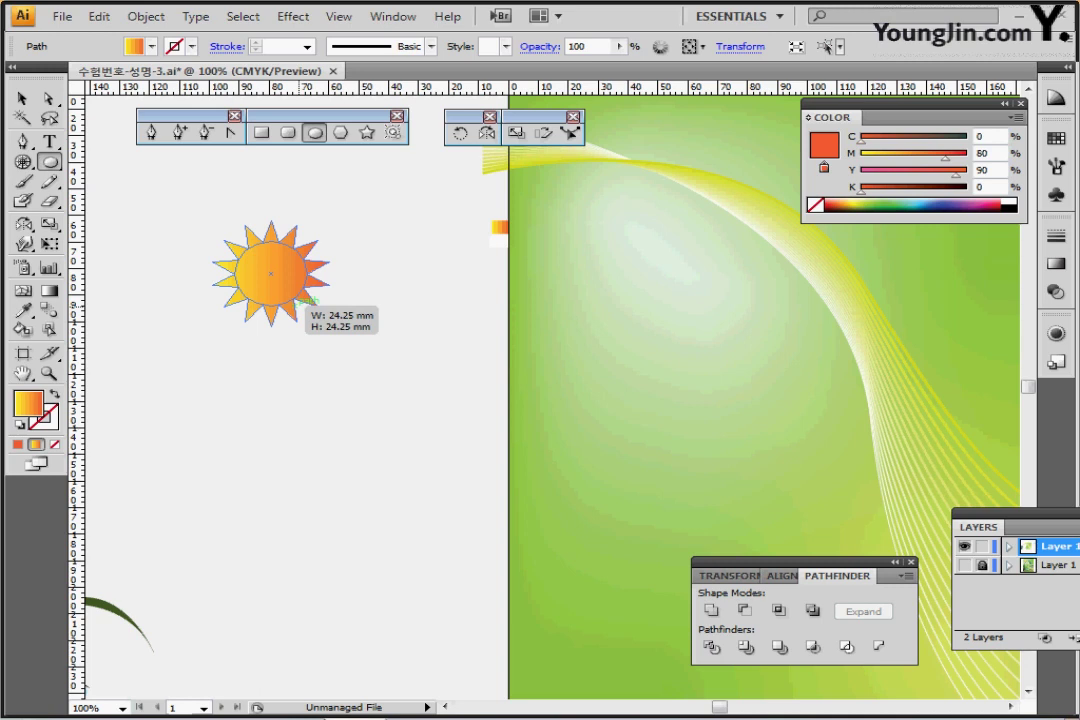
left_click_drag(304, 299, 307, 299)
- Create a copy of the circle scaled uniformly to 85%
key("ctrl+plus")
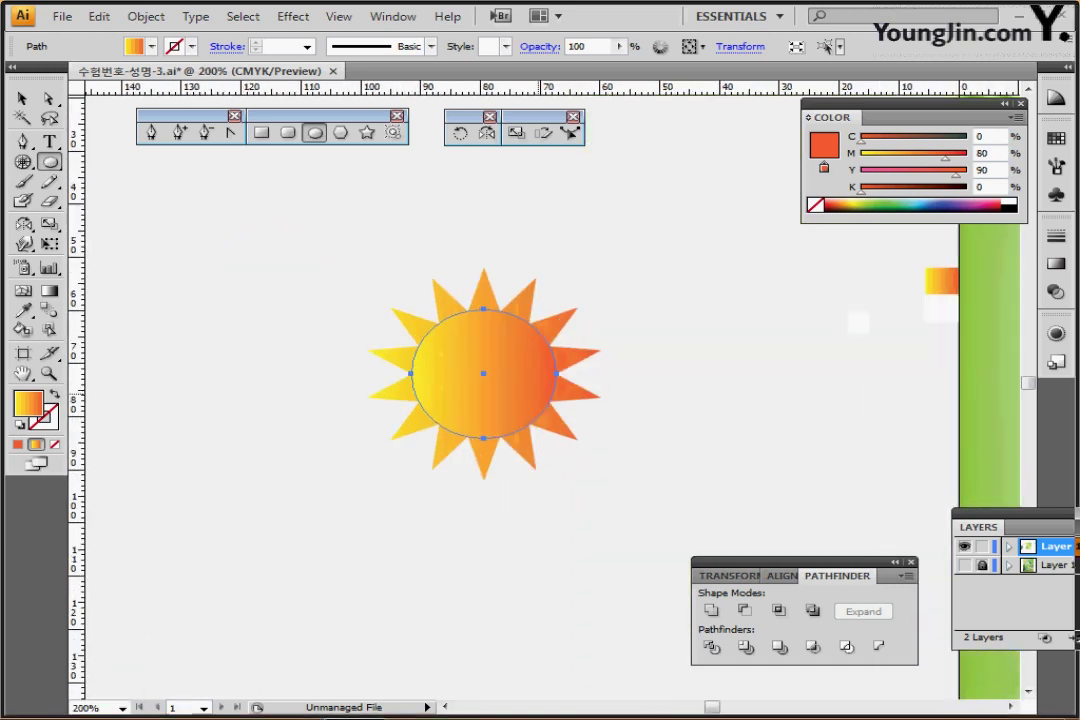
key("ctrl+plus")
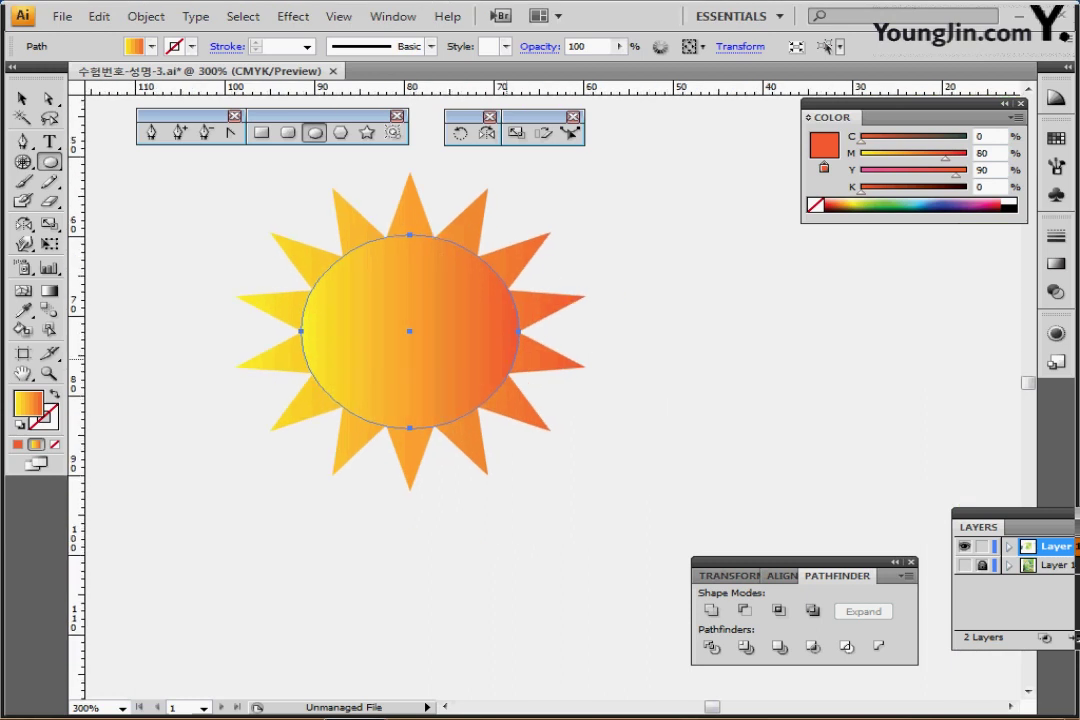
left_click_drag(359, 362, 340, 384)
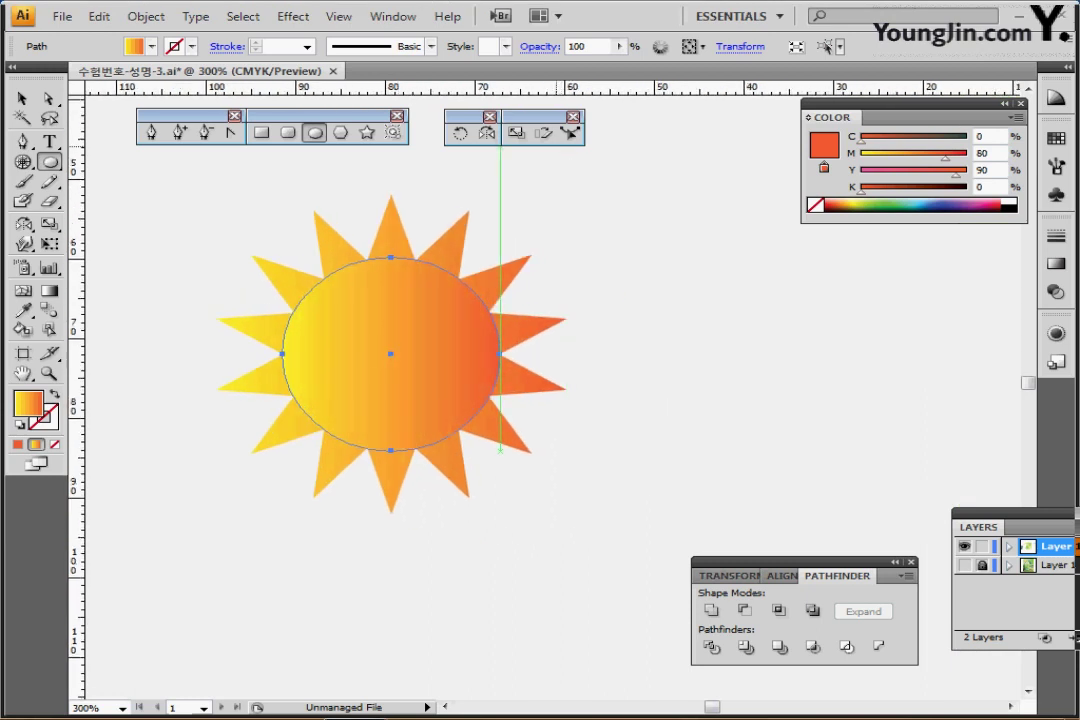
double_click(516, 133)
type("85")
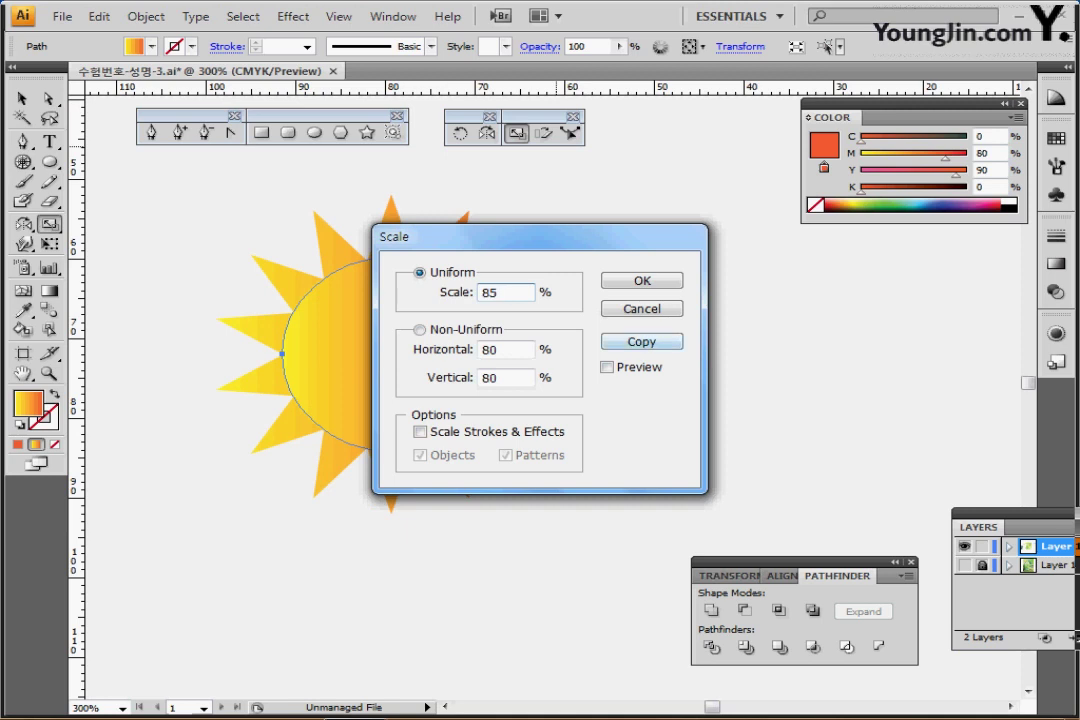
left_click(642, 341)
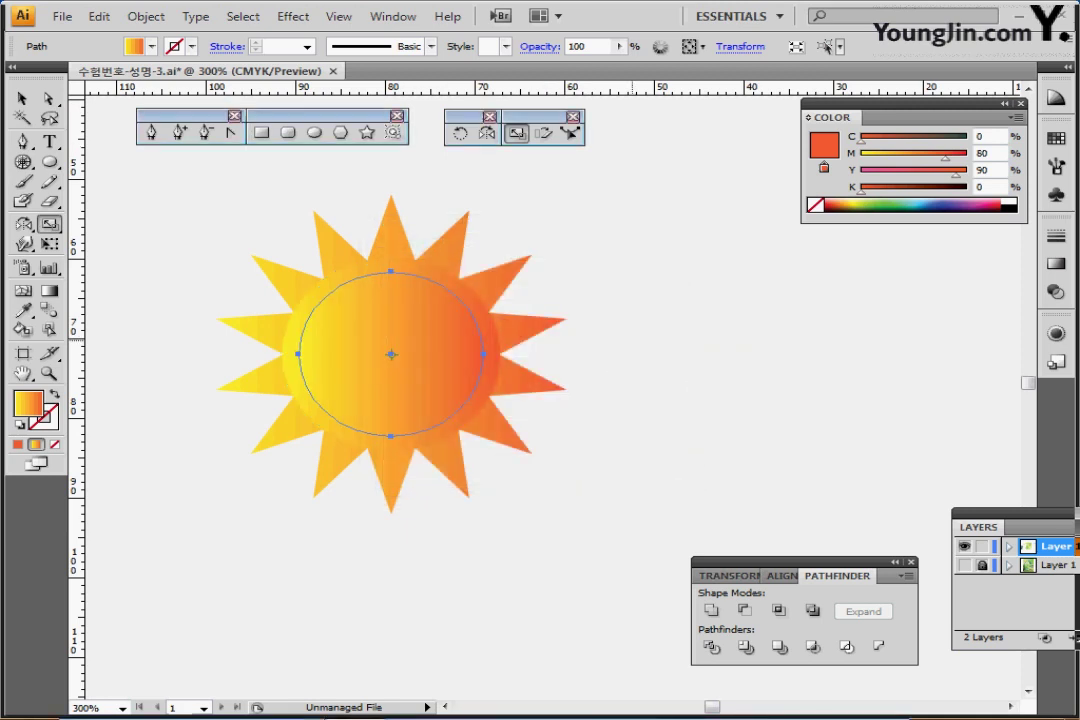
- Select the star and the larger circle and subtract the circle from the star with Minus Front, leaving separate rays
key("v")
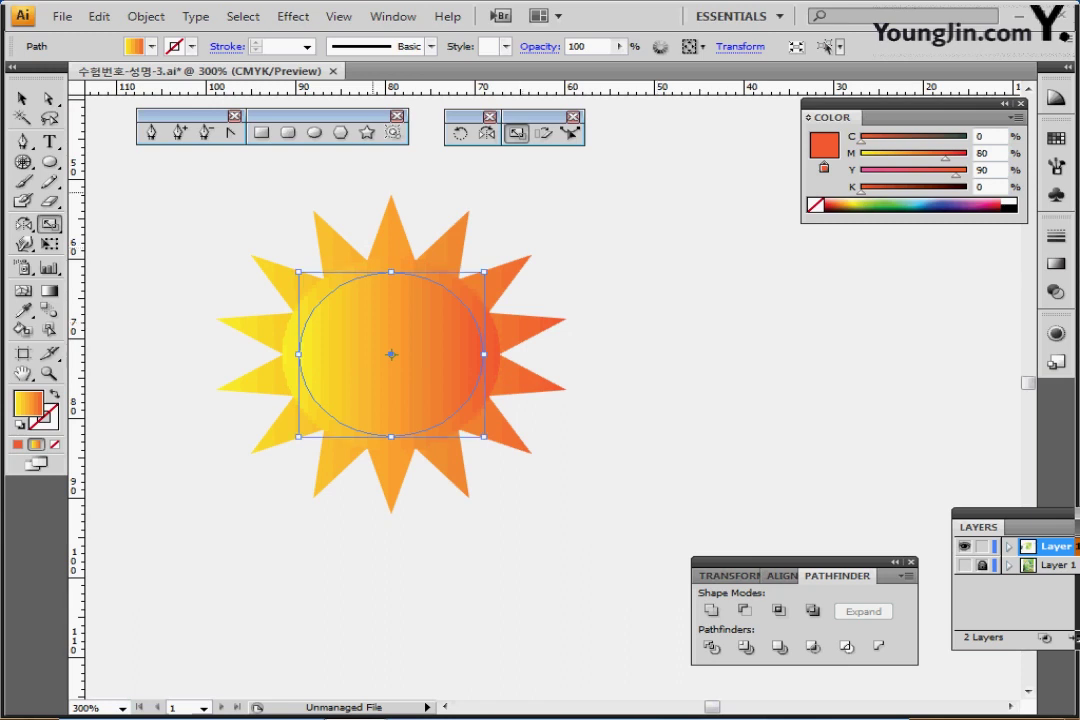
left_click_drag(366, 178, 428, 262)
key("a")
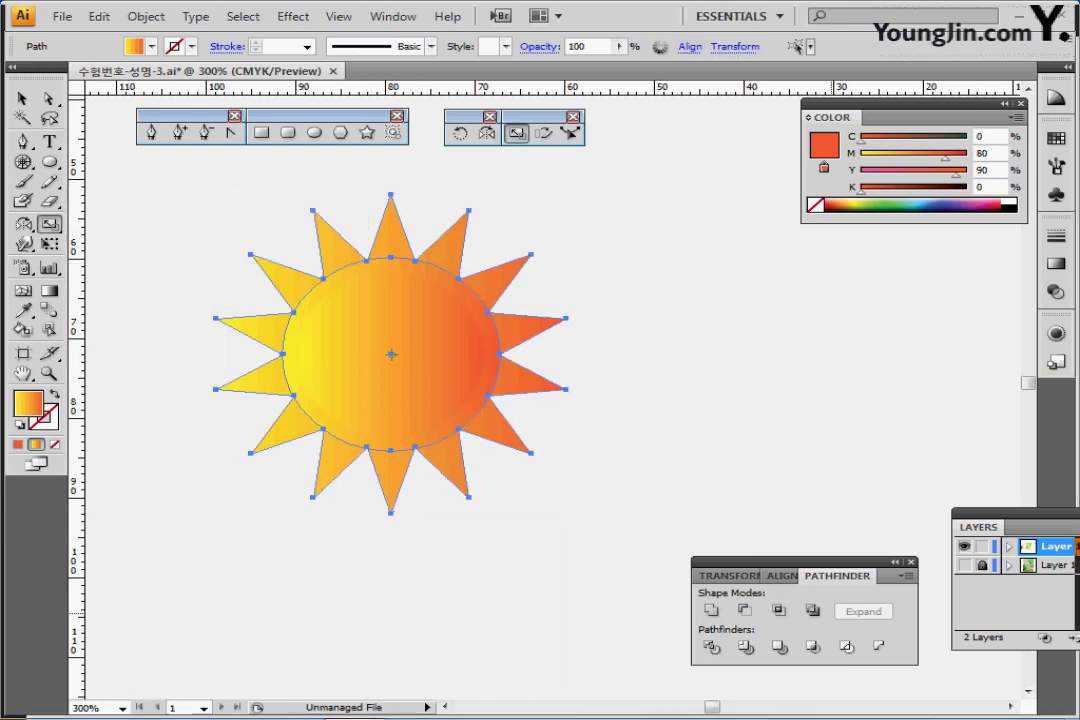
left_click(744, 610)
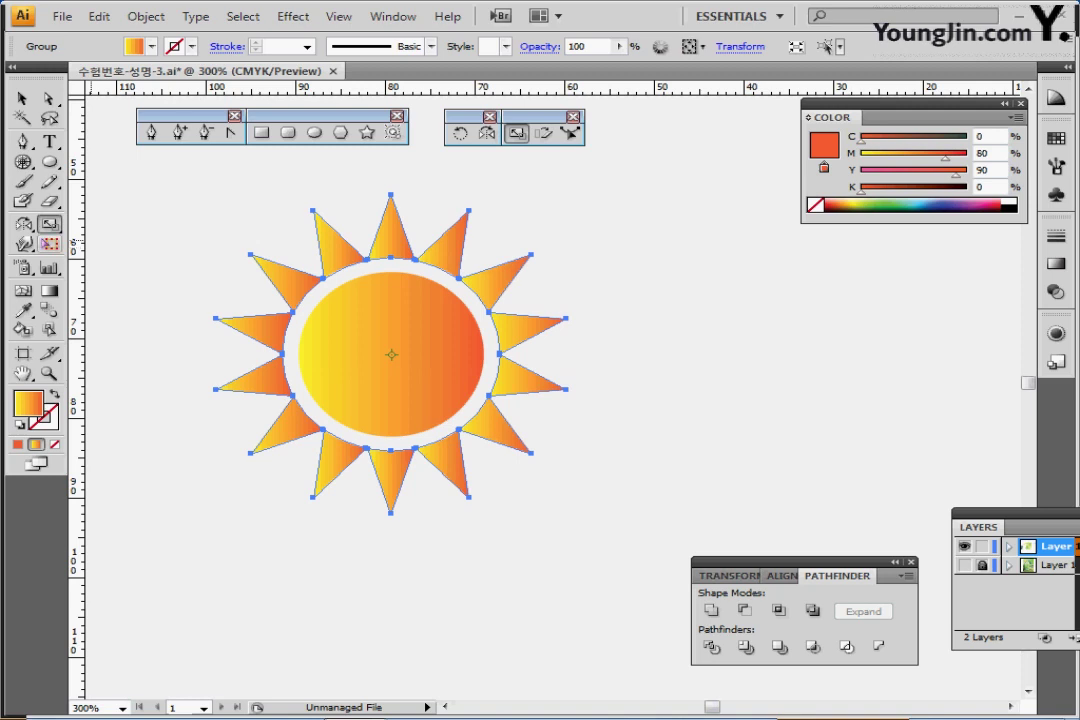
- Run one continuous gradient across all the rays, yellow at the upper right to orange at the lower left, deselect them and save the document
left_click(50, 291)
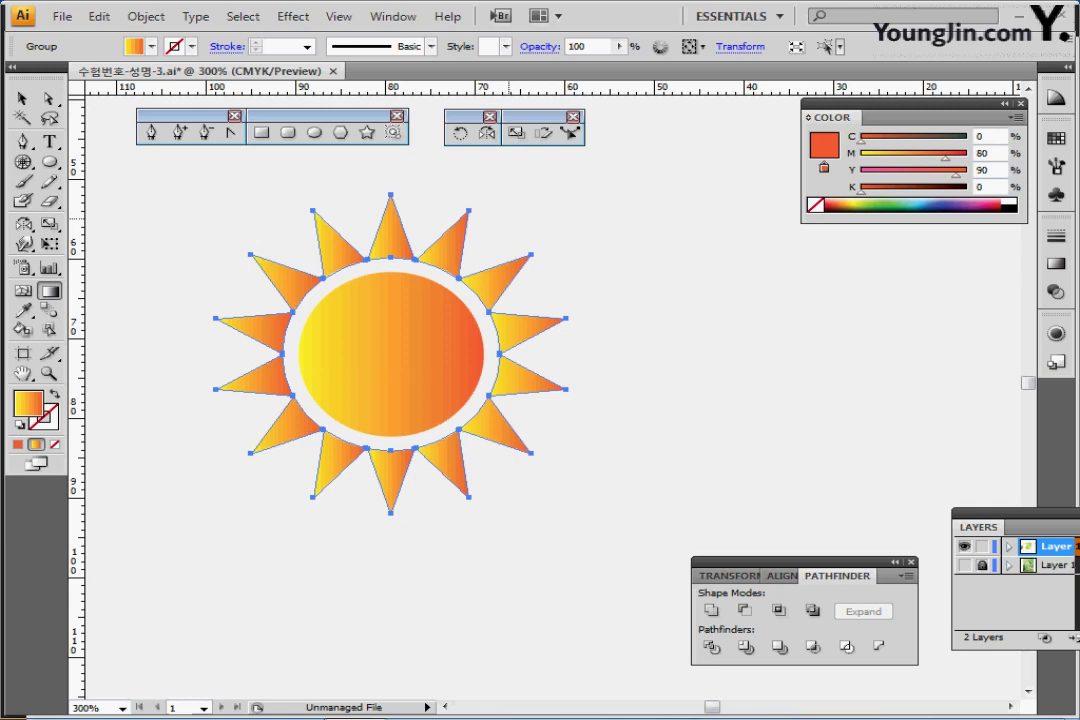
left_click_drag(508, 218, 312, 471)
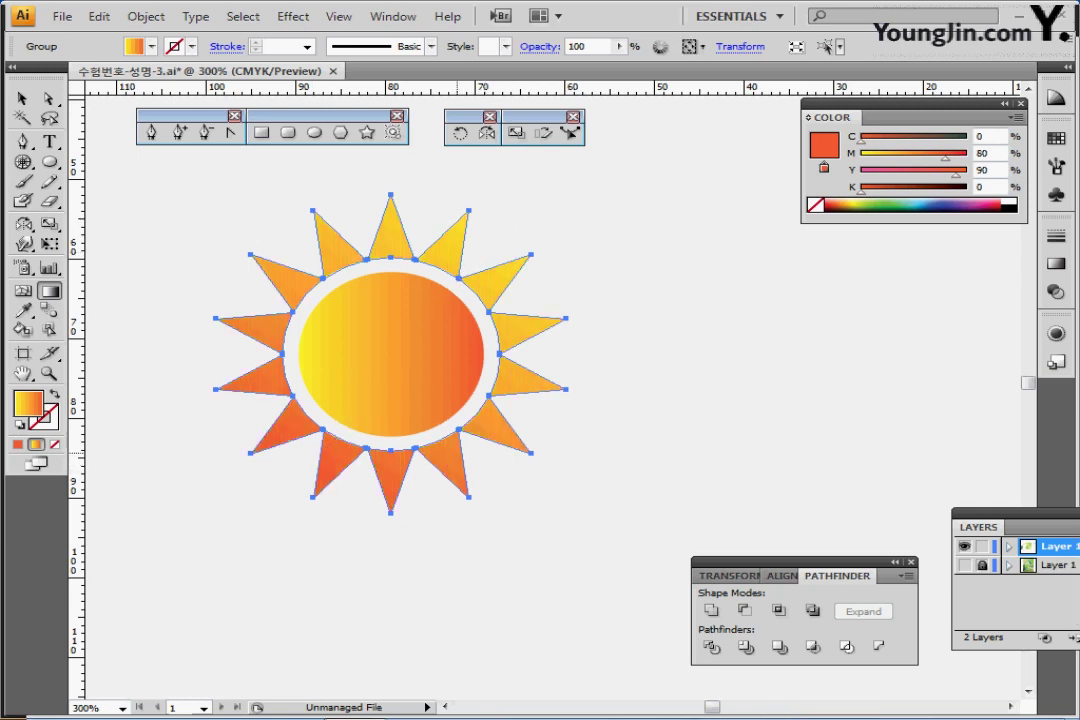
key("ctrl")
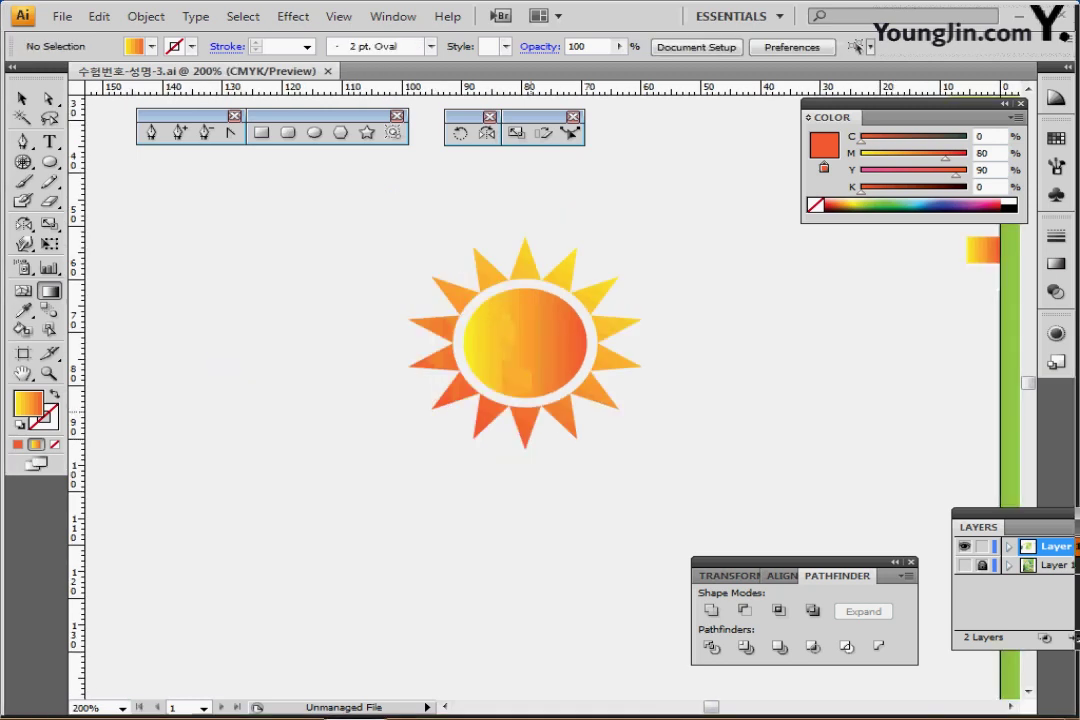
key("ctrl+minus")
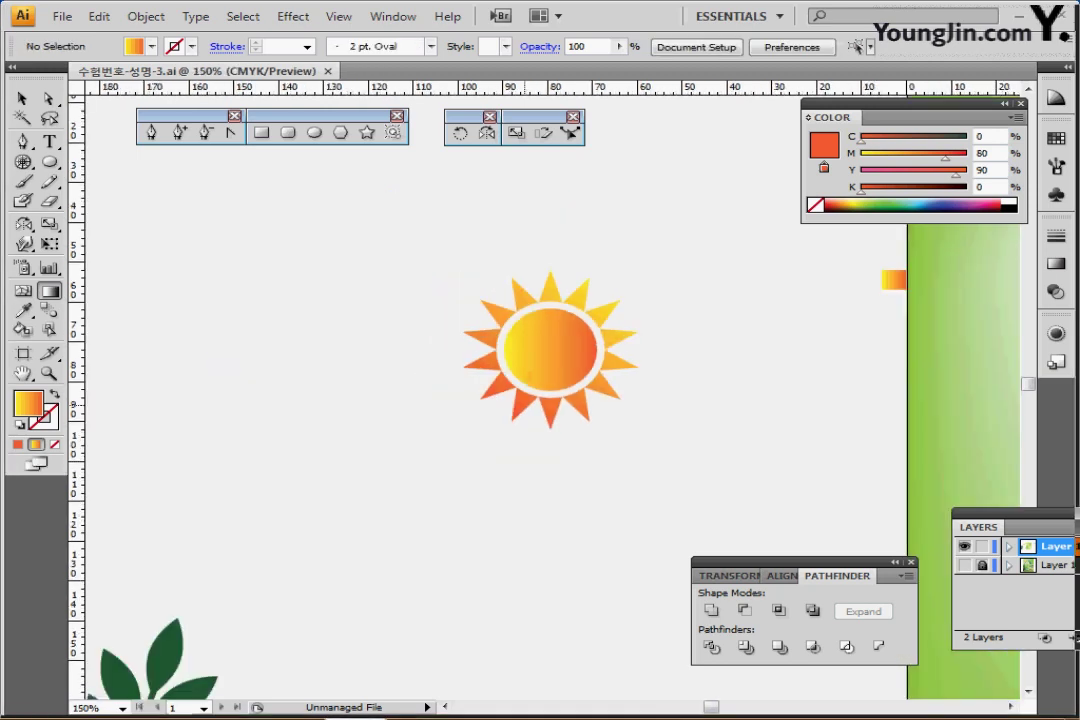
left_click_drag(566, 368, 330, 326)
scroll(400, 295, "right", 1)
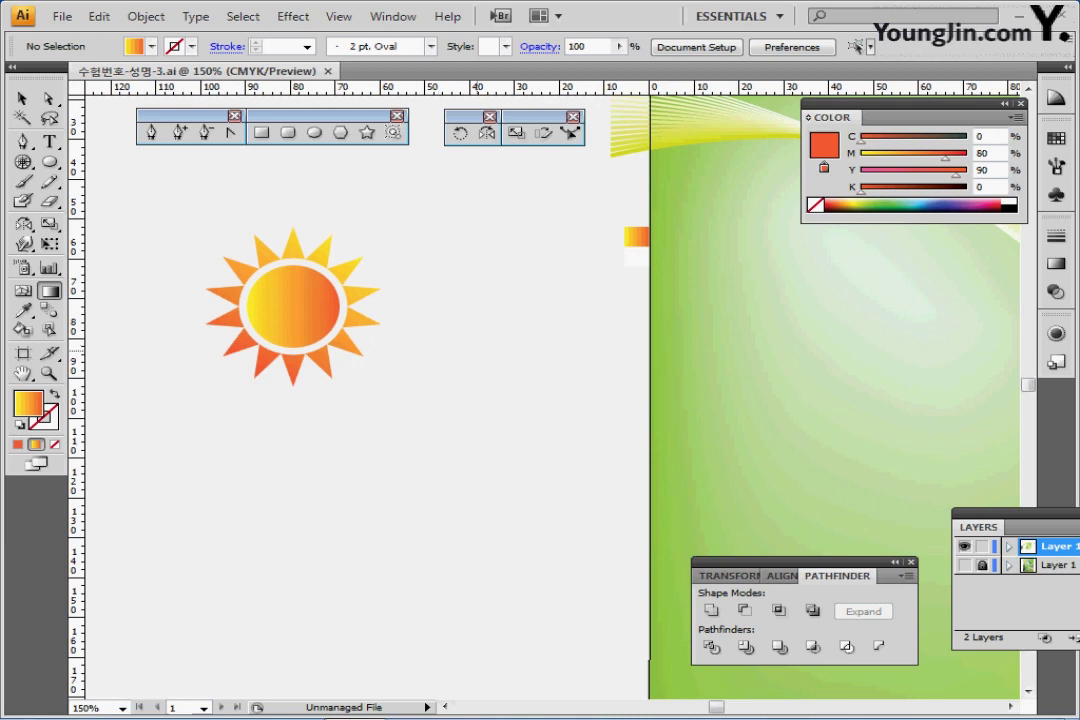
- Draw a circle with default white fill and black stroke over the left end of the template cloud beneath the sun, working in outline view
scroll(400, 295, "right", 3)
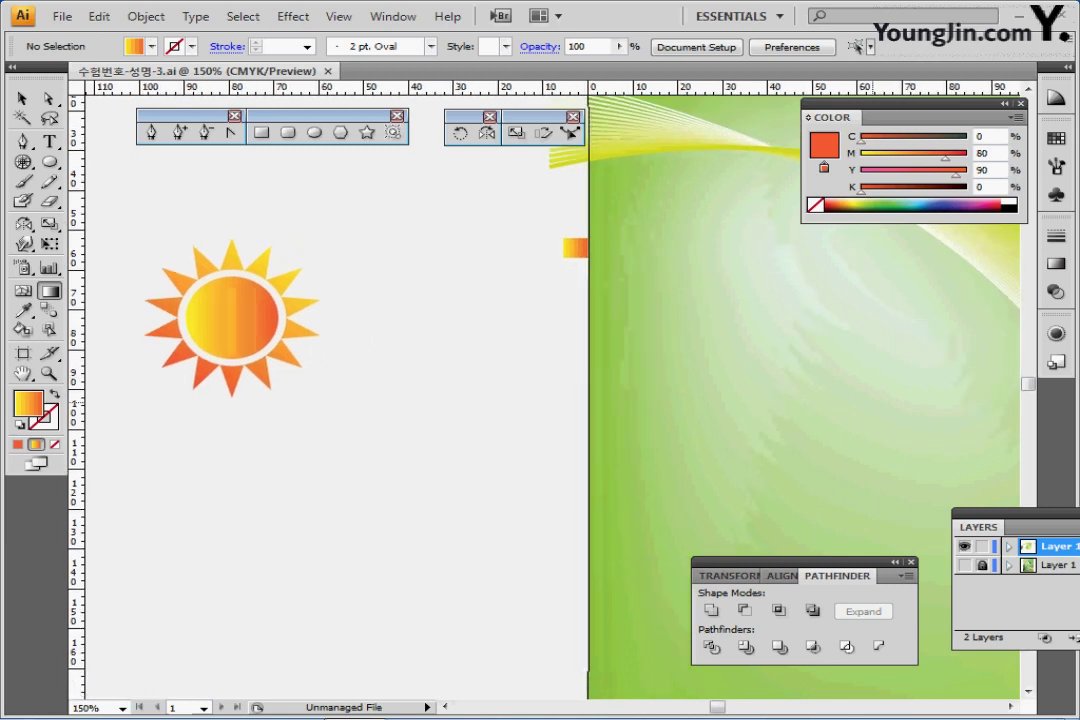
key("ctrl+y")
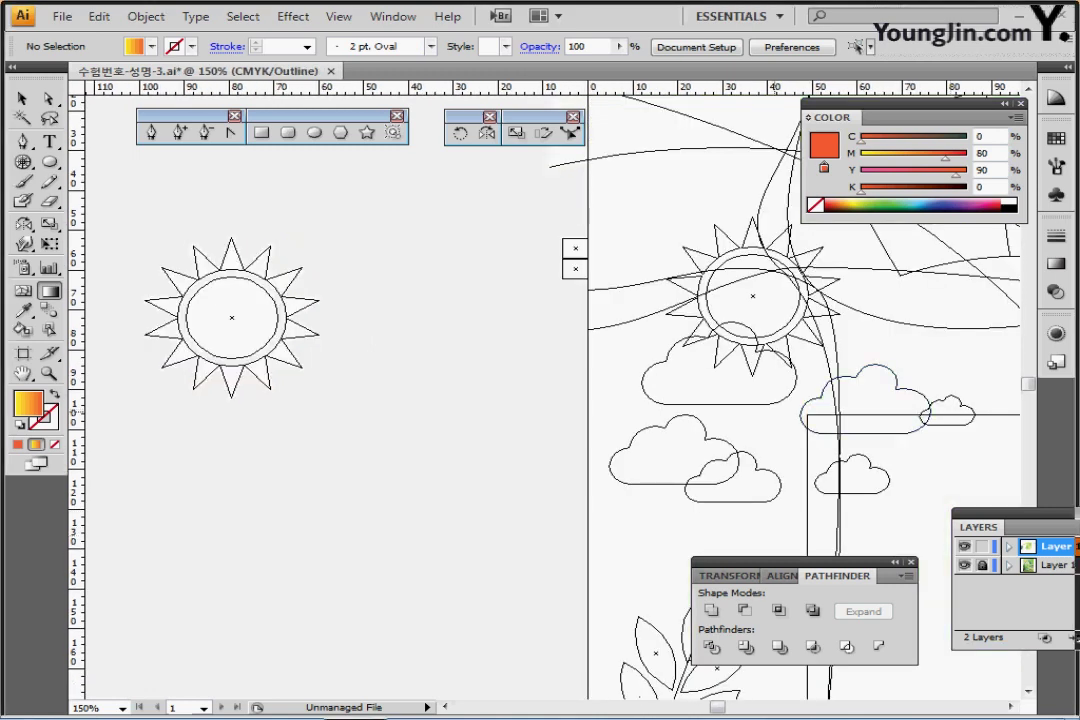
key("ctrl+plus")
key("ctrl+plus")
left_click_drag(489, 363, 654, 383)
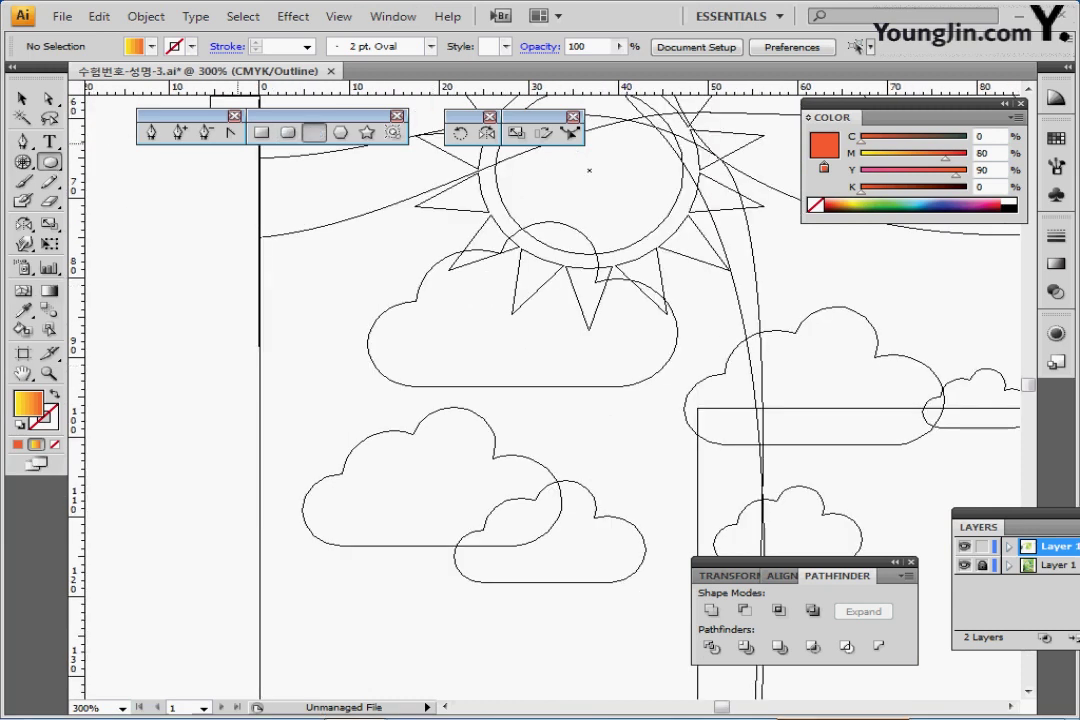
key("l")
key("d")
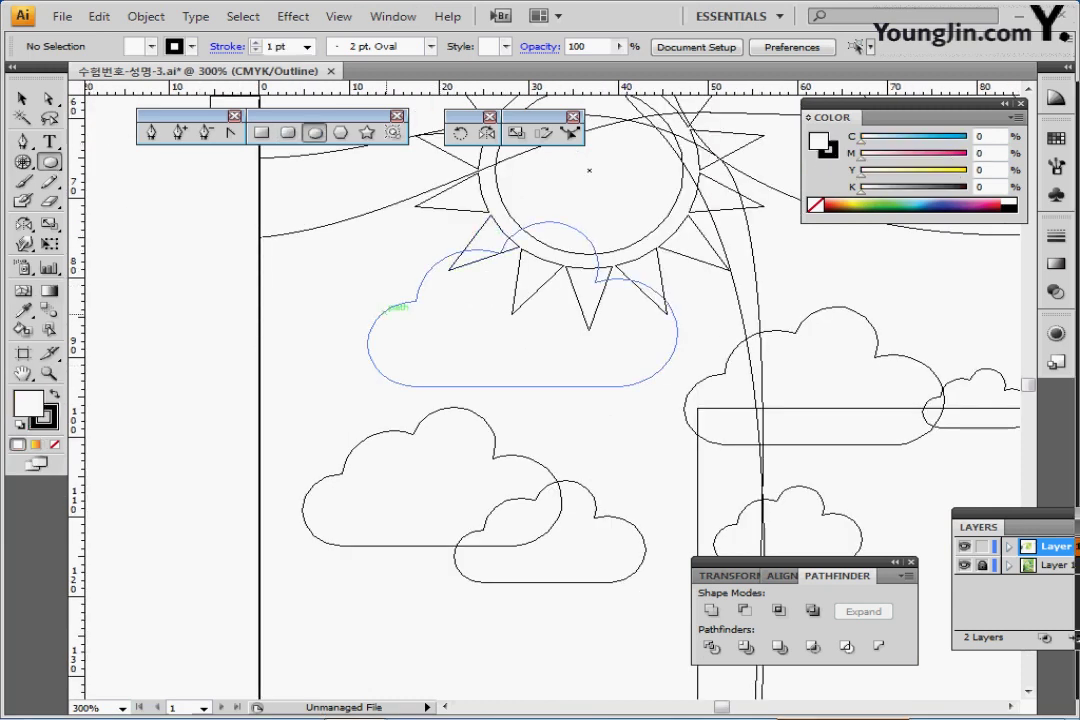
left_click_drag(359, 300, 443, 378)
mouse_move(400, 339)
left_mouse_down()
mouse_move(409, 346)
mouse_move(457, 300)
left_mouse_up()
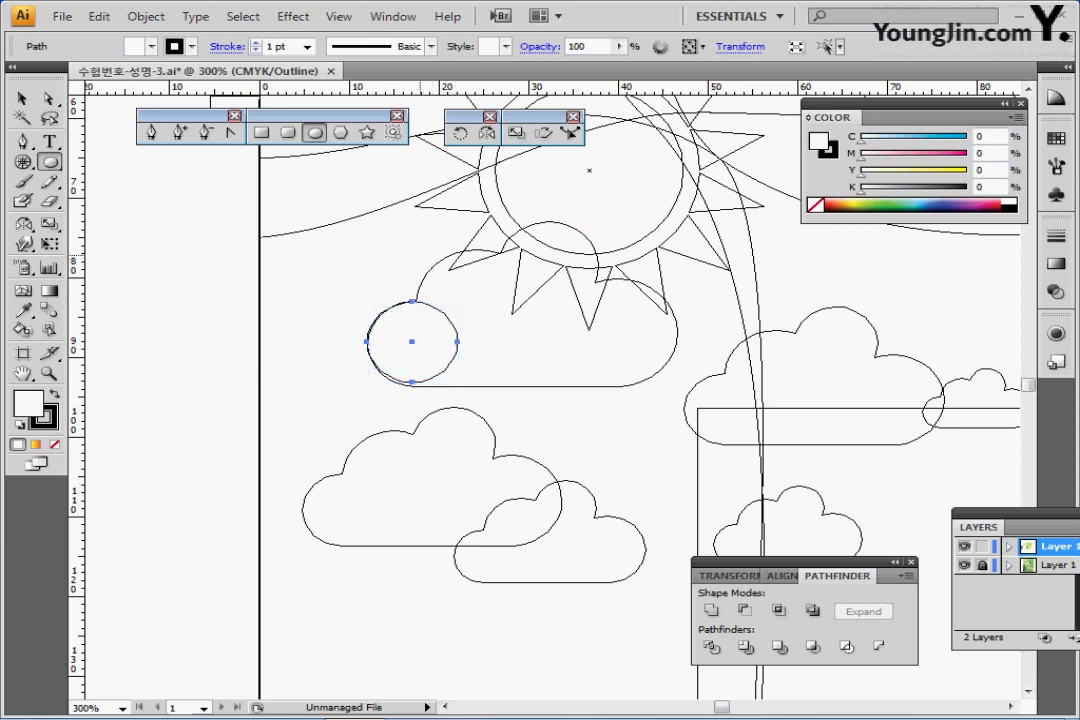
- Draw a larger circle over the cloud's upper-left hump and a circle of about 11 mm over its top hump
left_click_drag(412, 228, 551, 353)
left_click_drag(481, 291, 482, 311)
left_click_drag(491, 217, 598, 311)
left_click_drag(547, 258, 555, 265)
left_click_drag(604, 317, 594, 310)
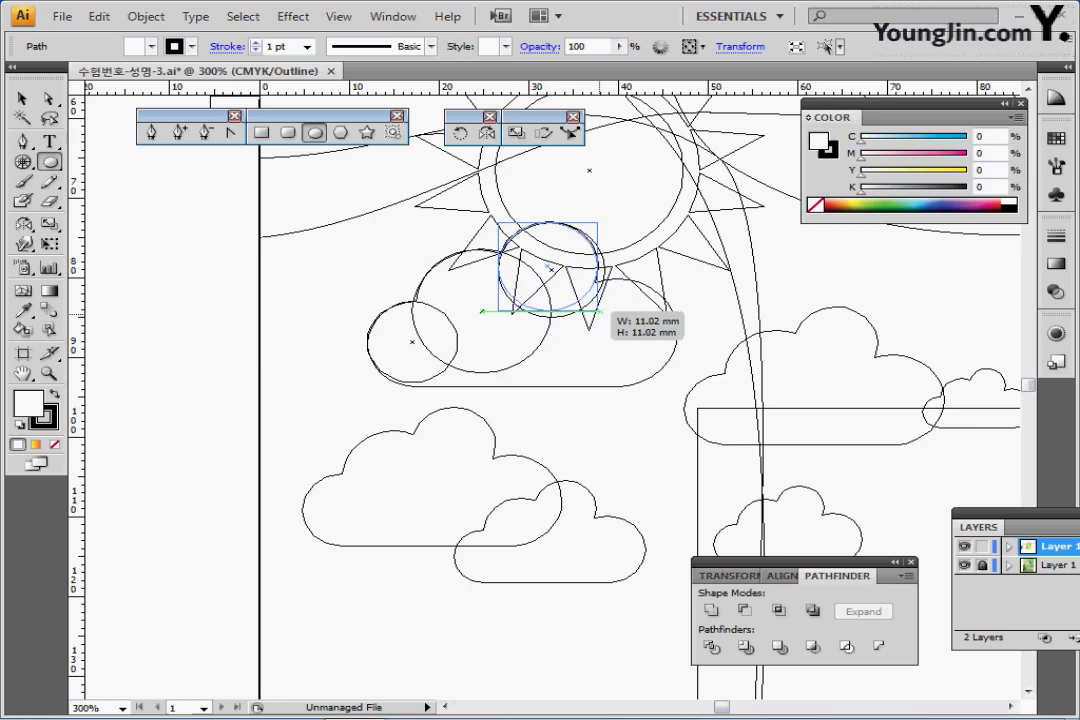
- Draw a circle over the cloud's right end and enlarge the leftmost circle slightly to match the template outline
left_click_drag(548, 273, 669, 382)
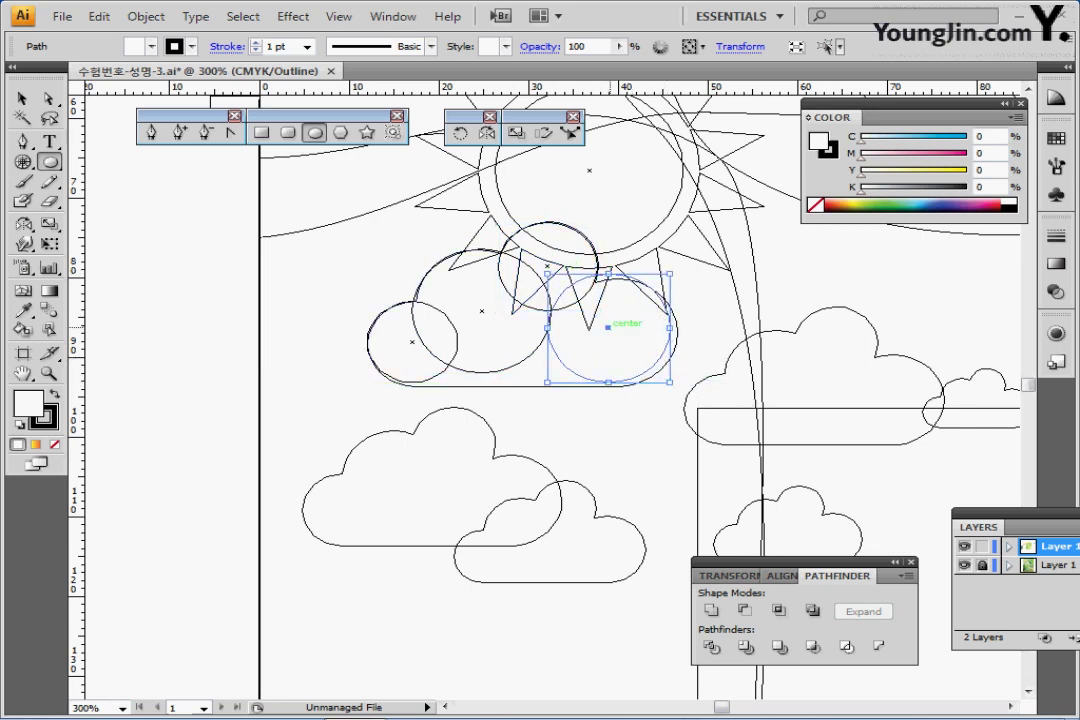
left_click_drag(608, 327, 615, 333)
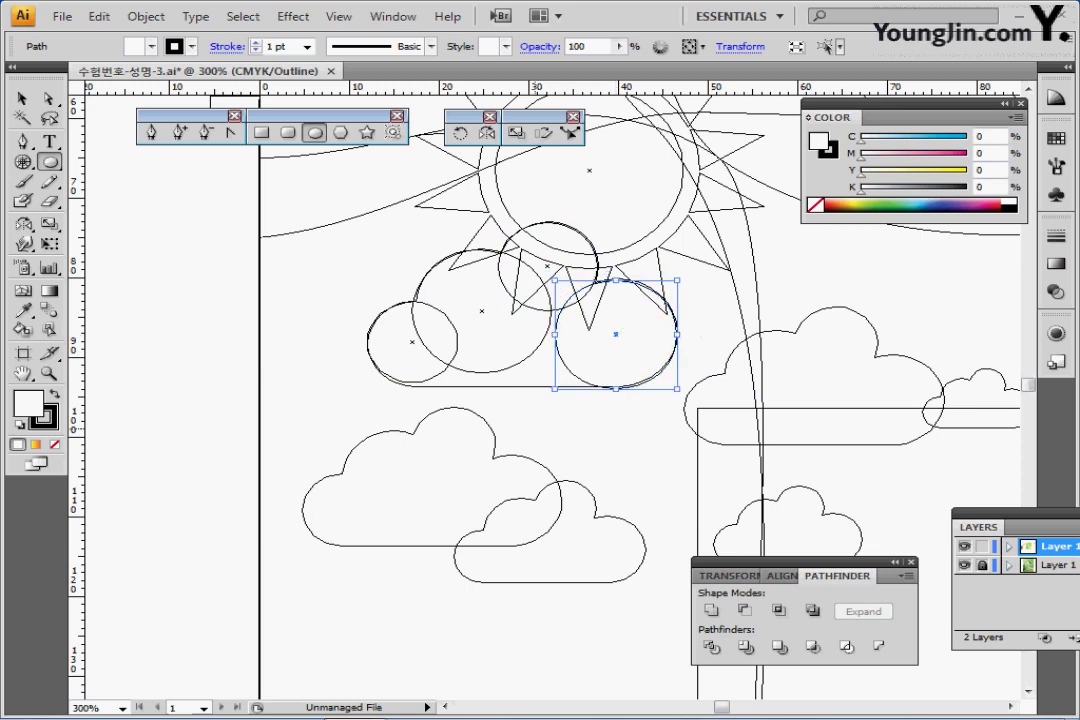
left_click(445, 376, "ctrl")
left_click(433, 378, "ctrl")
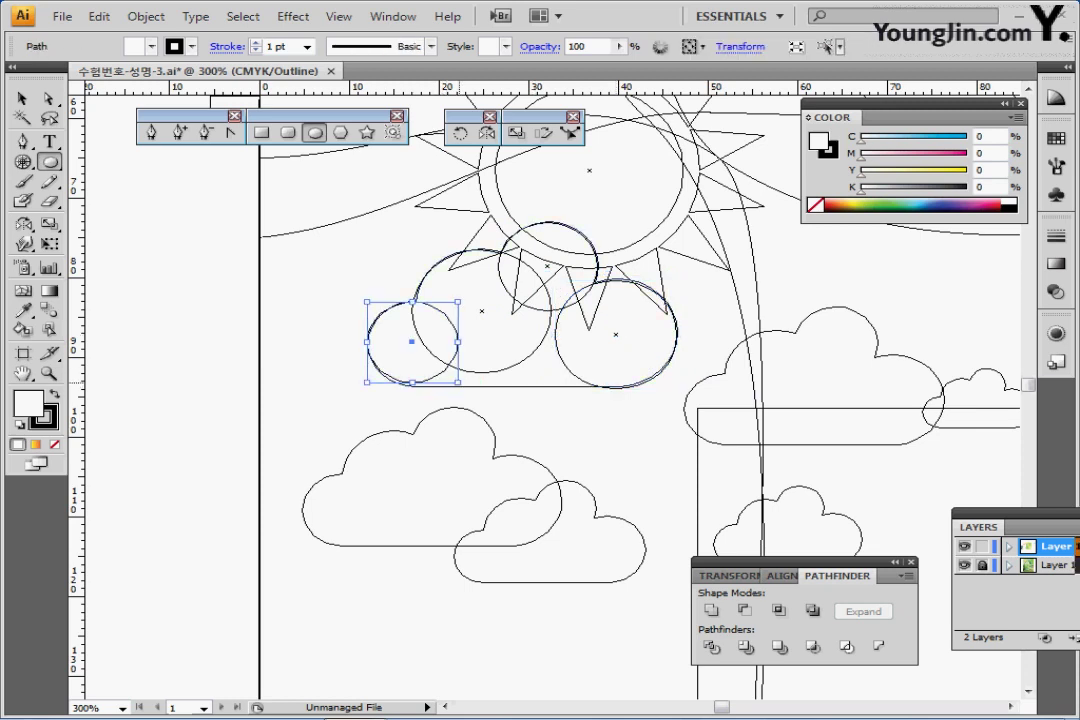
left_click_drag(458, 382, 462, 386)
left_click(506, 407, "ctrl")
key("ctrl+shift+a")
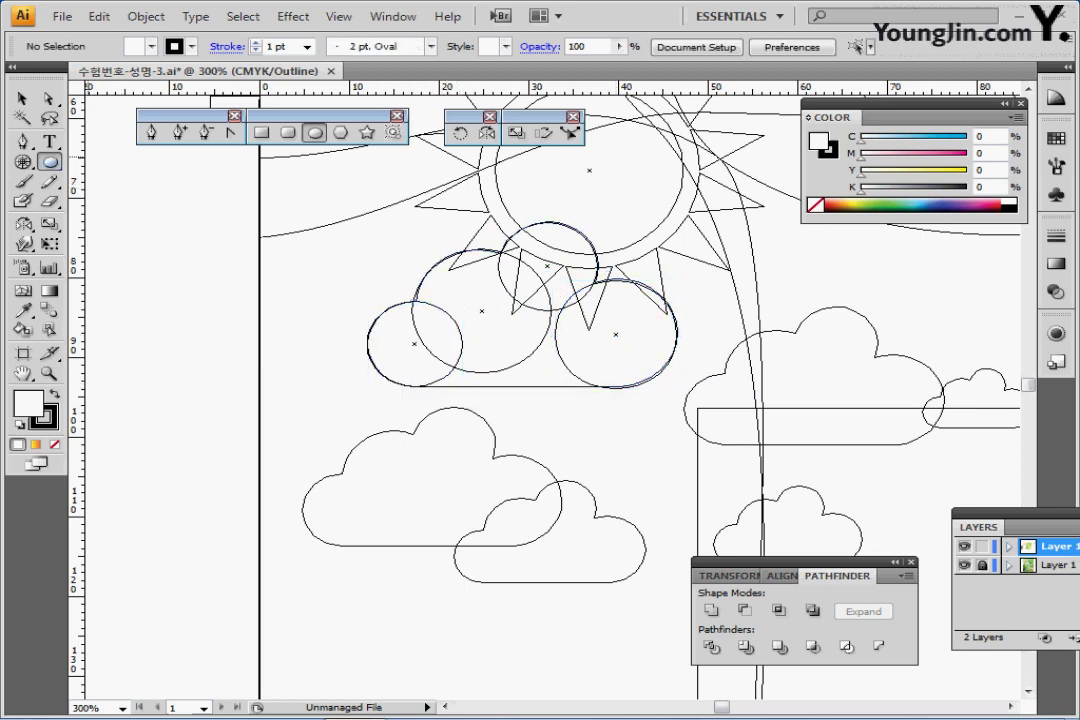
- Draw a rectangle filling the cloud's base between the end circles, extending its upper edge to overlap the upper circles
left_click(261, 132)
left_click_drag(406, 322, 621, 386)
left_click_drag(406, 322, 422, 321)
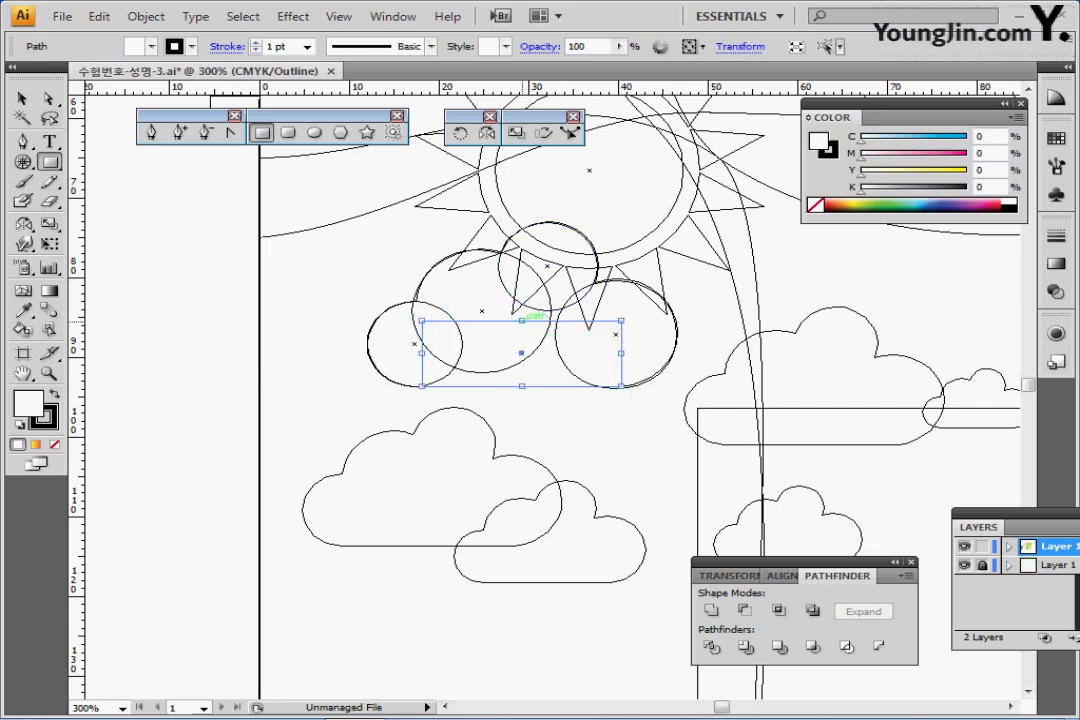
left_click_drag(522, 321, 521, 290)
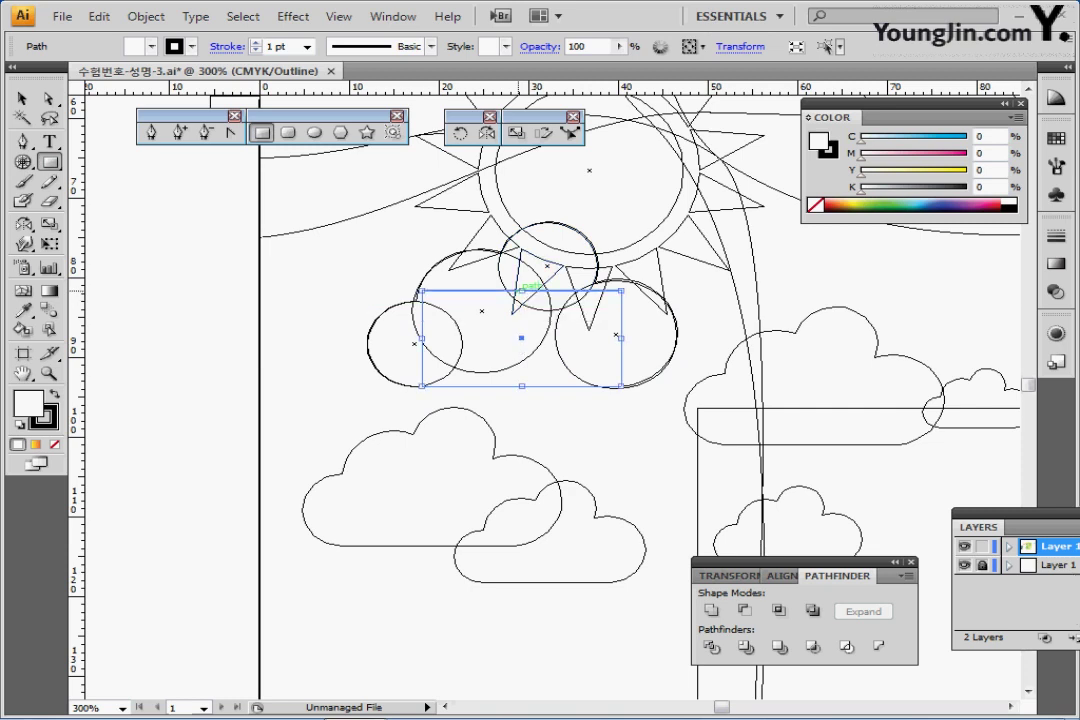
- Return to preview display and move the four circles and the rectangle off the artboard, below the sun
key("ctrl+y")
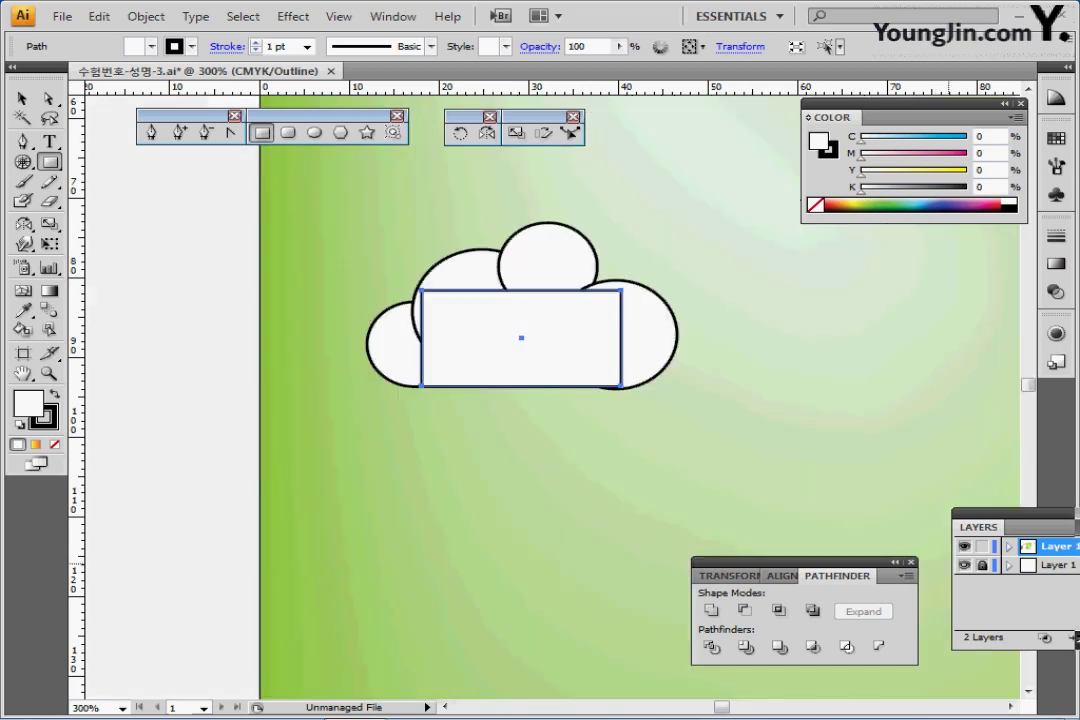
key("ctrl+minus")
key("ctrl+minus")
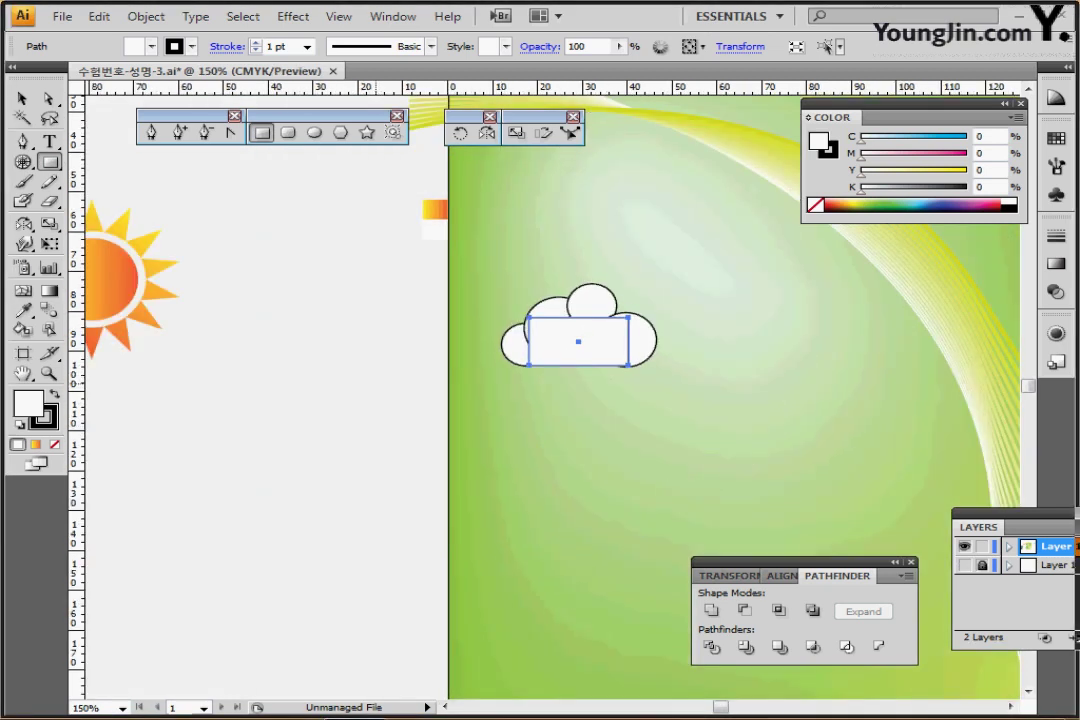
left_click_drag(376, 385, 572, 402)
left_click_drag(591, 317, 574, 359)
- Align the bottom edges of the two end circles and the rectangle
key("ctrl+plus")
left_click(360, 408, "ctrl")
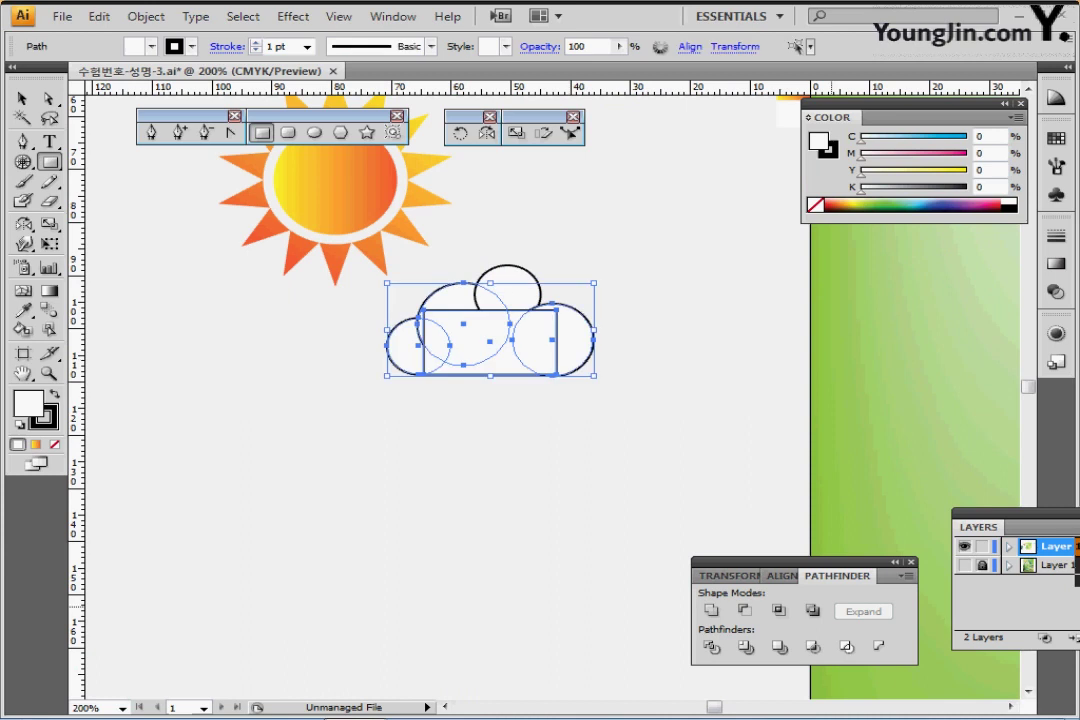
left_click_drag(404, 428, 602, 369)
left_click(782, 576)
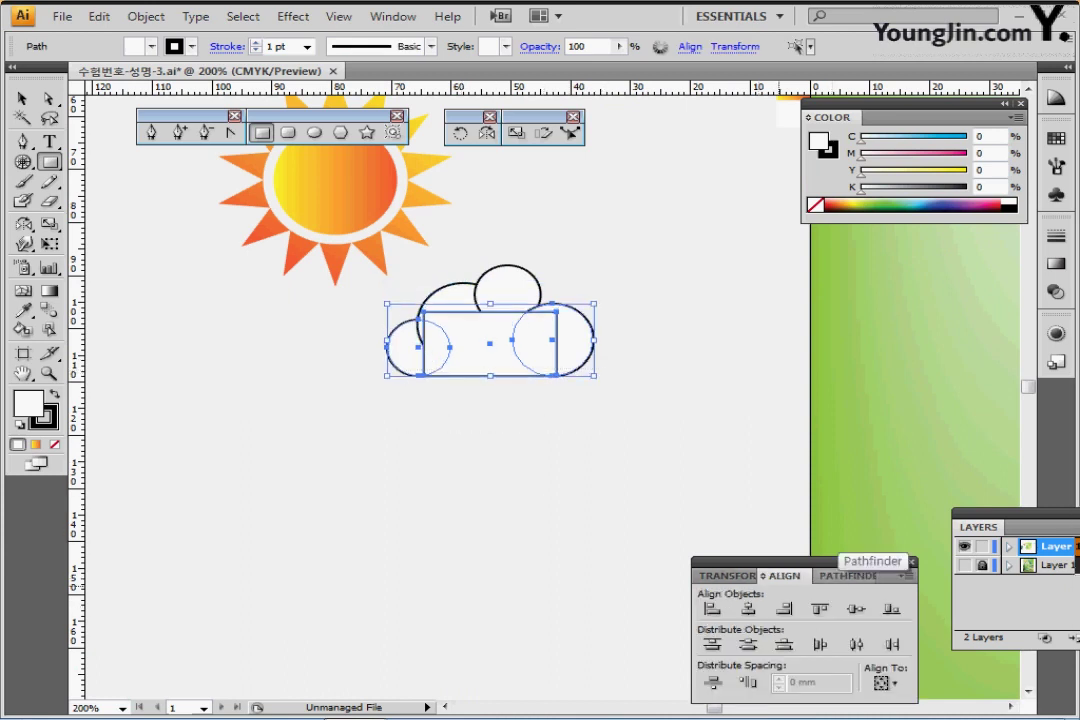
key("ctrl+shift+a")
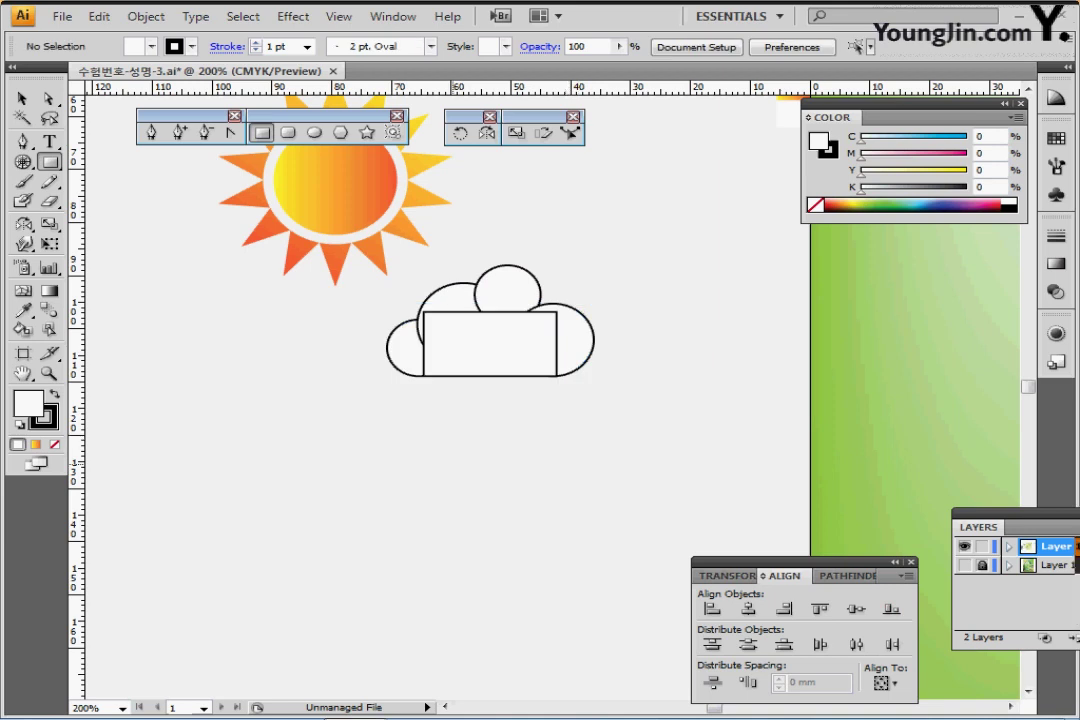
- Unite the four circles and the rectangle into a single cloud shape
key("ctrl+a")
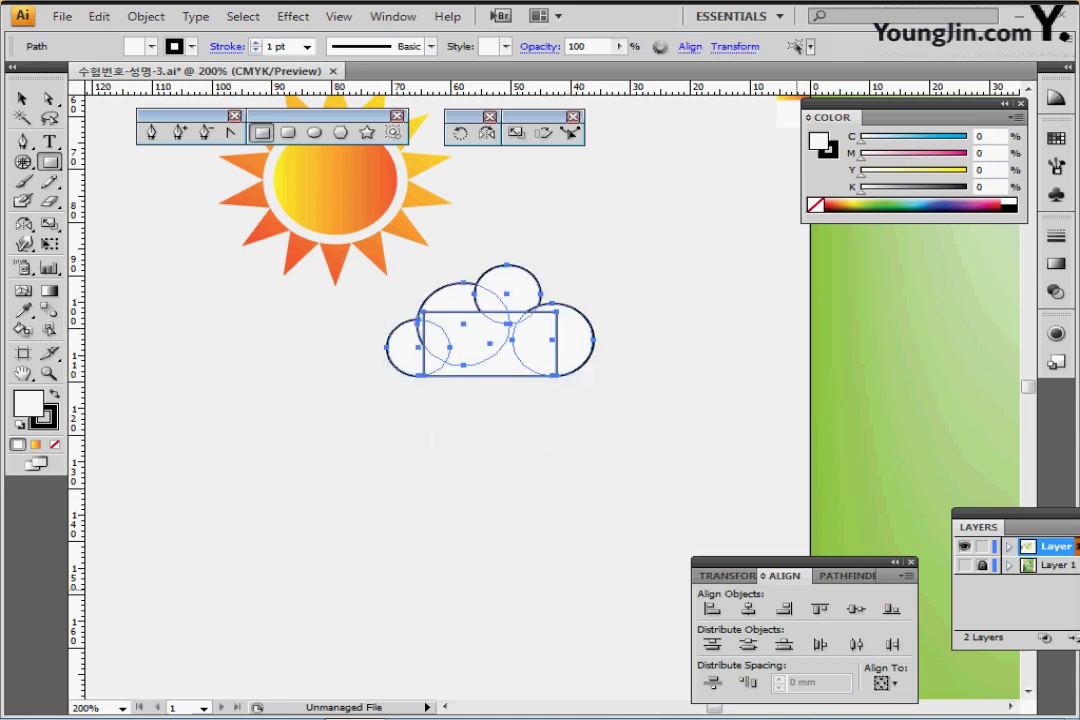
key("ctrl+shift+F9")
left_click(710, 610)
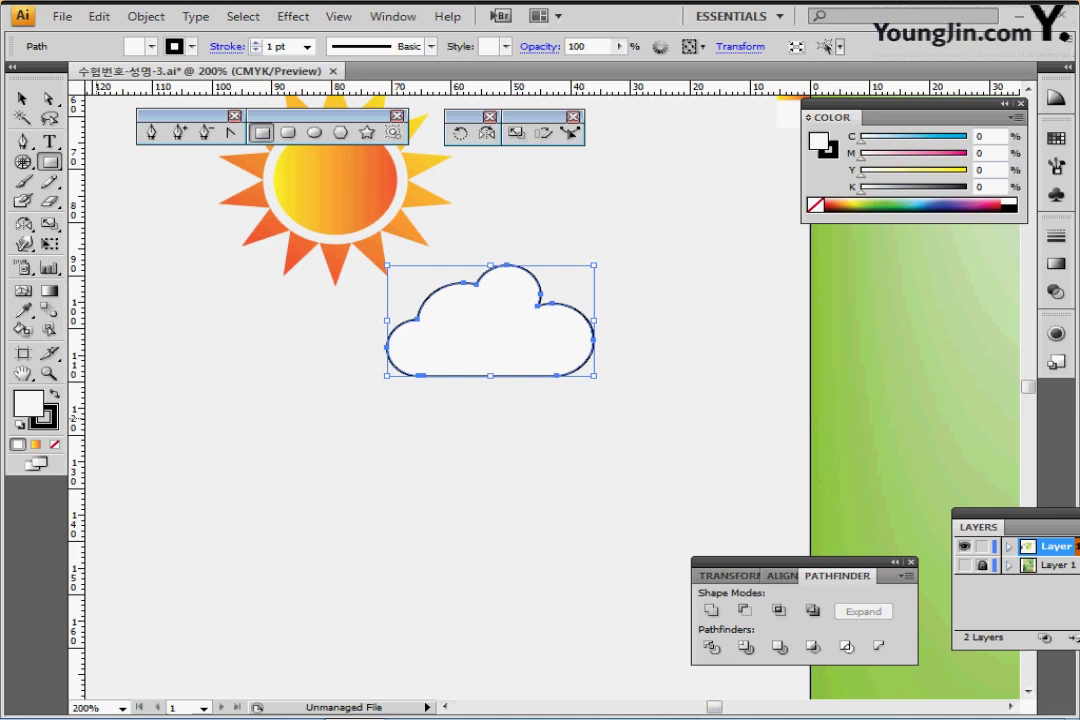
- Remove the cloud's black stroke, keeping only its white fill
key("x")
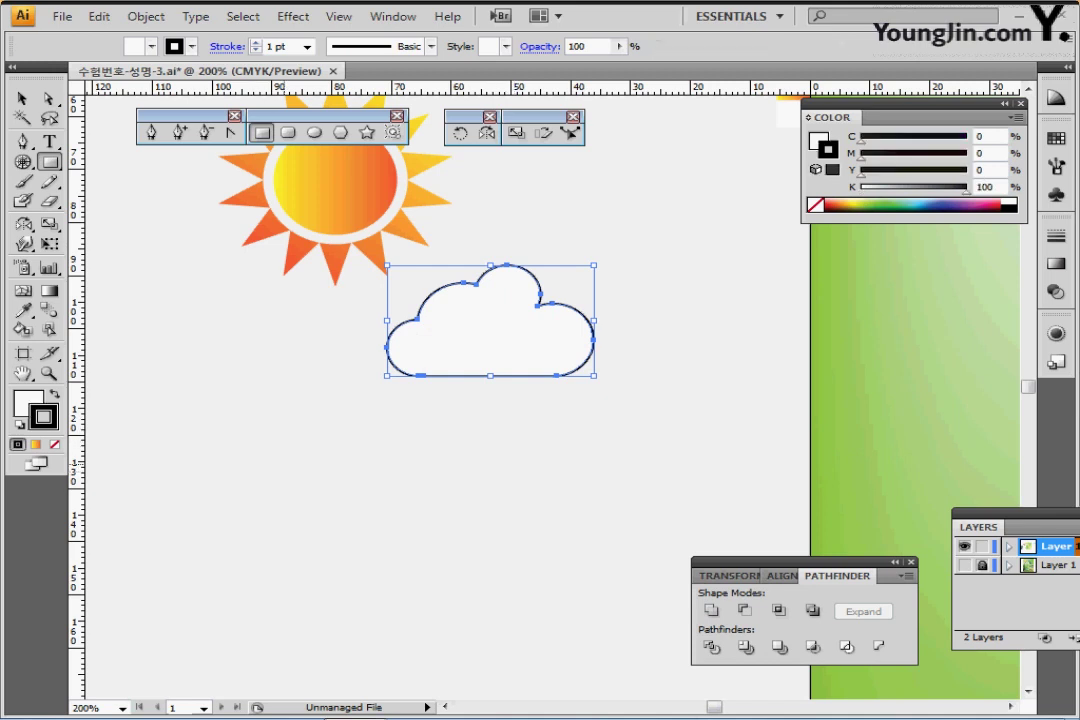
left_click(254, 472, "ctrl")
left_click(416, 325, "ctrl")
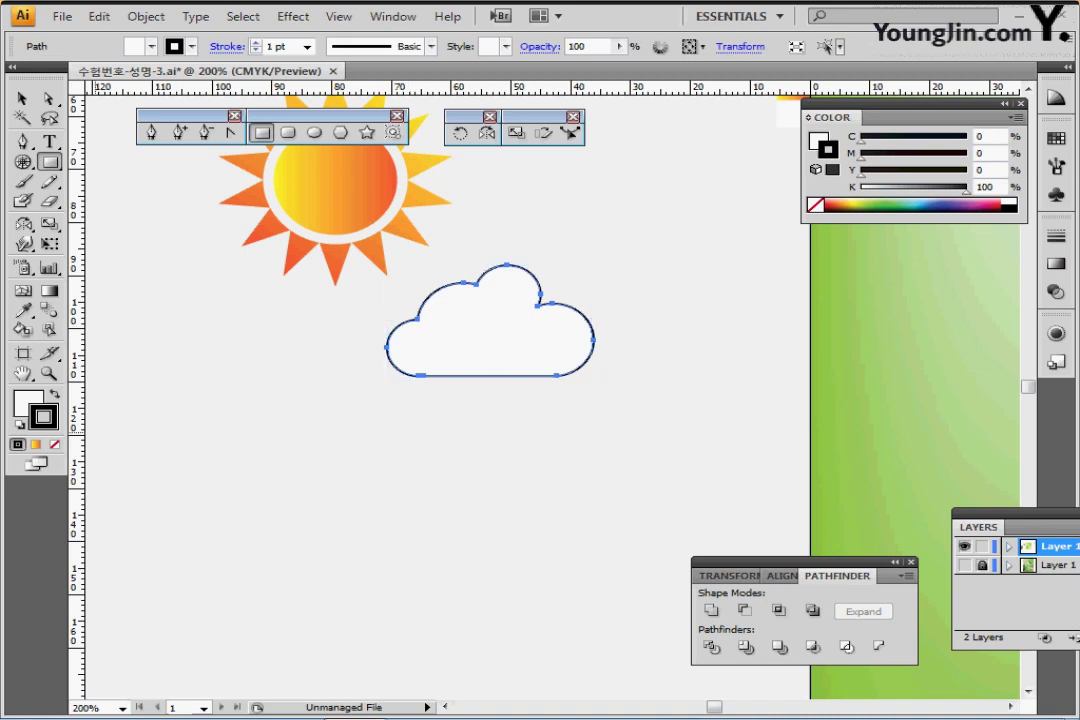
key("slash")
left_click(252, 455, "ctrl")
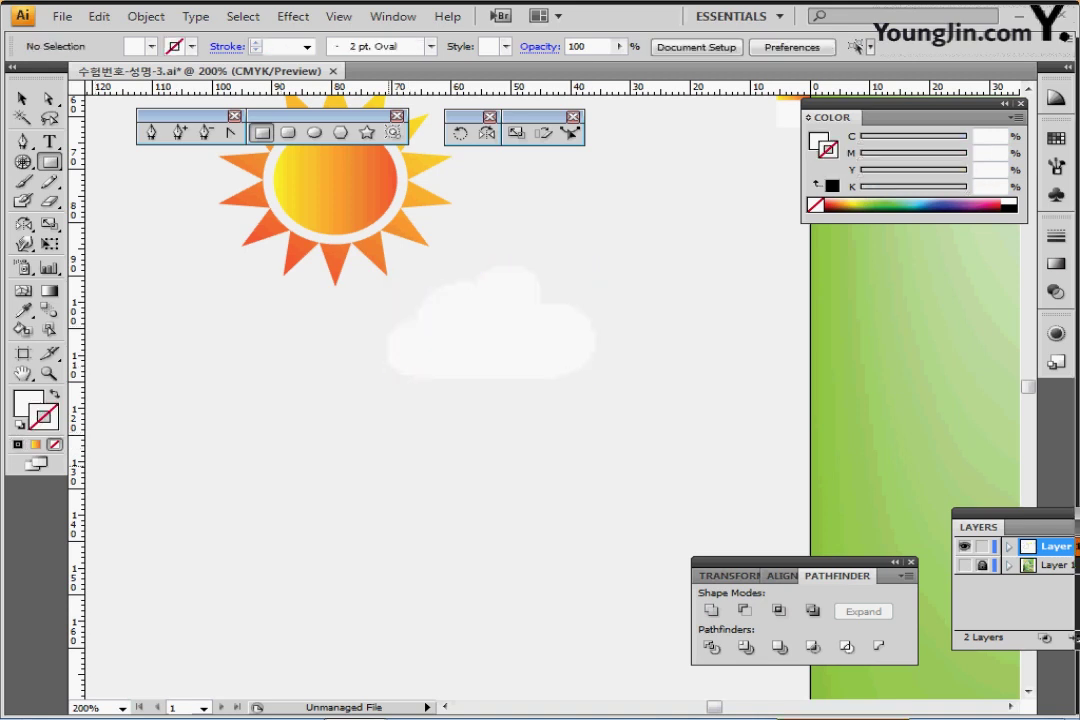
- Move the finished sun and cloud together onto the green artboard
left_click_drag(496, 329, 395, 400)
left_click(395, 400, "ctrl")
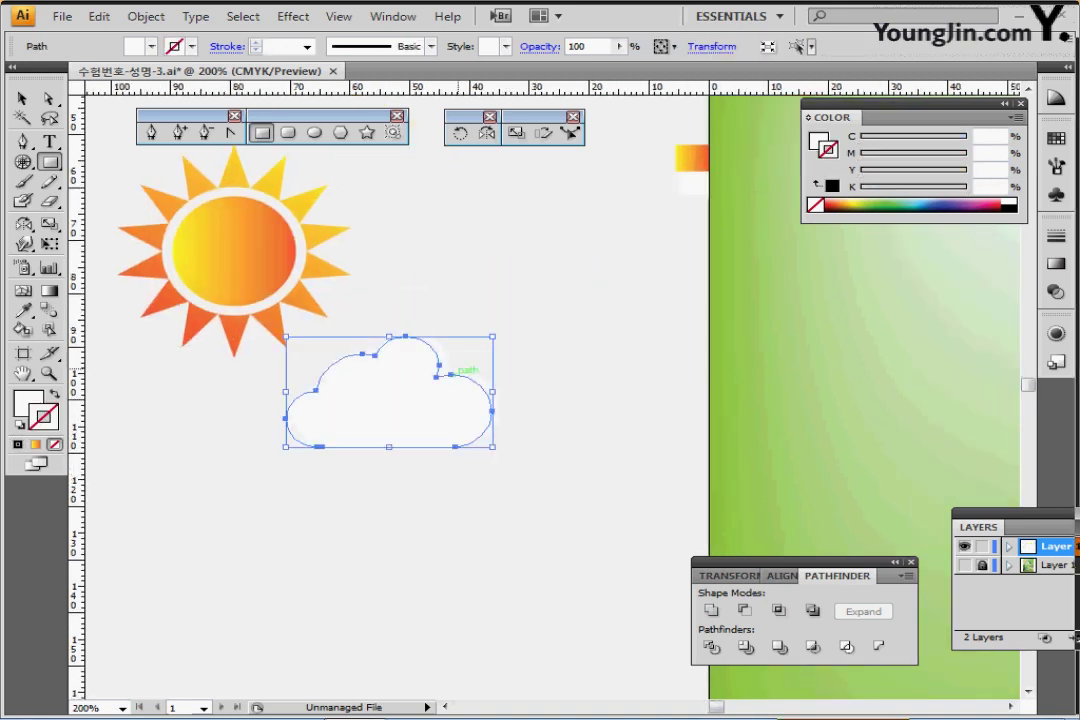
left_click(474, 354, "ctrl")
key("ctrl+minus")
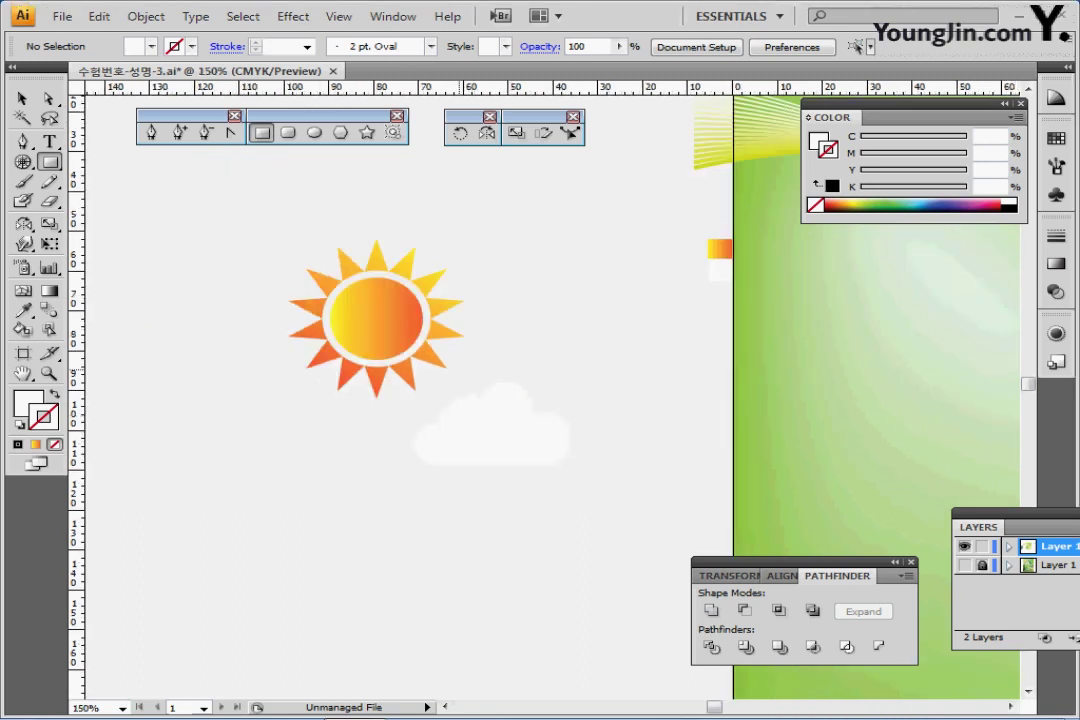
left_click_drag(477, 362, 268, 325)
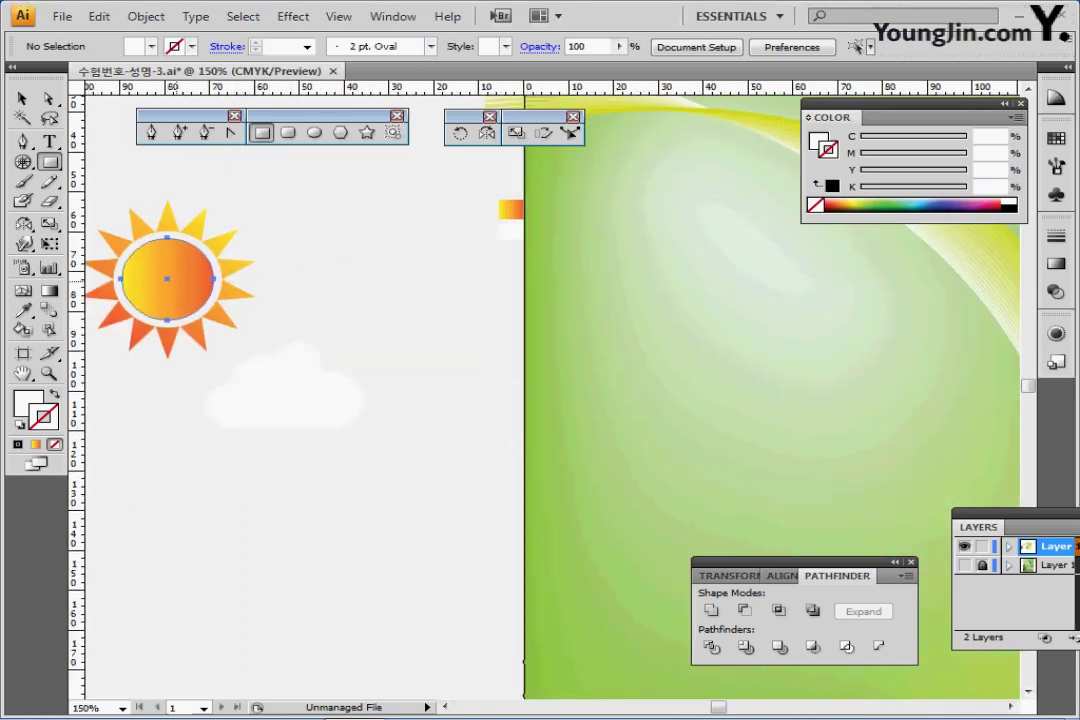
left_click(166, 278)
left_click_drag(289, 188, 138, 445)
left_click_drag(160, 282, 697, 275)
left_click_drag(671, 379, 441, 390)
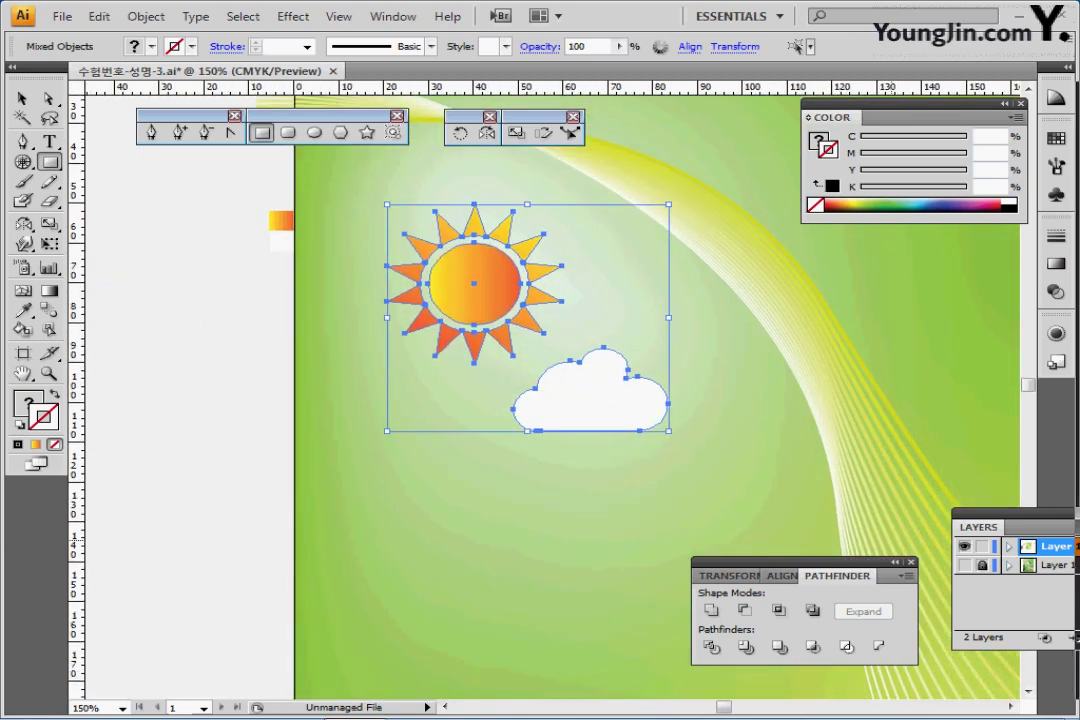
- Position the sun over the template sun and the cloud over the template cloud in front of it, using outline view
key("ctrl+y")
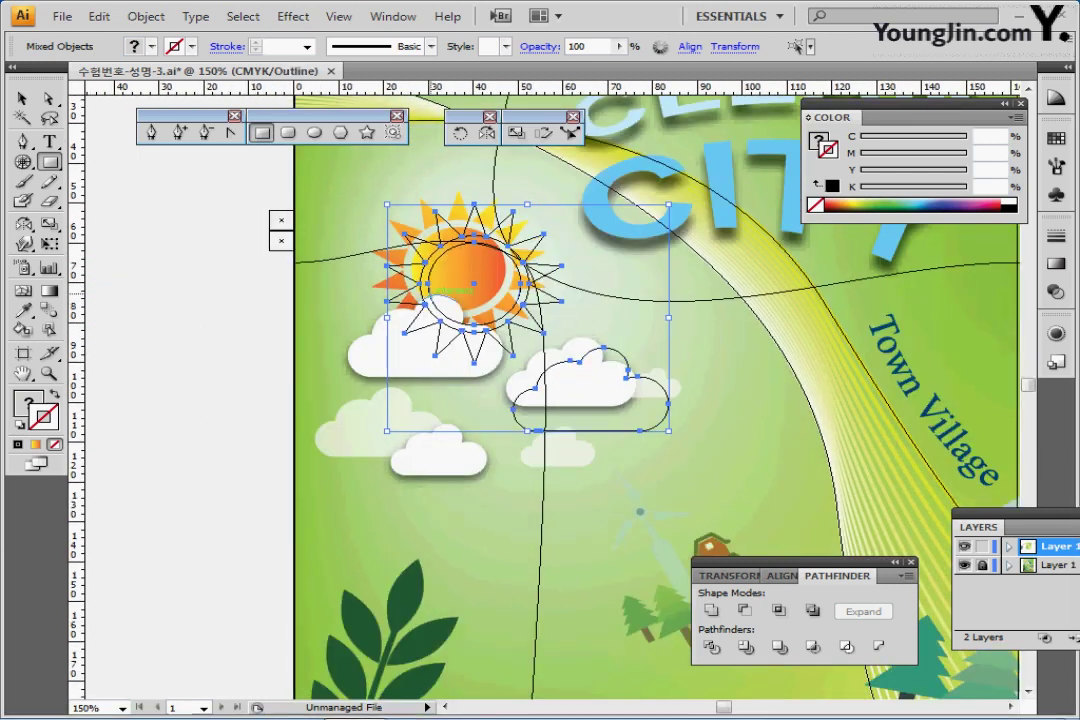
left_click_drag(474, 284, 458, 269)
key("ctrl+shift+a")
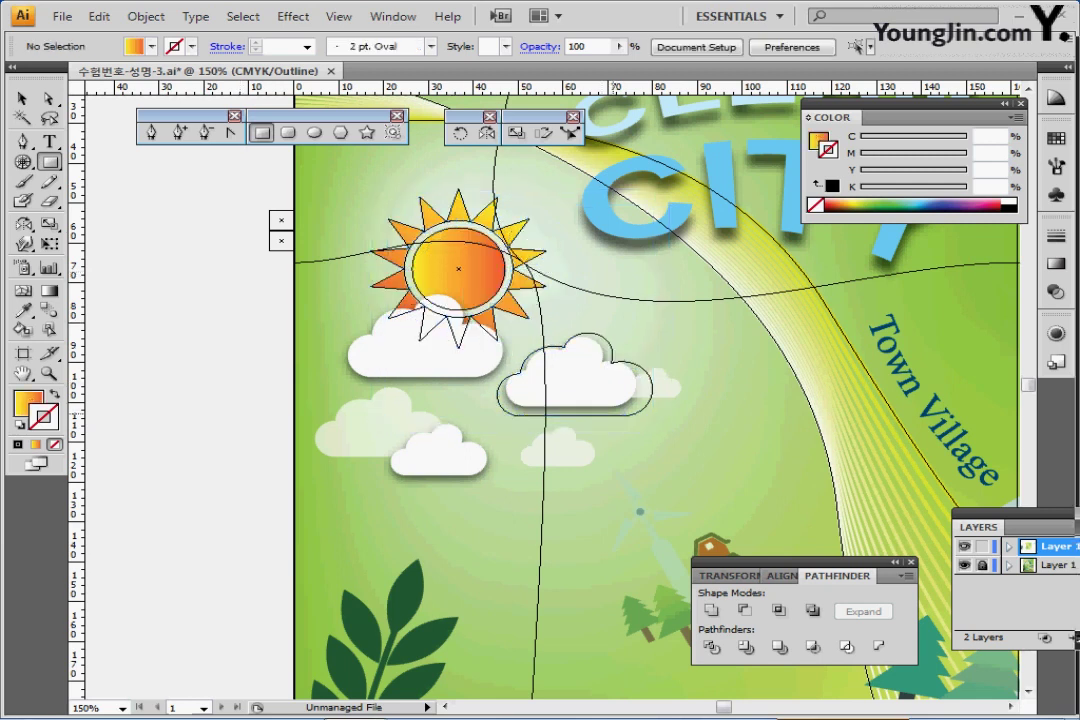
left_click_drag(616, 415, 420, 333)
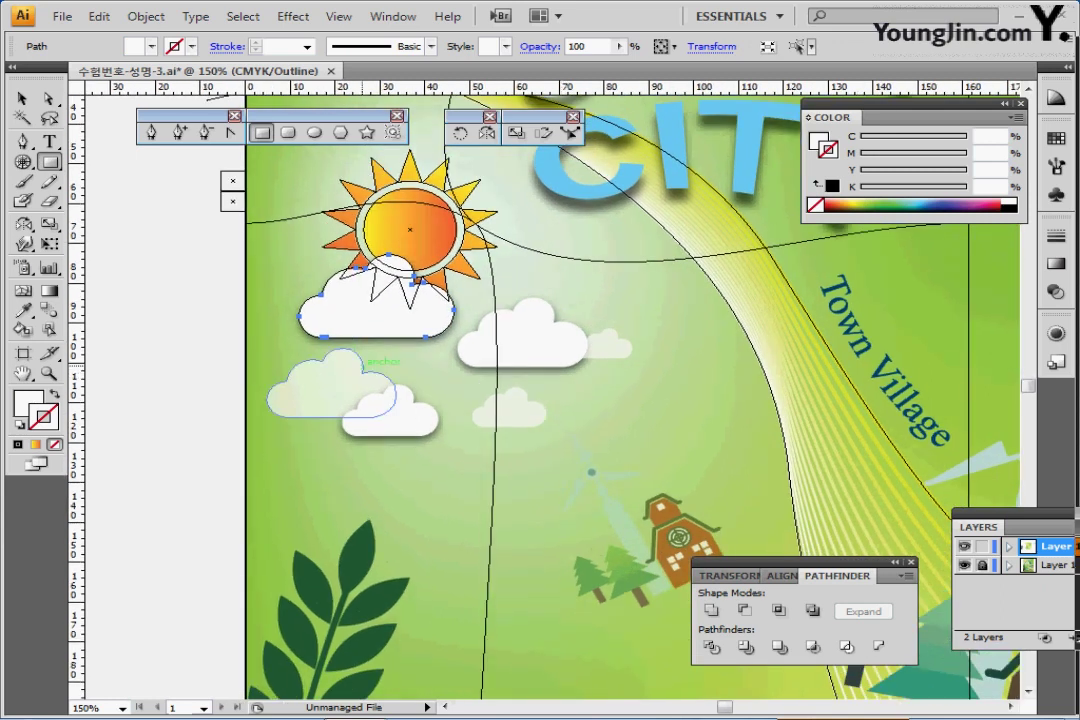
- Duplicate the cloud onto the template cloud to its right and scale the copy down to fit
key("v")
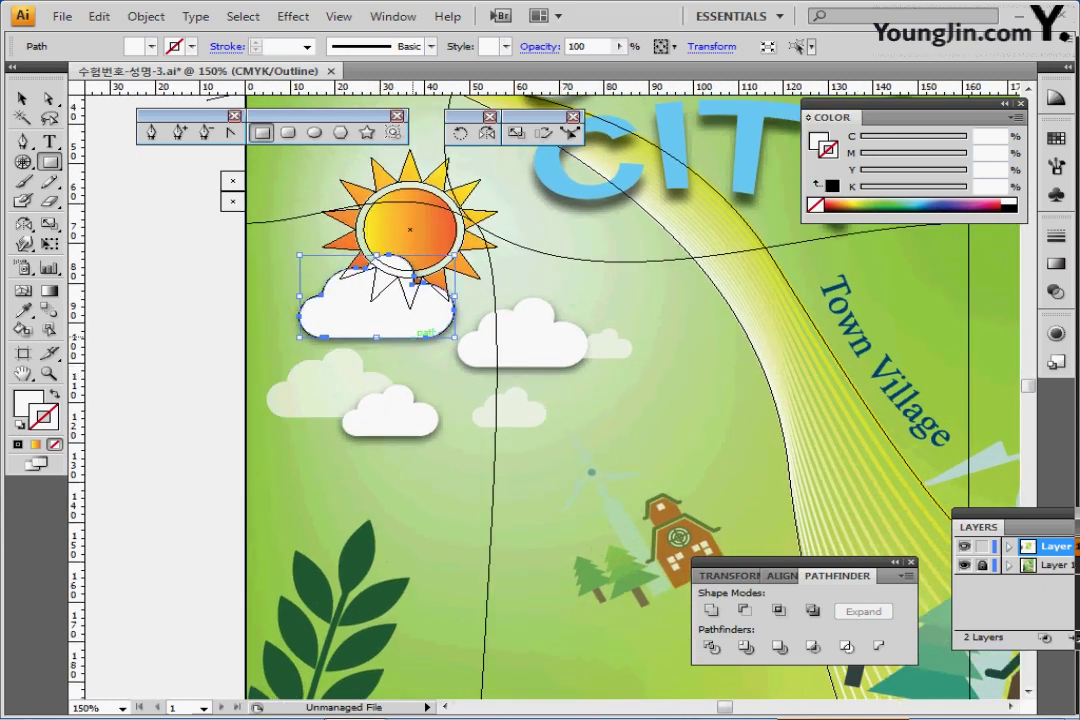
left_click_drag(436, 333, 581, 368)
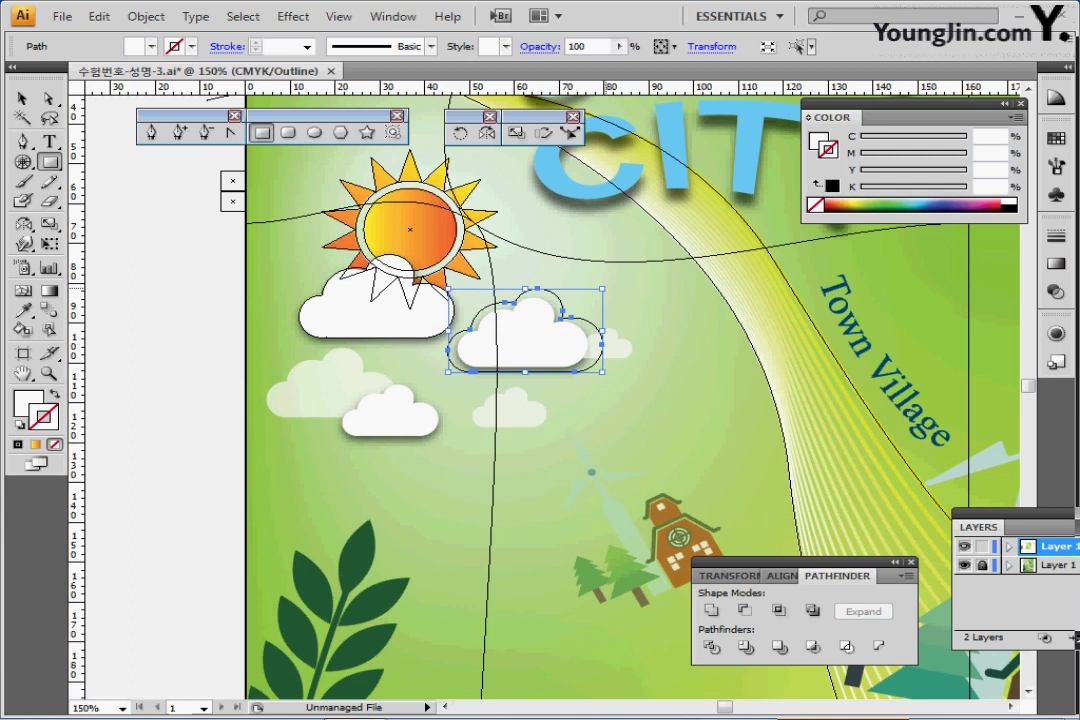
mouse_move(602, 288)
left_mouse_down()
mouse_move(555, 288)
mouse_move(610, 296)
mouse_move(578, 302)
mouse_move(591, 295)
left_mouse_up()
left_click_drag(550, 372, 560, 367)
left_click_drag(601, 290, 592, 296)
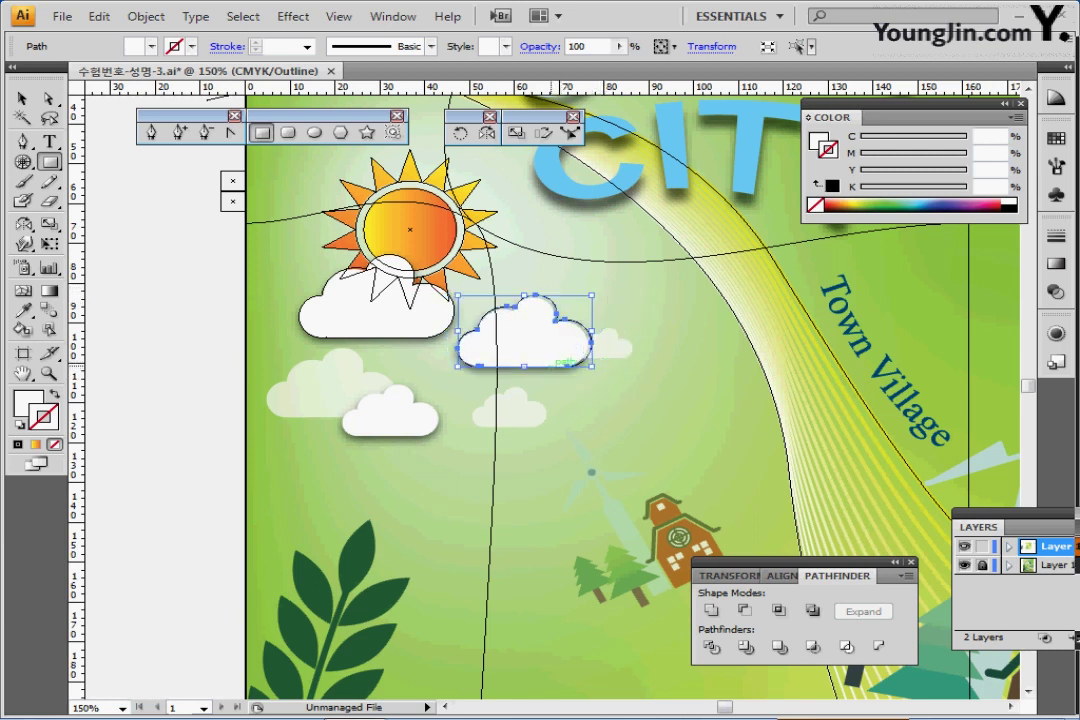
- Place scaled copies of the cloud over the four remaining template clouds and save the document in preview display
left_click_drag(555, 362, 441, 440)
left_click_drag(469, 361, 632, 329)
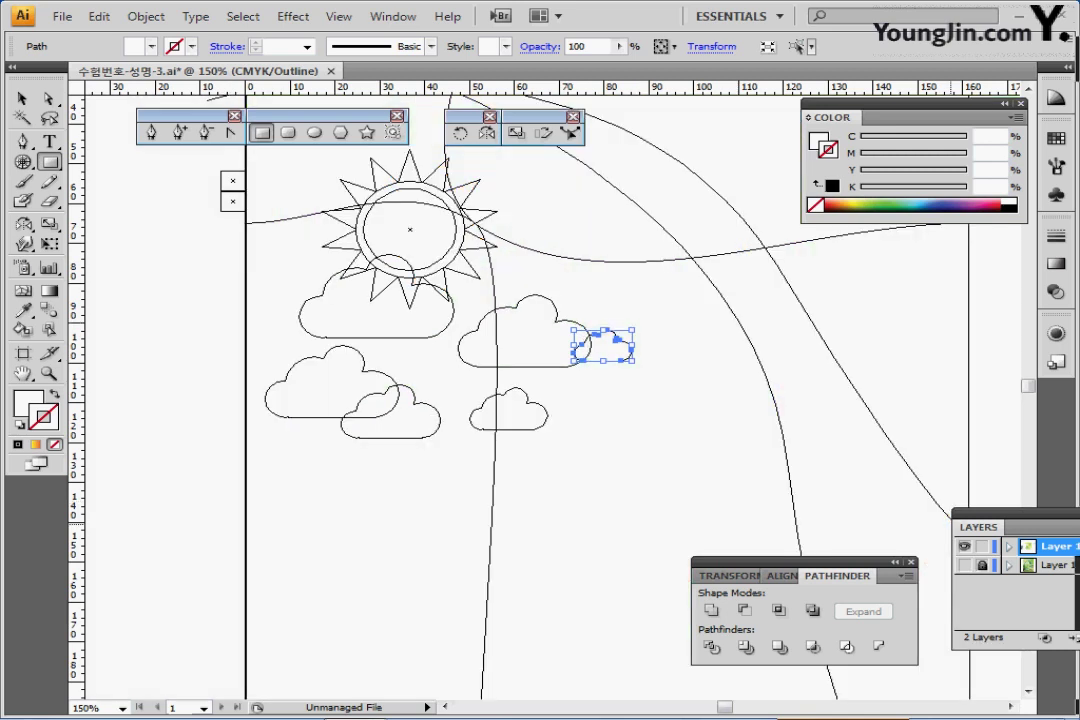
key("ctrl+y")
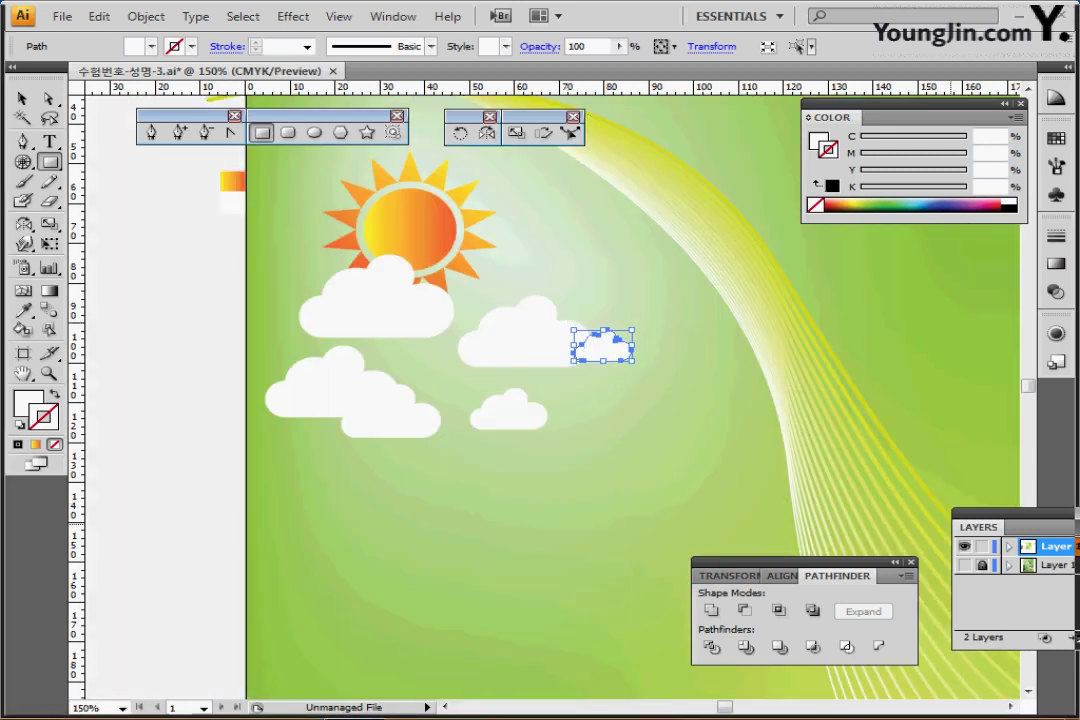
key("ctrl+s")
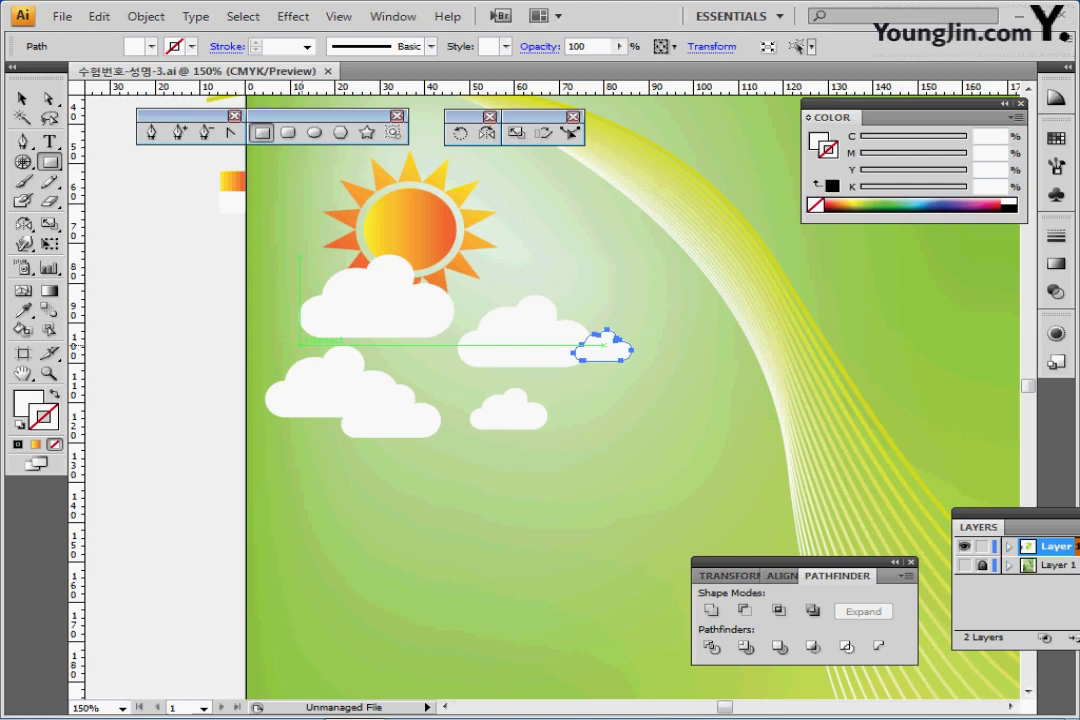
- Set the opacity of the lower-left, lower-right and smallest far-right clouds to 70%
key("ctrl")
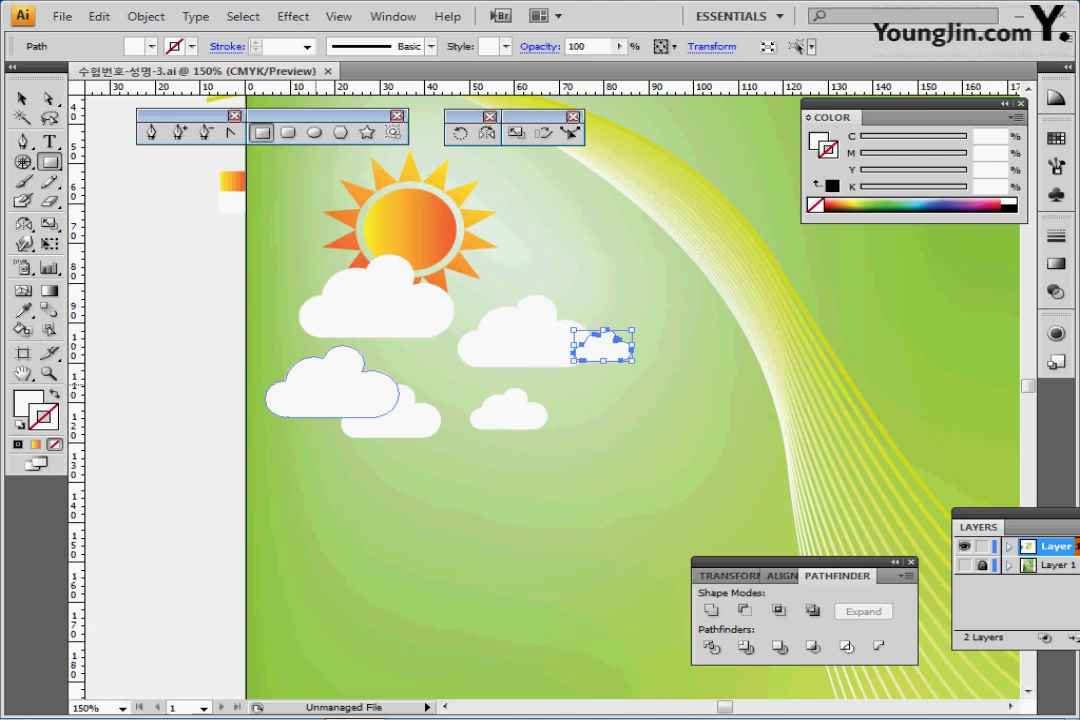
left_click(316, 385, "ctrl")
left_click(508, 412, "ctrl+shift")
left_click(621, 353, "ctrl+shift")
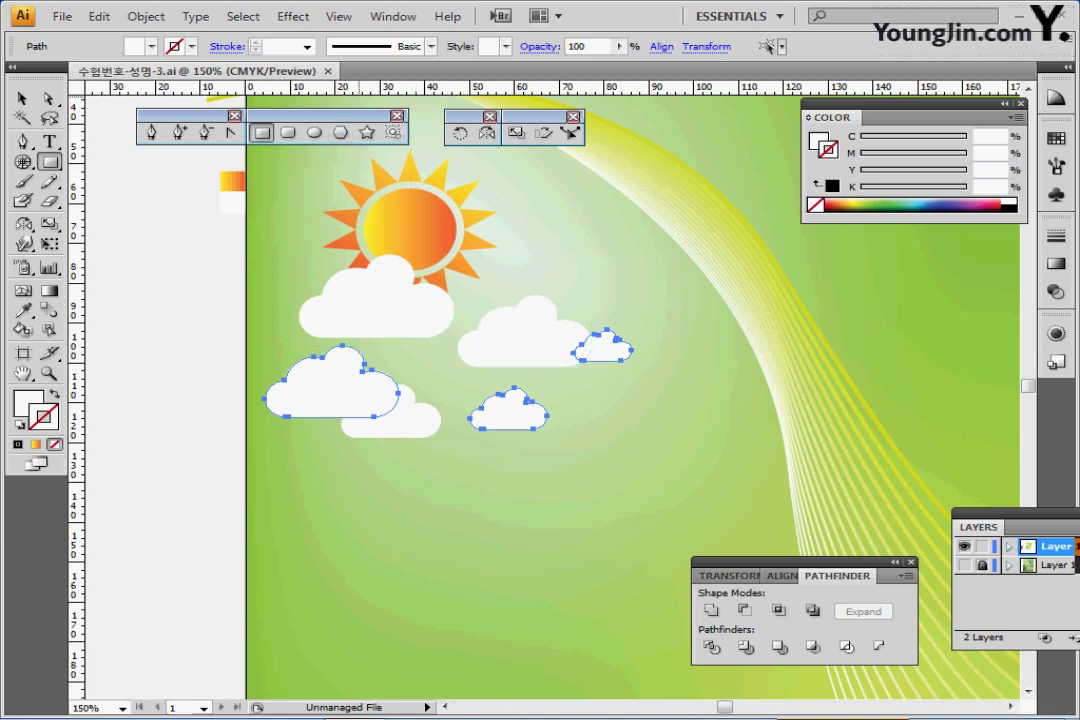
double_click(578, 47)
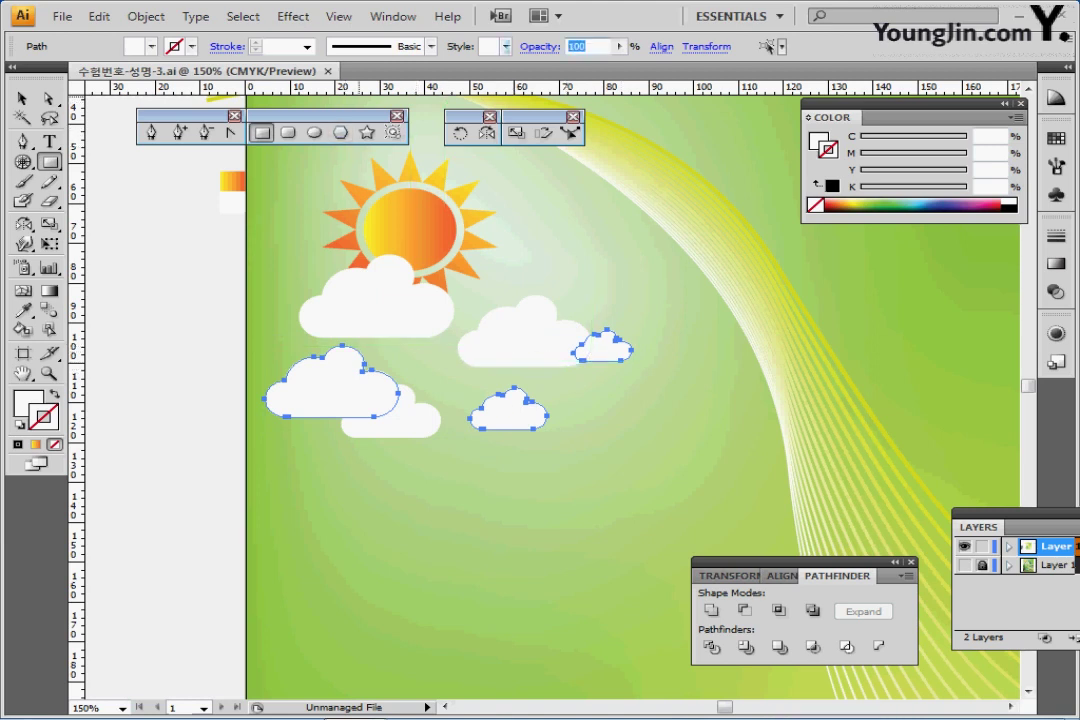
type("70")
key("Return")
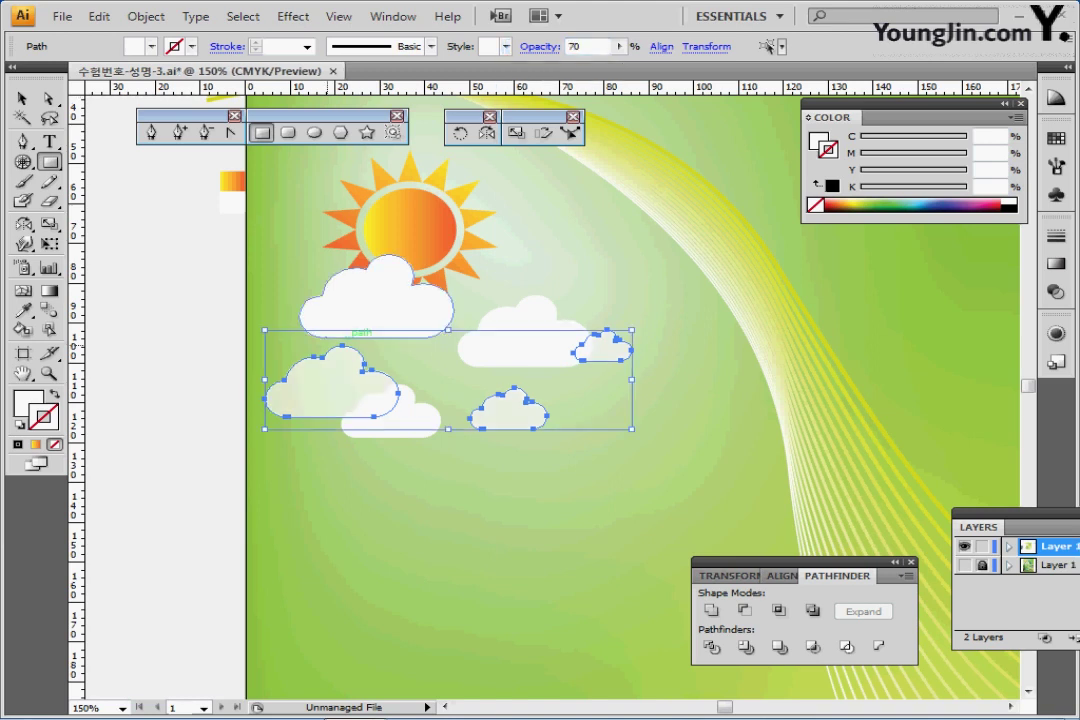
- Apply a drop shadow to the three opaque clouds with X offset 0 mm, Y offset 1 mm and blur 1 mm, and save the document
left_click(372, 305)
left_click(522, 338, "shift")
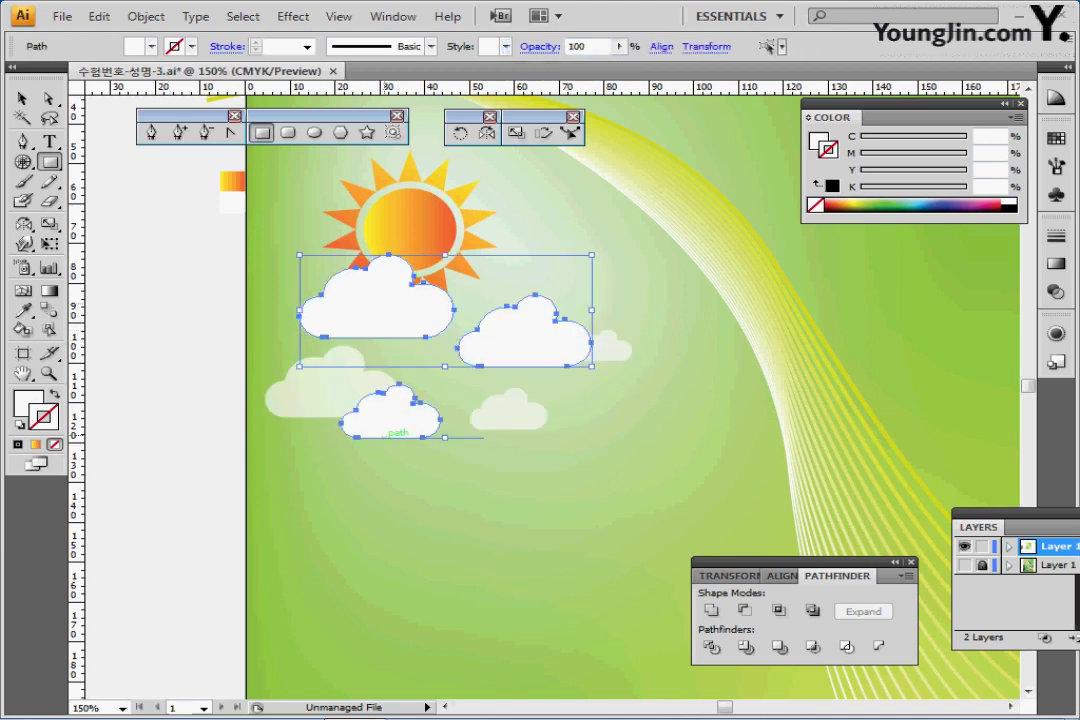
left_click(398, 425, "shift")
left_click(293, 16)
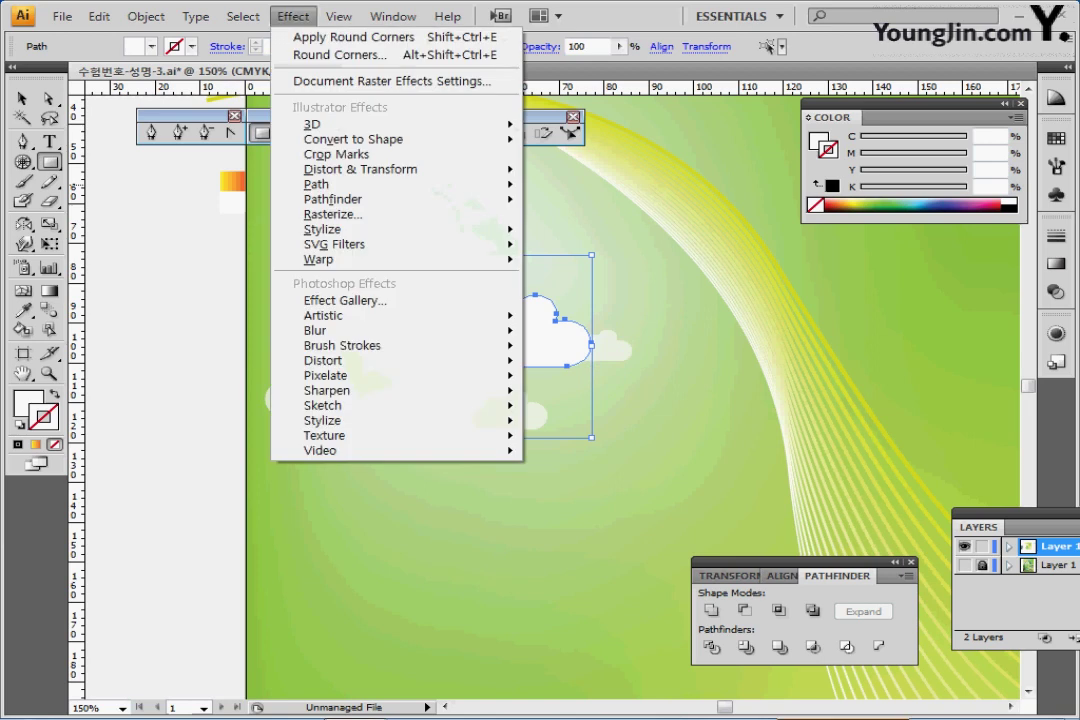
mouse_move(322, 229)
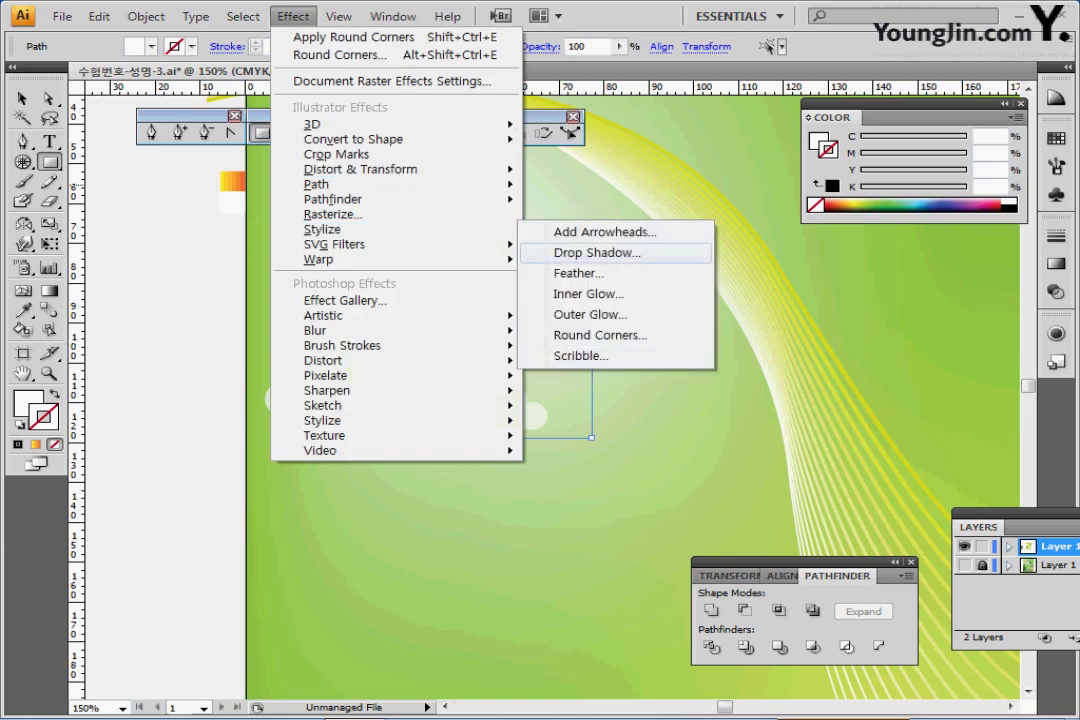
left_click(597, 252)
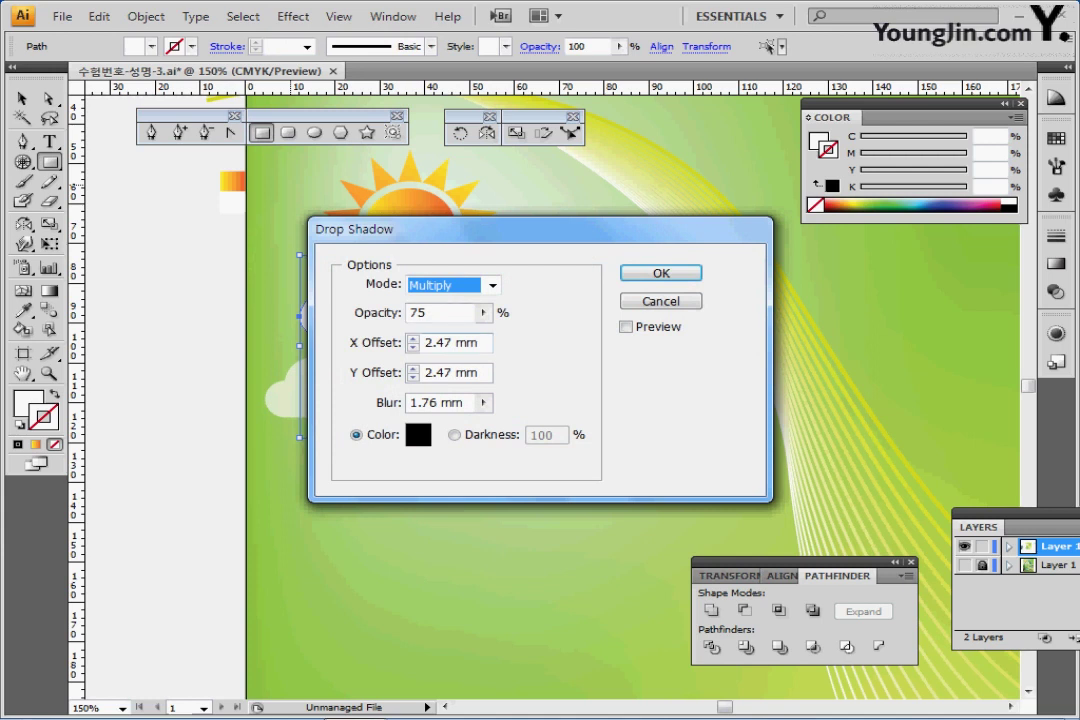
double_click(452, 343)
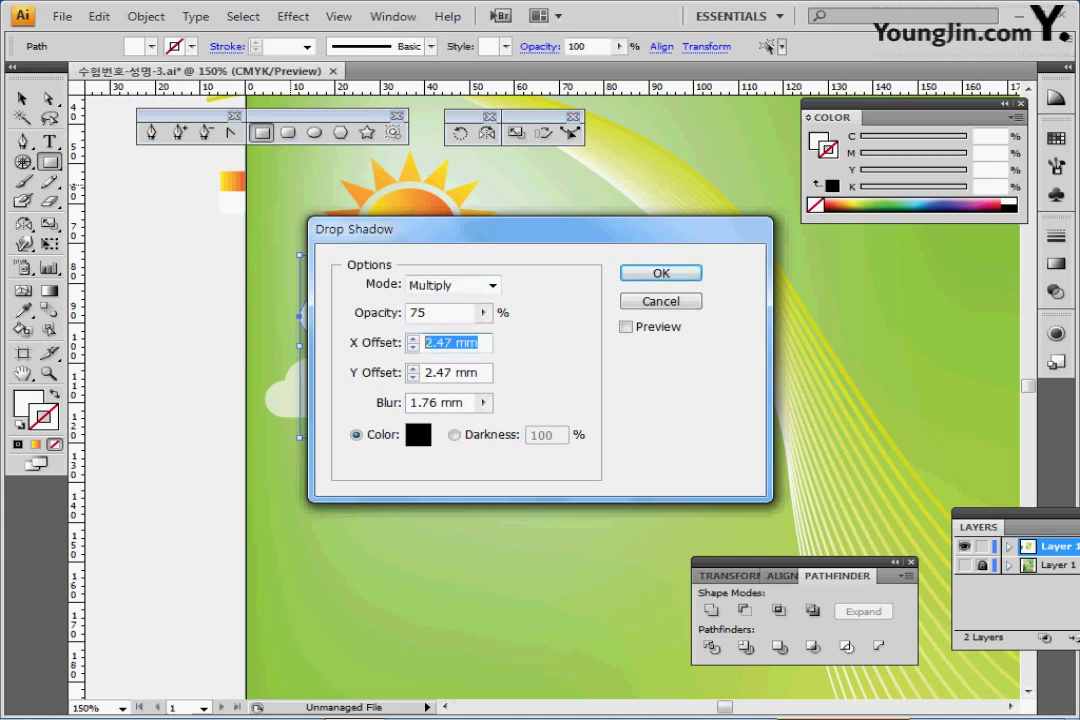
type("0")
key("Tab")
type("1")
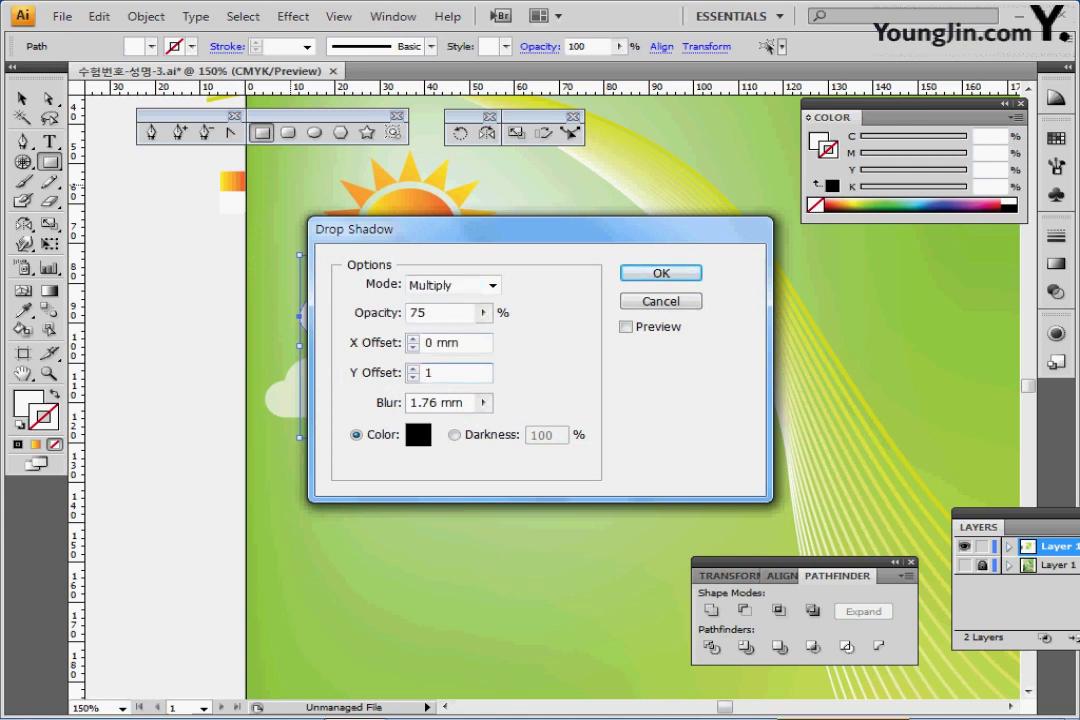
key("Tab")
type("1")
key("Return")
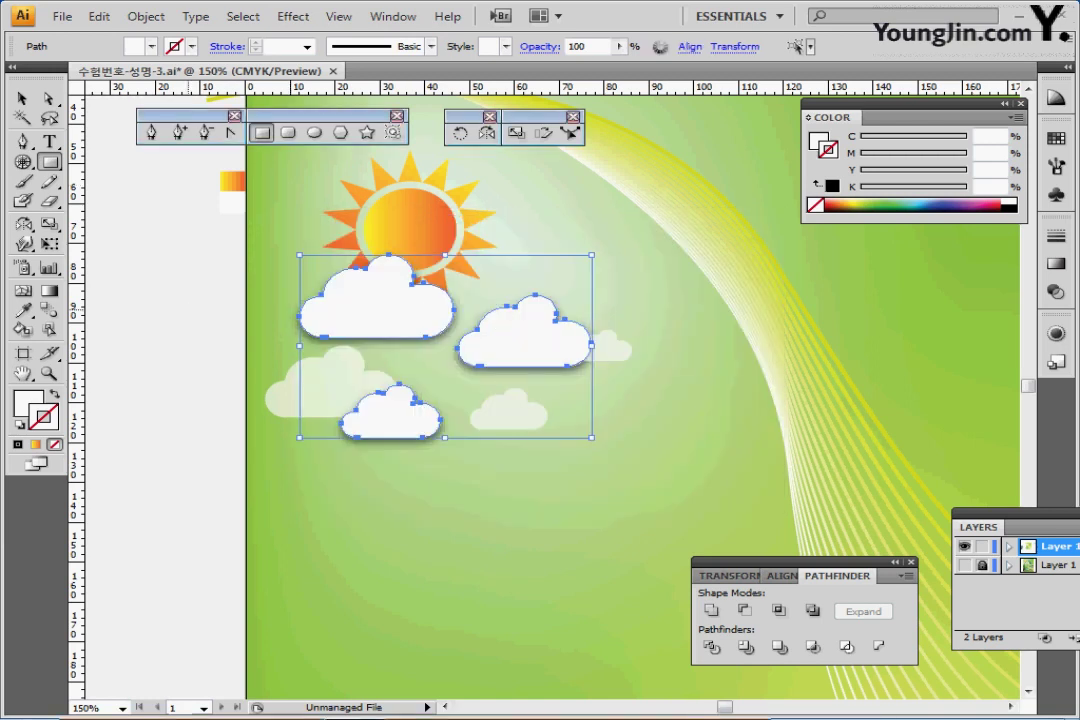
key("ctrl+s")
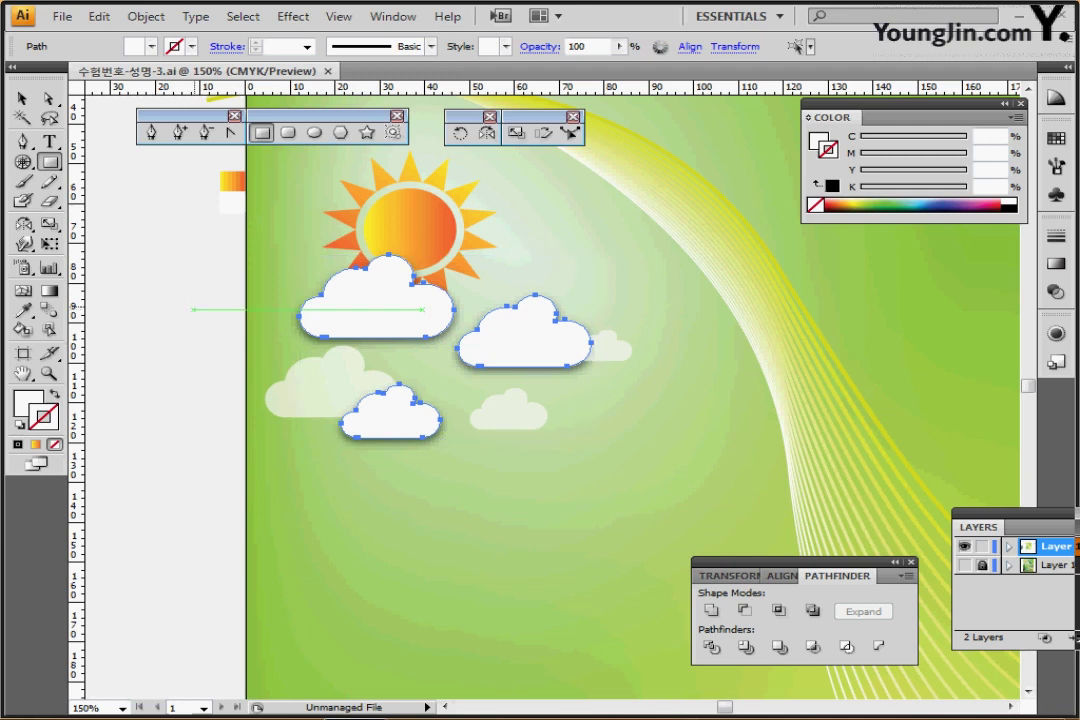
- Trace the template's lower-right hill as a closed path with the Pen tool in outline view, extending past the artboard's right and bottom edges
key("ctrl+minus")
key("ctrl+minus")
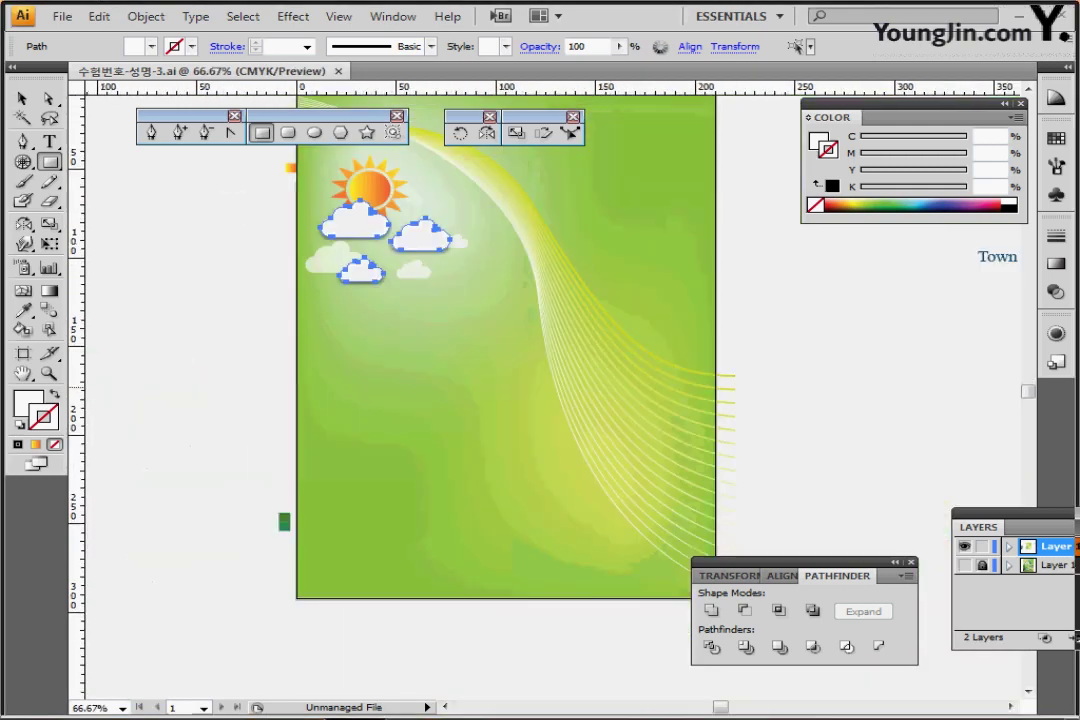
left_click_drag(812, 528, 705, 489)
key("ctrl+shift+a")
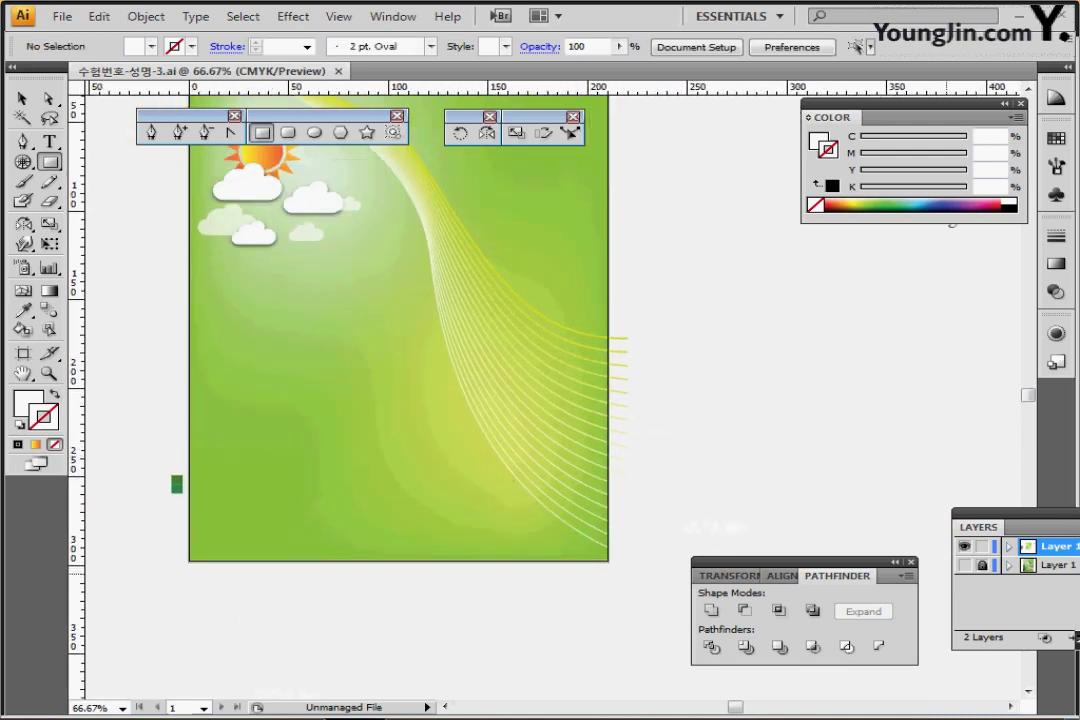
key("ctrl+y")
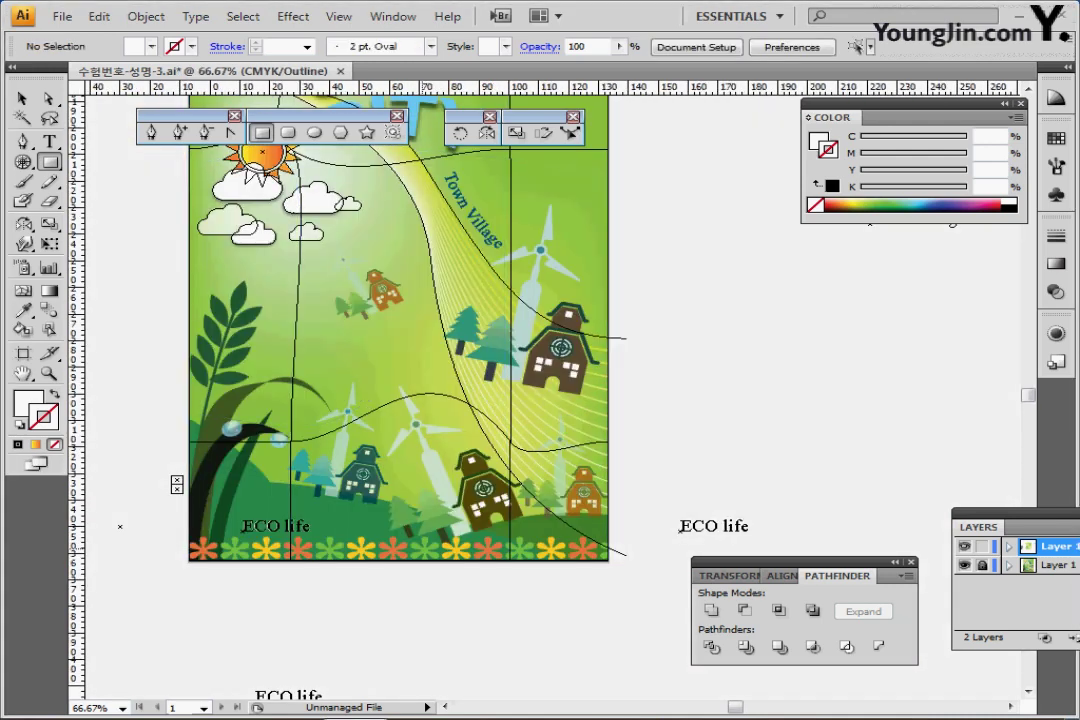
key("ctrl+plus")
scroll(480, 300, "right", 2)
scroll(480, 300, "up", 1)
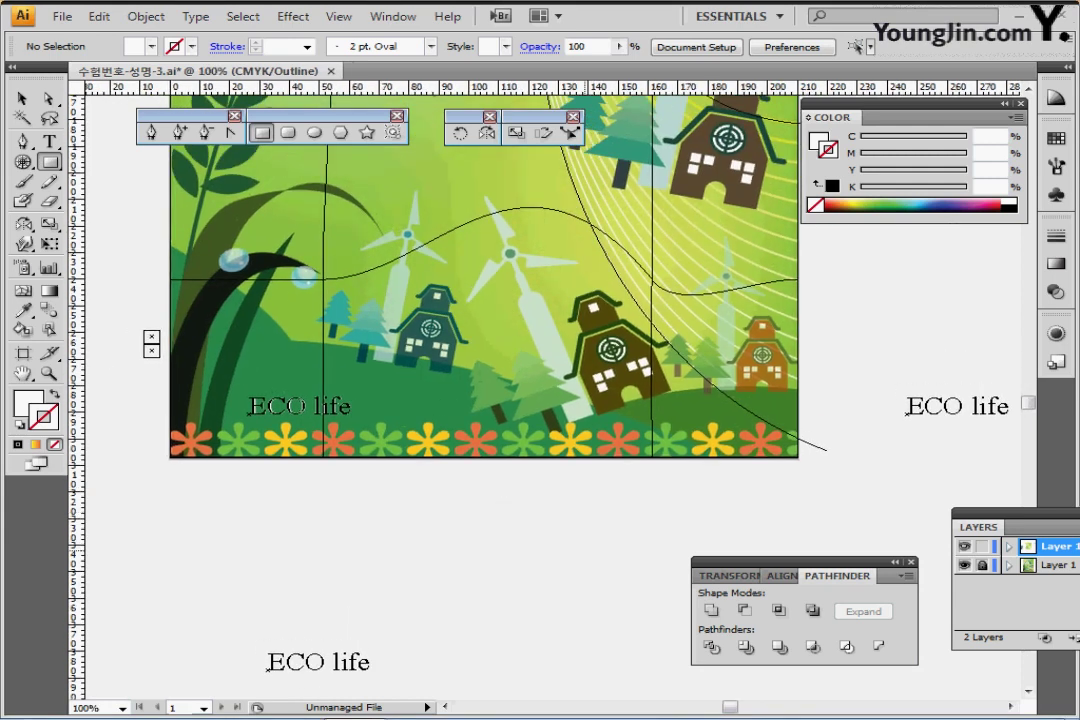
key("p")
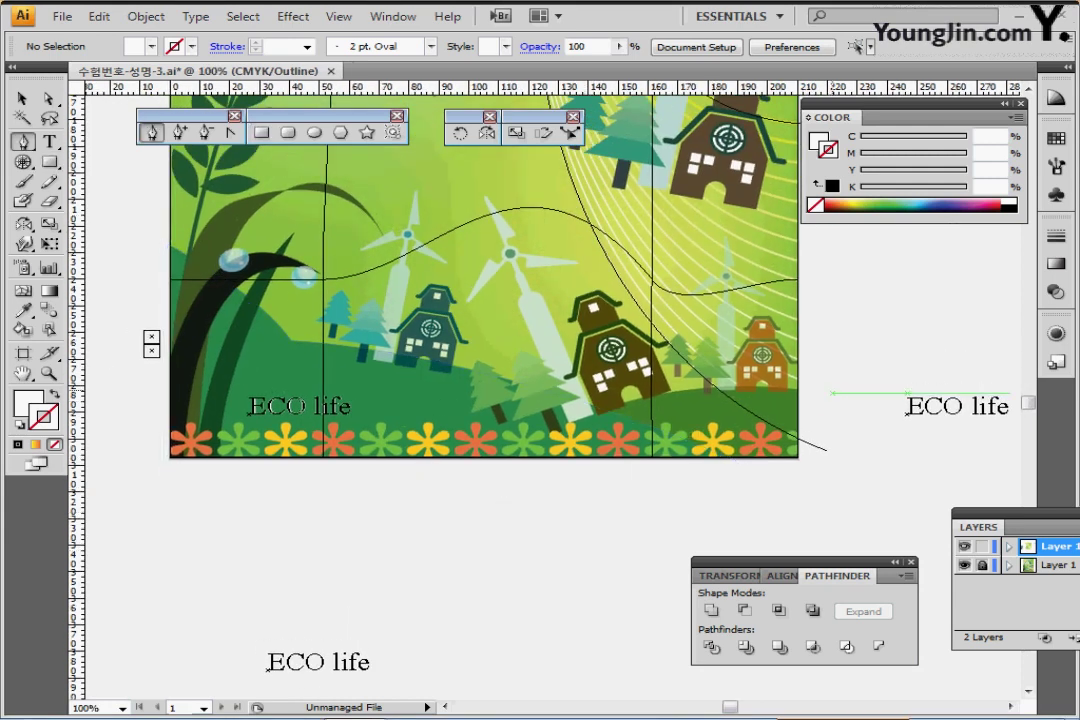
left_click(840, 393)
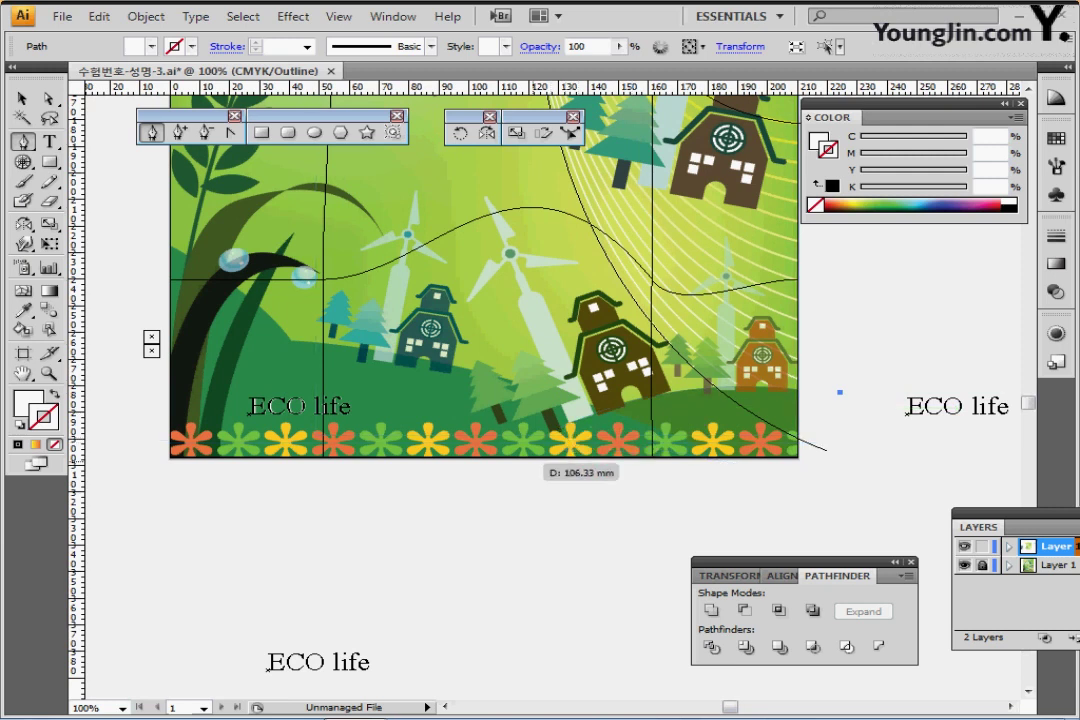
left_click_drag(598, 407, 487, 461)
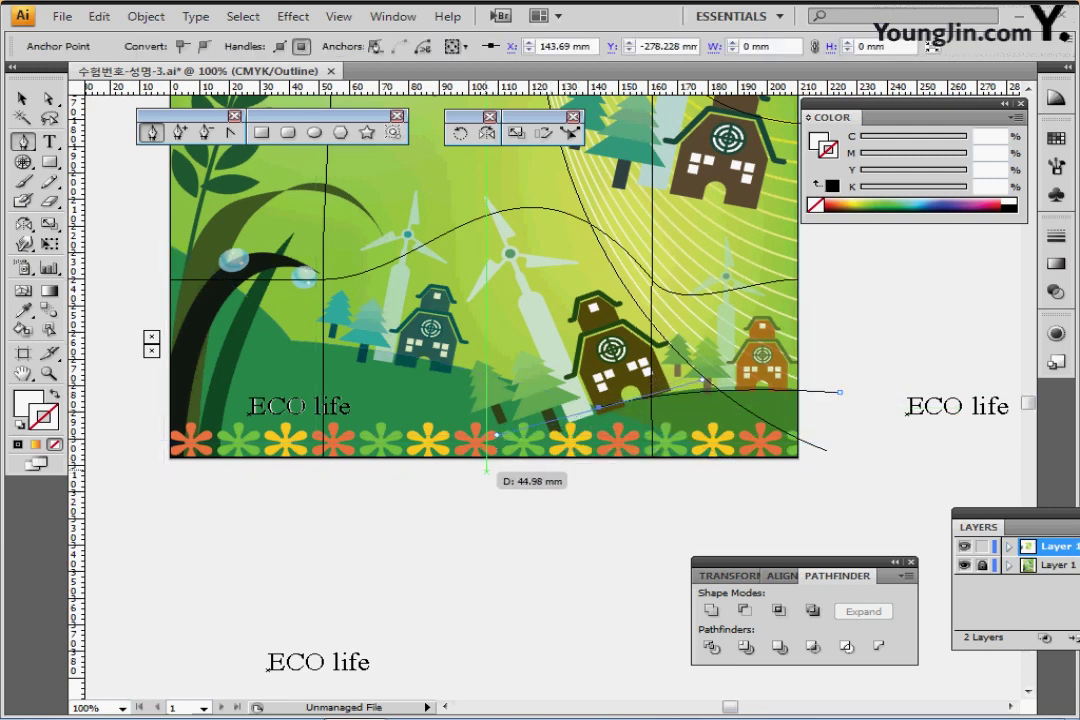
left_click(484, 462)
left_click(840, 462)
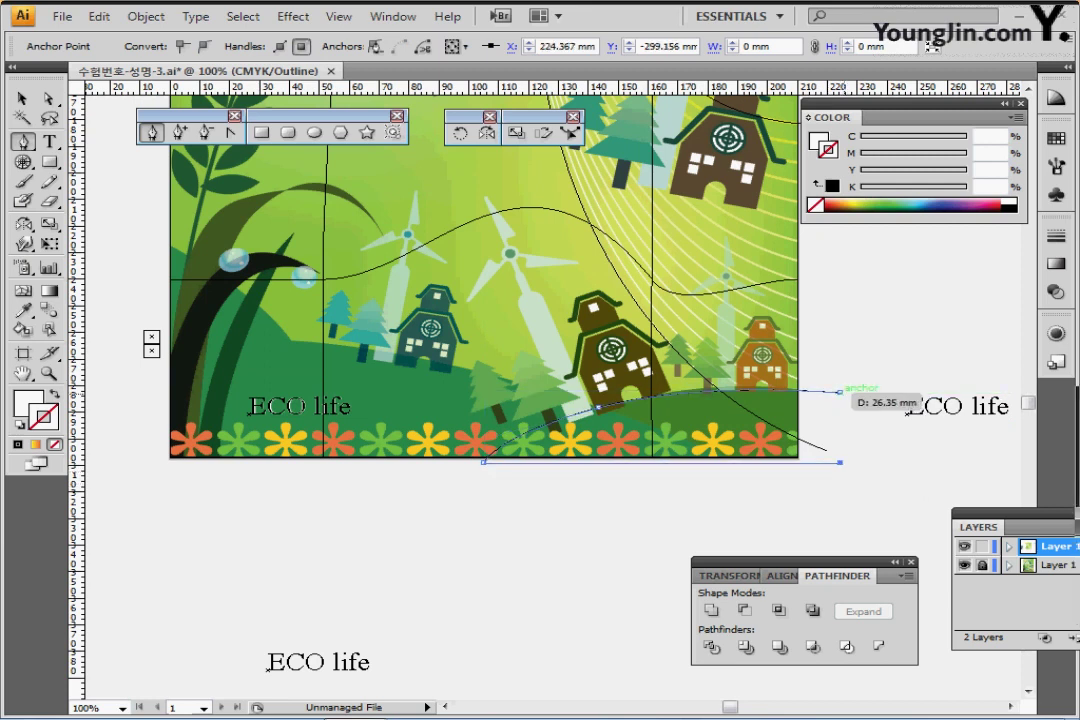
left_click(840, 392)
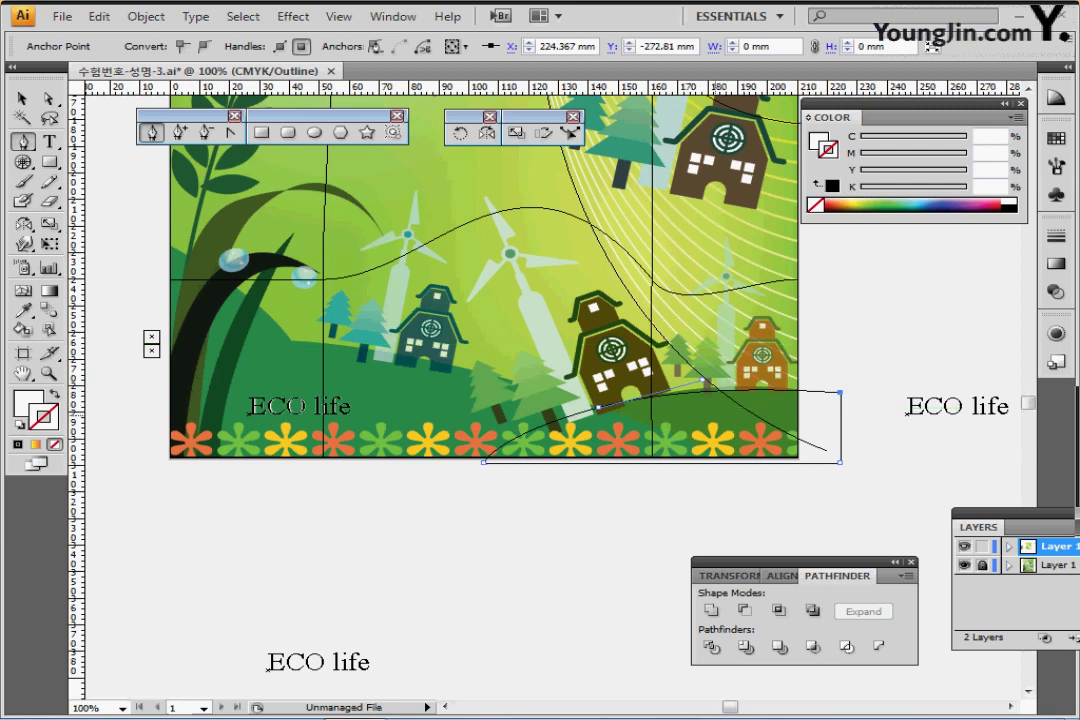
- Fill the right hill with the dark green sampled from the template hill and deselect it
key("i")
left_click(714, 416)
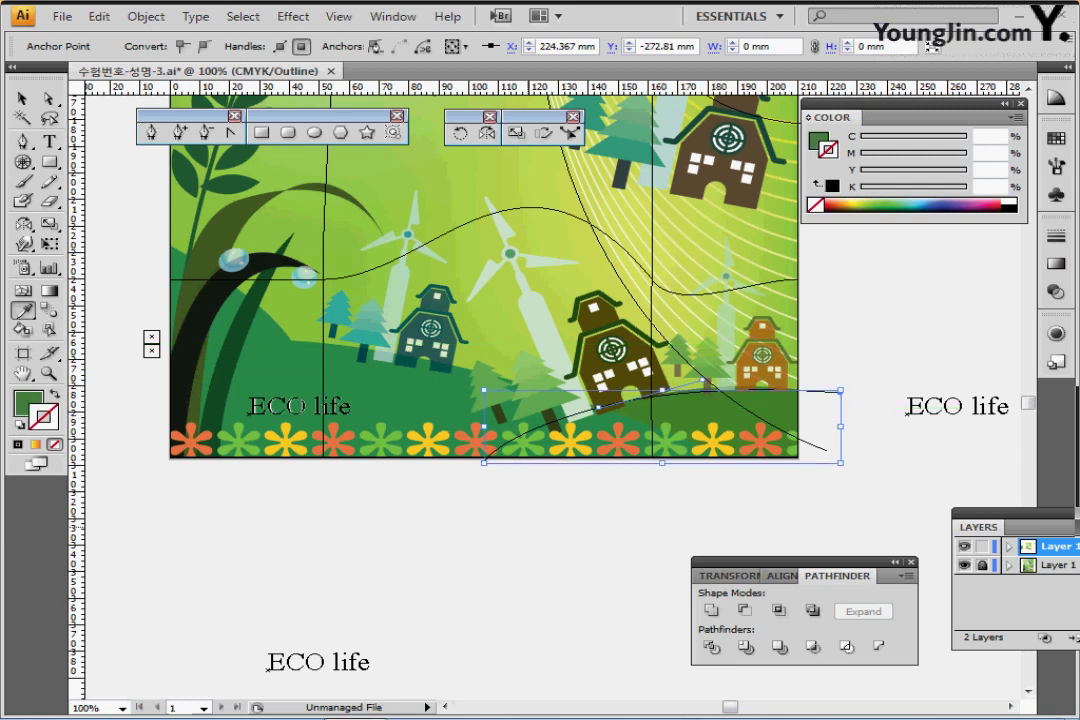
left_click(530, 522, "ctrl")
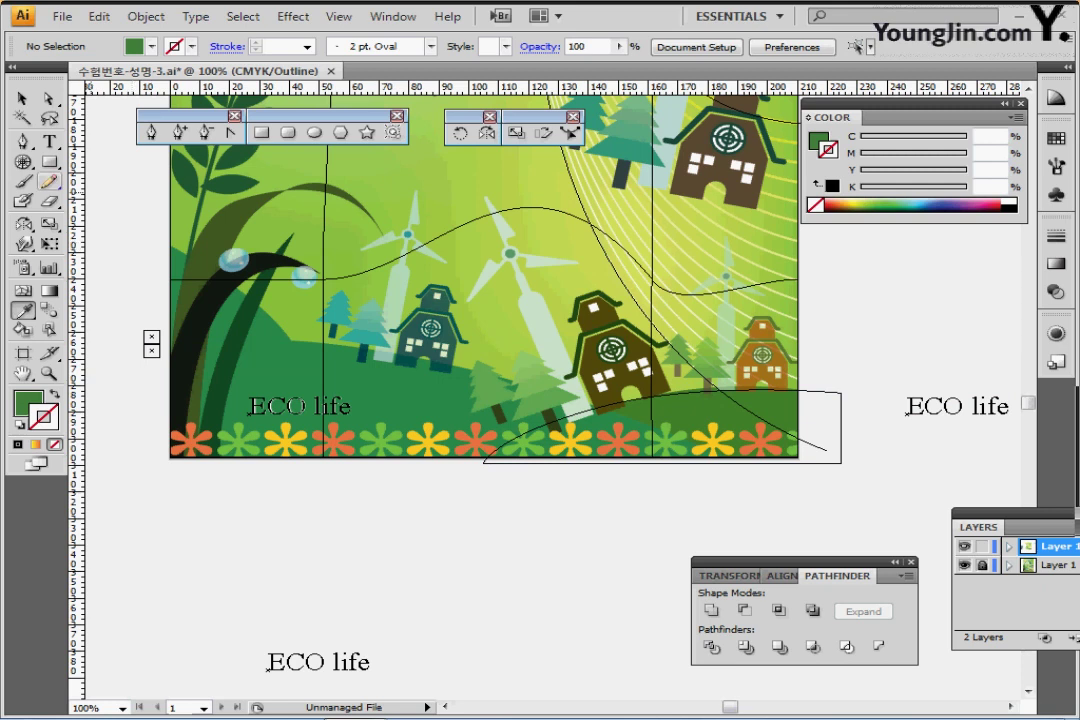
- Trace the template's large left hill as a closed path with the Pen tool, extending past the artboard's left and bottom edges
left_click(151, 133)
left_click(151, 236)
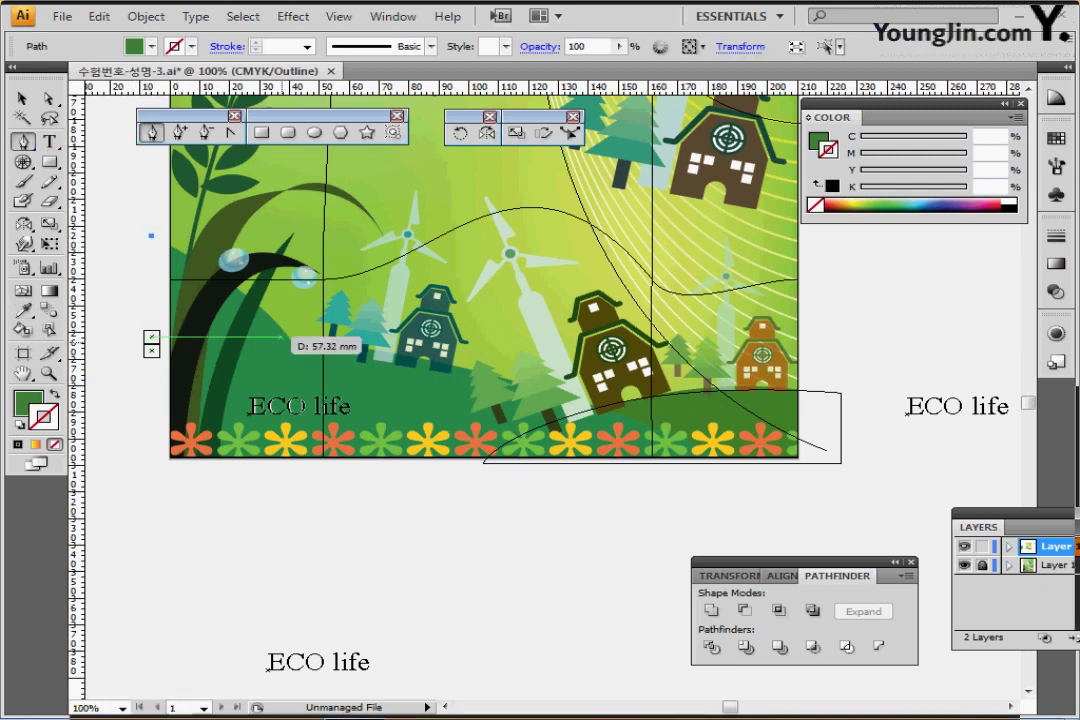
left_click_drag(247, 270, 291, 340)
left_click(291, 340)
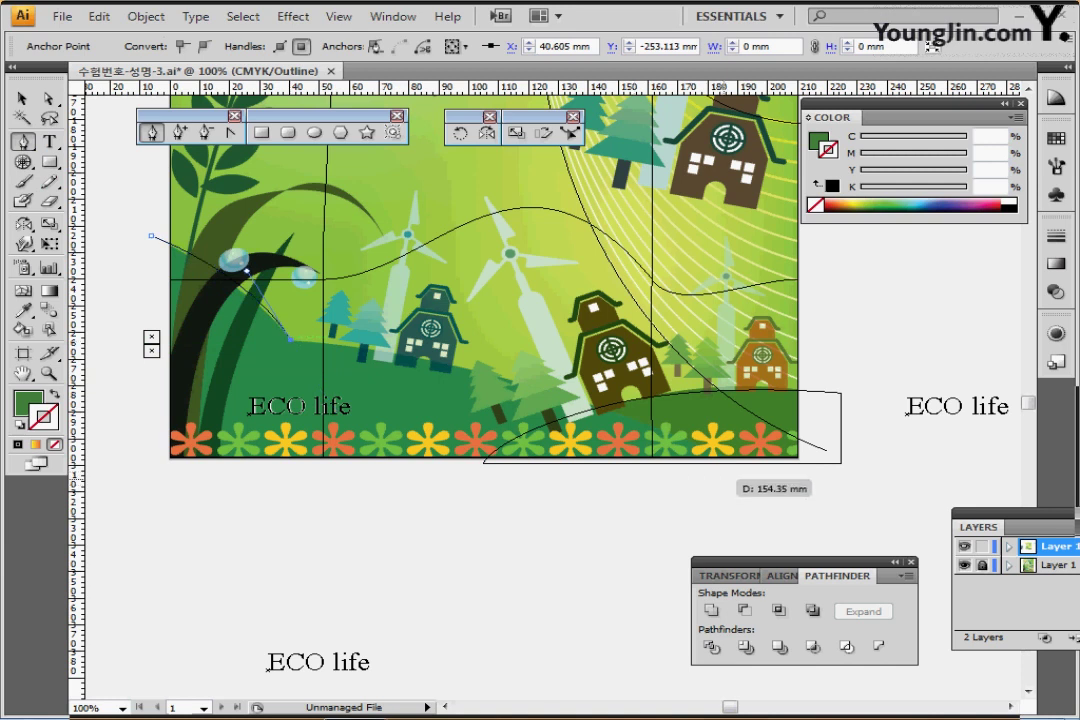
left_click_drag(721, 477, 825, 585)
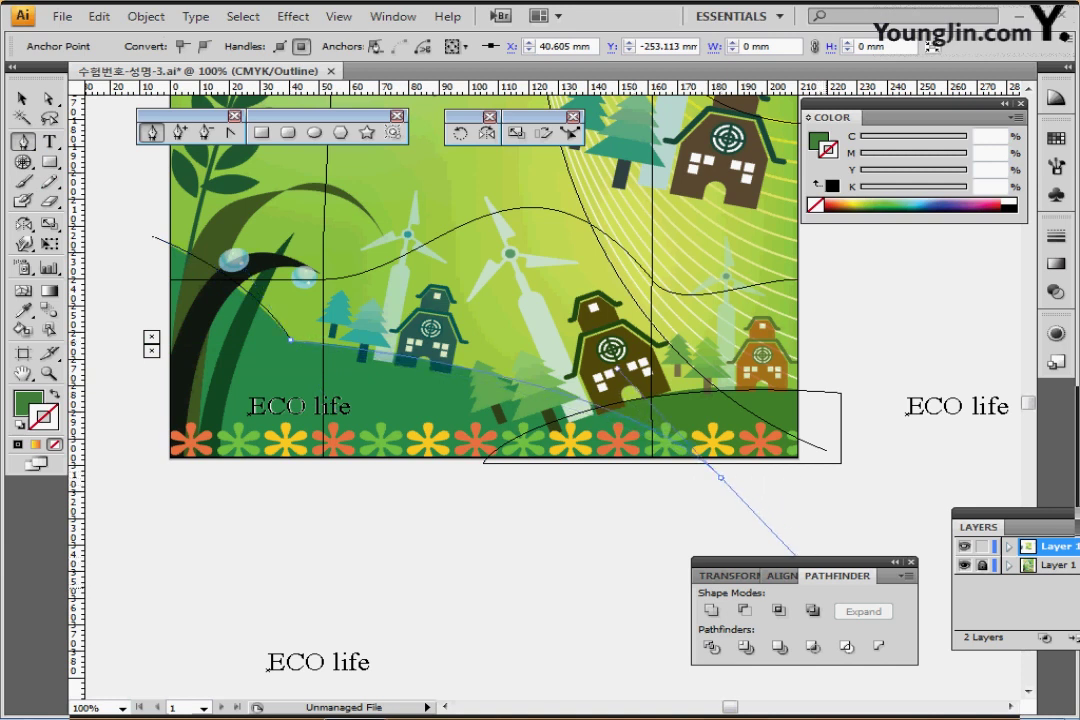
left_click_drag(721, 478, 732, 478)
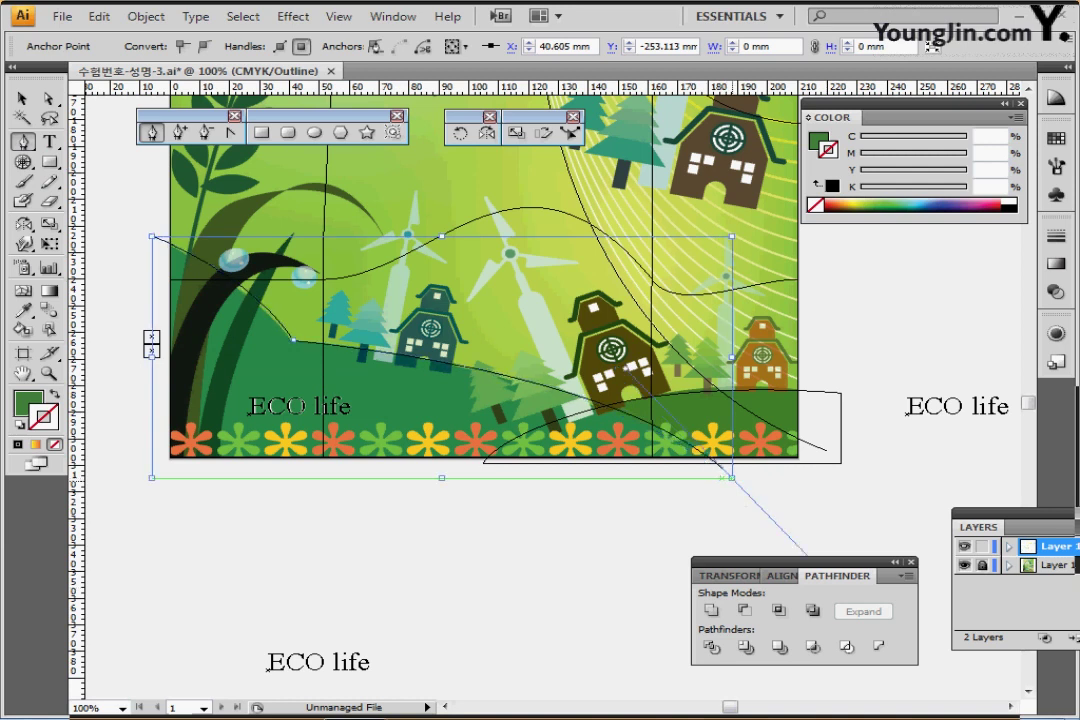
left_click(732, 478)
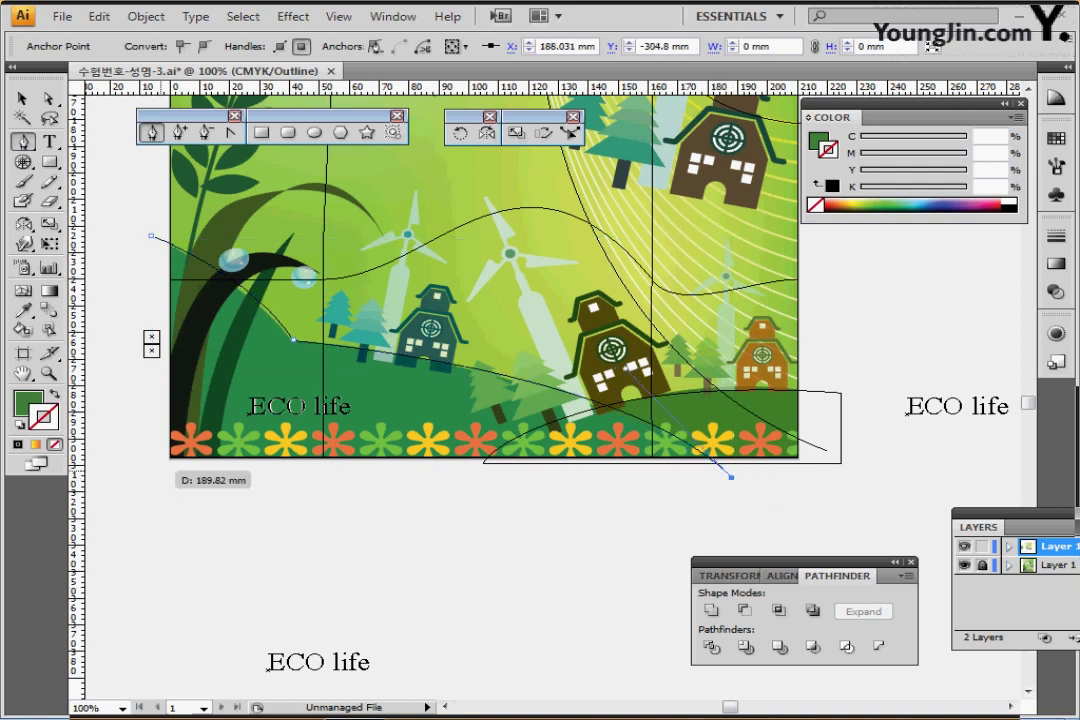
left_click(163, 462)
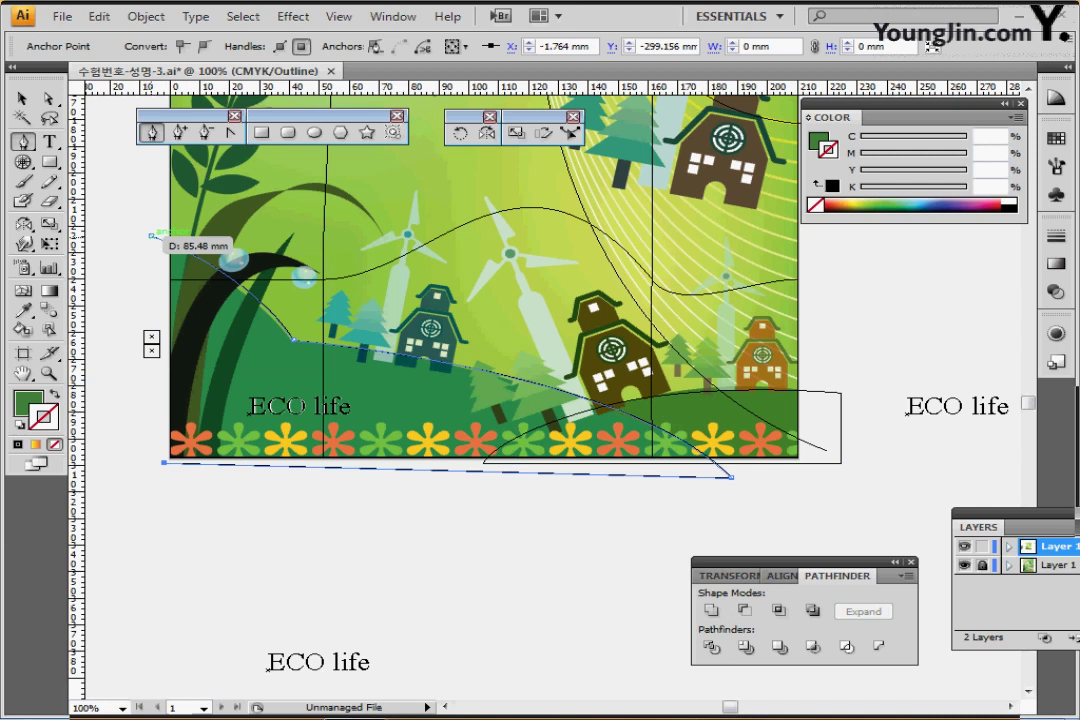
left_click(151, 236)
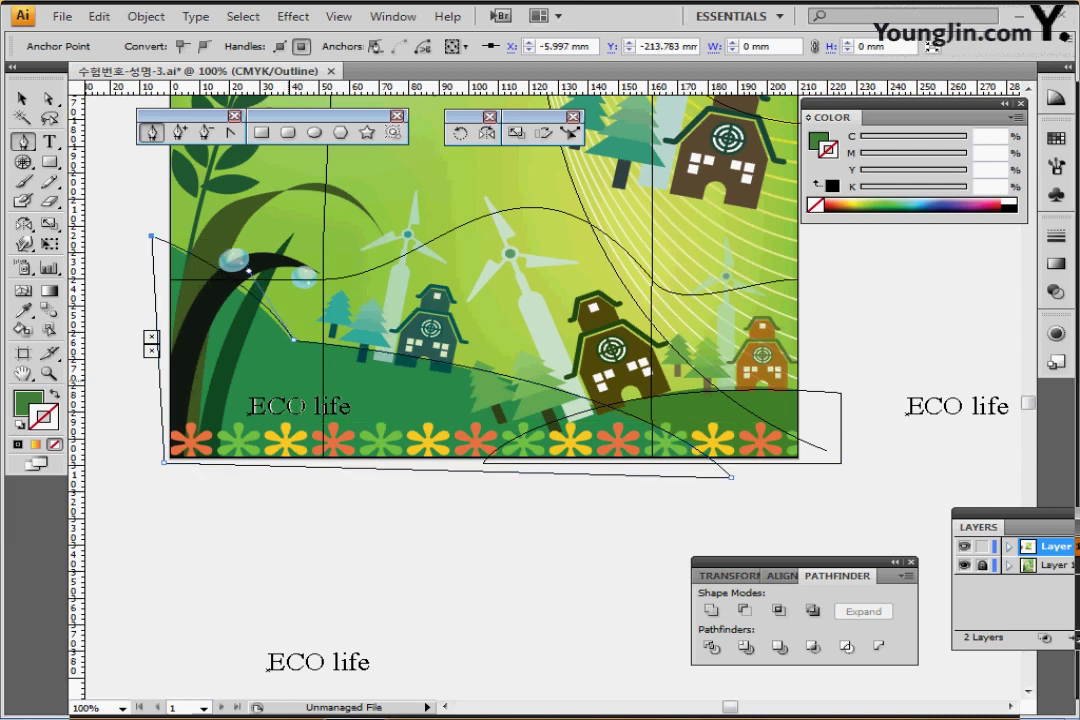
- Fill the left hill with the green sampled from the template, and show the artwork in preview display with the template layer hidden
key("i")
key("ctrl+shift+[")
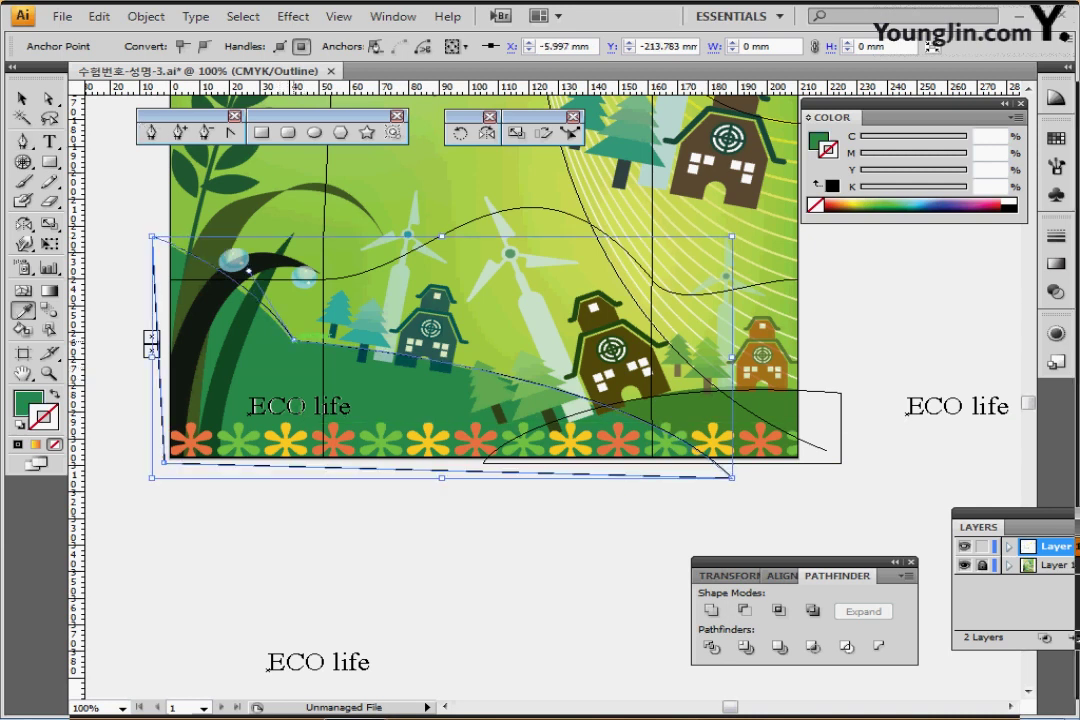
left_click(964, 565)
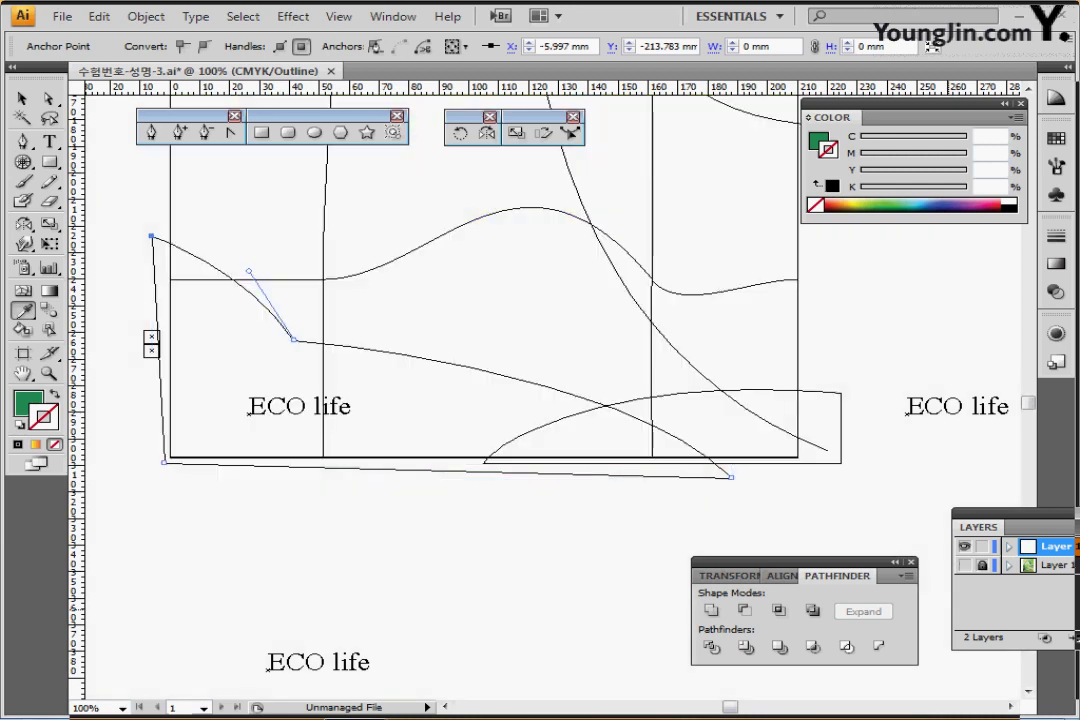
key("ctrl+y")
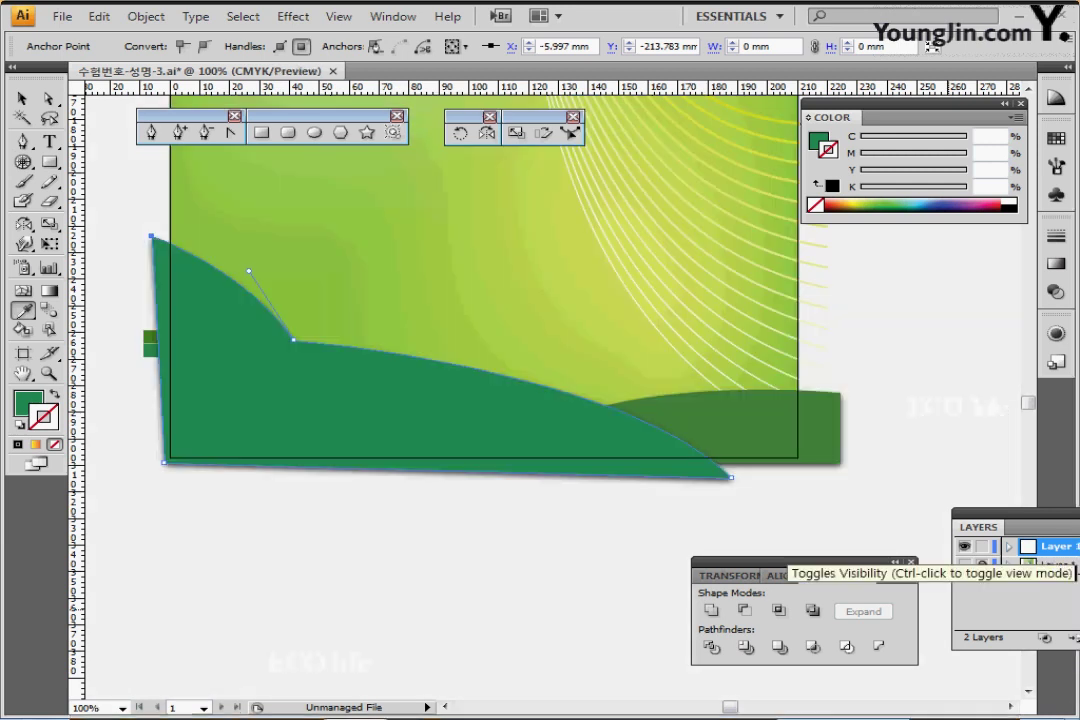
key("ctrl+minus")
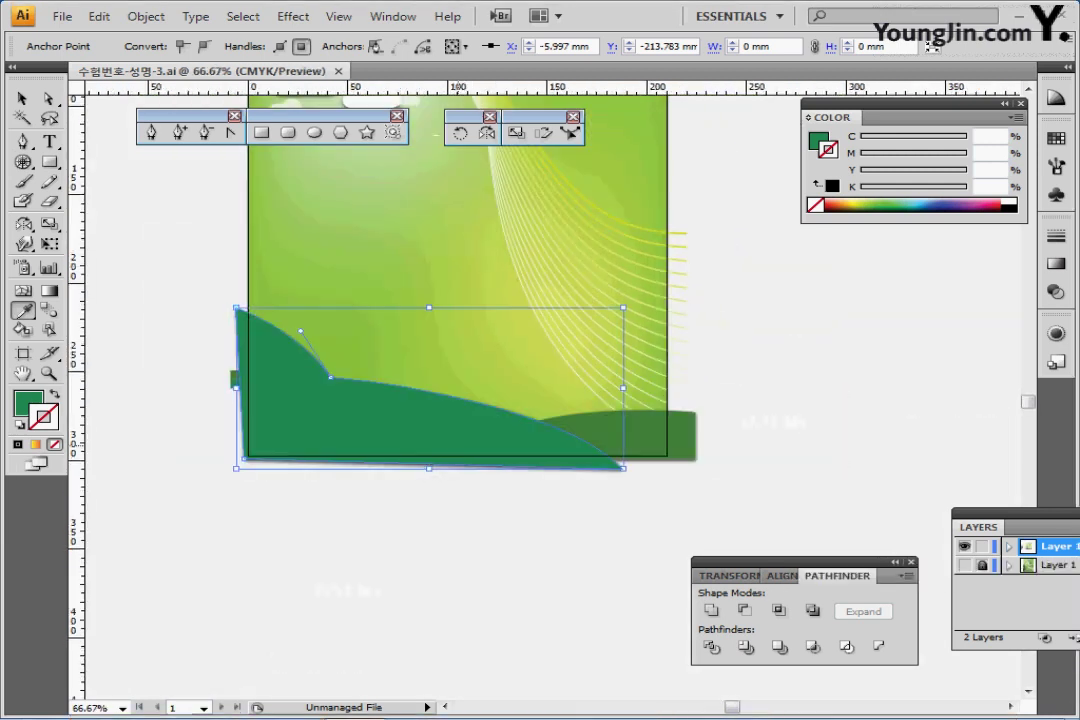
- Remove the Drop Shadow effect from both green hills, deselect them and save the document
key("ctrl+a")
left_click(1056, 292)
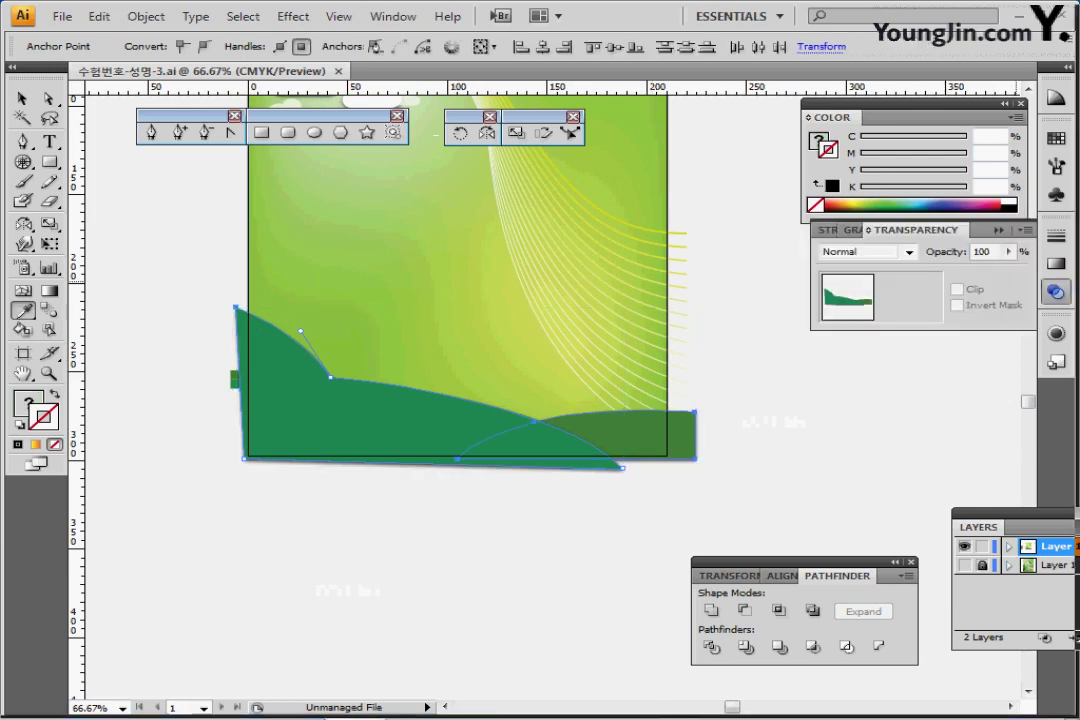
left_click(1056, 333)
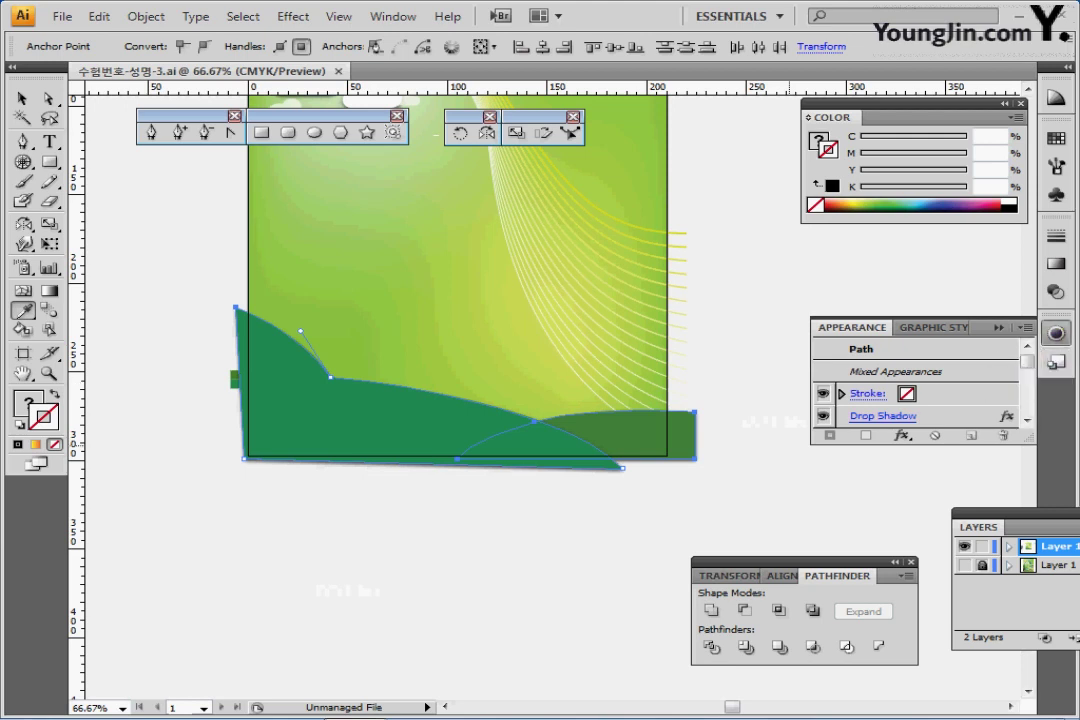
left_click_drag(1028, 439, 1028, 459)
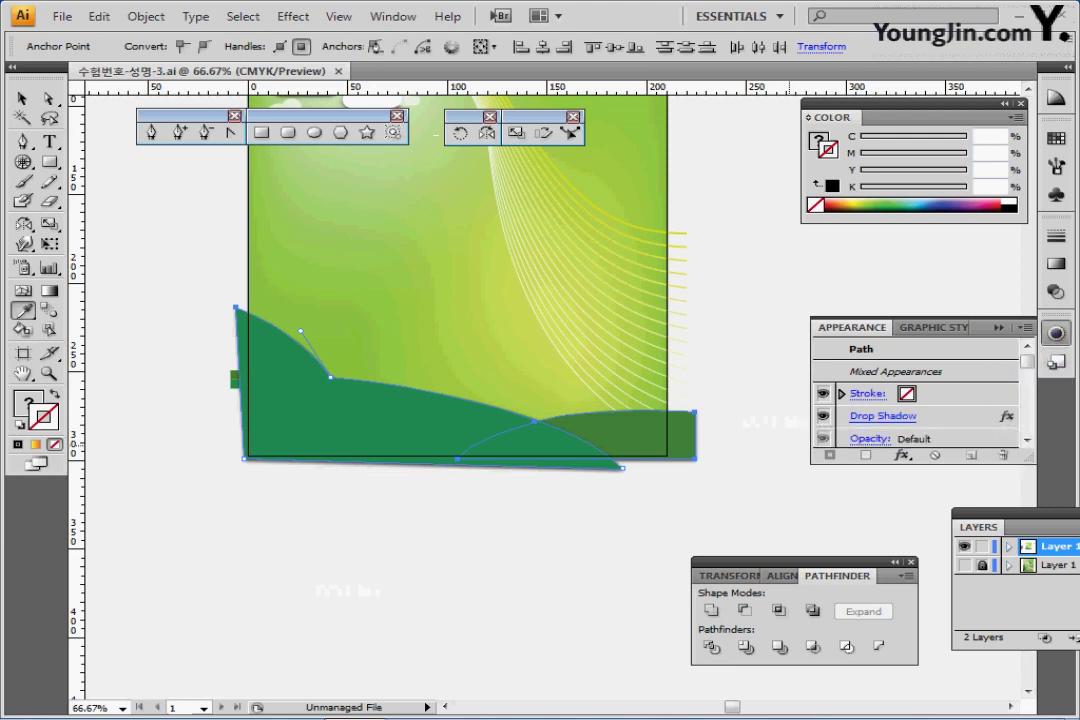
left_click(950, 416)
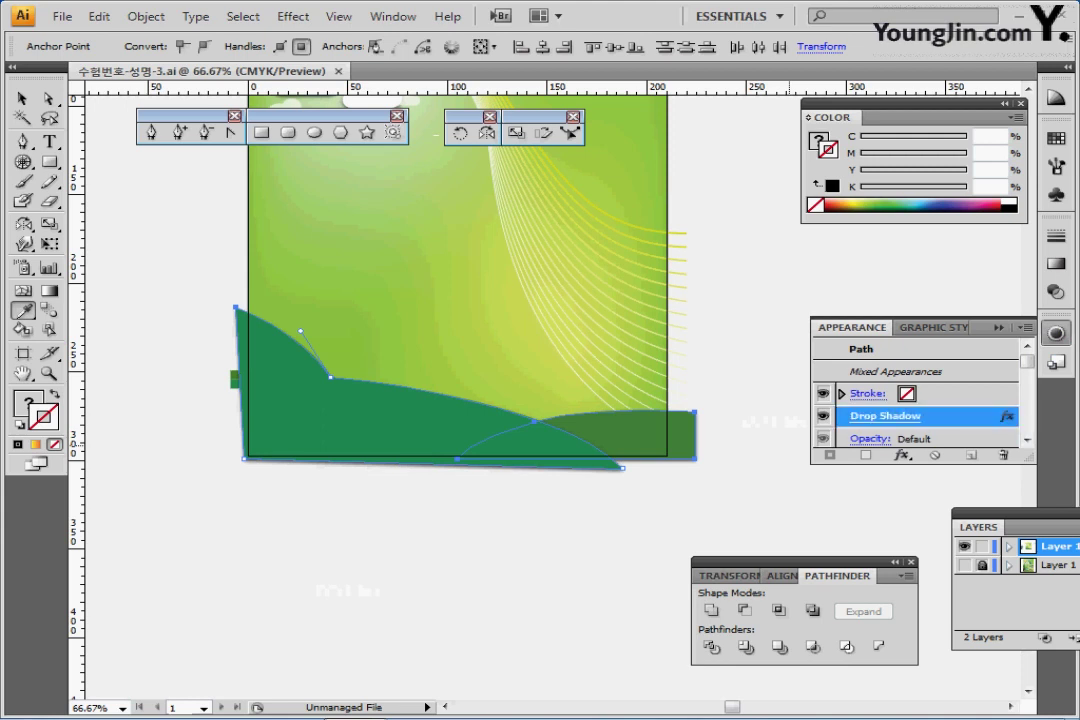
left_click(1002, 455)
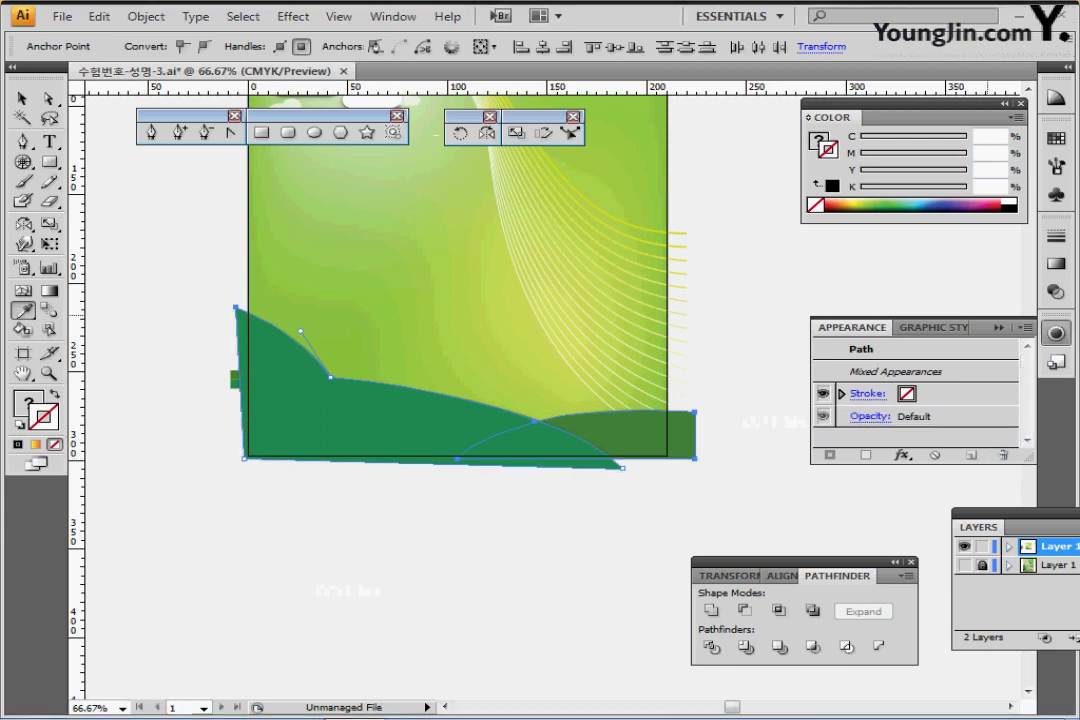
left_click(998, 328)
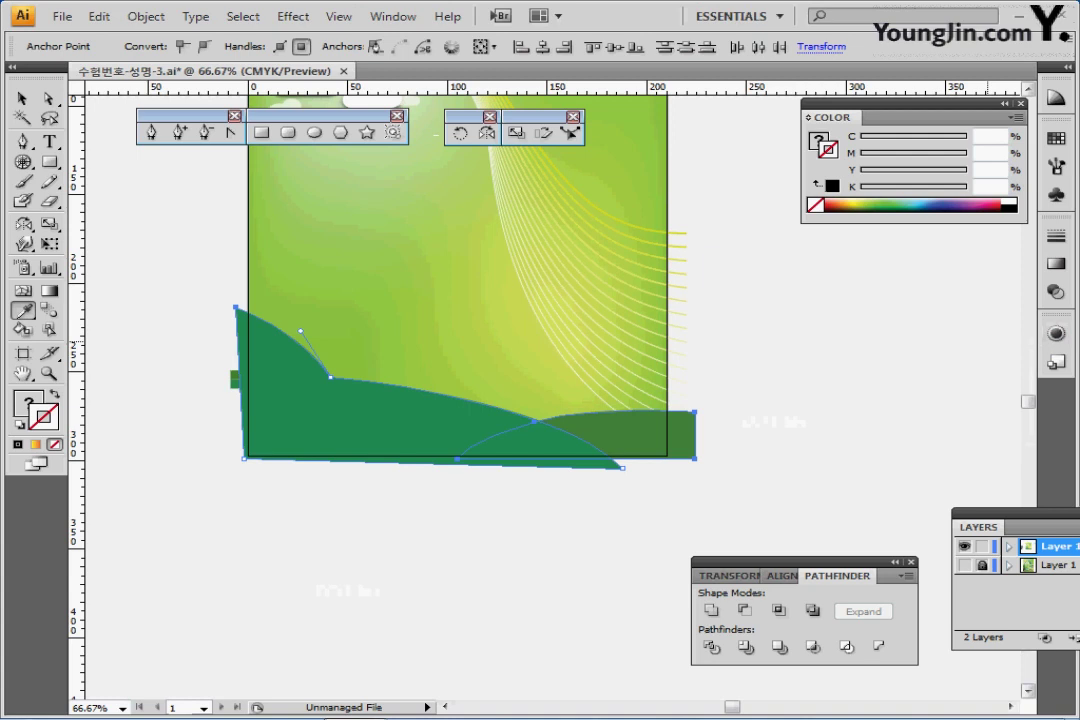
key("ctrl+shift+a")
key("ctrl+s")
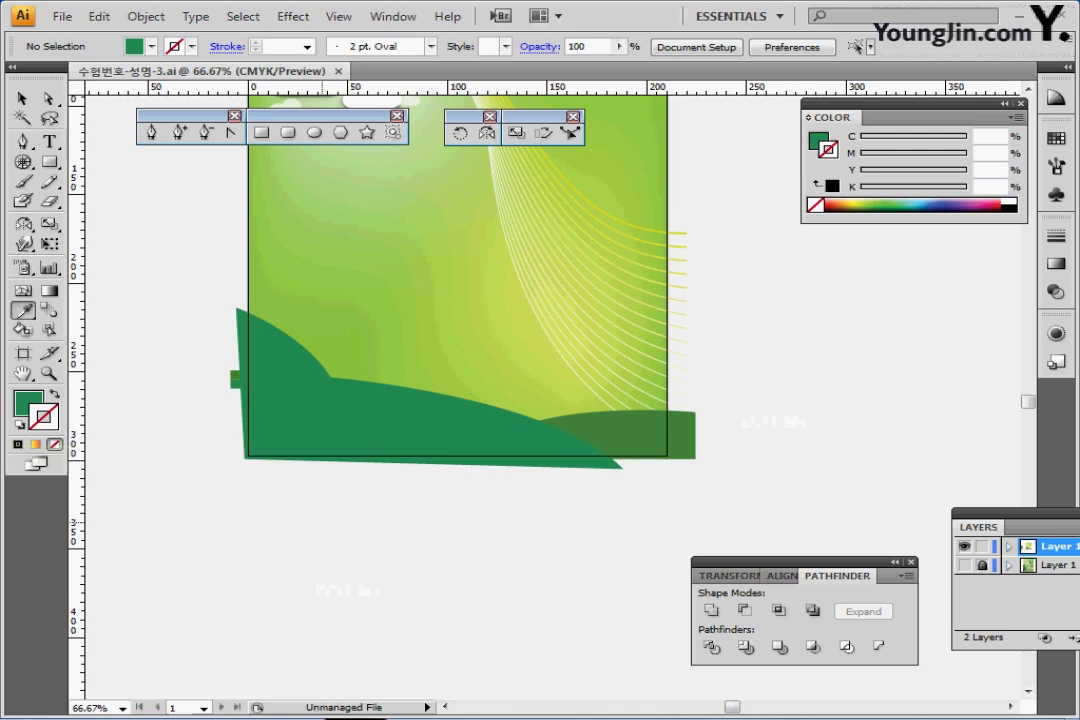
- Pick up the sample stem's 4 pt dark green stroke and draw a matching slightly curved stem with the Pen tool beside the sample plant
scroll(385, 420, "up", 1)
left_click_drag(385, 420, 411, 512)
left_click_drag(380, 322, 385, 317)
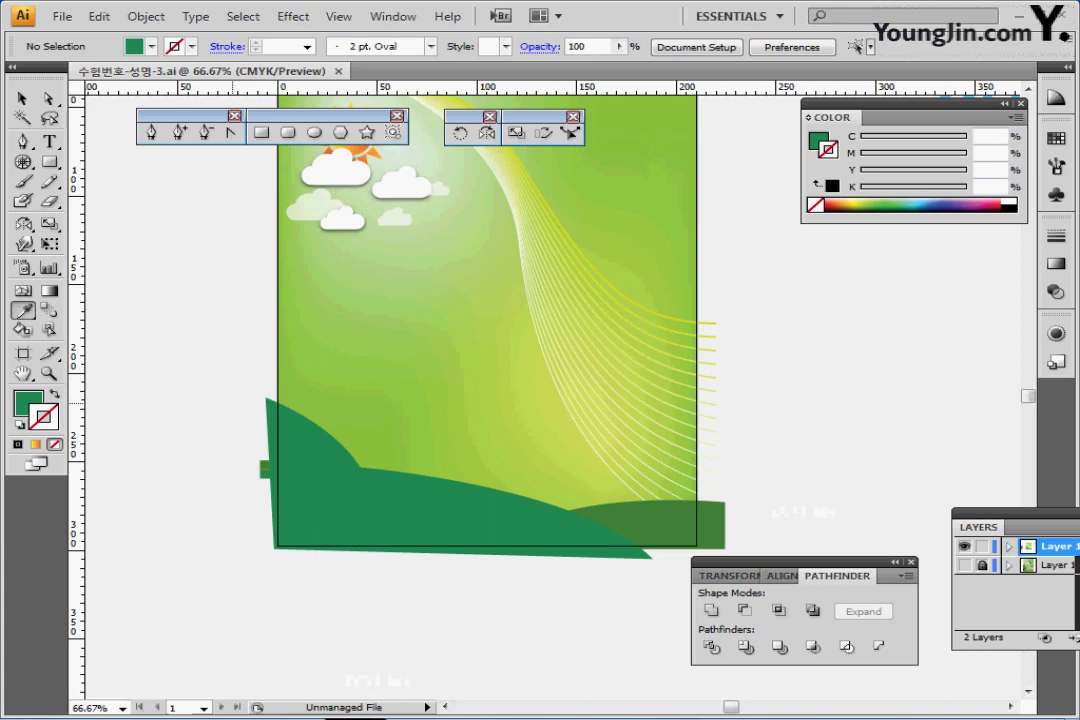
left_click_drag(224, 435, 534, 397)
left_click(415, 357, "ctrl")
left_click_drag(415, 357, 458, 328)
left_click_drag(458, 410, 462, 408)
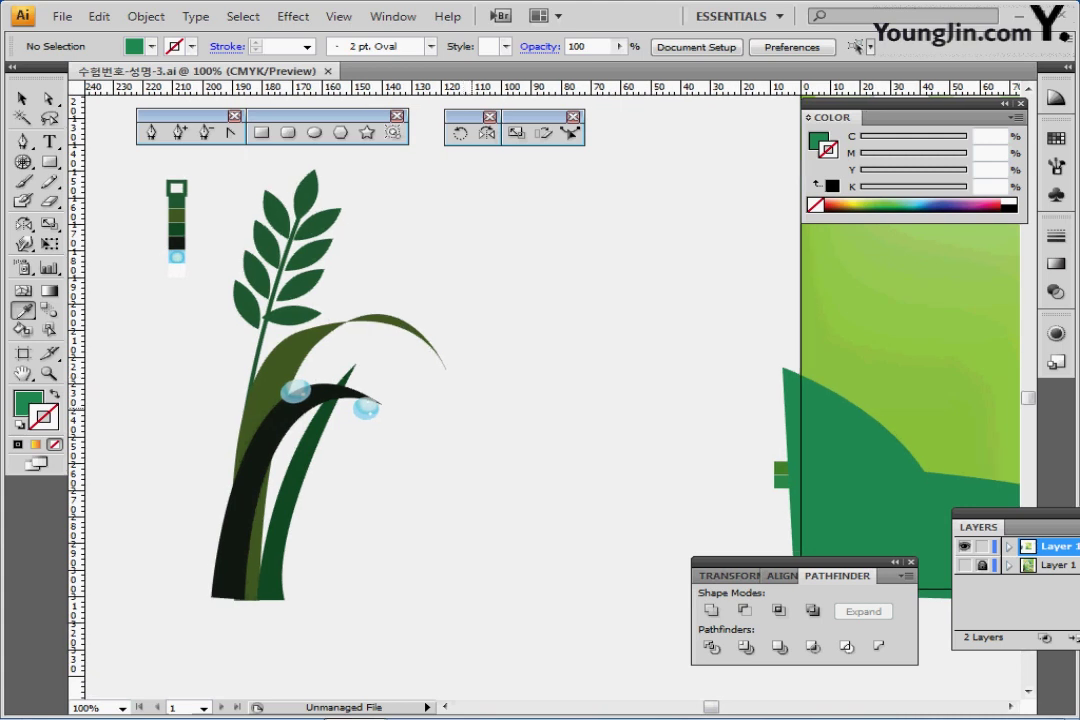
left_click(277, 287, "ctrl")
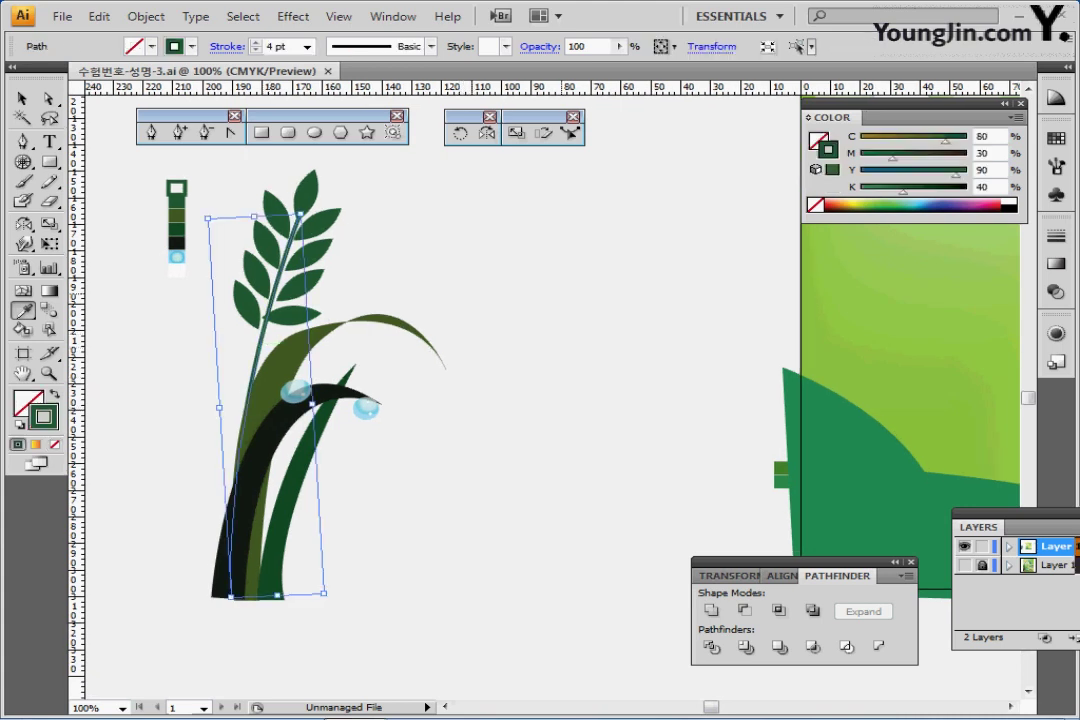
left_click(205, 287, "ctrl")
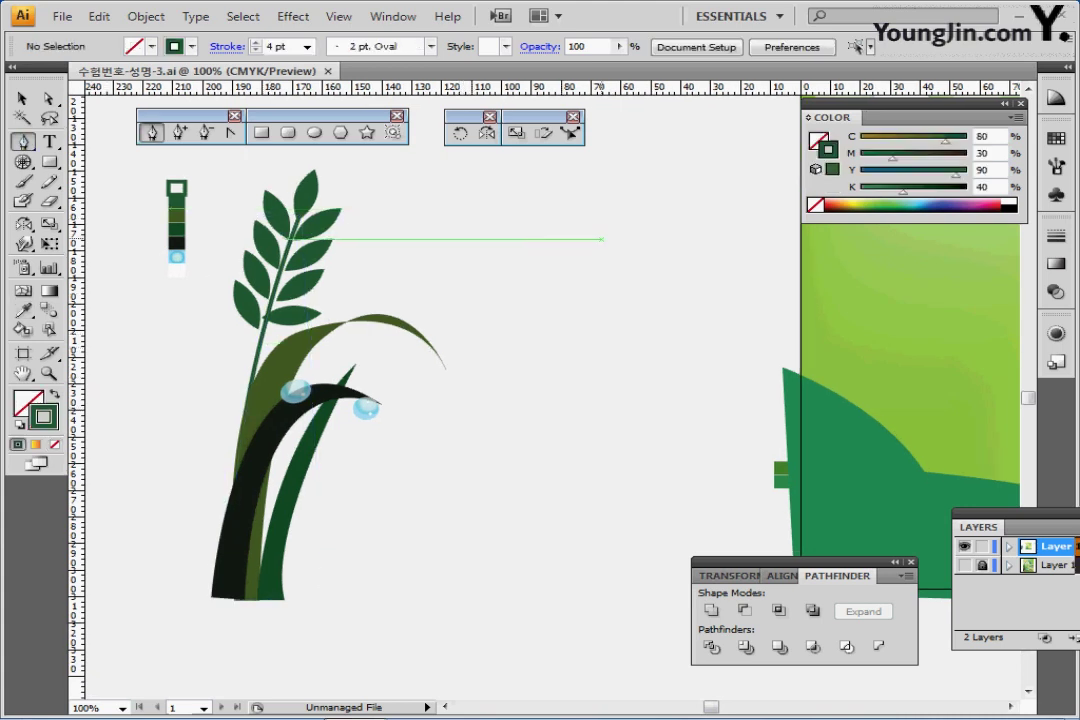
left_click(597, 229)
left_click_drag(502, 587, 485, 686)
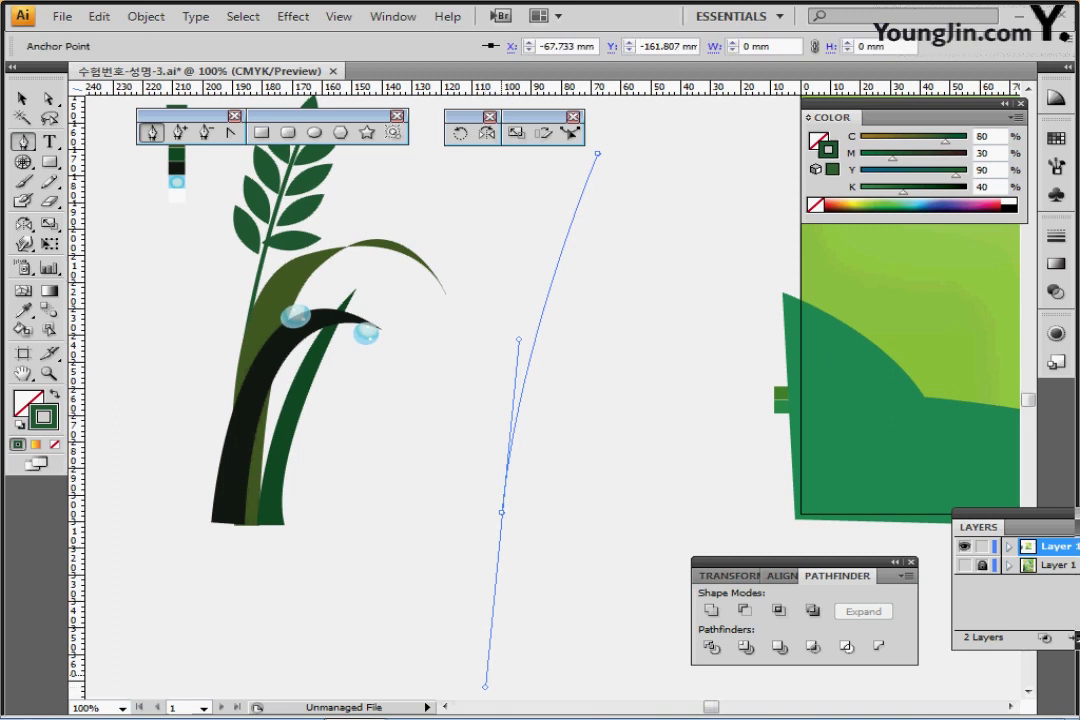
left_click(581, 492, "ctrl")
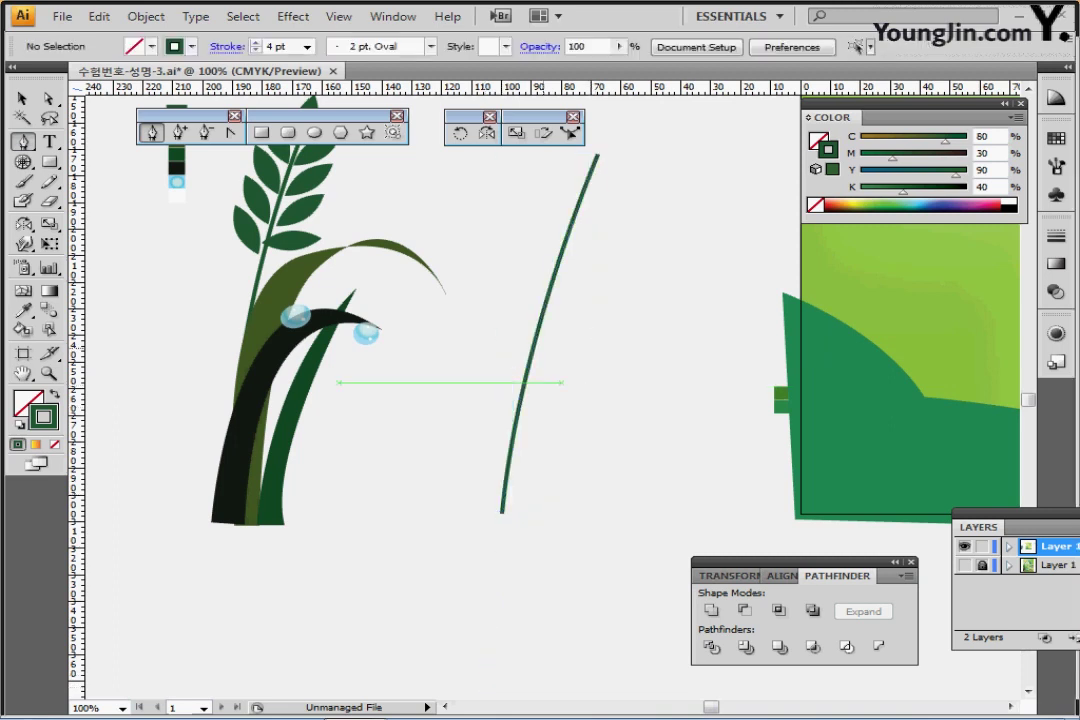
- Pick up the sample leaf's dark green fill and draw a narrow ellipse about 7 mm wide and 25 mm tall at the stem's tip
left_click_drag(550, 335, 573, 413)
left_click(325, 187, "ctrl")
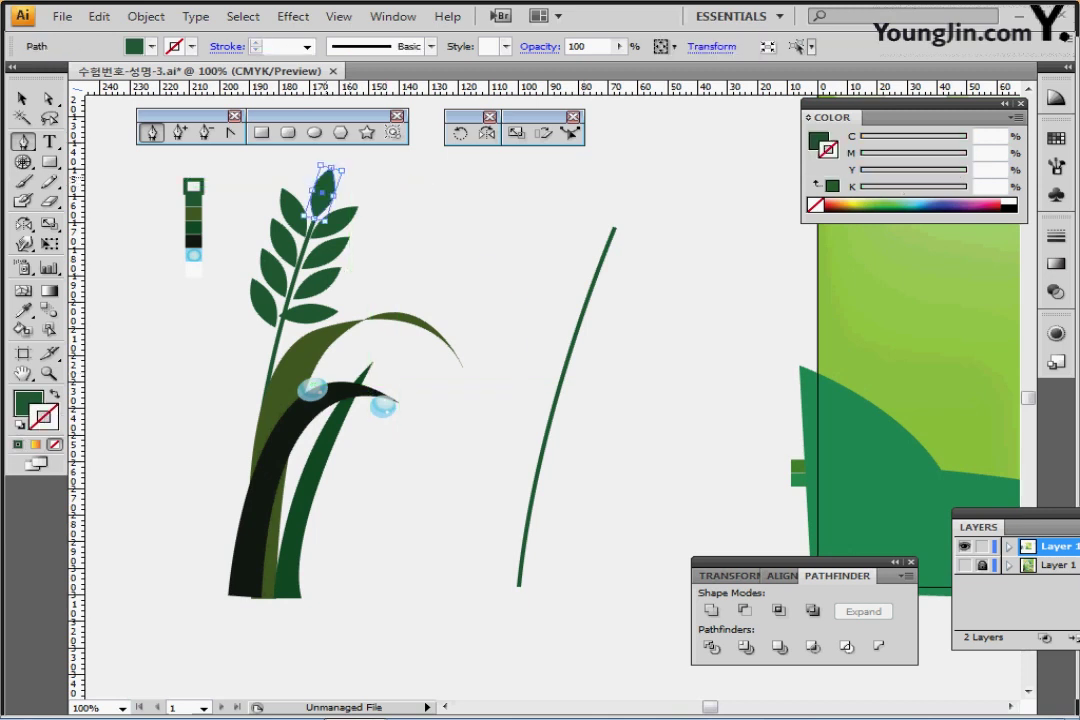
left_click(393, 187, "ctrl")
left_click(315, 133)
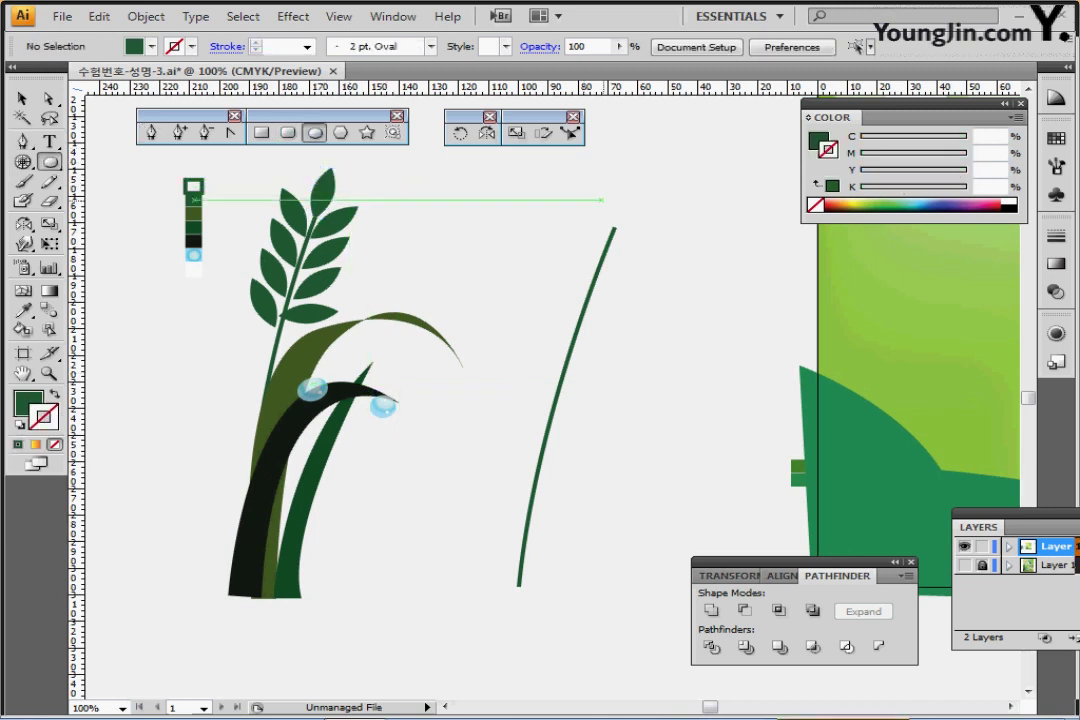
left_click_drag(610, 168, 630, 234)
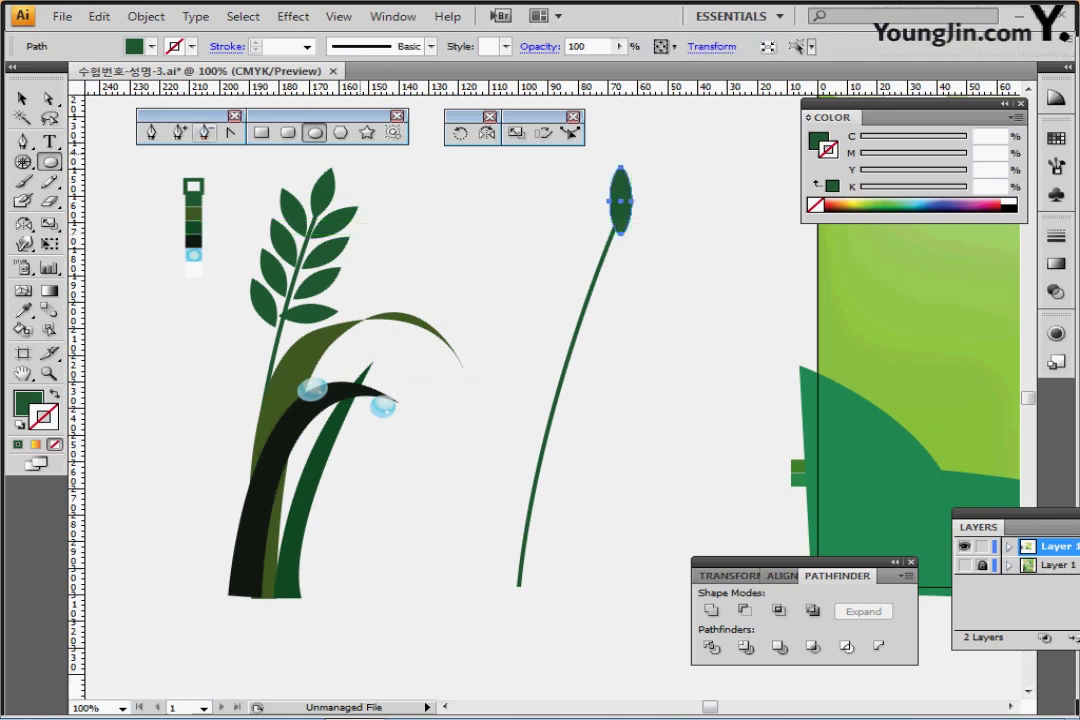
- Convert the ellipse's top and bottom anchors to corner points to form a leaf, and tilt it to follow the stem
left_click(231, 133)
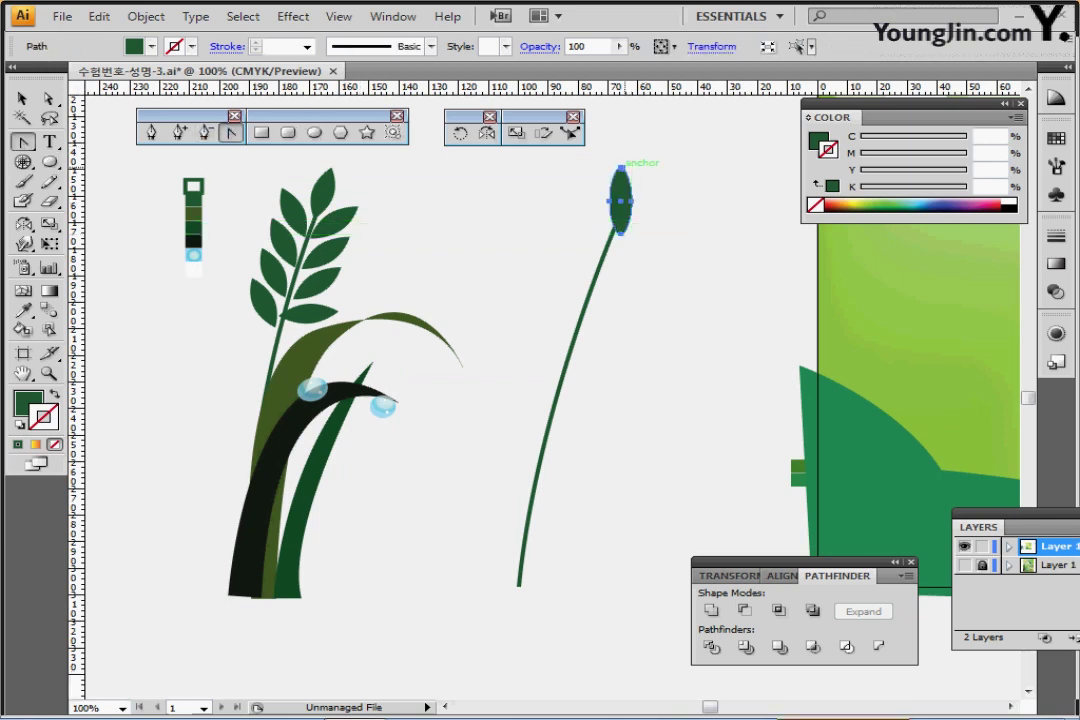
left_click(620, 169)
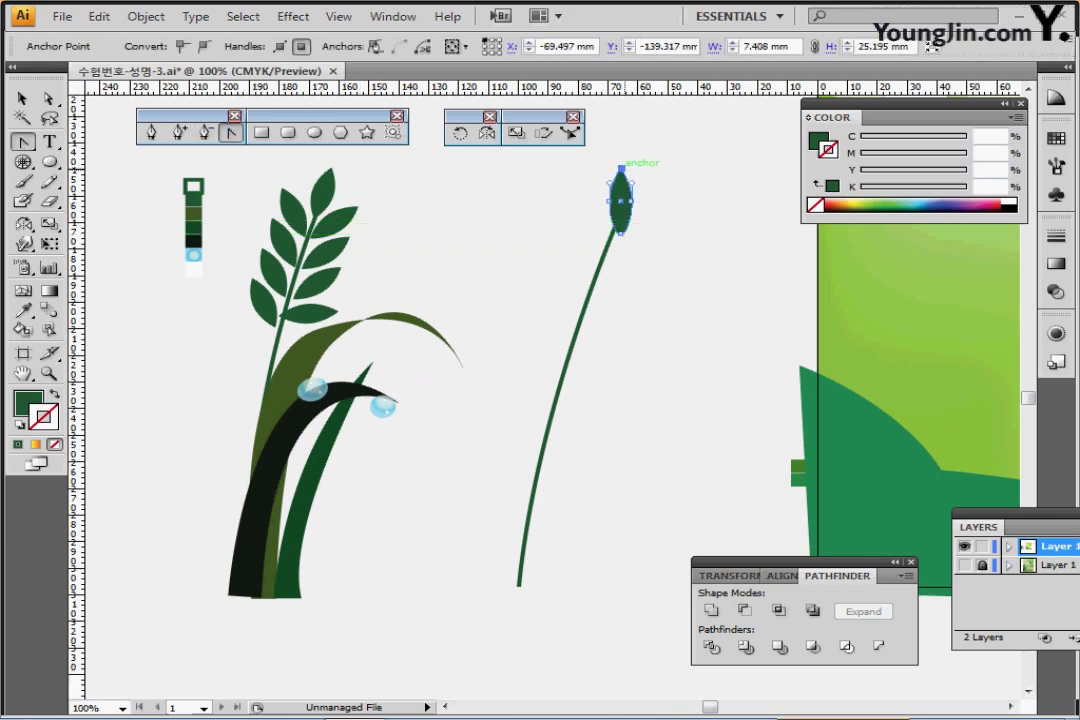
left_click(620, 233)
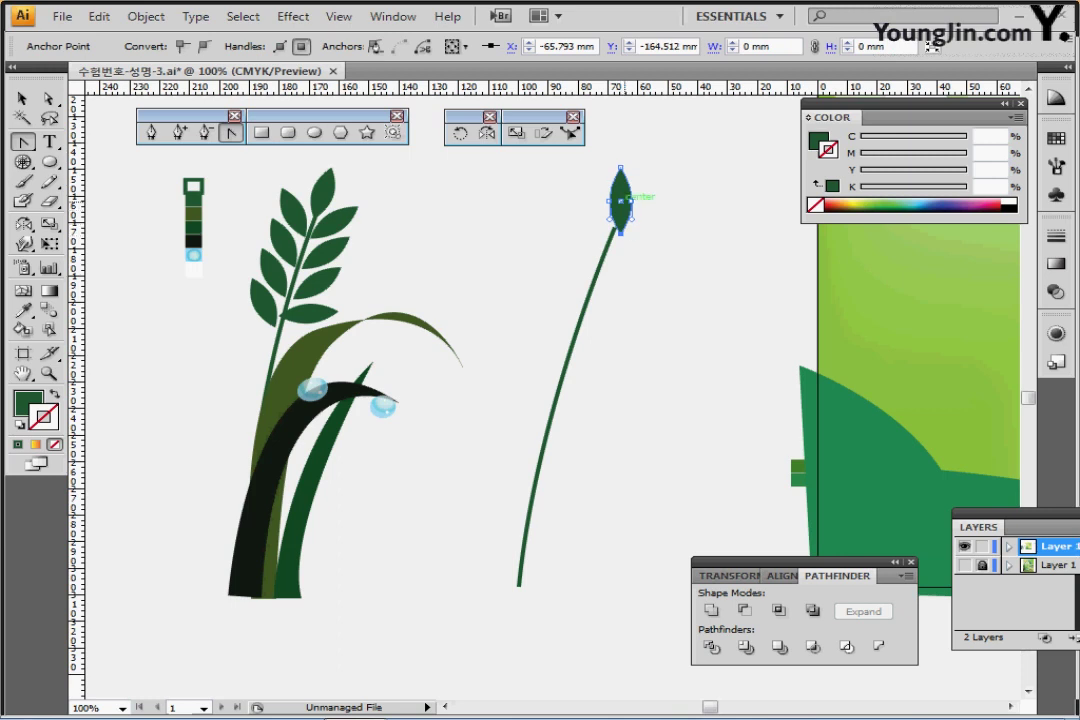
left_click(620, 200)
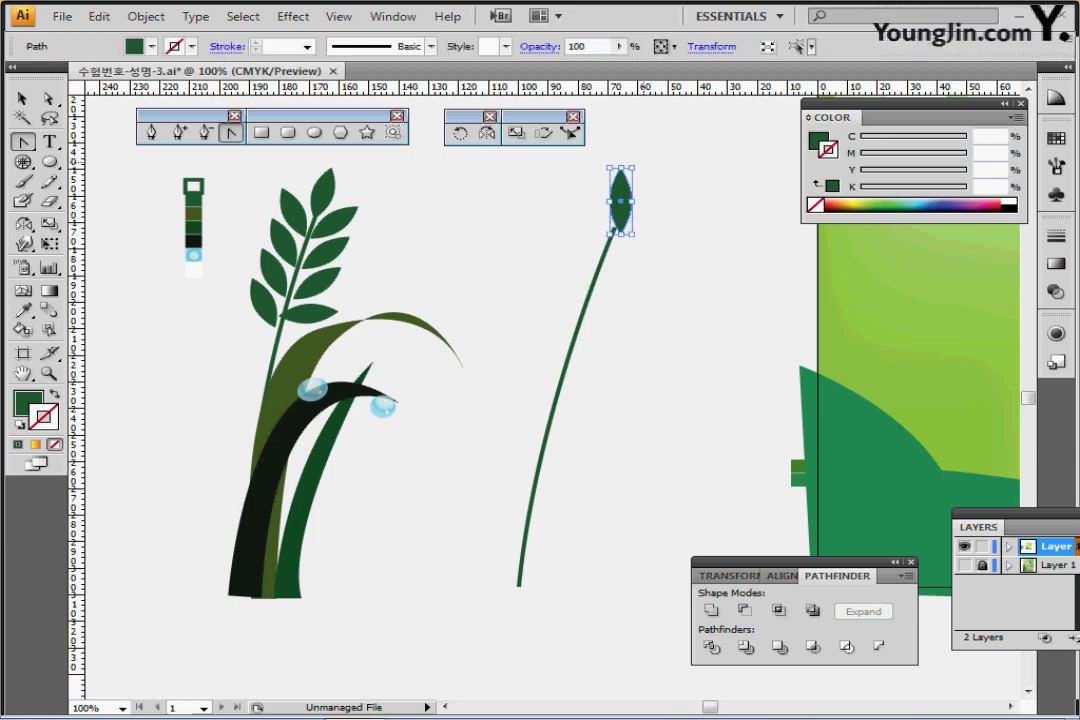
left_click_drag(636, 164, 648, 169)
left_click(701, 168, "ctrl")
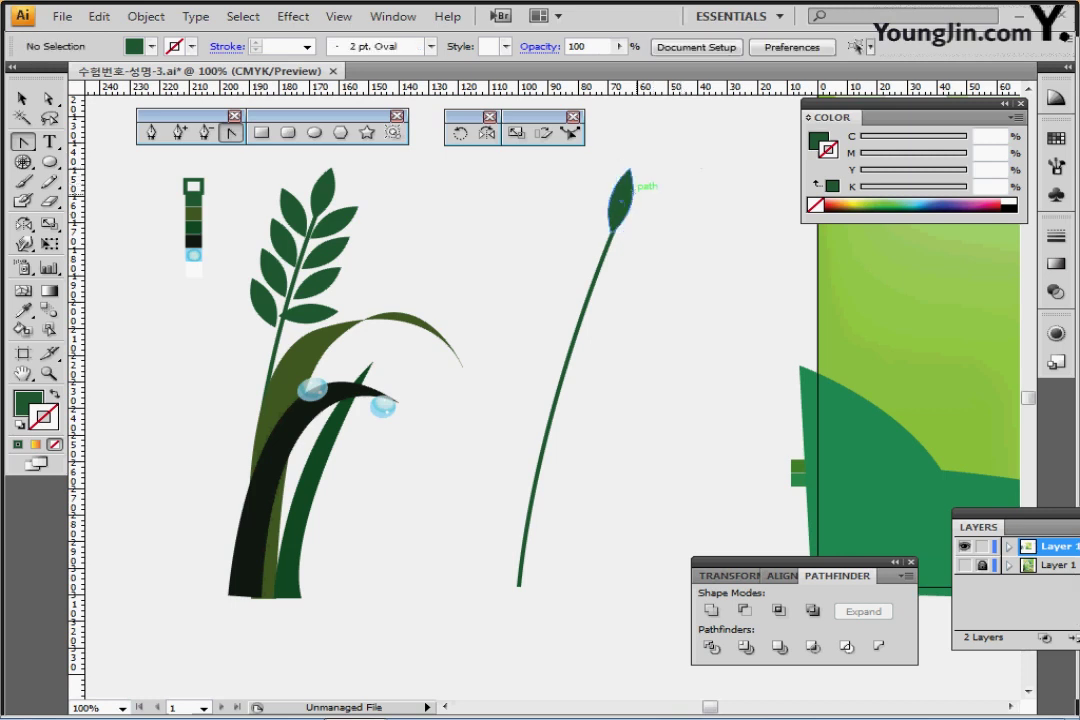
- Place a copy of the tip leaf on the stem's left side just below the tip, rotated to lean left
left_click(621, 200)
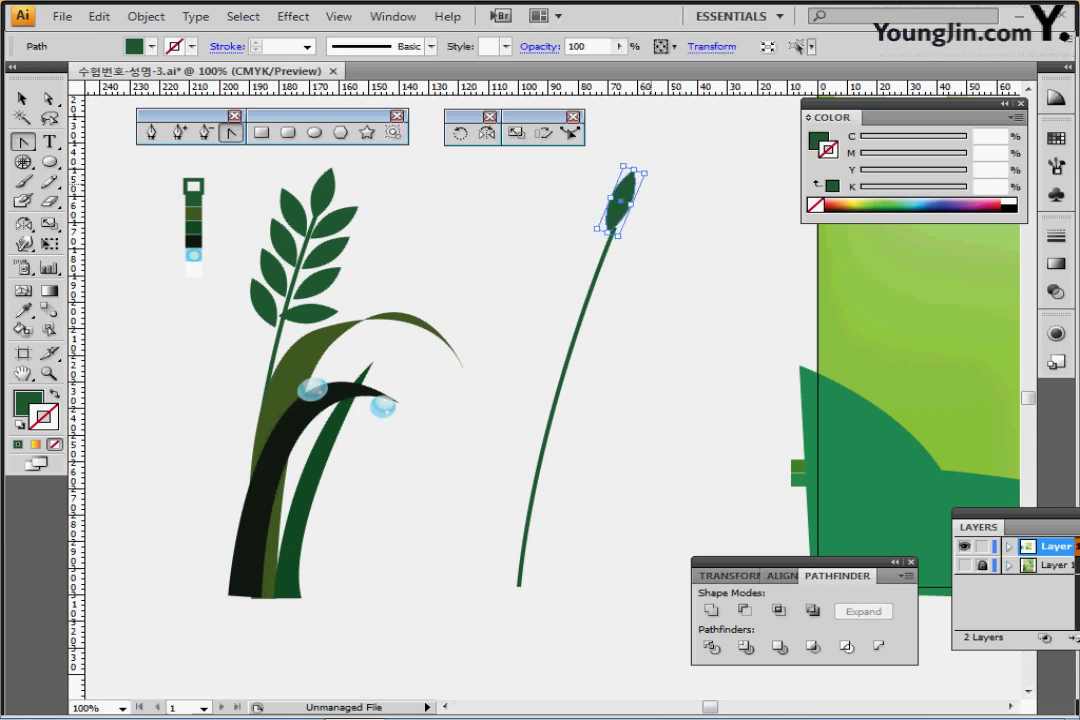
left_click_drag(621, 200, 587, 226)
key("ctrl+shift+a")
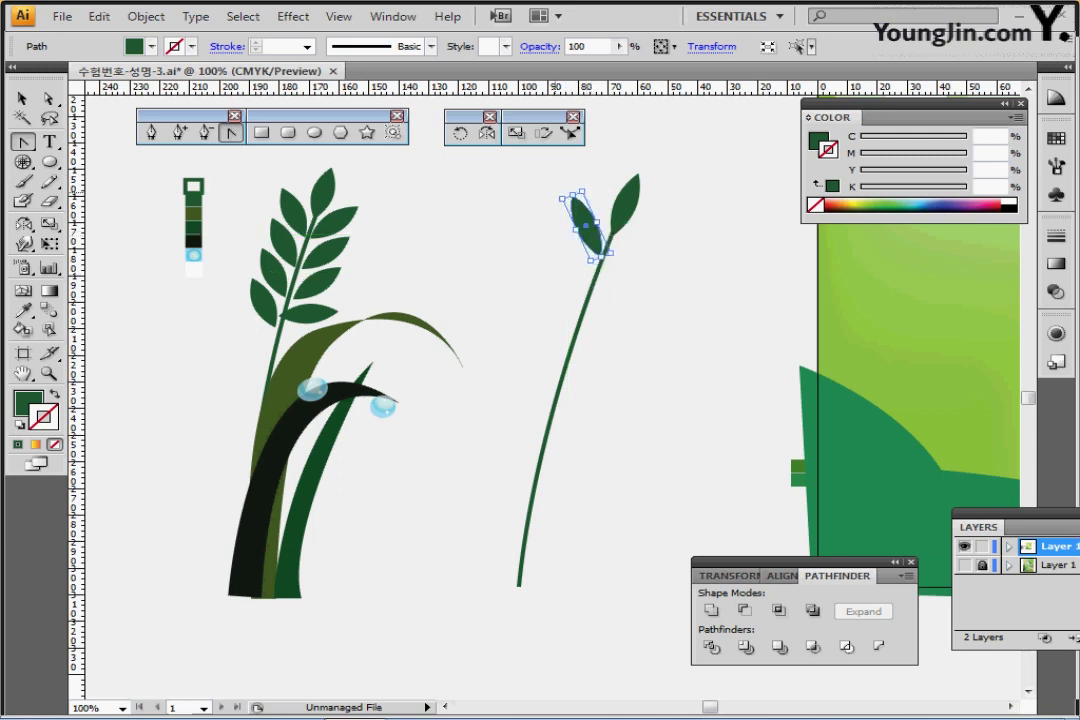
left_click(550, 204, "ctrl")
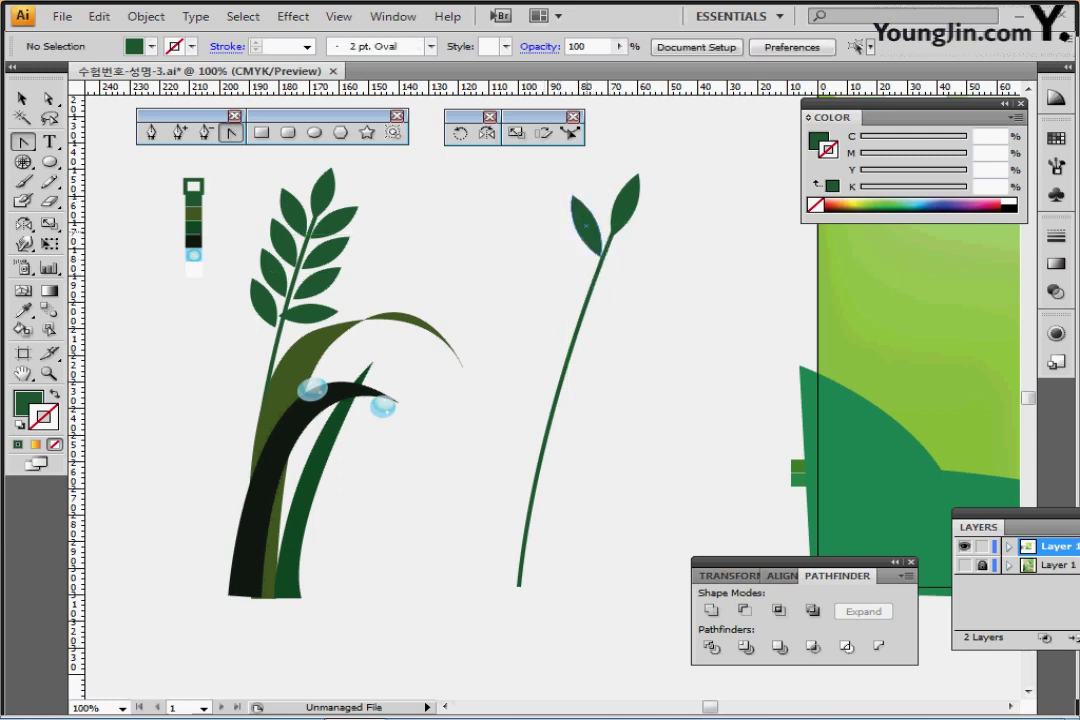
- Duplicate the left leaf three times down the stem at even spacing
left_click(588, 225, "ctrl")
left_click_drag(588, 224, 574, 290)
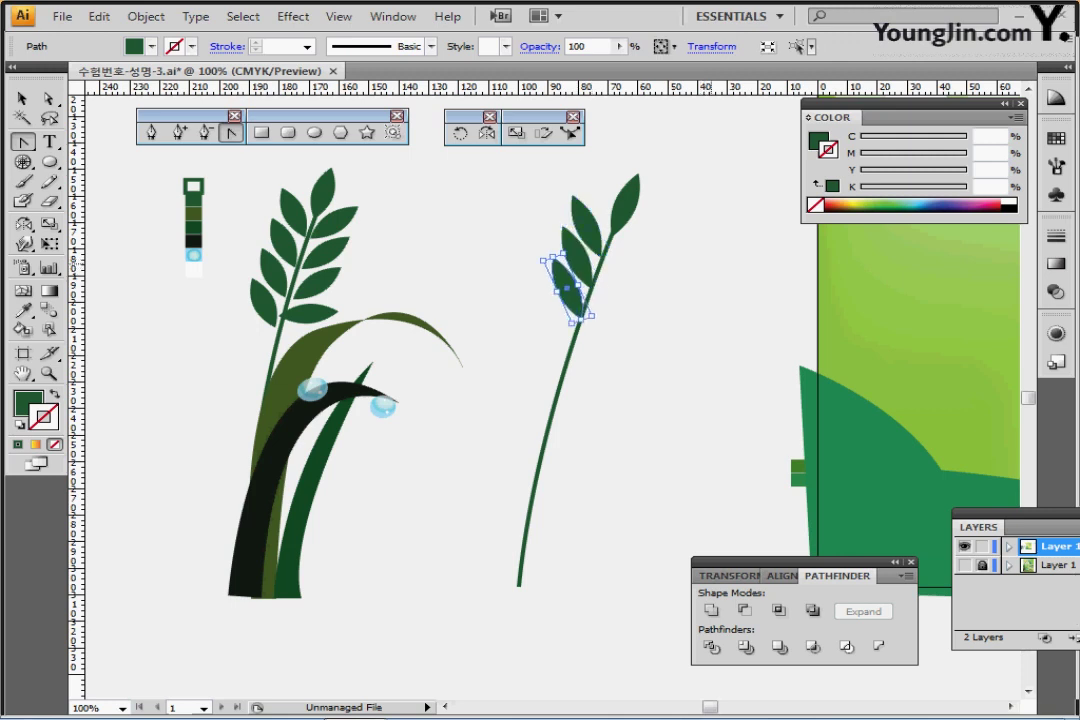
key("ctrl+d")
key("ctrl+shift+a")
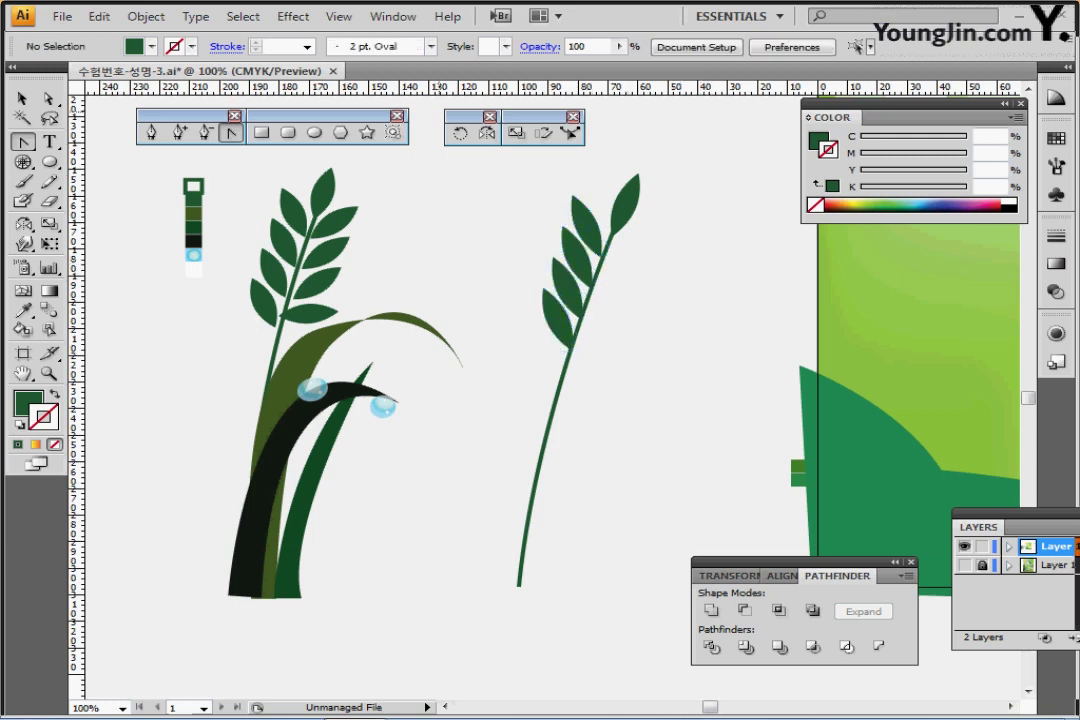
- Reflect a copy of the four left leaves onto the stem's right side and nudge the copies slightly right
left_click_drag(543, 183, 576, 311)
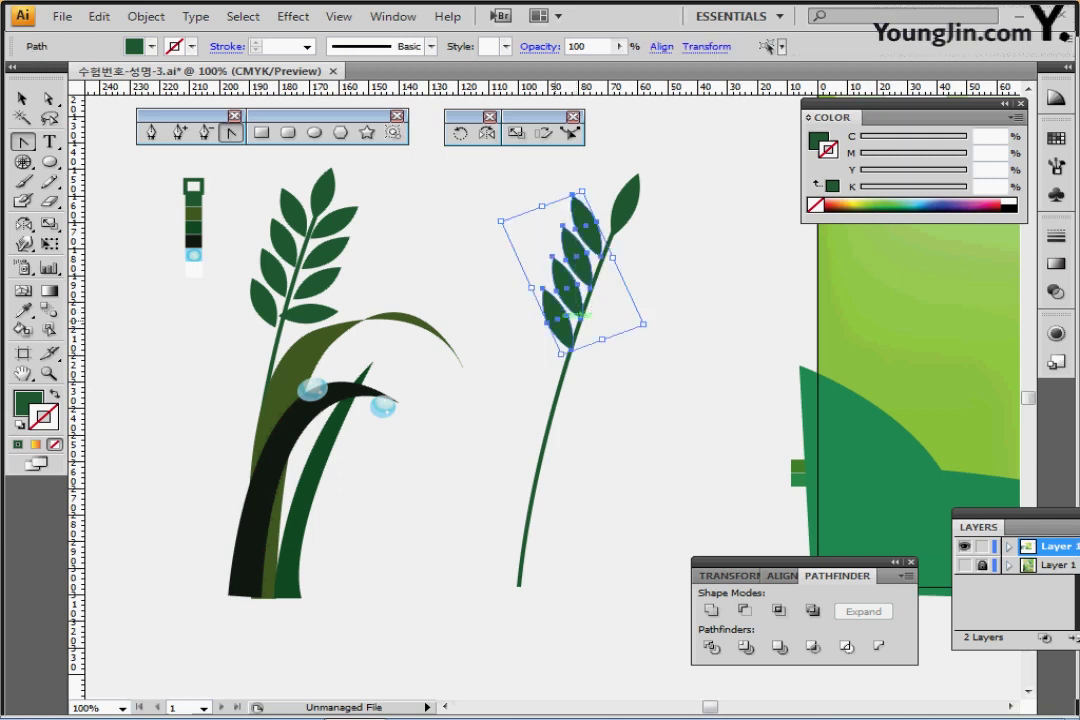
left_click(487, 133)
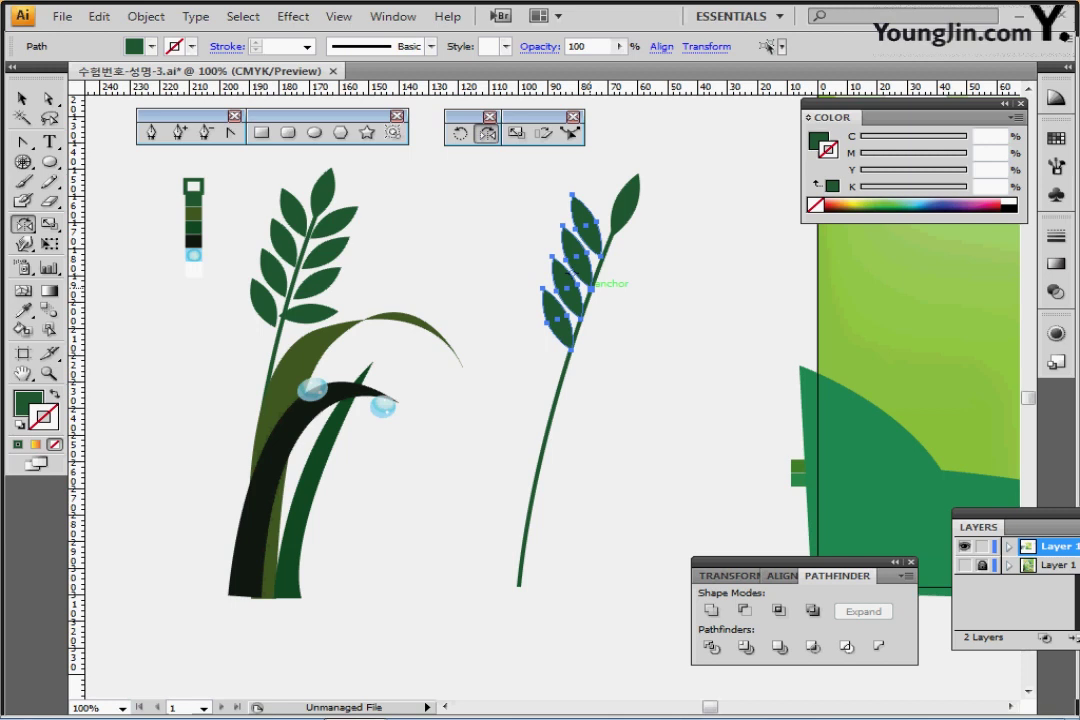
left_click(591, 289)
left_click_drag(491, 296, 677, 358)
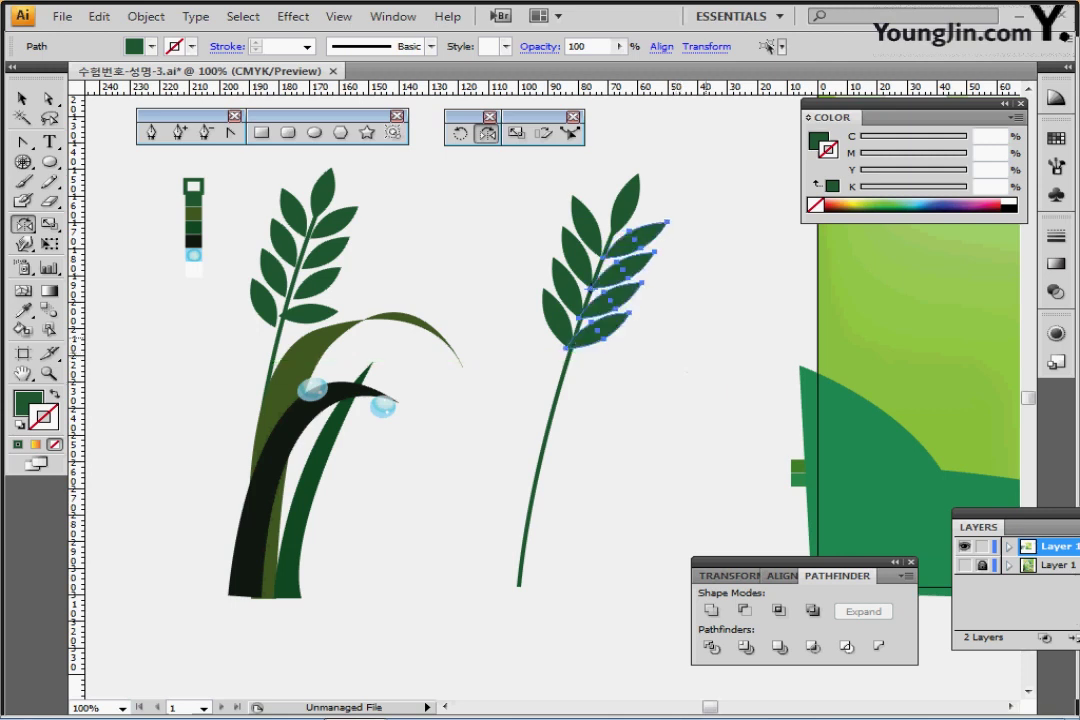
key("Right")
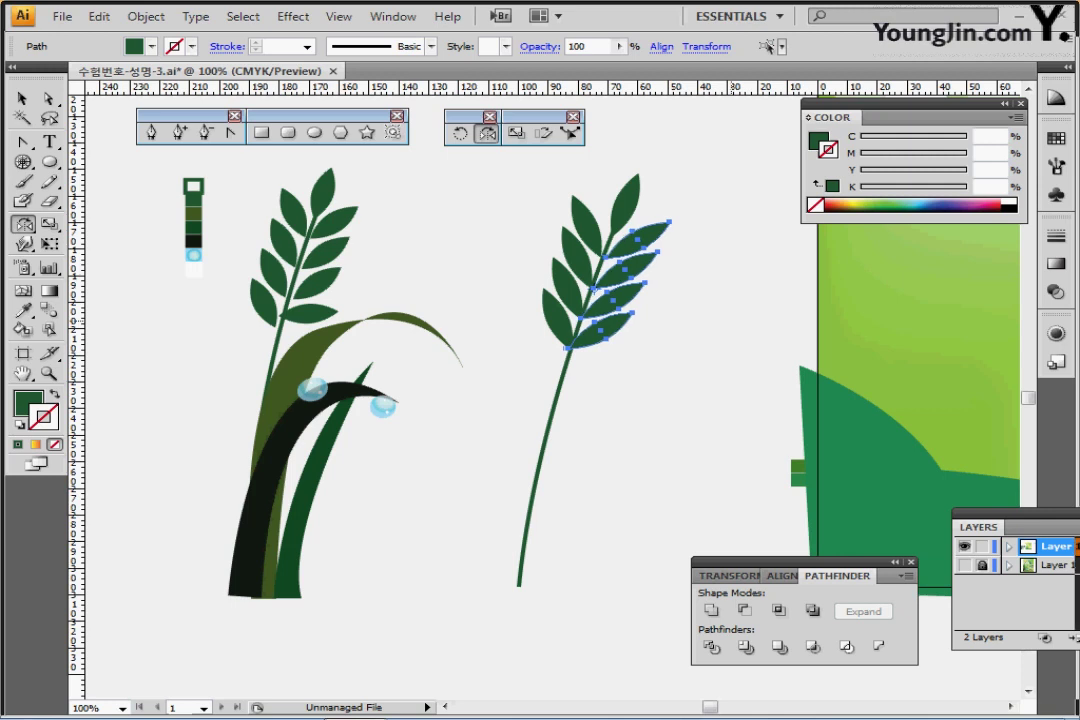
left_click(492, 266, "ctrl")
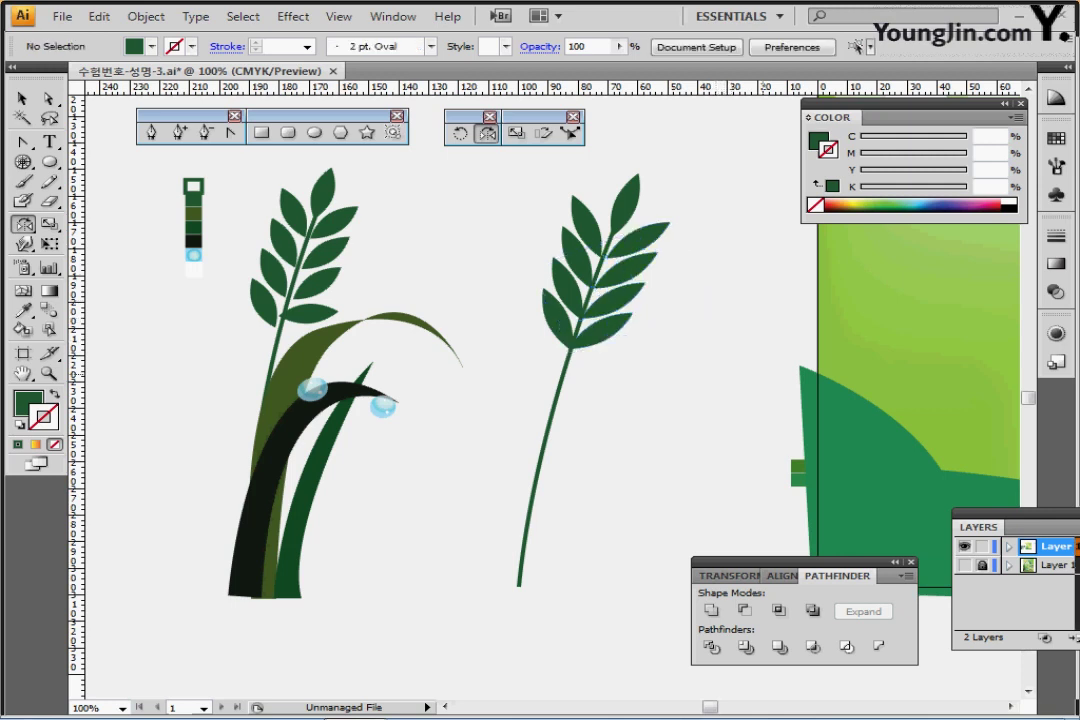
- Rotate the lowest right leaf clockwise so it lies nearly horizontal, and deselect it
left_click(602, 331, "ctrl")
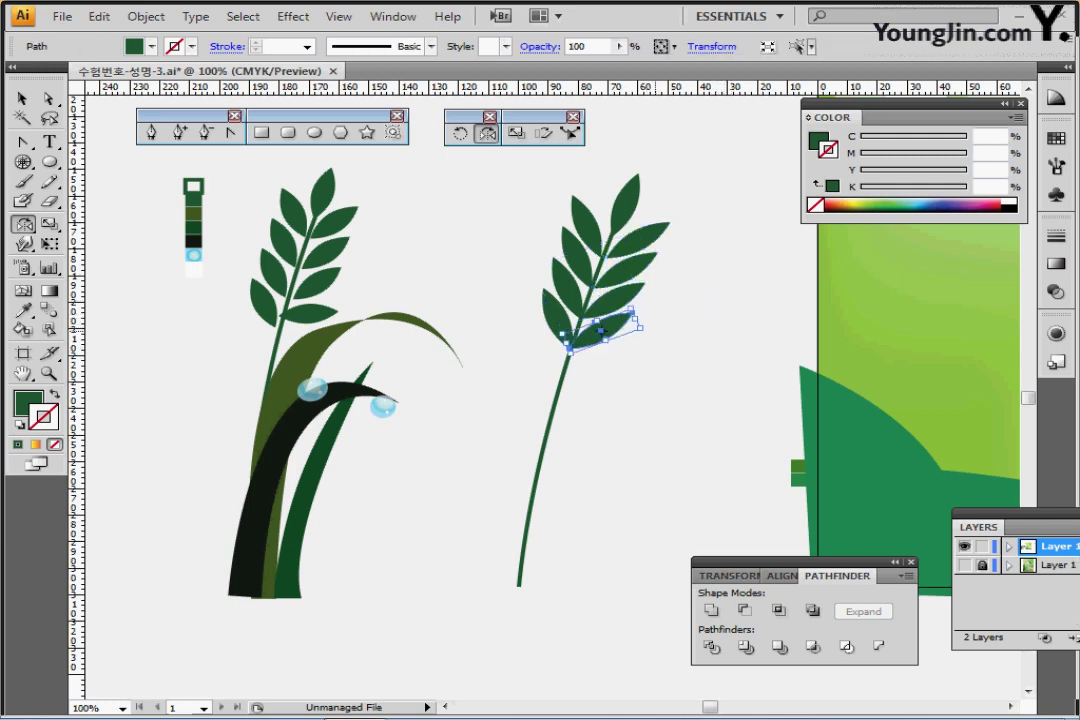
left_click_drag(650, 314, 611, 335)
left_click(671, 360, "ctrl")
key("ctrl+shift+a")
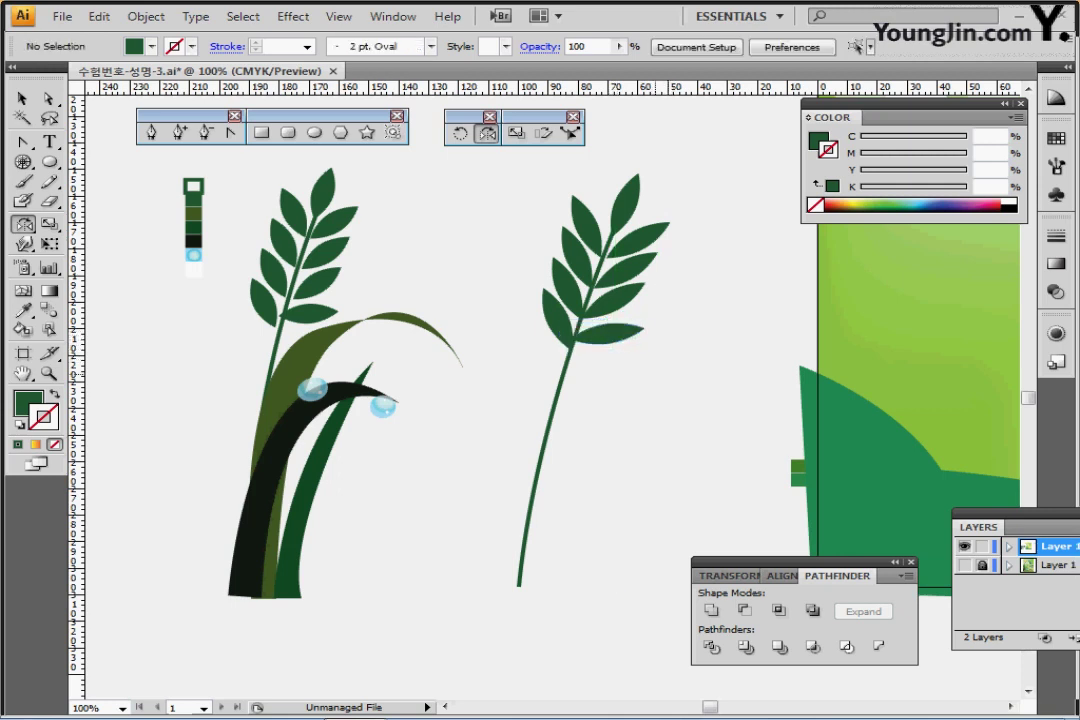
- Using the sample's olive-green fill, draw a grass blade's outer edge with the Pen tool from the stem's base, arching right to a drooping pointed tip
left_click_drag(648, 375, 618, 339)
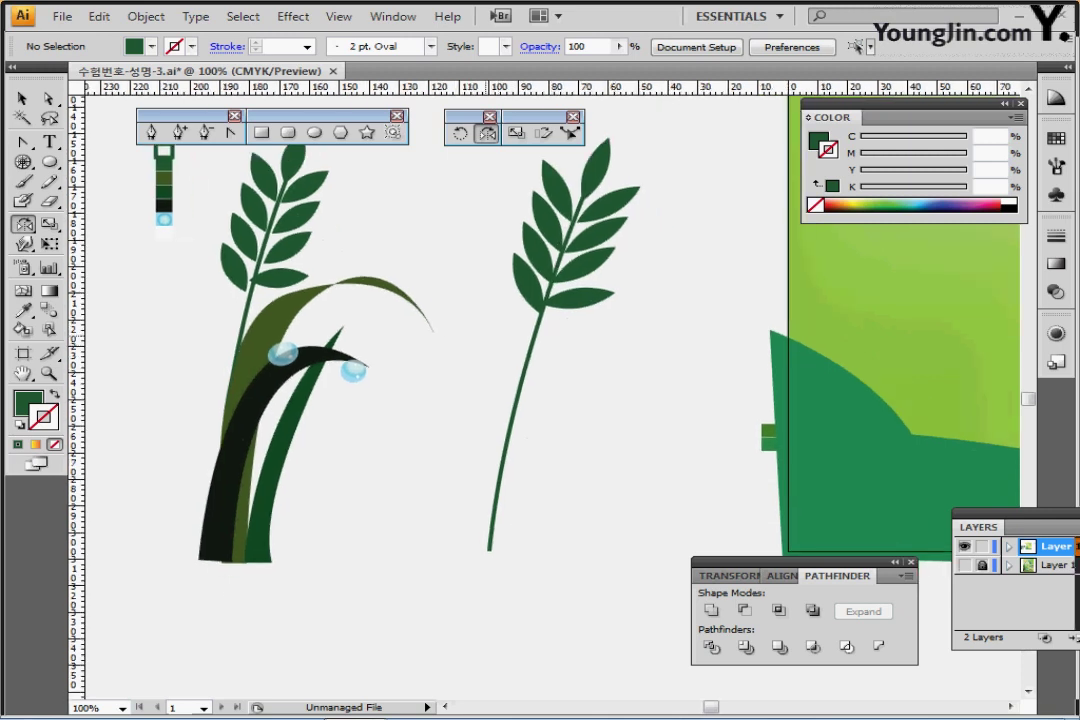
left_click(275, 319, "ctrl")
left_click(345, 235, "ctrl")
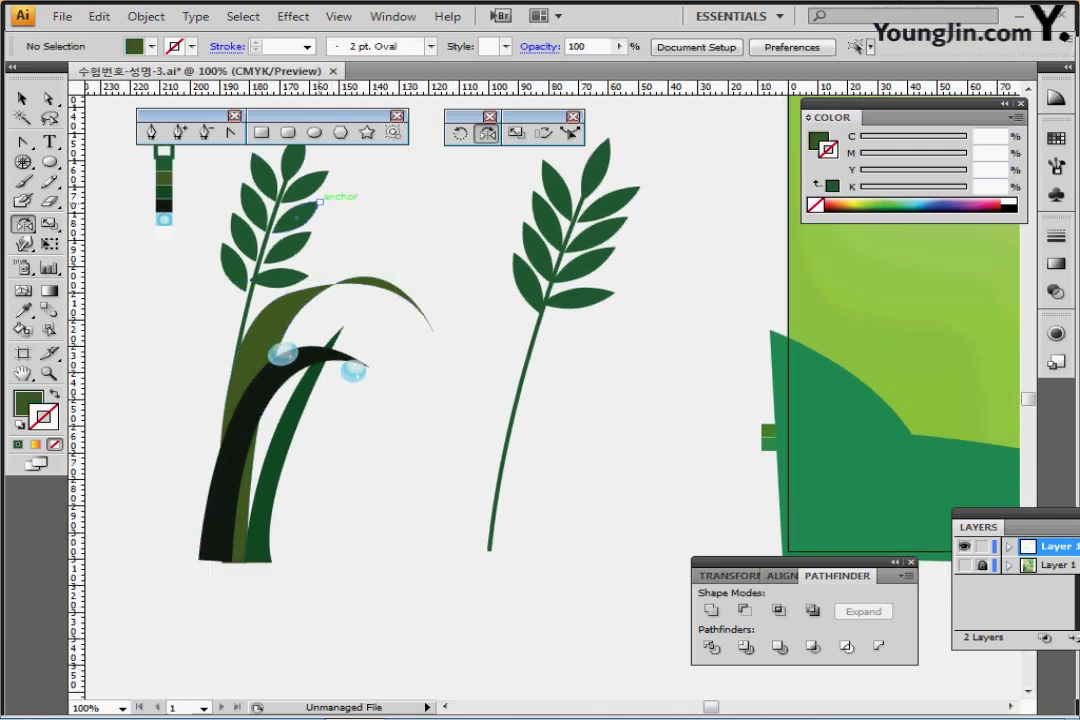
left_click(151, 132)
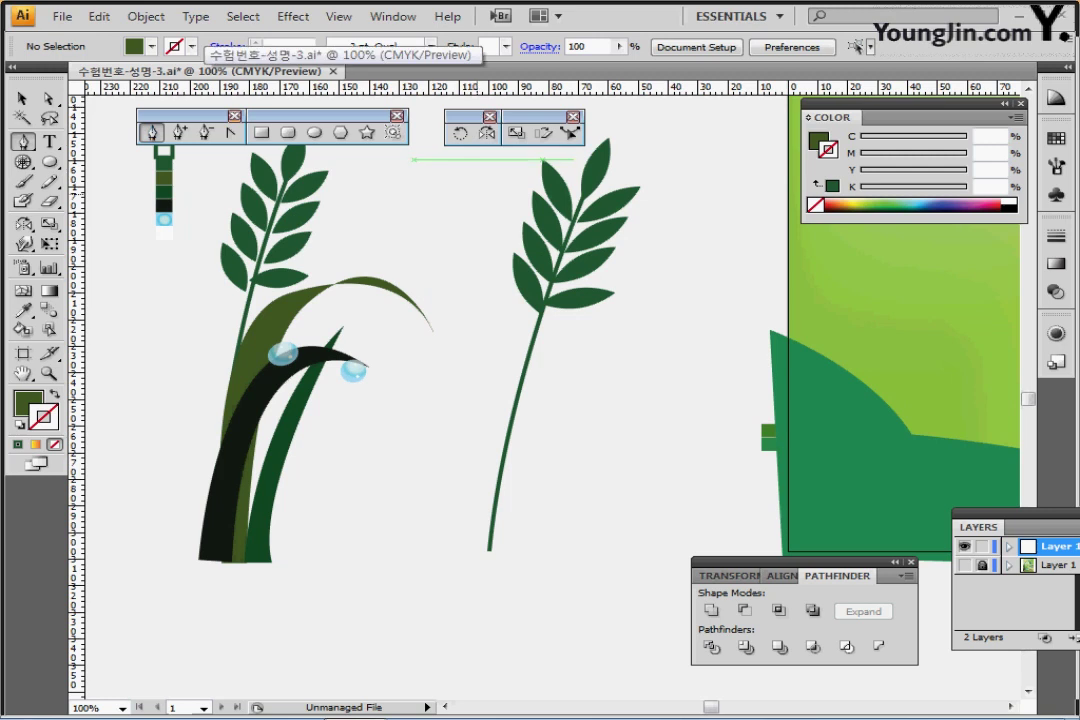
left_click(489, 560)
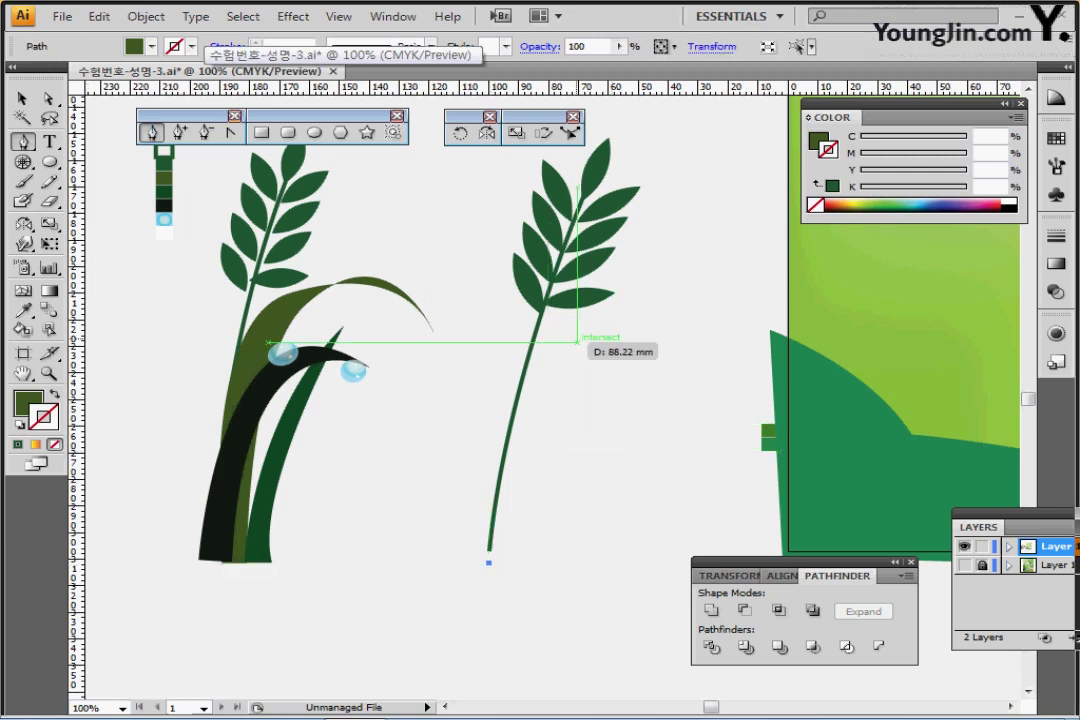
left_click_drag(585, 329, 662, 299)
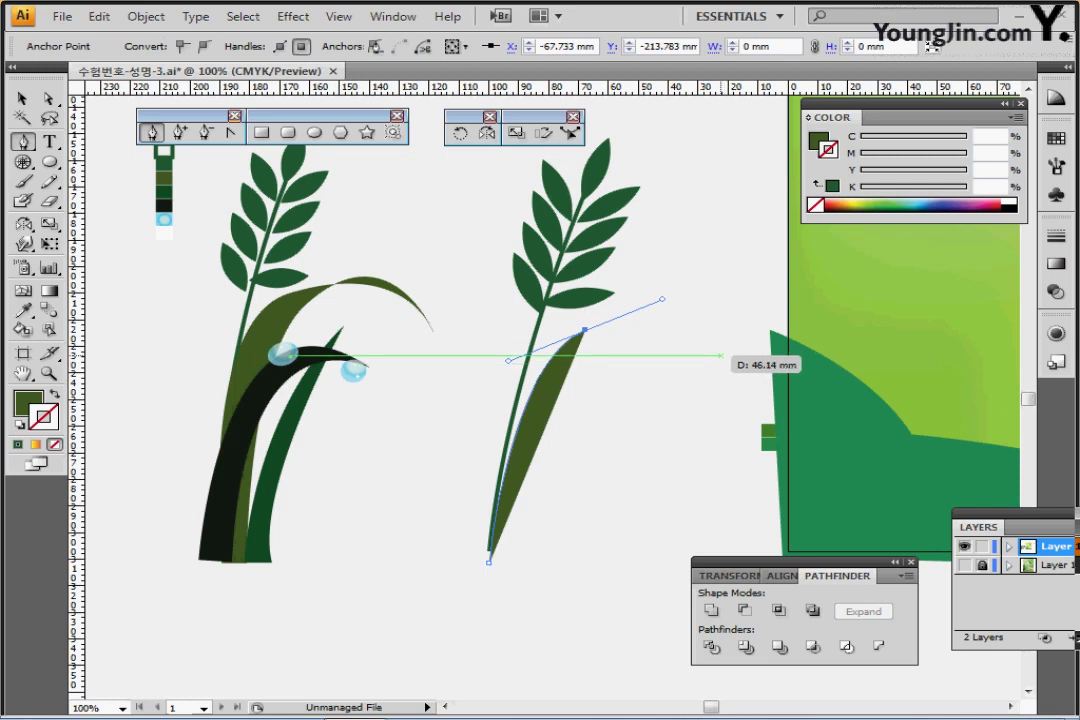
left_click_drag(719, 354, 731, 378)
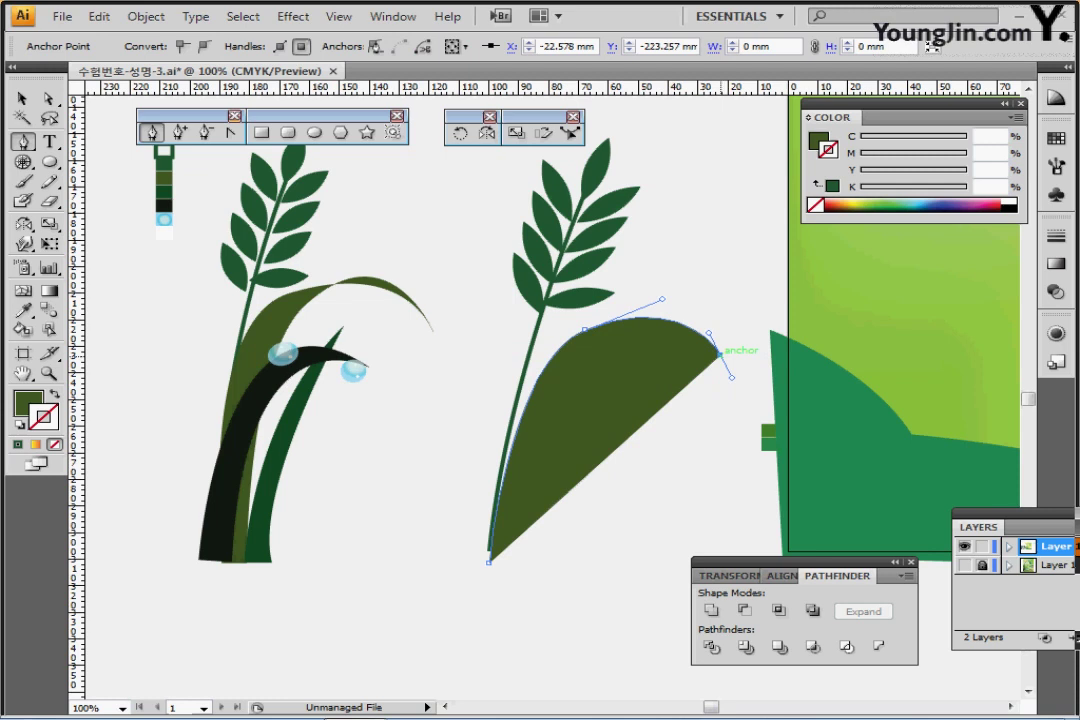
left_click(719, 354)
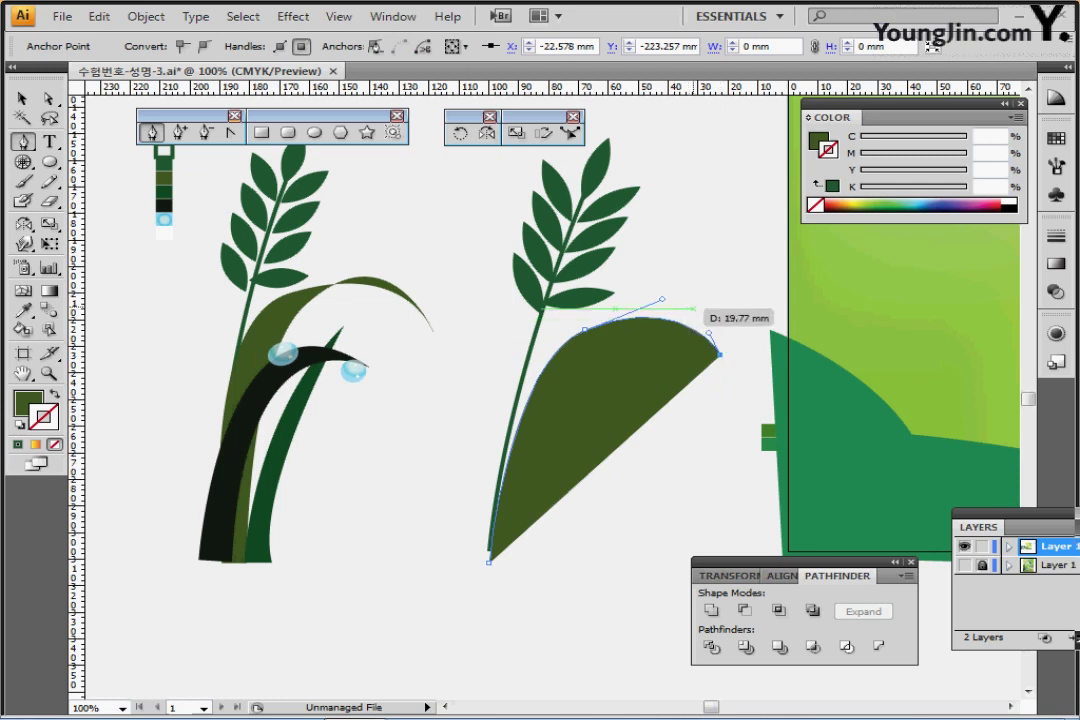
left_click_drag(668, 308, 631, 309)
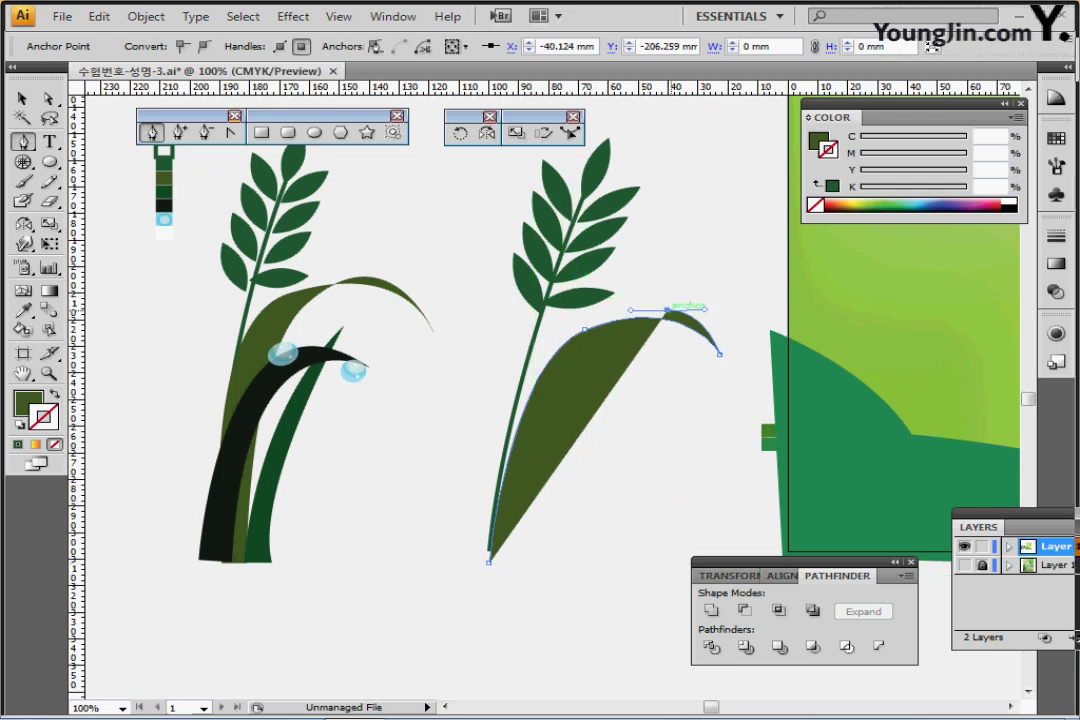
left_click(719, 350, "ctrl")
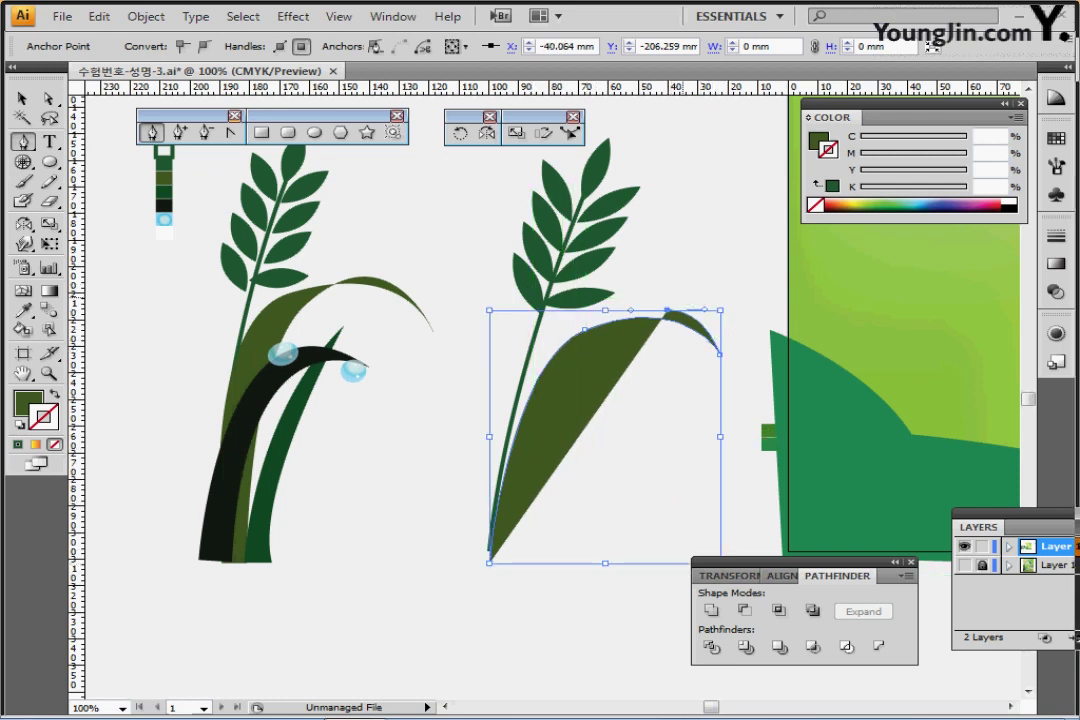
left_click(656, 284, "ctrl")
left_click(667, 310)
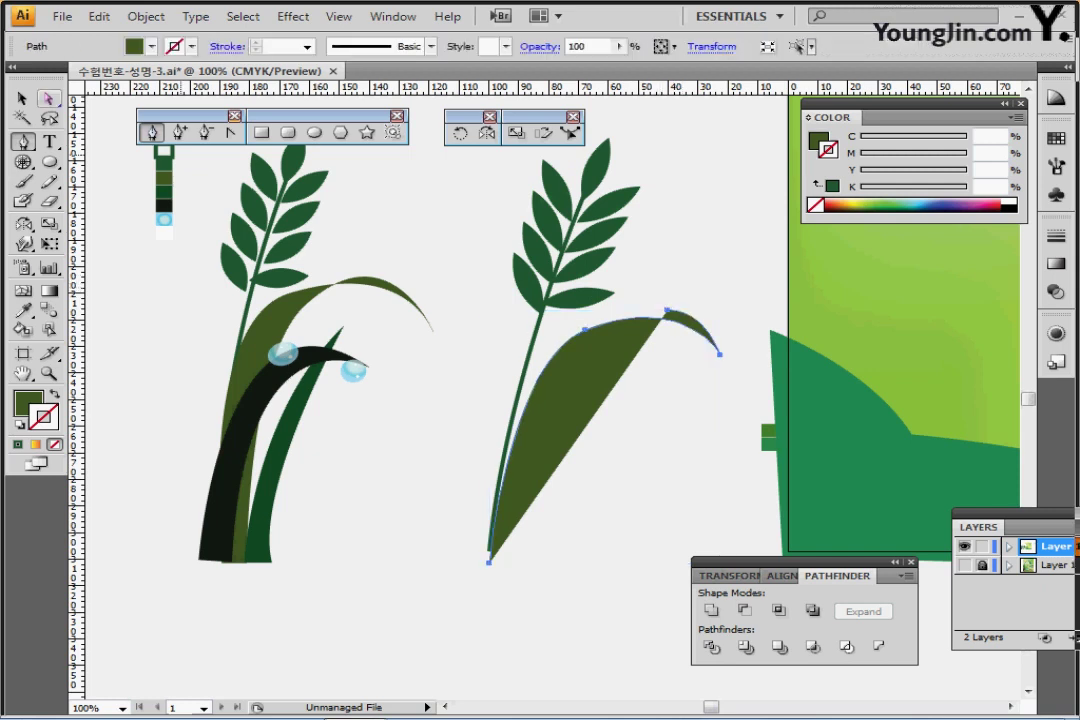
left_click(49, 98)
left_click_drag(648, 289, 684, 316)
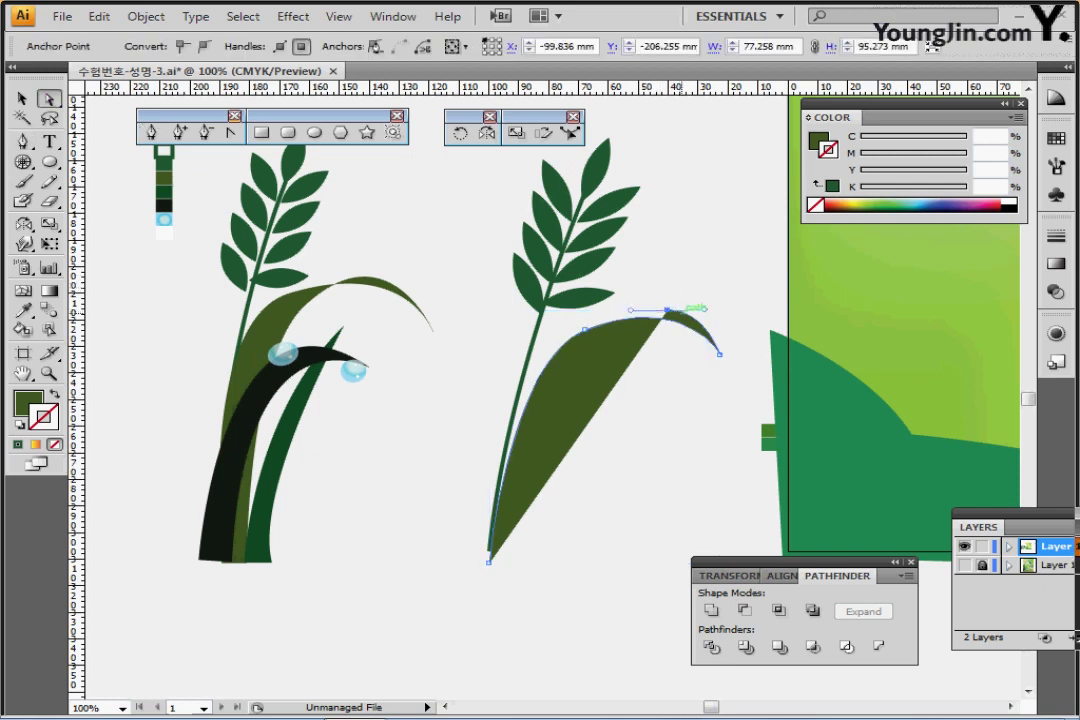
key("Delete")
- Continue the olive blade's path from its tip, curving back down its inner edge to a flat base, and close the shape
left_click(719, 354)
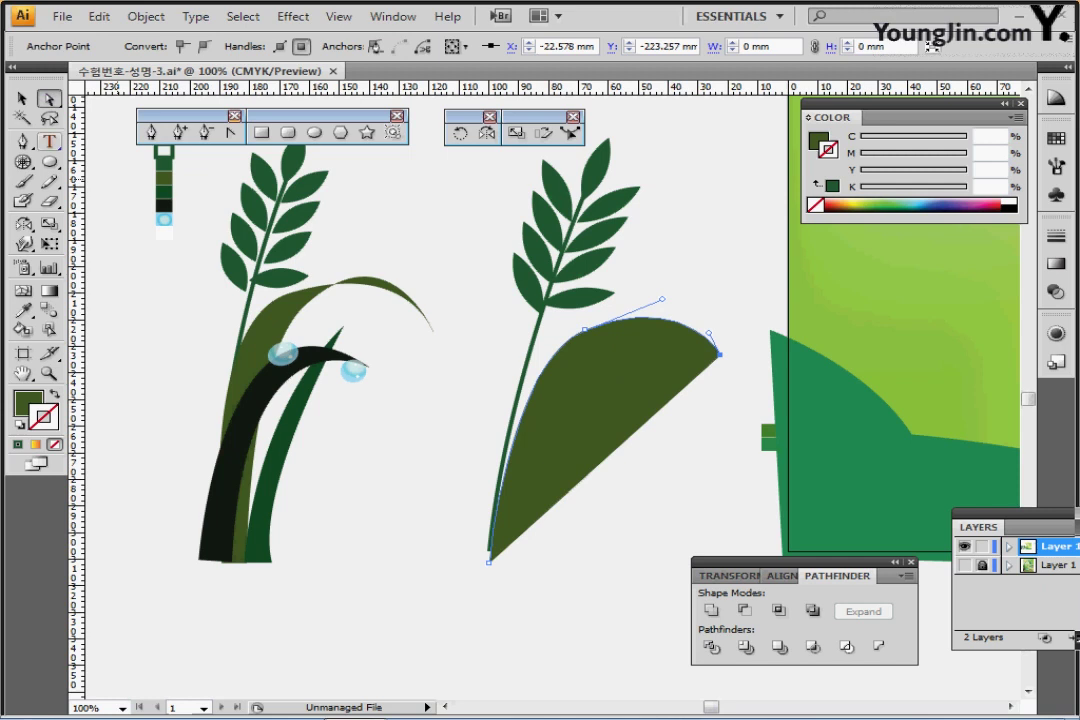
left_click(23, 142)
left_click(719, 354)
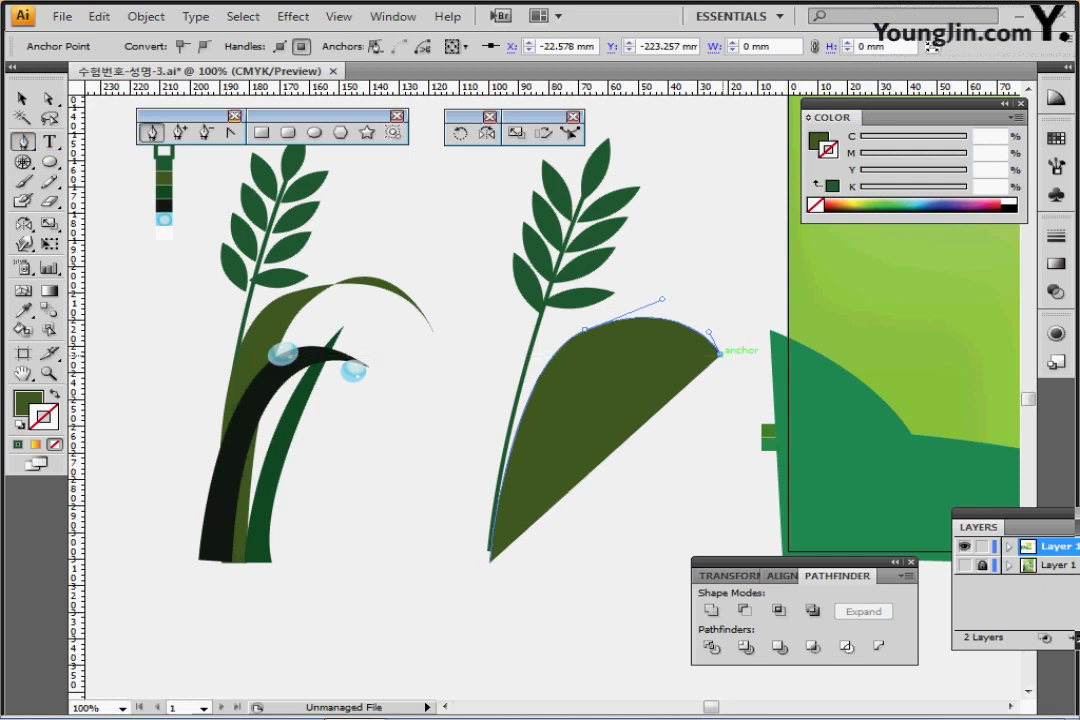
left_click_drag(667, 305, 628, 306)
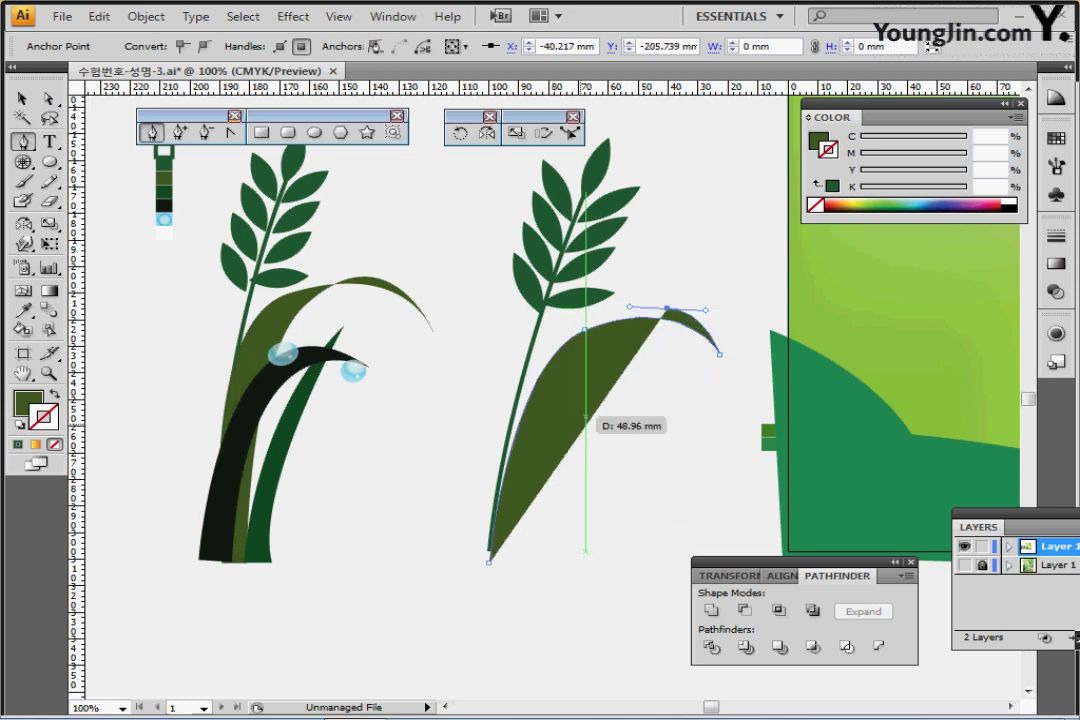
left_click_drag(531, 562, 512, 629)
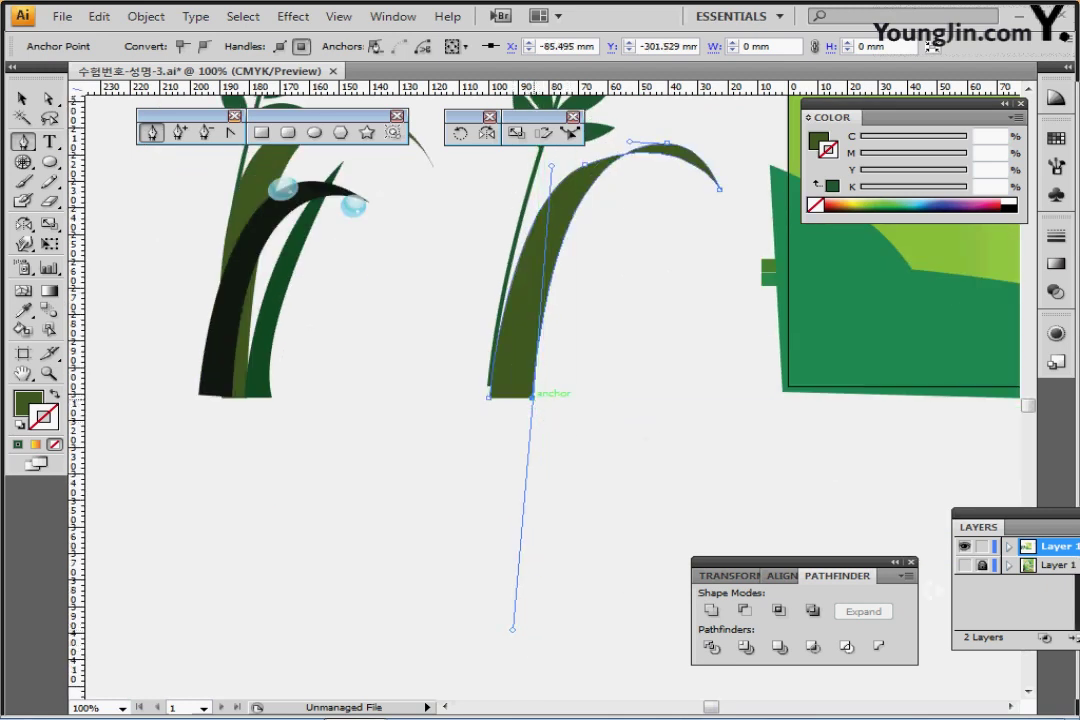
left_click(531, 396)
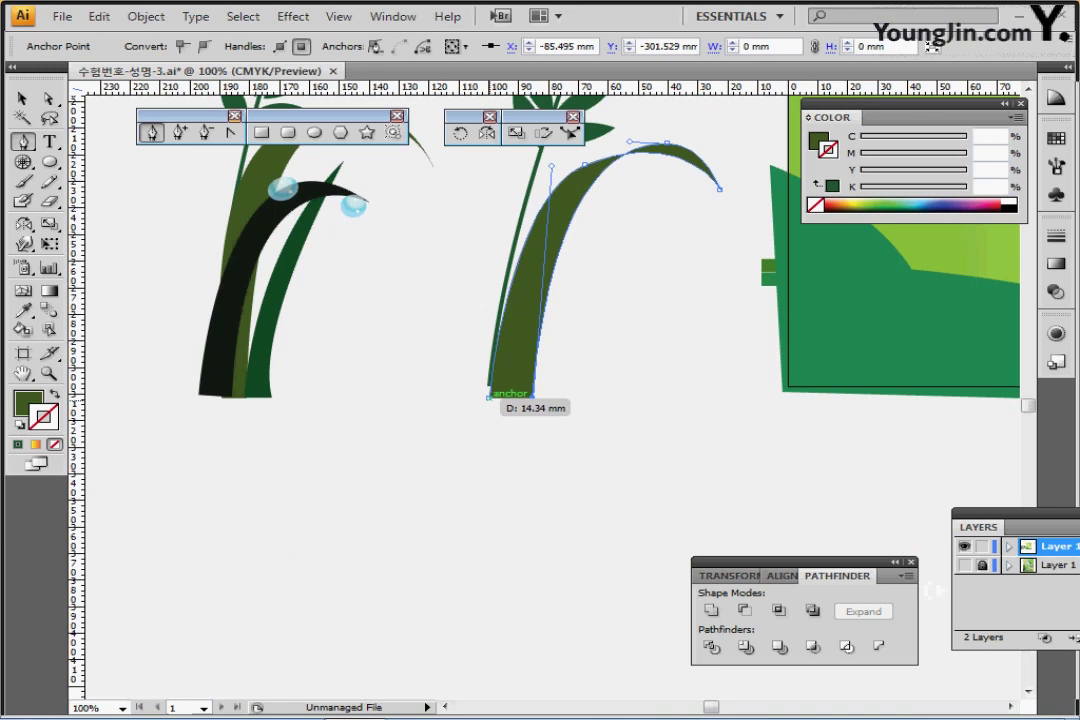
left_click(489, 396)
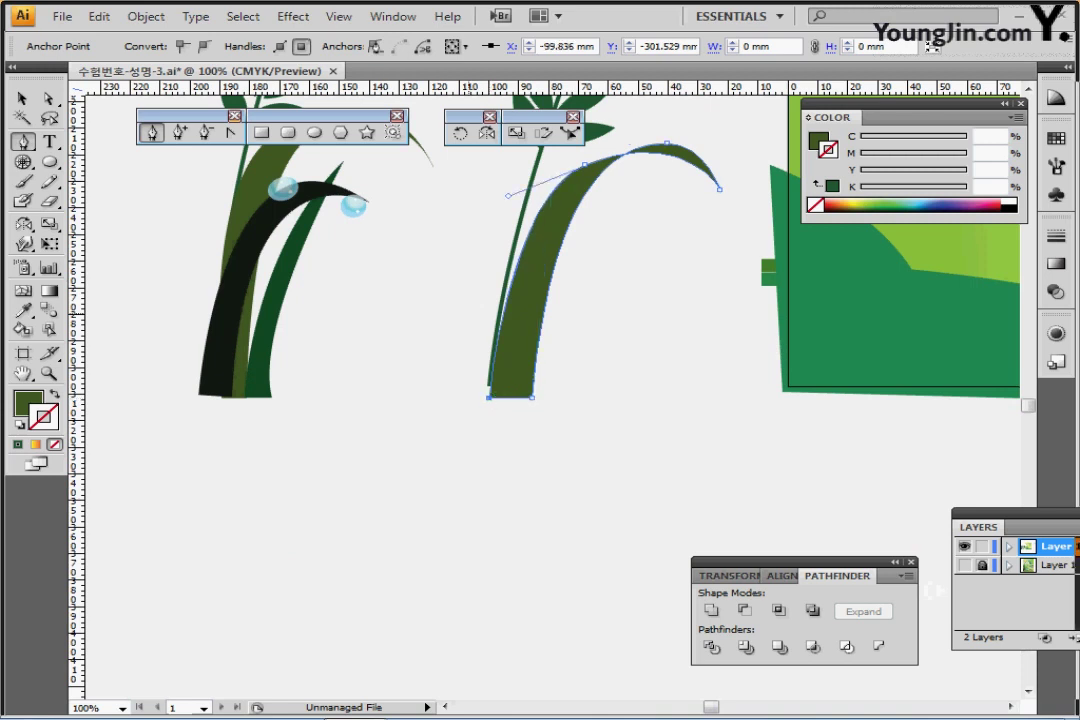
- Copy the sample's black and dark green blades onto the redrawn plant, arrange them in front of the olive blade, and deselect
scroll(540, 380, "up", 3)
left_click_drag(457, 307, 474, 357)
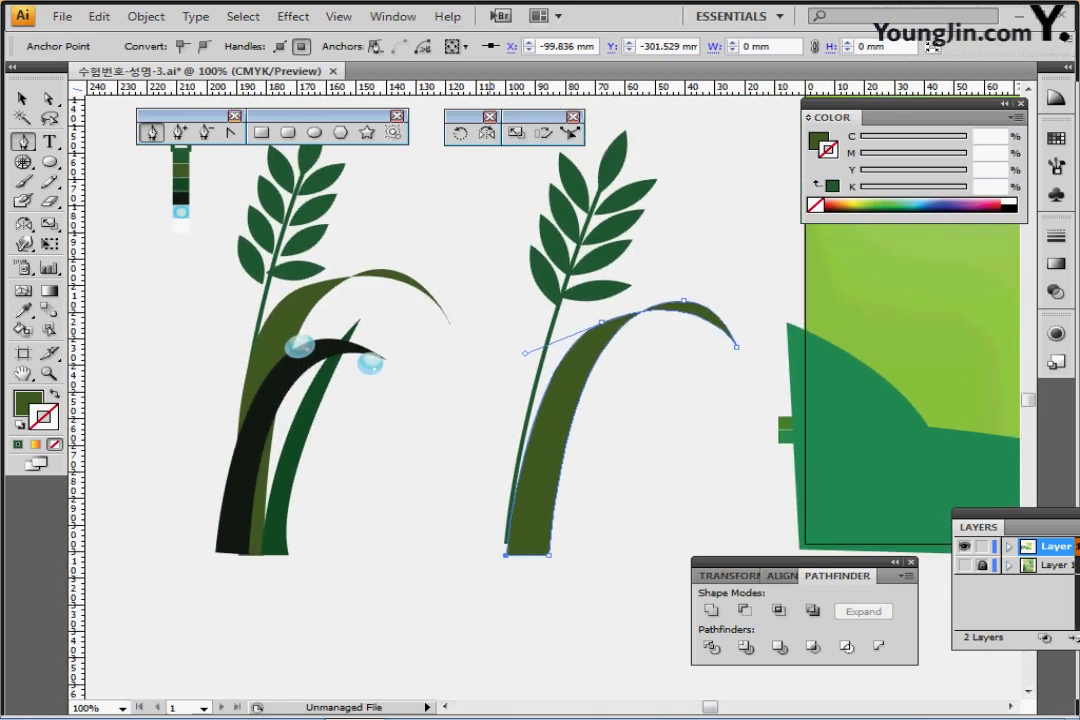
left_click_drag(455, 430, 463, 443)
left_click(243, 545, "ctrl")
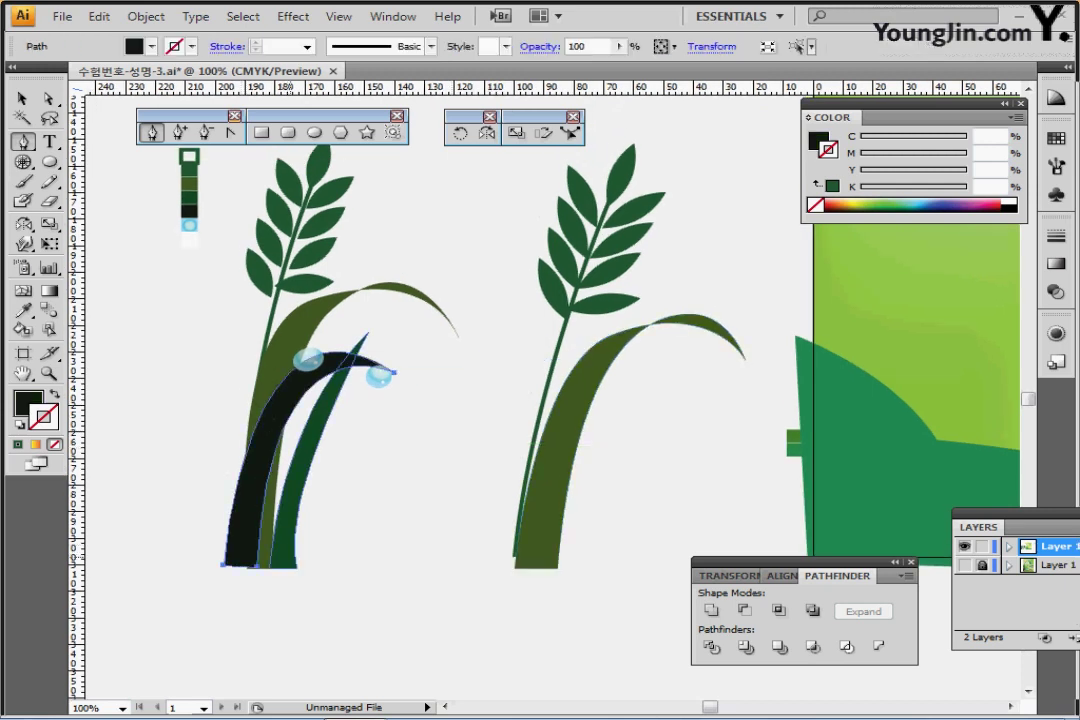
left_click(289, 560, "ctrl")
left_click(386, 510, "ctrl")
left_click_drag(382, 429, 439, 417)
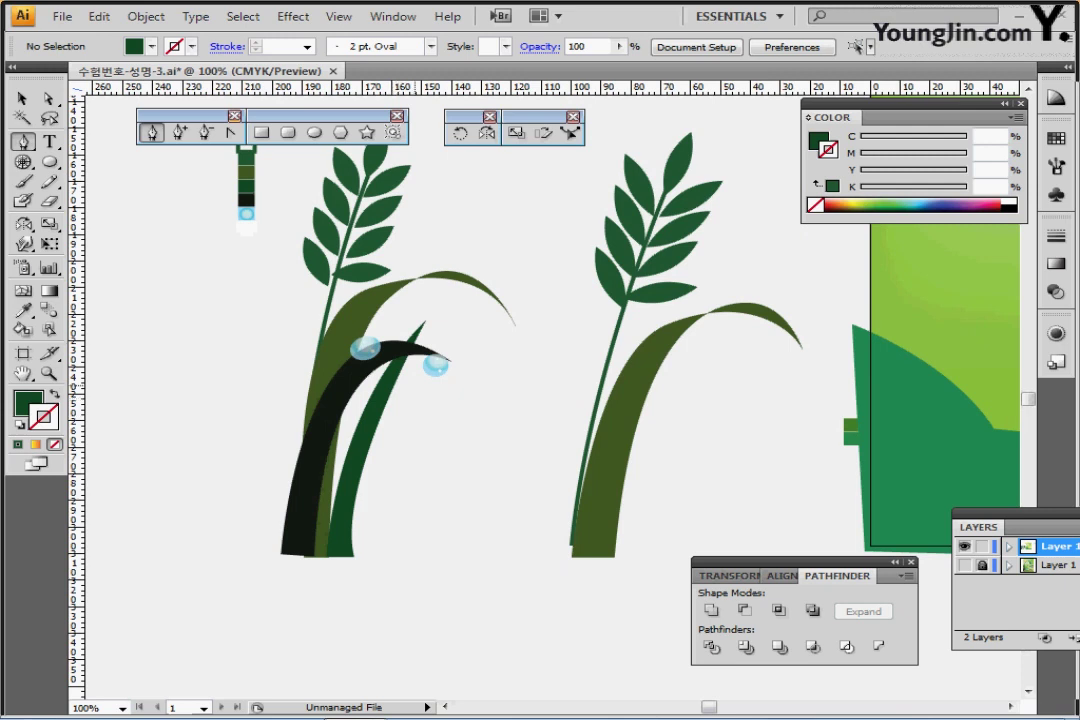
left_click(309, 398, "ctrl")
left_click(358, 465, "ctrl+shift")
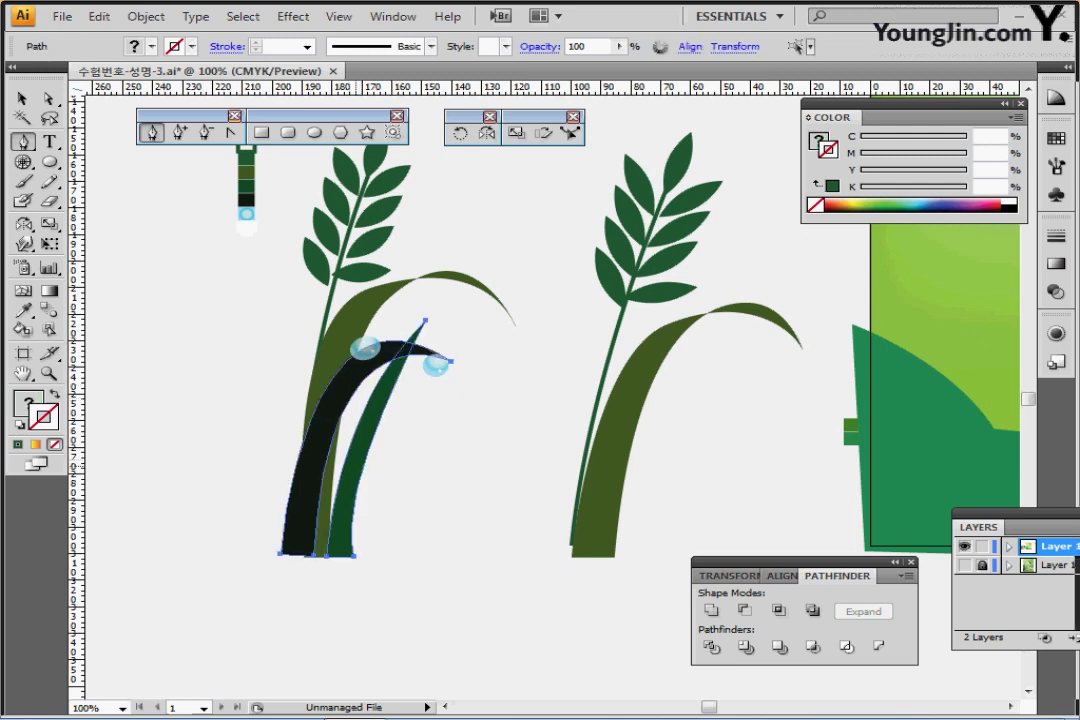
left_click_drag(357, 465, 640, 464)
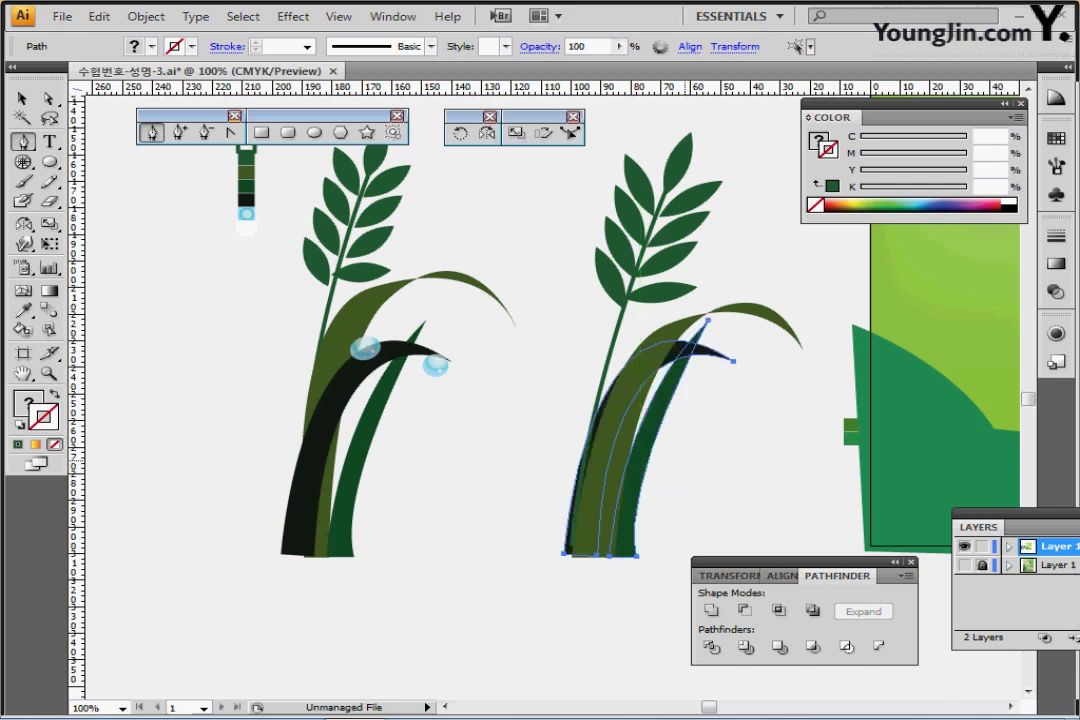
left_click(767, 434, "ctrl")
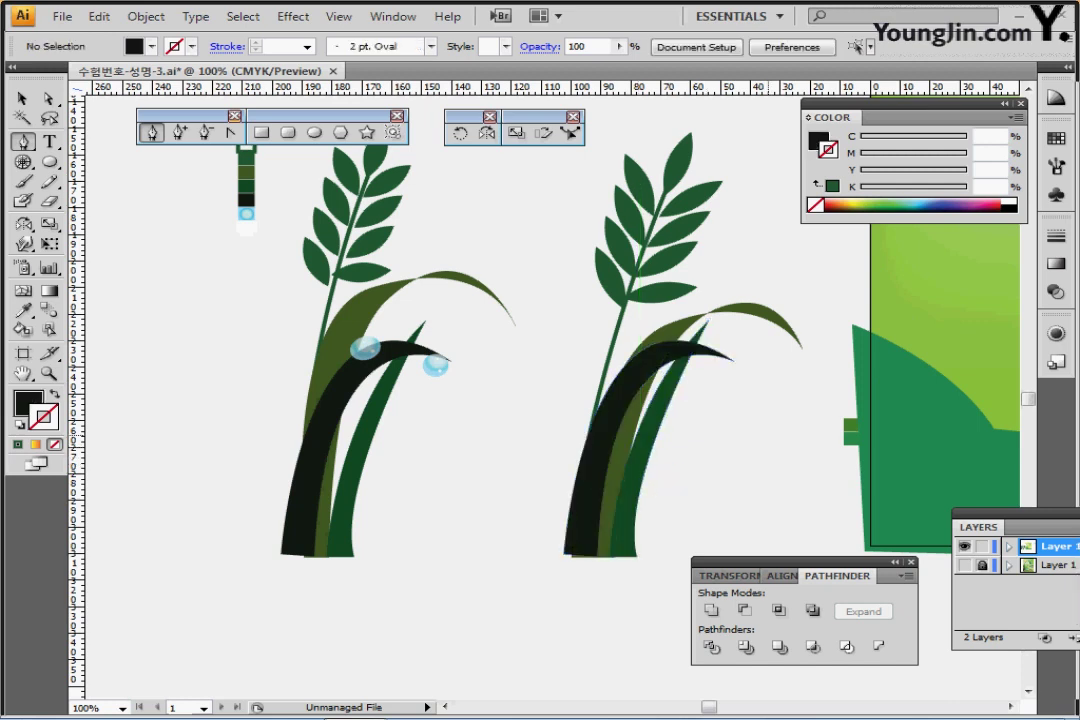
left_click(670, 450, "ctrl")
- Draw a small, slightly wide ellipse at the copied black blade's tip and fill it with the sample dewdrop's blue gradient
left_click_drag(642, 404, 699, 400)
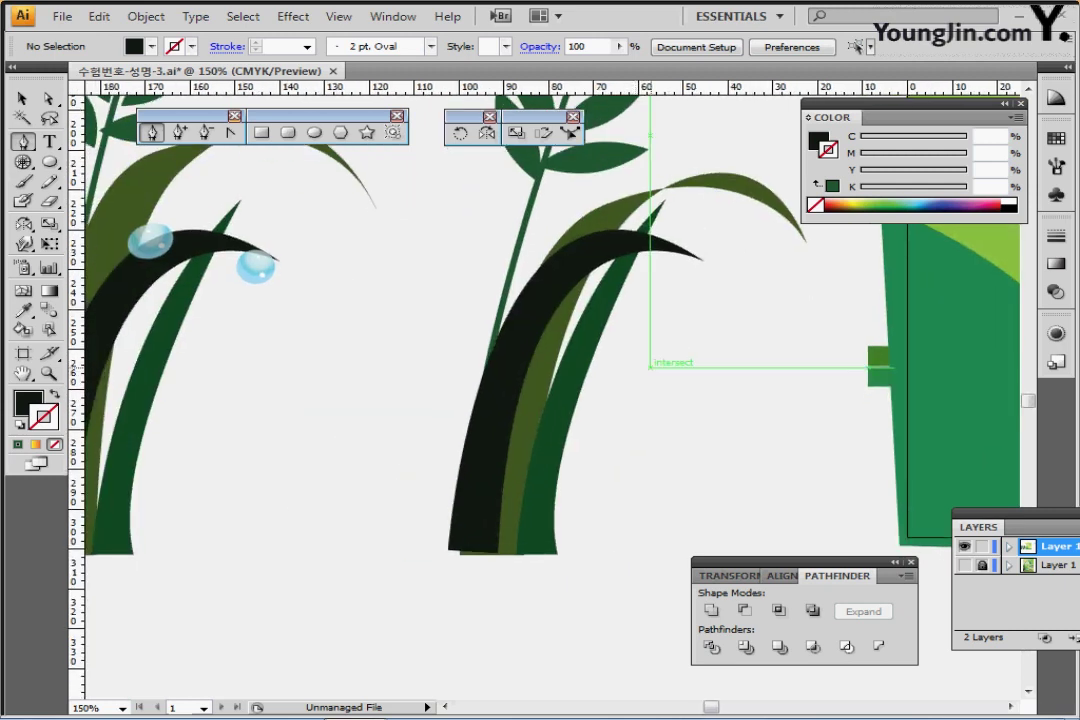
key("l")
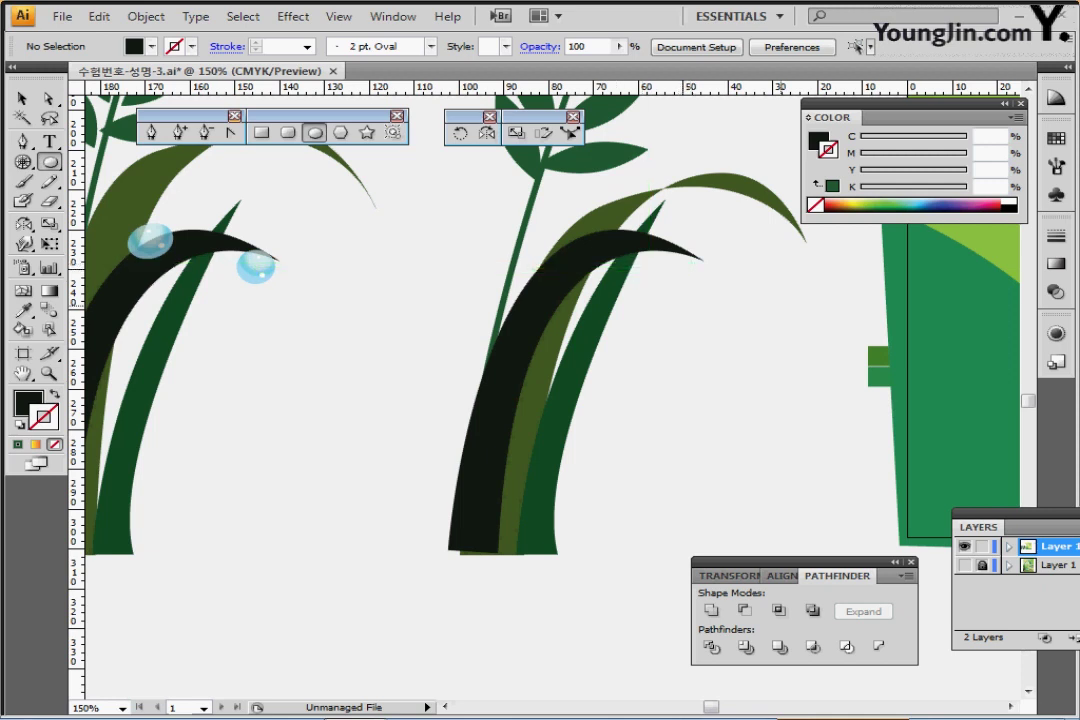
left_click_drag(665, 249, 705, 288)
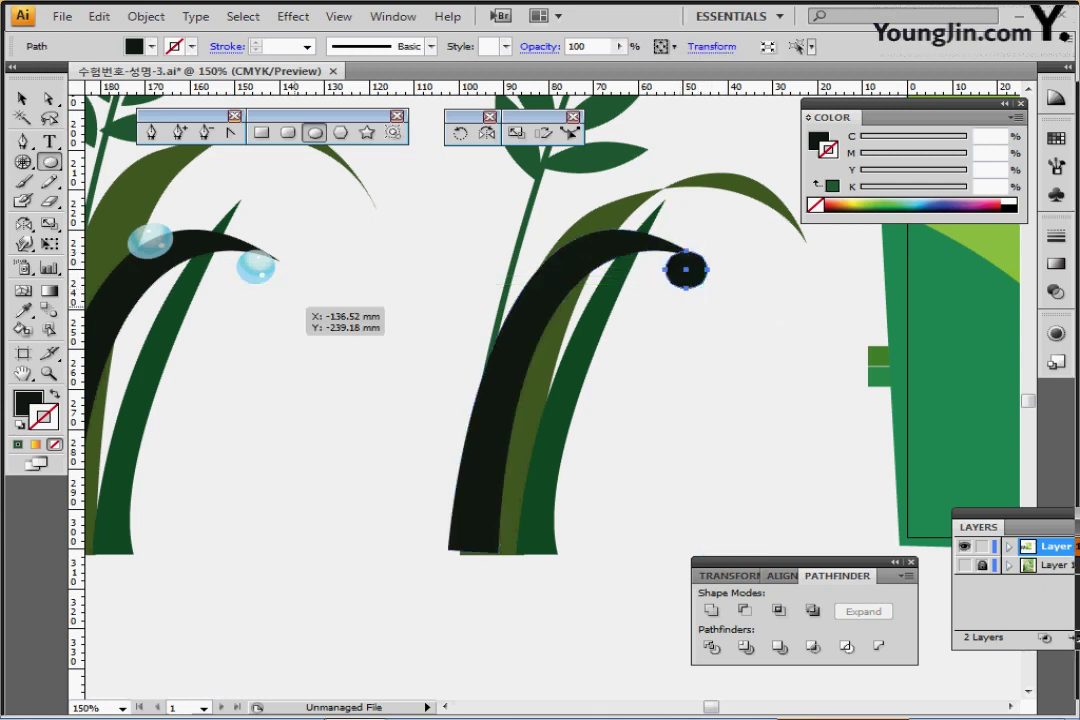
key("i")
left_click(256, 265)
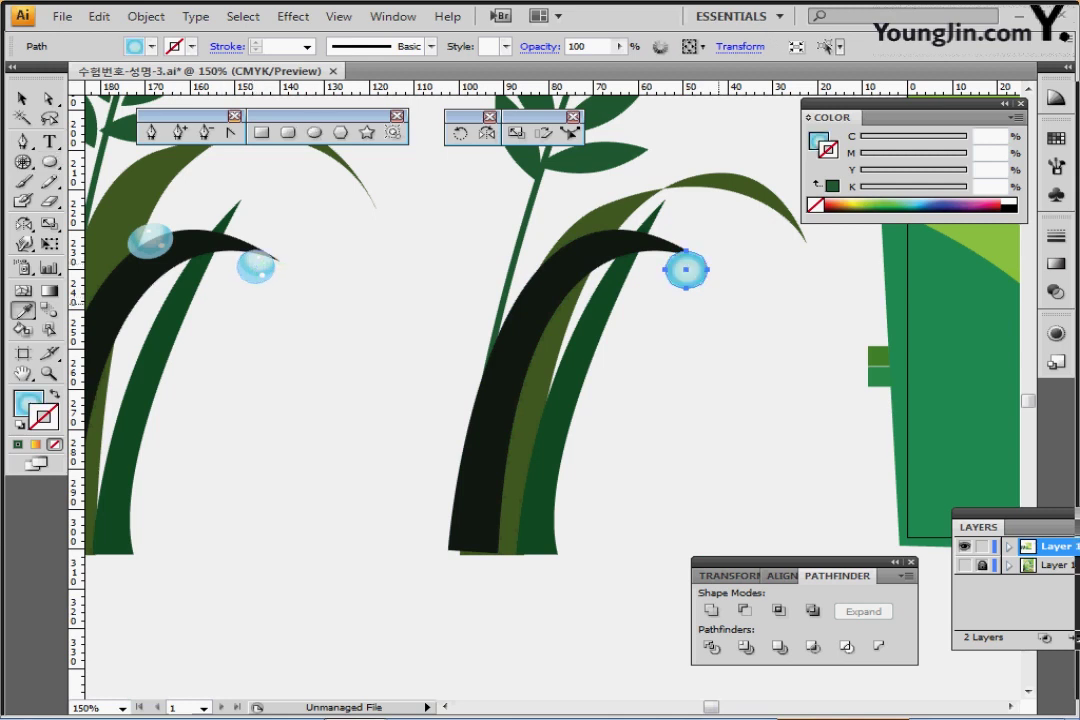
- Examine the dewdrop's radial gradient and the CMYK mix and location of each of its colour stops
key("ctrl+plus")
key("ctrl+plus")
key("ctrl+plus")
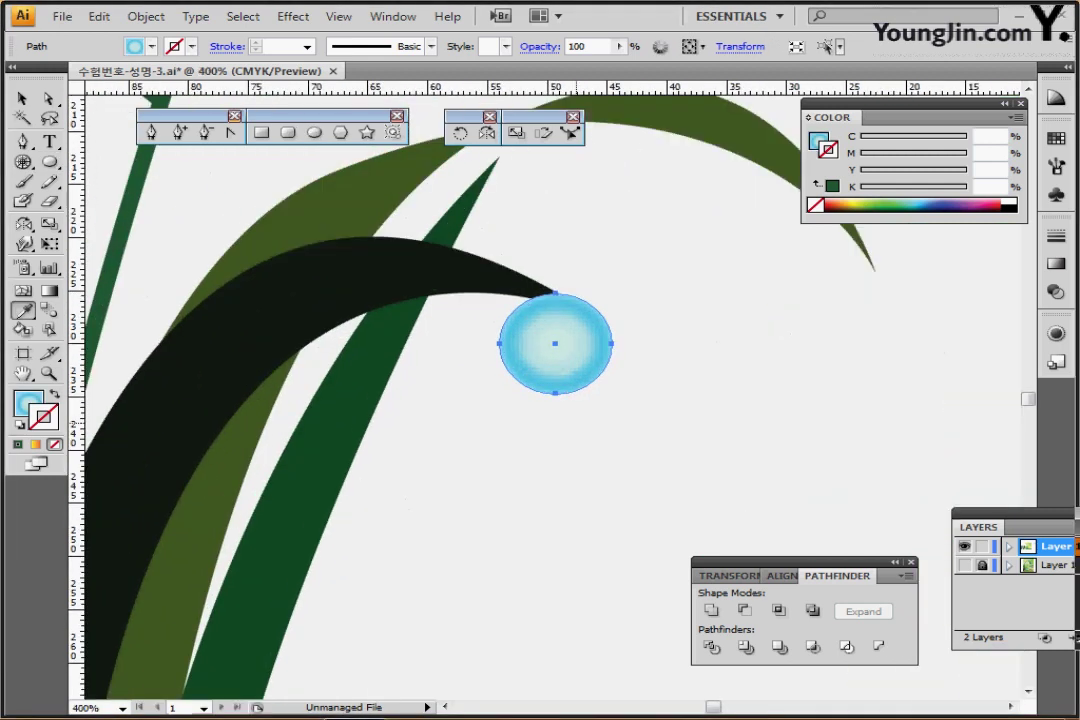
left_click(1056, 264)
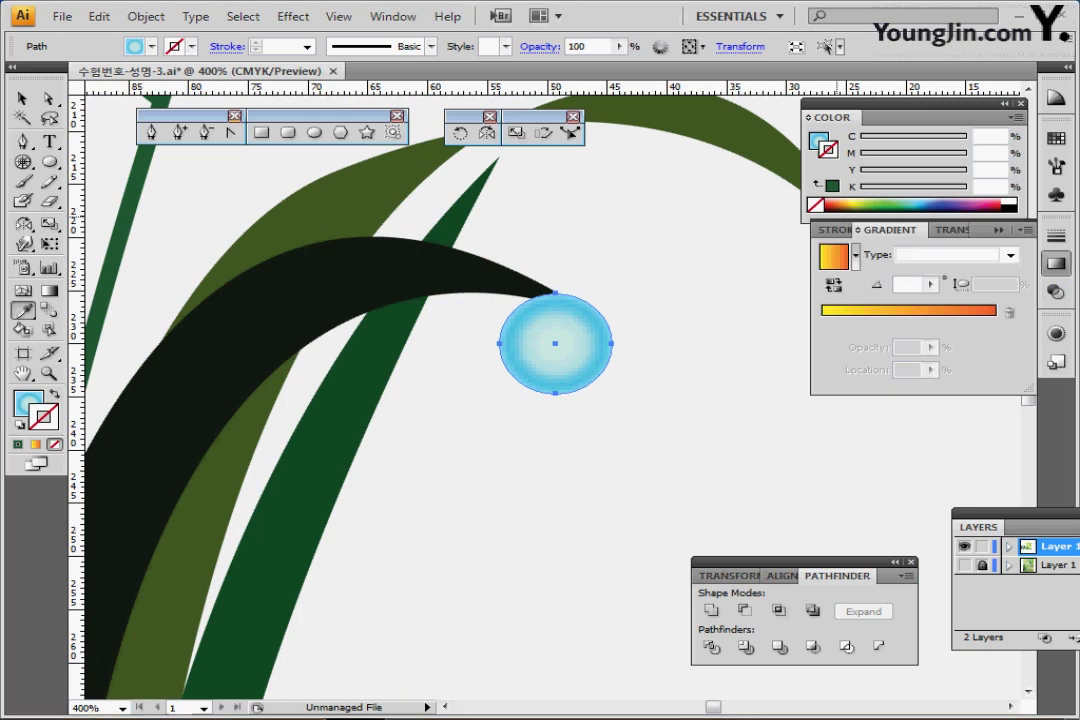
left_click(834, 257)
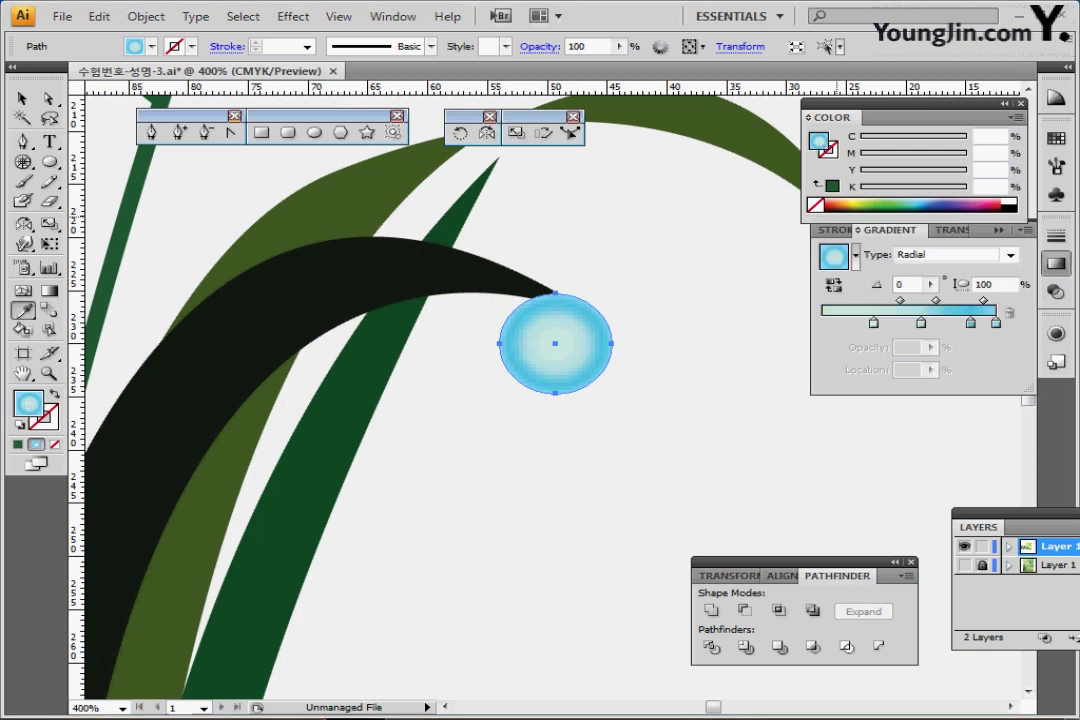
left_click(874, 322)
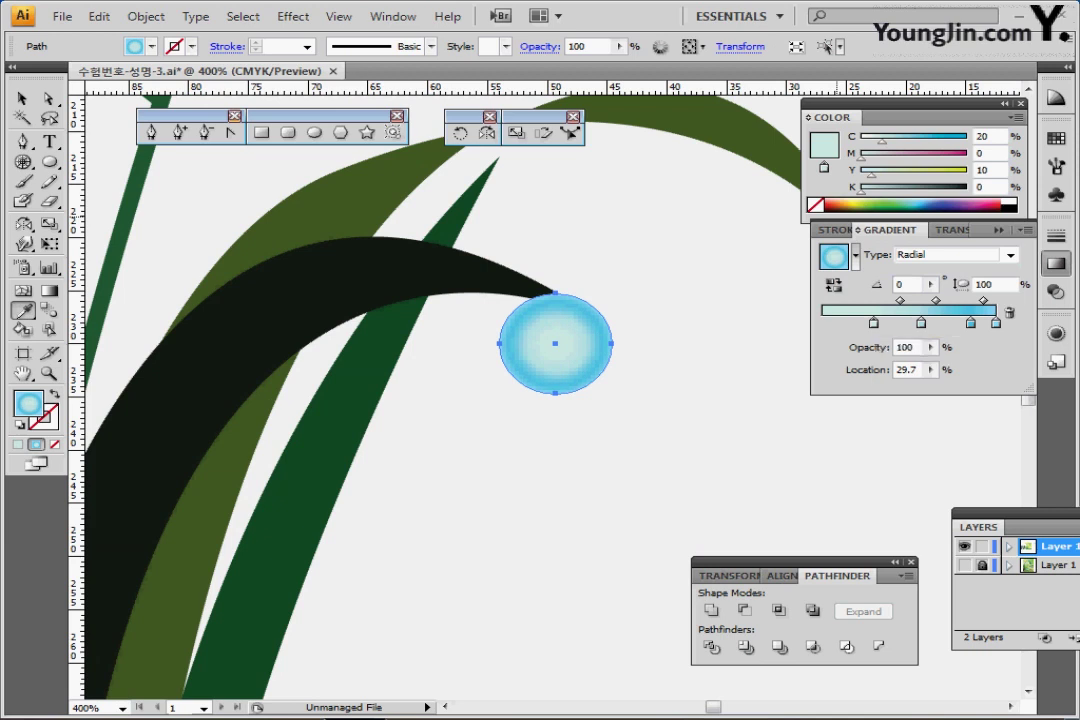
left_click(903, 311)
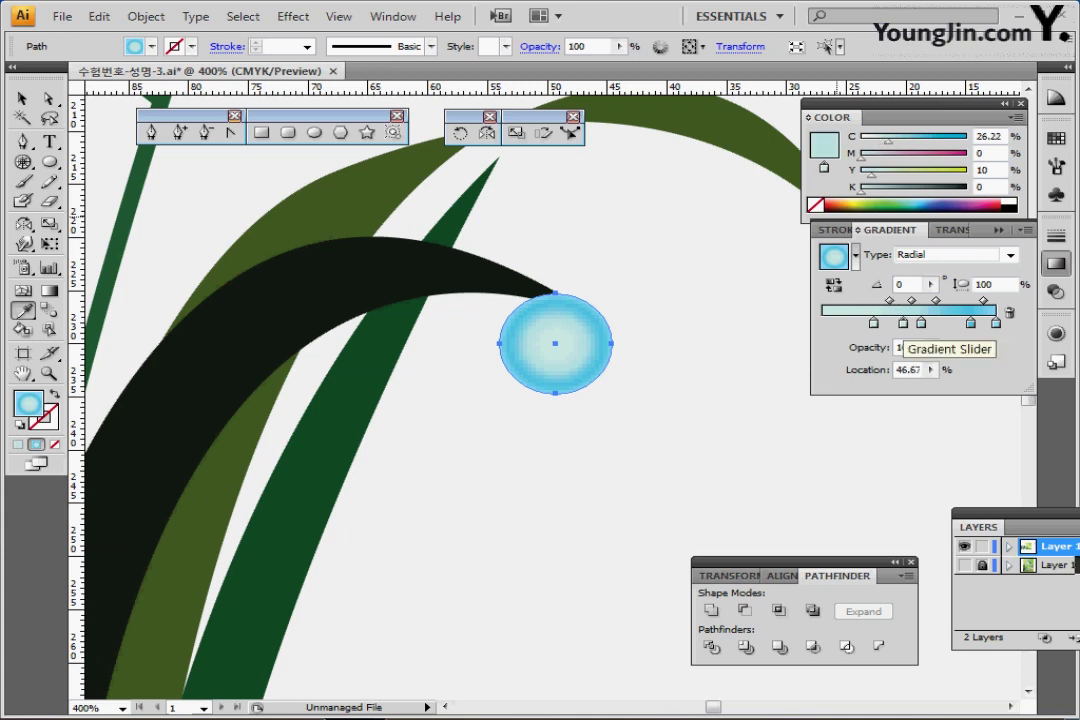
key("ctrl+z")
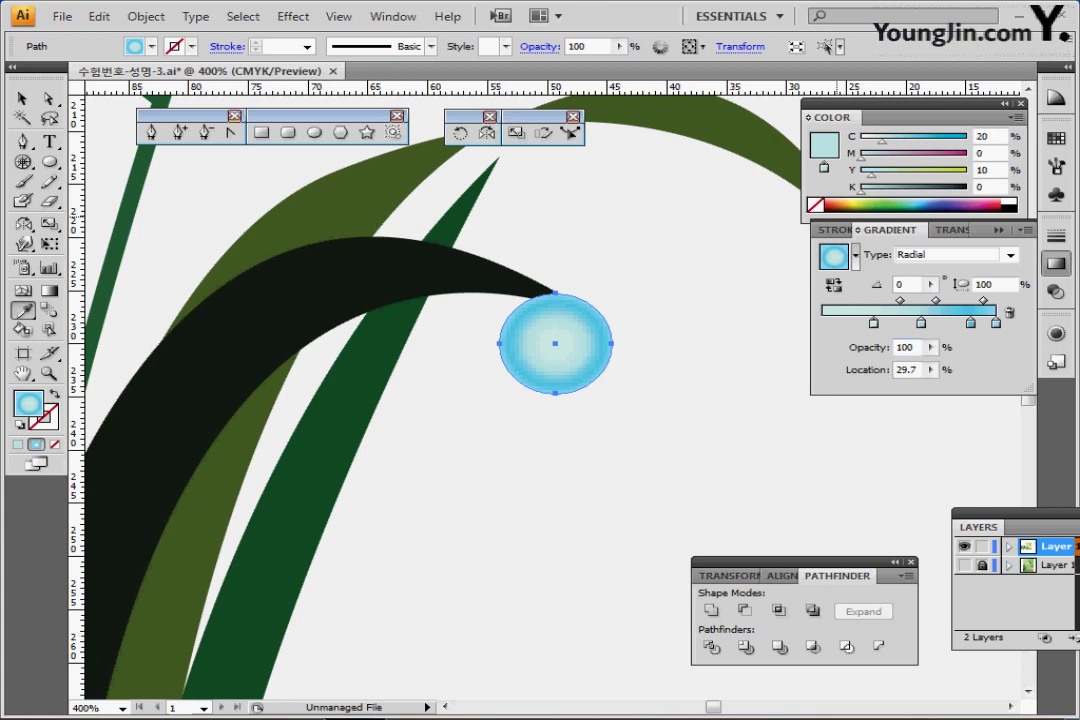
left_click(921, 323)
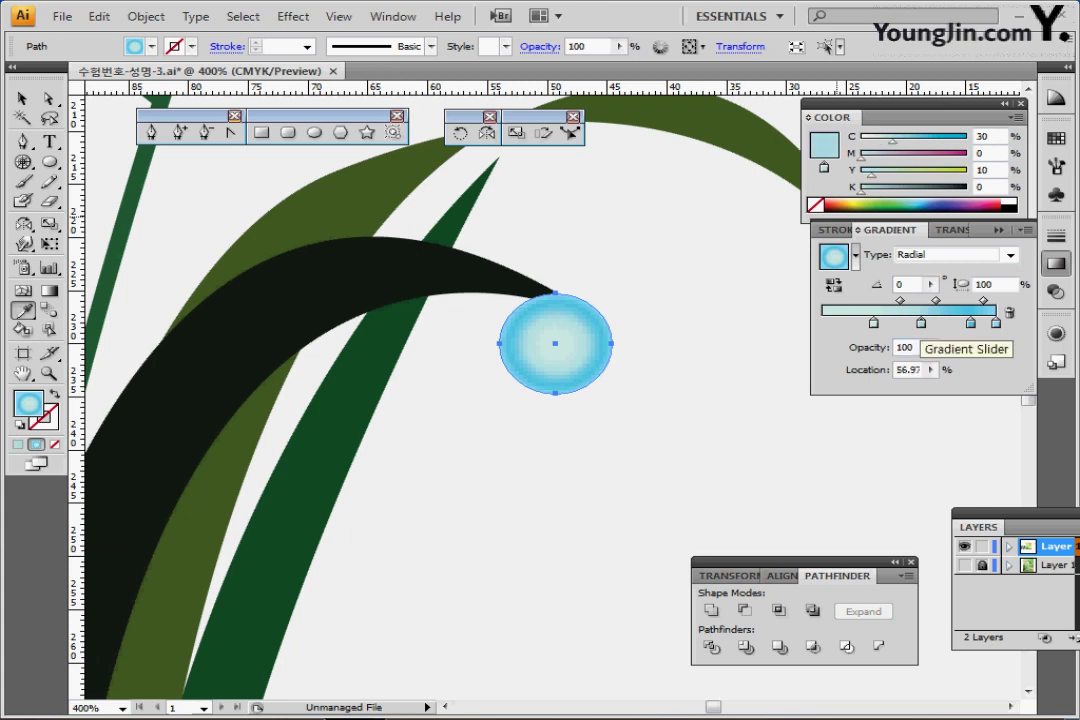
left_click(970, 323)
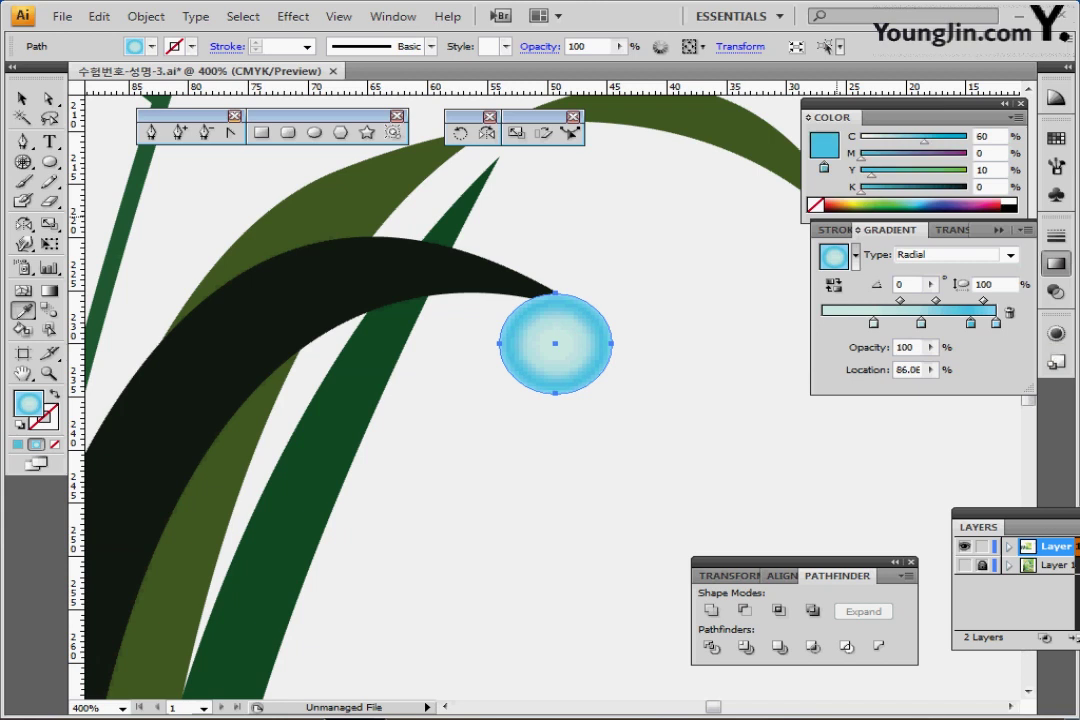
left_click(996, 323)
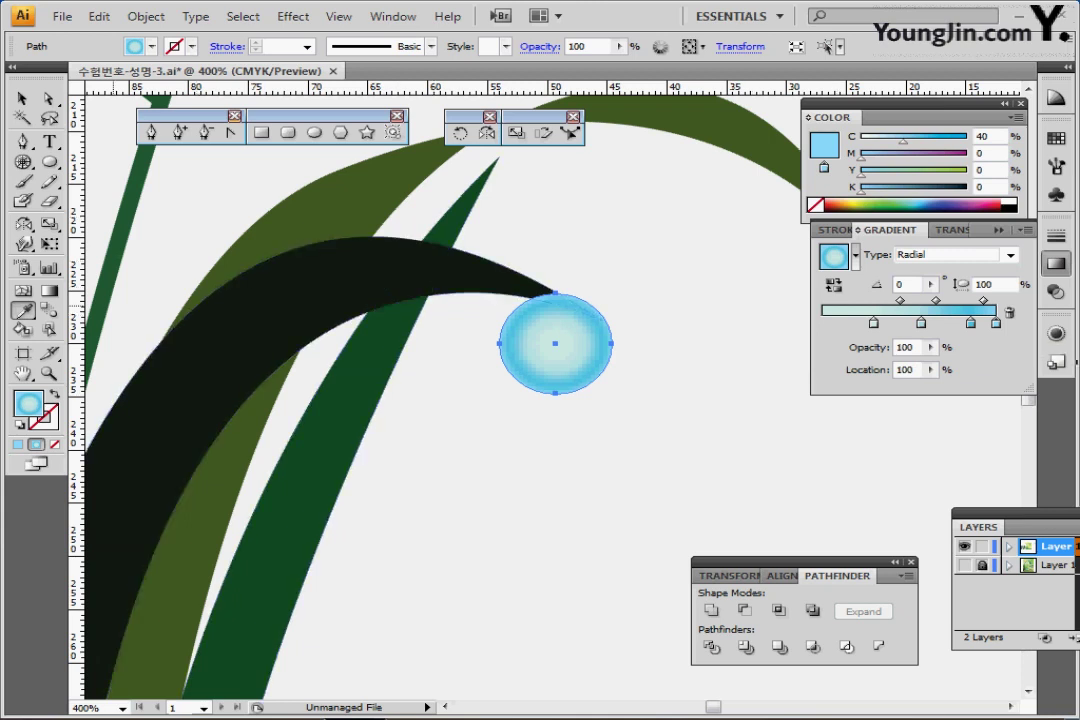
- Redirect the dewdrop's radial gradient with the Gradient tool, centring it slightly above right of the middle at about -115°, and deselect
left_click(49, 290)
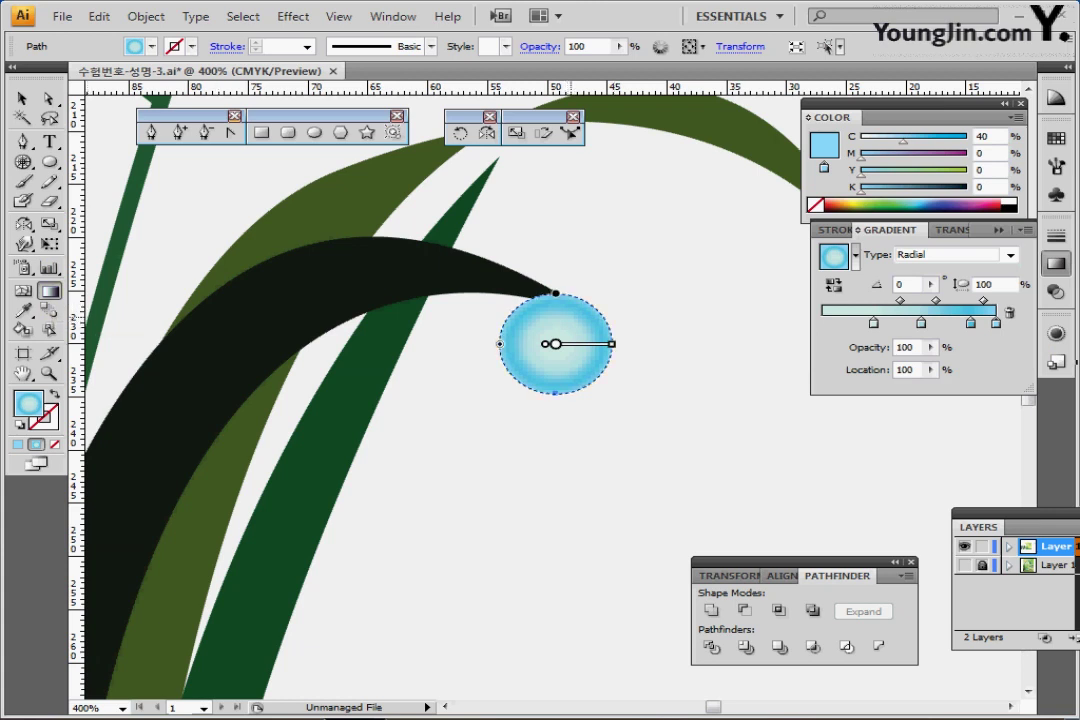
left_click_drag(570, 317, 545, 364)
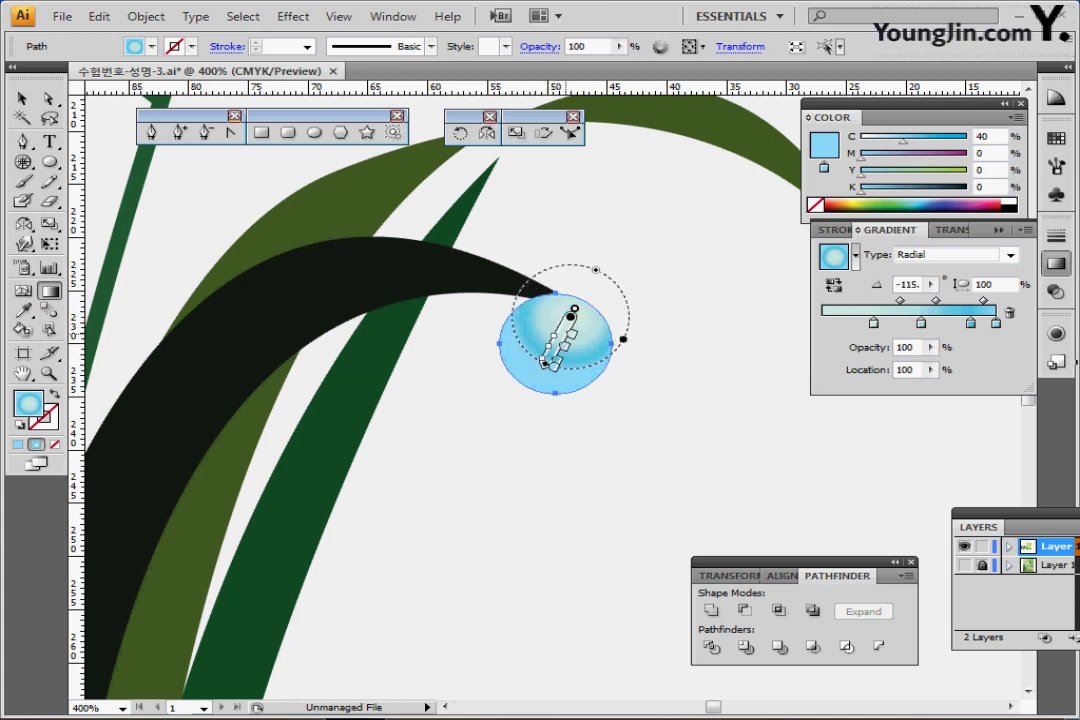
left_click_drag(570, 317, 564, 324)
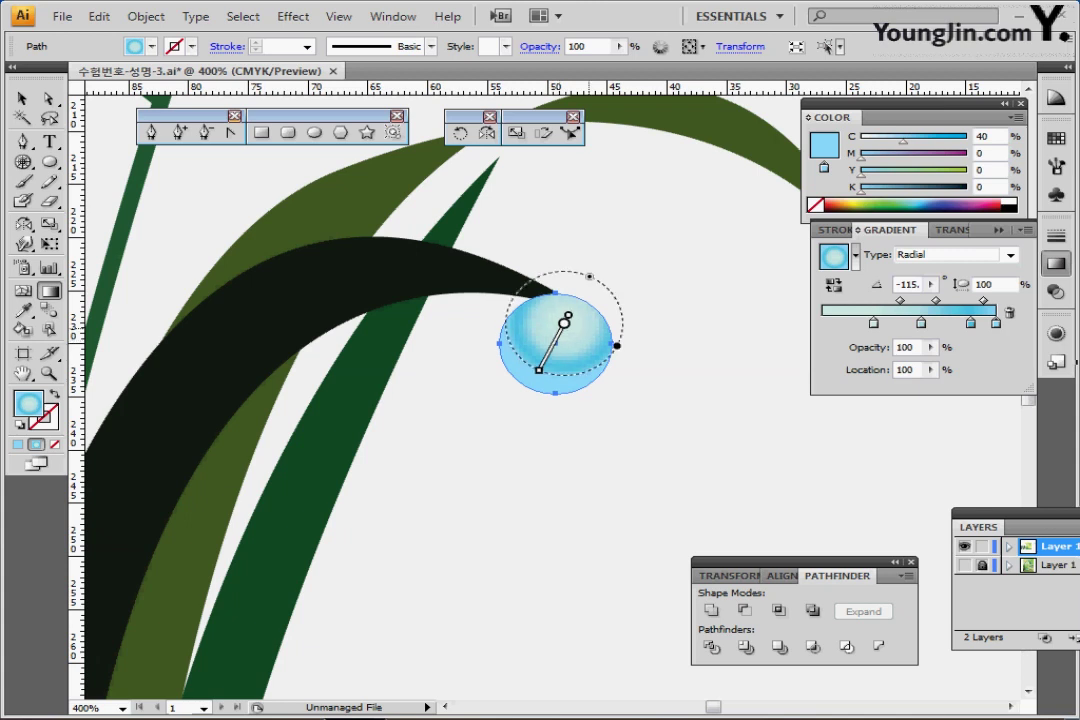
key("ctrl+shift+a")
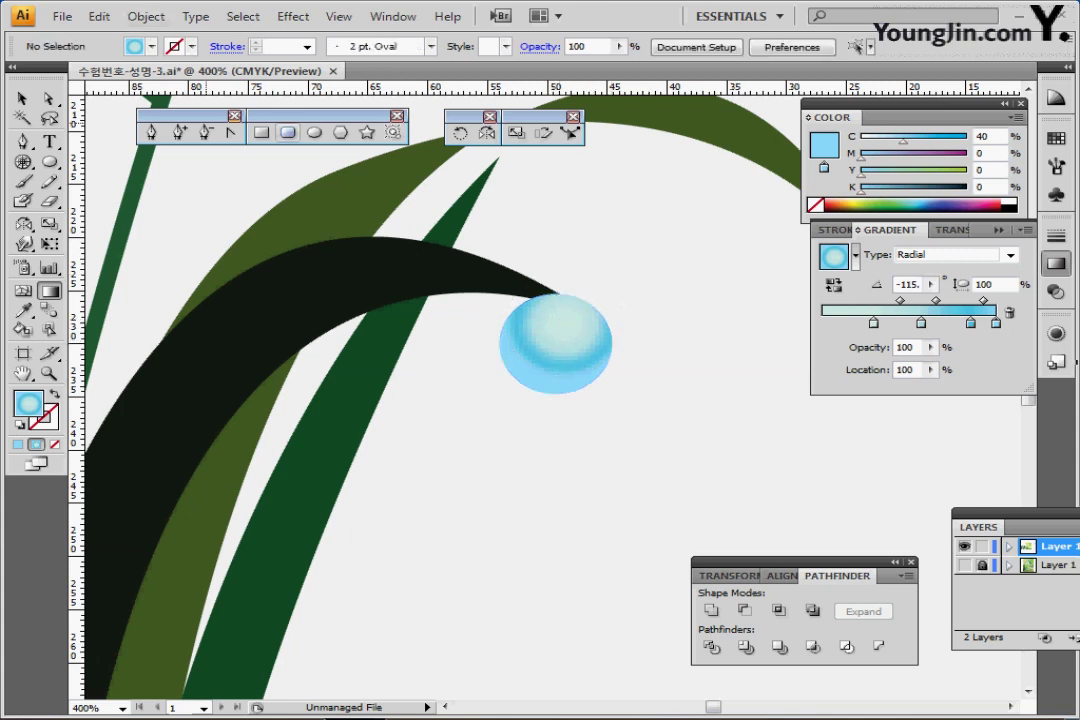
- Draw two small white highlight ellipses without stroke on the dewdrop, one near its upper edge and a slightly larger one at lower right
left_click(314, 132)
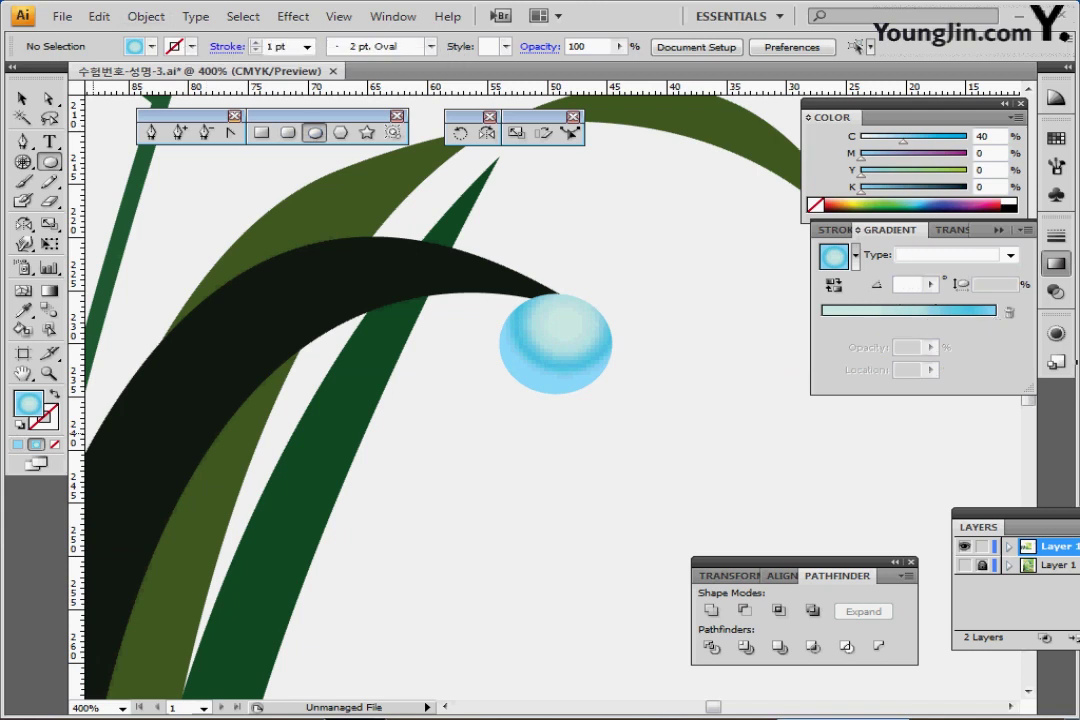
key("d")
key("slash")
key("d")
key("x")
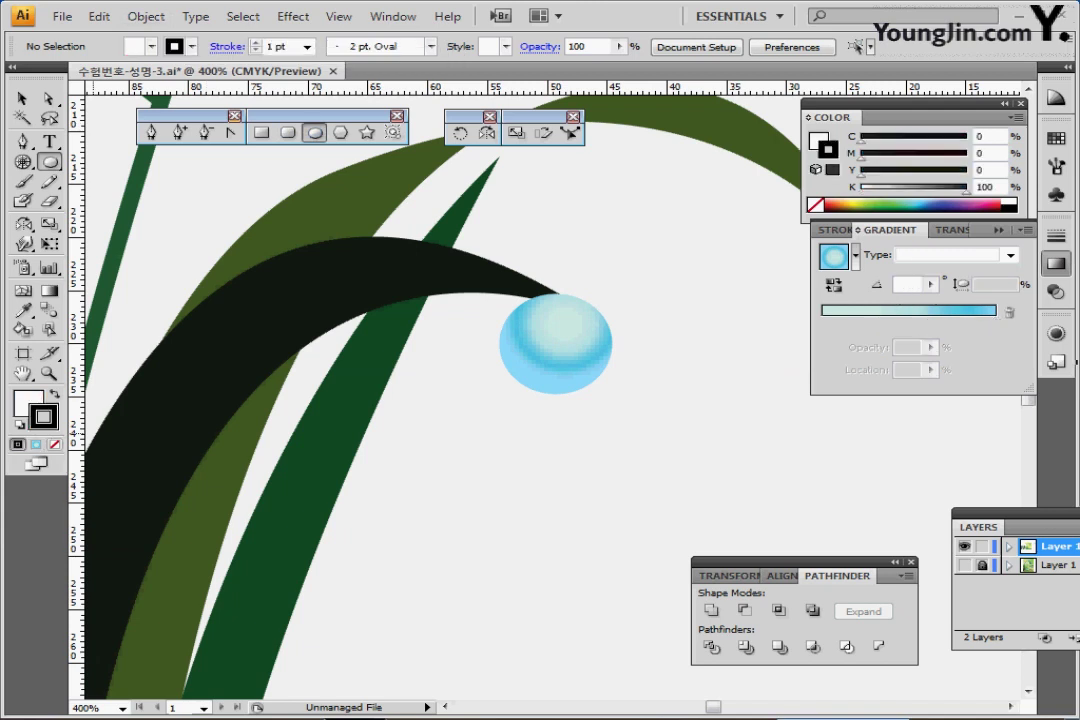
key("slash")
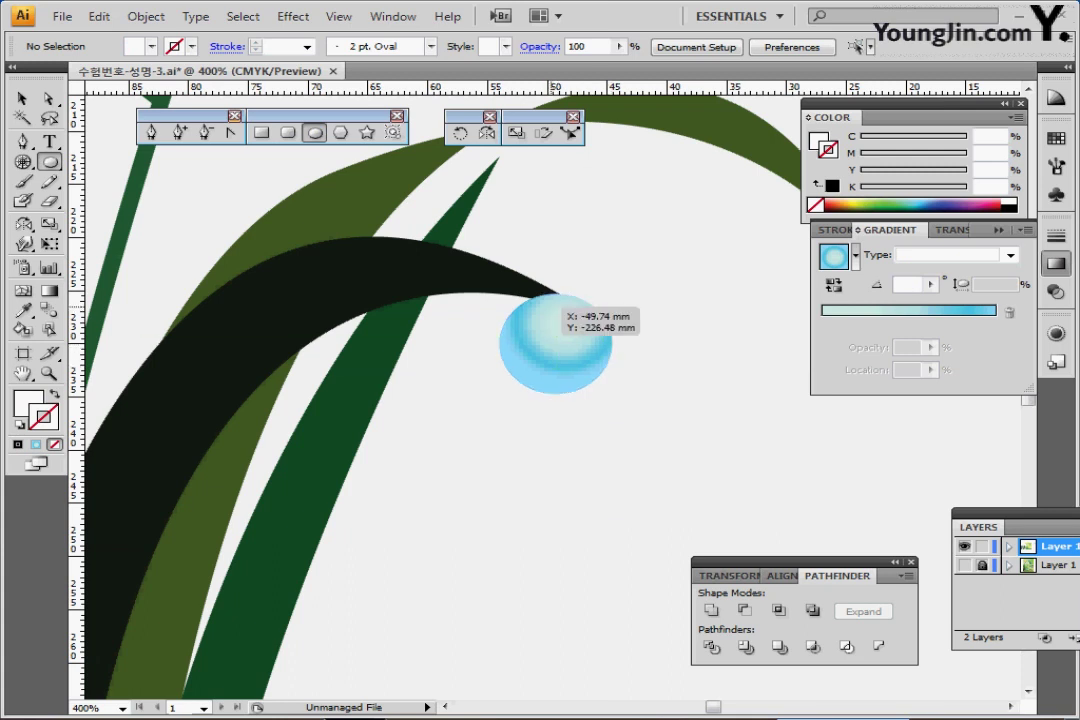
left_click(589, 342, "ctrl")
left_click_drag(497, 347, 515, 364)
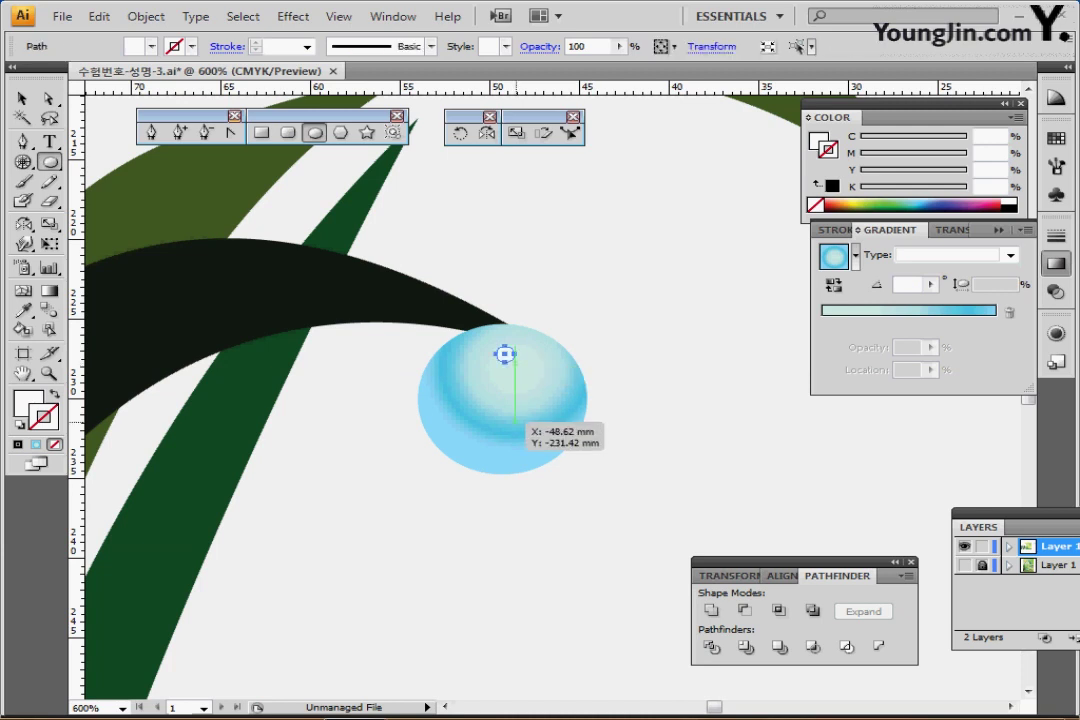
left_click_drag(523, 427, 545, 446)
key("ctrl+shift+a")
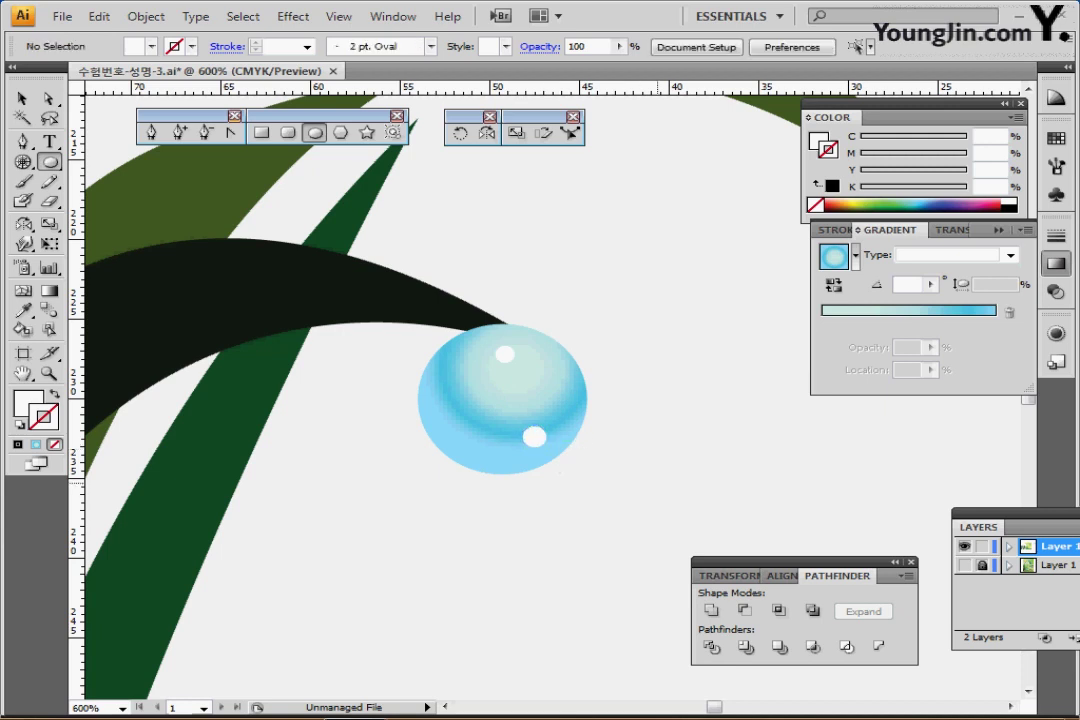
- Group the dewdrop with its two white highlights and set the group's opacity to 80%
left_click(440, 434, "ctrl")
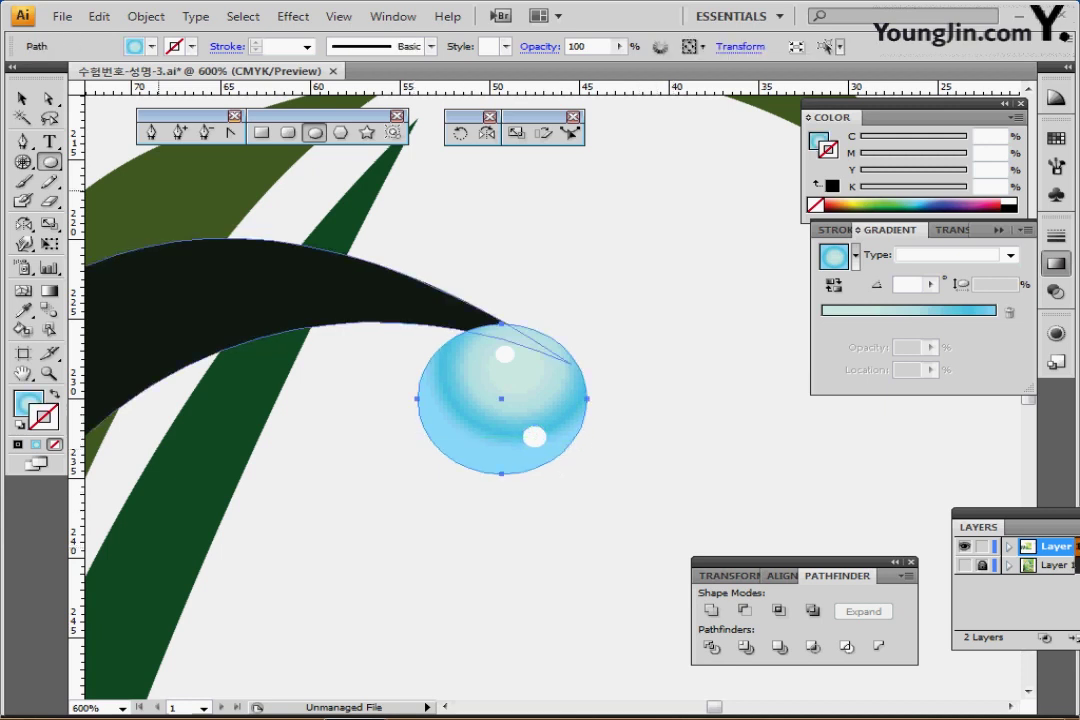
key("v")
left_click_drag(438, 532, 505, 353)
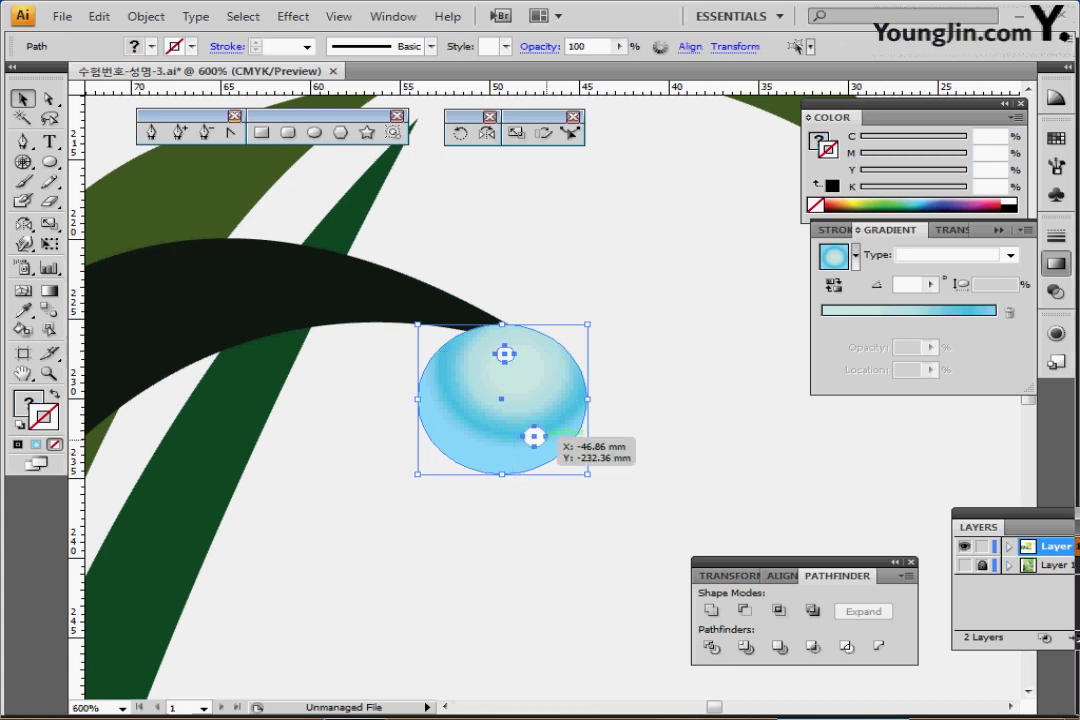
key("ctrl+g")
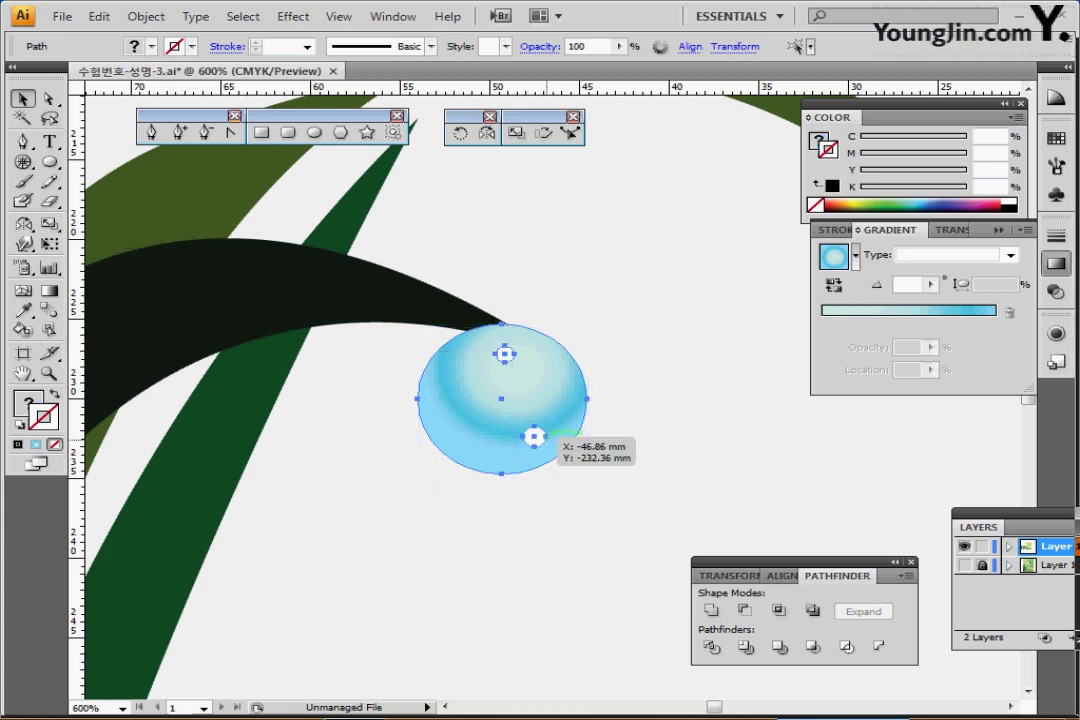
key("ctrl+g")
double_click(577, 46)
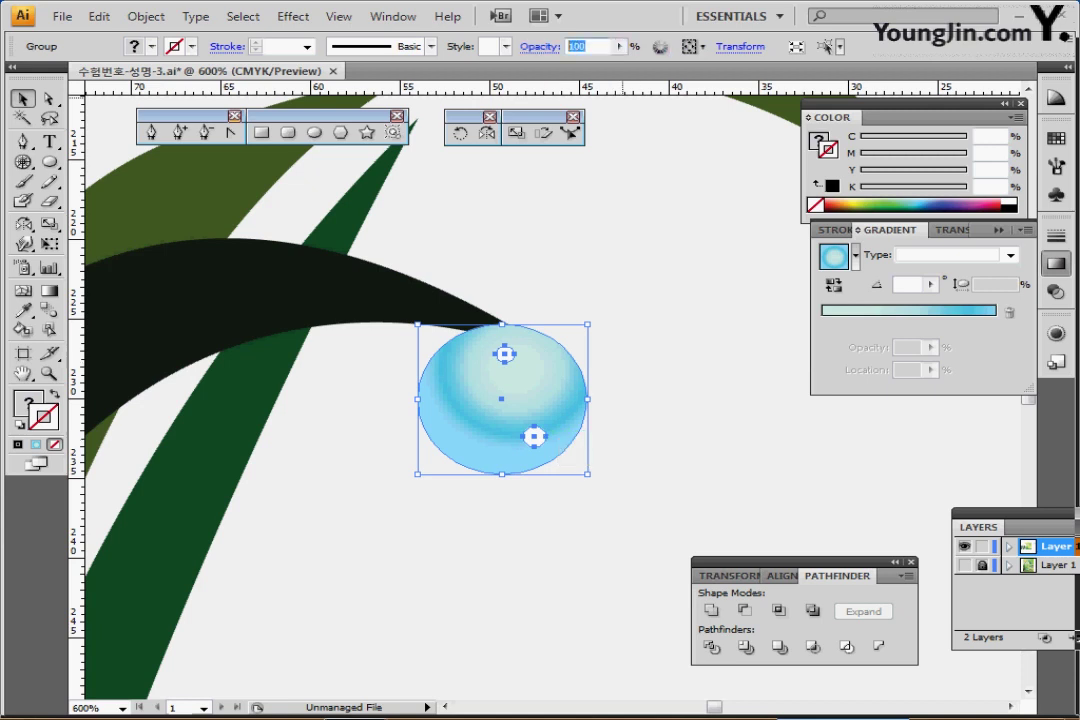
type("80")
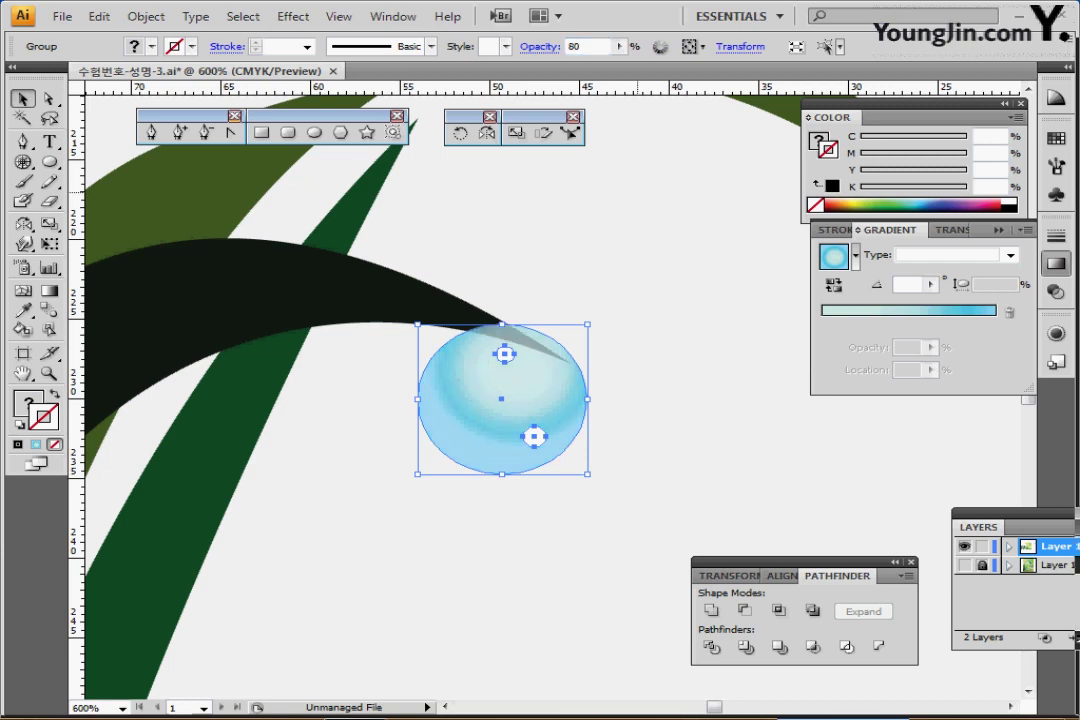
key("Return")
- Move the dewdrop group slightly down and left so it hangs just beneath the black blade's tip
key("ctrl+minus")
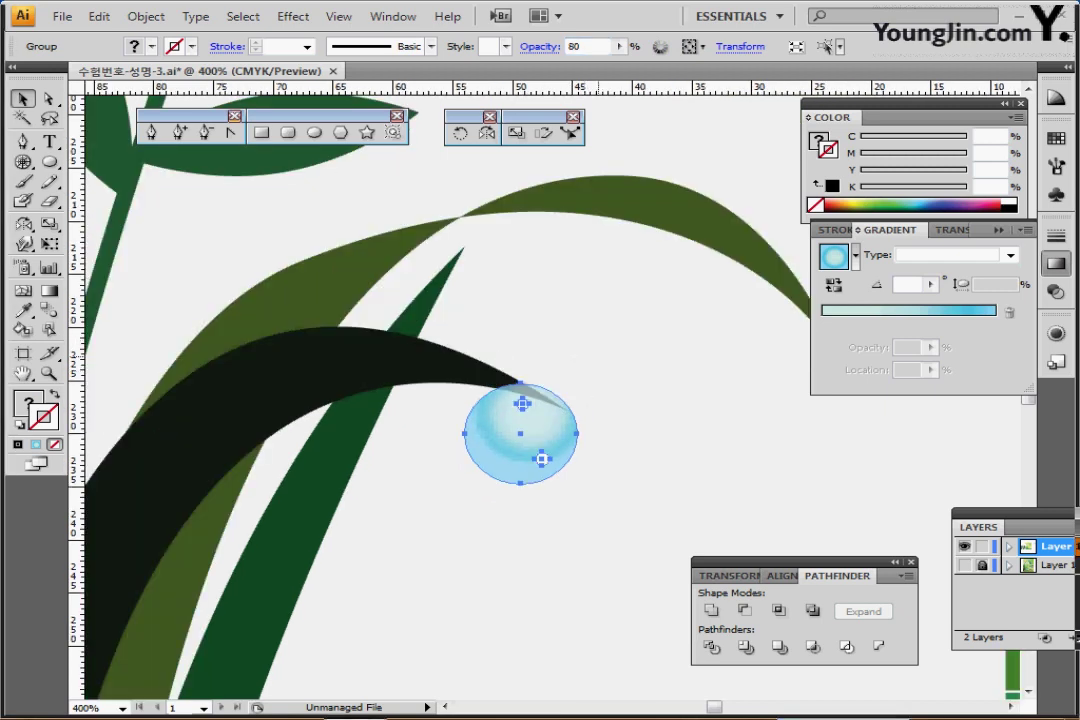
left_click_drag(545, 281, 596, 253)
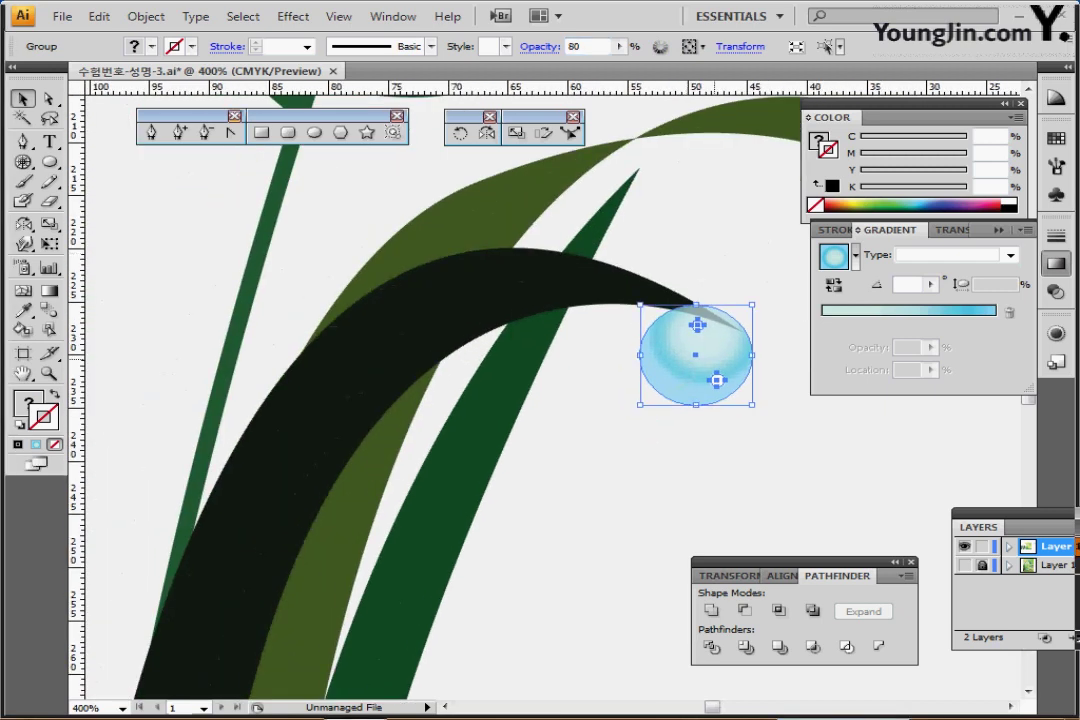
mouse_move(713, 358)
left_mouse_down()
mouse_move(705, 378)
mouse_move(714, 380)
left_mouse_up()
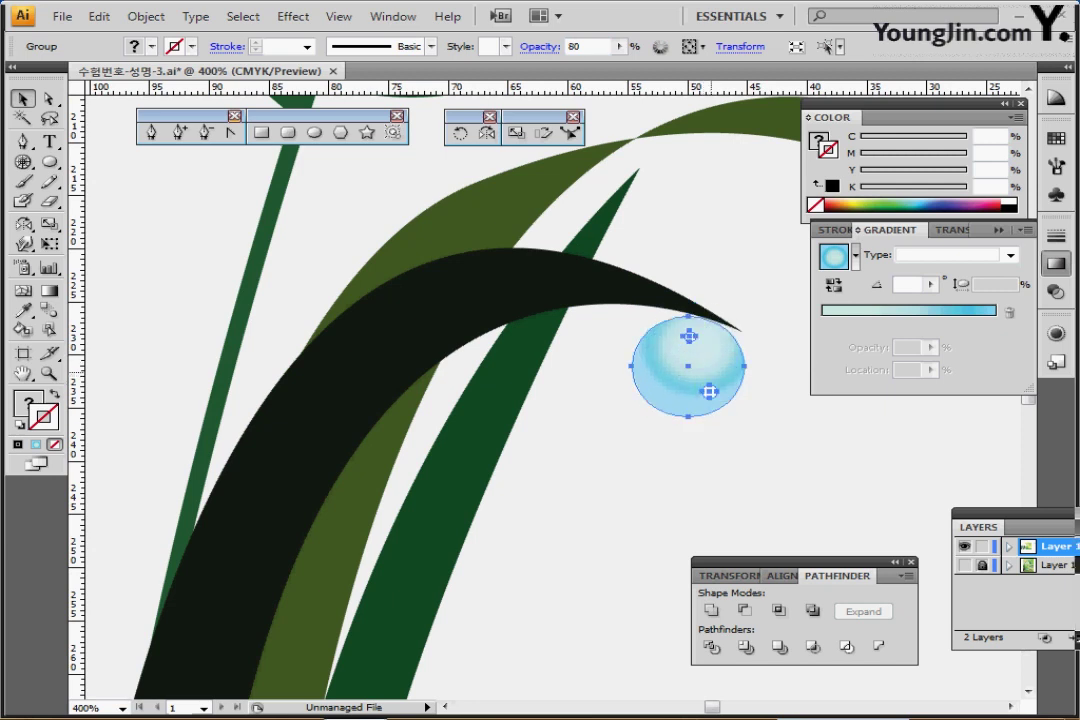
key("v")
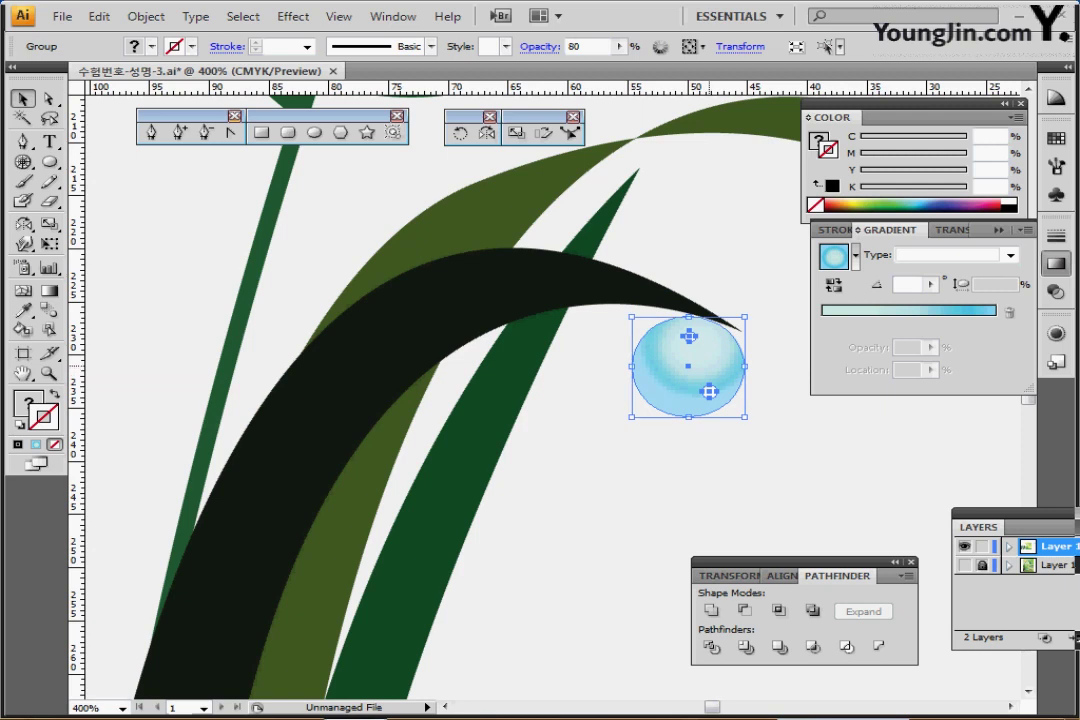
- Copy the dewdrop onto the upper bend of the black blade, widen the copy slightly, and rotate it a little counterclockwise
left_click_drag(709, 391, 372, 296)
key("ctrl+z")
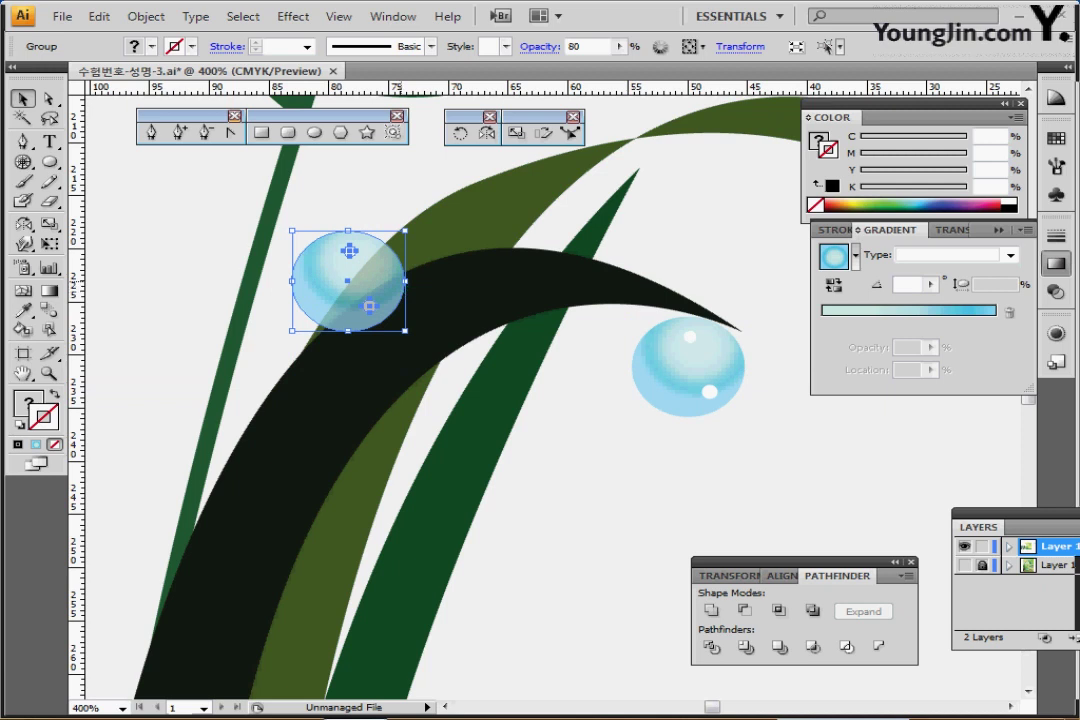
left_click_drag(405, 280, 425, 283)
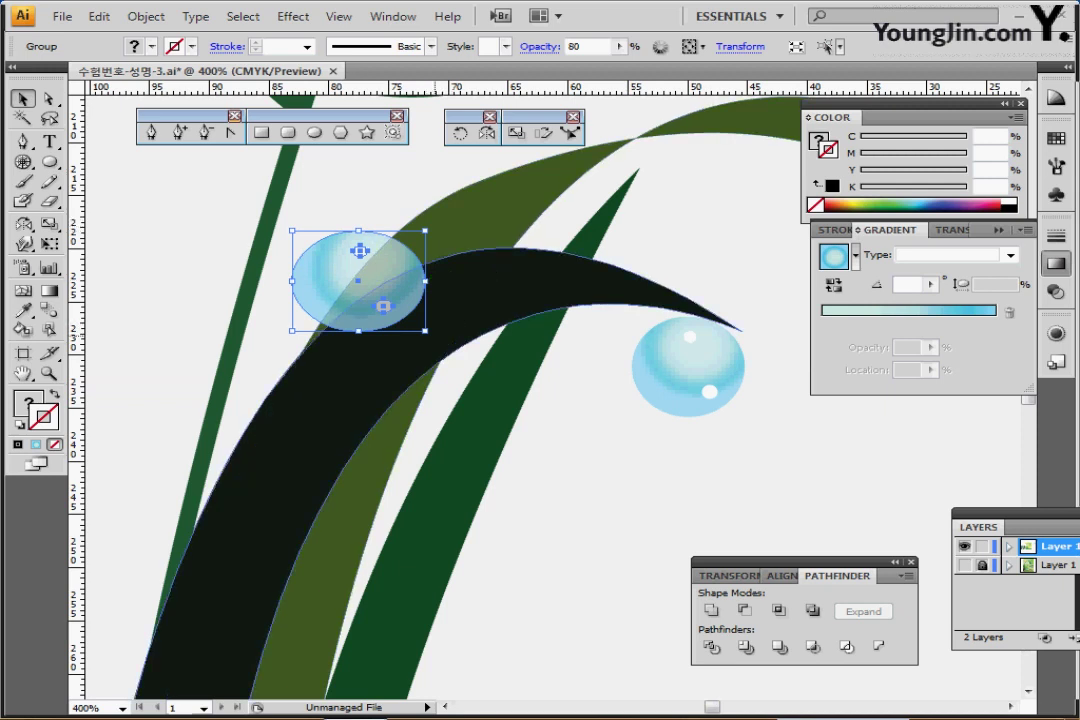
left_click_drag(431, 336, 445, 313)
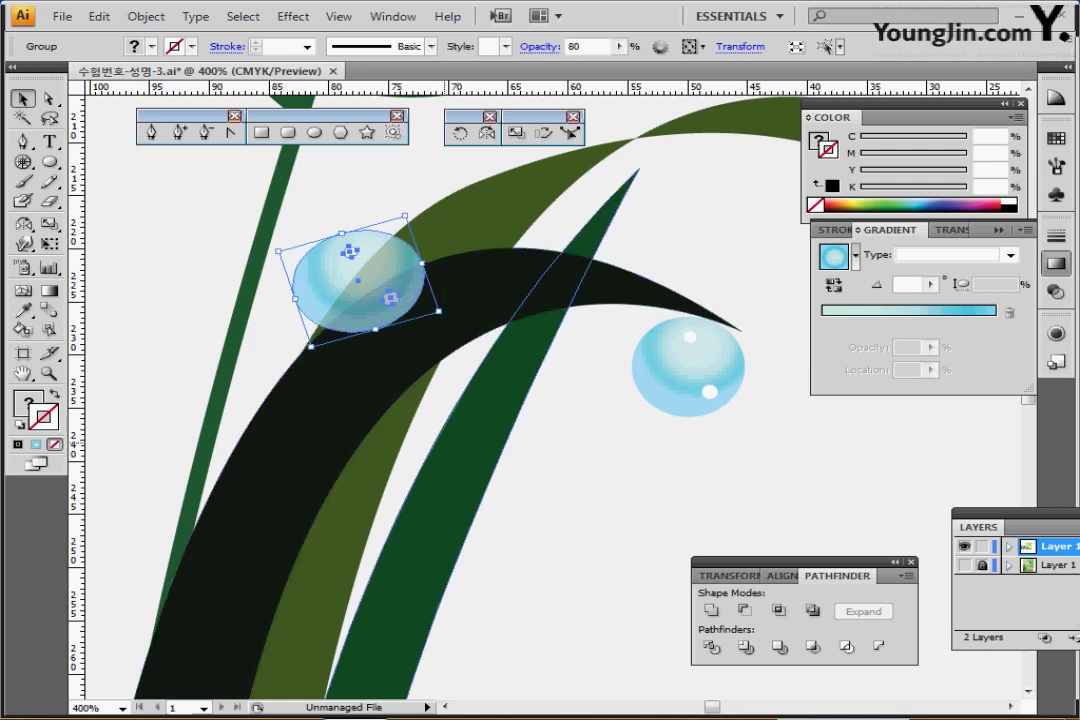
key("ctrl+shift+b")
key("ctrl+minus")
key("ctrl+minus")
key("ctrl+minus")
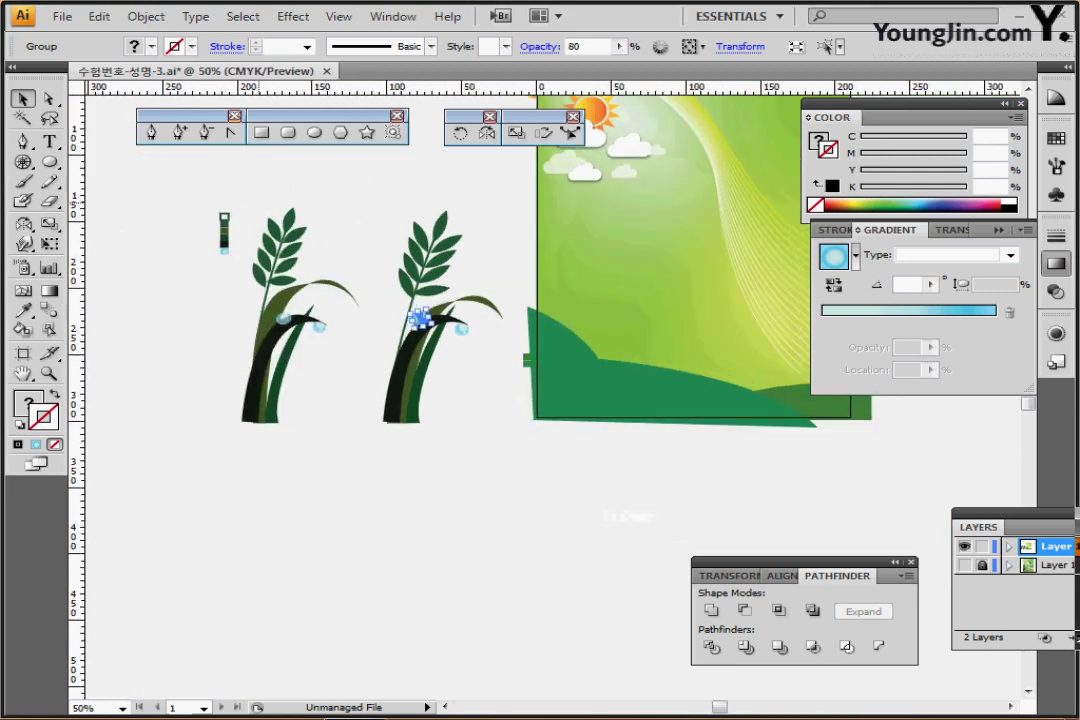
left_click_drag(234, 202, 310, 412)
left_click_drag(270, 365, 544, 364)
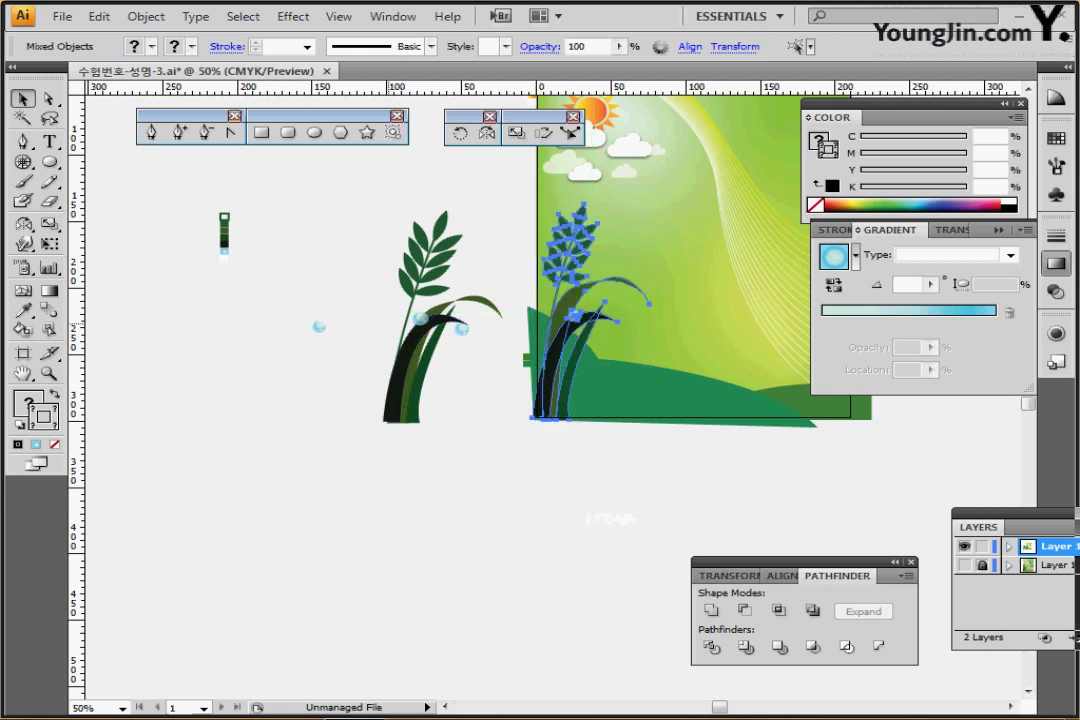
key("ctrl+shift+[")
key("ctrl+z")
key("ctrl+z")
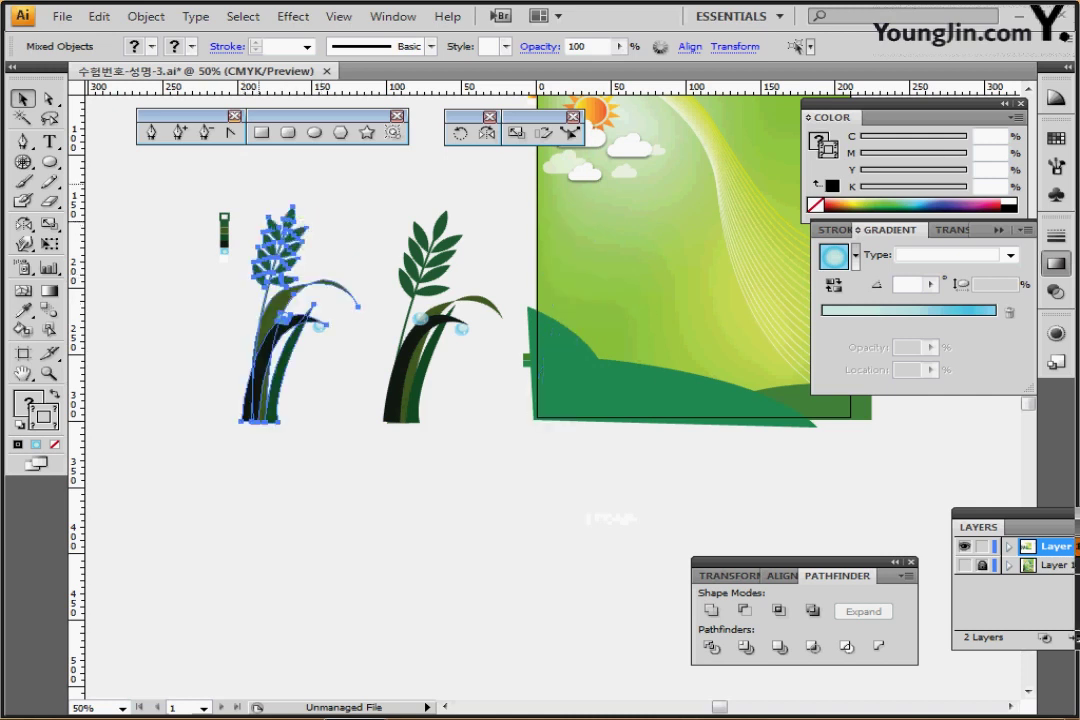
- Move the whole sample plant, including both dewdrops, straight across to the artboard's lower-left corner
left_click_drag(241, 185, 351, 431)
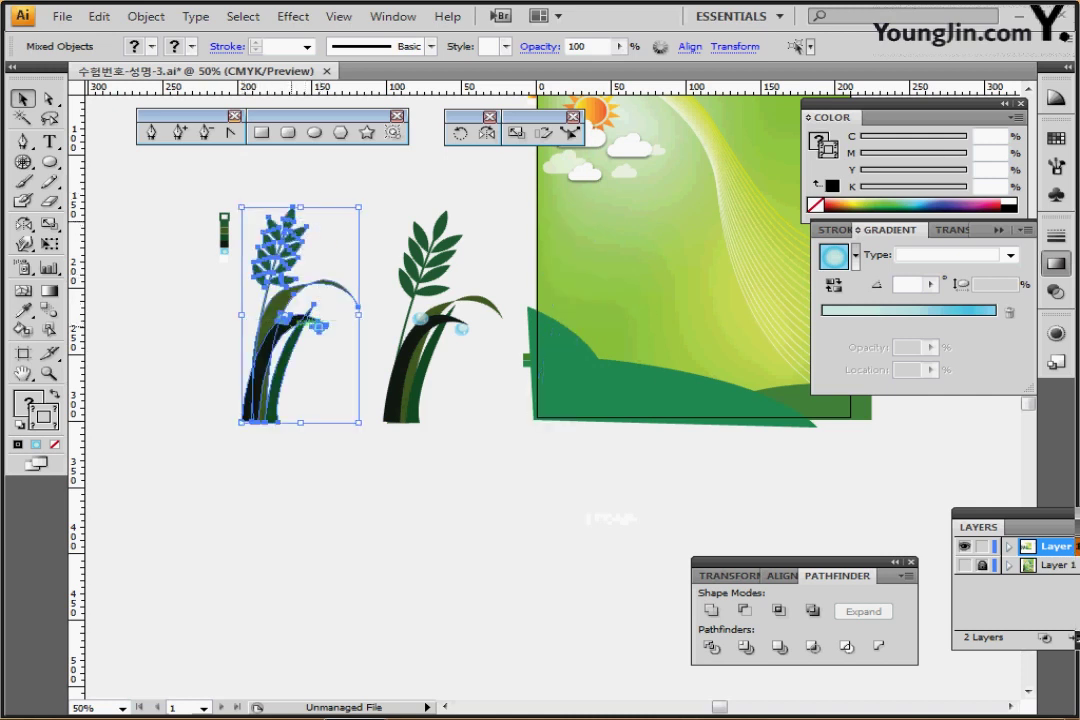
left_click_drag(288, 319, 578, 318)
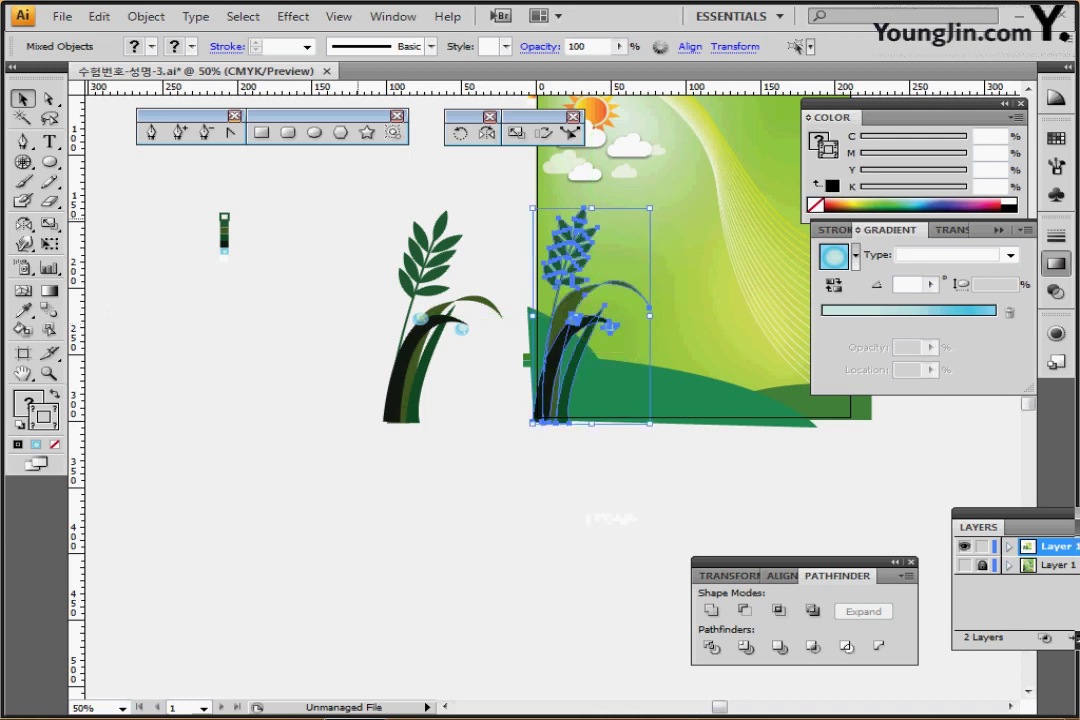
- Delete the original sample plant standing on the pasteboard beside the artboard
left_click_drag(357, 173, 479, 440)
key("Delete")
left_click_drag(640, 390, 407, 437)
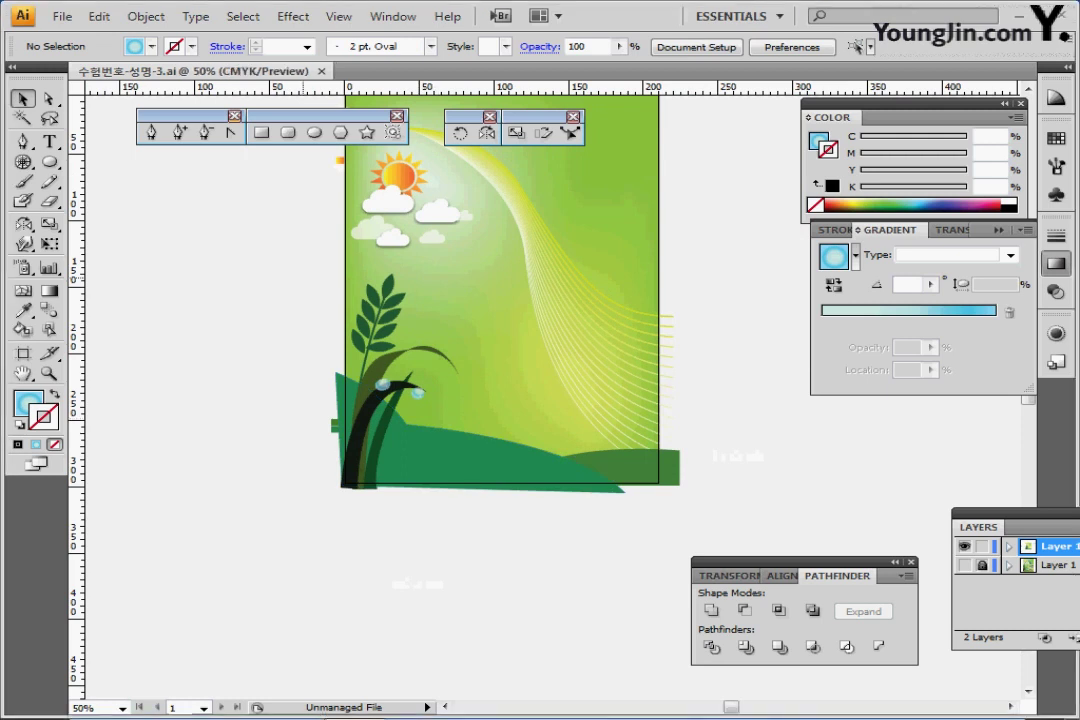
left_click_drag(280, 289, 348, 528)
left_click(471, 542)
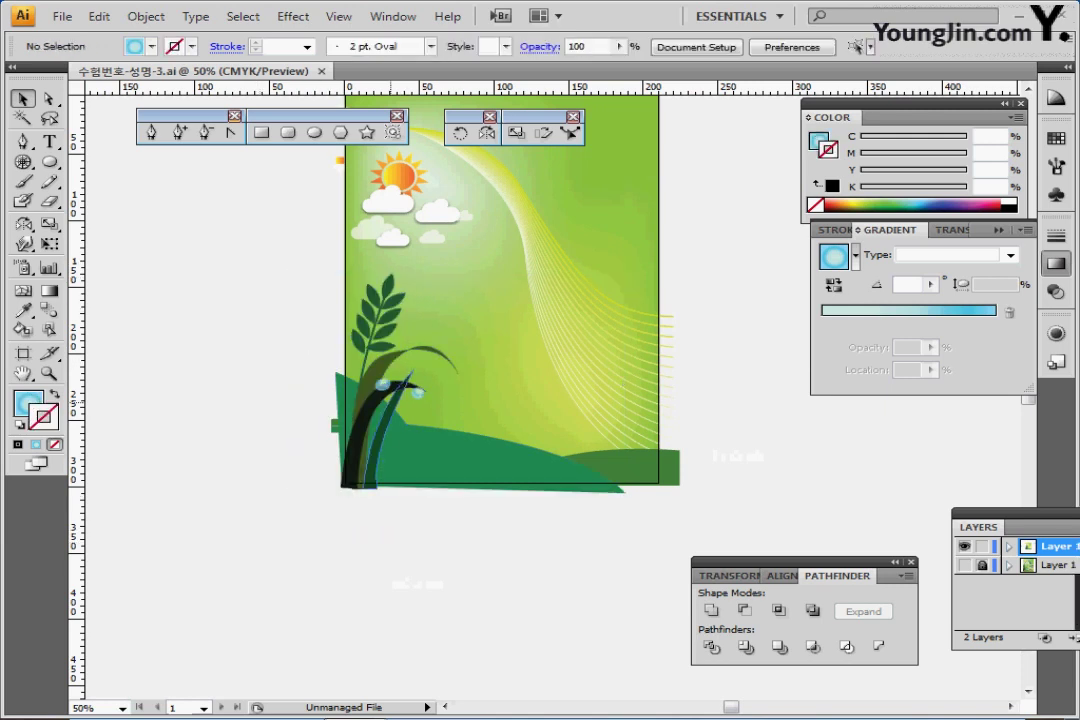
left_click_drag(332, 293, 441, 467)
left_click(440, 461, "shift")
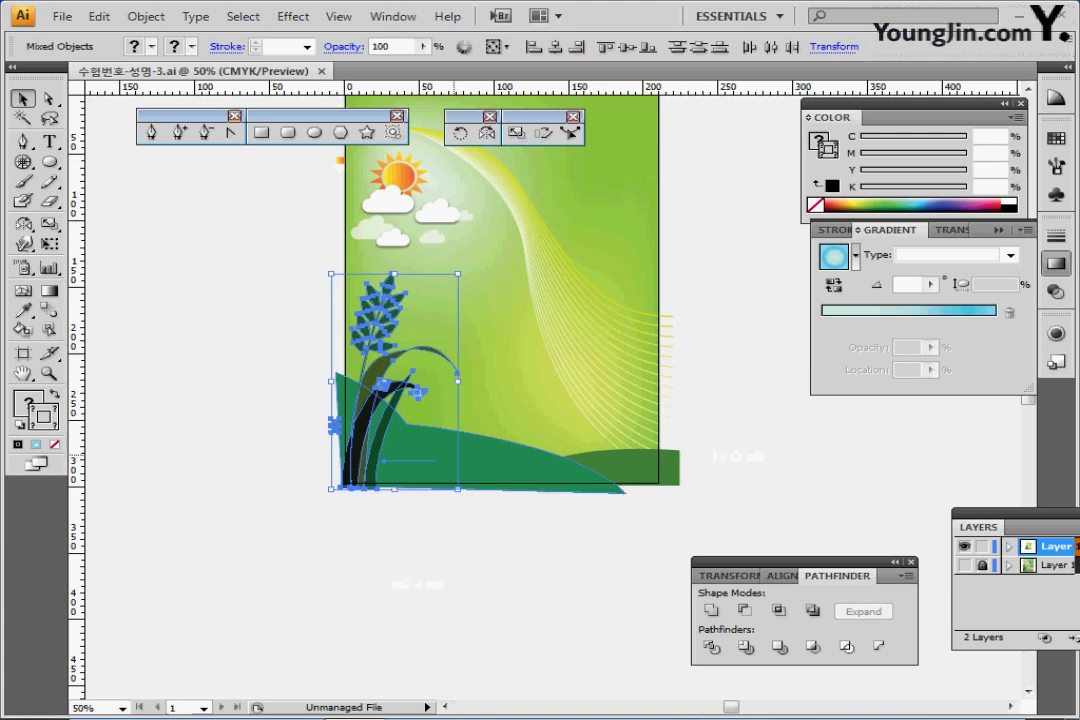
left_click(425, 398, "ctrl")
left_click(425, 398, "ctrl")
left_click_drag(641, 411, 412, 400)
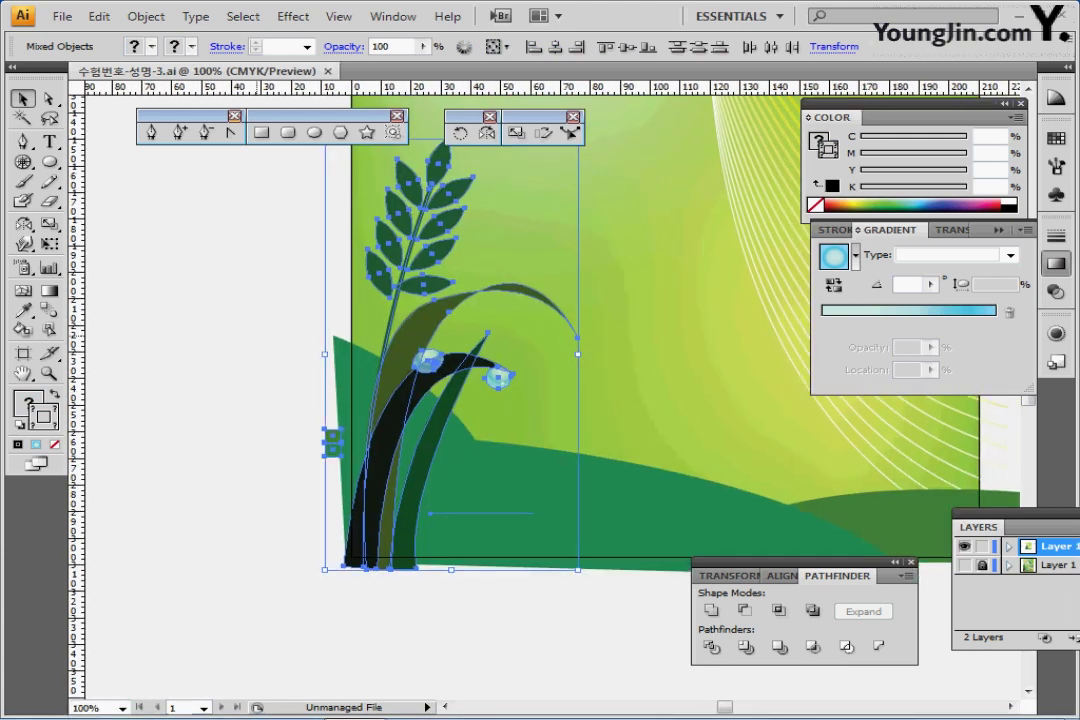
left_click(670, 343)
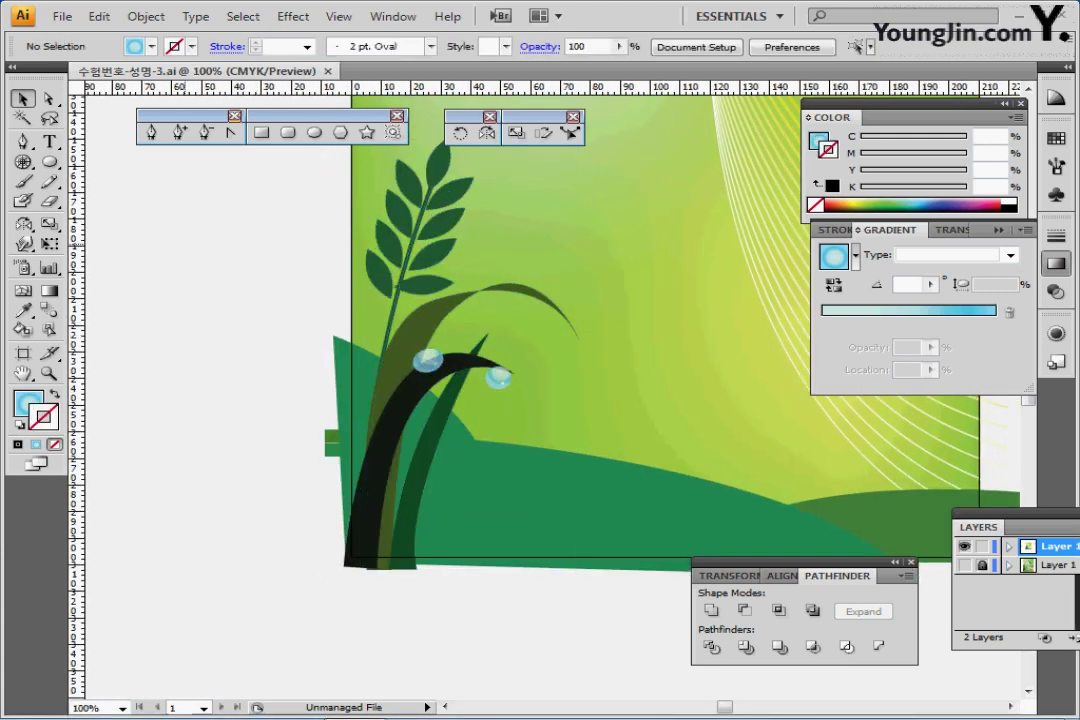
- Select only the leafy plant with its blades and dewdrops, excluding the hill and small rectangles, and nudge it slightly left past the artboard's edge
mouse_move(322, 170)
left_mouse_down()
mouse_move(326, 512)
mouse_move(456, 563)
left_mouse_up()
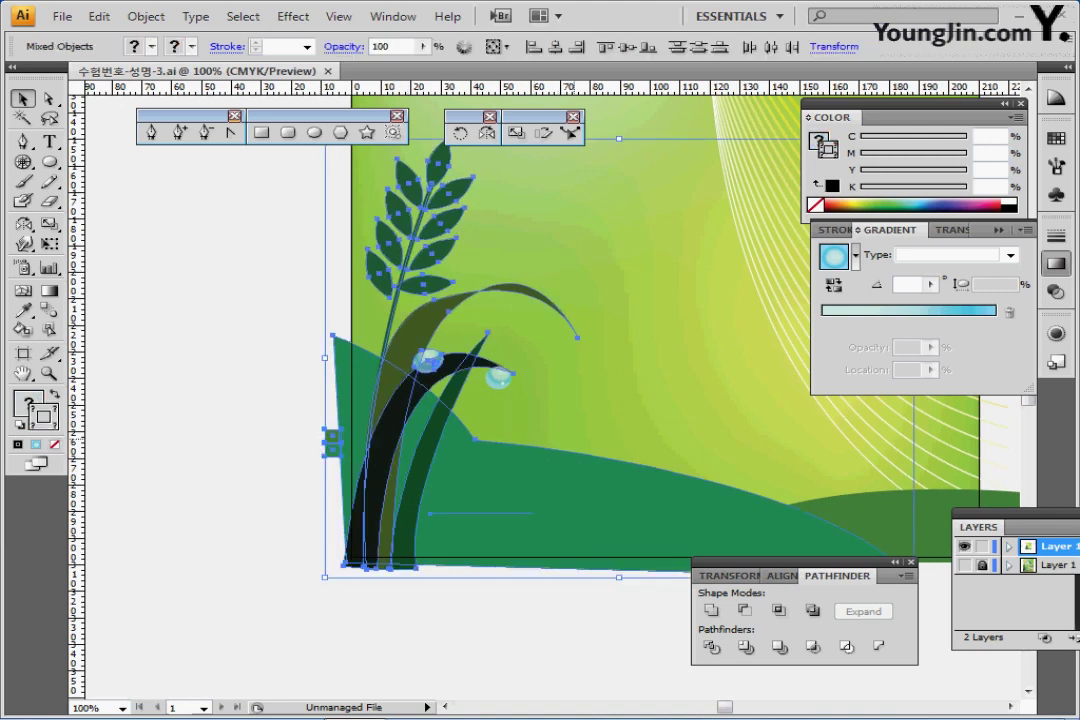
left_click(570, 497, "shift")
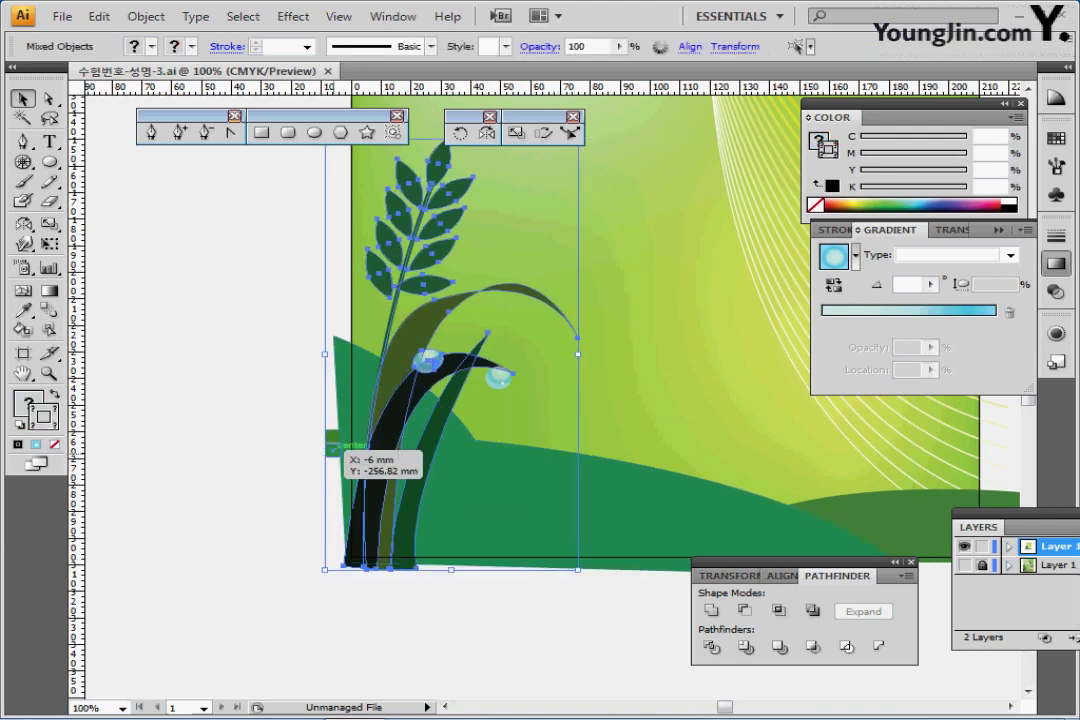
left_click(332, 443, "shift")
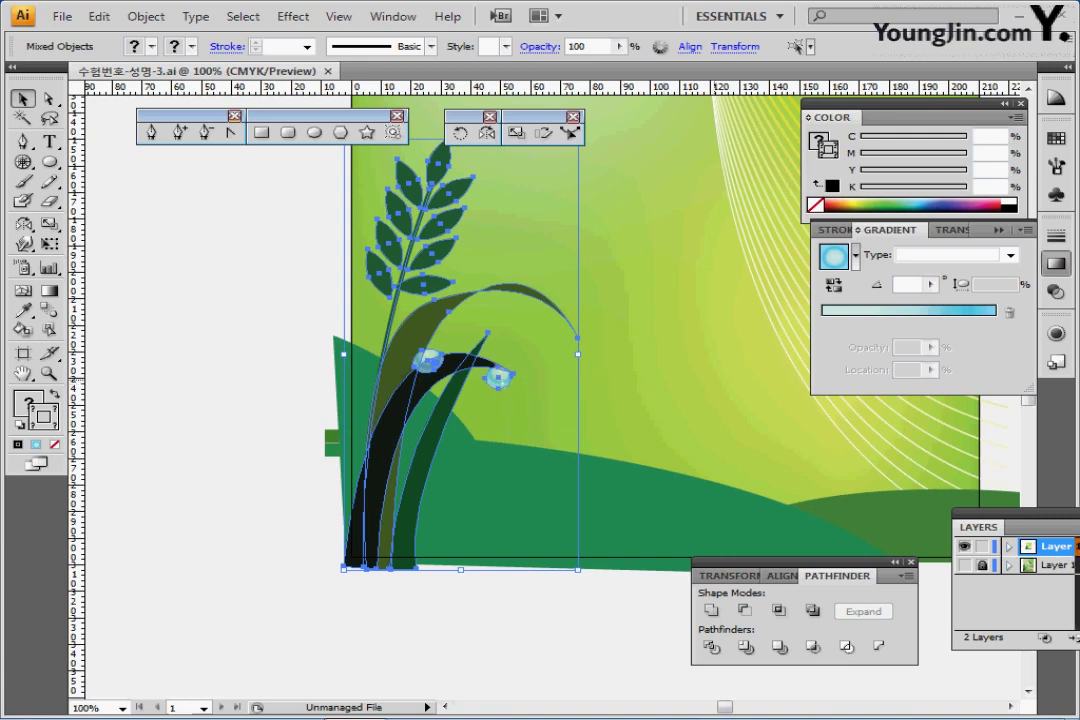
key("Left")
key("Left")
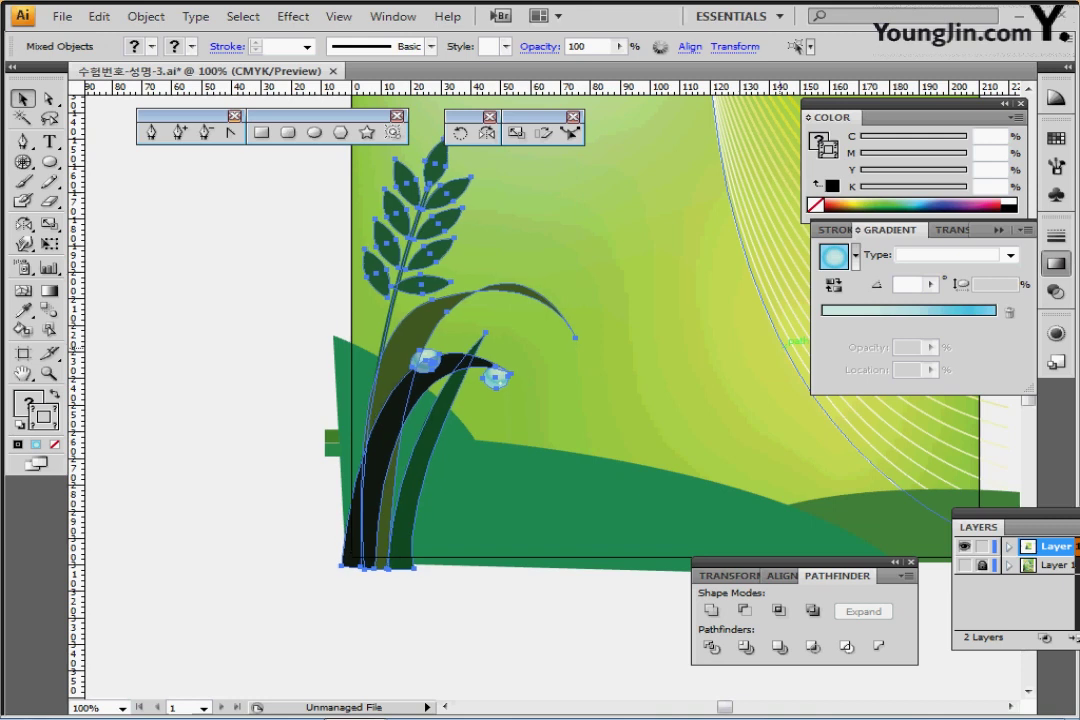
key("Left")
key("Left")
key("Left")
key("Left")
key("Left")
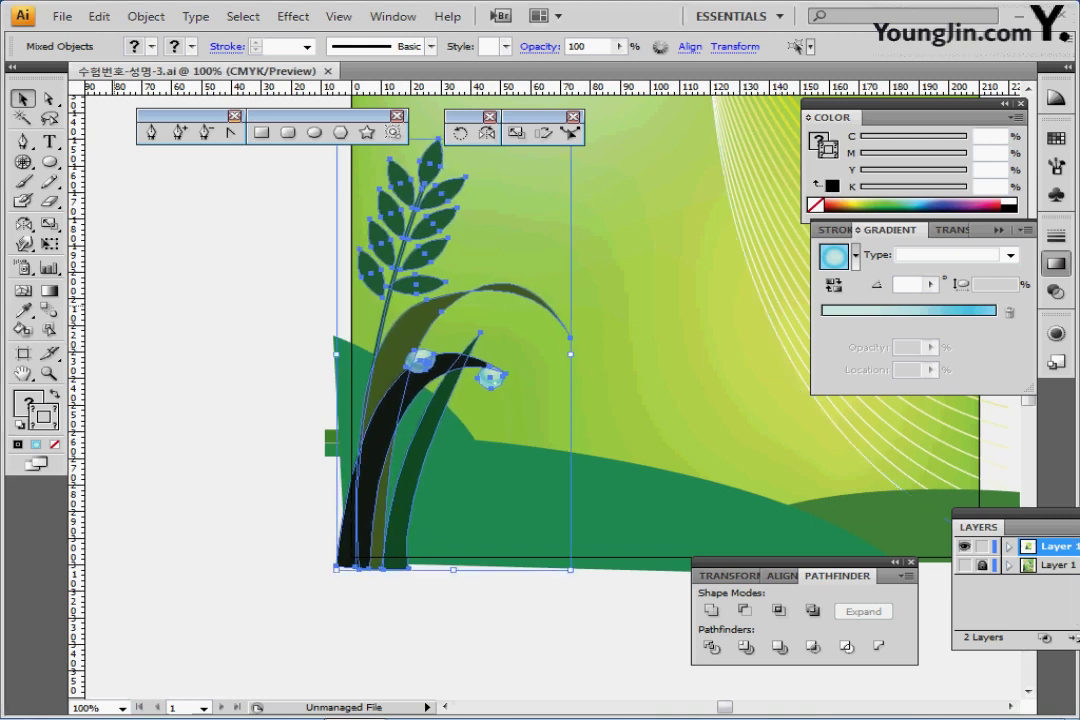
key("ctrl+shift+a")
- Use the Symbol Sprayer to scatter five instances of the house-and-trees symbol over the poster, and shift the set slightly up and left
left_click(22, 268)
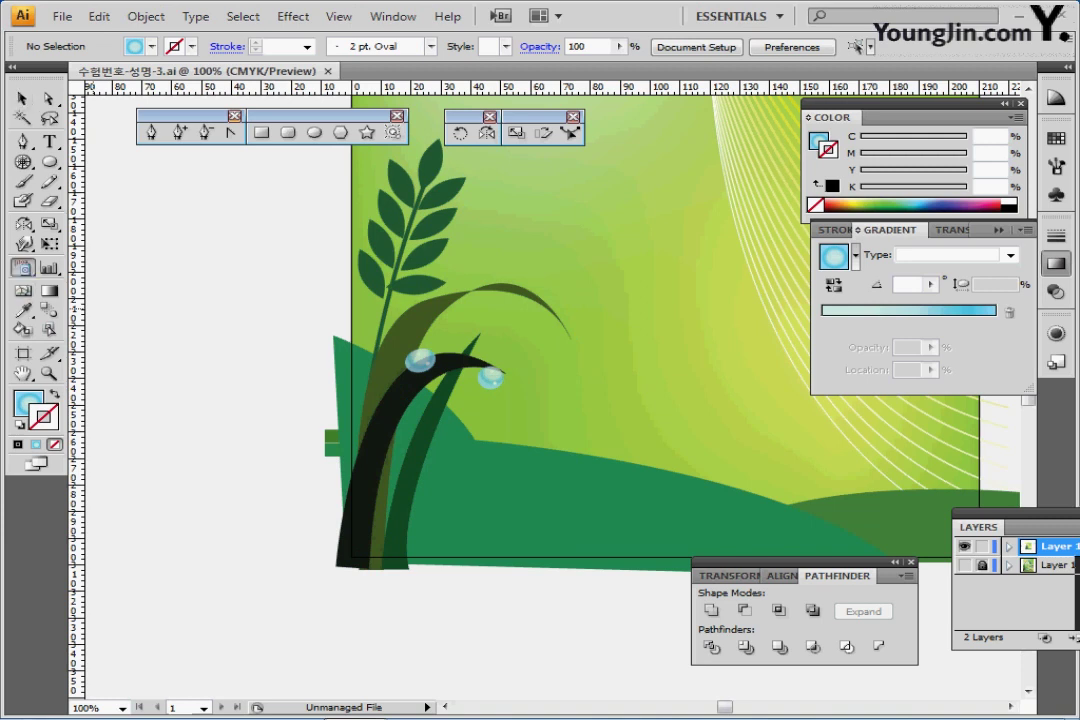
left_click(483, 358, "ctrl+alt")
key("ctrl+minus")
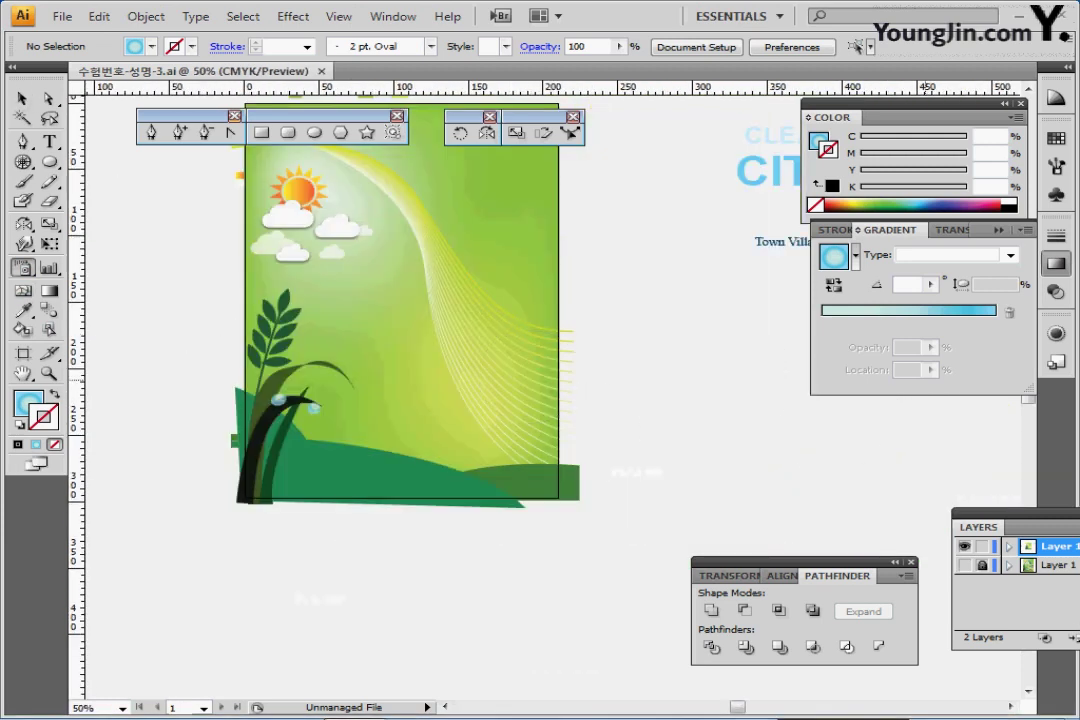
left_click(1056, 263)
left_click(1056, 194)
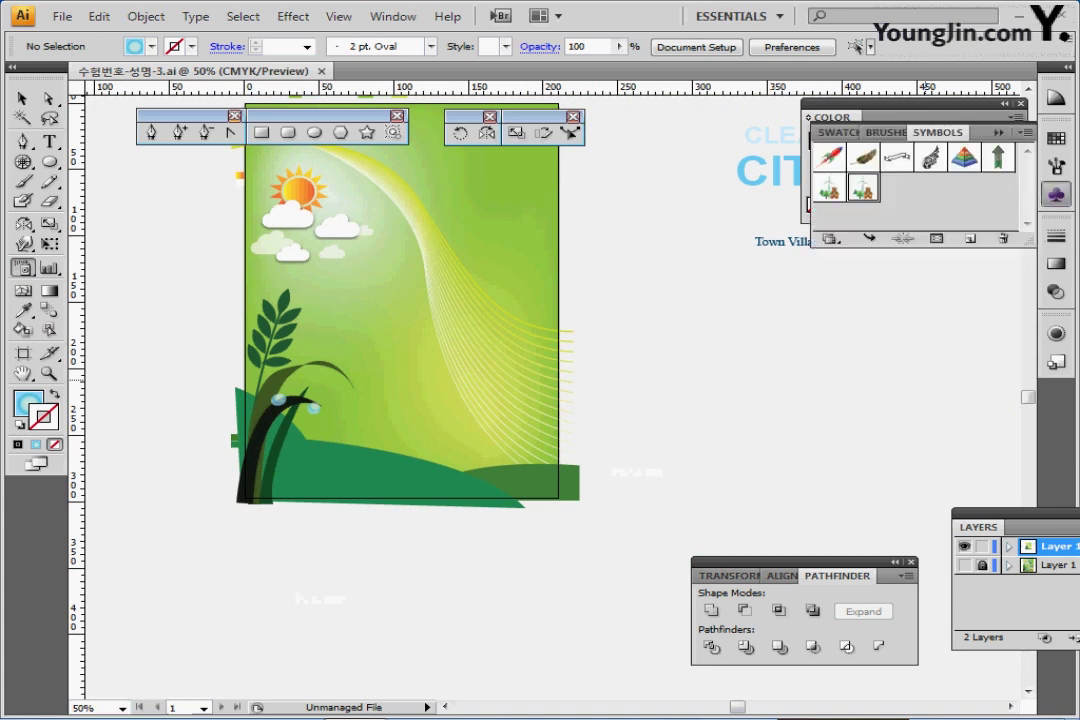
left_click(1056, 194)
left_click_drag(468, 292, 592, 309)
left_click(592, 309, "ctrl")
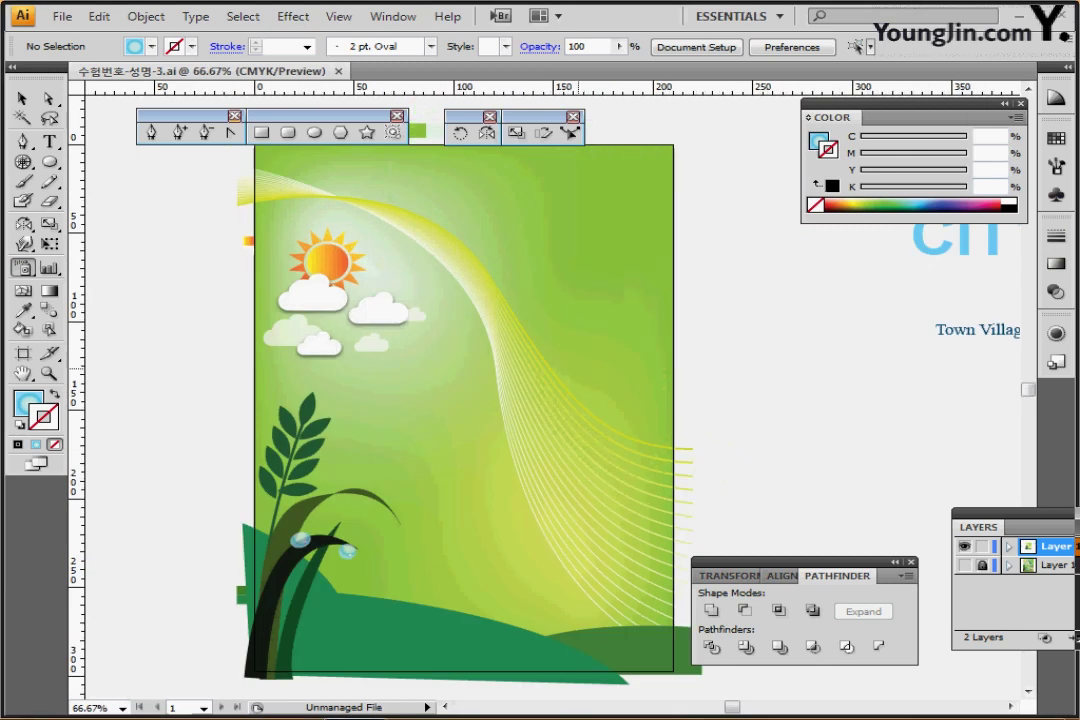
left_click_drag(578, 369, 534, 354)
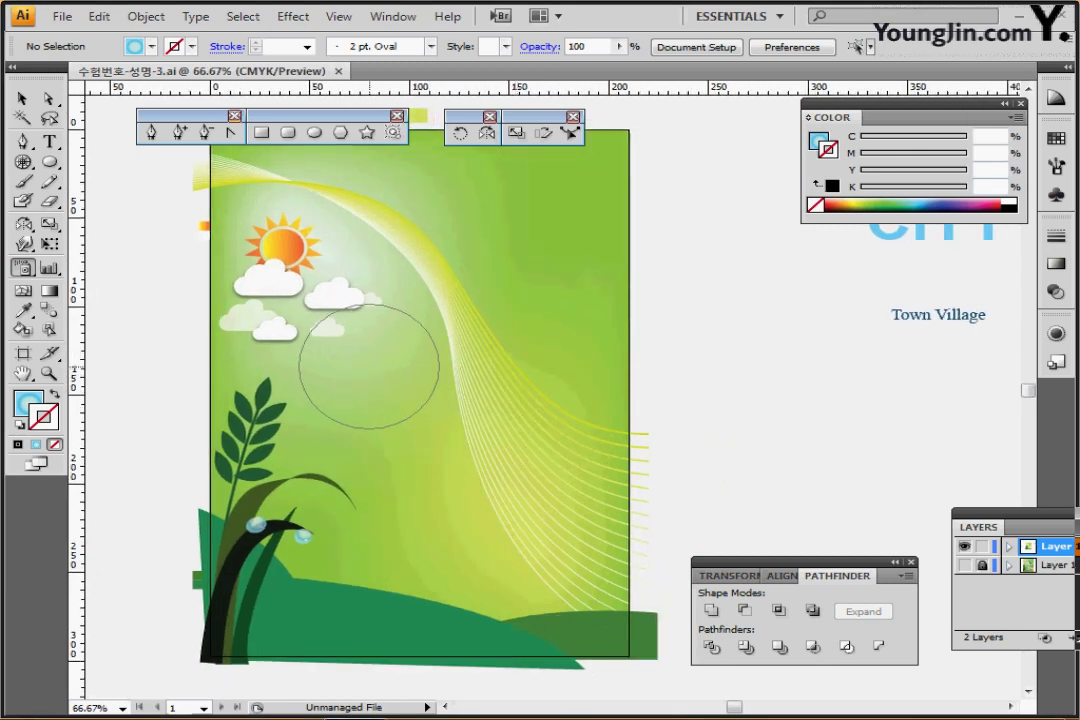
left_click(368, 366)
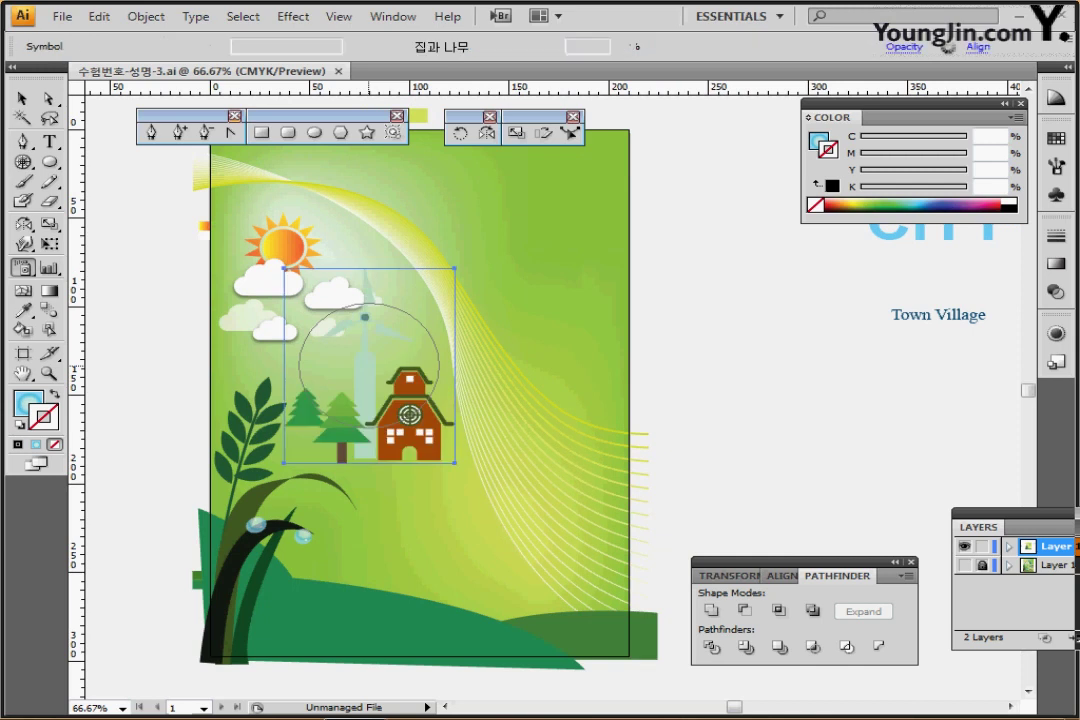
left_click(370, 540)
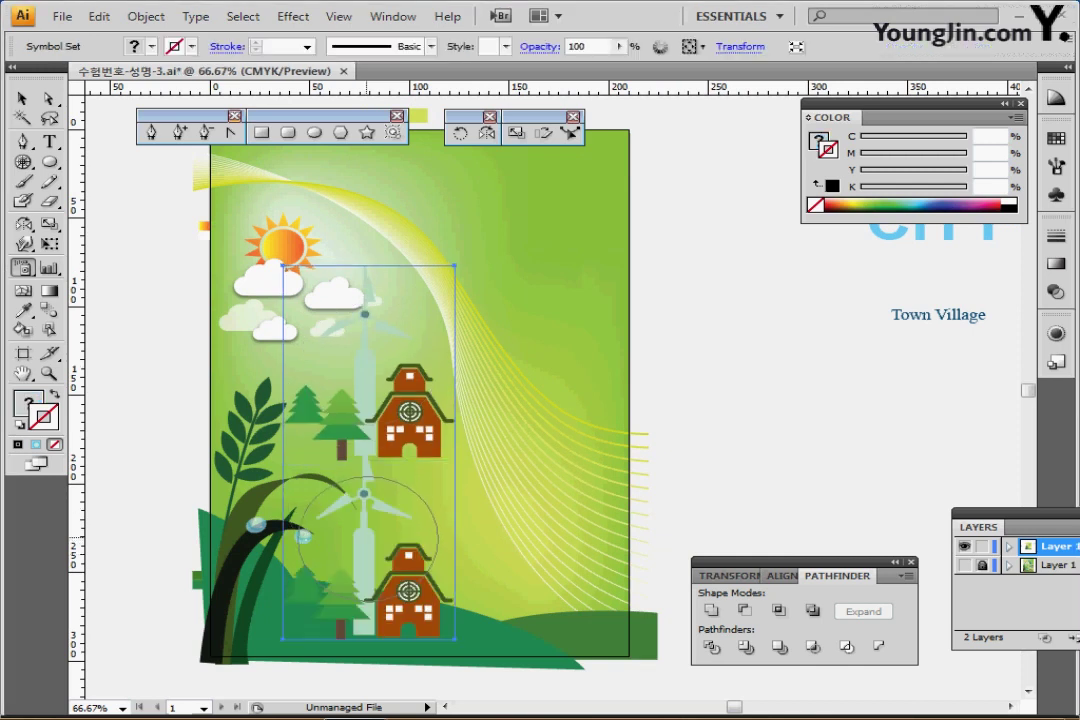
left_click(522, 576)
left_click(562, 450)
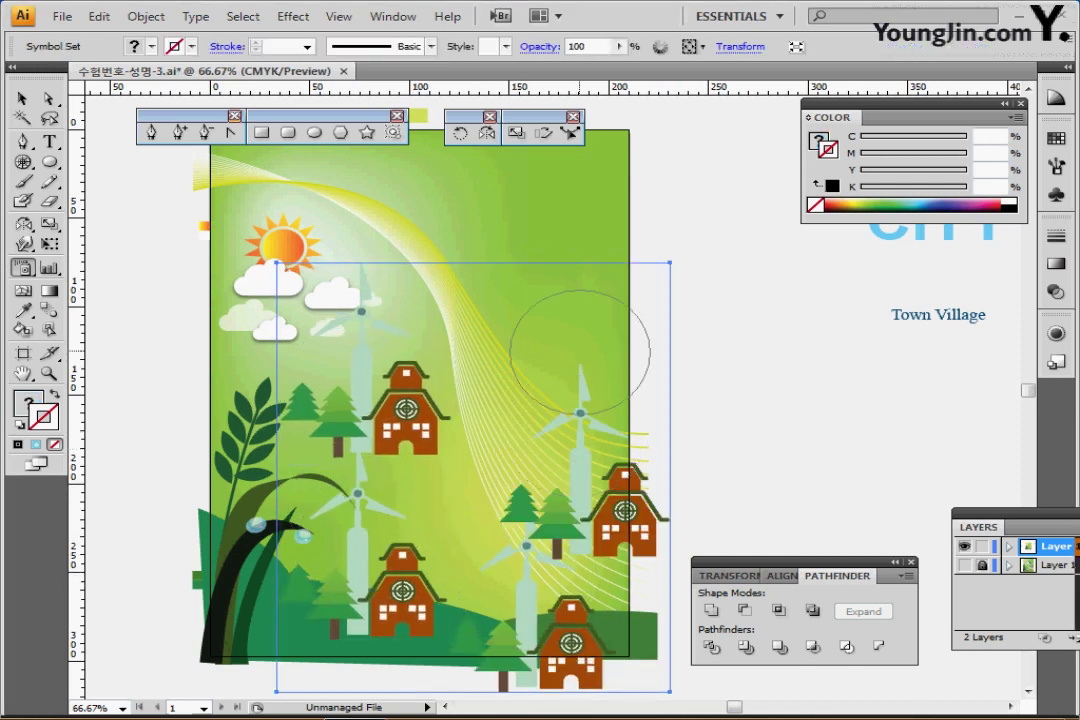
left_click(551, 325)
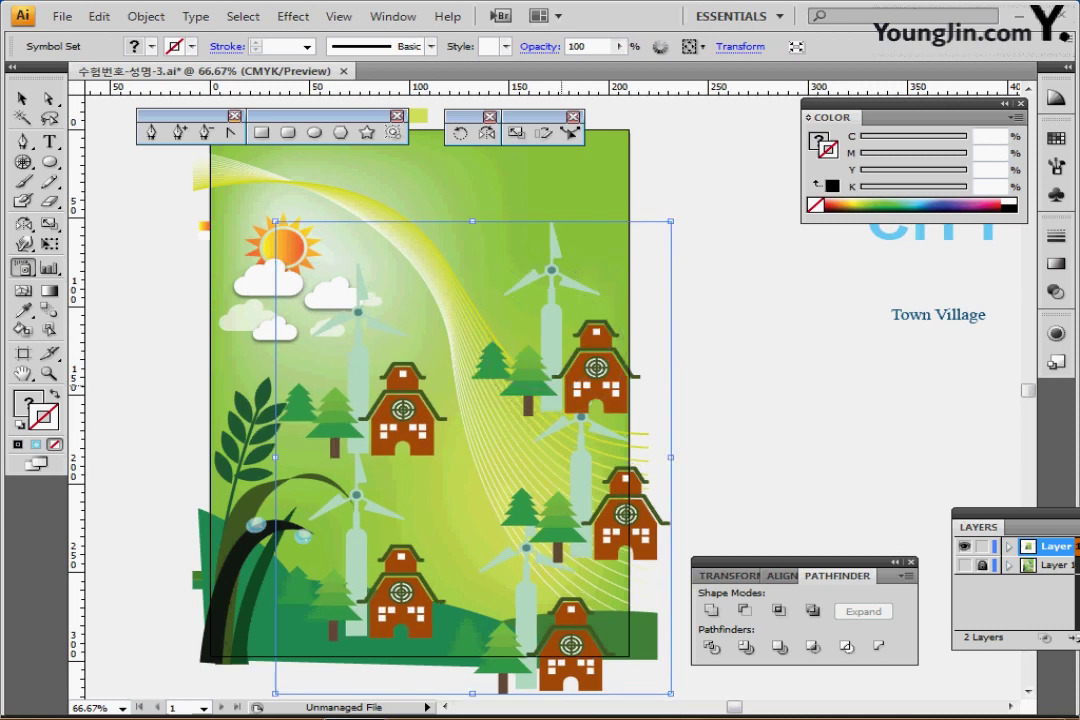
left_click_drag(603, 417, 580, 377)
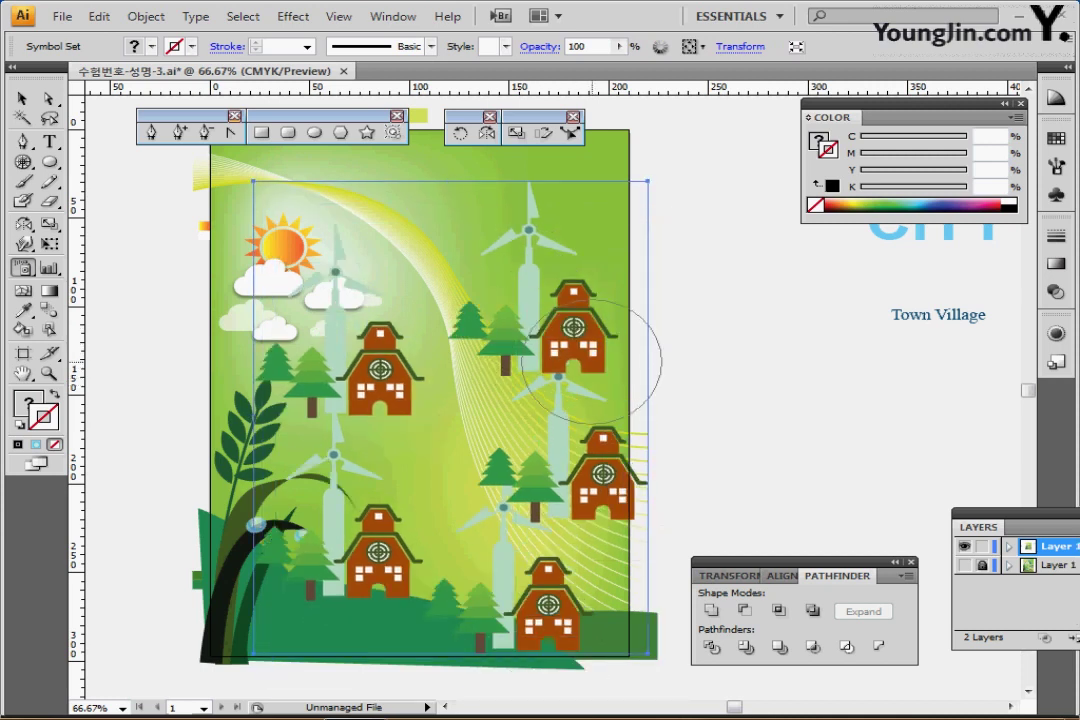
- Float the symbolism tool set and use the Symbol Sizer to shrink the two house symbols on the poster's left half
left_click_drag(22, 268, 237, 300)
mouse_move(165, 268)
left_mouse_down()
mouse_move(343, 159)
mouse_move(232, 157)
left_mouse_up()
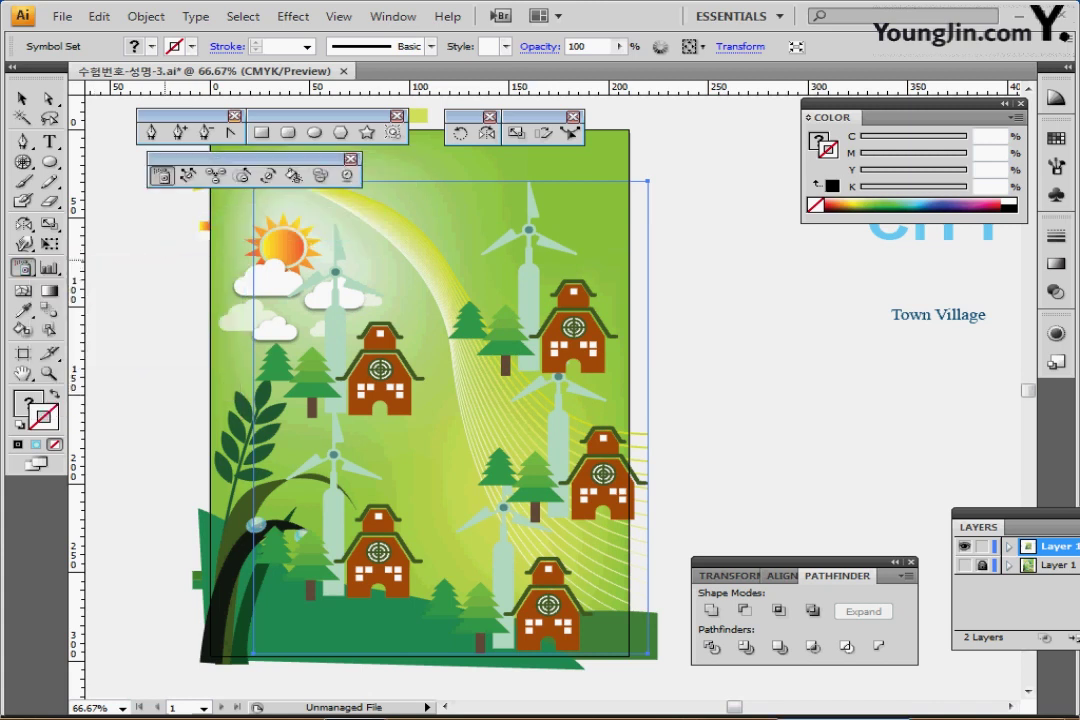
left_click(241, 175)
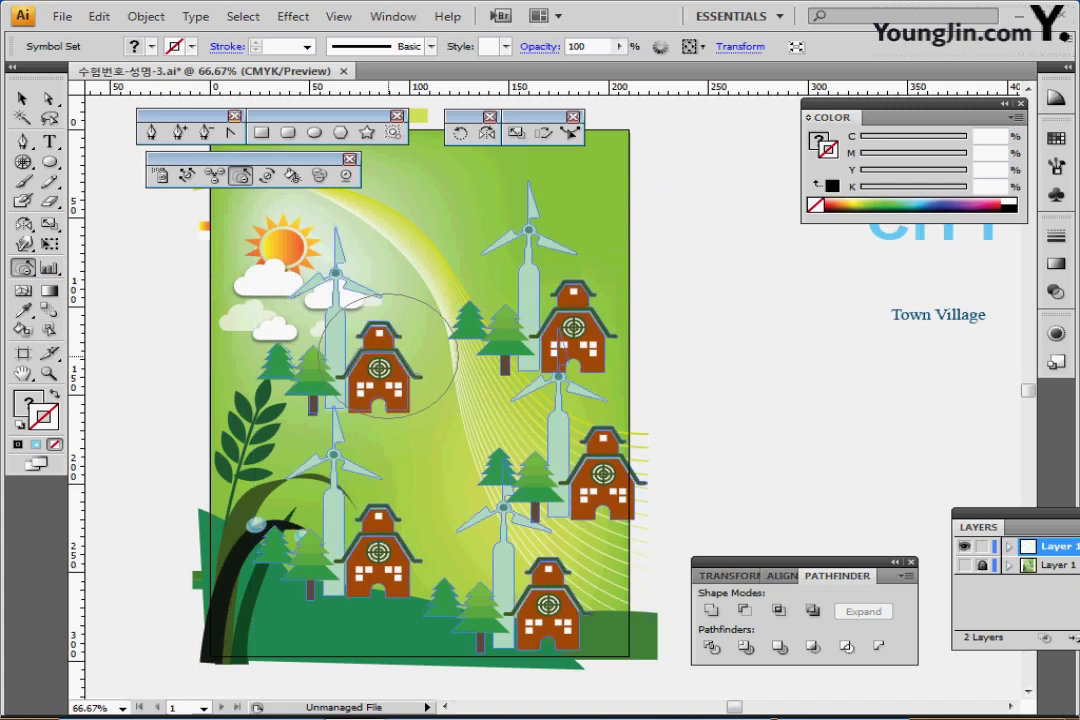
mouse_move(388, 355)
left_mouse_down()
mouse_move(357, 350)
mouse_move(366, 345)
left_mouse_up()
left_click(362, 331, "alt")
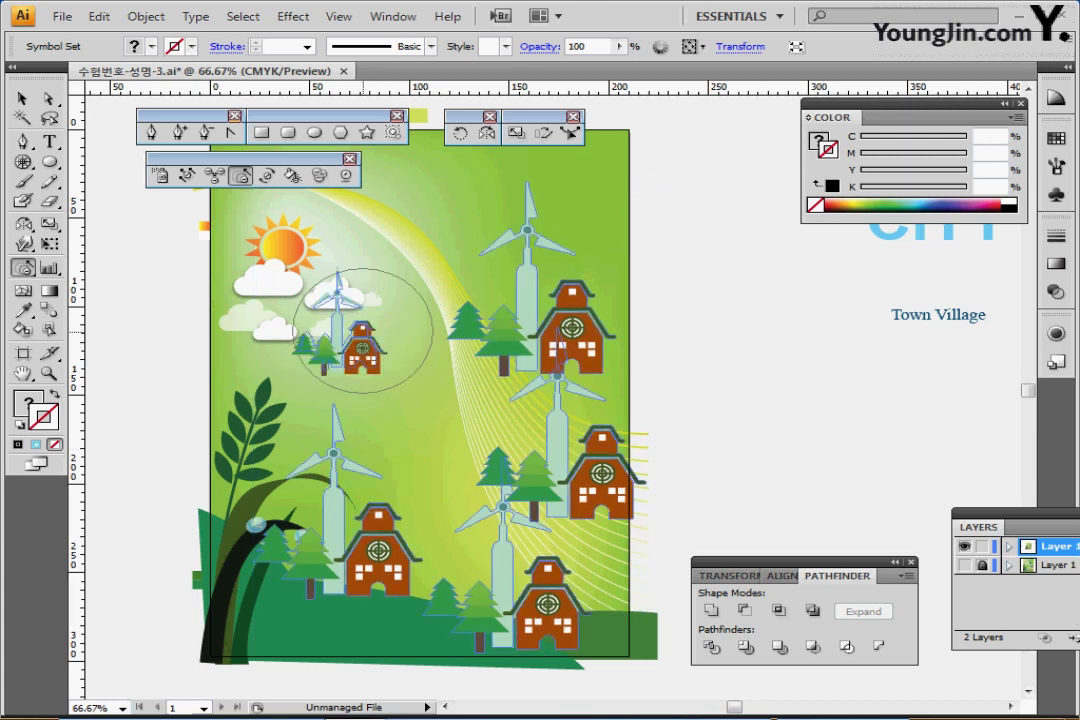
left_click(368, 534, "alt")
left_click_drag(368, 532, 371, 532)
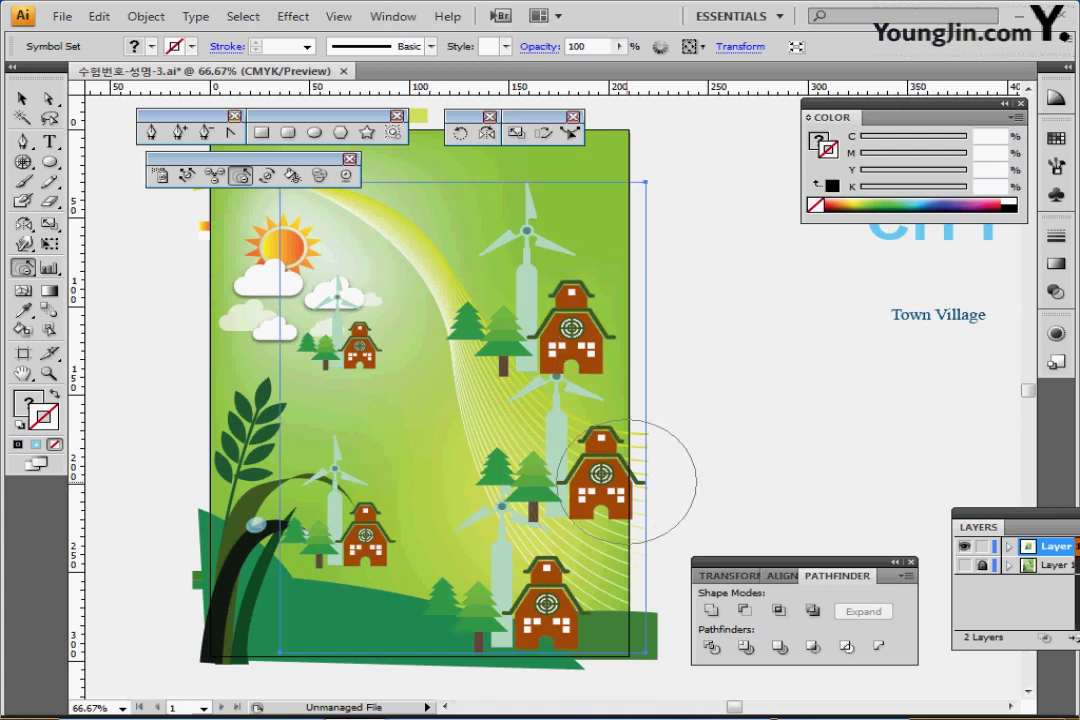
- Move the symbol set a little further up and left and shrink the middle house symbol on the poster's right side
left_click(632, 470)
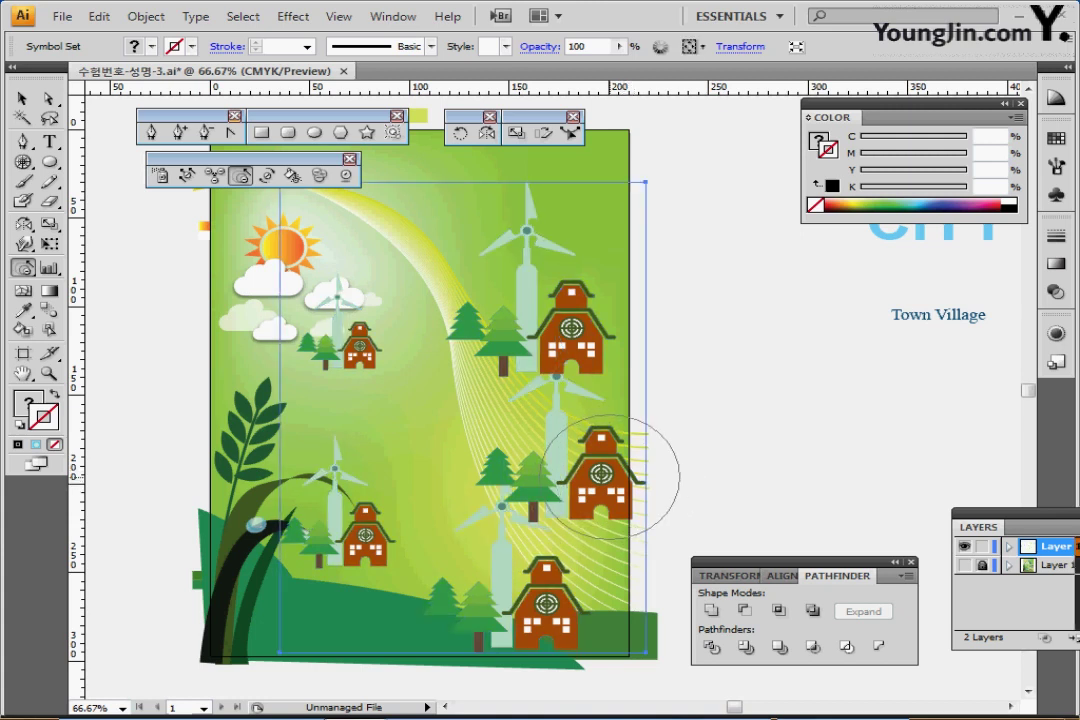
left_click(609, 477)
left_click(609, 477)
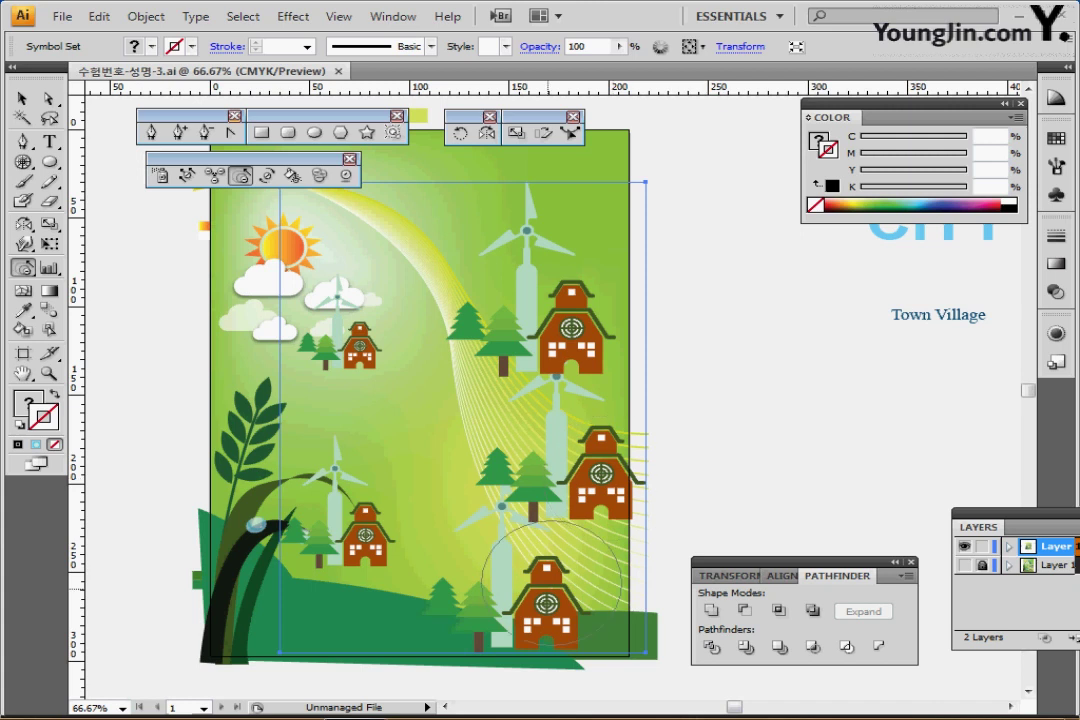
left_click_drag(556, 574, 533, 556)
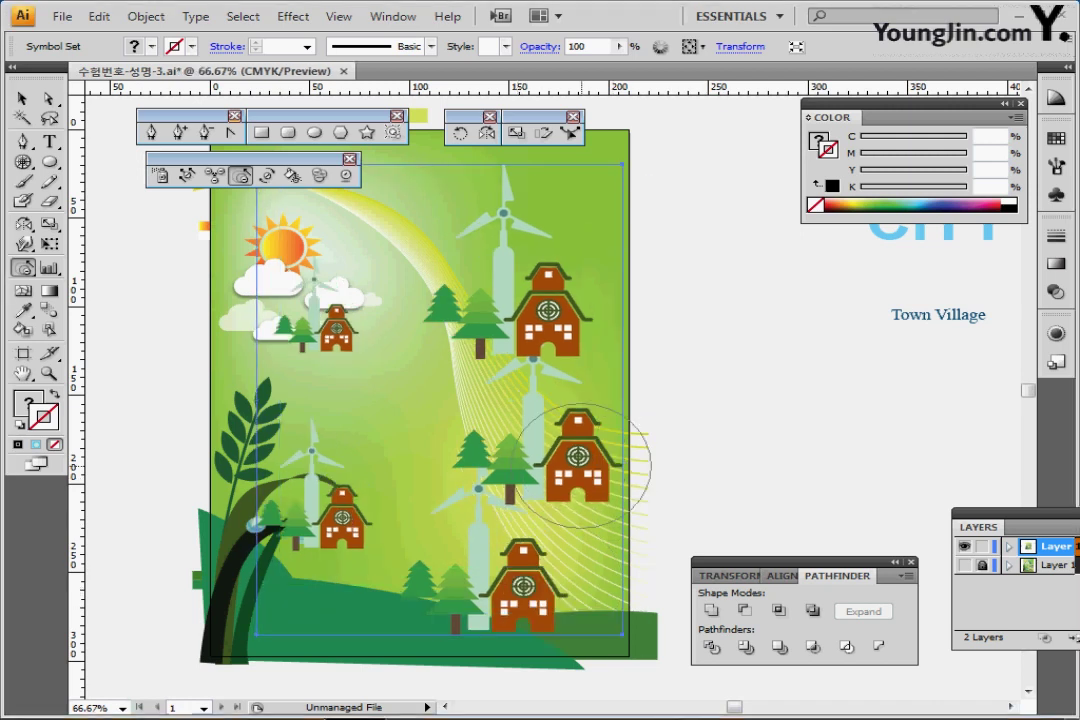
mouse_move(578, 451)
left_mouse_down()
mouse_move(537, 416)
mouse_move(570, 455)
left_mouse_up()
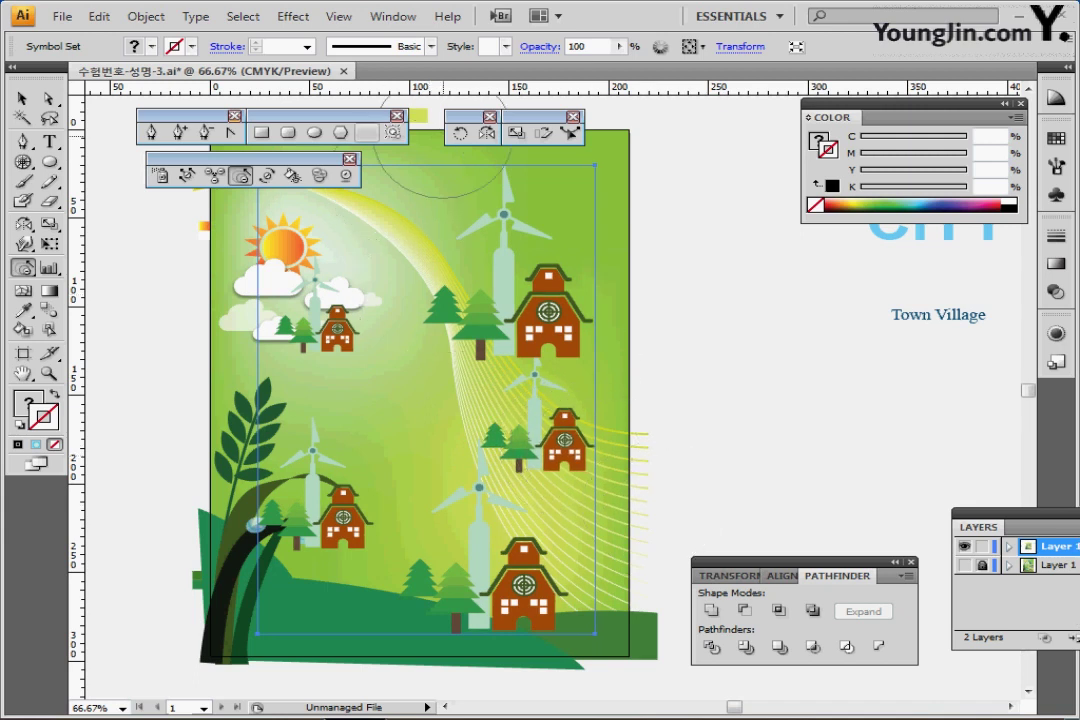
- Use the Symbol Shifter to line up three house symbols along the hills and reposition the two upper ones below the clouds and beside the curves
left_click(187, 175)
mouse_move(369, 330)
left_mouse_down()
mouse_move(385, 357)
mouse_move(366, 344)
mouse_move(362, 313)
mouse_move(370, 352)
mouse_move(388, 357)
left_mouse_up()
mouse_move(333, 495)
left_mouse_down()
mouse_move(335, 546)
mouse_move(370, 563)
mouse_move(335, 554)
mouse_move(353, 573)
mouse_move(352, 543)
left_mouse_up()
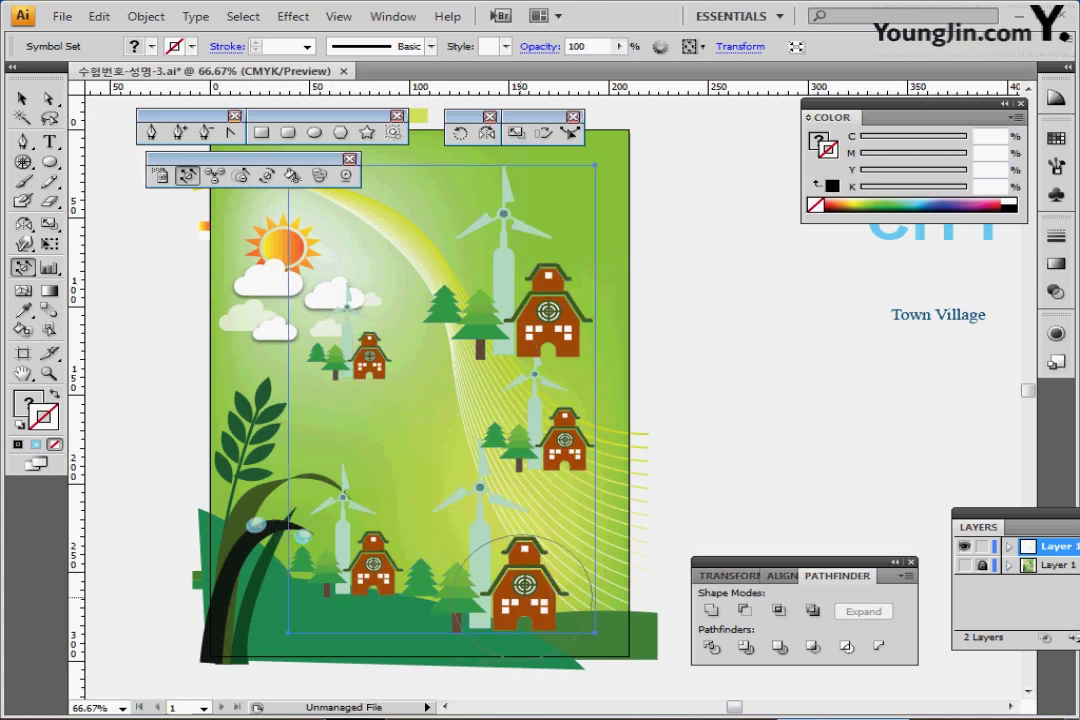
mouse_move(524, 588)
left_mouse_down()
mouse_move(583, 494)
mouse_move(535, 431)
mouse_move(595, 549)
mouse_move(570, 526)
mouse_move(608, 584)
mouse_move(596, 584)
mouse_move(601, 574)
mouse_move(522, 583)
left_mouse_up()
mouse_move(592, 590)
left_mouse_down()
mouse_move(506, 340)
mouse_move(531, 366)
mouse_move(533, 353)
left_mouse_up()
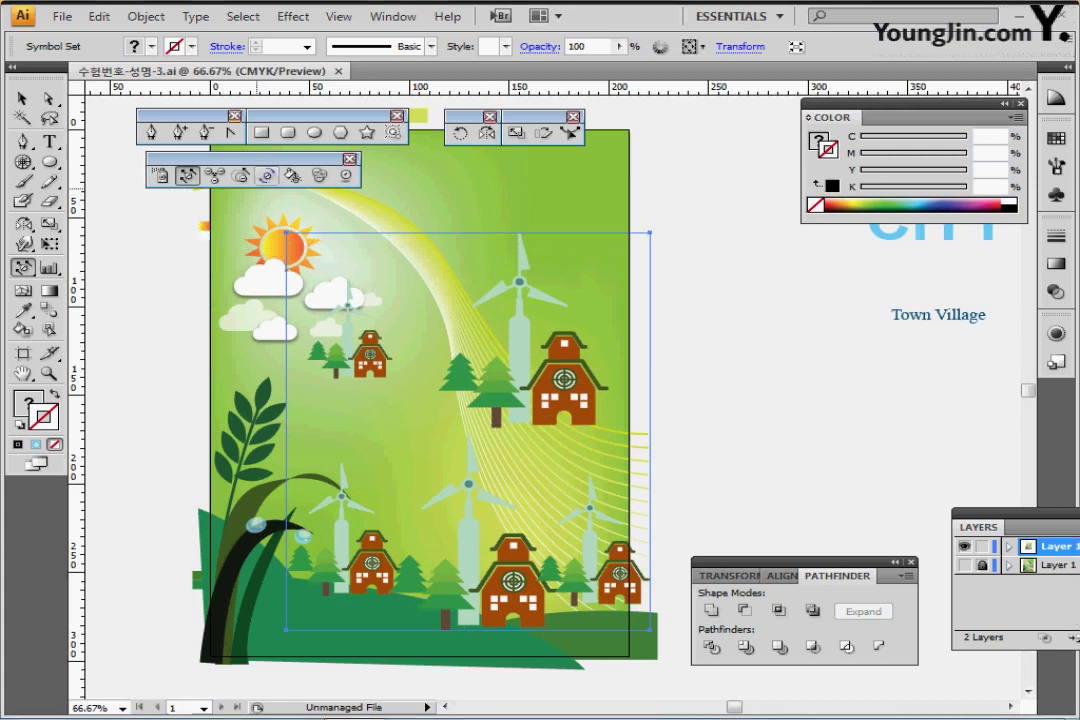
- Use the Symbol Spinner to tilt the large upper-right symbol clockwise, and the large hill symbol and small upper-left symbol counterclockwise
left_click(266, 175)
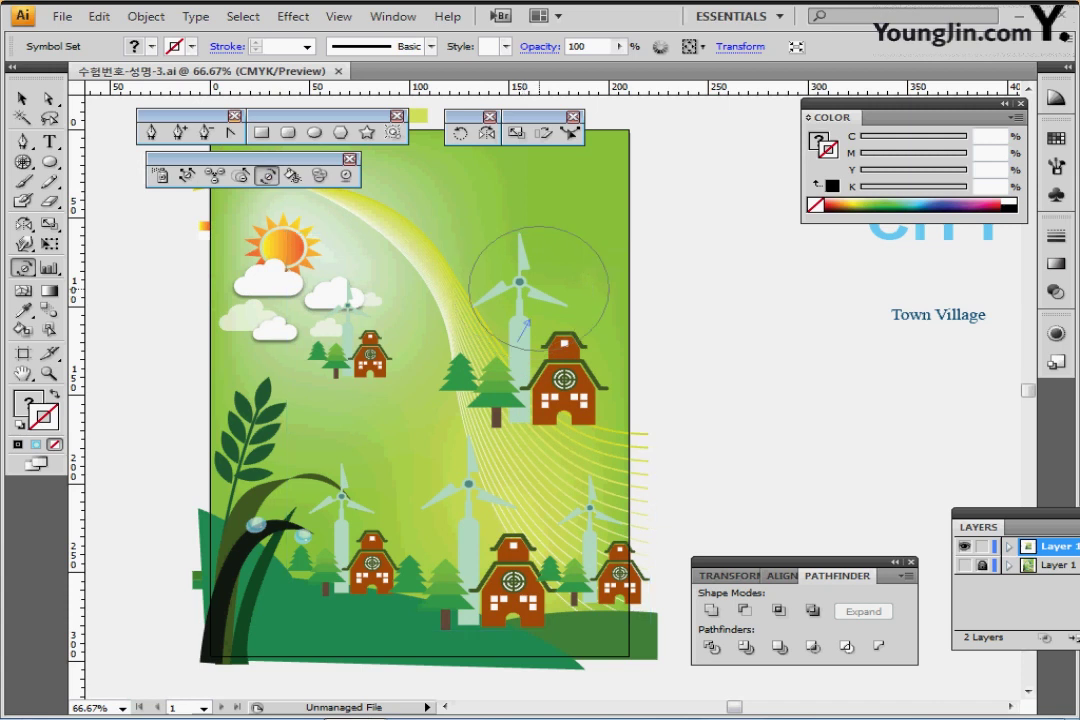
mouse_move(545, 286)
left_mouse_down()
mouse_move(520, 282)
mouse_move(531, 285)
left_mouse_up()
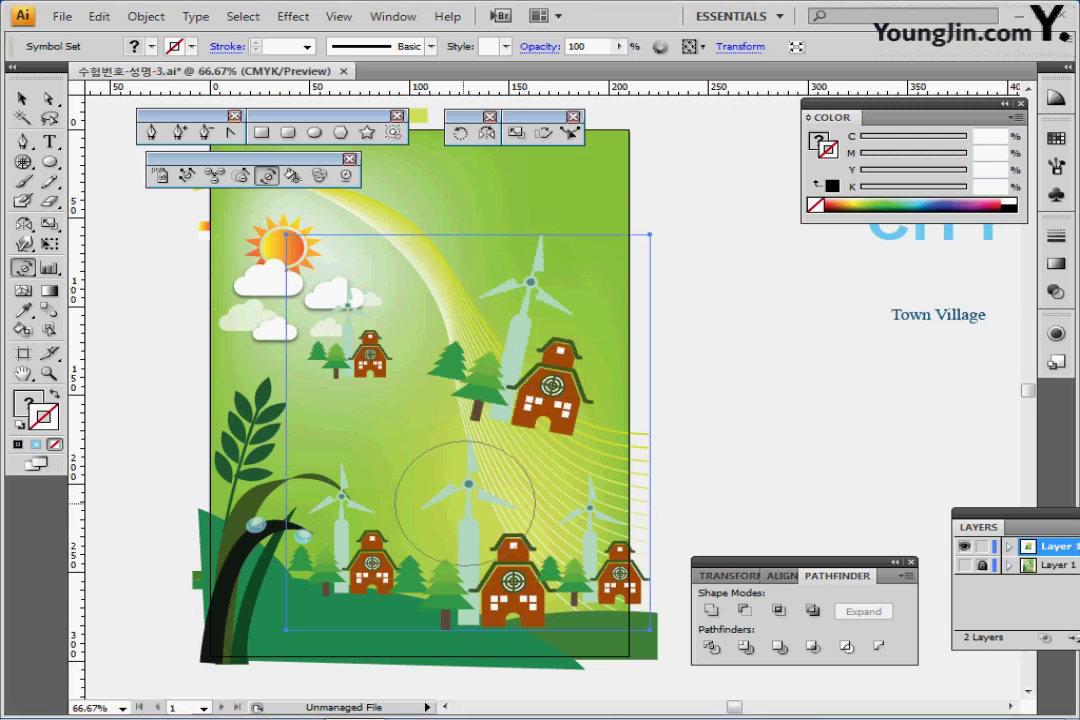
left_click_drag(465, 504, 450, 497)
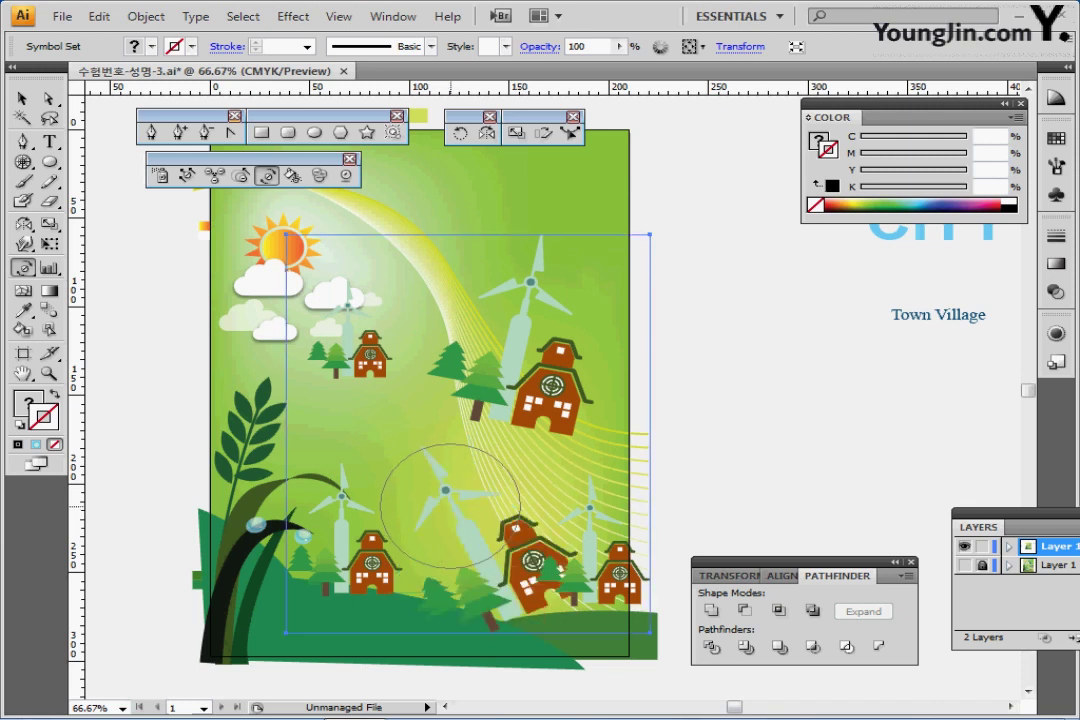
left_click_drag(350, 337, 381, 331)
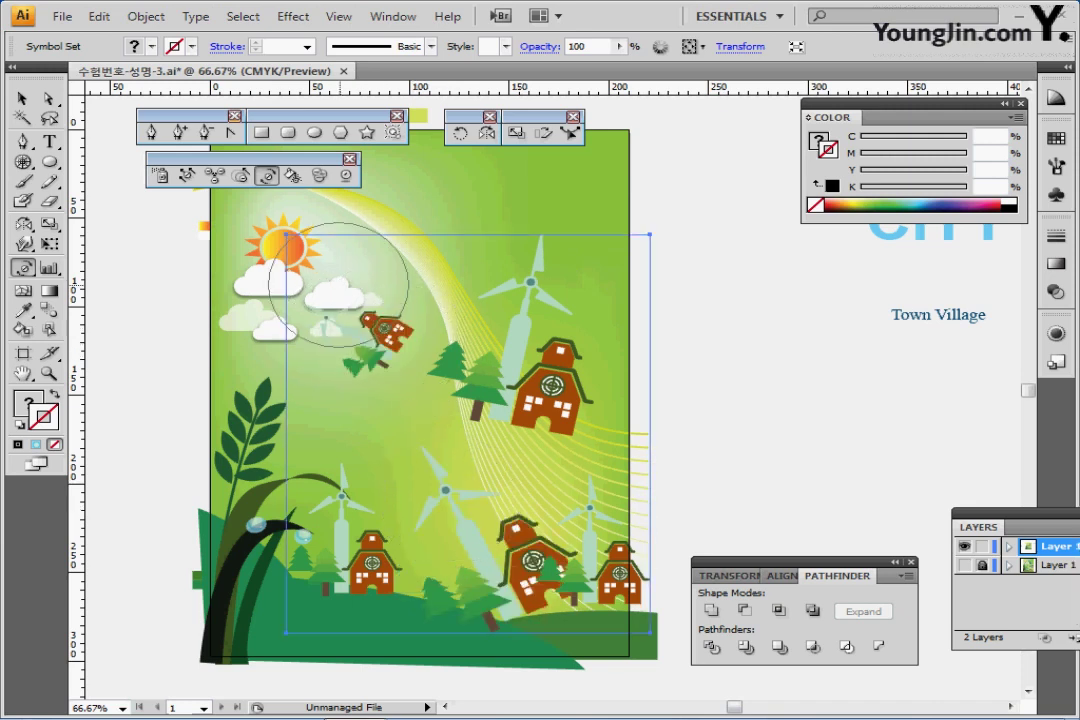
left_click_drag(338, 279, 364, 310)
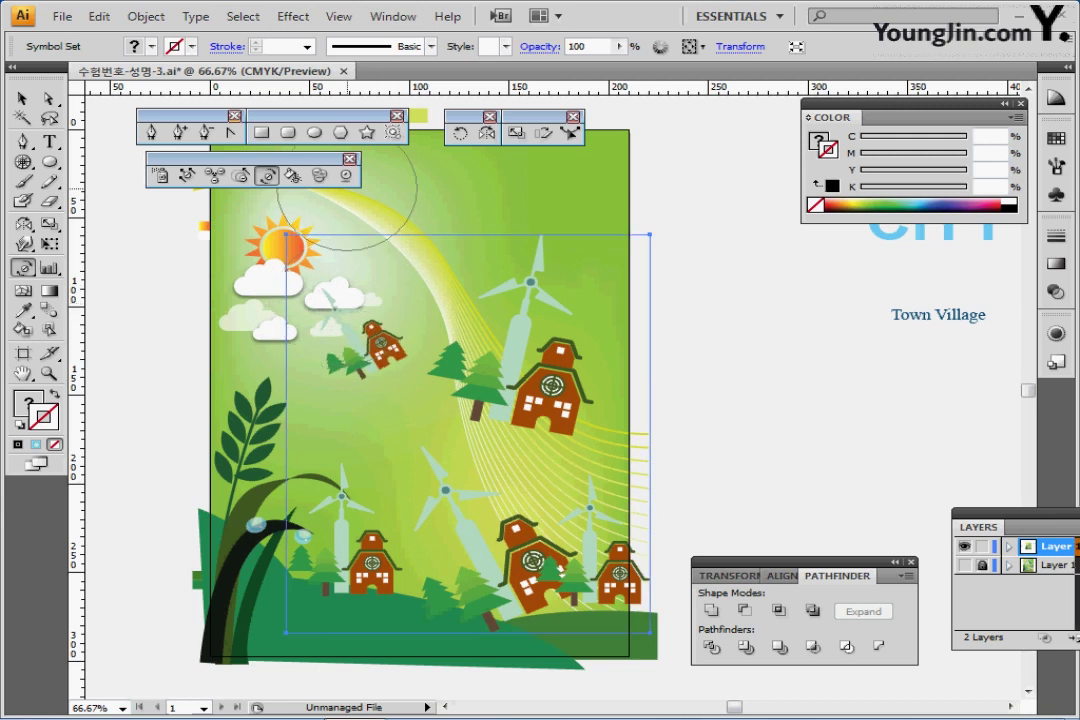
- Use the Symbol Shifter to lower the small upper-left symbol below the clouds, and scale the symbol set down to the poster's right edge
left_click(186, 176)
left_click_drag(386, 337, 374, 384)
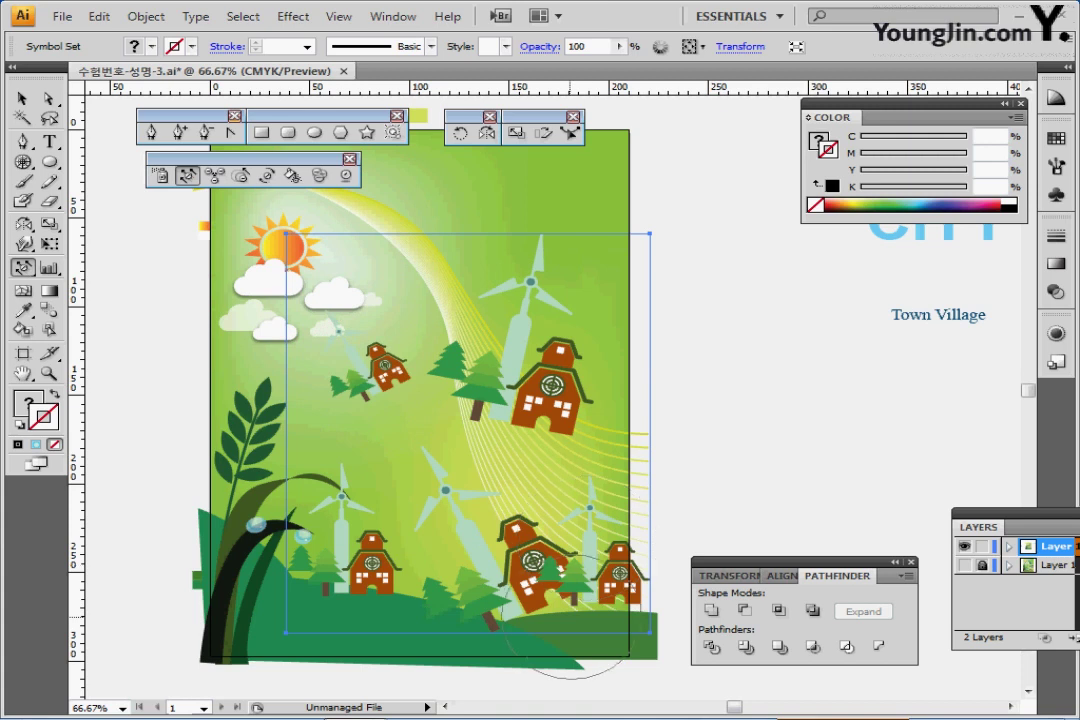
left_click_drag(650, 233, 628, 257)
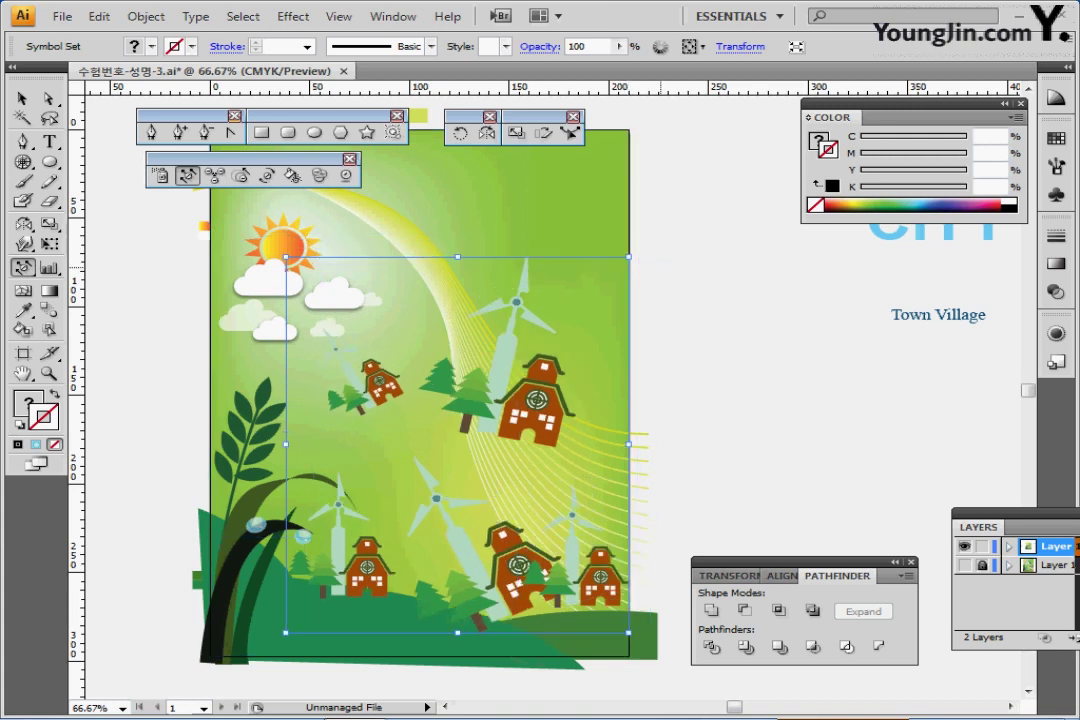
- Shift the large tilted house symbol on the hill slightly left and down within the symbol set
left_click(505, 577)
left_click(499, 574)
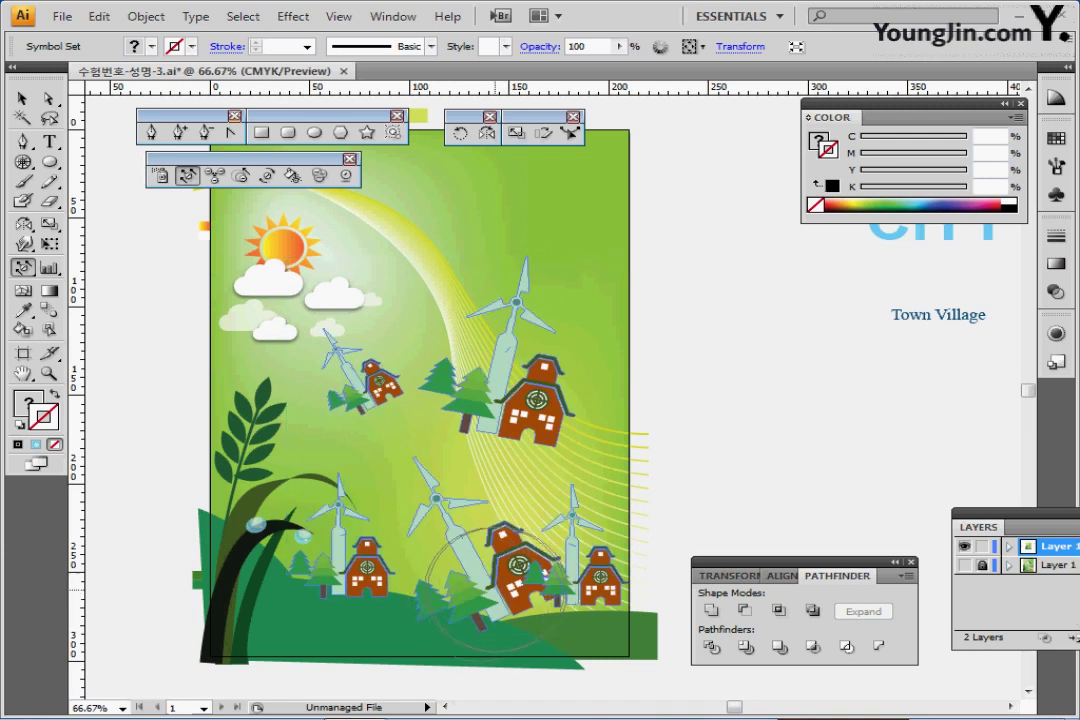
left_click_drag(505, 566, 487, 578)
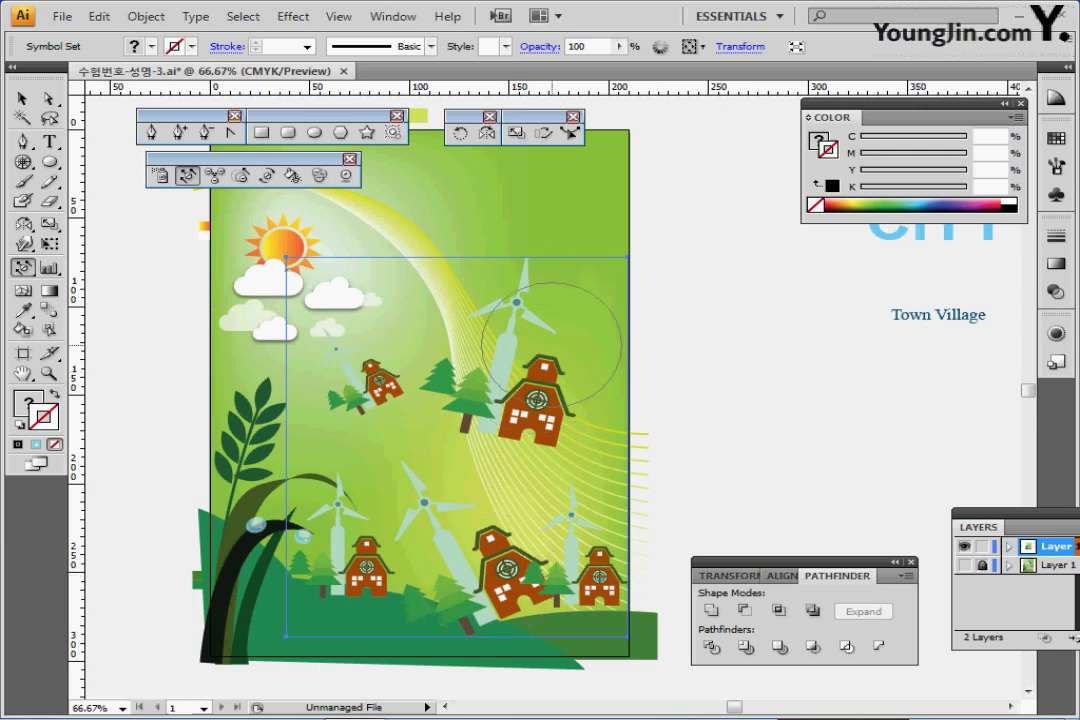
left_click_drag(551, 343, 551, 343)
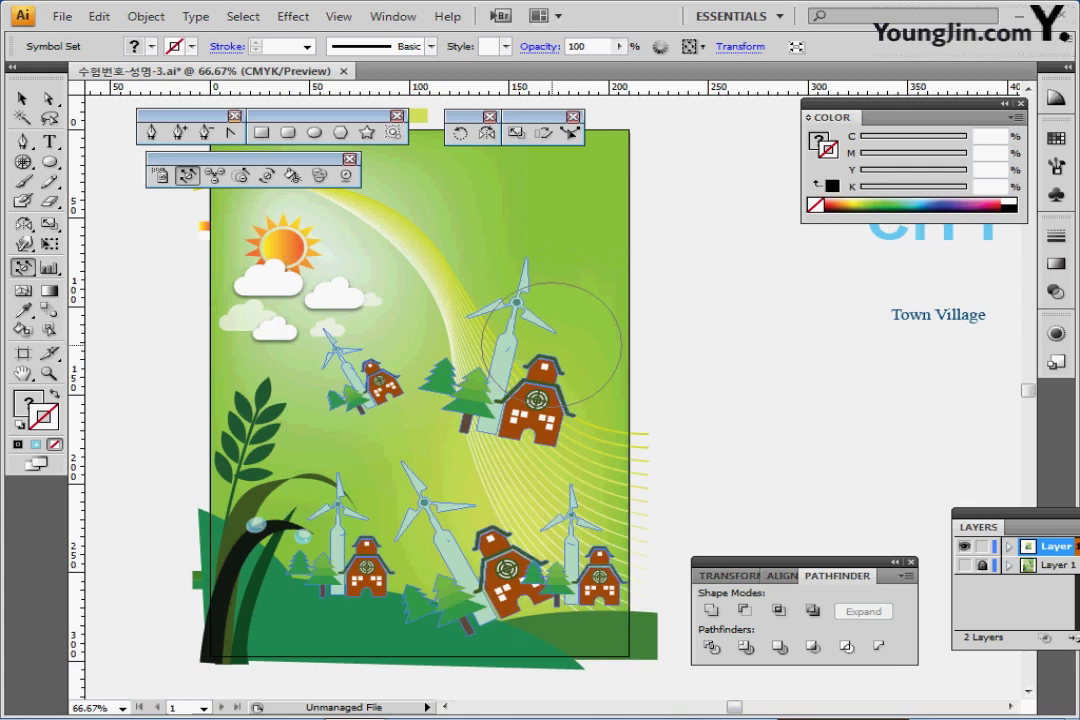
- Use the Symbol Screener to fade the small house symbol below the clouds
scroll(428, 502, "up", 10)
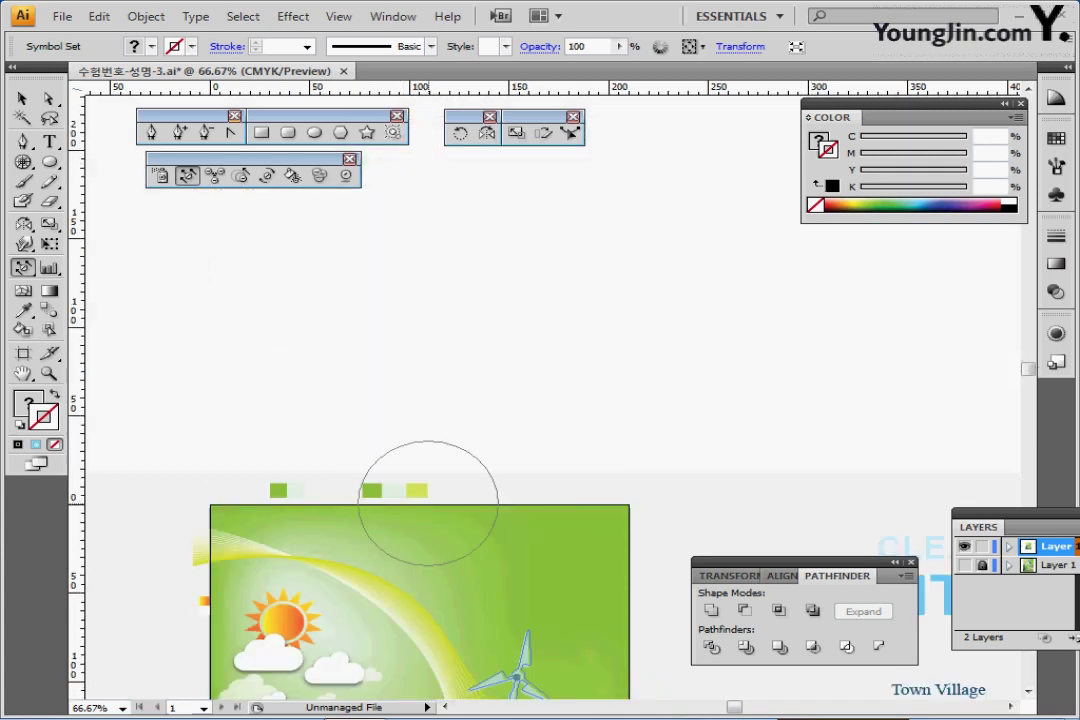
scroll(440, 530, "down", 10)
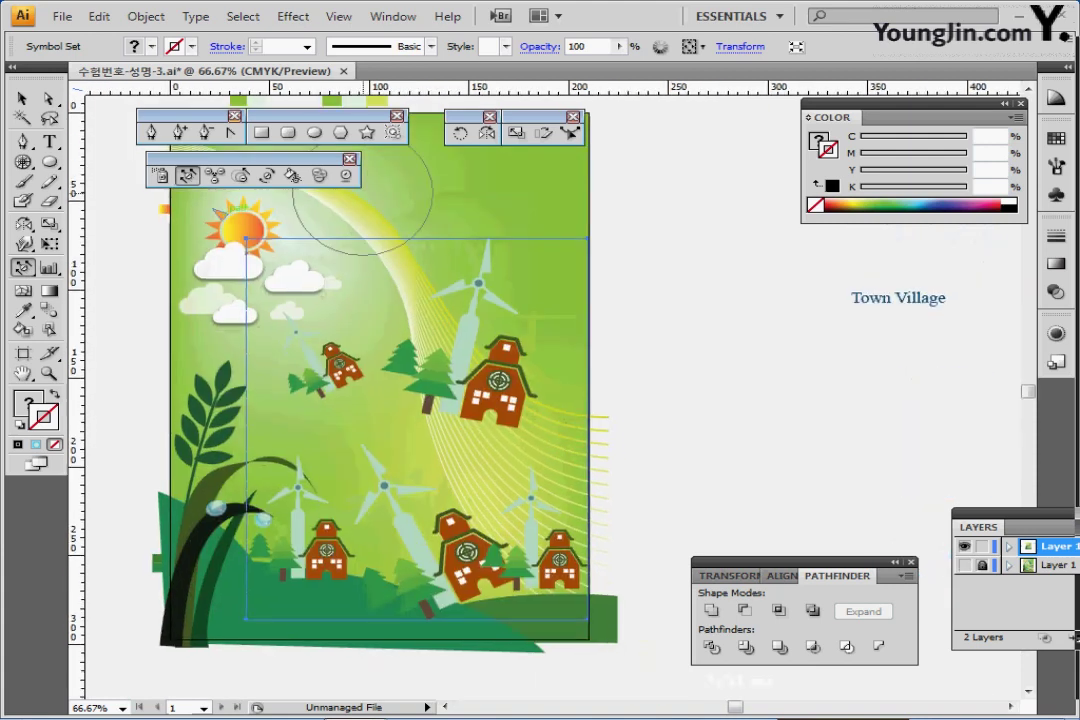
left_click(319, 175)
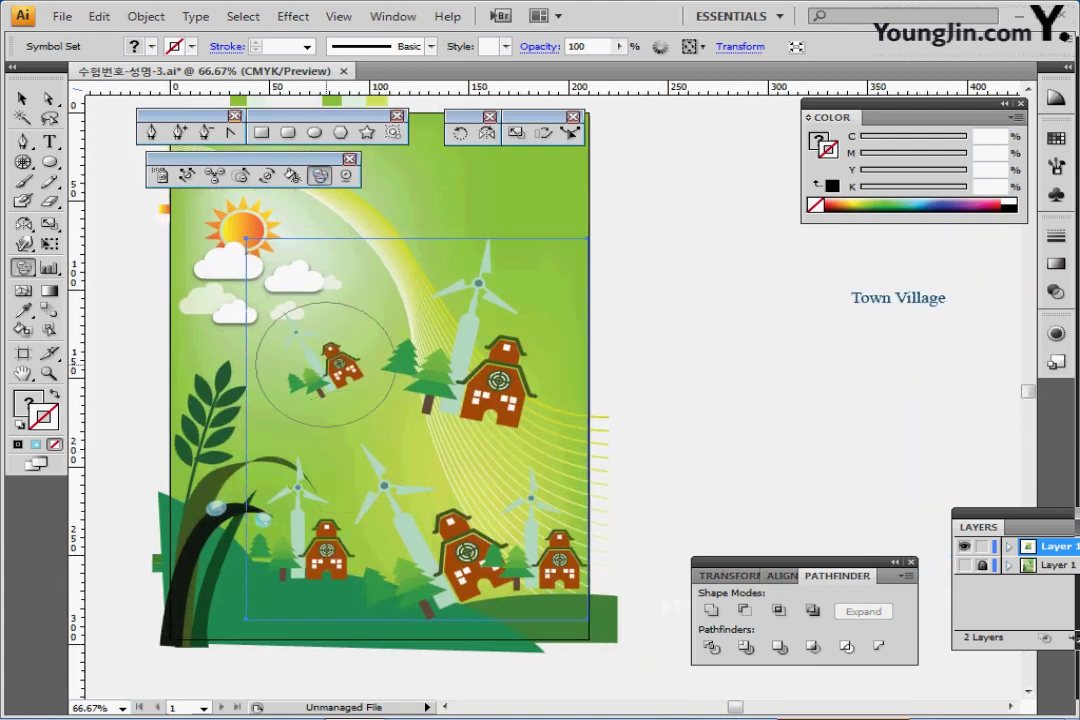
left_click(326, 364)
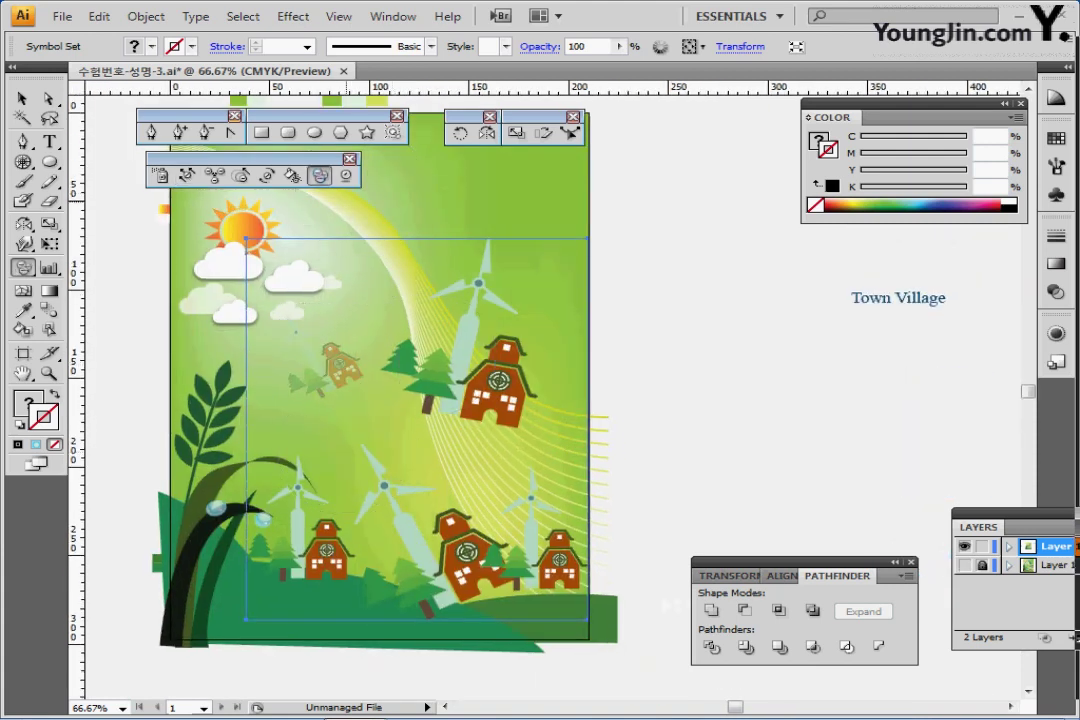
- Float and expand the Swatches panel, and use the Symbol Stainer to tint the left hill symbol green (C=85 M=10 Y=100 K=10)
left_click(293, 175)
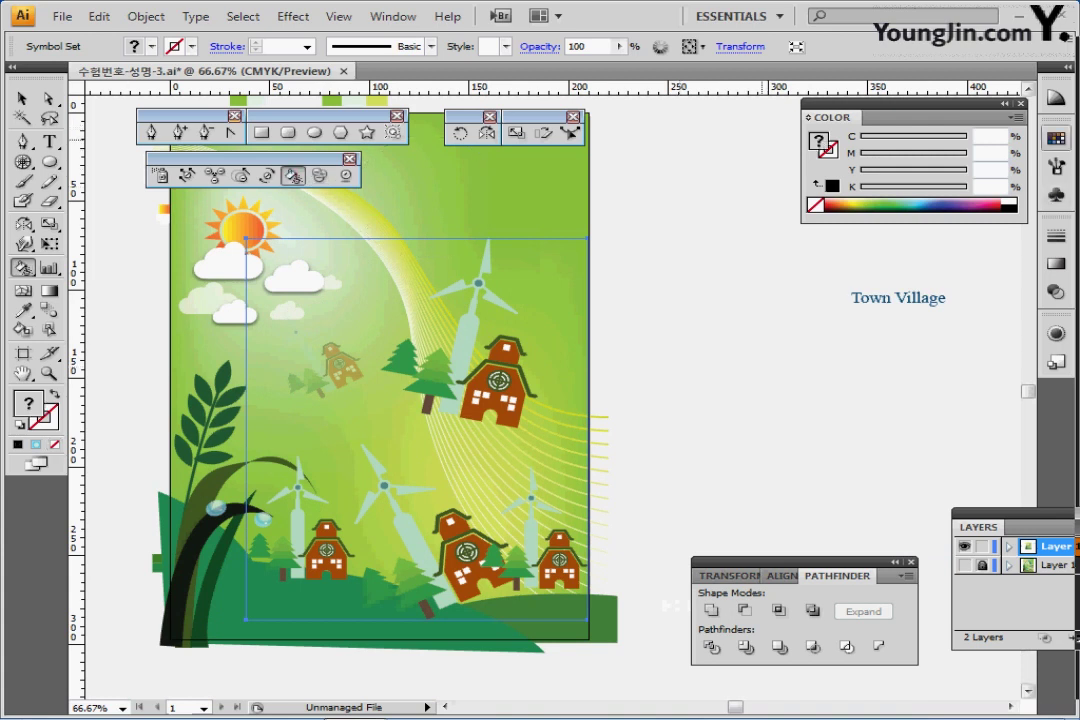
left_click(1056, 138)
left_click_drag(1056, 138, 698, 290)
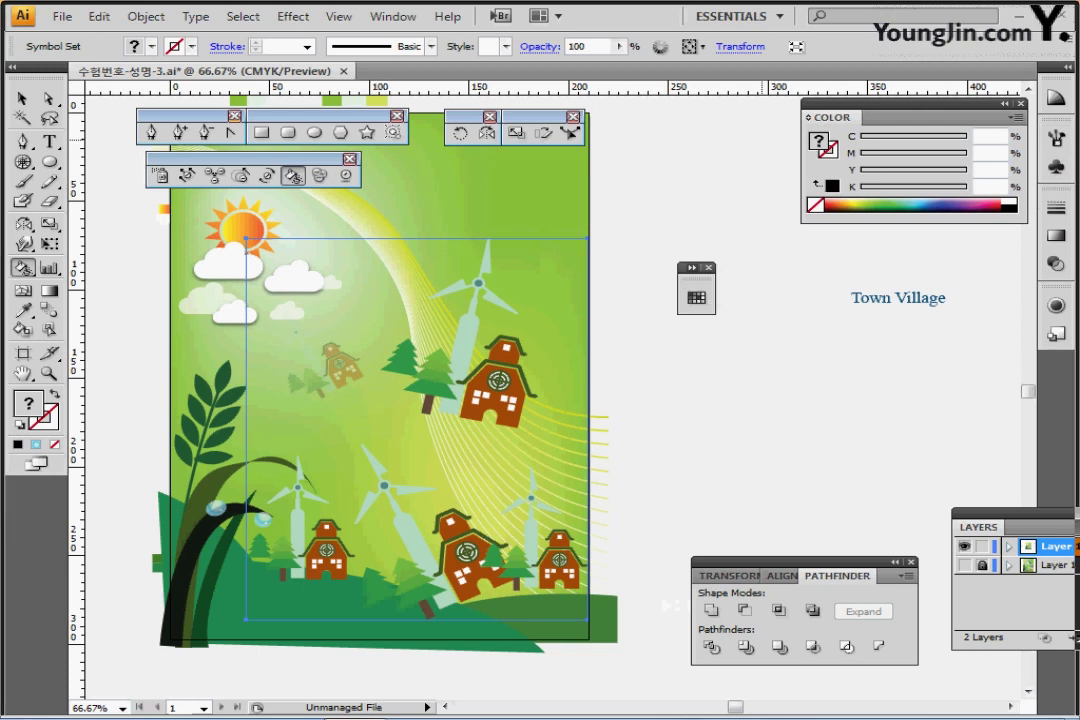
left_click(692, 268)
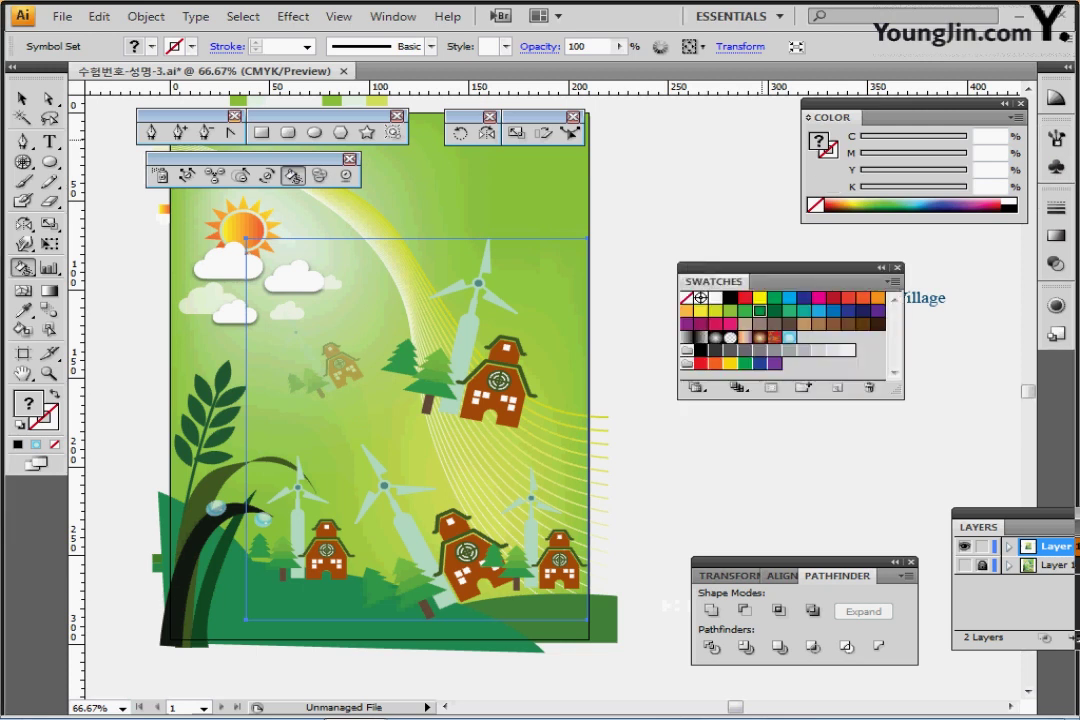
left_click(760, 310)
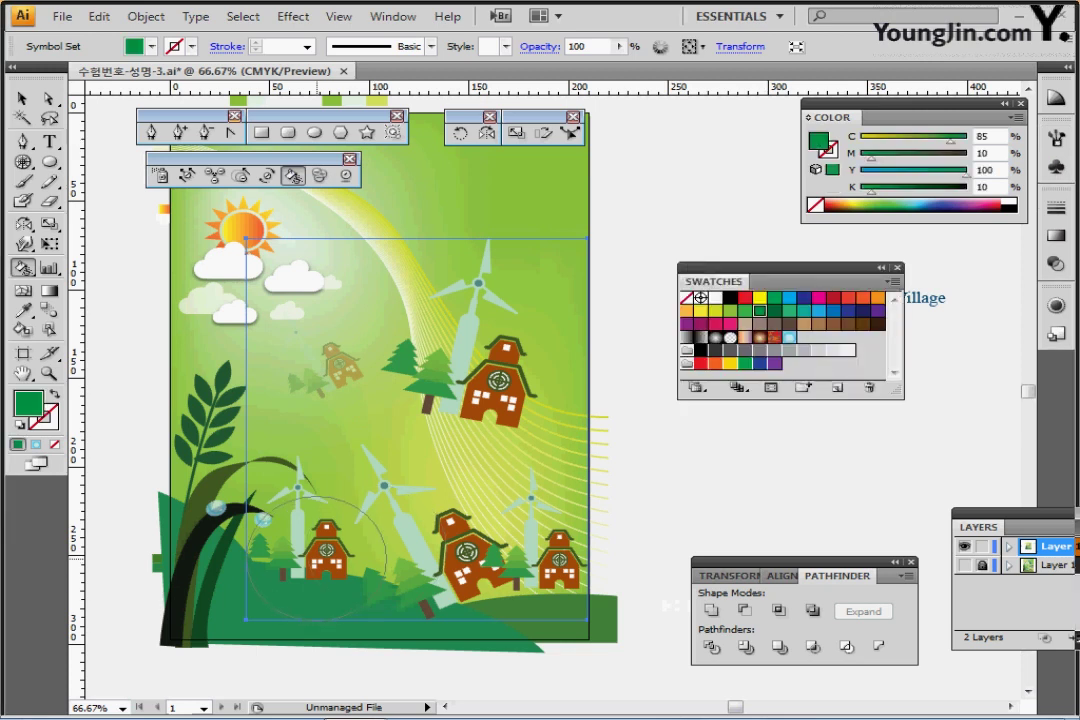
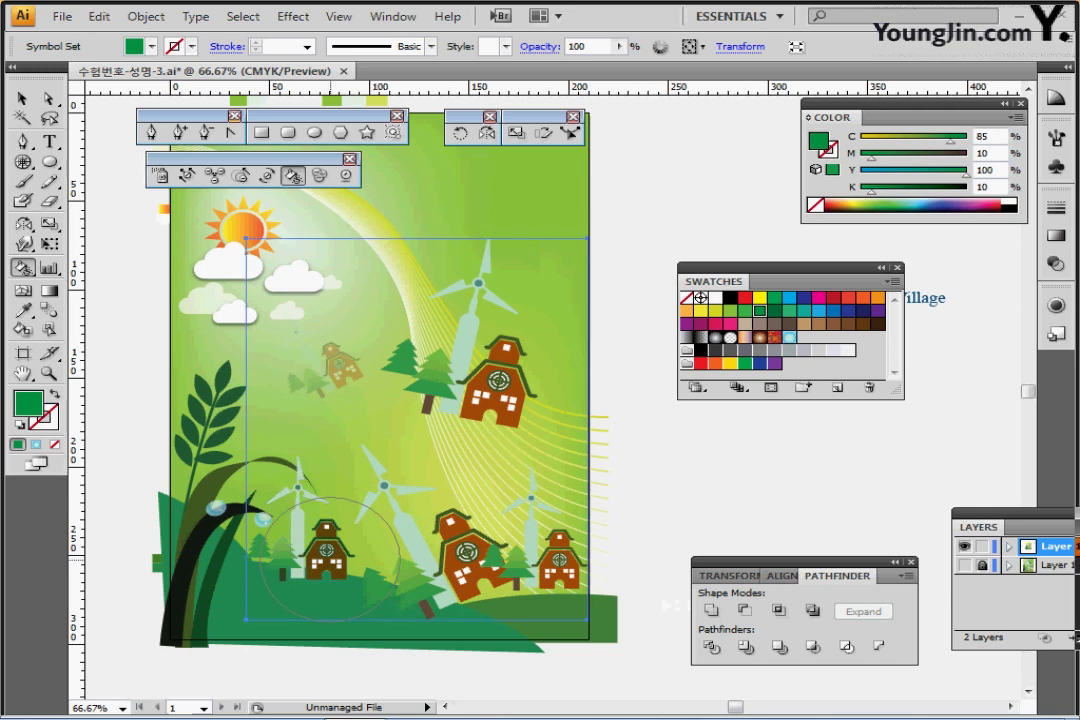
- Stain the large upper-right symbol dark brown (C=50 M=70 Y=80 K=70) and the large tilted hill symbol blue (C=85 M=50 Y=0 K=0)
left_click(878, 323)
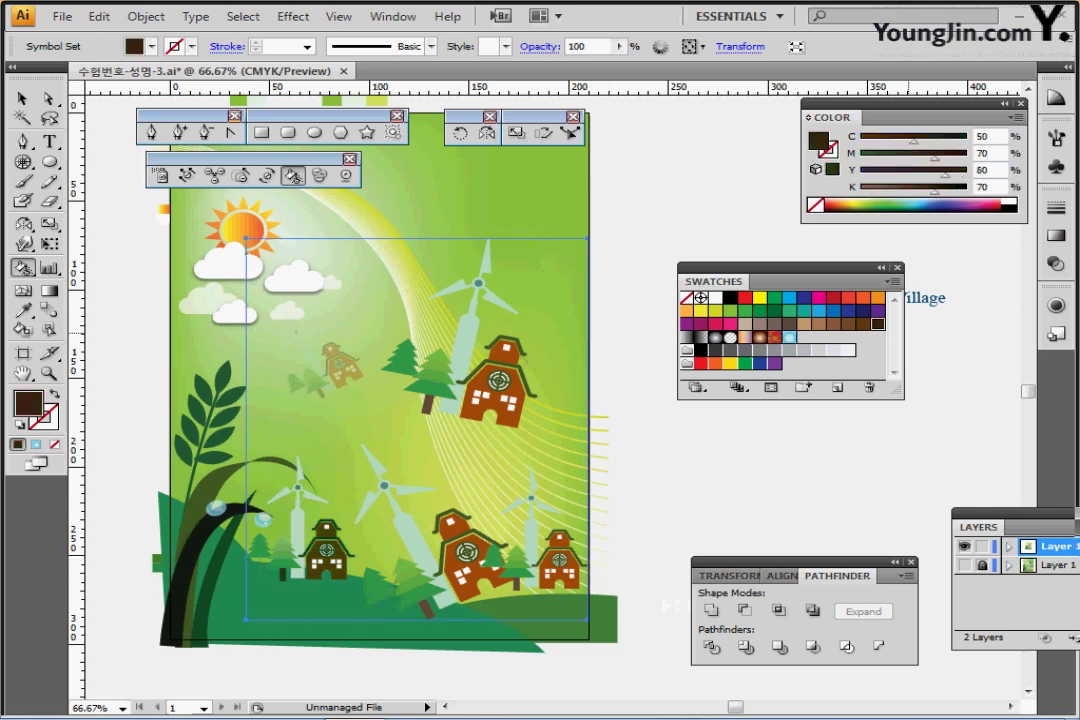
left_click(486, 374)
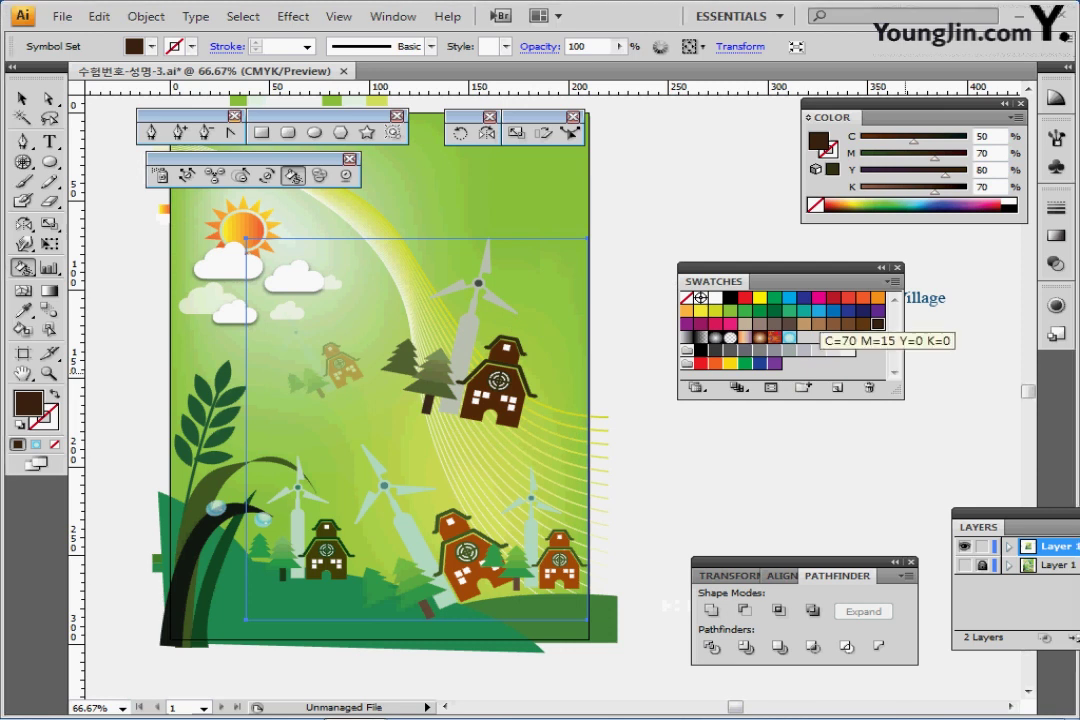
left_click(833, 311)
left_click(464, 577)
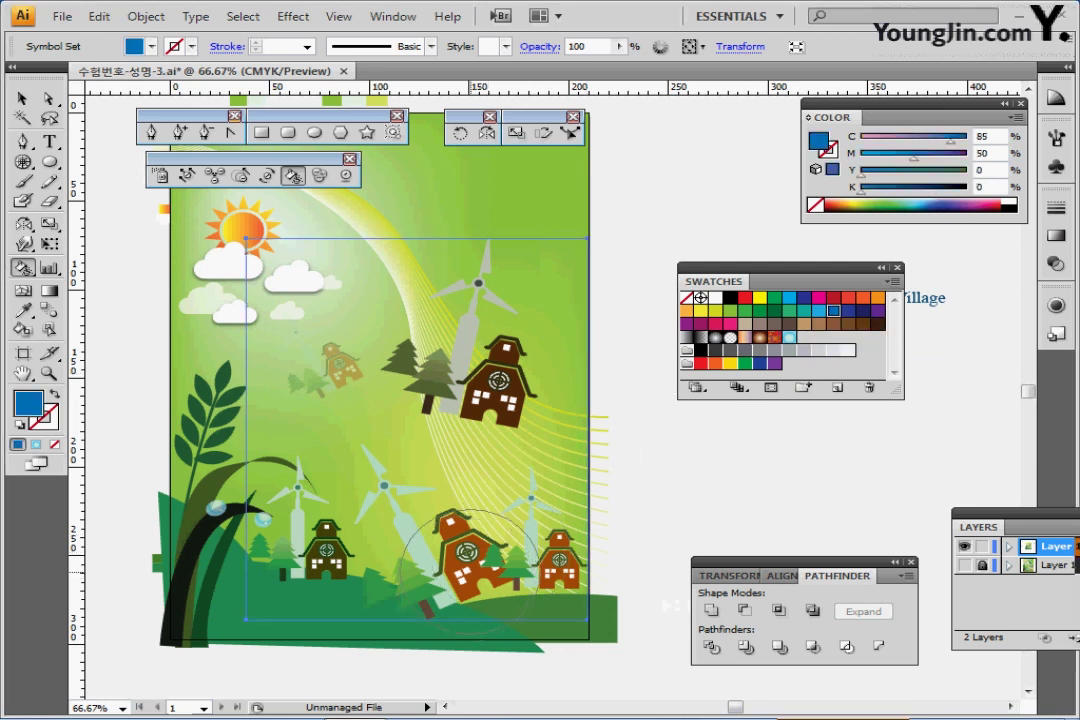
left_click(505, 557)
left_click_drag(458, 568, 462, 546)
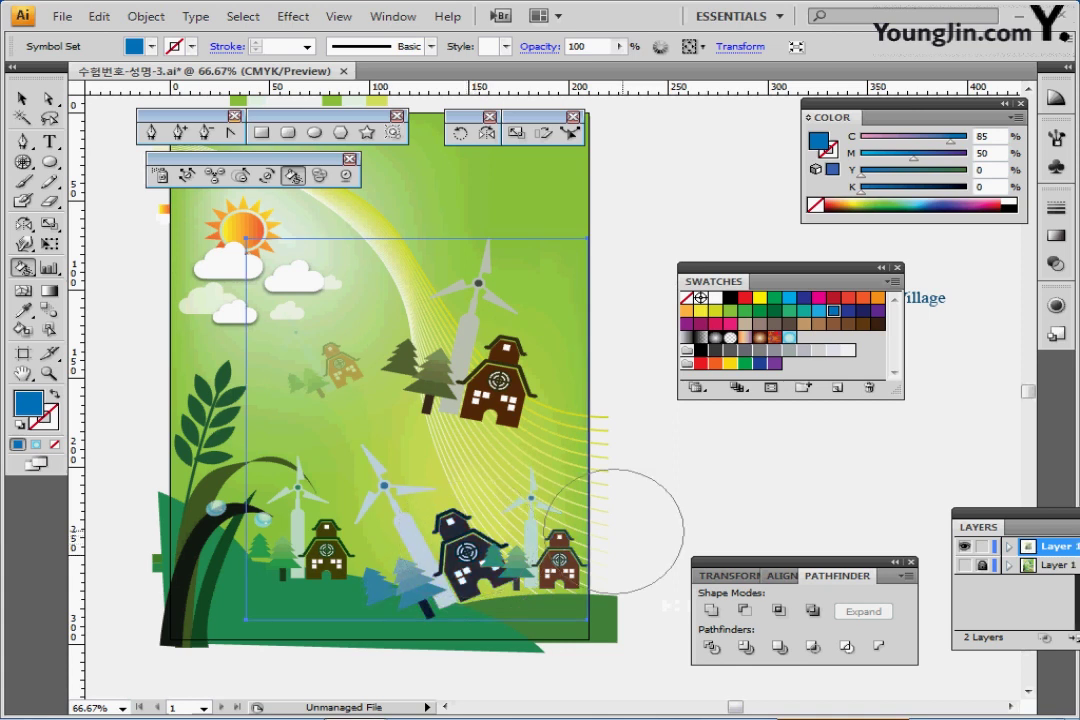
- Move the symbol set slightly left and down so it sits inside the poster, and save the document
key("ctrl")
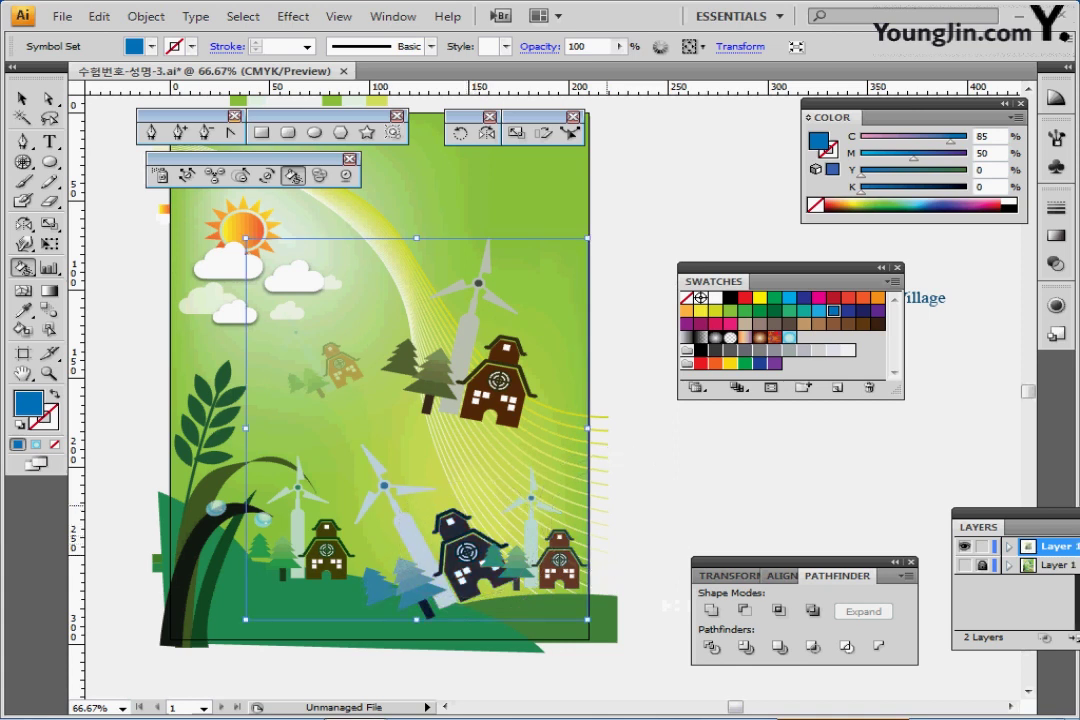
left_click_drag(561, 564, 547, 570)
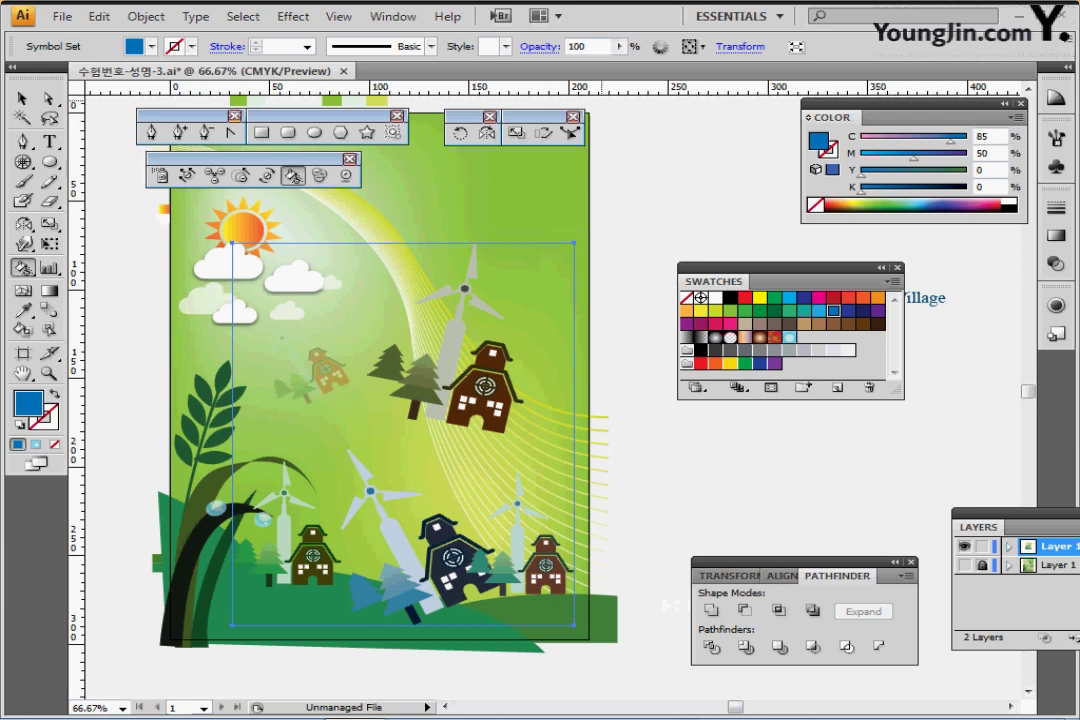
key("ctrl")
key("ctrl+s")
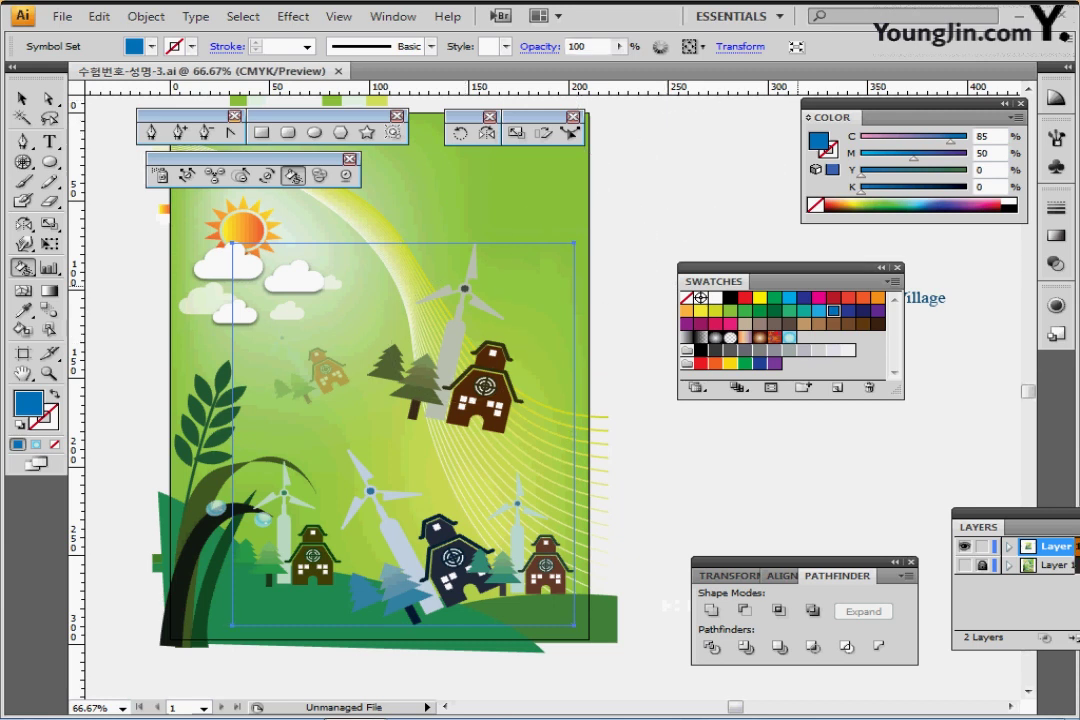
- Place the Swatches panel directly above the Pathfinder panel and move the CLEAN CITY title onto the poster's upper middle
left_click_drag(755, 267, 769, 423)
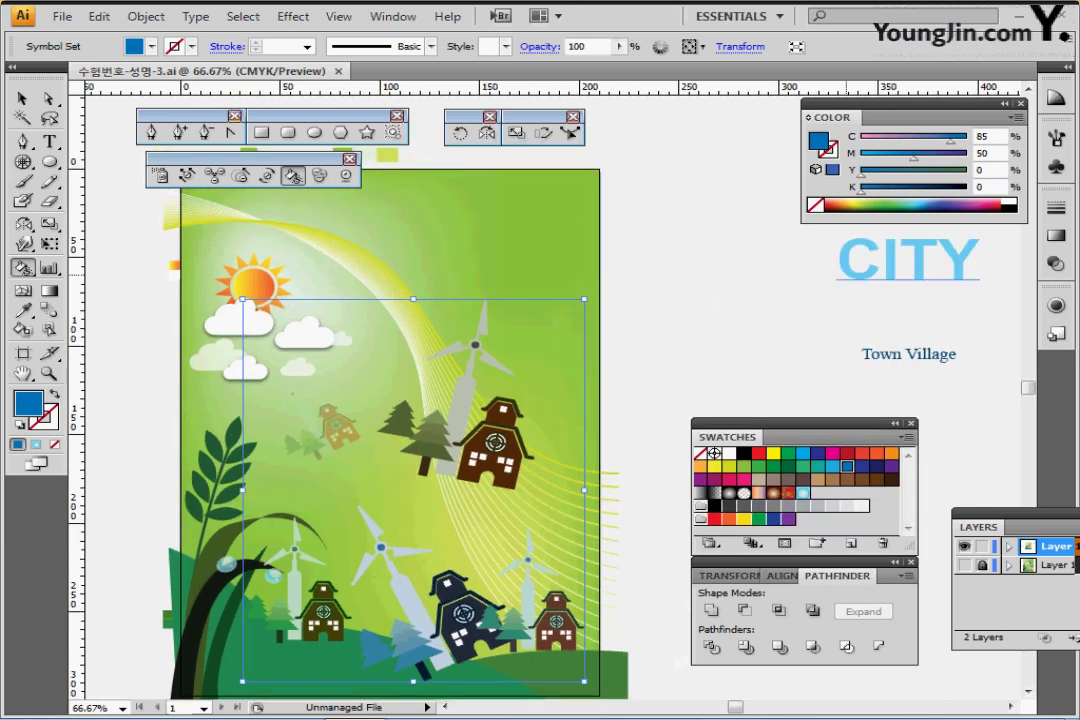
mouse_move(876, 275)
left_mouse_down()
mouse_move(414, 320)
mouse_move(388, 292)
left_mouse_up()
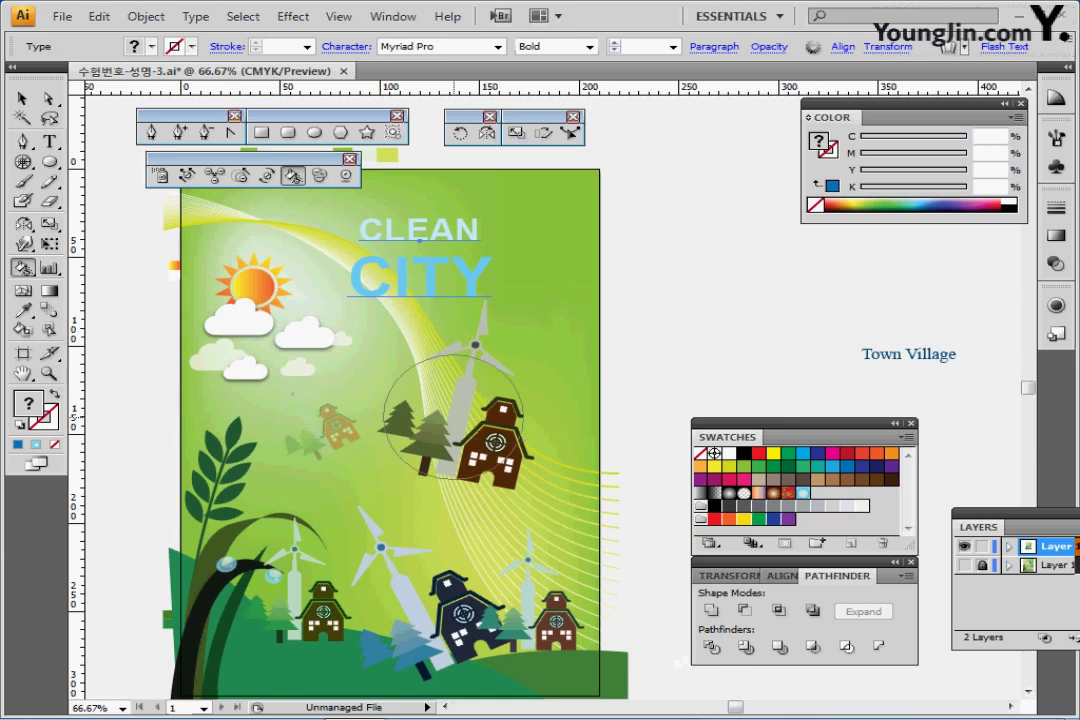
- Check the title's paragraph alignment, and select the words CLEAN and CITY in turn to examine their character settings
left_click(714, 47)
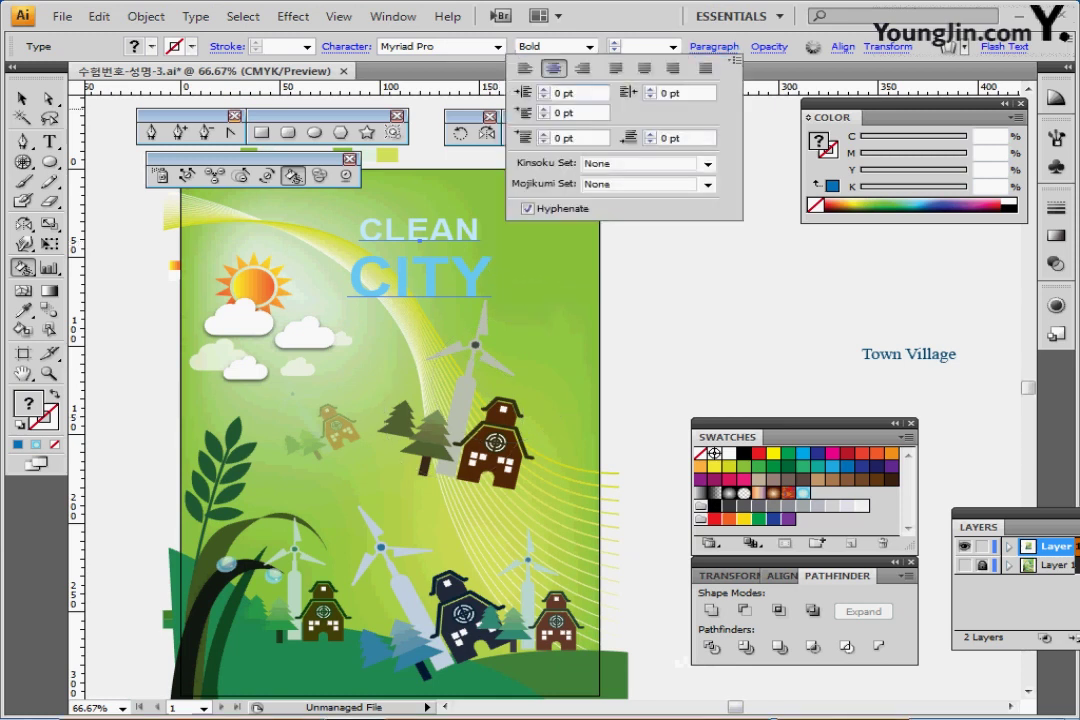
left_click(50, 142)
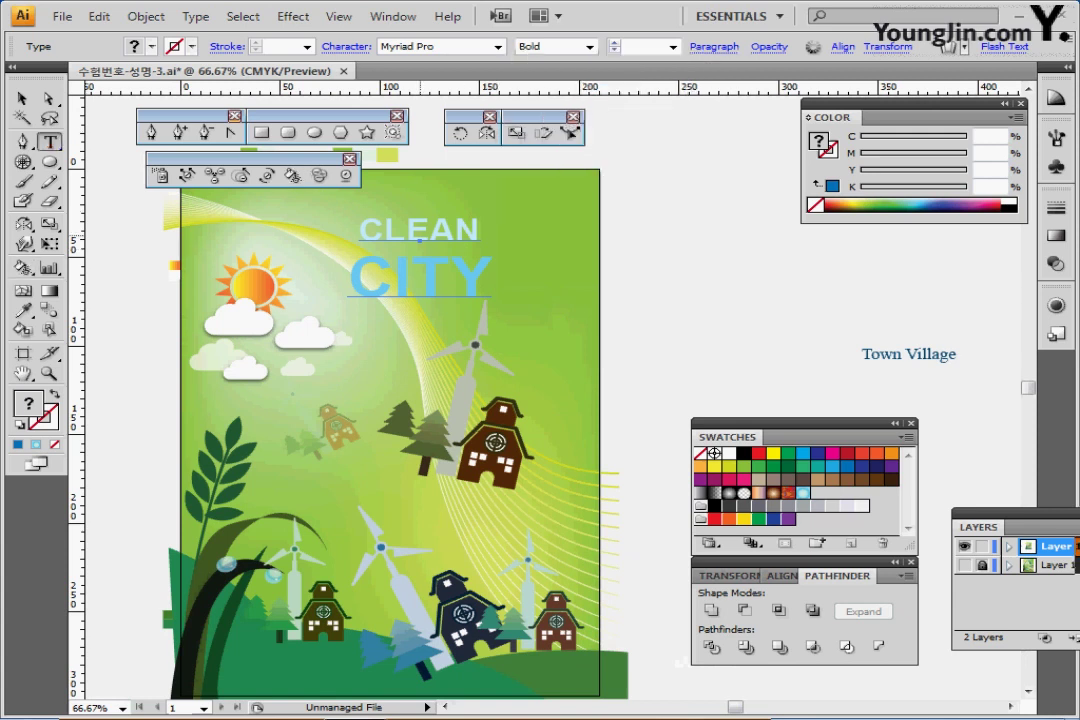
left_click(405, 232)
double_click(418, 230)
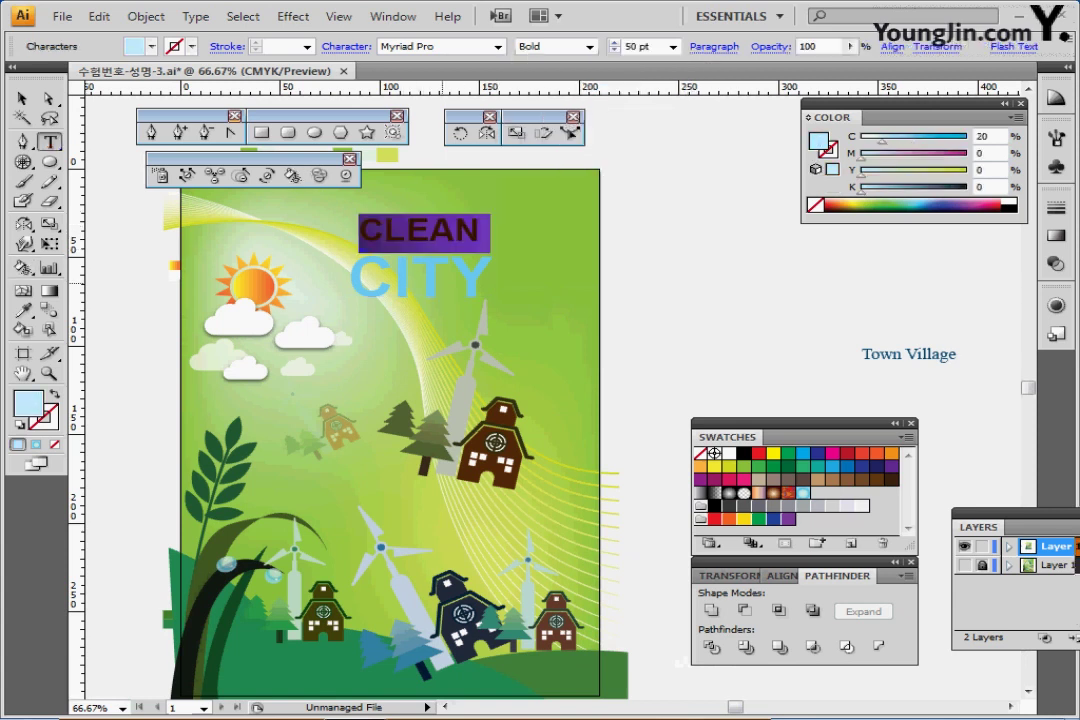
double_click(420, 280)
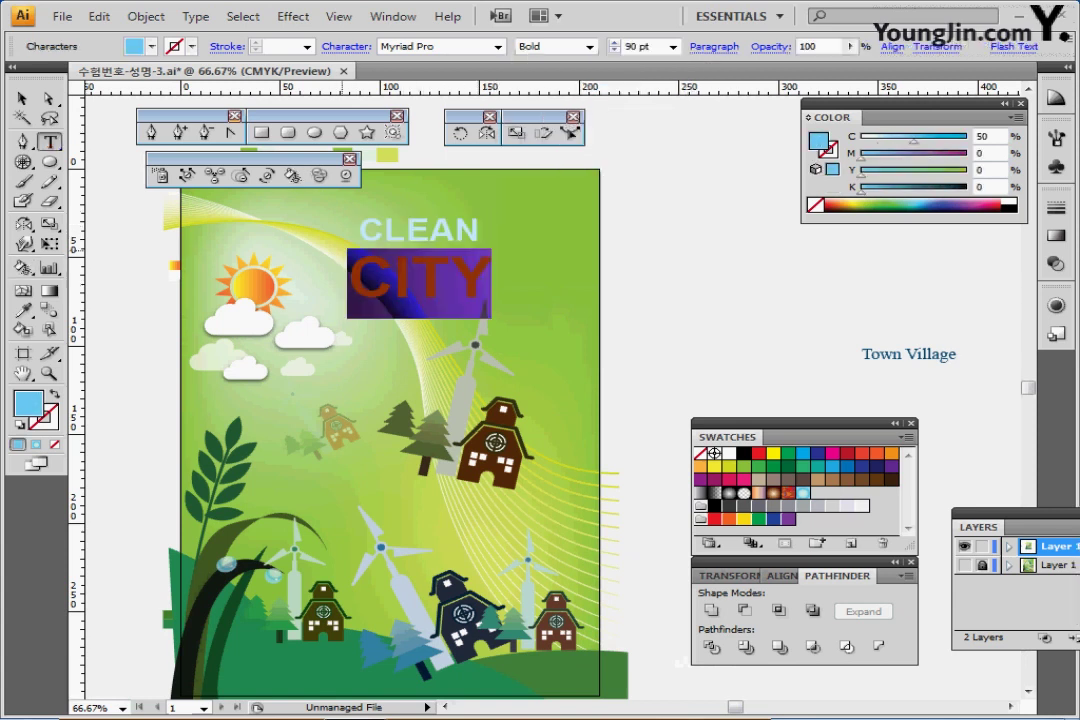
- Try to set the CITY text in Arial and look for another font style, and undo the font change
left_click(408, 47)
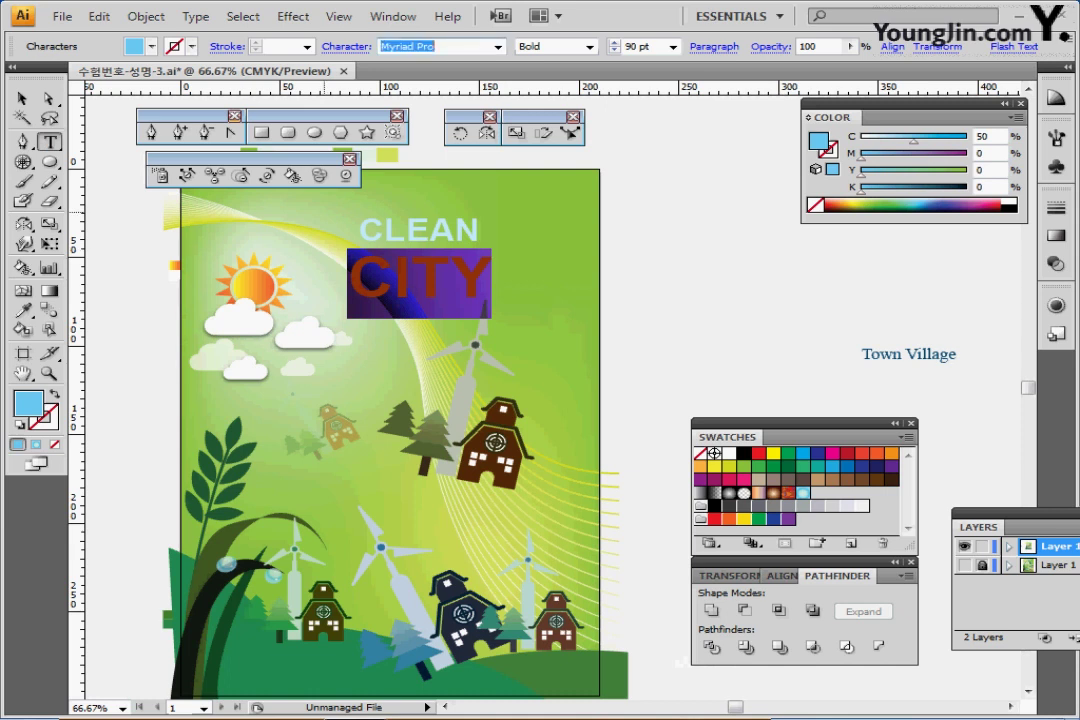
type("Arial")
key("Return")
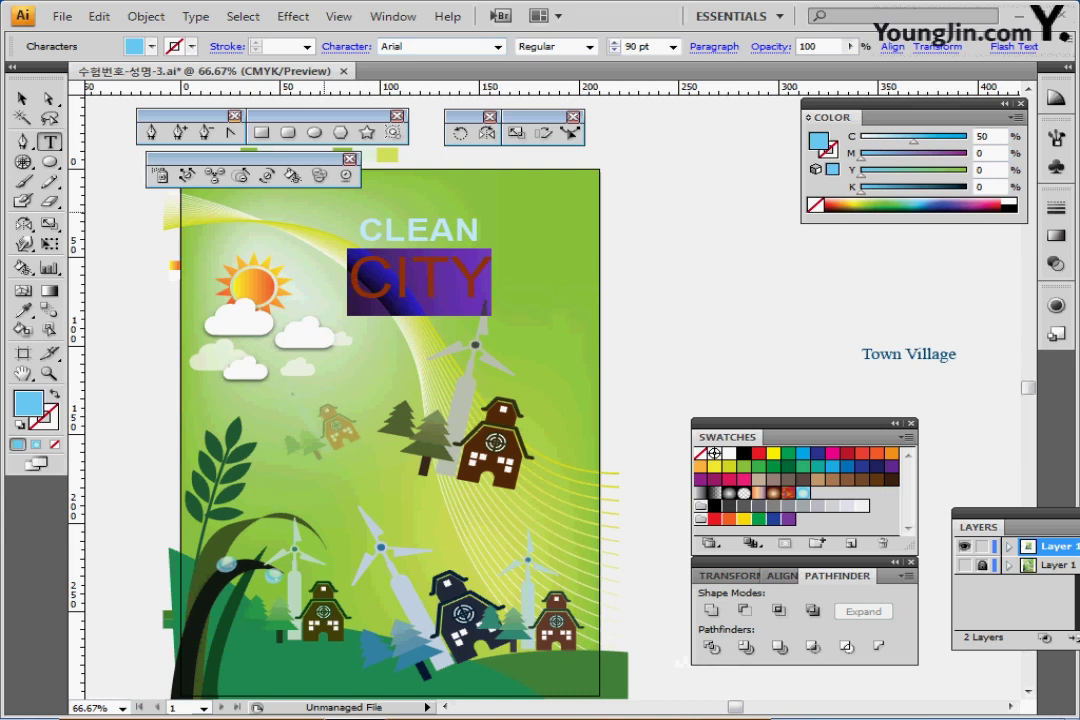
left_click(590, 47)
key("Up")
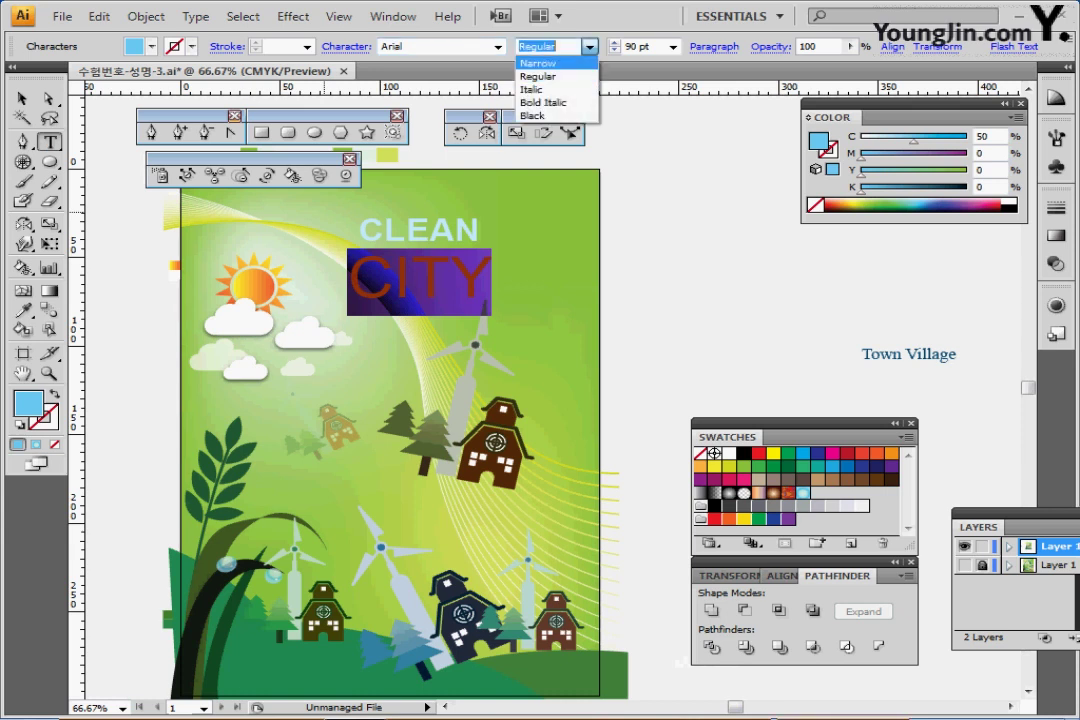
key("Escape")
key("ctrl+z")
left_click(632, 201, "ctrl")
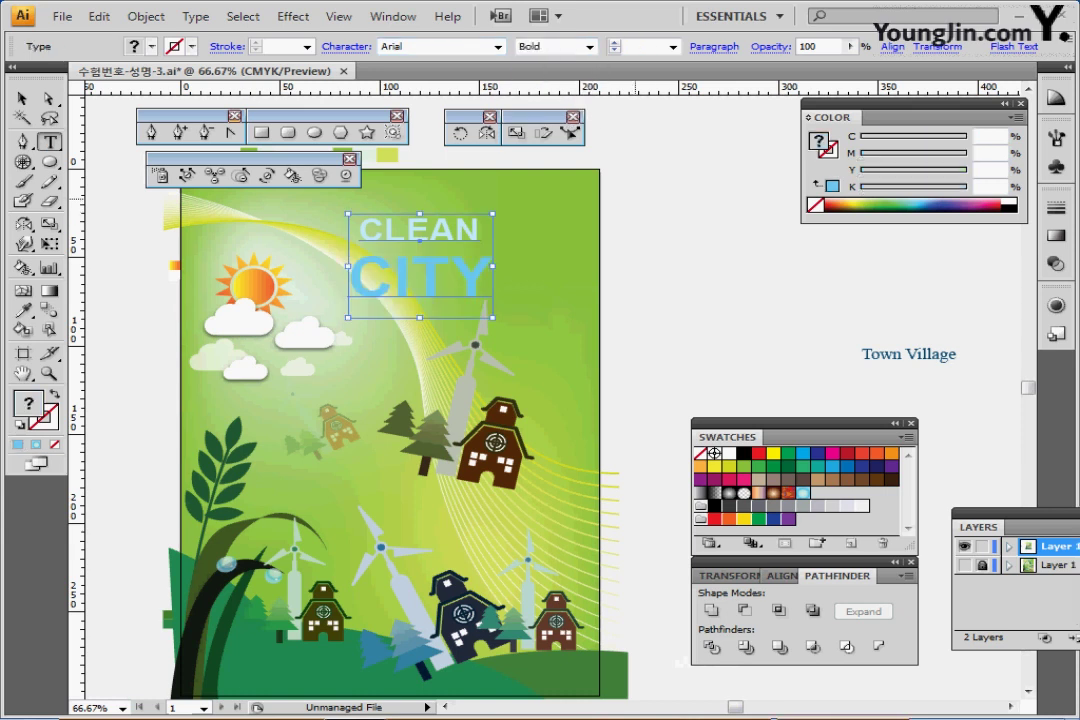
- Select the whole CITY text and examine its paragraph and character settings
left_click(394, 283)
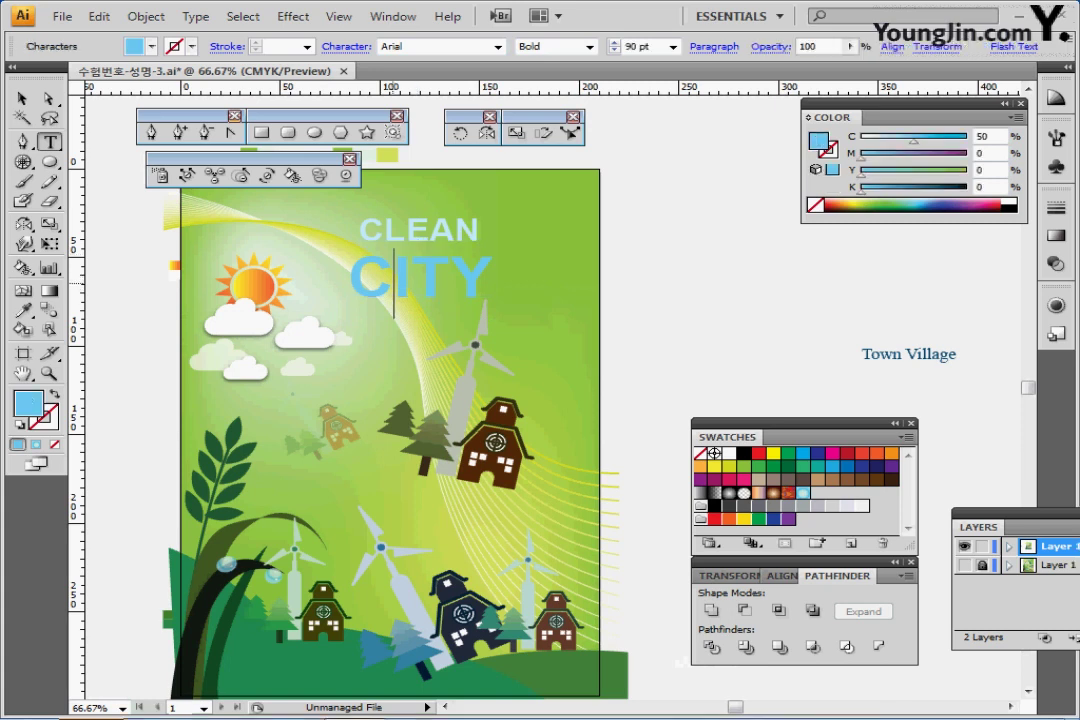
key("ctrl+a")
left_click(714, 46)
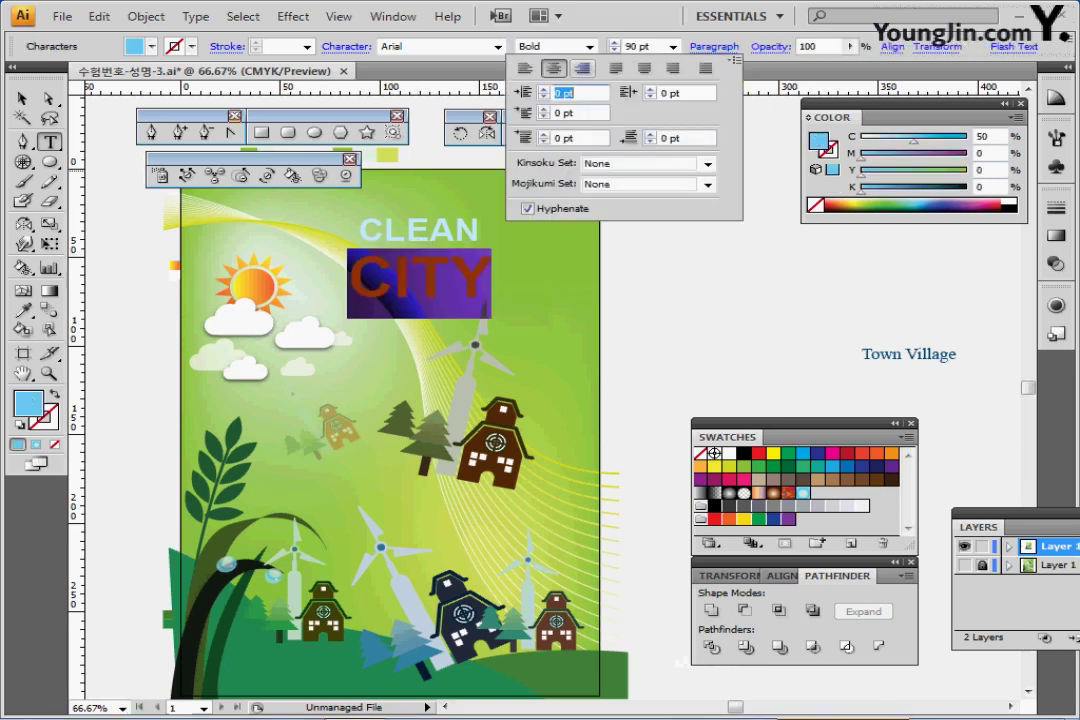
left_click(346, 46)
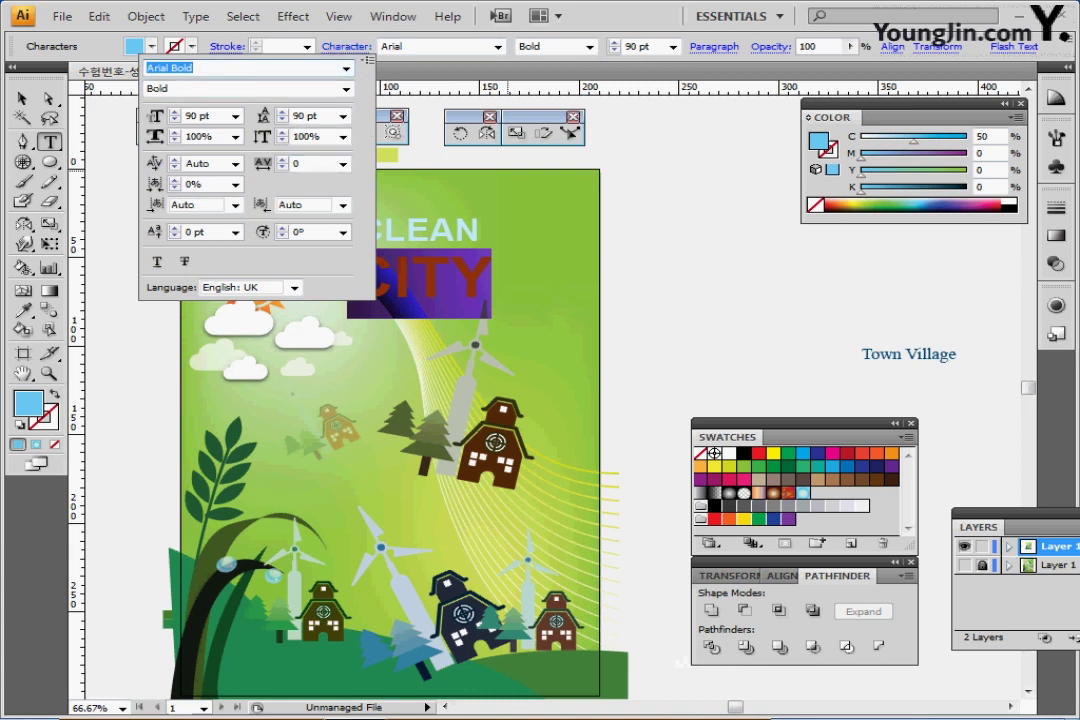
key("Escape")
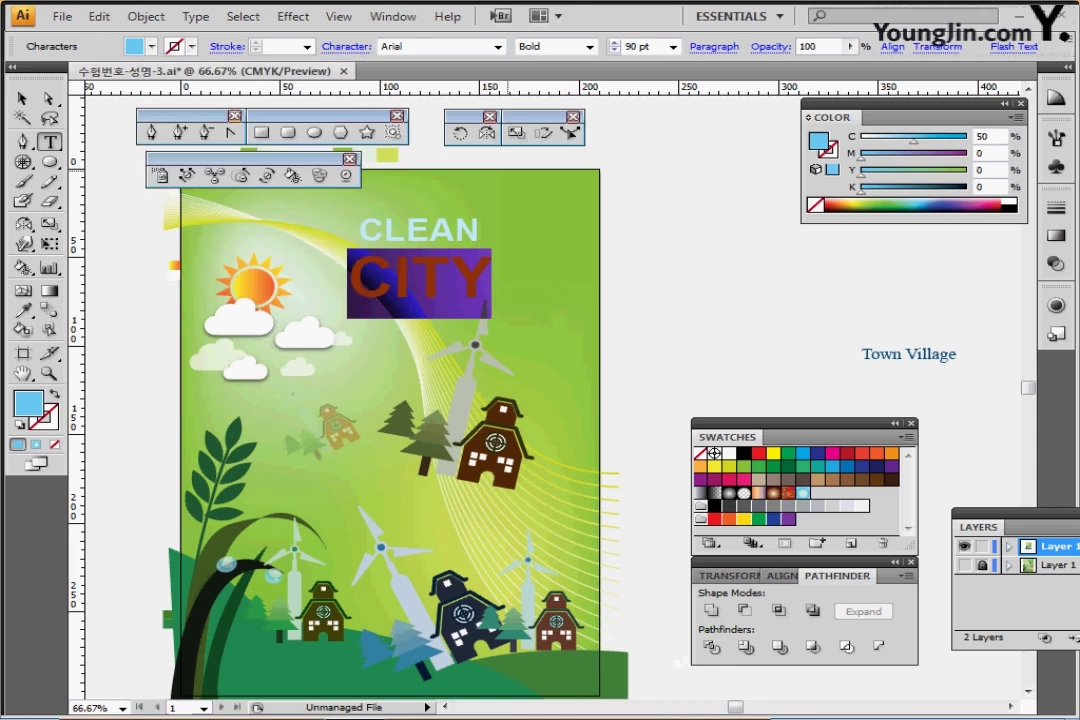
- Distort the CLEAN CITY title with an Arc envelope warp set to horizontal, 30% bend and 20% horizontal distortion
left_click(23, 98)
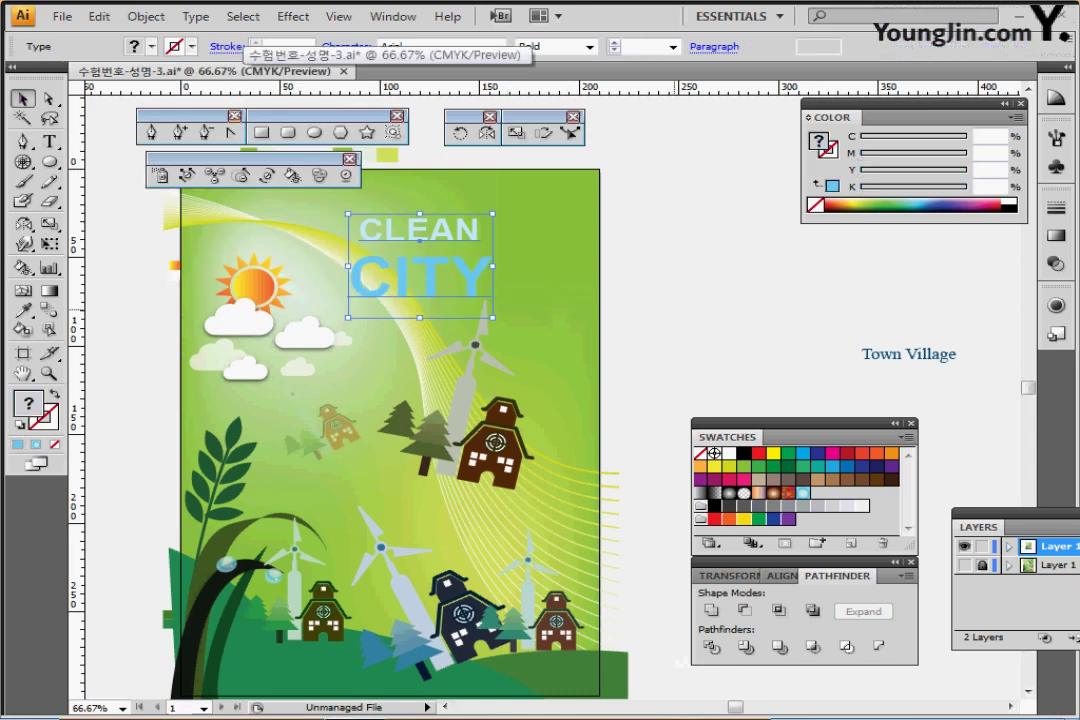
key("ctrl+shift+a")
left_click(457, 287)
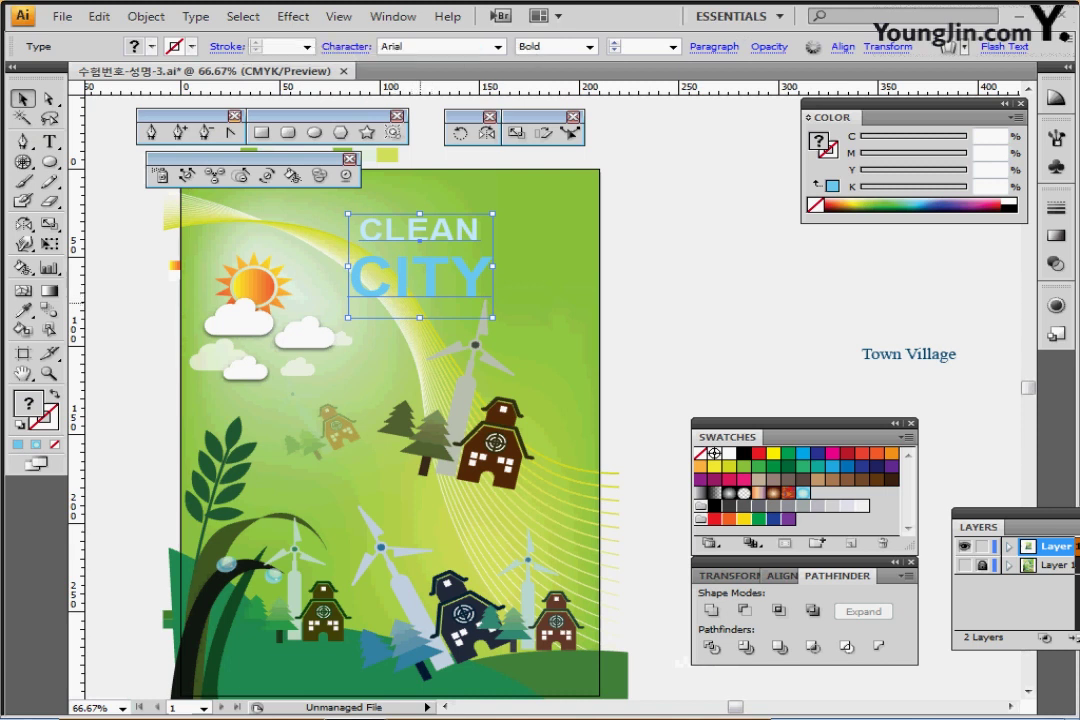
left_click(146, 16)
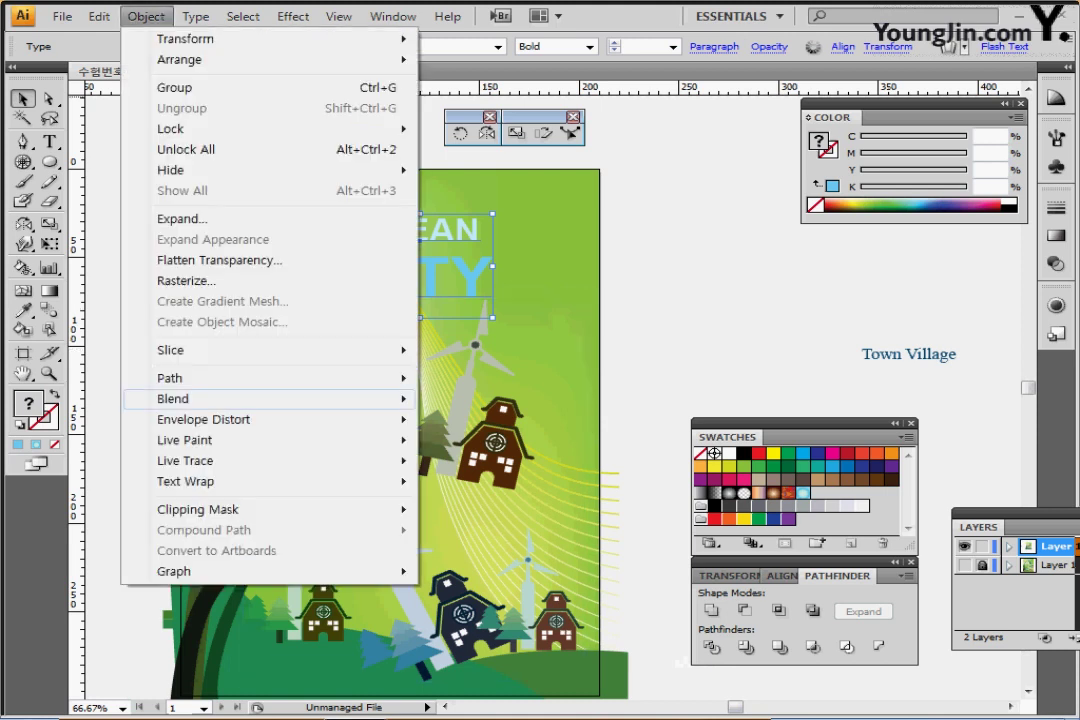
mouse_move(230, 419)
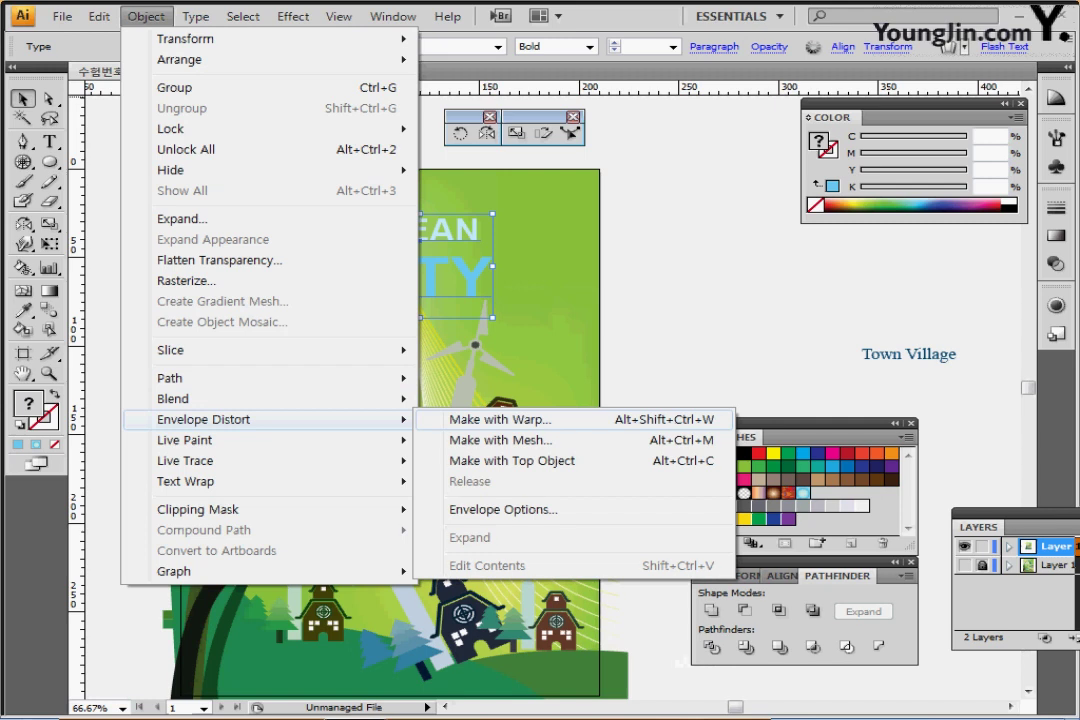
left_click(500, 419)
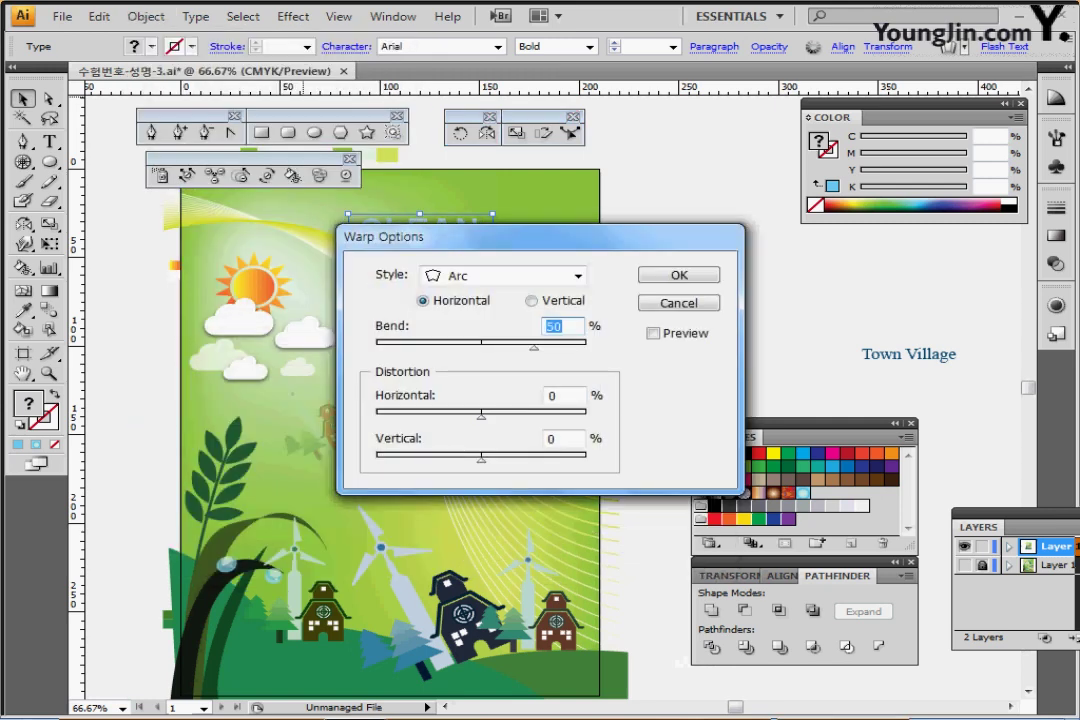
left_click_drag(400, 236, 559, 209)
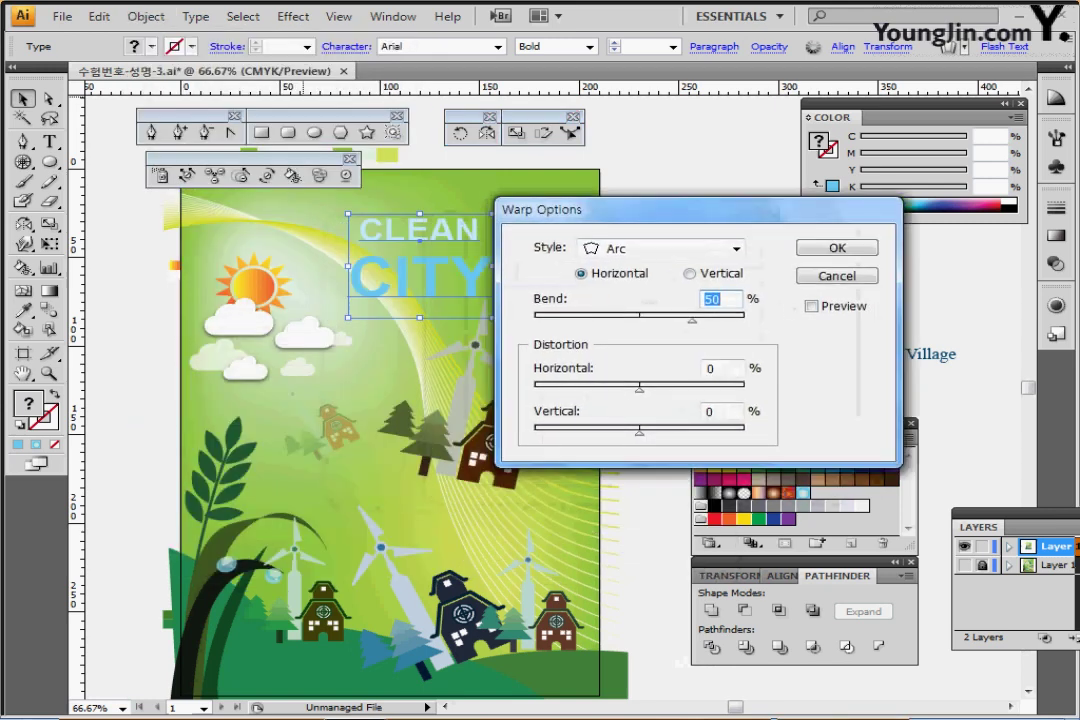
left_click(811, 306)
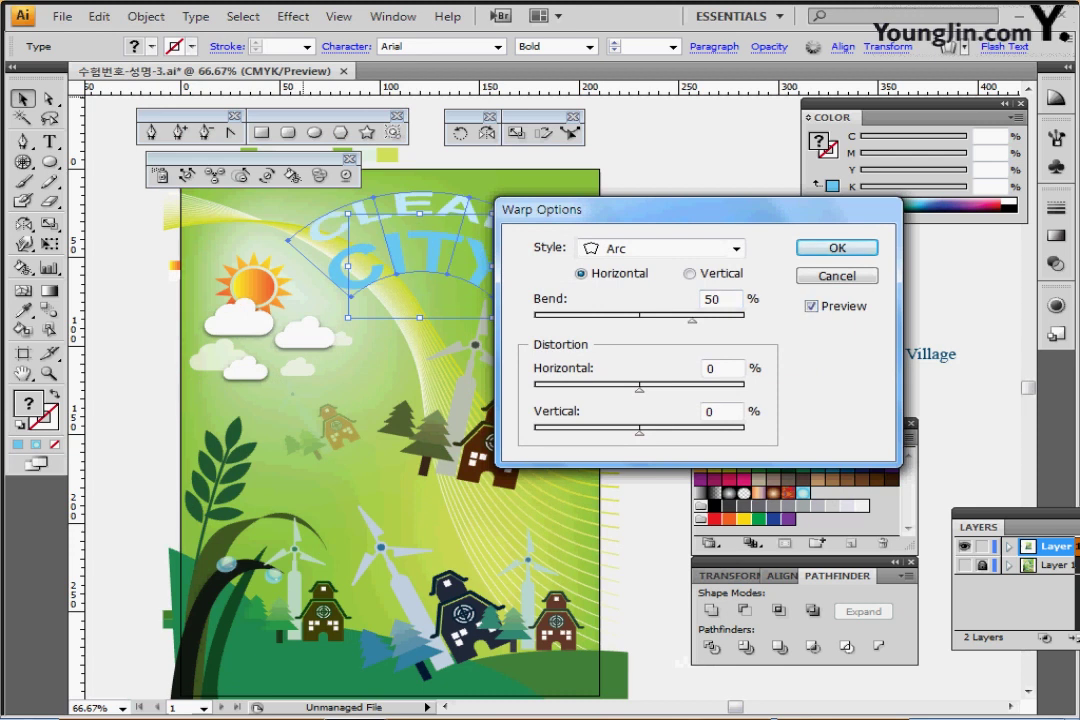
type("30")
key("Tab")
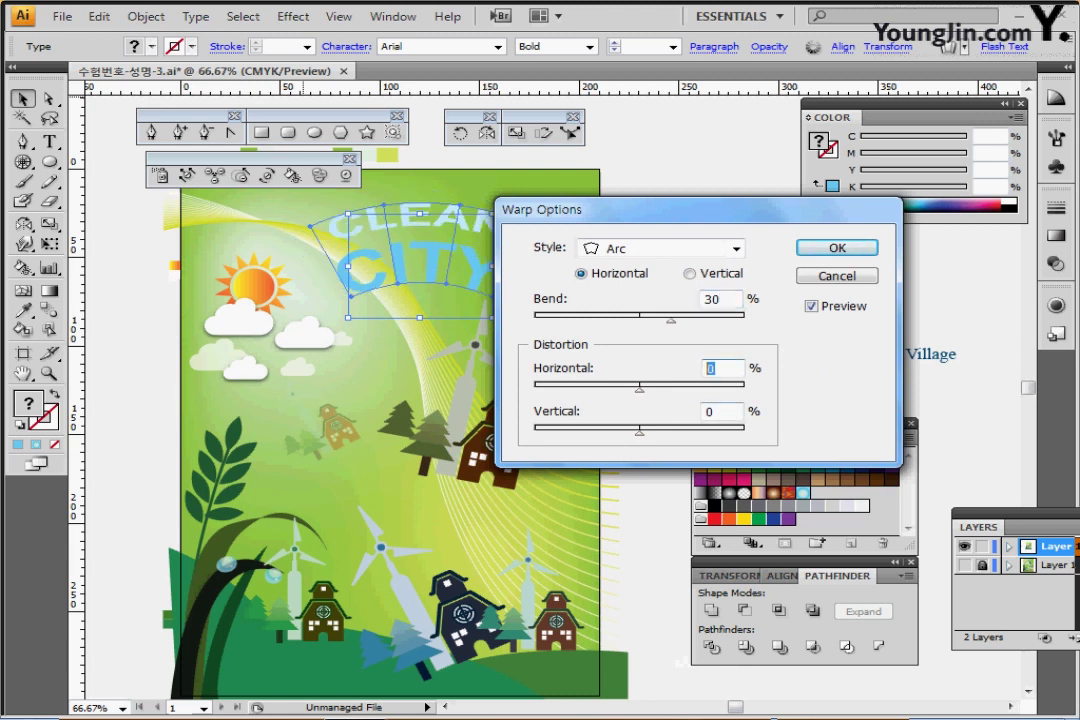
type("20")
key("Return")
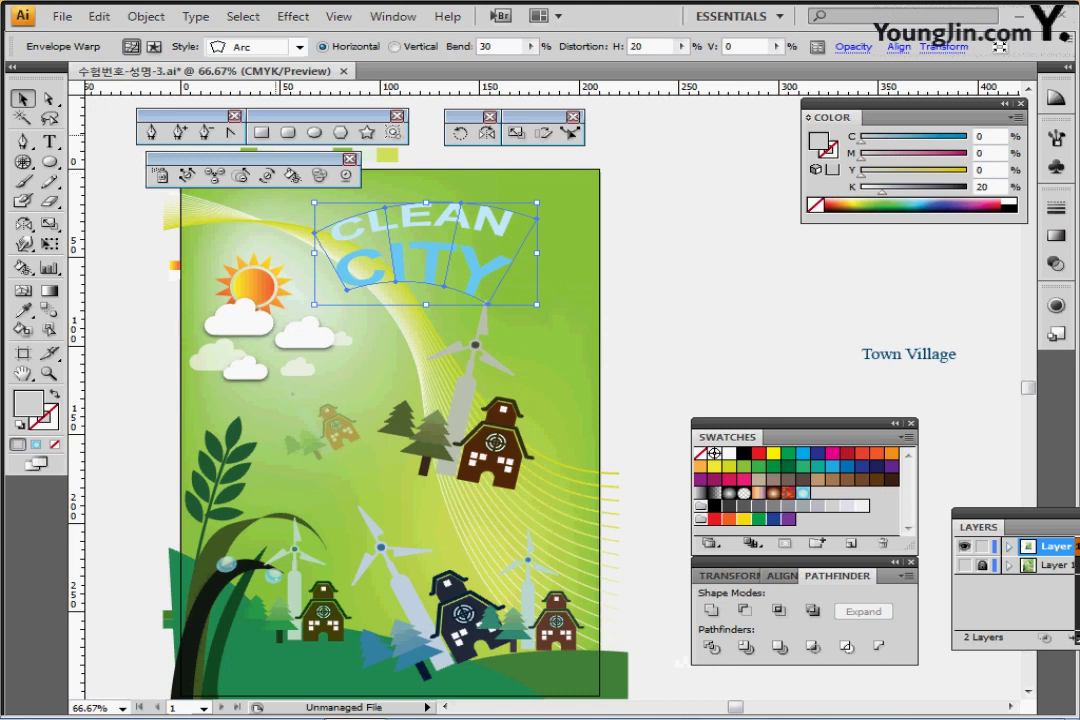
- Add a Multiply drop shadow to the title with 75% opacity, 0 mm X offset, 3 mm Y offset and 1 mm blur
left_click(293, 16)
mouse_move(330, 229)
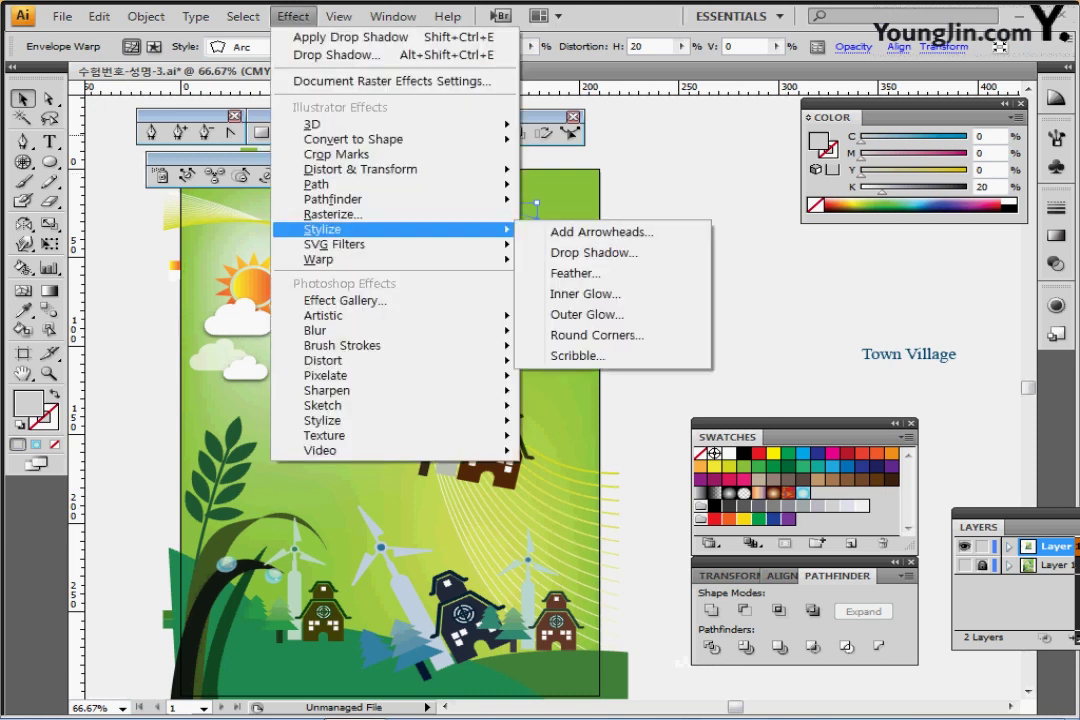
left_click(594, 252)
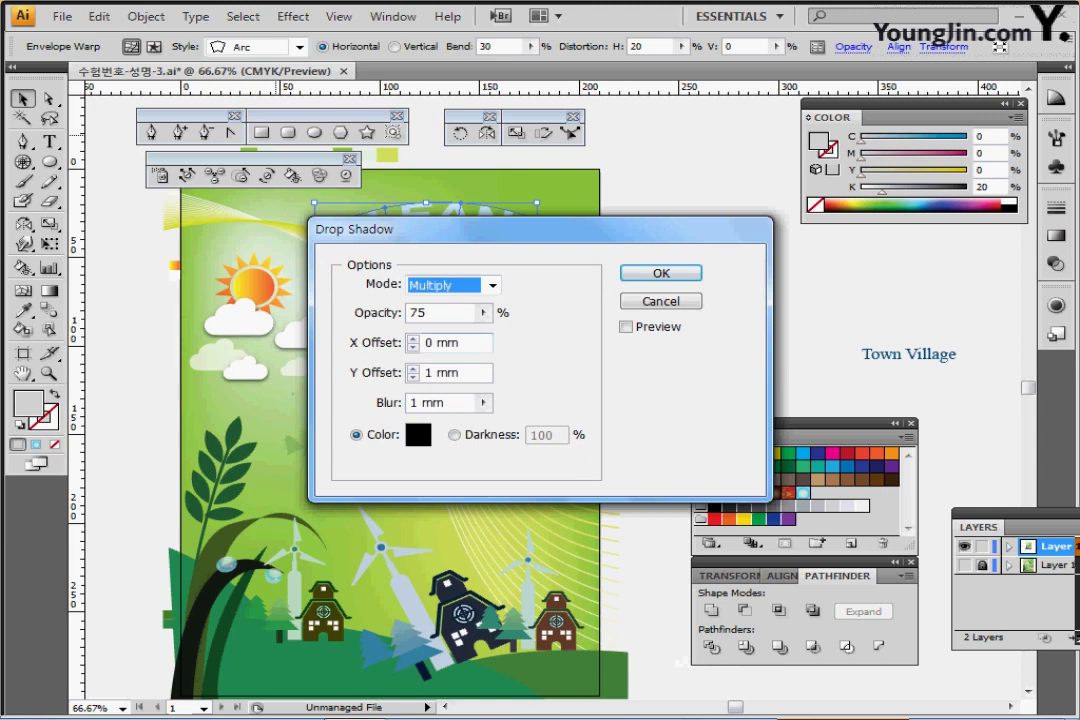
left_click(626, 327)
left_click(626, 326)
left_click_drag(420, 229, 696, 200)
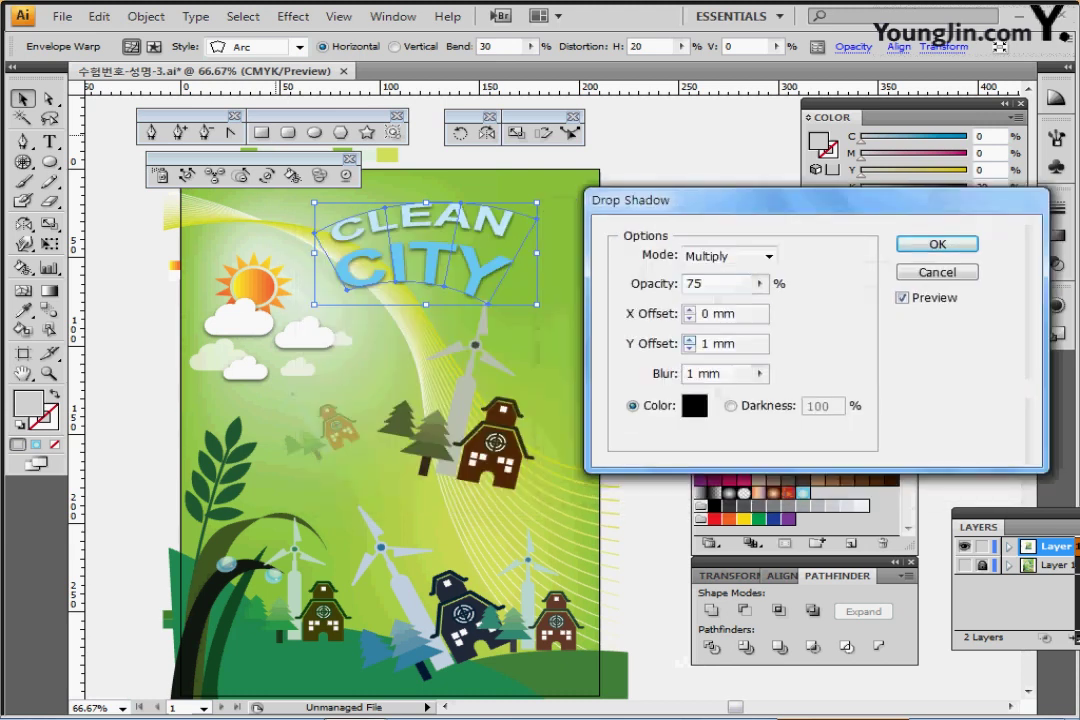
left_click(689, 340)
left_click(689, 340)
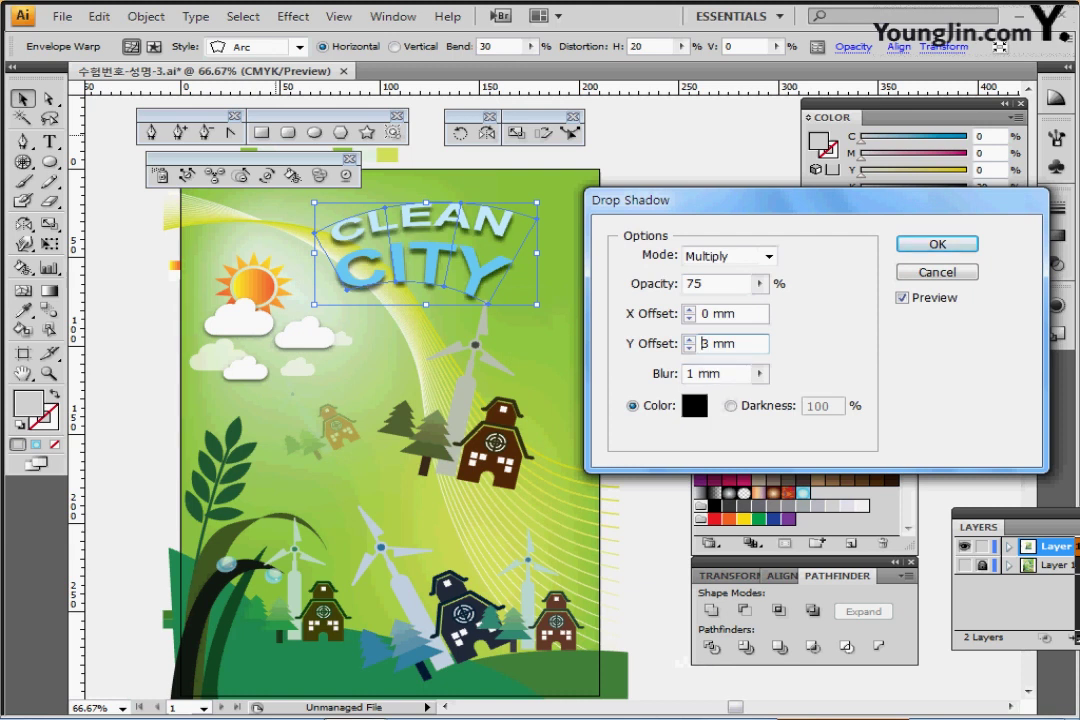
key("Return")
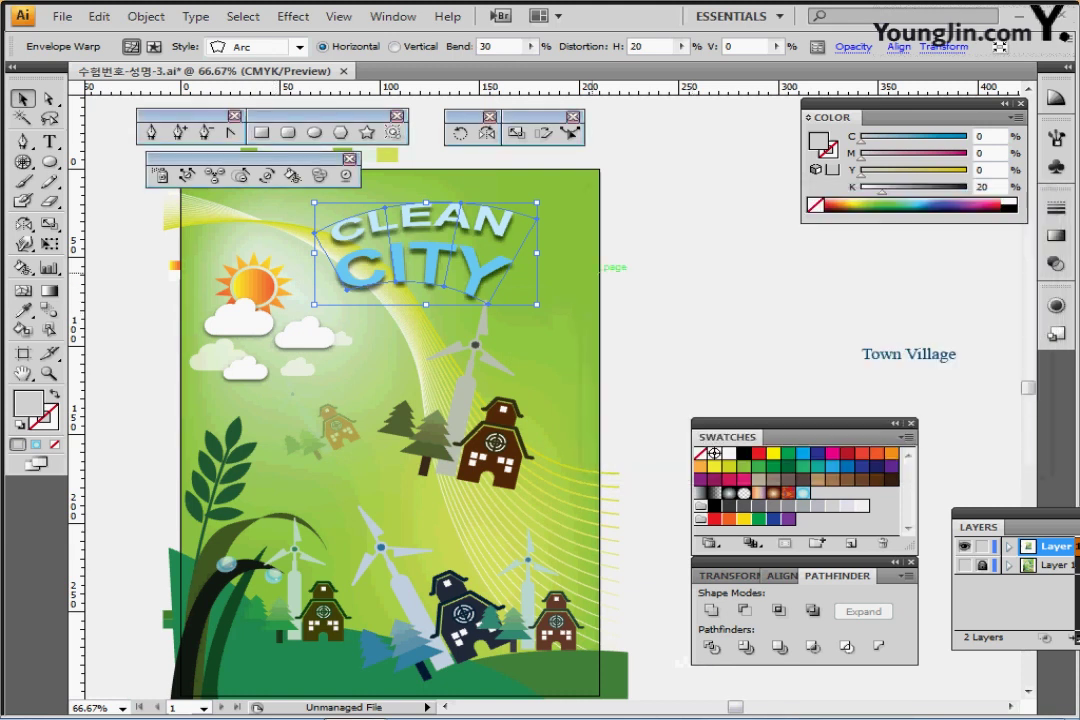
- Shift the warped CLEAN CITY title slightly left, save the document and deselect the title
left_click_drag(437, 270, 422, 269)
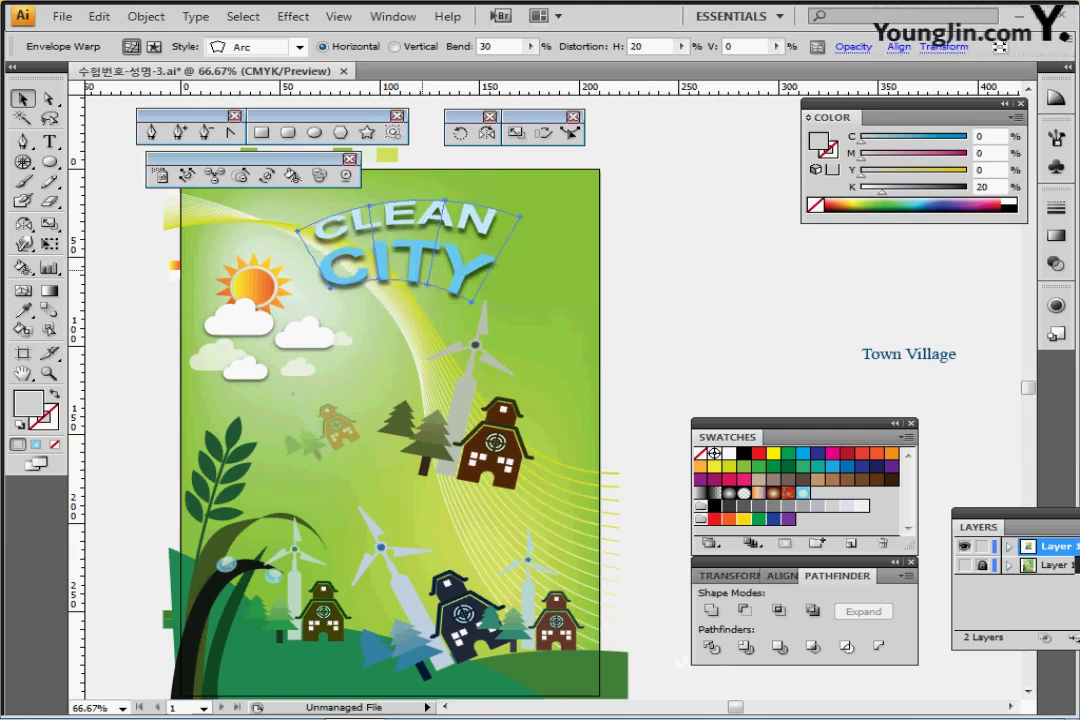
key("ctrl+s")
left_click(681, 235)
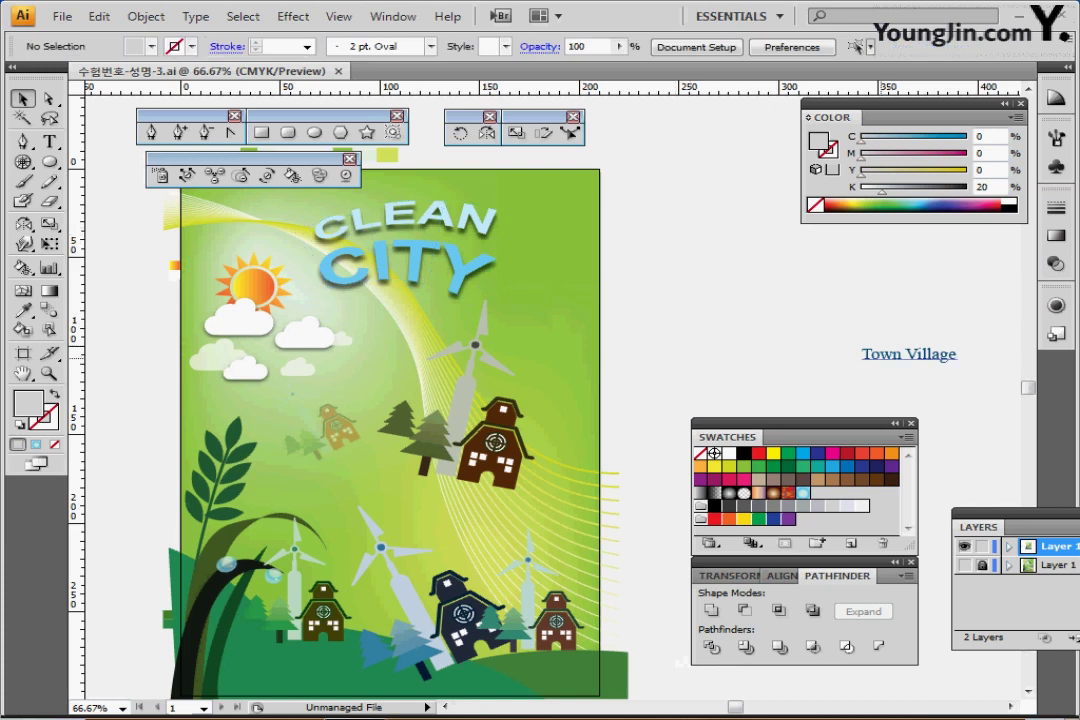
- Bring the Town Village text to the front and move it onto the poster over the upper windmill
left_click(911, 359)
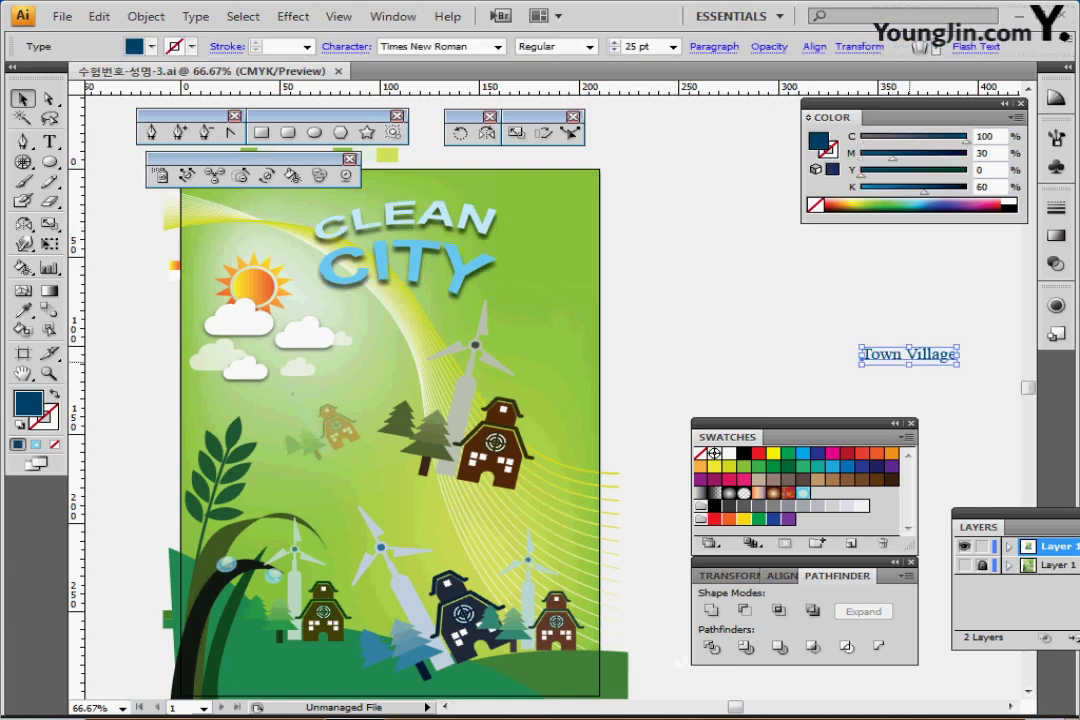
key("ctrl+shift+]")
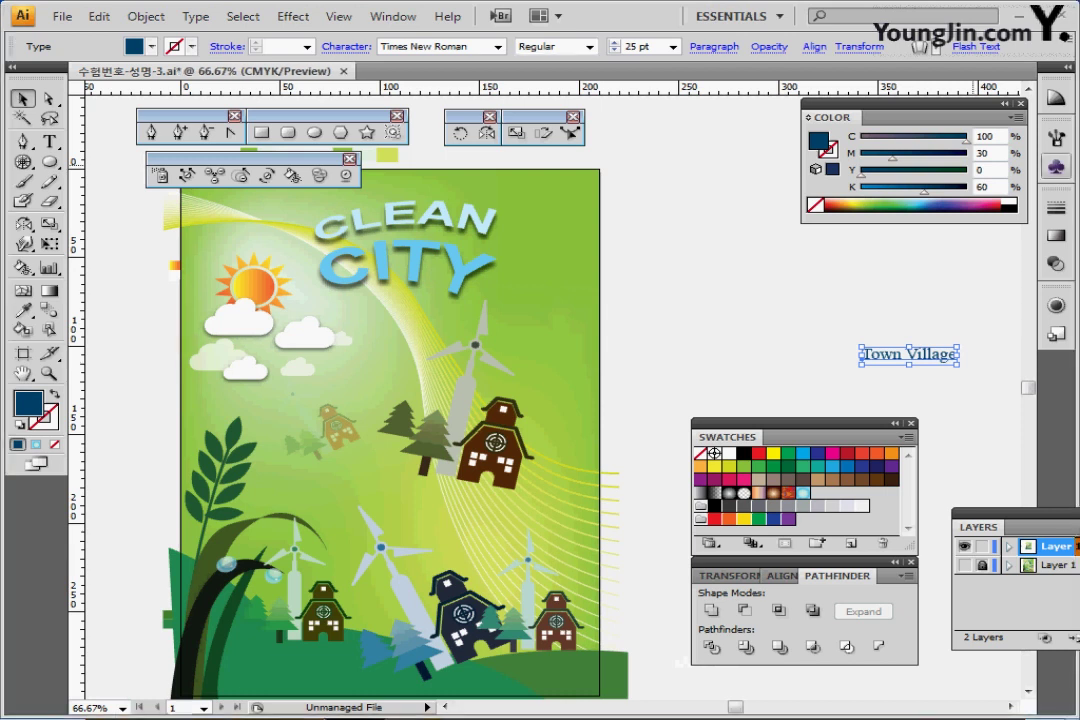
left_click_drag(909, 355, 527, 330)
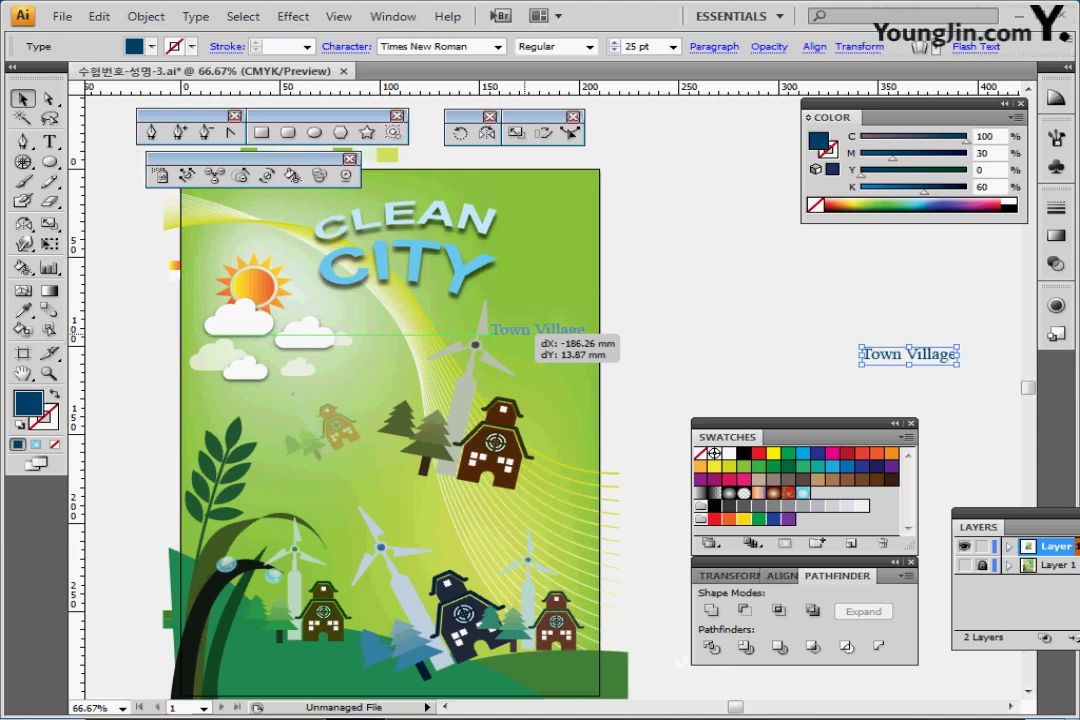
left_click_drag(527, 330, 472, 333)
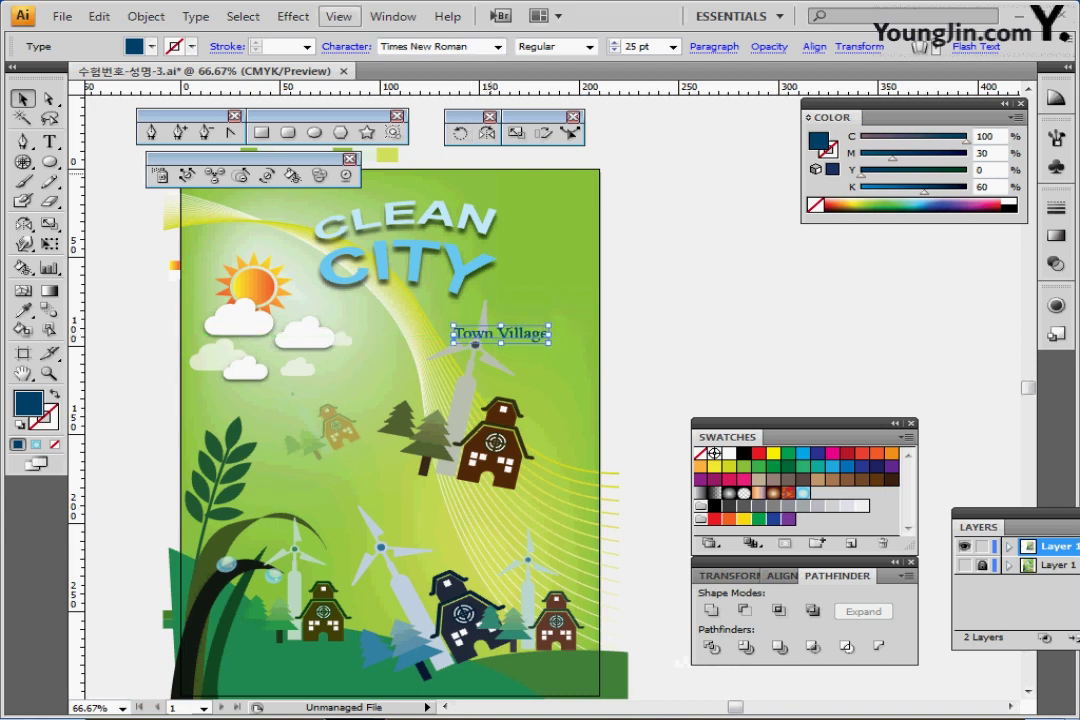
- Distort the Town Village text with a horizontal Arc envelope warp at -15% bend and 0% horizontal distortion
left_click(146, 17)
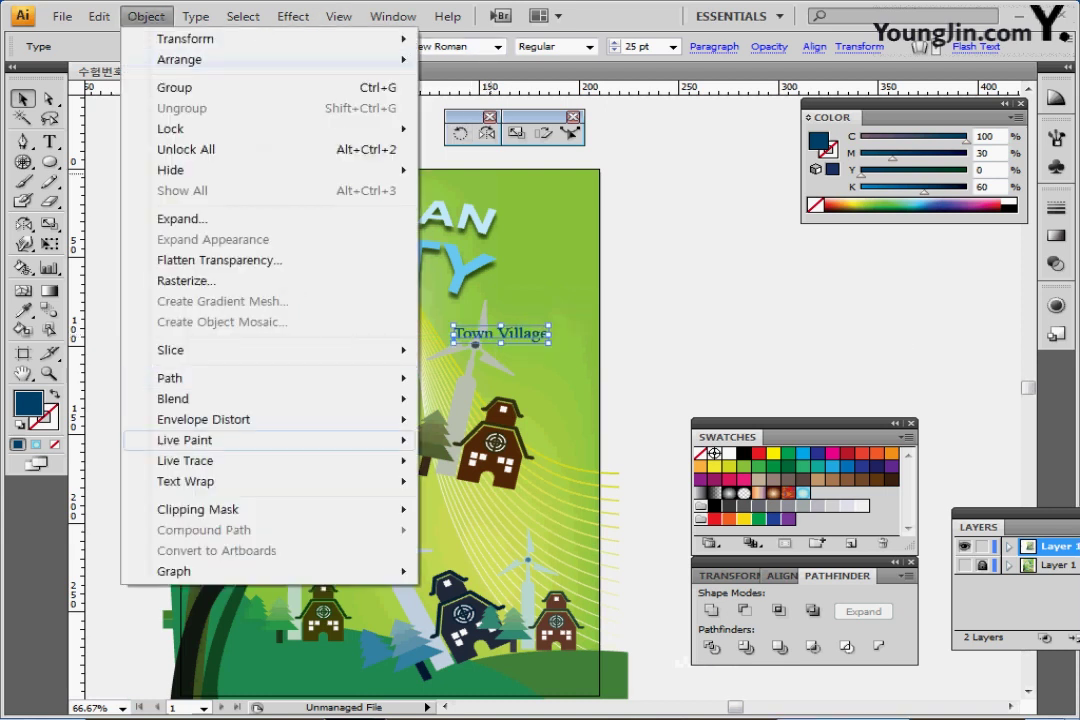
mouse_move(230, 419)
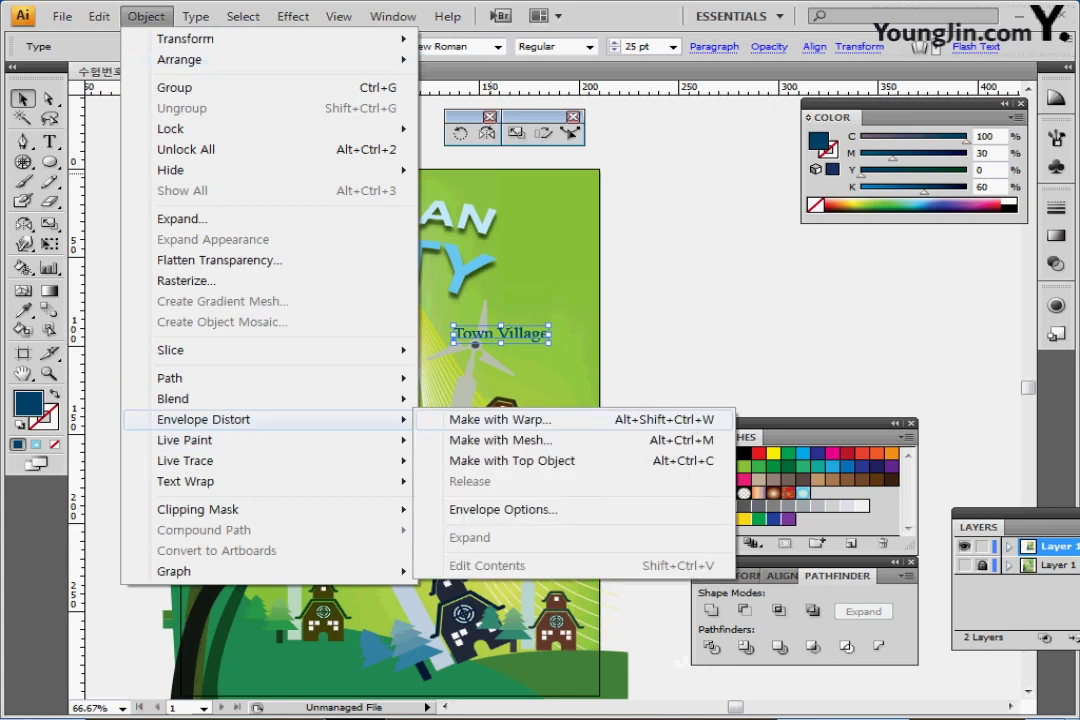
left_click(500, 419)
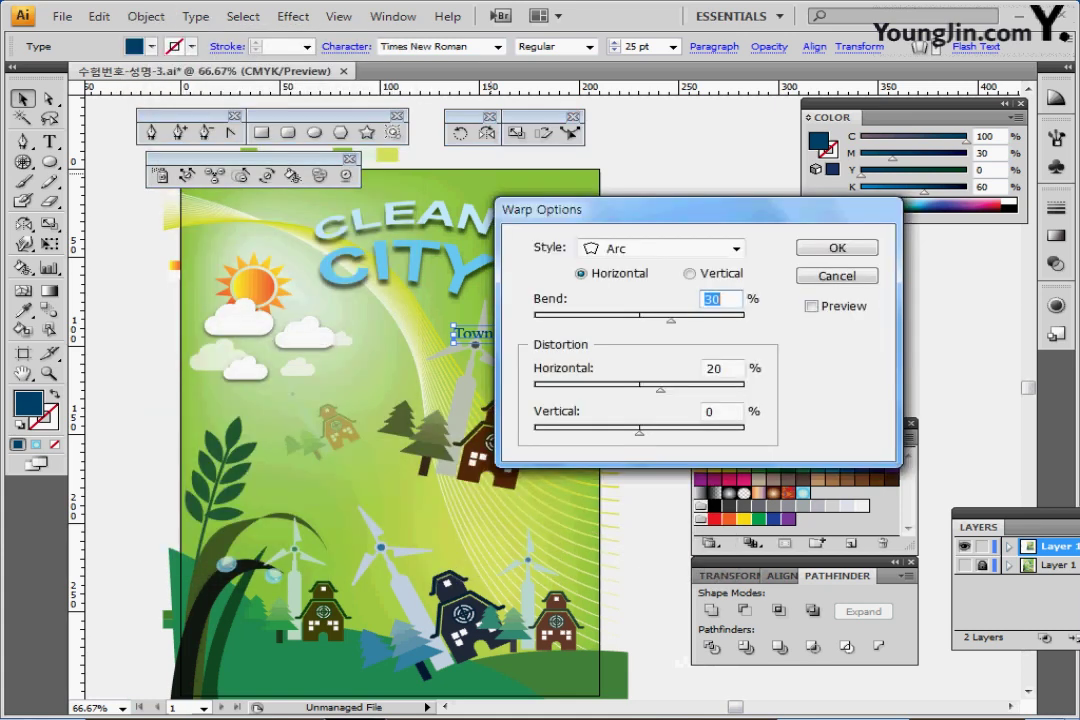
left_click(812, 306)
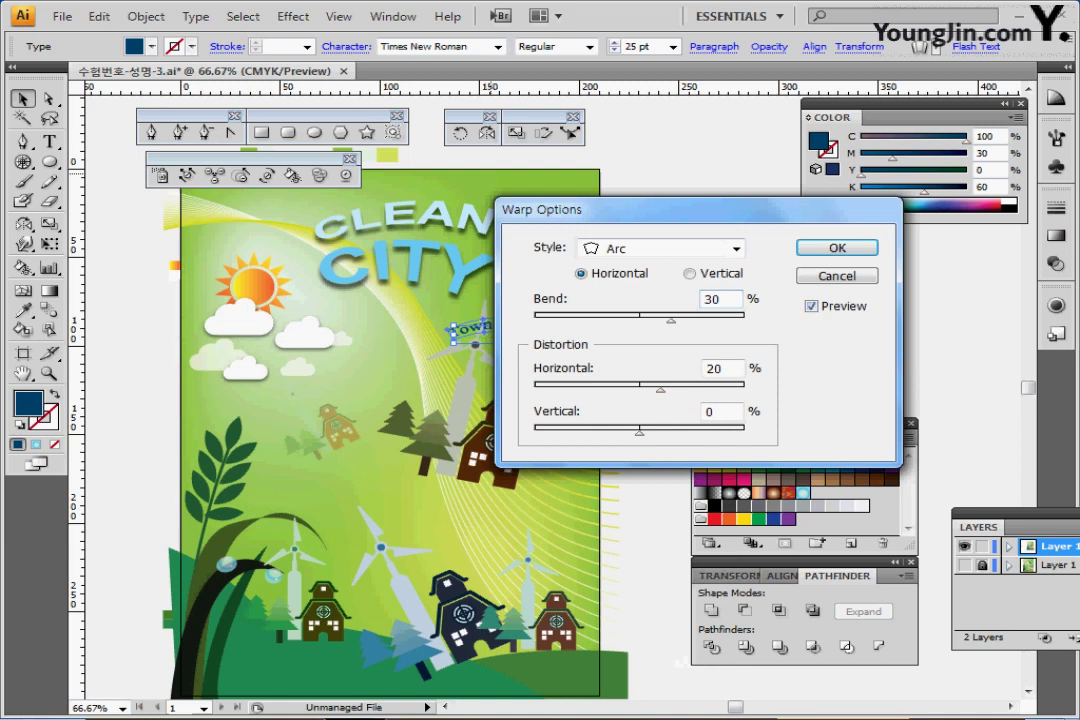
type("-15")
left_click_drag(660, 389, 641, 389)
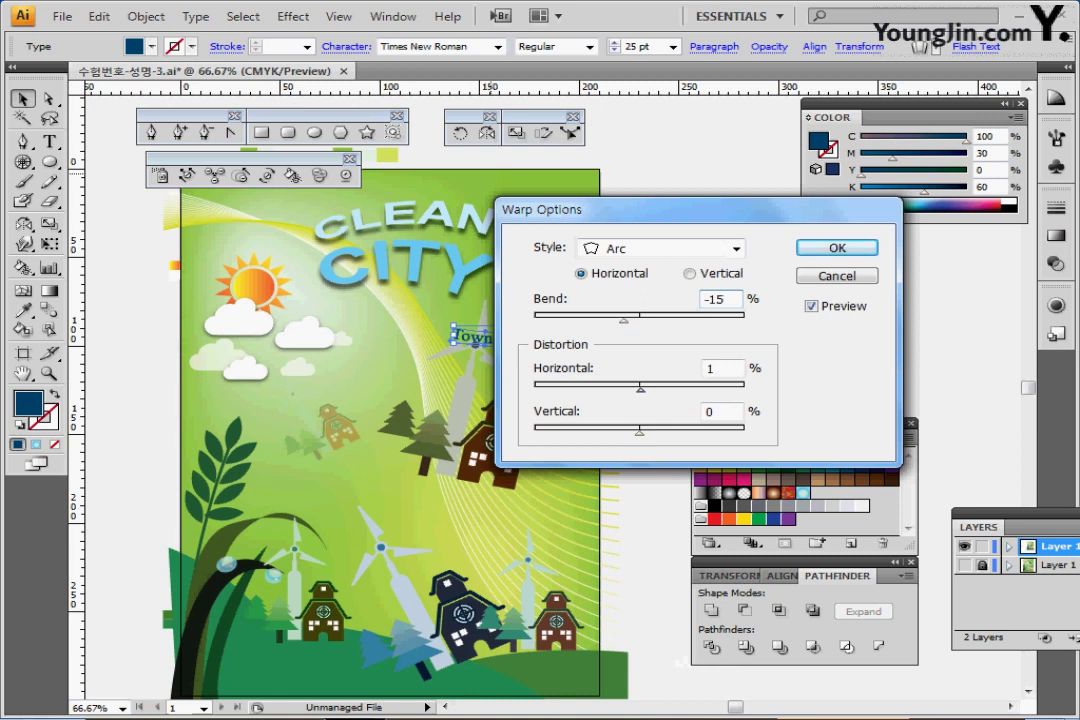
left_click(718, 369)
key("BackSpace")
type("0")
key("Return")
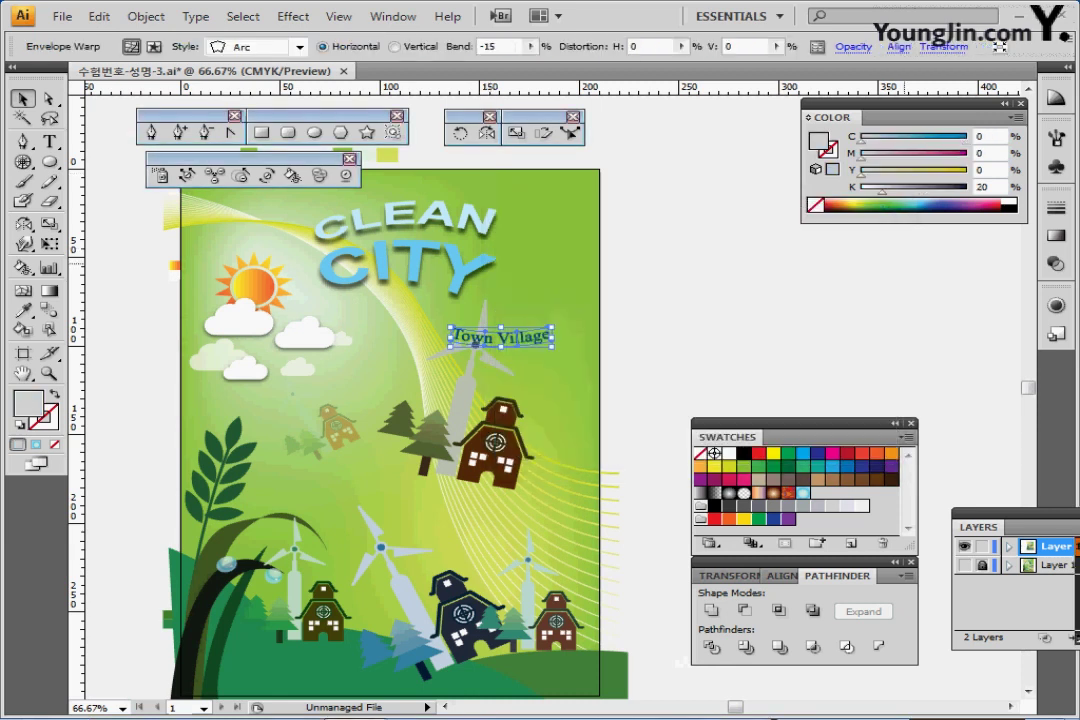
- Rotate the Town Village text clockwise so it slopes down along the curved lines by the windmill, and save the document
left_click_drag(556, 326, 506, 380)
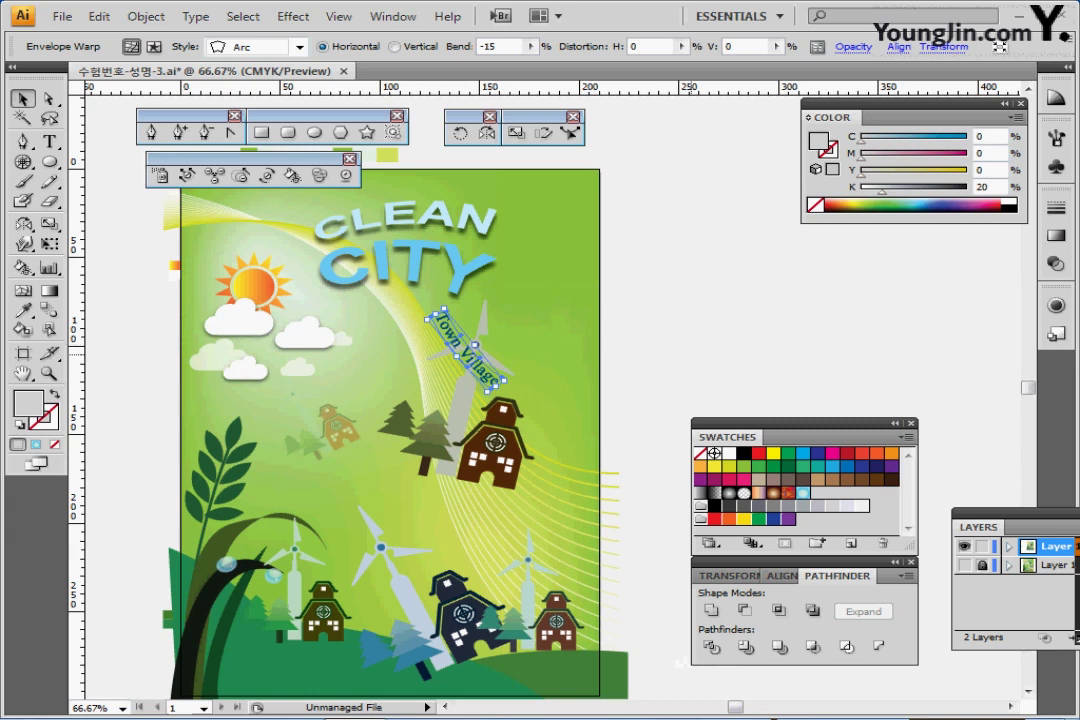
left_click(680, 660)
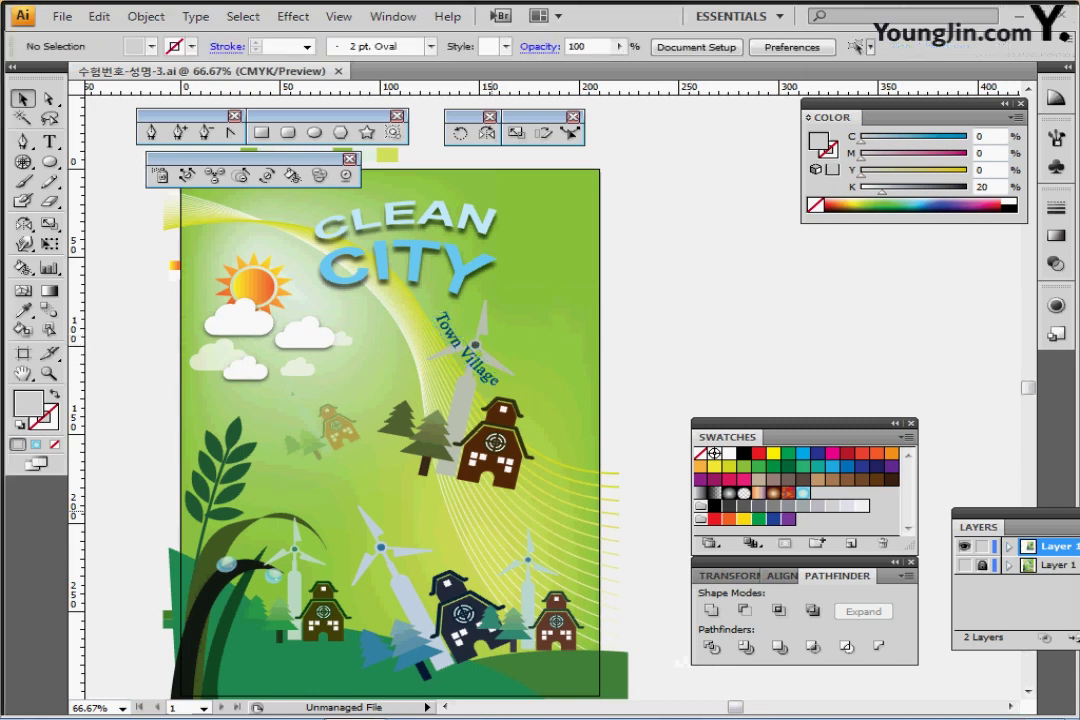
- Move the white ECO life text from below the artboard onto the dark green hill at the poster's lower left
scroll(497, 511, "down", 3)
scroll(466, 444, "down", 1)
left_click(298, 620)
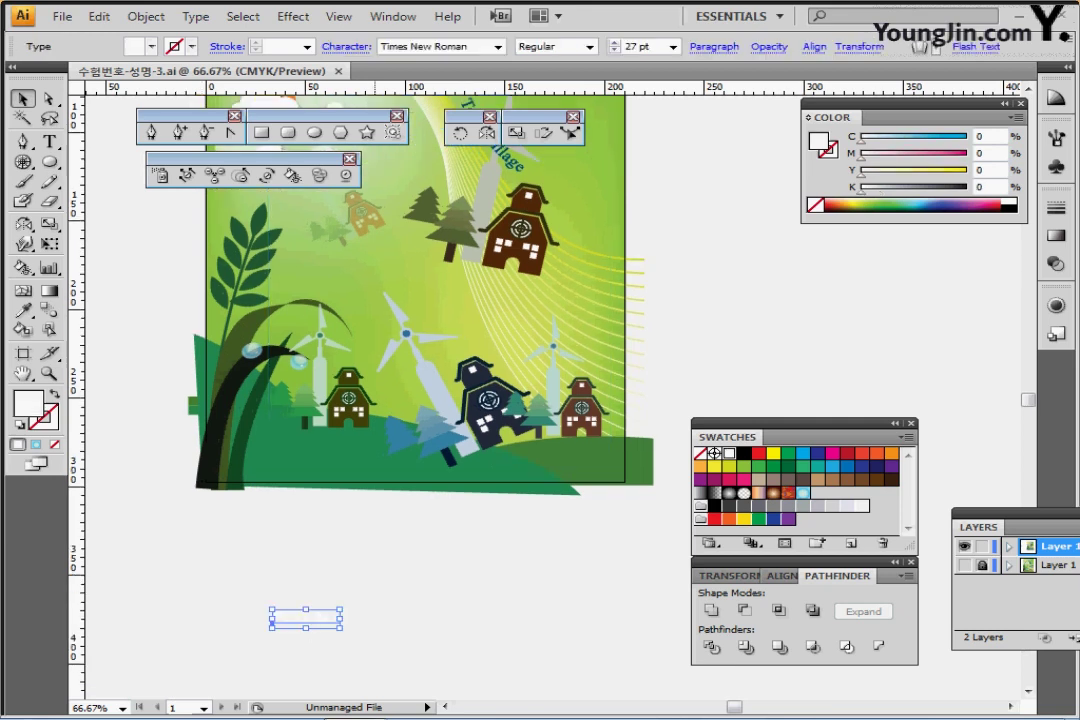
left_click_drag(298, 621, 289, 467)
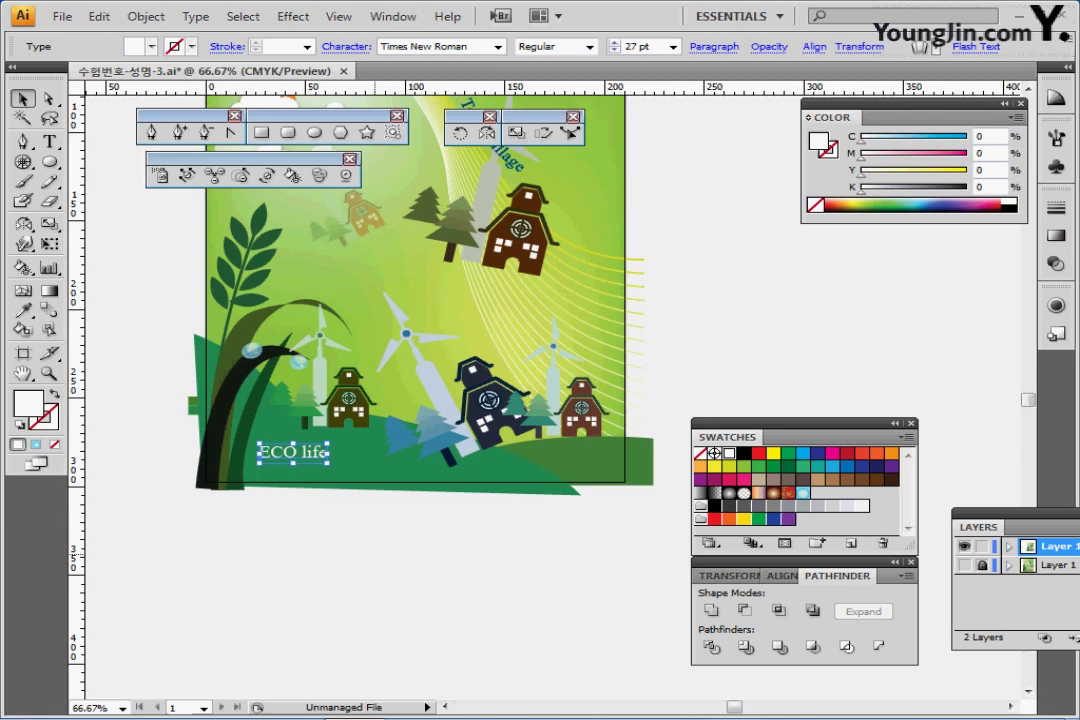
left_click(308, 558)
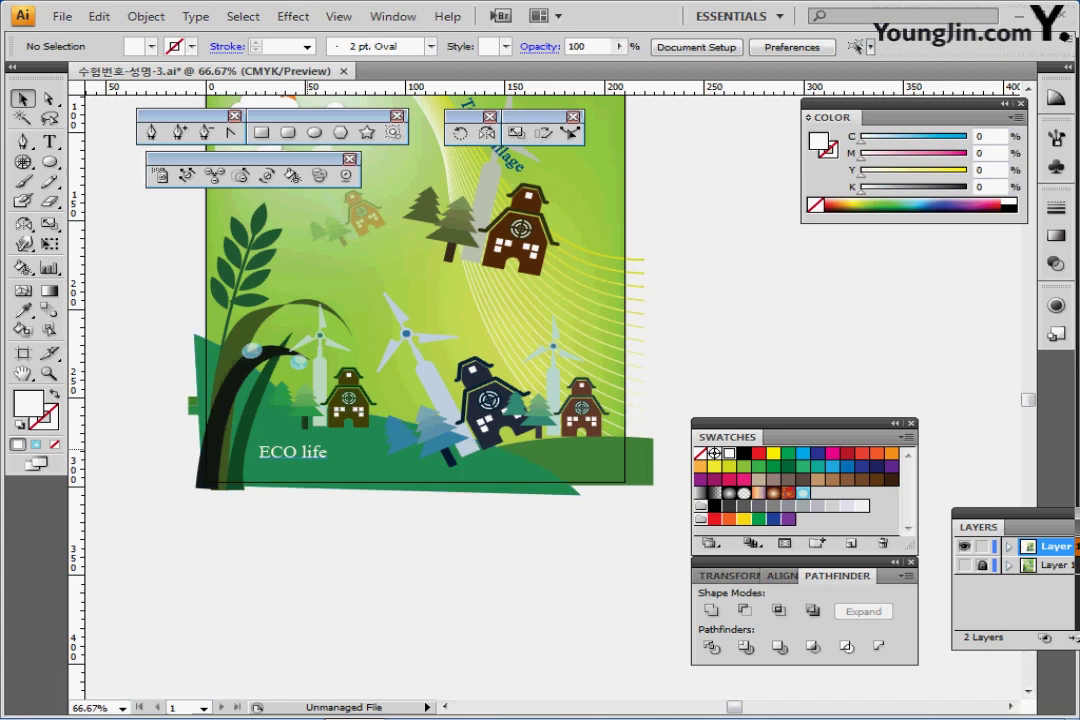
left_click_drag(308, 458, 313, 451)
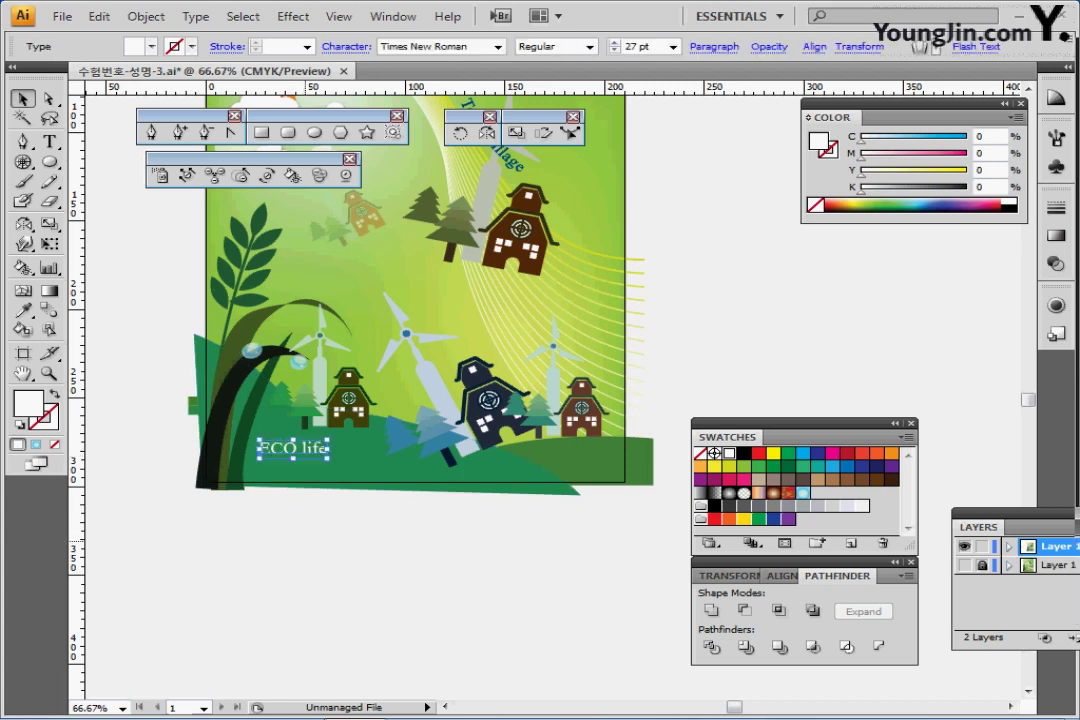
key("ctrl+shift+a")
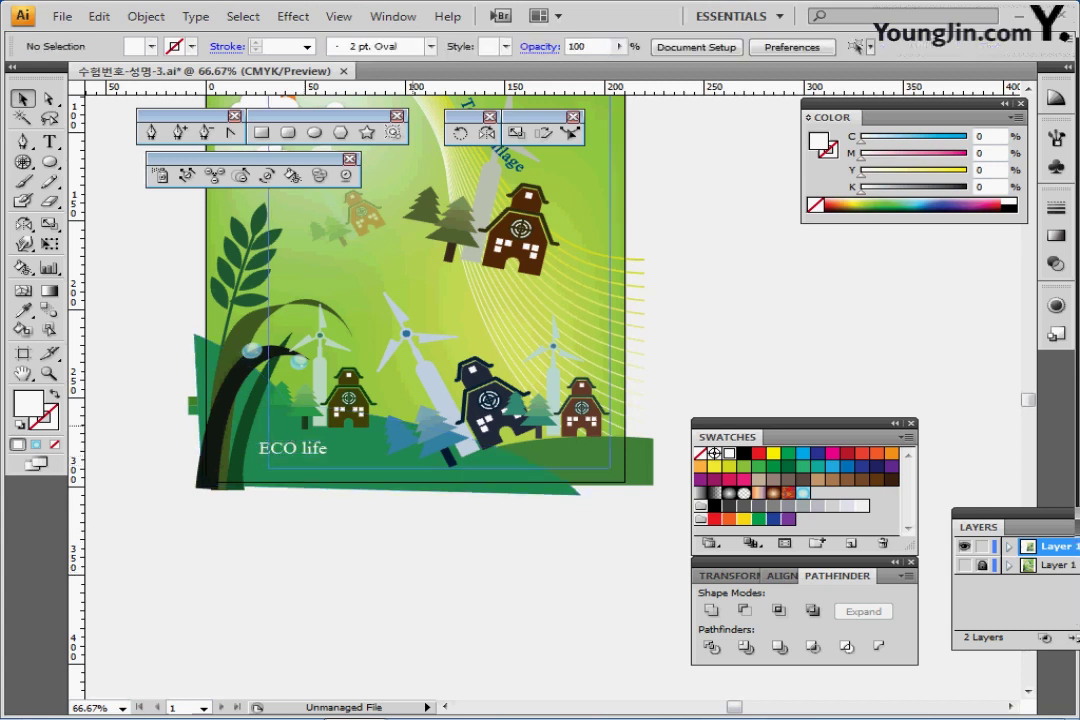
- Load the Borders_Novelty brush library and choose its multicoloured flower border brush for the stroke
left_click(366, 44)
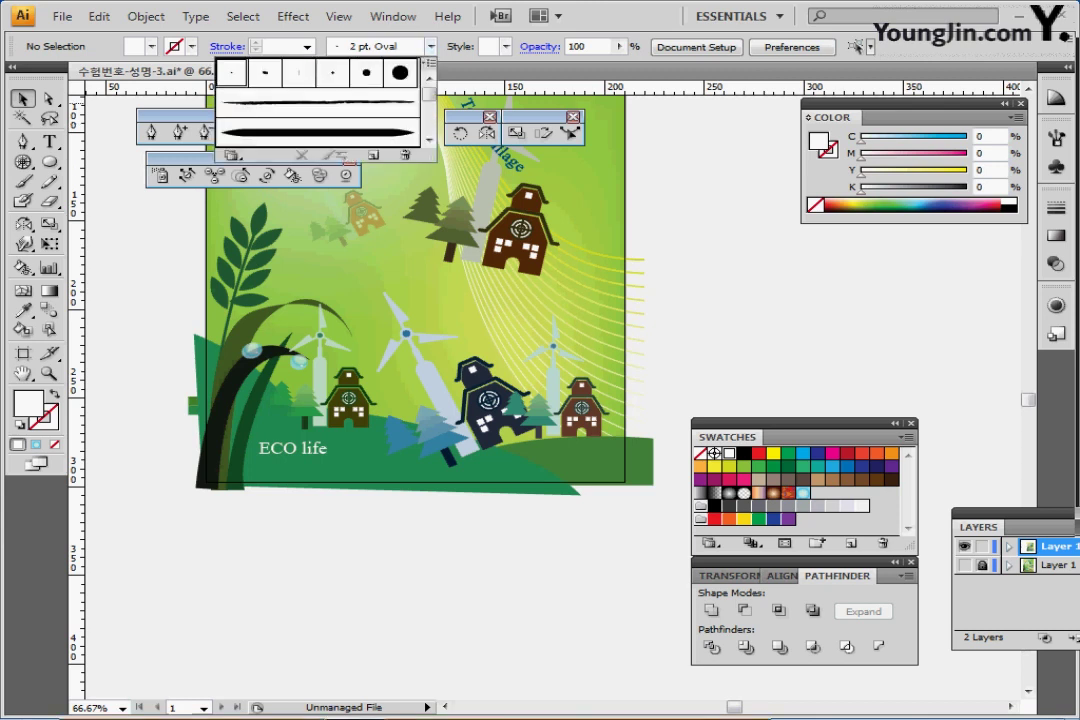
left_click(232, 155)
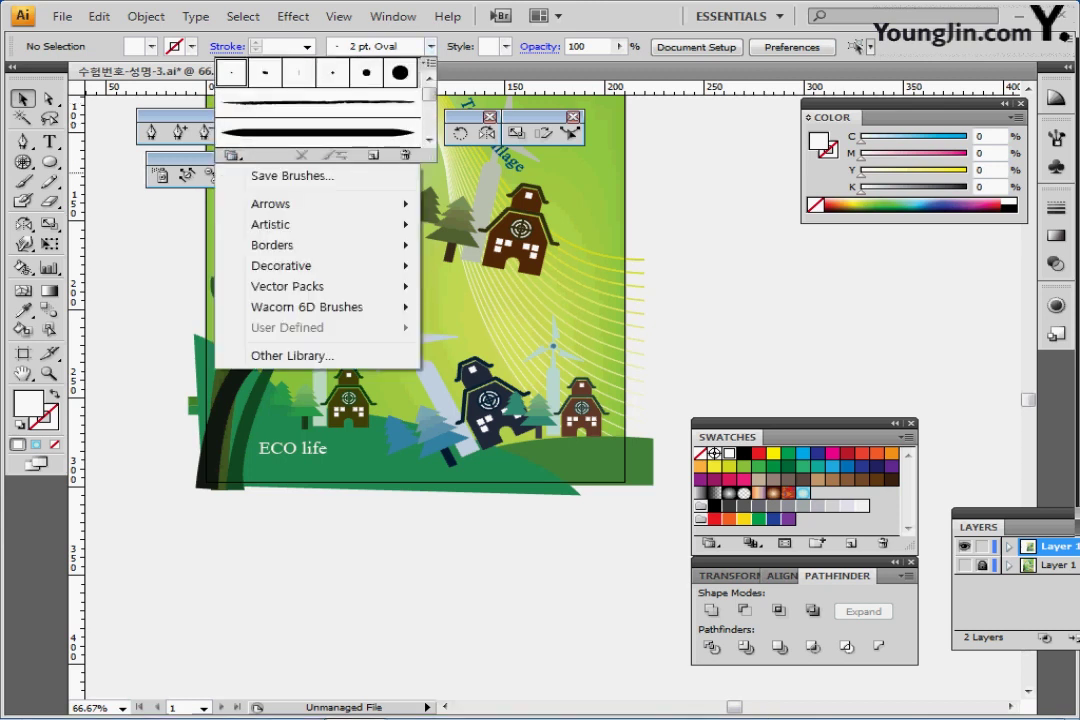
mouse_move(290, 245)
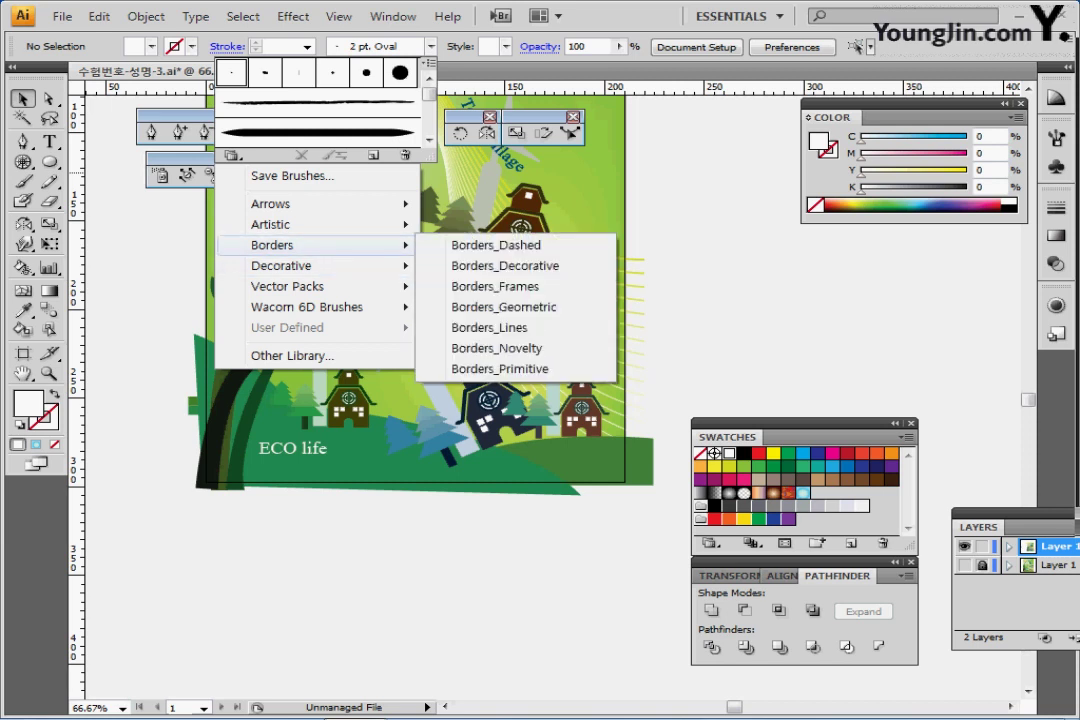
left_click(497, 348)
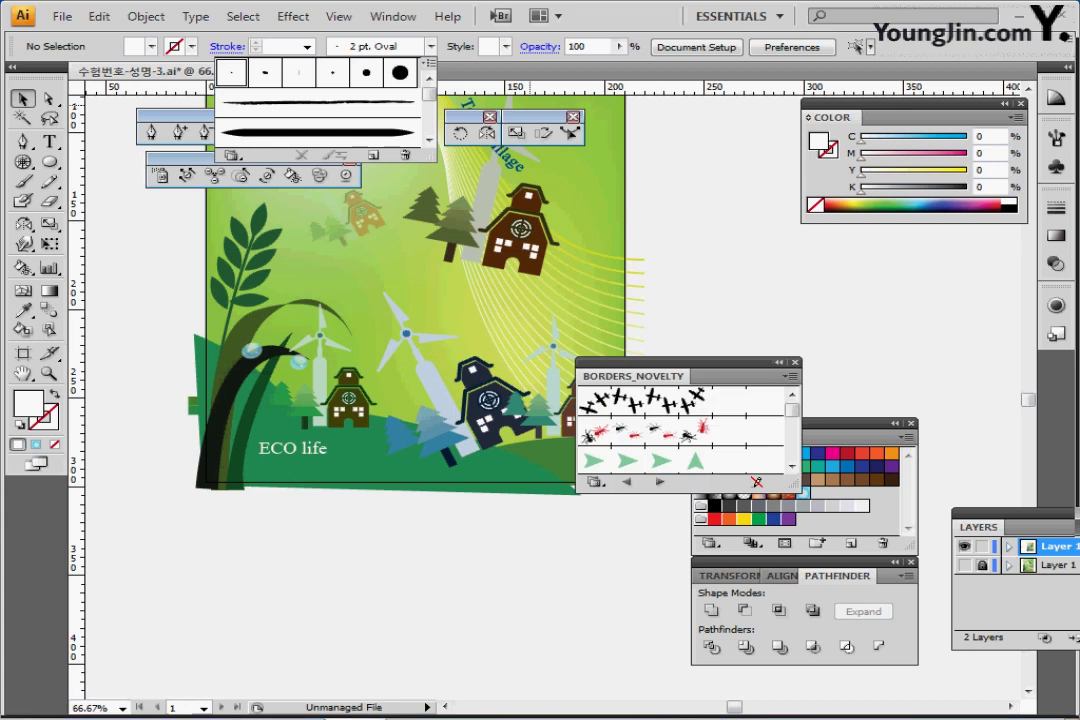
key("Escape")
left_click_drag(795, 485, 795, 582)
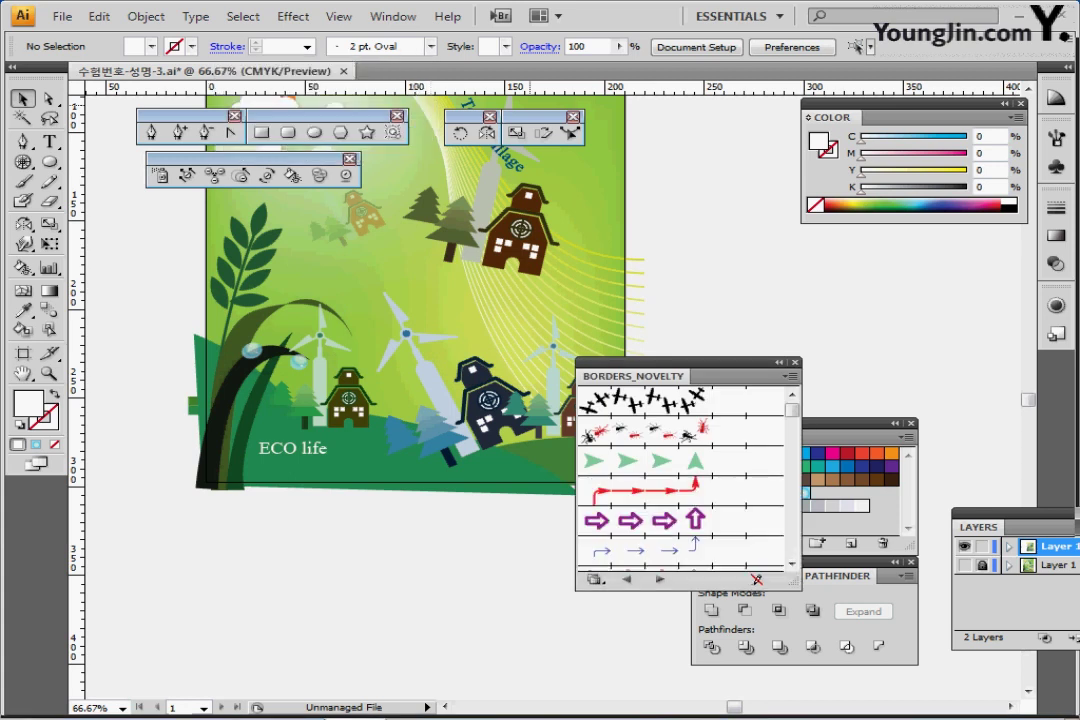
scroll(680, 475, "down", 6)
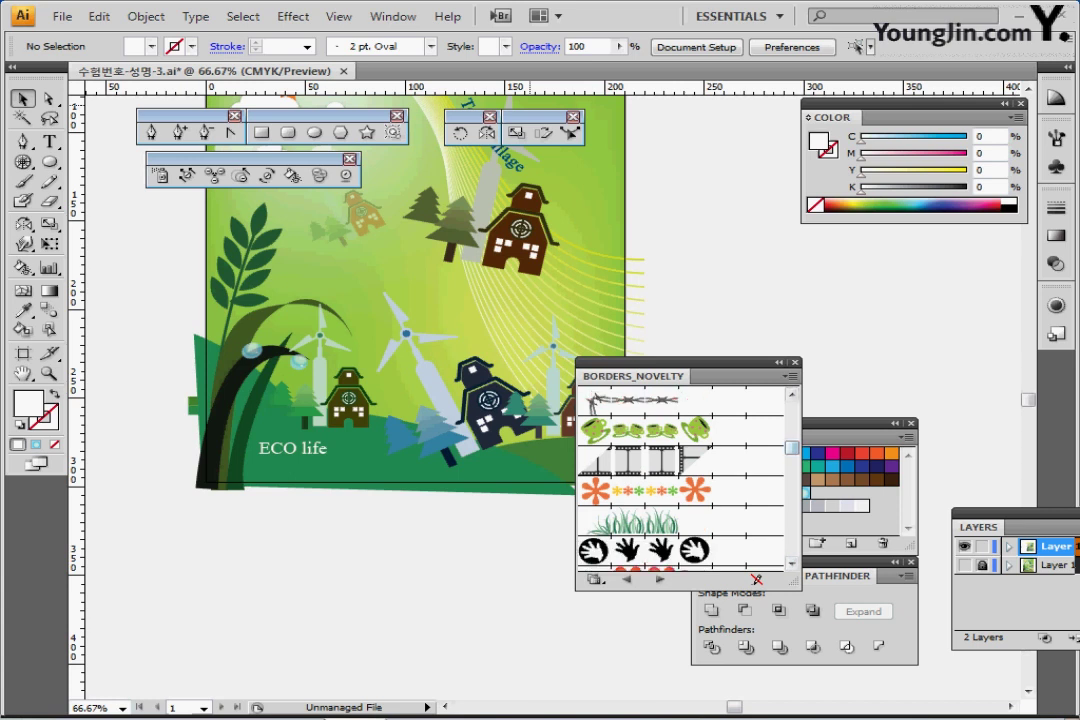
left_click(650, 490)
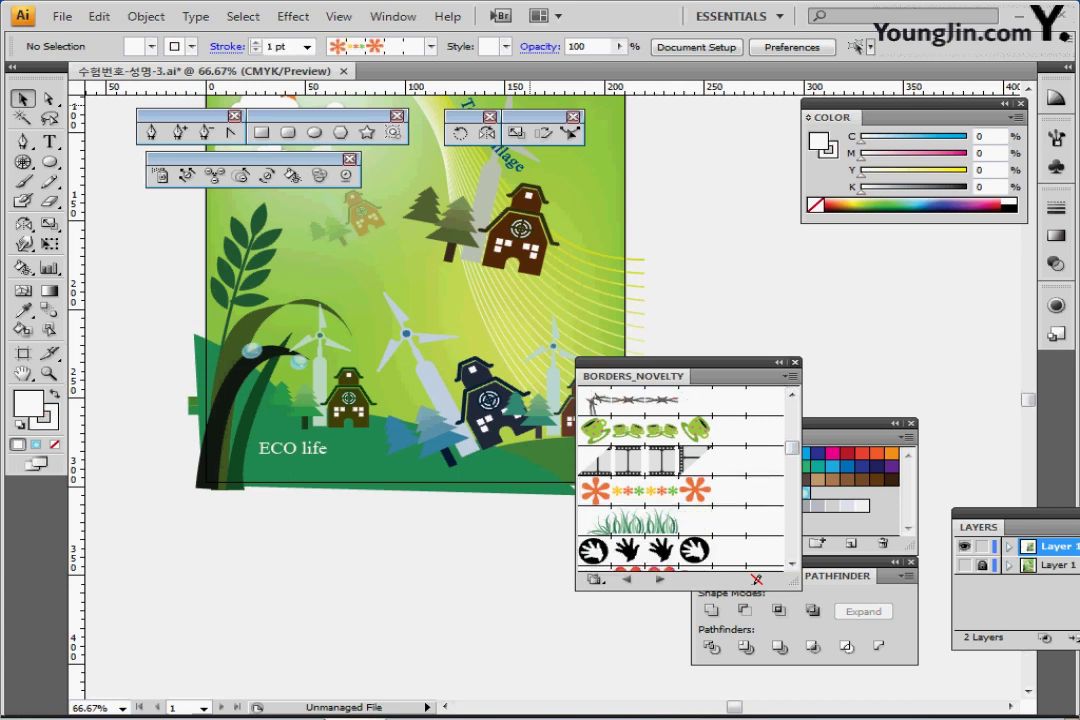
left_click(795, 362)
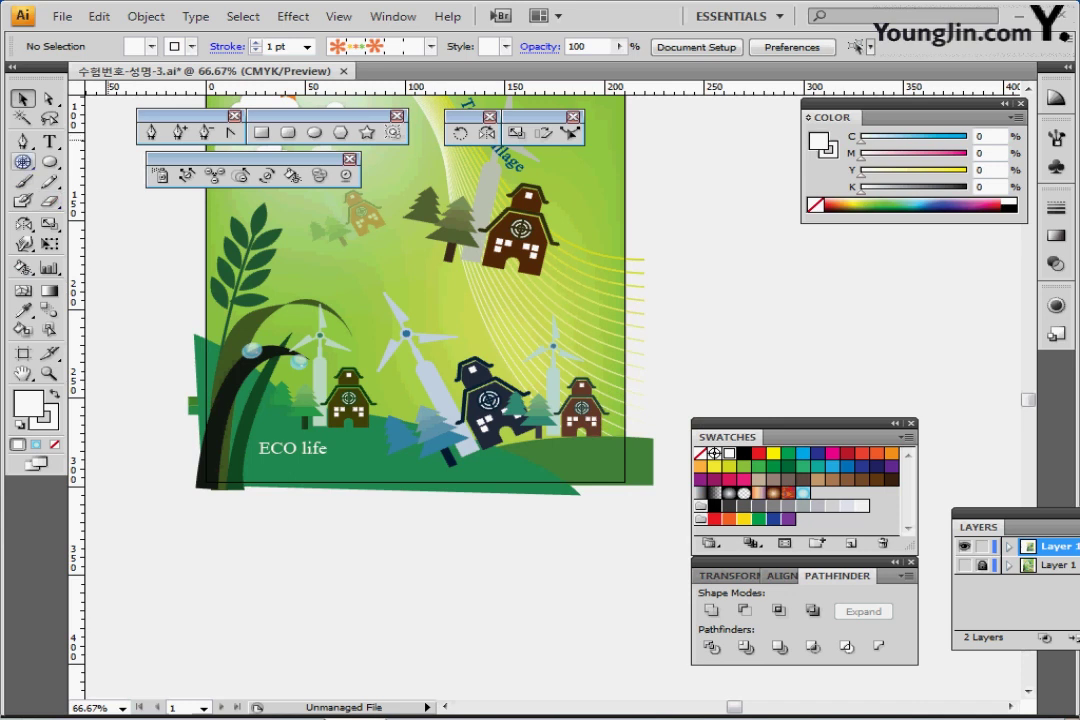
- Draw a horizontal flower-brush line along the poster's lower edge, extending past both sides, with a 2 pt stroke
left_click_drag(22, 162, 104, 166)
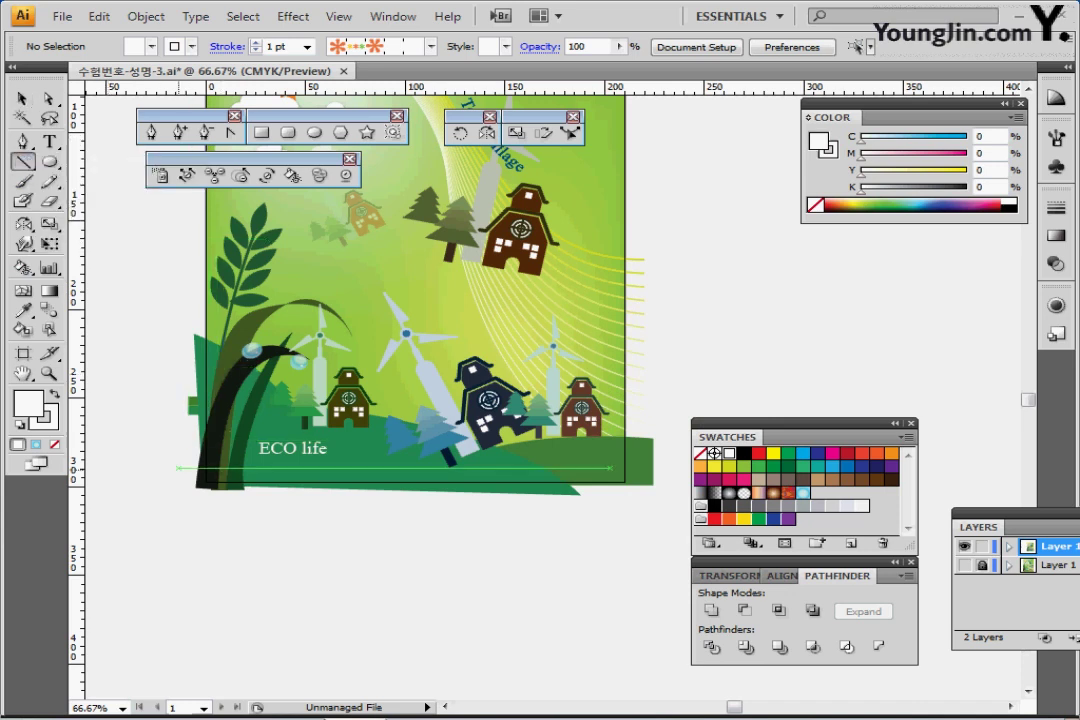
mouse_move(610, 467)
left_mouse_down()
mouse_move(268, 467)
mouse_move(650, 467)
left_mouse_up()
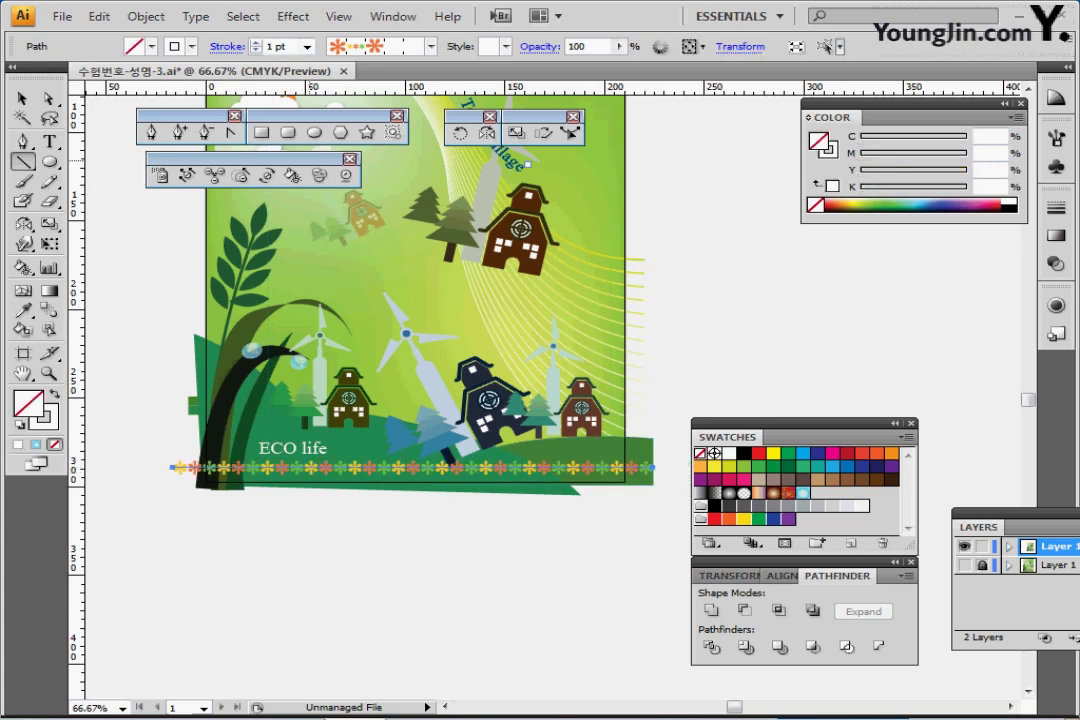
left_click(256, 42)
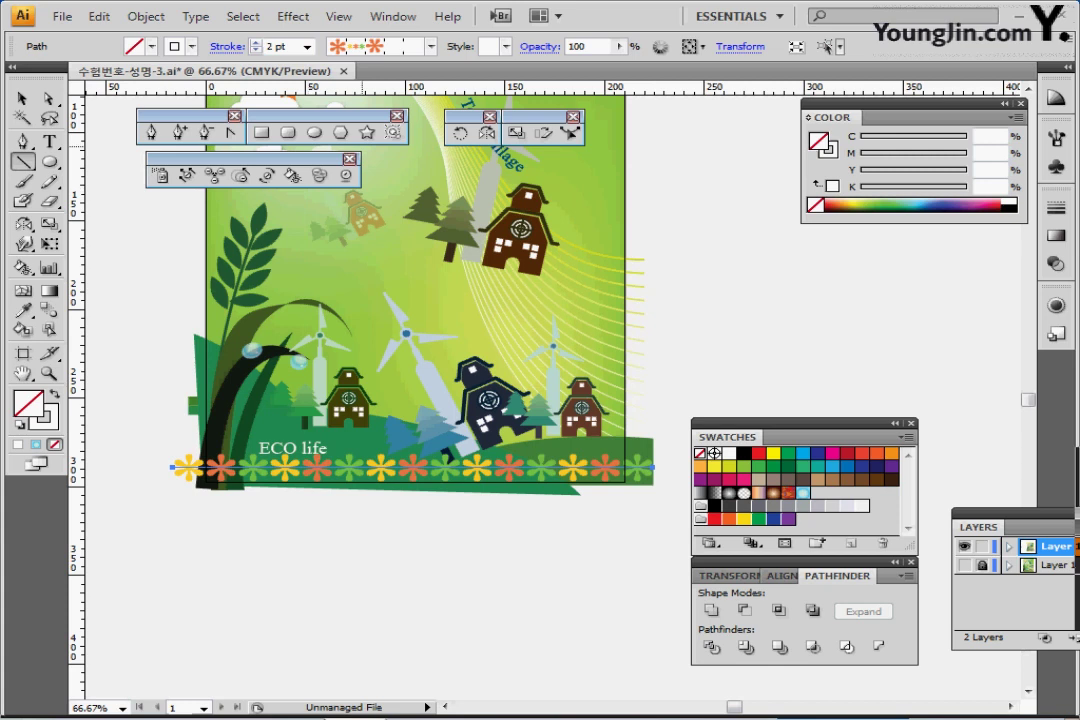
- Cover the artboard from its upper-left corner with a 210 × 297 mm rectangle using the default stroke and a red fill
key("ctrl+minus")
left_click_drag(507, 309, 315, 354)
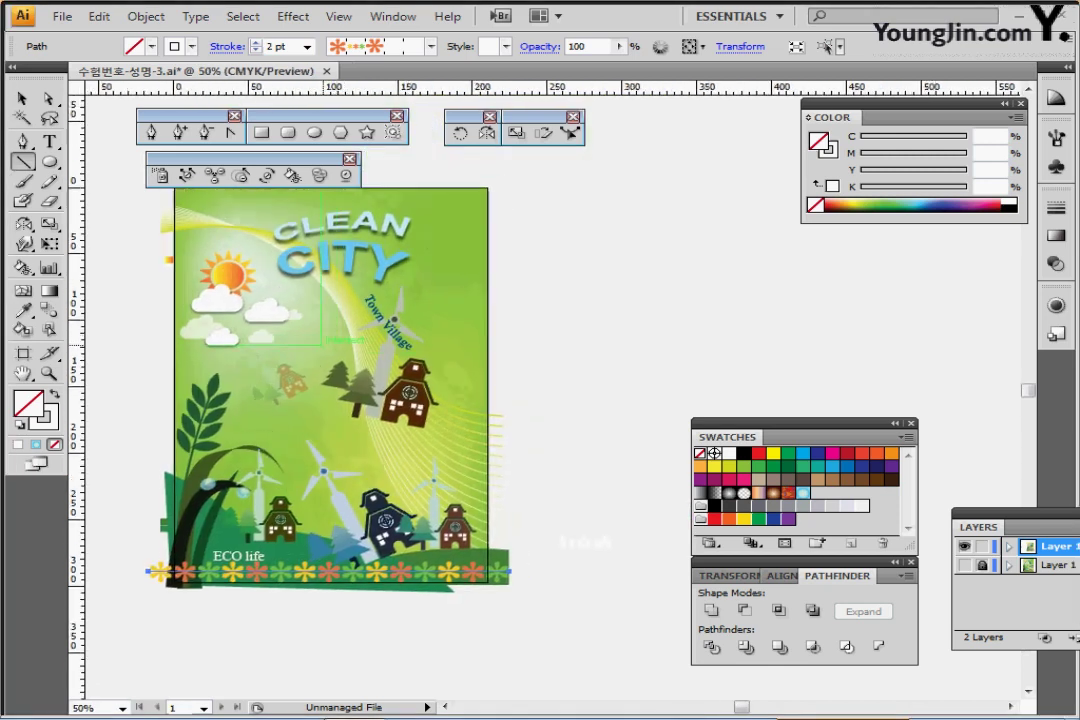
left_click(261, 132)
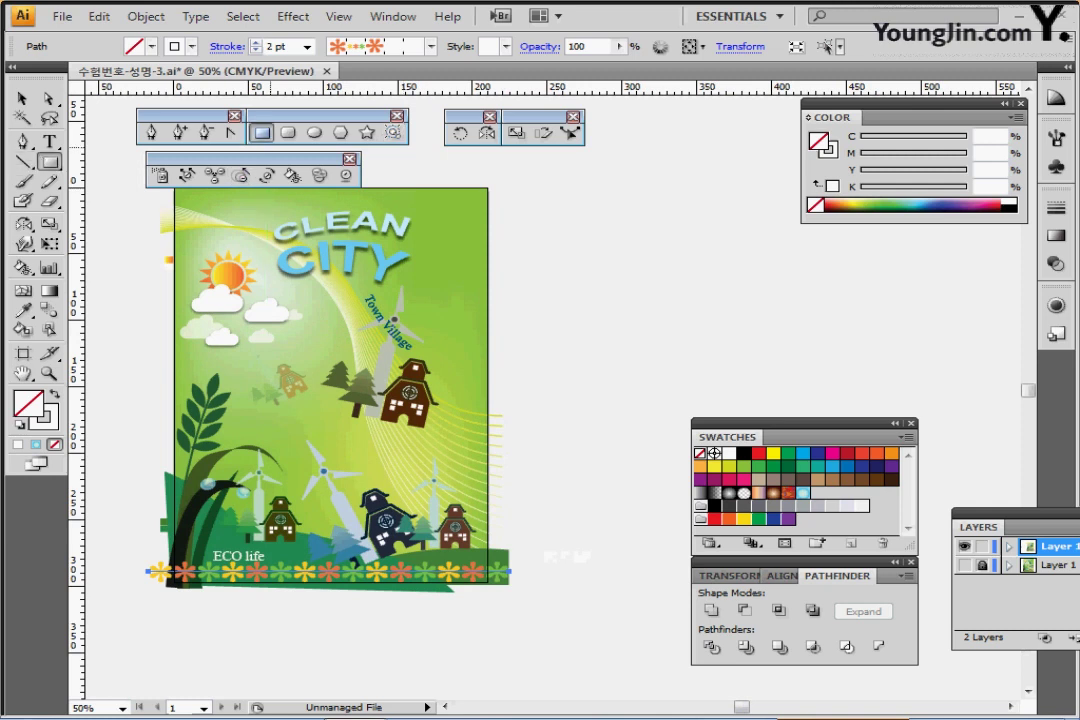
left_click_drag(222, 159, 652, 158)
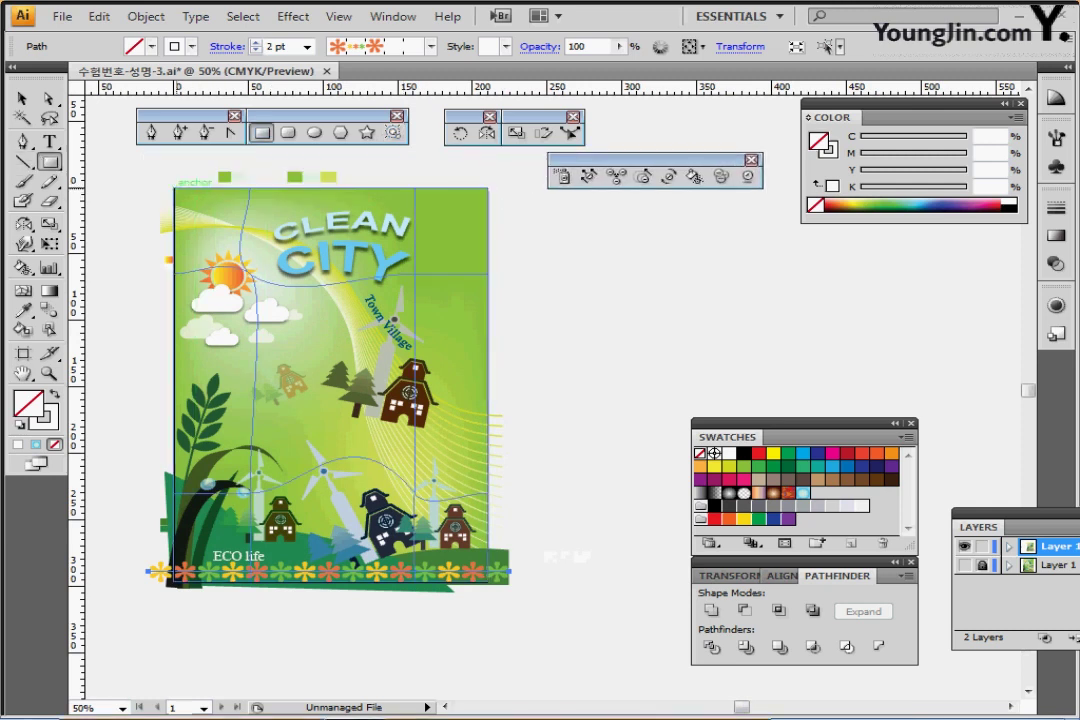
left_click(174, 188)
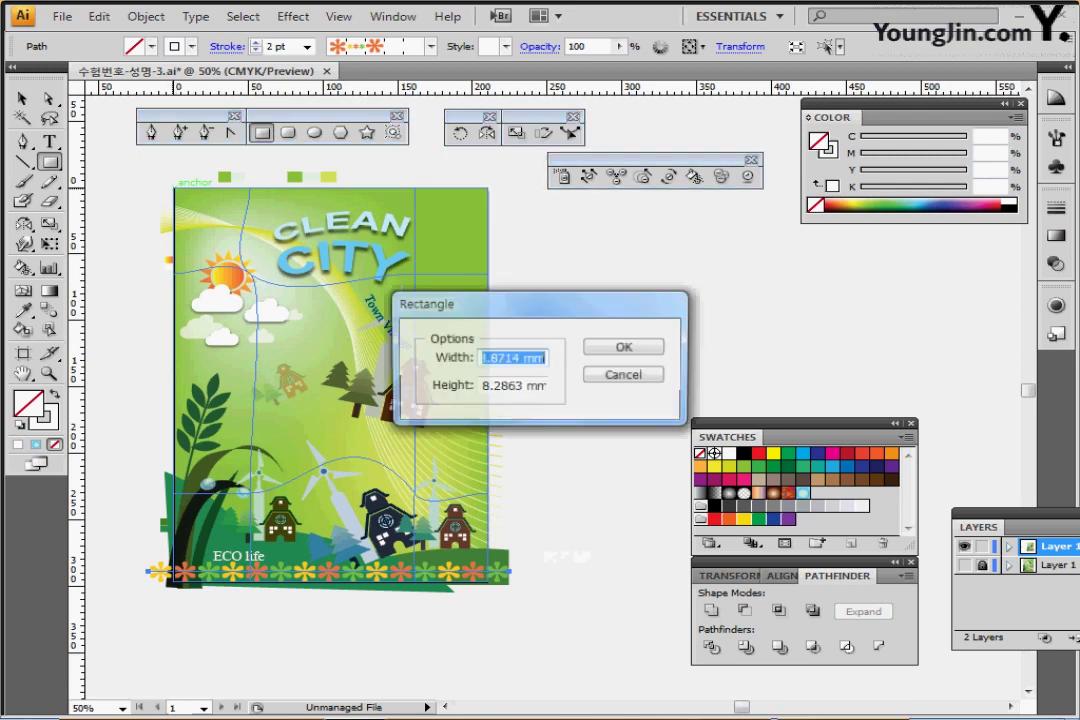
type("210")
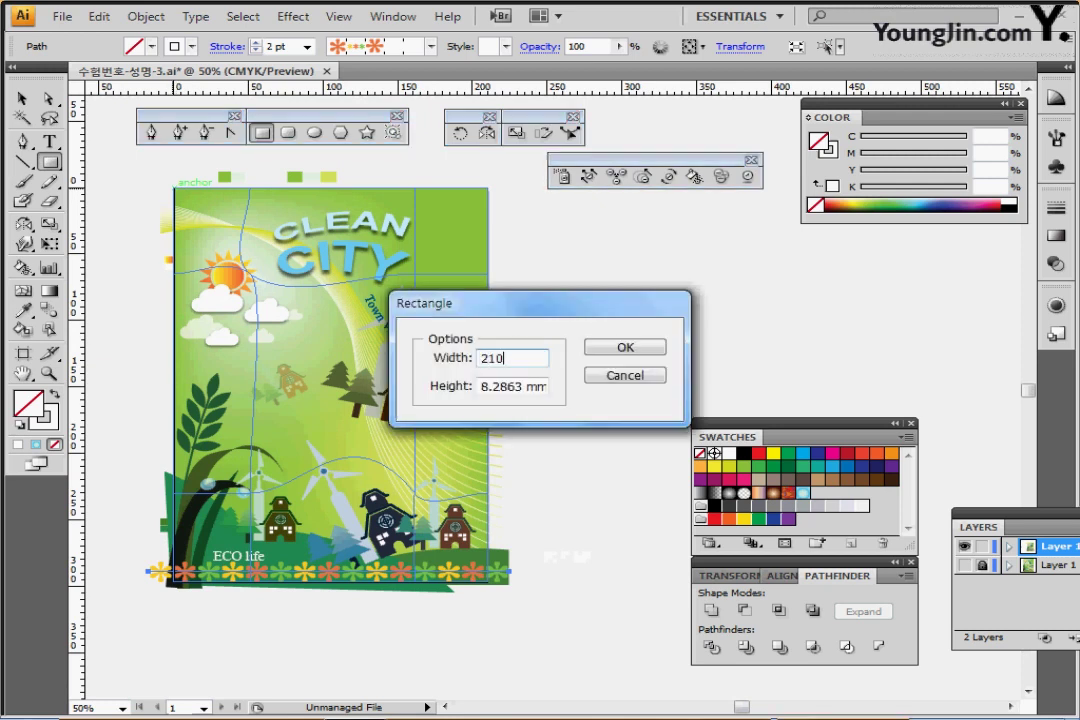
key("Tab")
type("297")
key("Return")
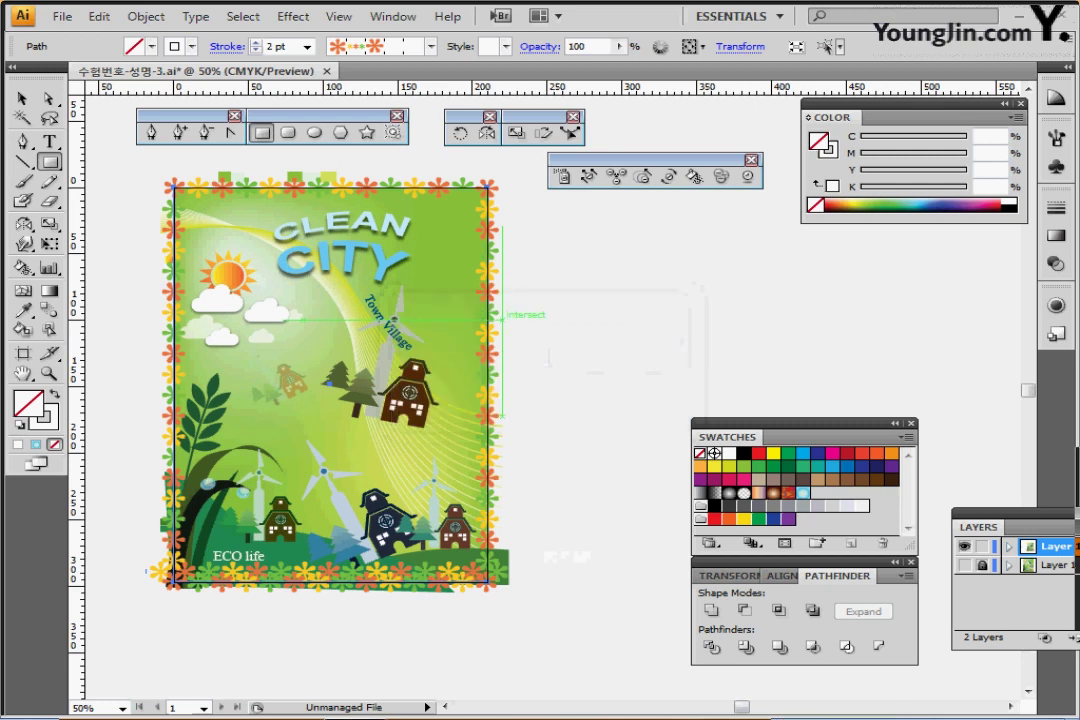
key("d")
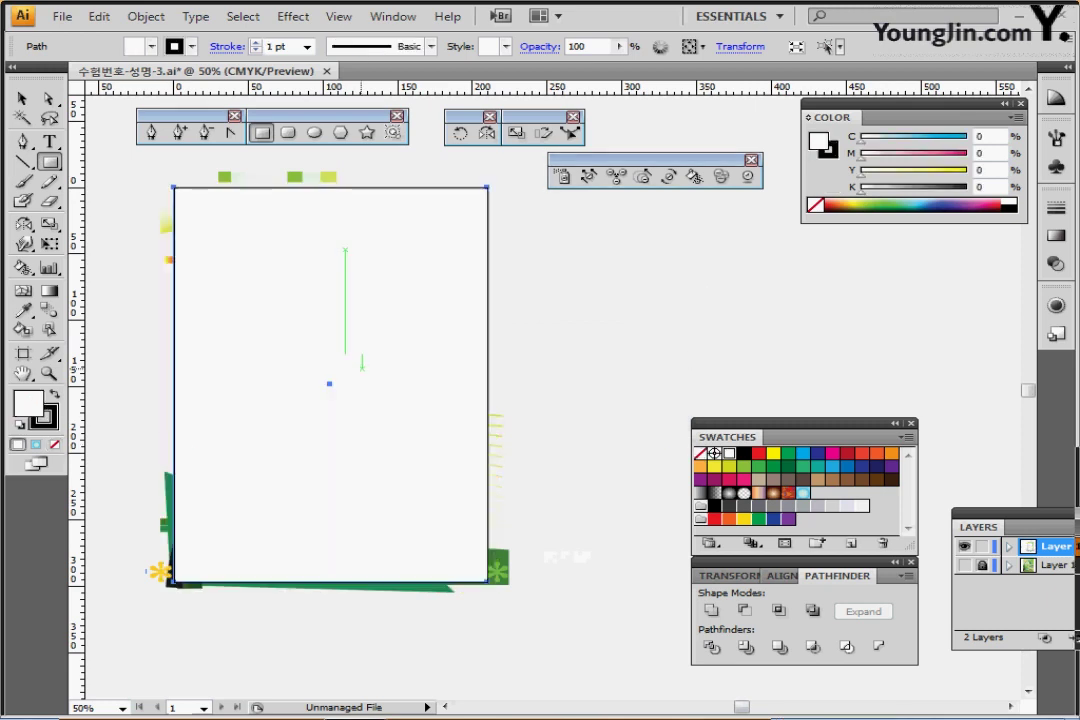
left_click(758, 453)
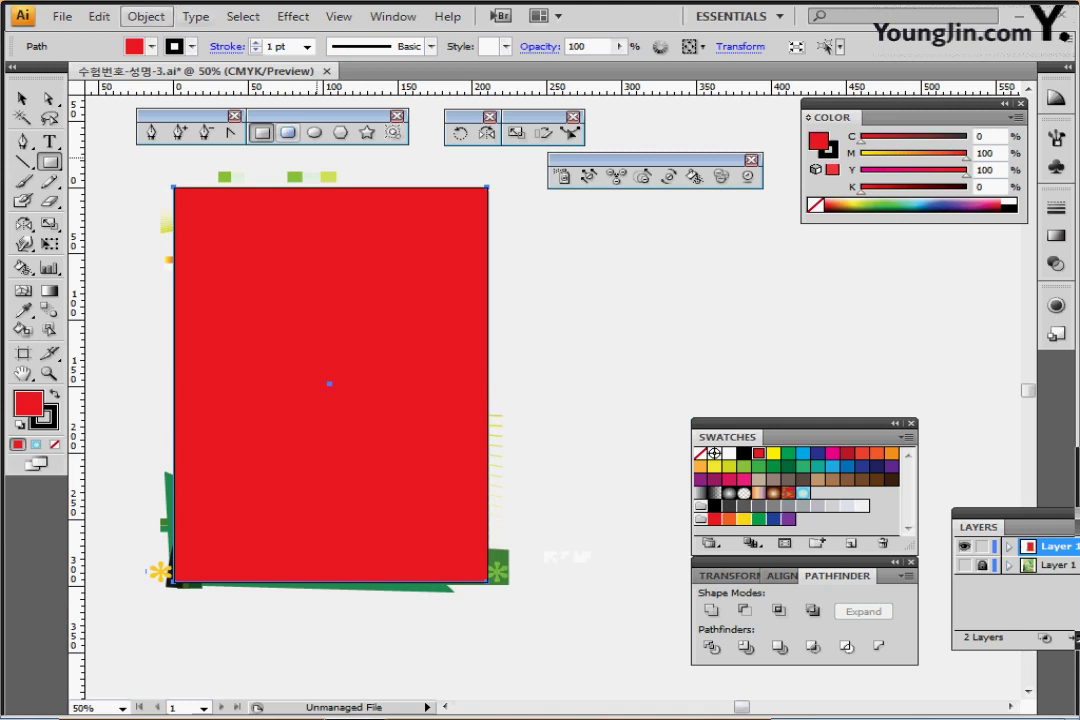
- Unlock all objects and clip the entire artwork to the red rectangle with a clipping mask, then deselect
left_click(146, 16)
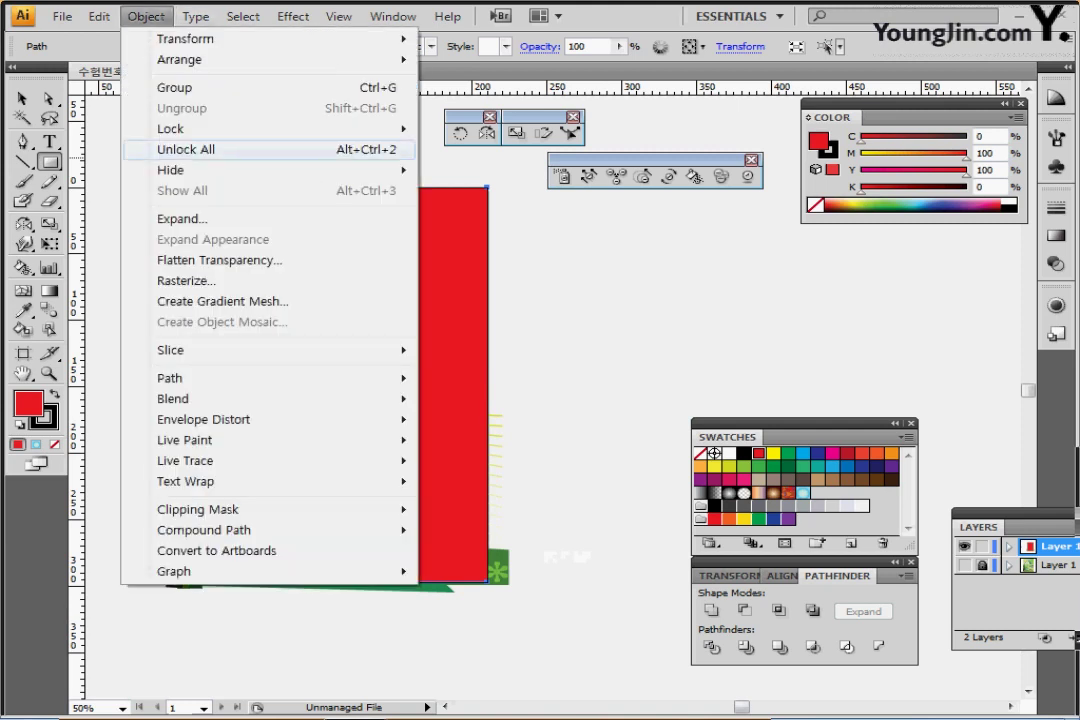
left_click(200, 149)
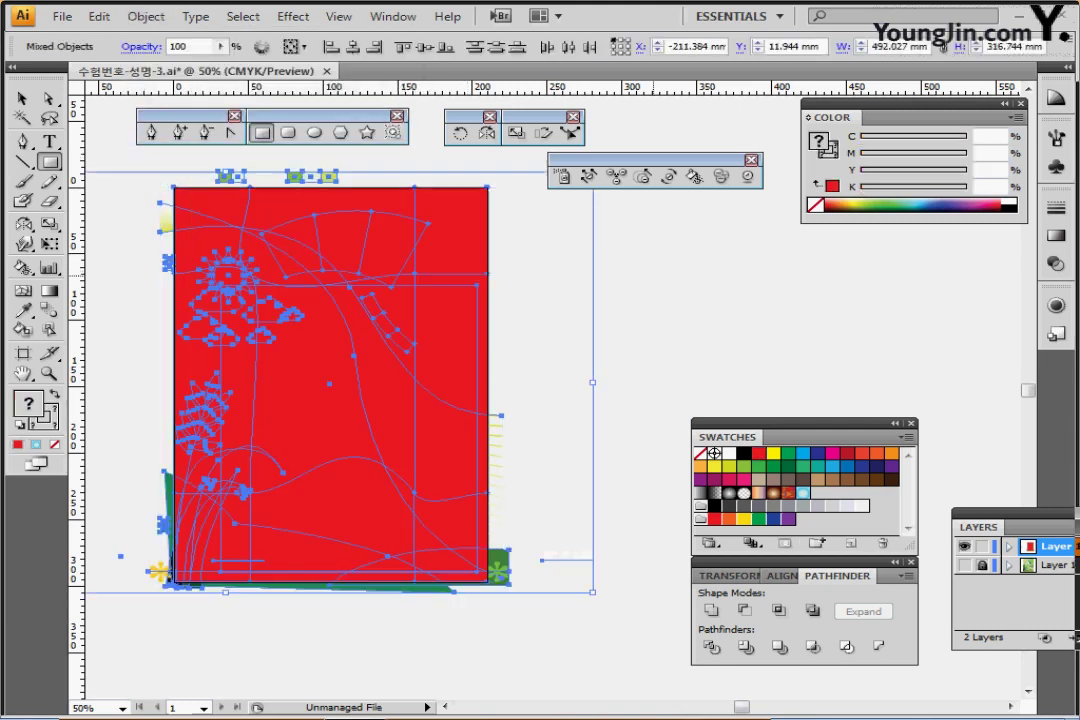
right_click(397, 289)
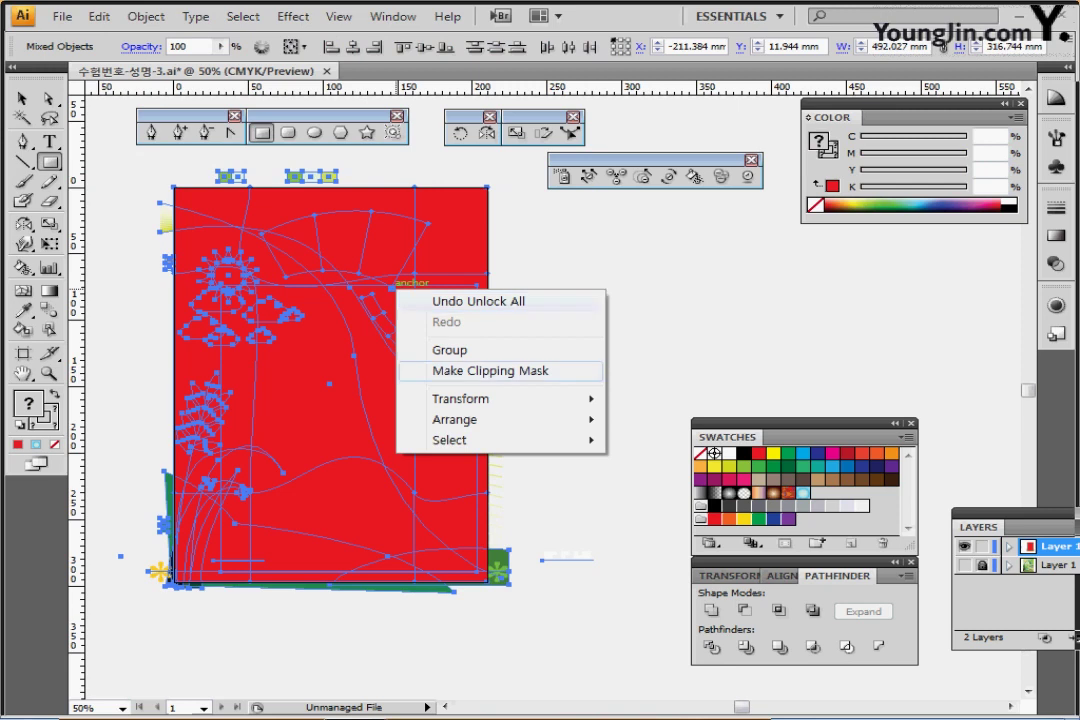
left_click(490, 371)
left_click(654, 303, "ctrl")
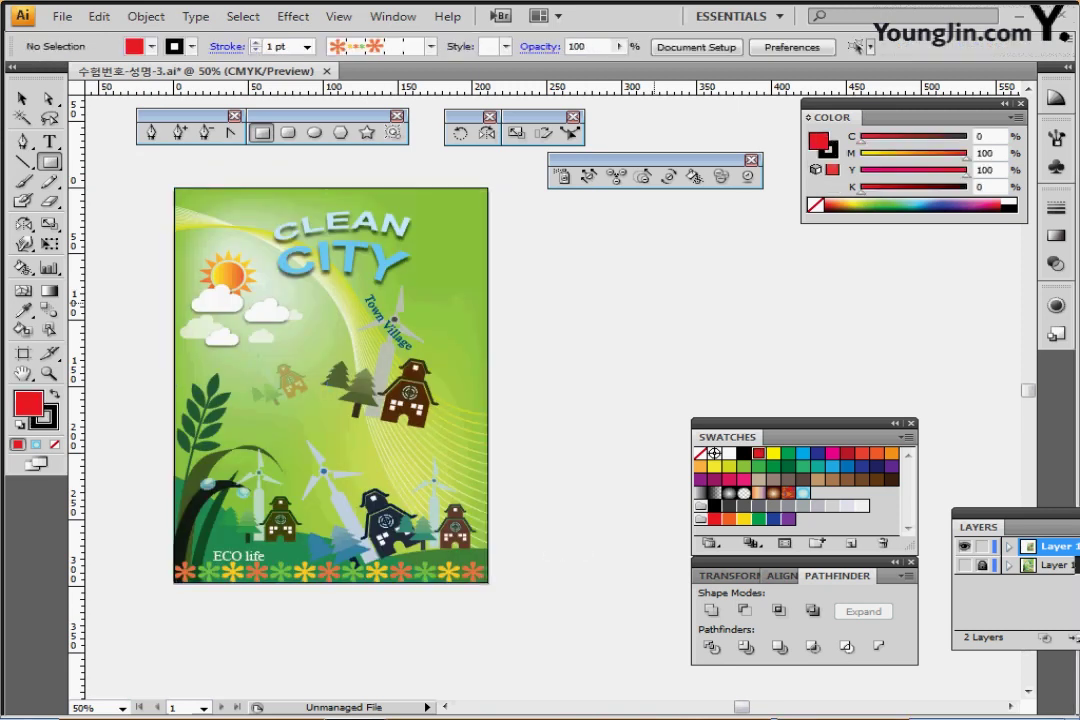